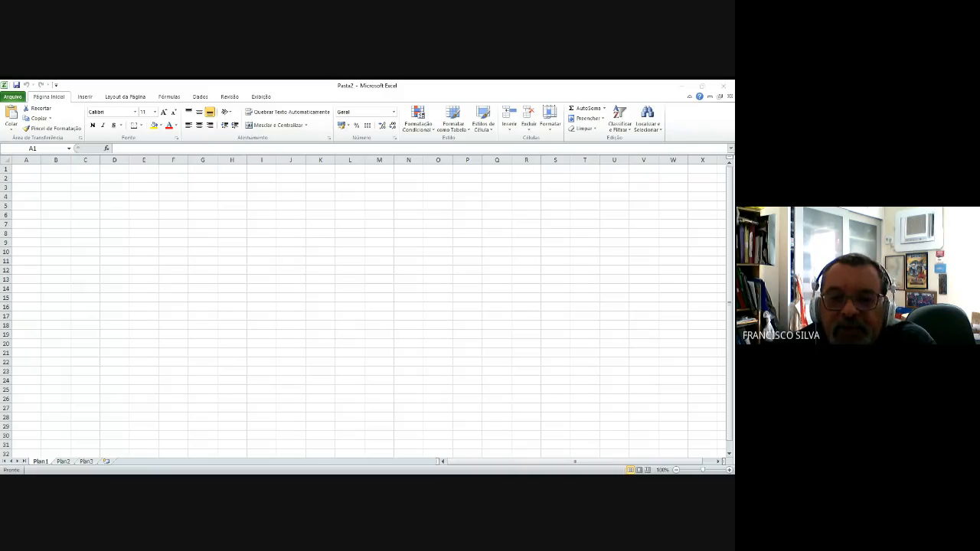
# Step: Examine the worksheet's single-letter columns by selecting cell A1 and whole columns from A through I
pyautogui.click(36, 170)
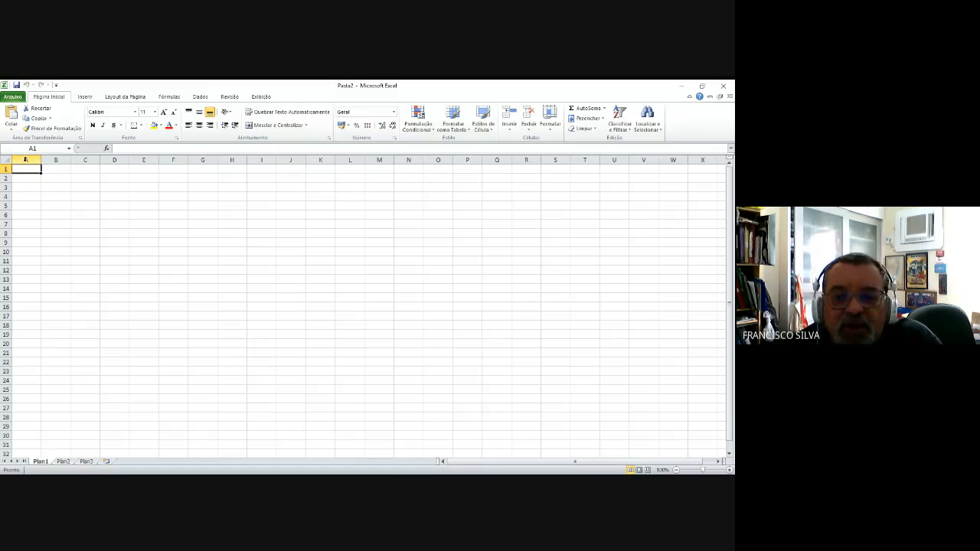
pyautogui.click(25, 159)
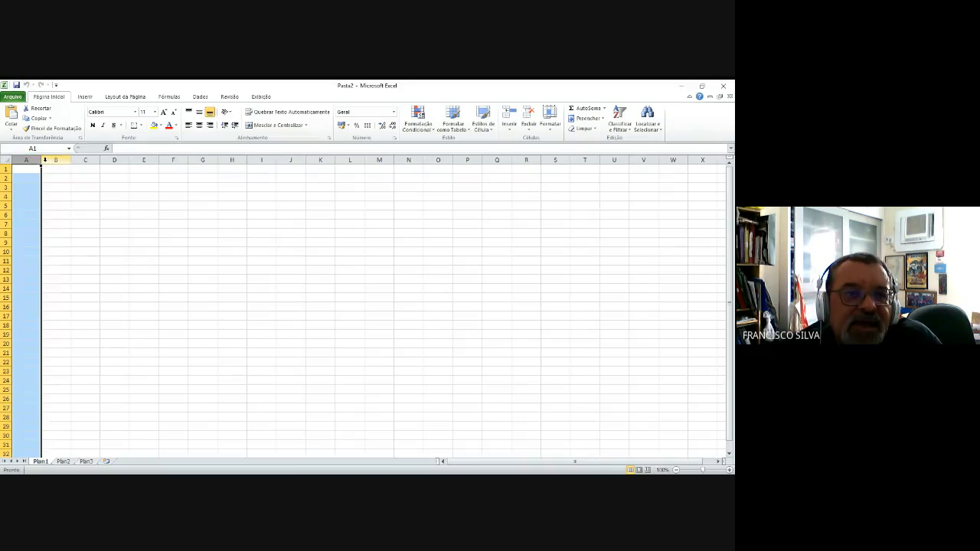
pyautogui.click(55, 159)
pyautogui.click(93, 159)
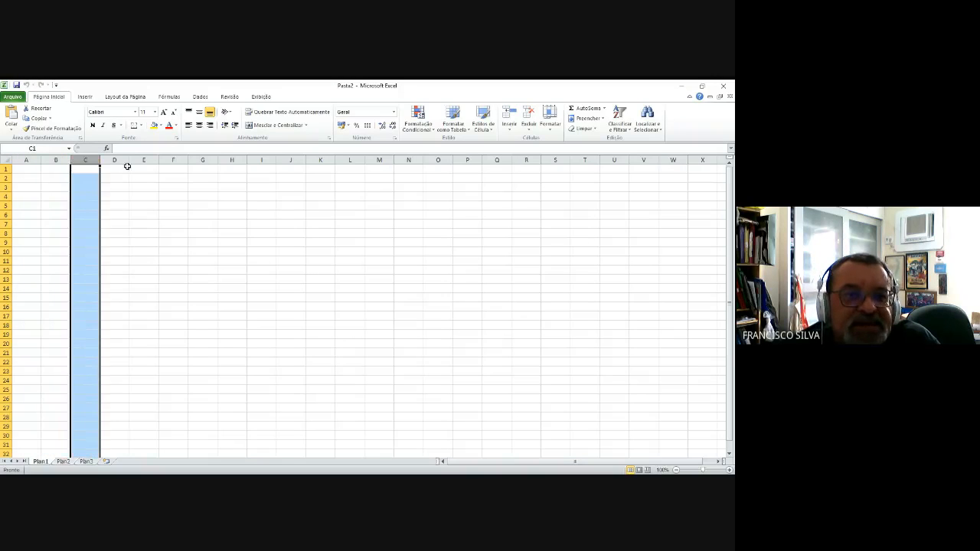
pyautogui.click(117, 159)
pyautogui.click(142, 159)
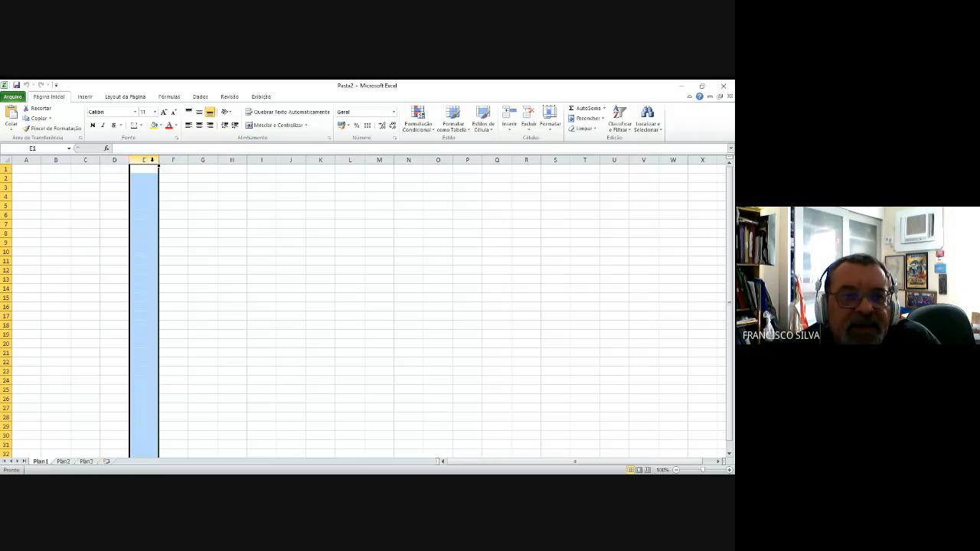
pyautogui.click(202, 160)
pyautogui.click(234, 160)
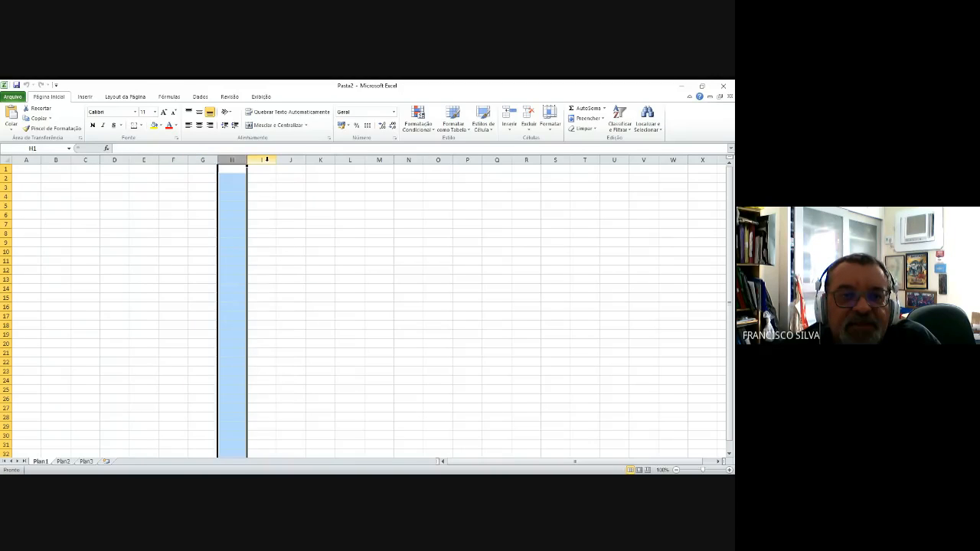
pyautogui.click(266, 159)
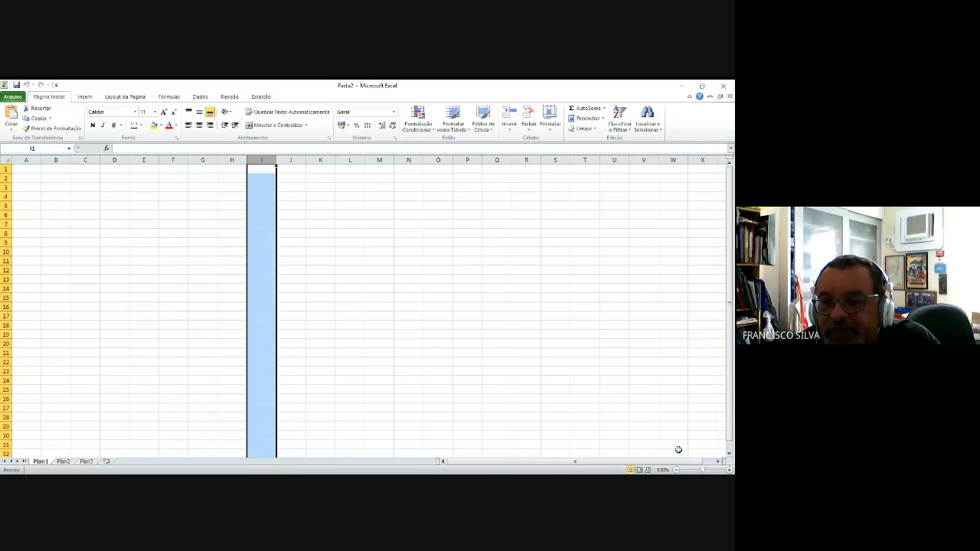
# Step: Examine the double-letter columns beyond Z by selecting row 1 cells in columns AA, AB and AD
pyautogui.click(711, 465)
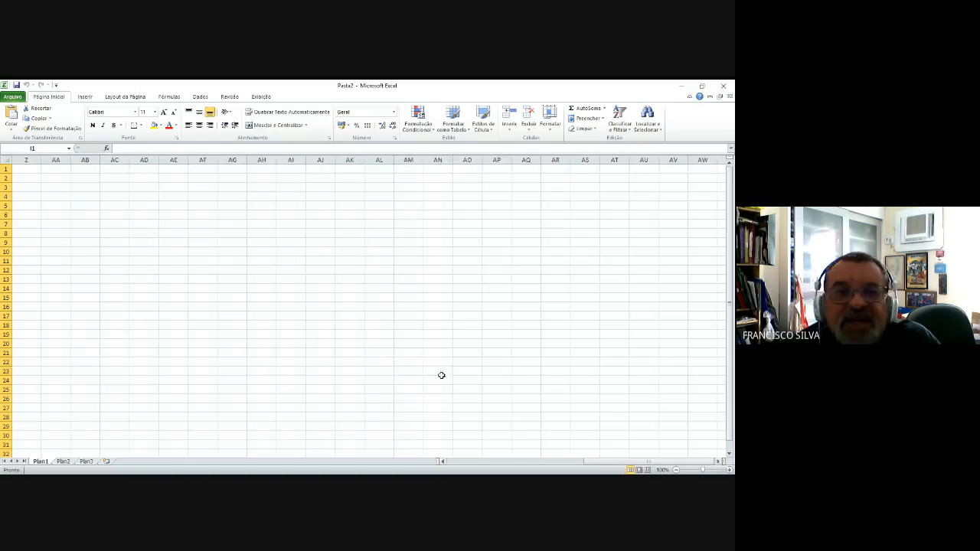
pyautogui.click(61, 169)
pyautogui.click(84, 169)
pyautogui.click(132, 168)
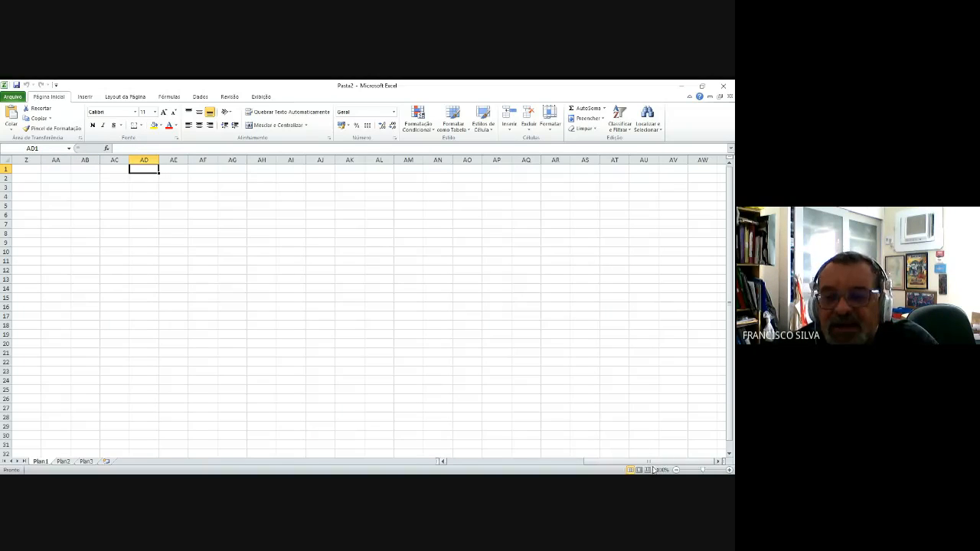
# Step: Return to column A and examine the numbered rows by selecting rows 4 and 6, ending on cell D2
pyautogui.moveTo(653, 463); pyautogui.dragTo(521, 462)
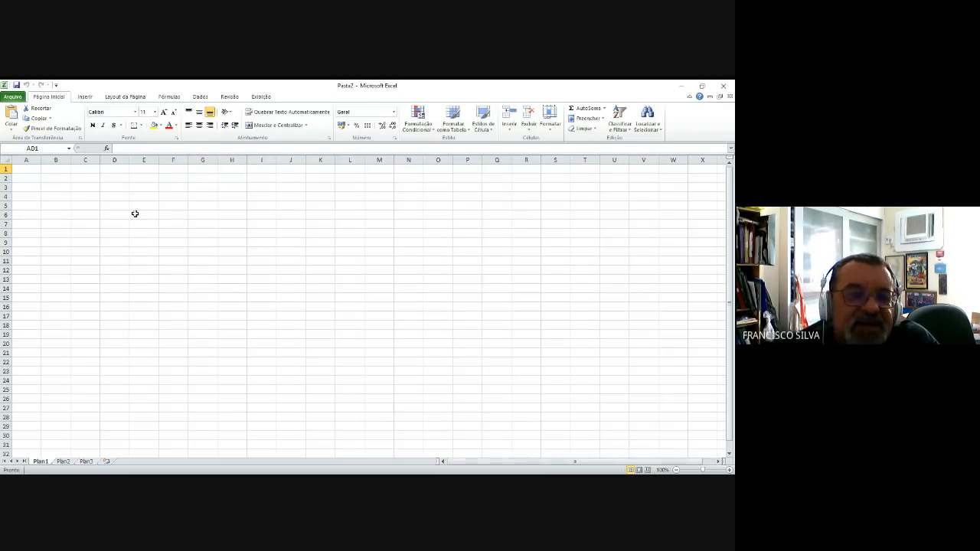
pyautogui.click(3, 197)
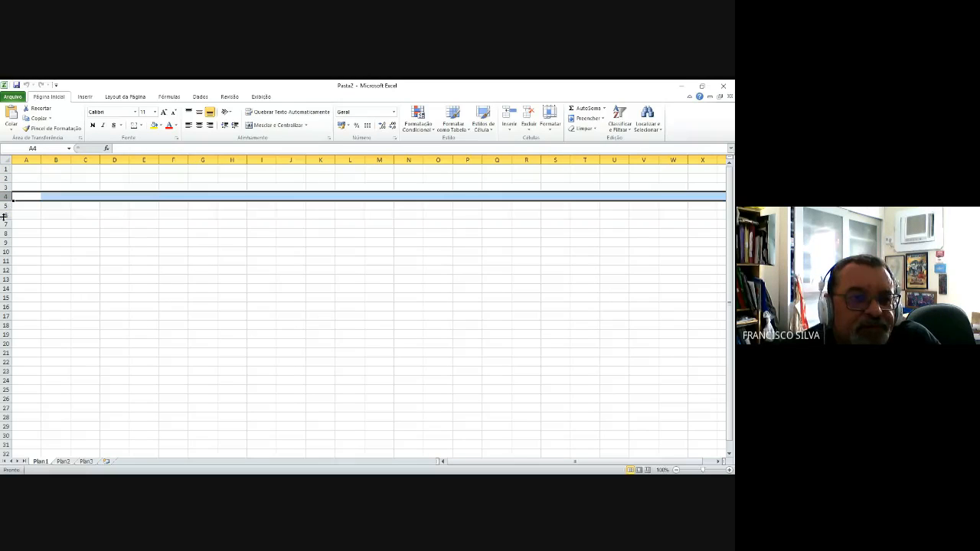
pyautogui.click(4, 215)
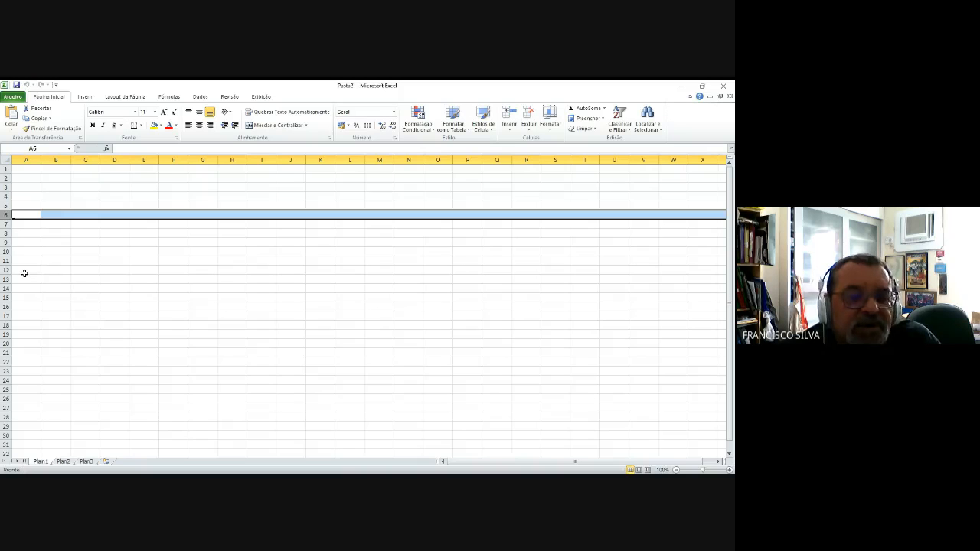
pyautogui.click(116, 178)
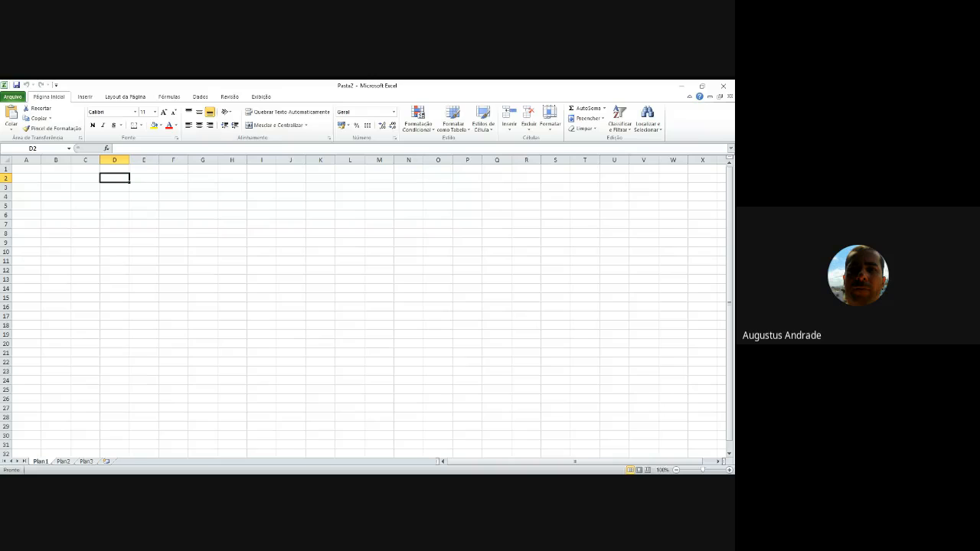
# Step: Examine how cell addresses work by selecting individual cells such as D5, B3 and G10, the range D3:D11 and column C
pyautogui.hotkey('alt', 'Tab')
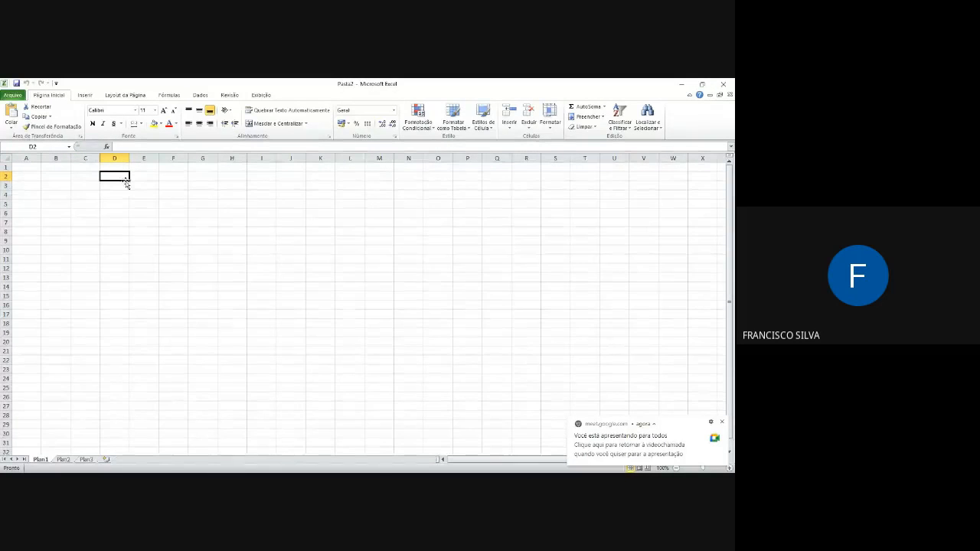
pyautogui.click(119, 203)
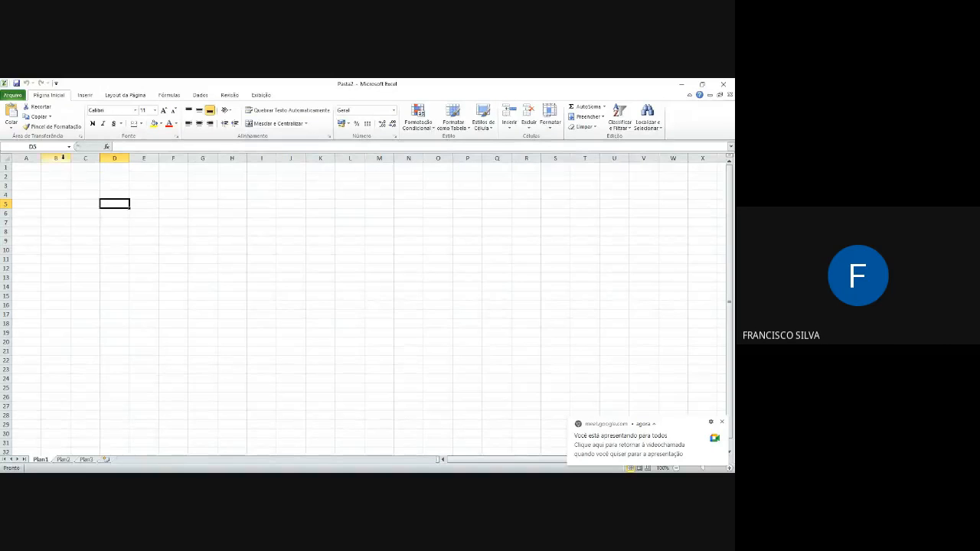
pyautogui.click(42, 146)
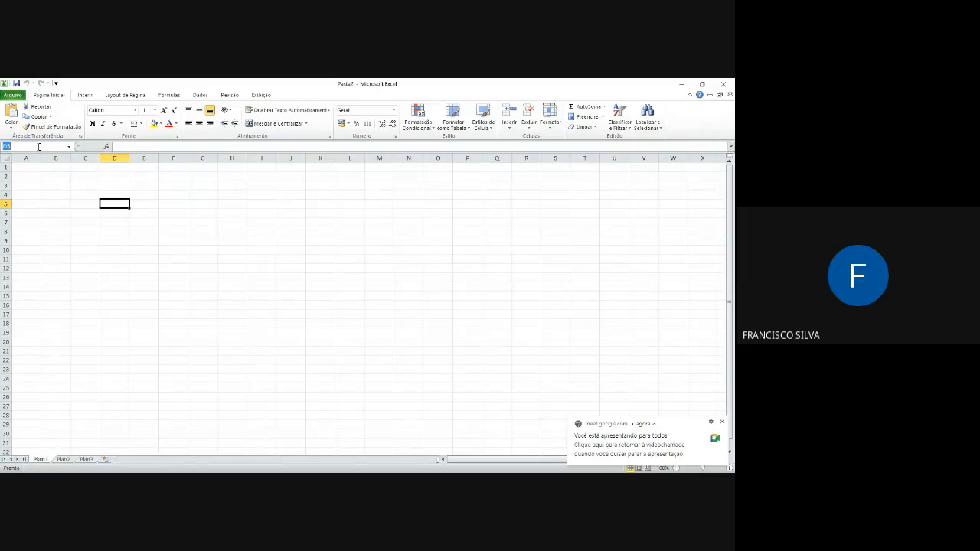
pyautogui.click(54, 185)
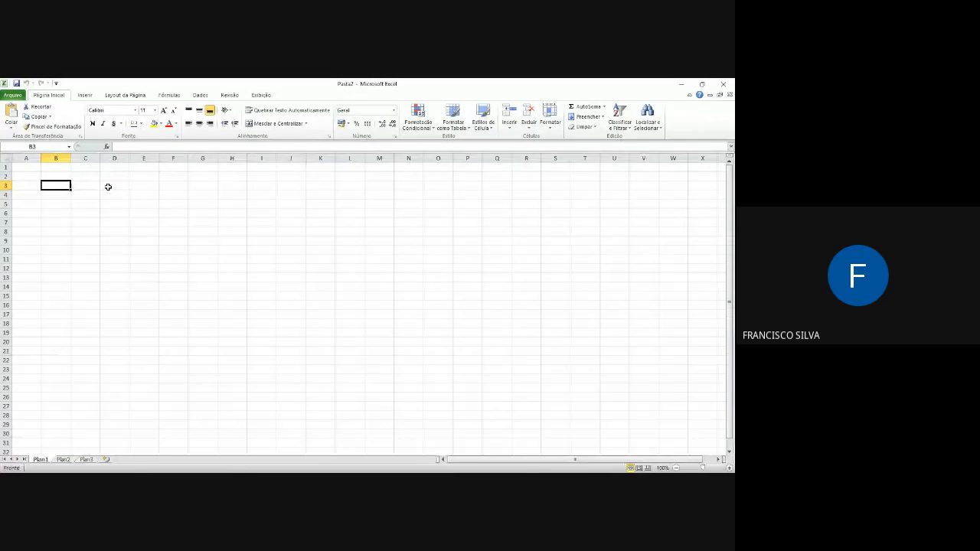
pyautogui.moveTo(108, 186); pyautogui.dragTo(114, 259)
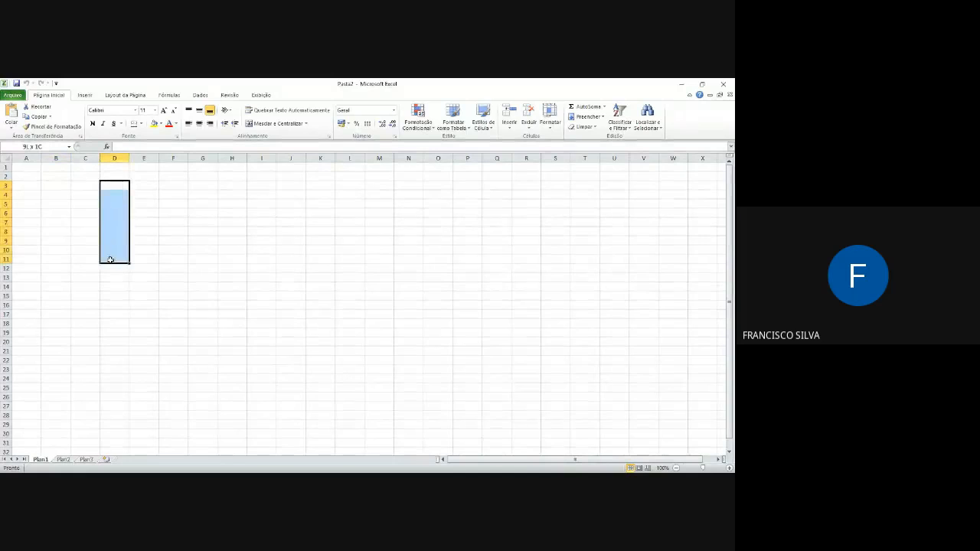
pyautogui.click(116, 187)
pyautogui.click(107, 210)
pyautogui.click(86, 157)
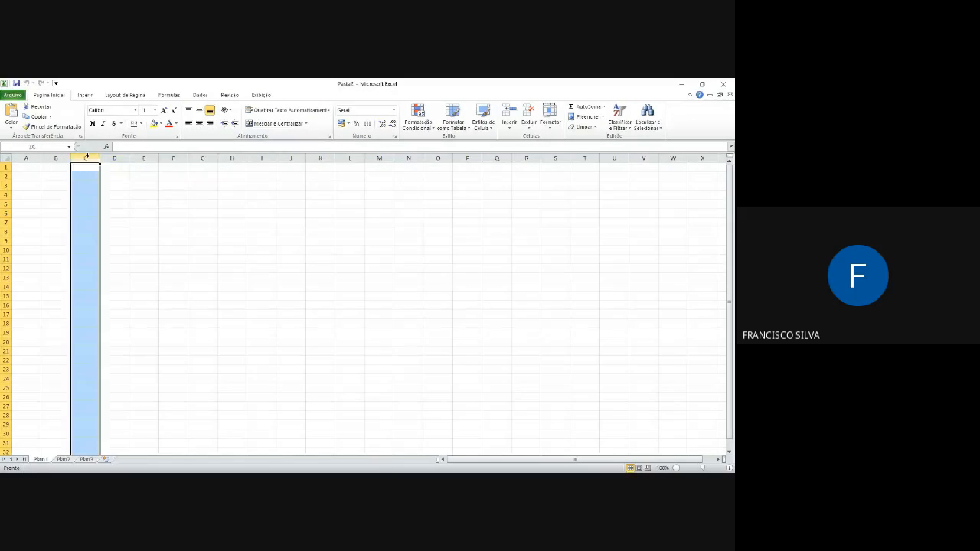
pyautogui.click(122, 176)
pyautogui.click(128, 206)
pyautogui.click(118, 194)
pyautogui.click(203, 249)
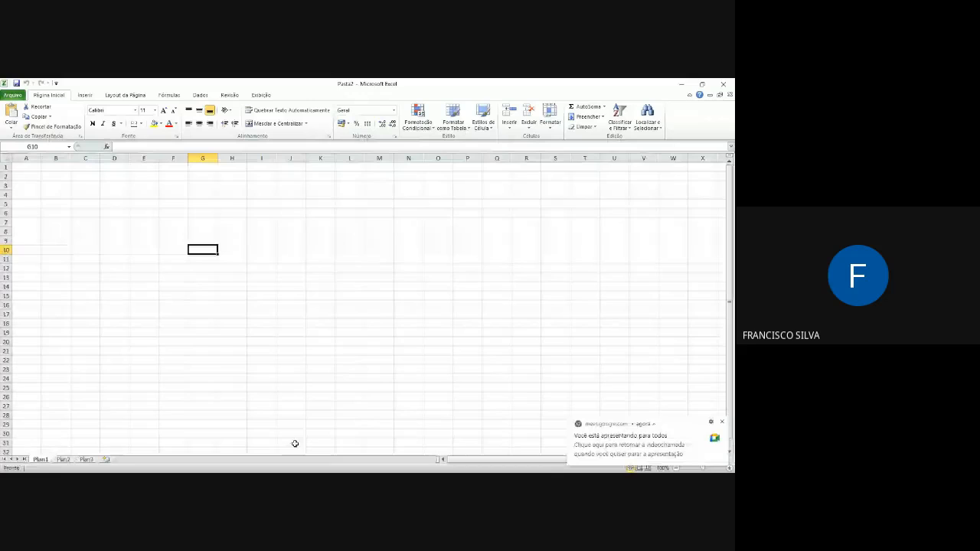
pyautogui.click(57, 175)
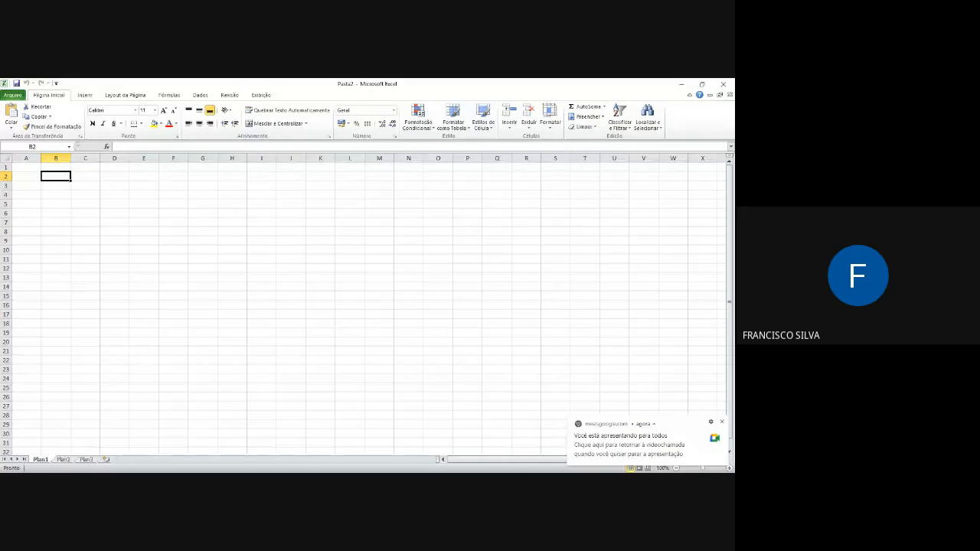
# Step: Visit worksheet Plan2, switch to worksheet Plan3 and select its cell B2
pyautogui.click(65, 458)
pyautogui.click(88, 460)
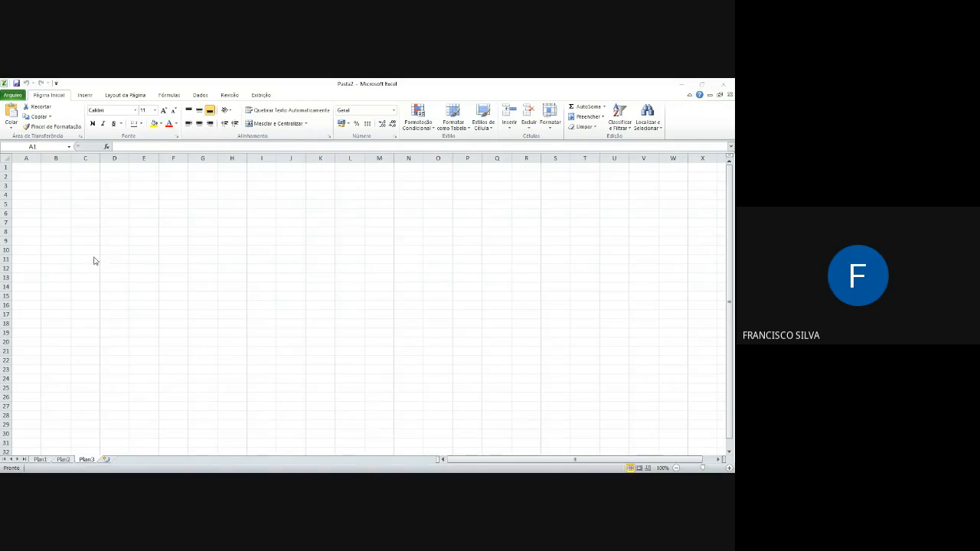
pyautogui.click(55, 174)
pyautogui.click(54, 178)
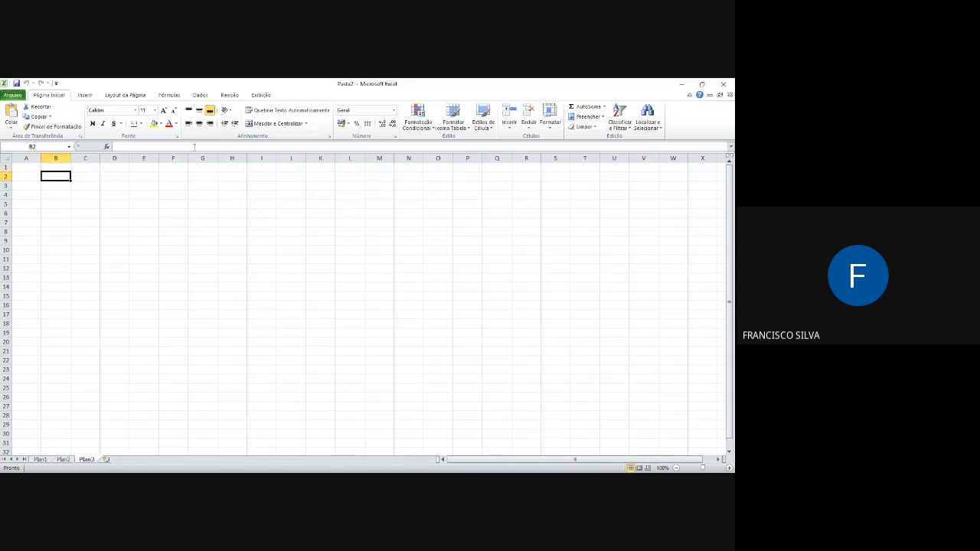
# Step: Examine the insert, page layout, formula, data, review and view commands, and return to the home commands
pyautogui.click(85, 96)
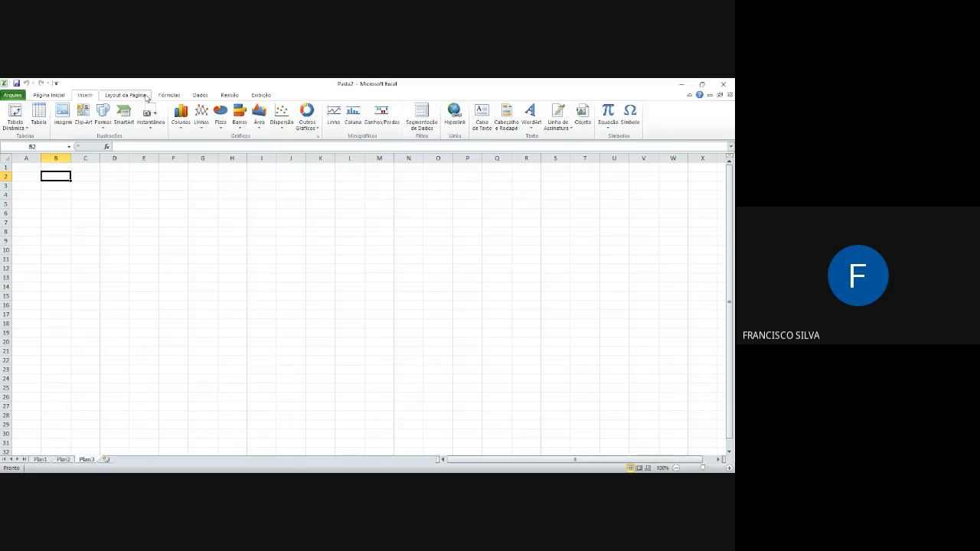
pyautogui.click(147, 97)
pyautogui.click(170, 97)
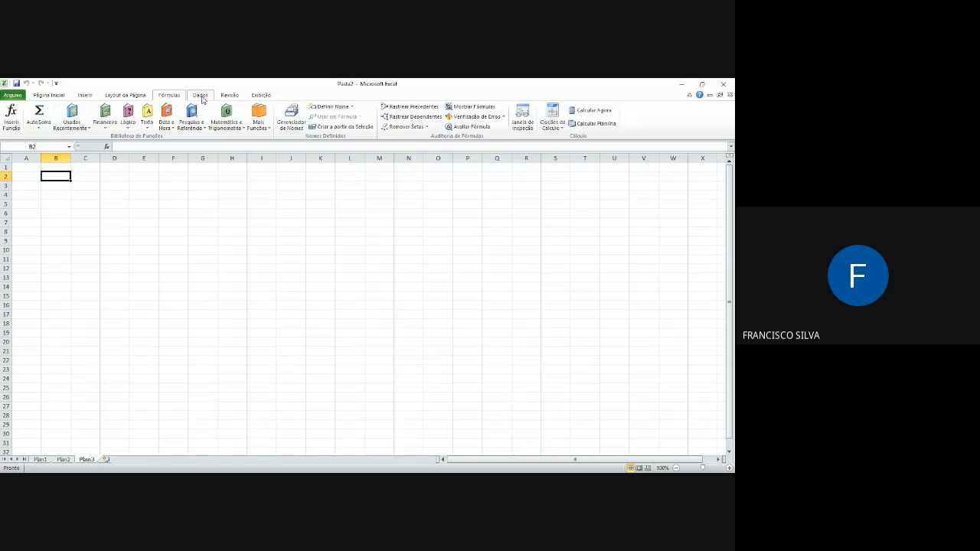
pyautogui.click(201, 98)
pyautogui.click(232, 97)
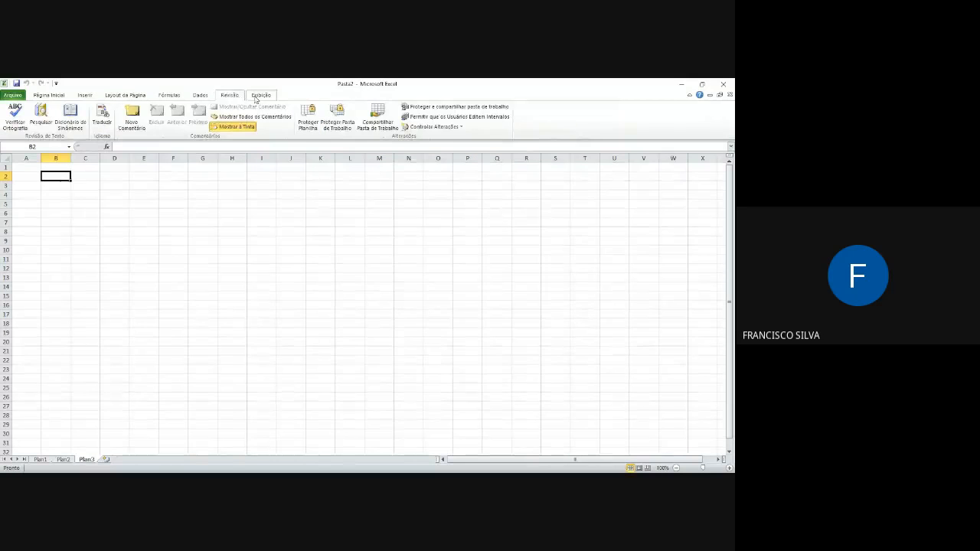
pyautogui.click(259, 97)
pyautogui.click(56, 95)
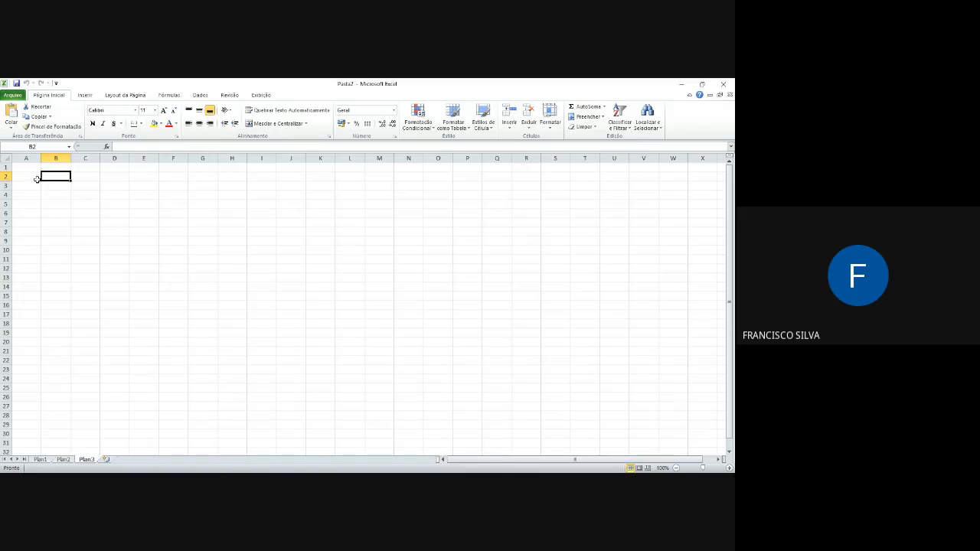
# Step: Enter the column header "N. Ind." in cell A2 of Plan3
pyautogui.click(36, 178)
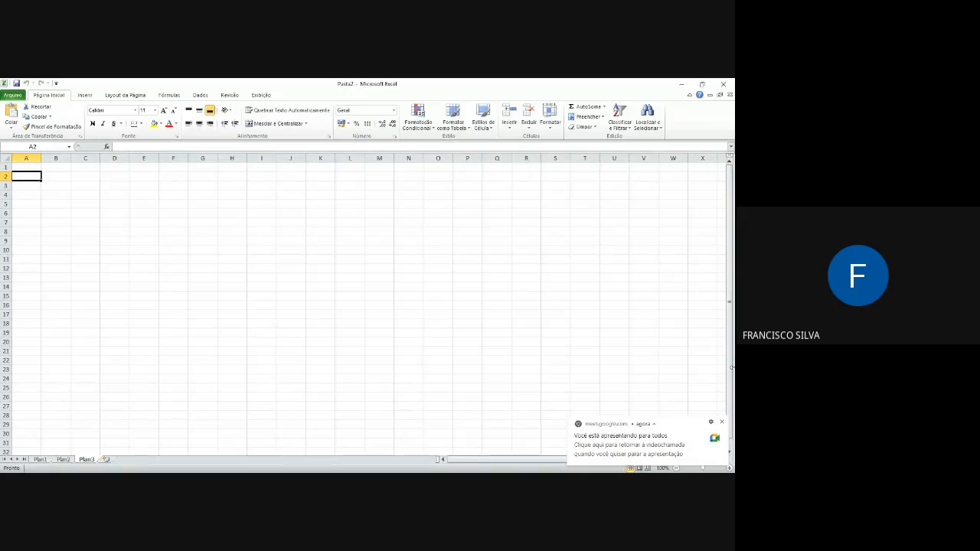
pyautogui.write('N. Ind.')
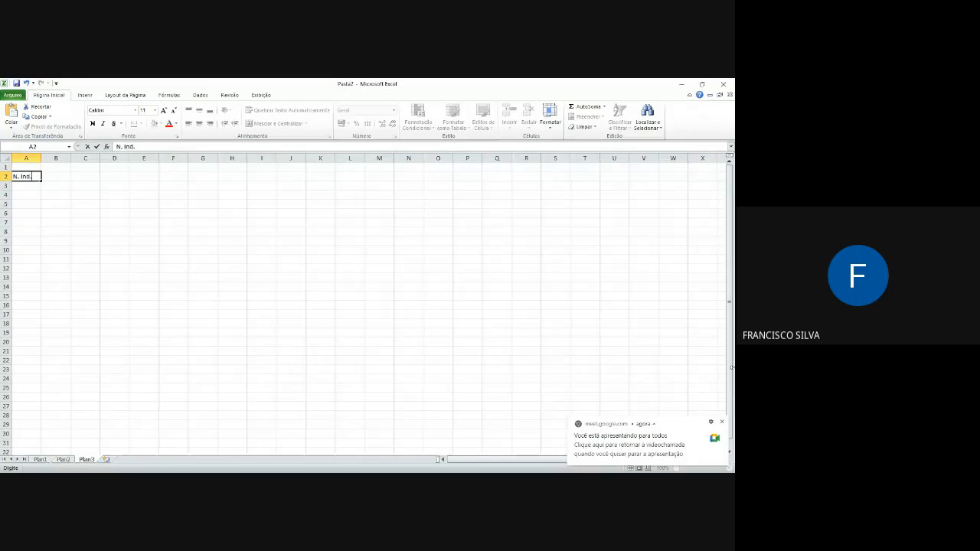
pyautogui.press('Return')
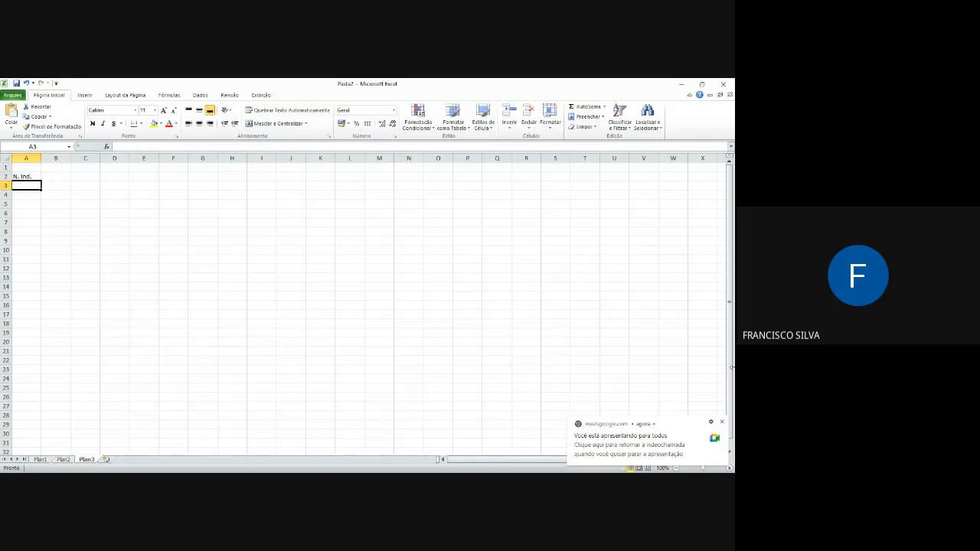
# Step: Number the individuals from 1 to 12 in cells A3 to A14 under the "N. Ind." header
pyautogui.write('1')
pyautogui.press('Return')
pyautogui.write('2')
pyautogui.press('Return')
pyautogui.write('3')
pyautogui.press('Return')
pyautogui.write('4 5 6 7 8 9')
pyautogui.press('Return')
pyautogui.write('11')
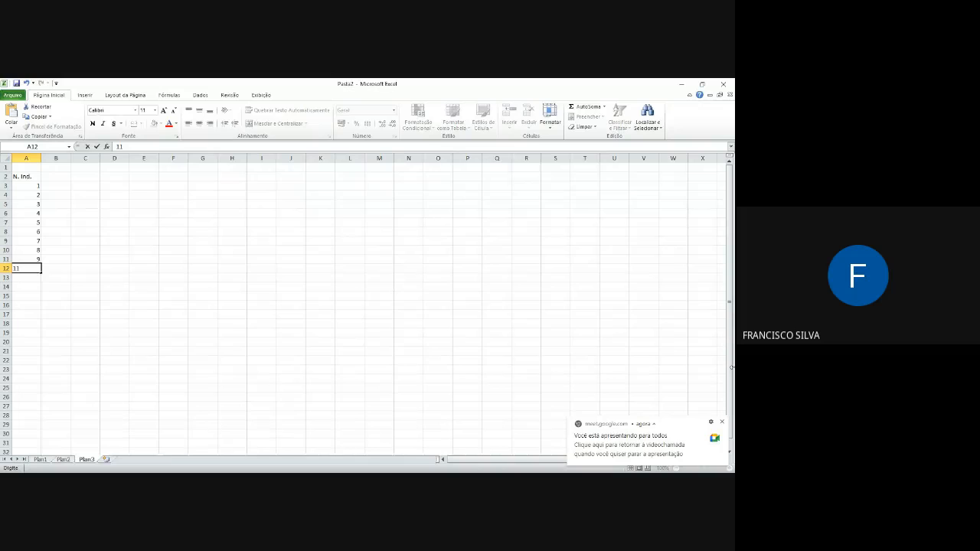
pyautogui.press('Return')
pyautogui.write('11')
pyautogui.press('Return')
pyautogui.write('12')
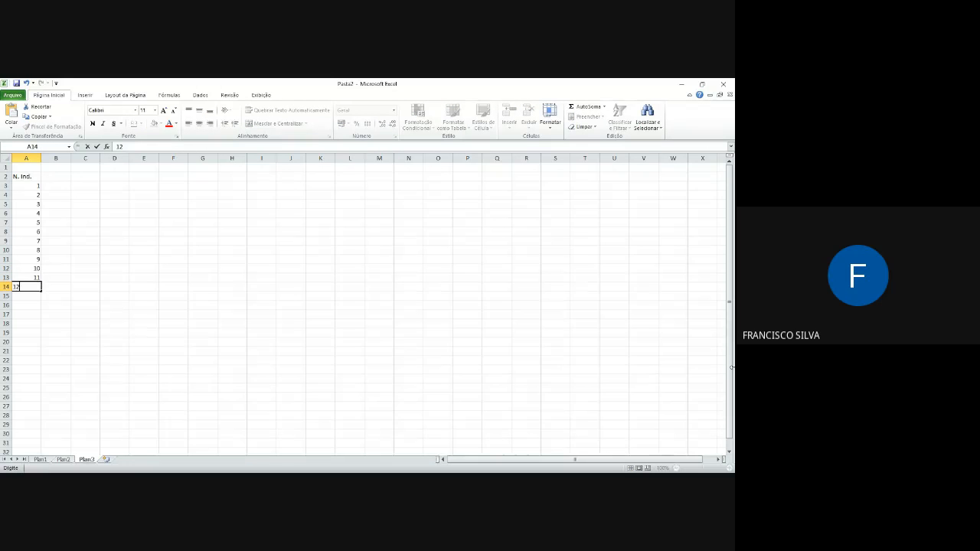
# Step: Enter the column header "CT (cm)" in cell B2, beside "N. Ind.", and select the cell beneath it
pyautogui.press('Up')
pyautogui.press('Up')
pyautogui.press('Up')
pyautogui.press('Up')
pyautogui.press('Up')
pyautogui.press('Up')
pyautogui.press('Up')
pyautogui.press('Up')
pyautogui.press('Up')
pyautogui.press('Up')
pyautogui.press('Up')
pyautogui.press('Up')
pyautogui.press('Right')
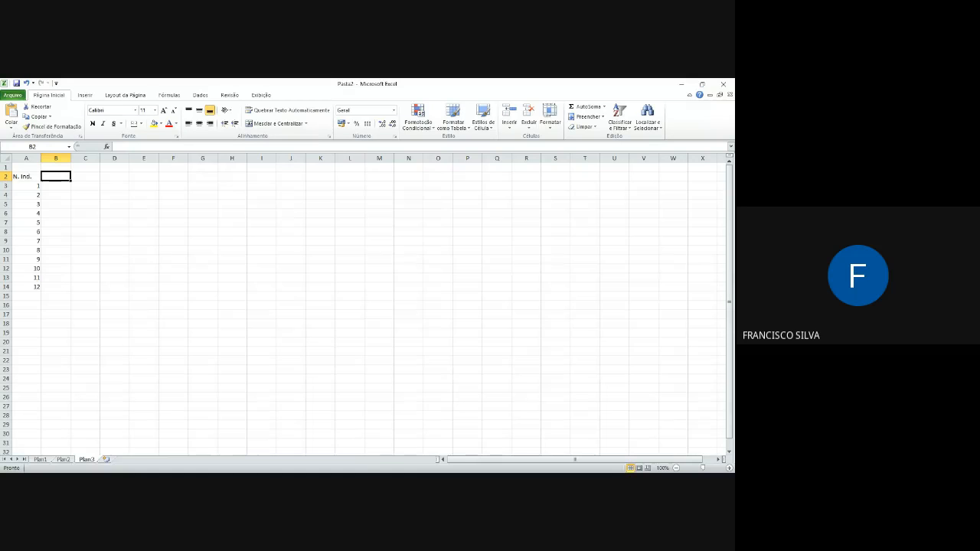
pyautogui.write('CT (cm)')
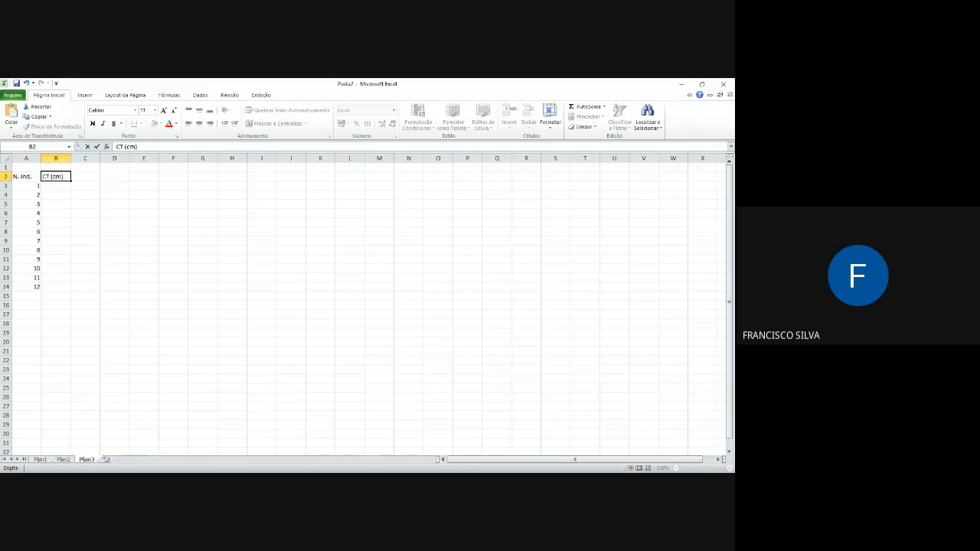
pyautogui.click(59, 188)
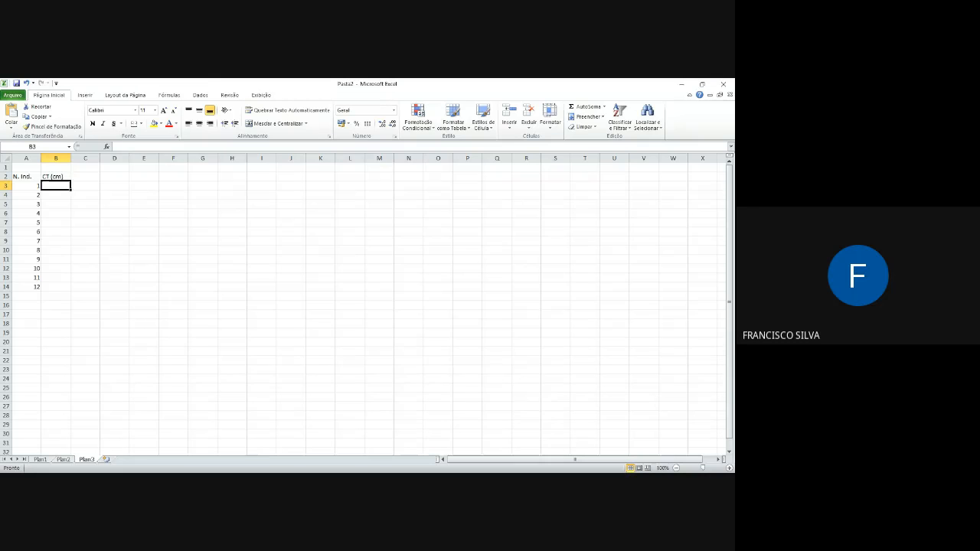
# Step: Enter CT values 17, 23, 15, 16, 22 and 21 for individuals 1 to 6 in cells B3 to B8
pyautogui.write('17')
pyautogui.press('Return')
pyautogui.write('23')
pyautogui.press('Return')
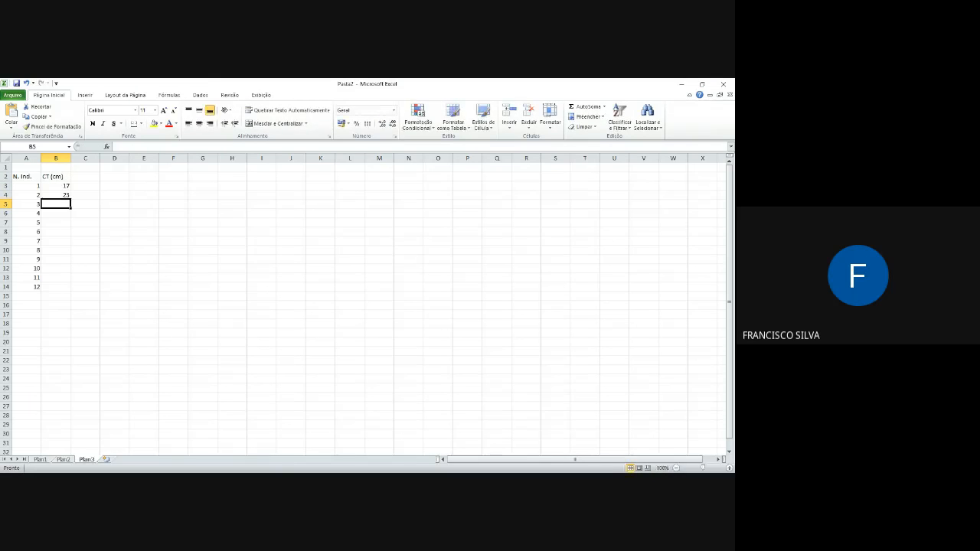
pyautogui.write('15')
pyautogui.press('Return')
pyautogui.write('16')
pyautogui.press('Return')
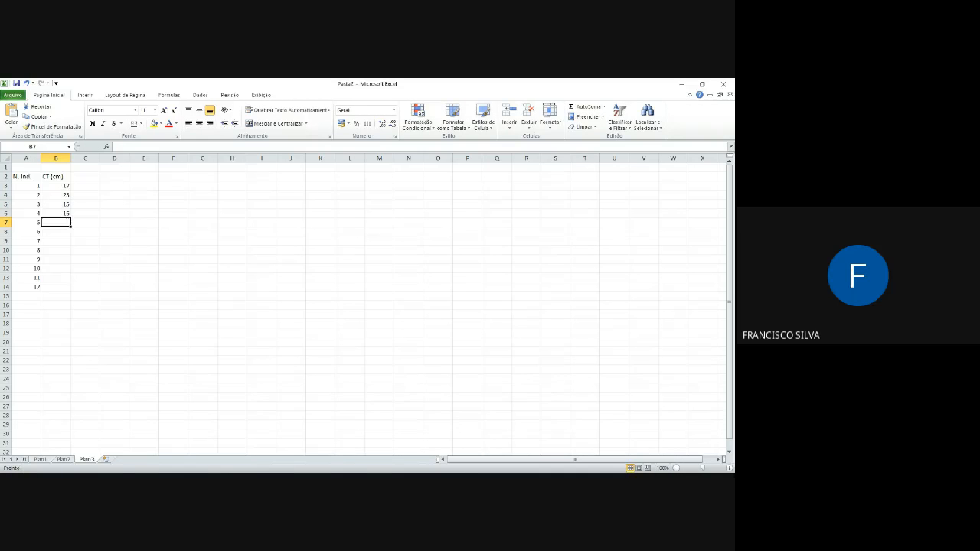
pyautogui.write('22')
pyautogui.press('Return')
pyautogui.write('21')
pyautogui.press('Return')
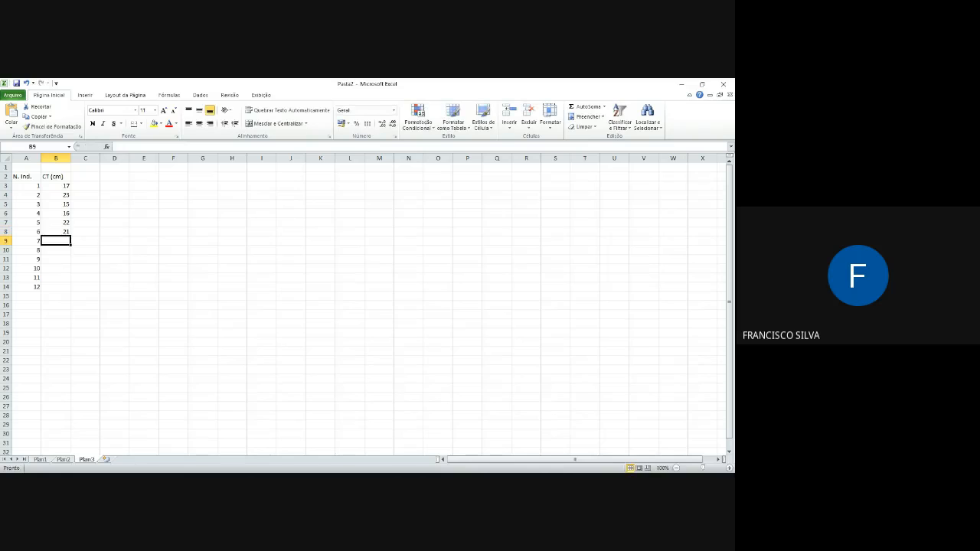
# Step: Enter CT values 19, 18, 18, 21, 17 and 16 for individuals 7 to 12 in cells B9 to B14
pyautogui.write('19')
pyautogui.press('Return')
pyautogui.write('18')
pyautogui.press('Return')
pyautogui.write('1')
pyautogui.press('Return')
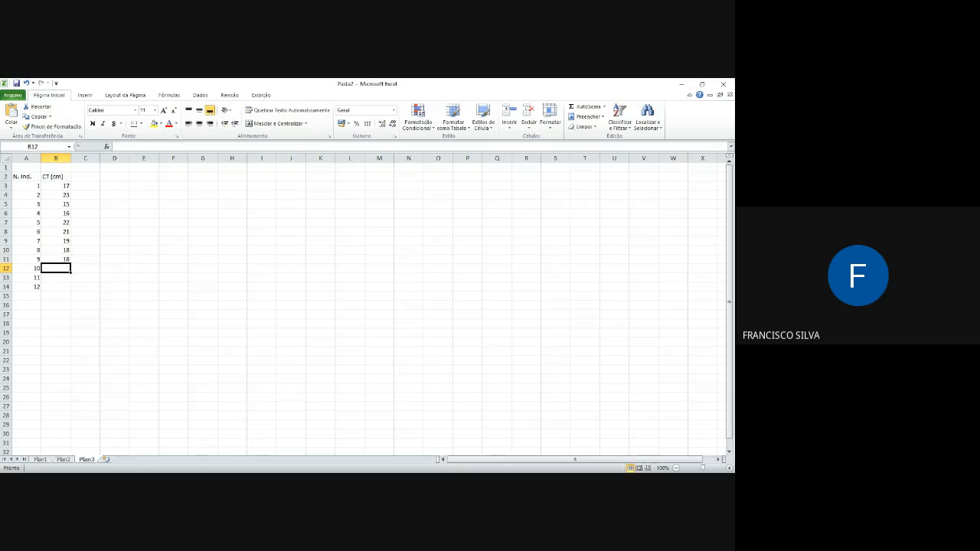
pyautogui.write('21')
pyautogui.press('Return')
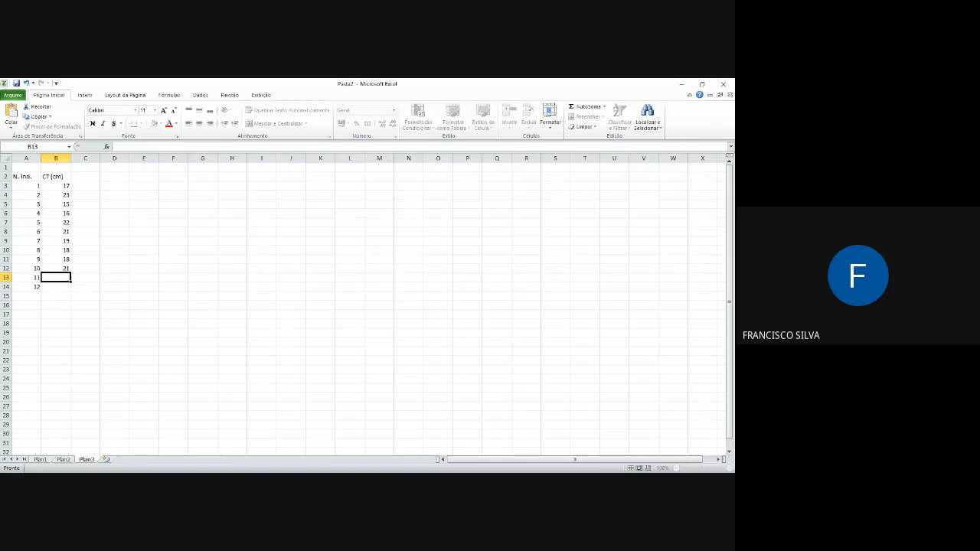
pyautogui.write('17')
pyautogui.press('Return')
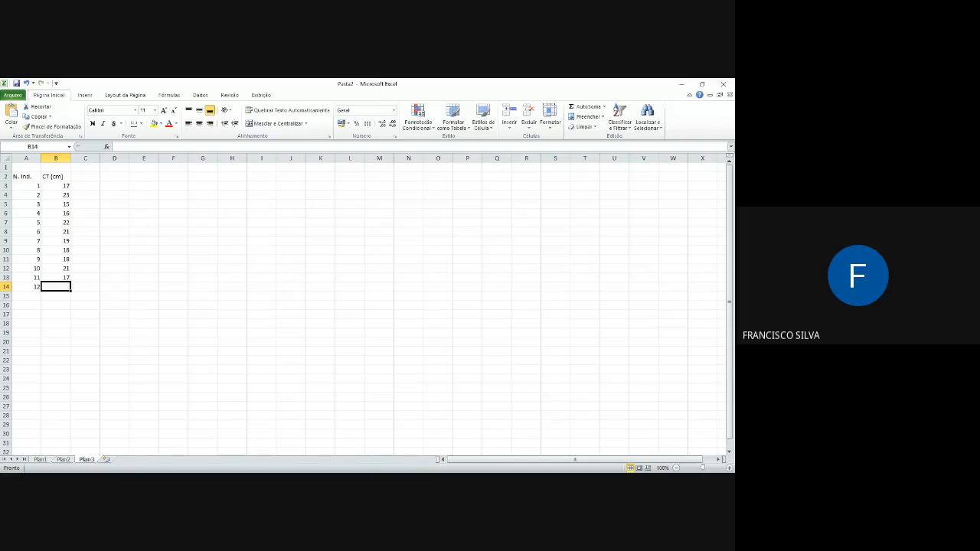
pyautogui.write('16')
pyautogui.press('Return')
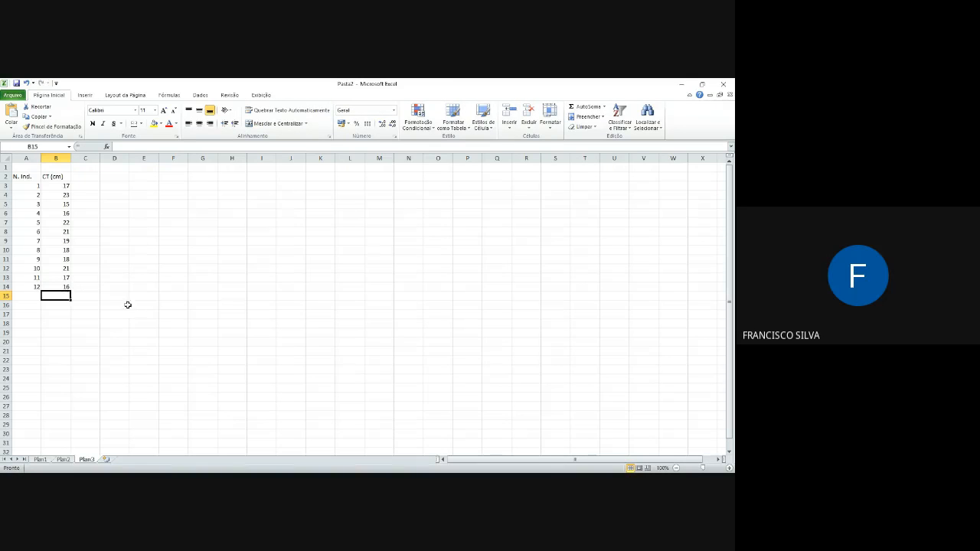
pyautogui.click(127, 207)
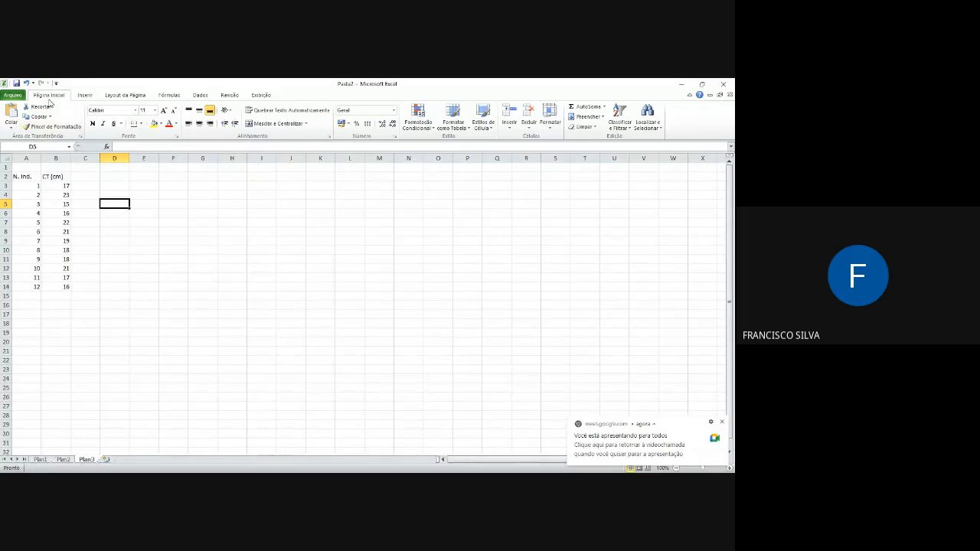
pyautogui.moveTo(20, 176); pyautogui.dragTo(47, 177)
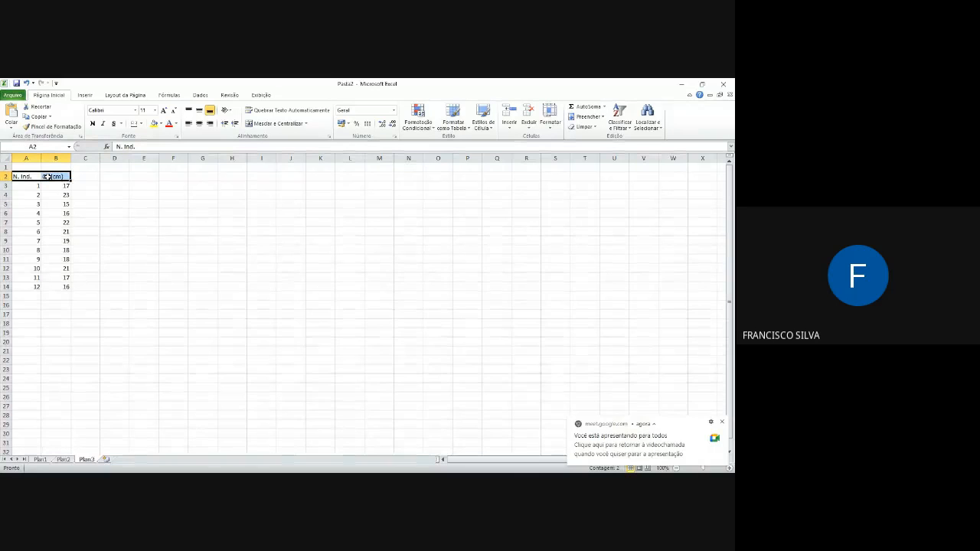
pyautogui.click(62, 203)
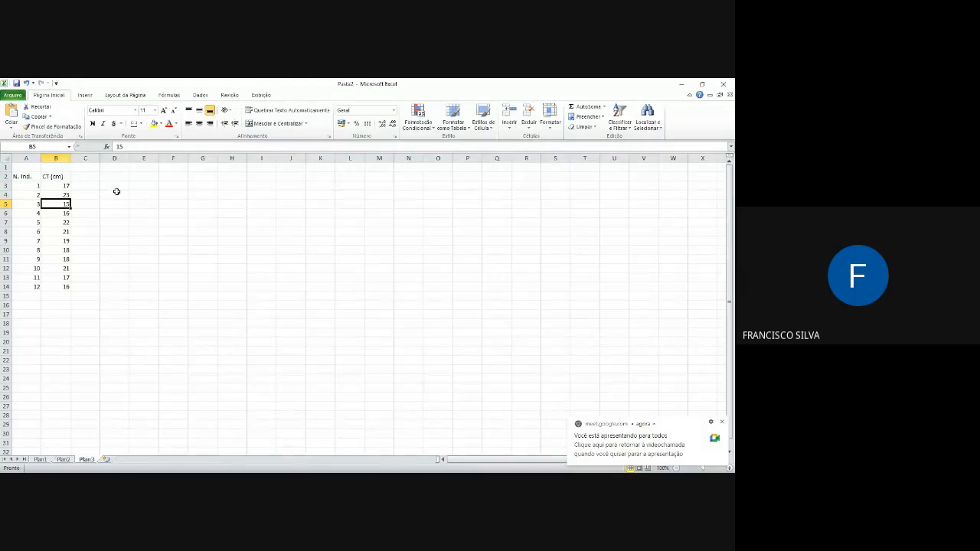
pyautogui.click(116, 194)
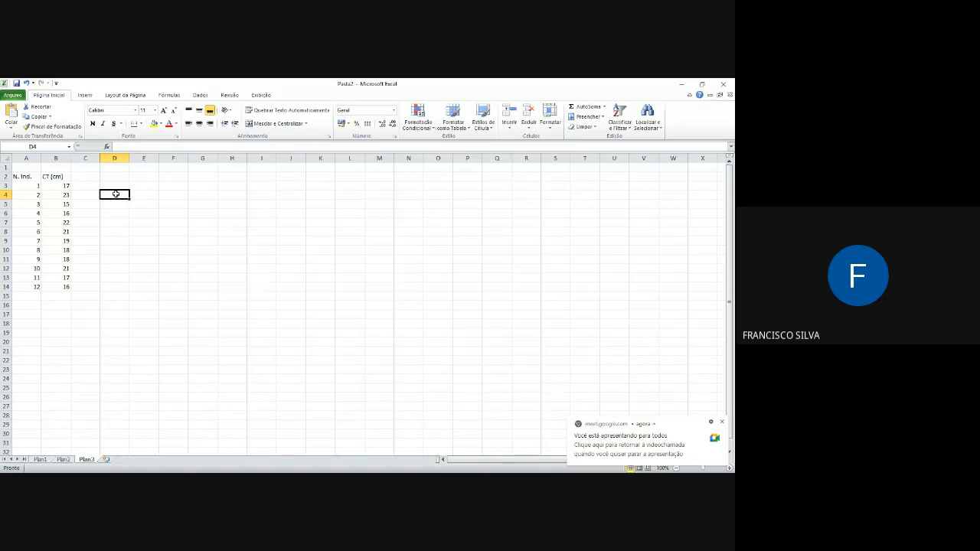
pyautogui.moveTo(116, 194); pyautogui.dragTo(110, 326)
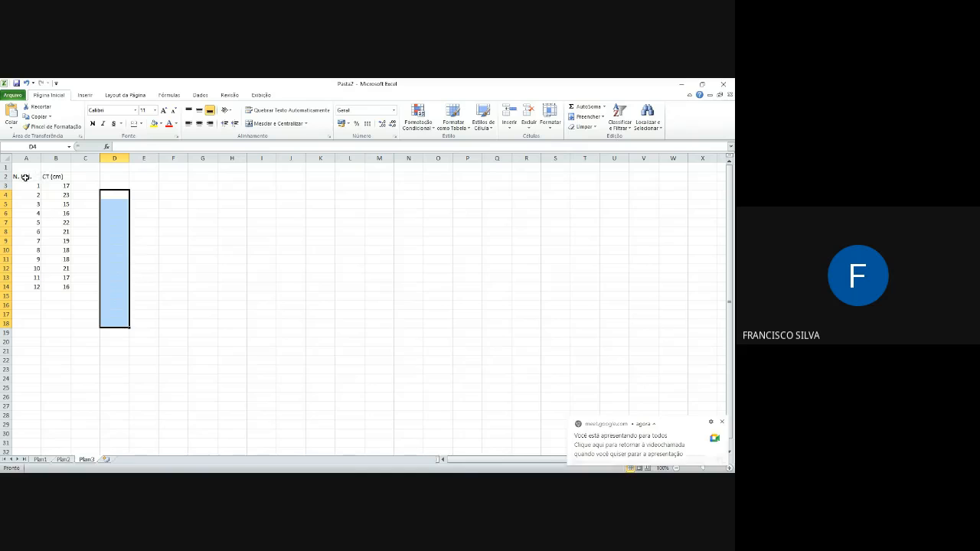
pyautogui.click(79, 187)
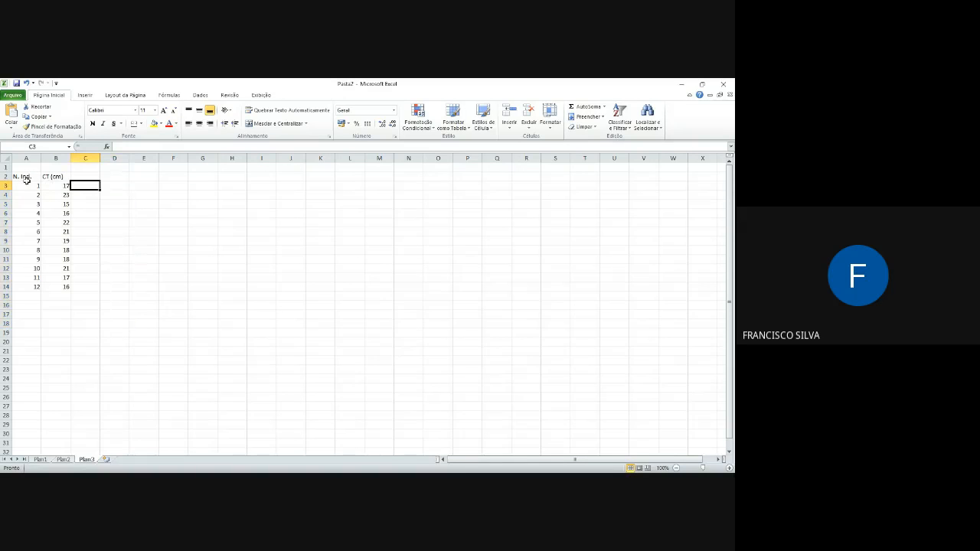
# Step: Make the column headers "N. Ind." and "CT (cm)" in A2:B2 bold and centred
pyautogui.moveTo(27, 178); pyautogui.dragTo(56, 177)
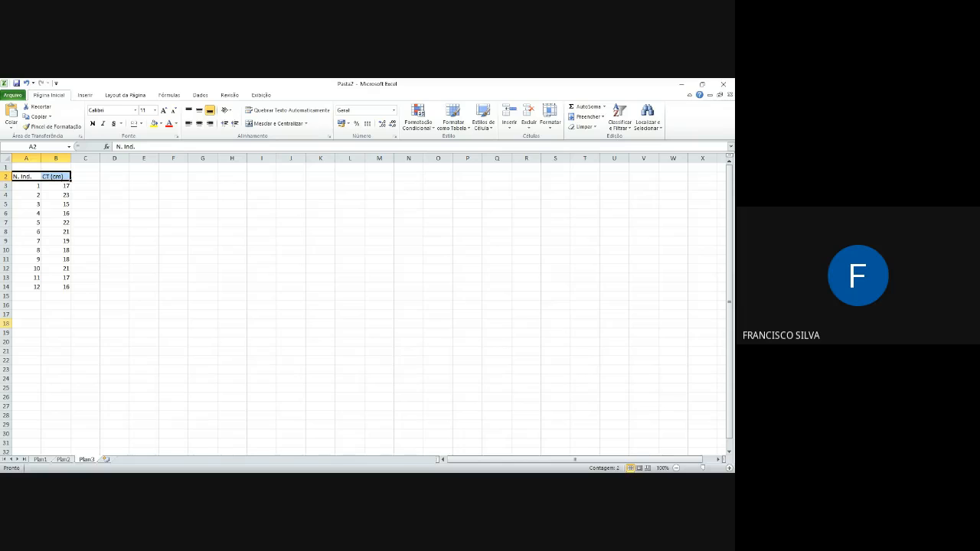
pyautogui.click(92, 124)
pyautogui.click(199, 124)
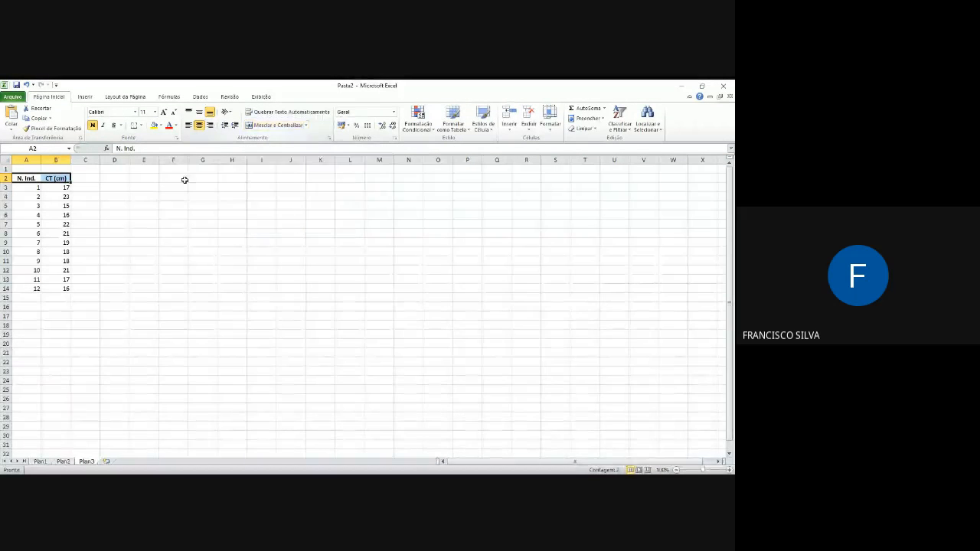
pyautogui.click(36, 190)
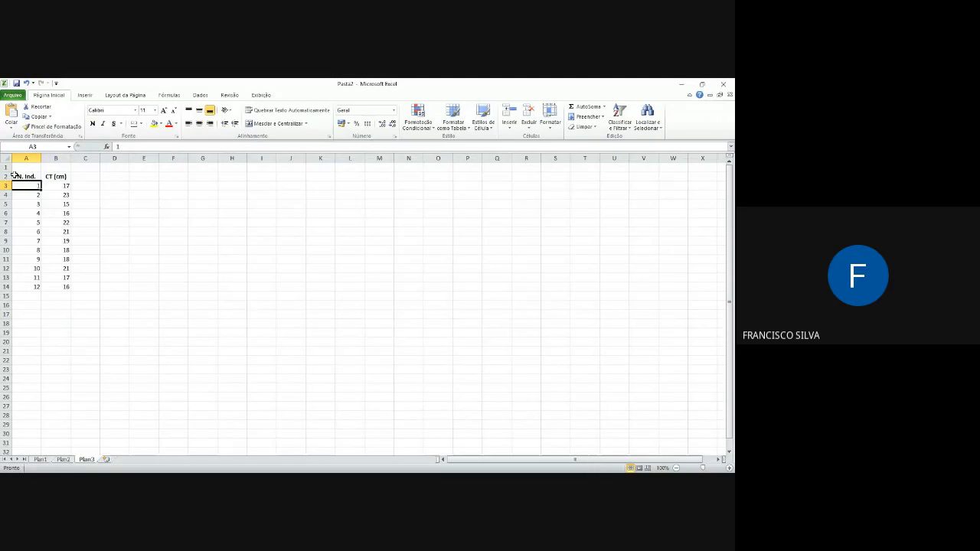
# Step: Apply bold and centred alignment to the whole of row 2 and select cell F2
pyautogui.moveTo(26, 176); pyautogui.dragTo(55, 176)
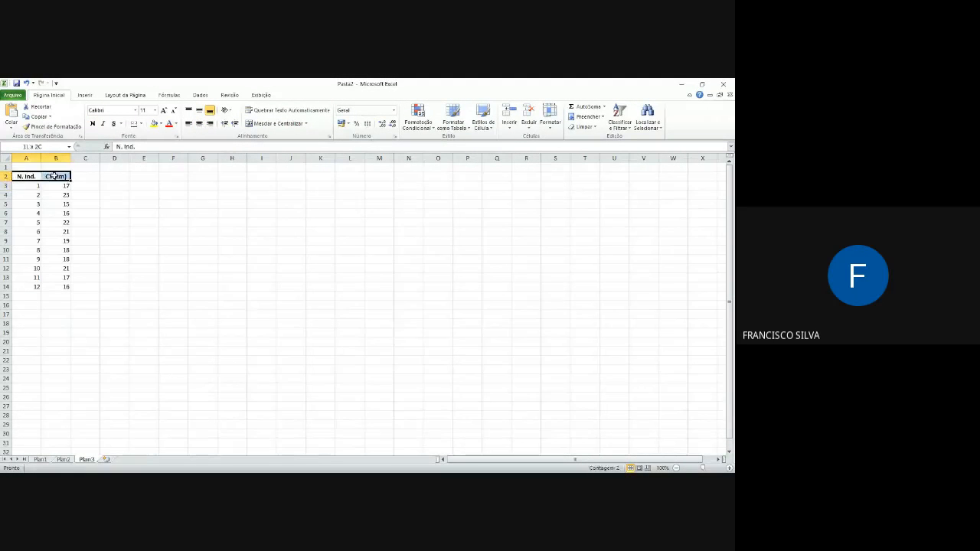
pyautogui.click(6, 176)
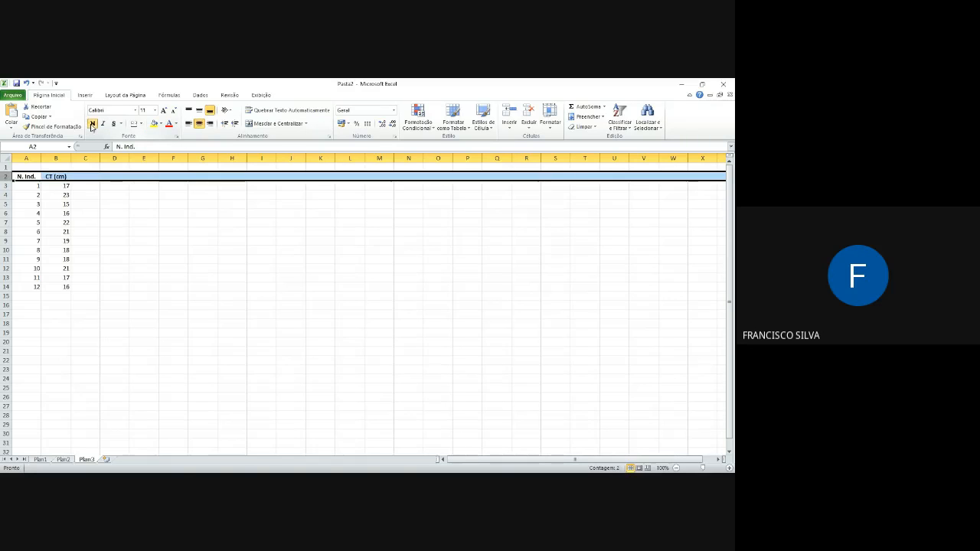
pyautogui.click(200, 125)
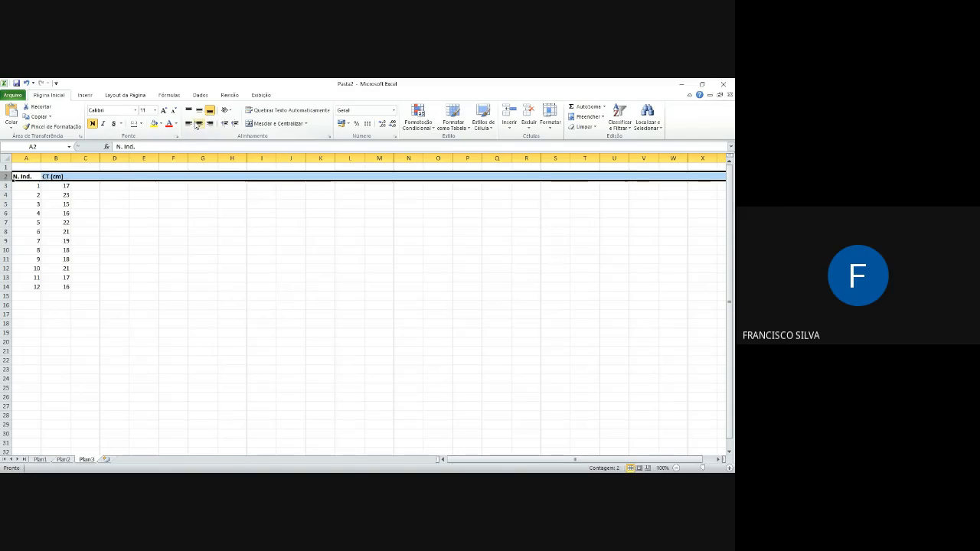
pyautogui.click(200, 124)
pyautogui.click(183, 177)
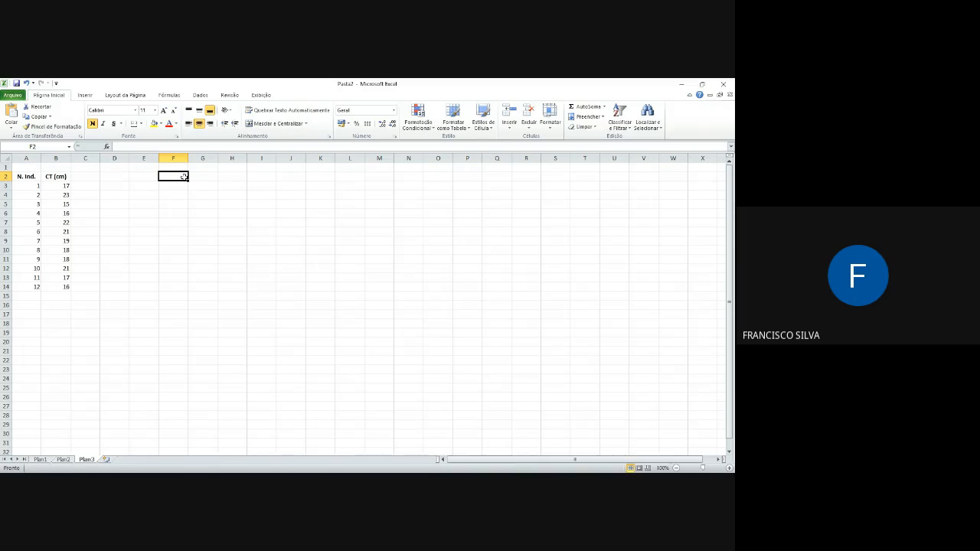
# Step: Enter the sample text "peixe" in cell F2 to test the formatting of row 2
pyautogui.write('pexie')
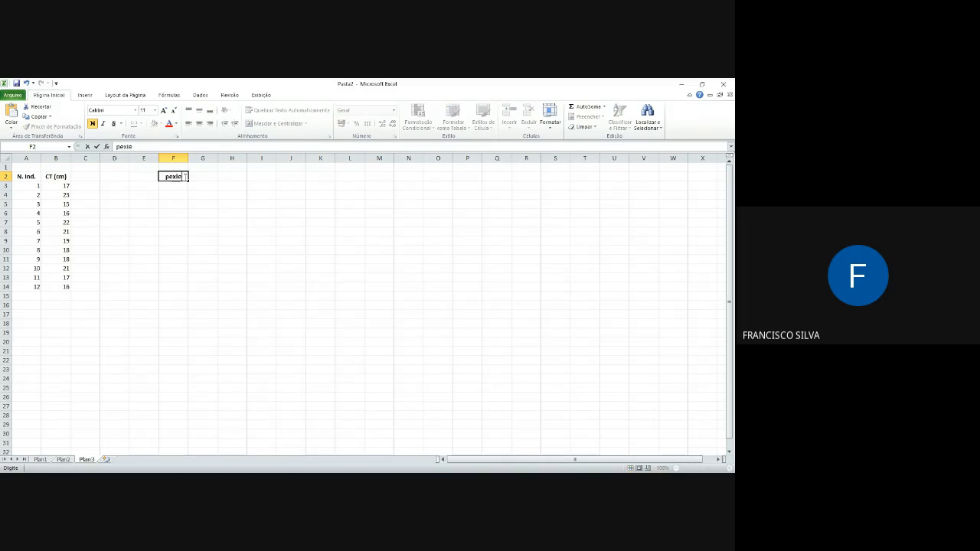
pyautogui.press('BackSpace')
pyautogui.press('BackSpace')
pyautogui.press('BackSpace')
pyautogui.write('ixe')
pyautogui.press('Return')
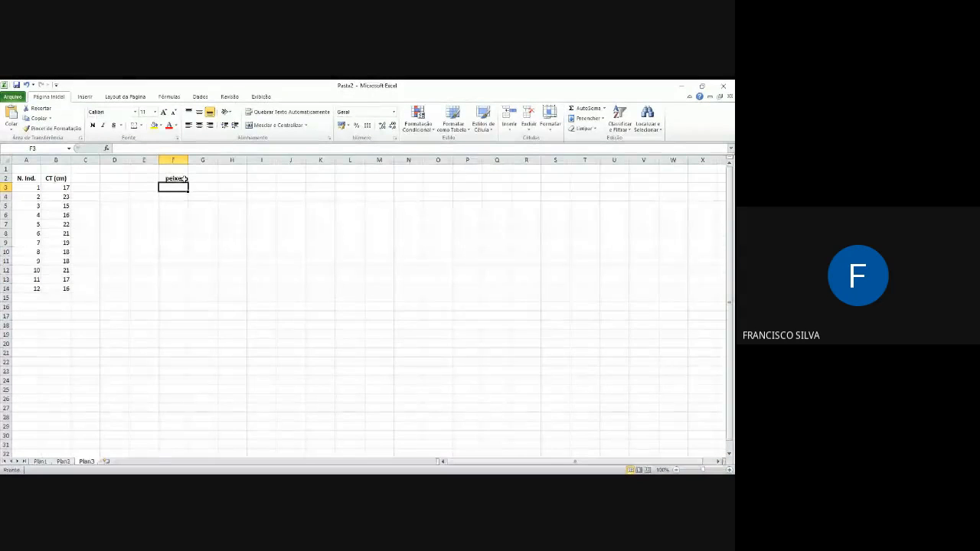
pyautogui.click(185, 178)
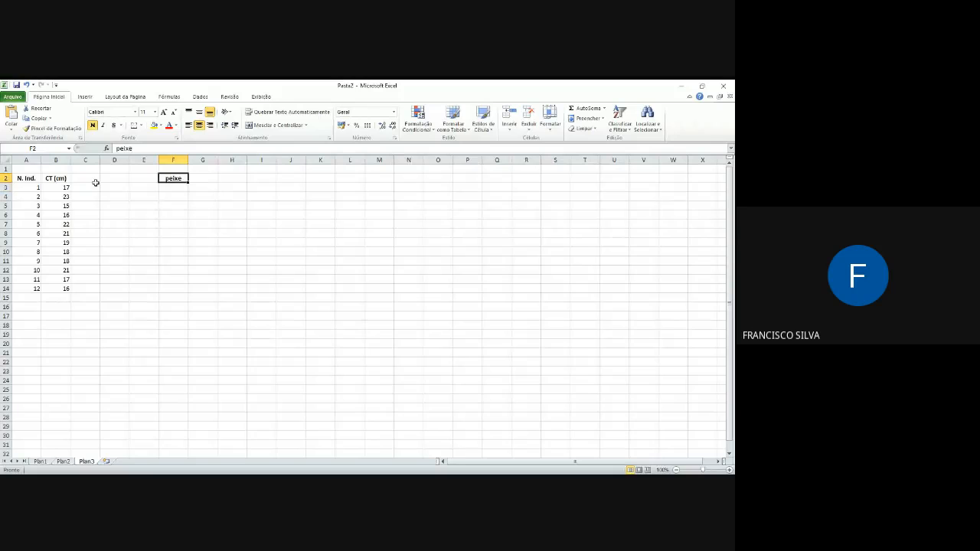
# Step: Remove the bold and centred formatting from row 2 and delete the "peixe" text in F2
pyautogui.click(7, 178)
pyautogui.click(202, 124)
pyautogui.click(175, 177)
pyautogui.press('Delete')
# Step: Apply bold and centred alignment only to the header cells A2 and B2
pyautogui.moveTo(23, 177); pyautogui.dragTo(58, 177)
pyautogui.click(92, 124)
pyautogui.click(199, 124)
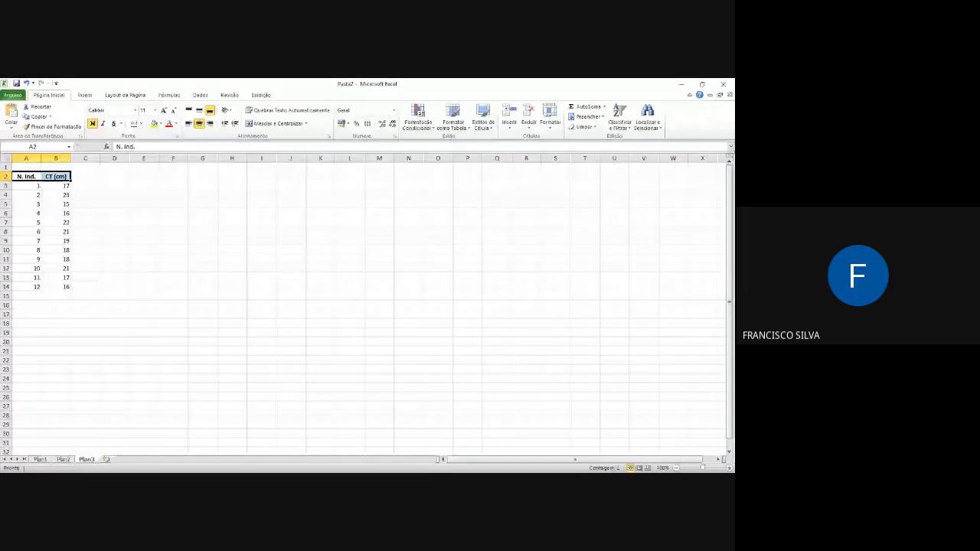
pyautogui.hotkey('alt', 'Tab')
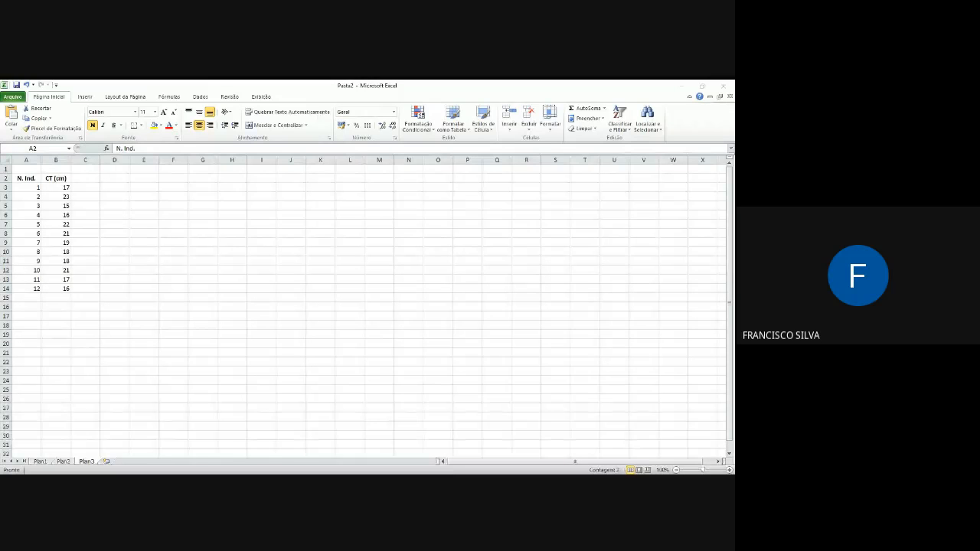
pyautogui.hotkey('alt', 'Tab')
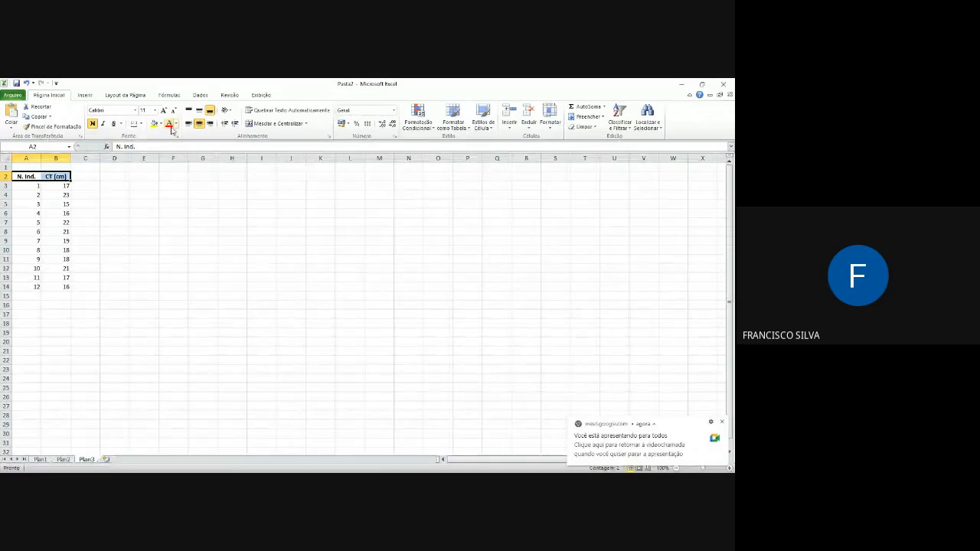
# Step: Give the headers in A2:B2 a red font and a yellow fill
pyautogui.click(169, 124)
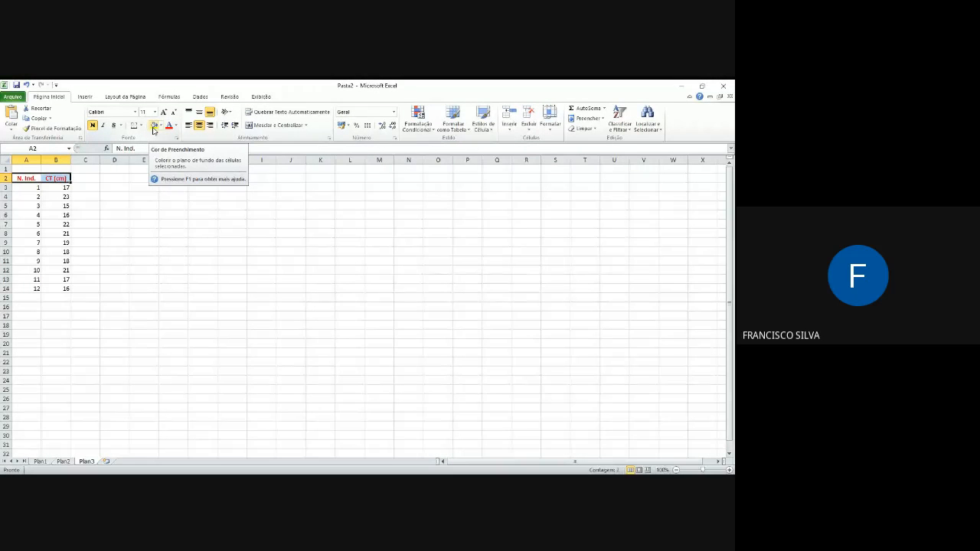
pyautogui.click(153, 129)
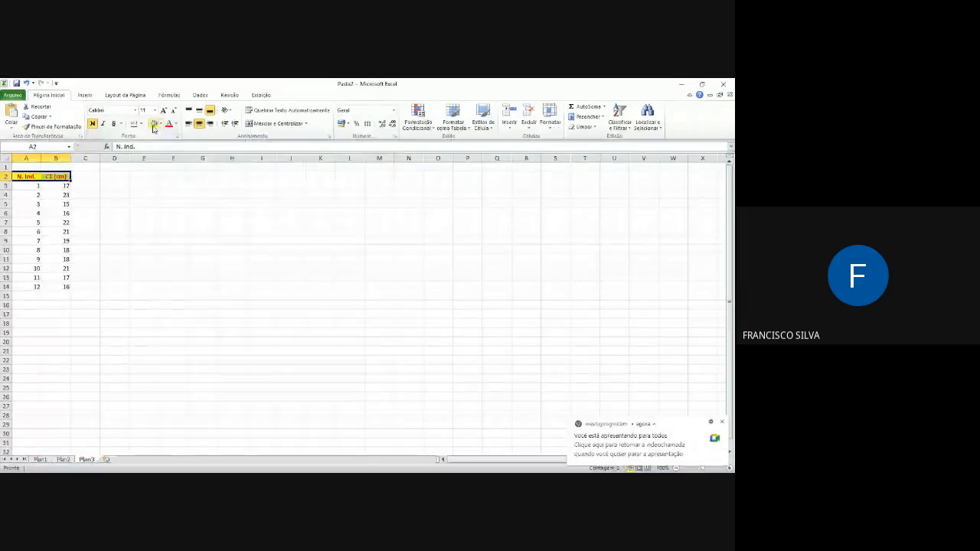
pyautogui.click(94, 194)
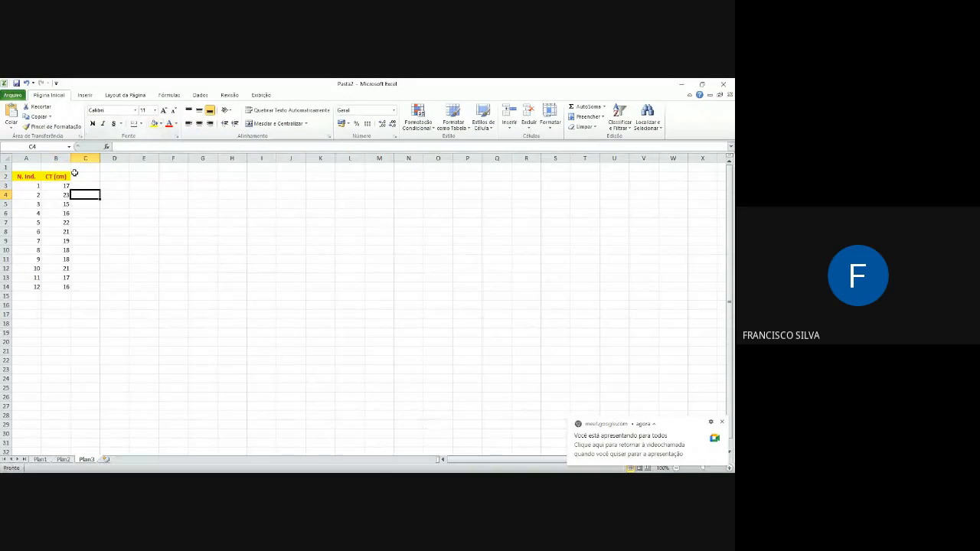
# Step: Try a light green fill on the headers in A2:B2 and set them to no fill
pyautogui.moveTo(29, 177); pyautogui.dragTo(48, 176)
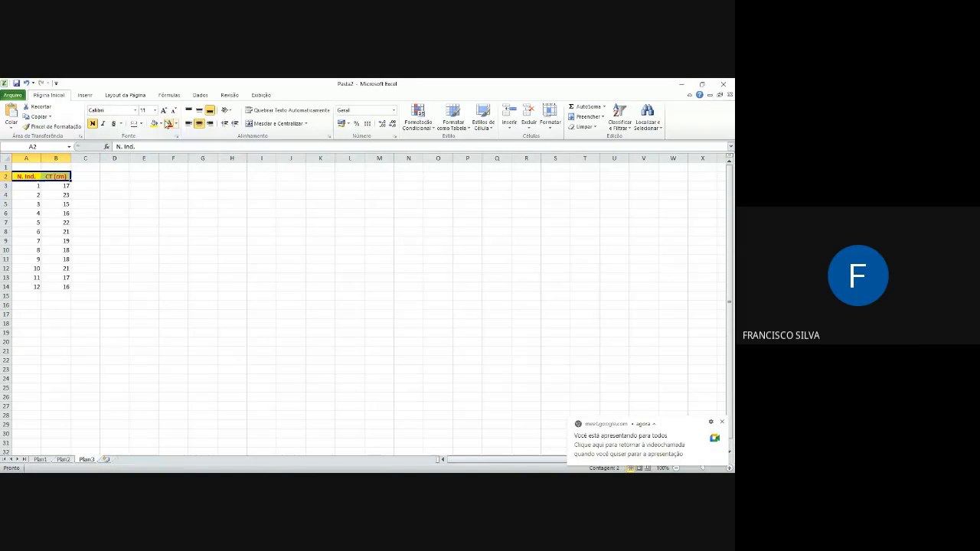
pyautogui.click(161, 127)
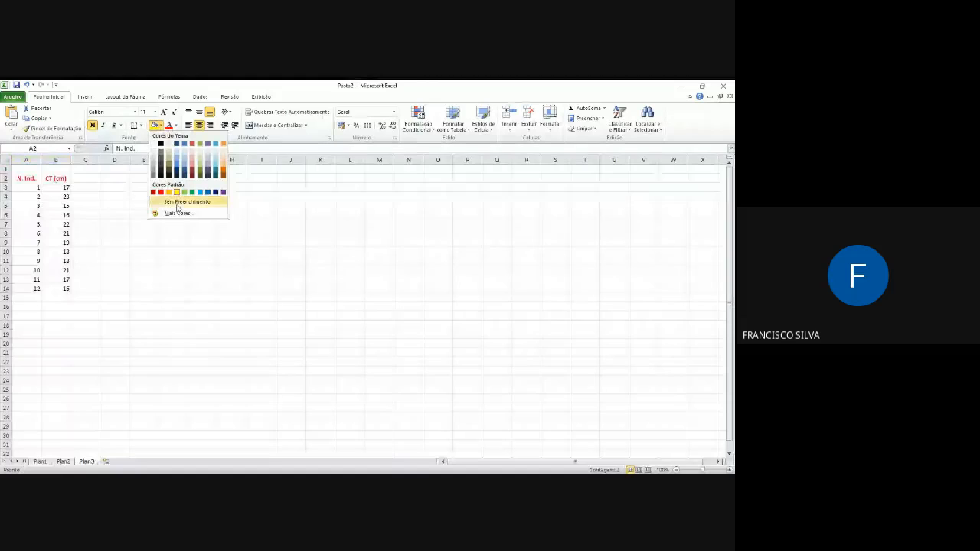
pyautogui.click(186, 192)
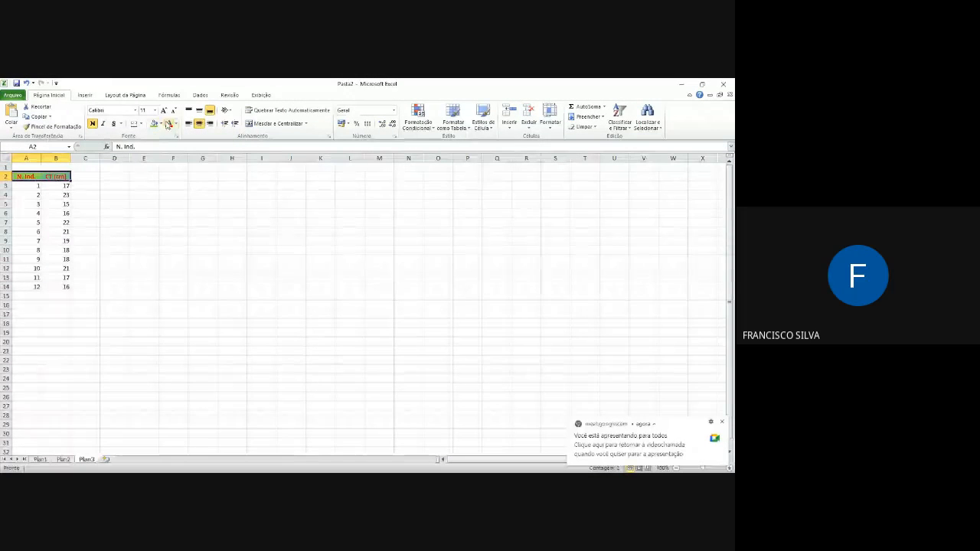
pyautogui.click(161, 127)
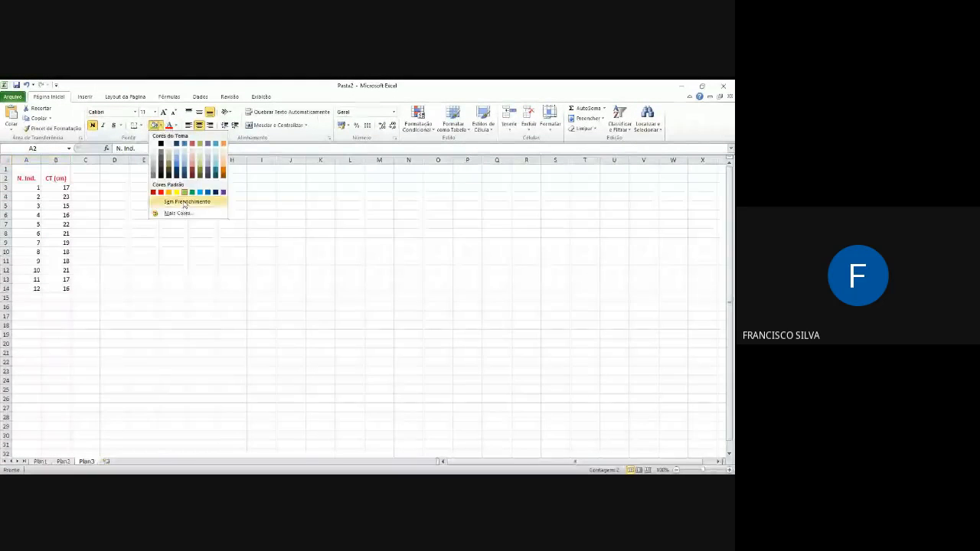
pyautogui.click(185, 202)
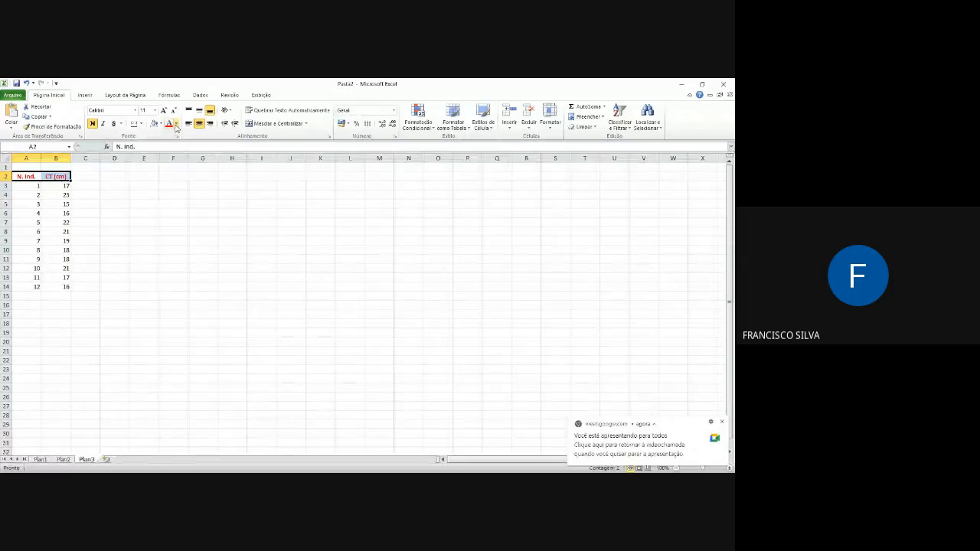
# Step: Return the font colour of the headers in A2:B2 to automatic
pyautogui.click(177, 127)
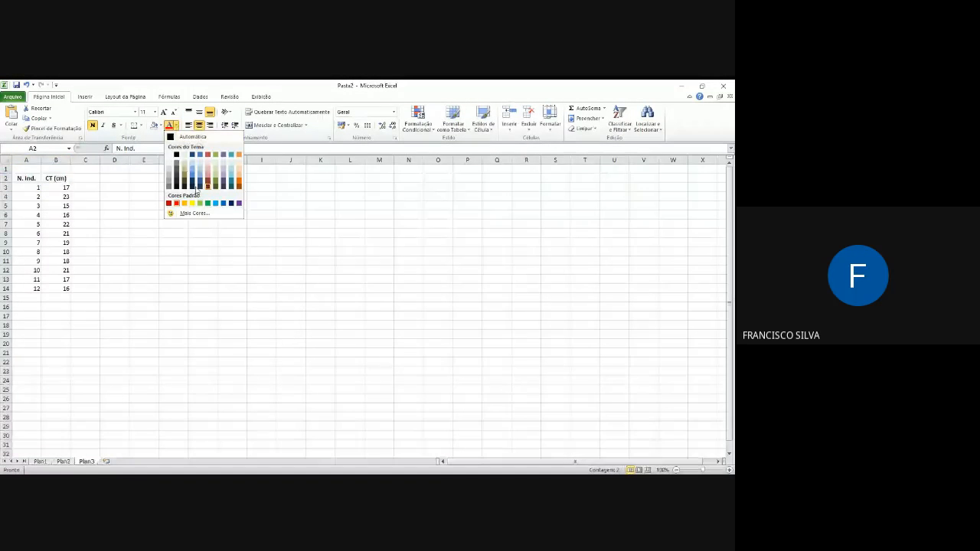
pyautogui.click(197, 138)
pyautogui.click(88, 197)
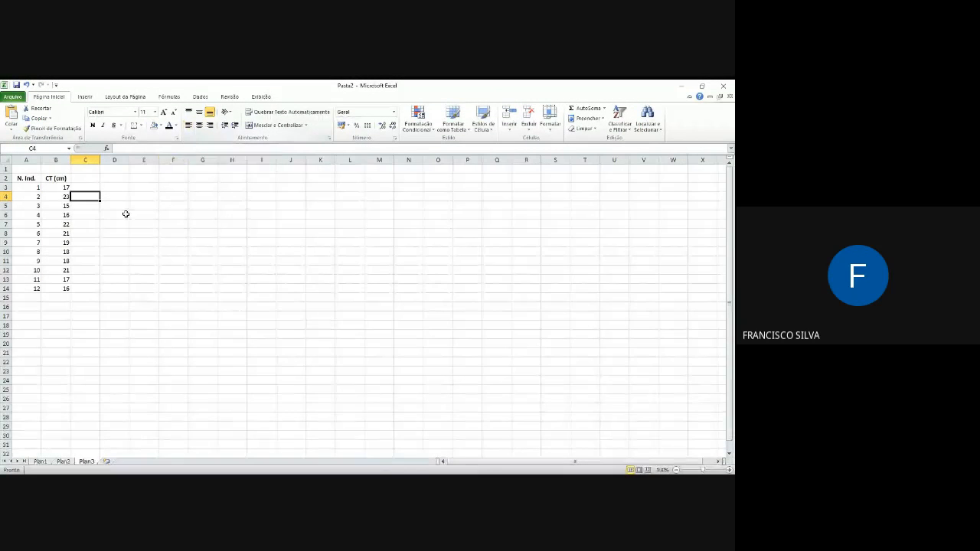
pyautogui.click(90, 212)
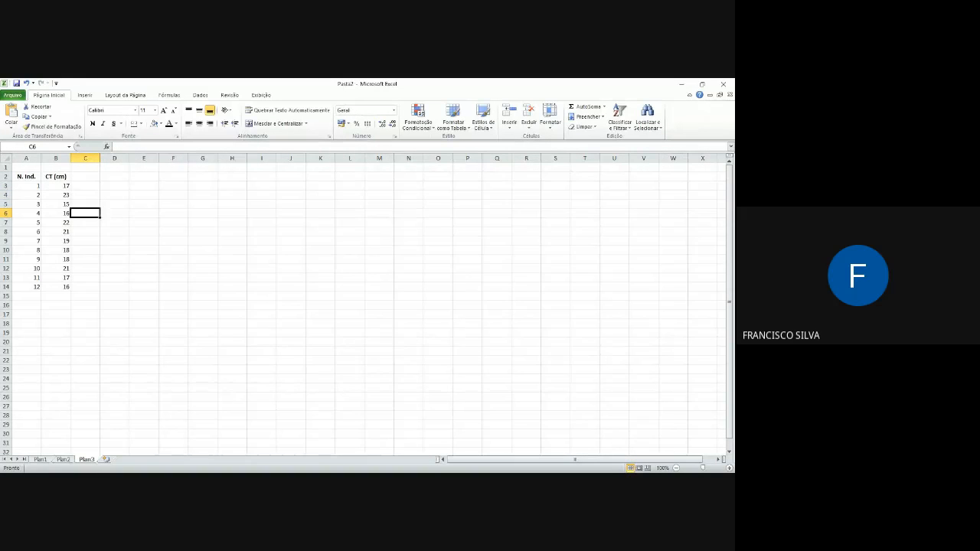
pyautogui.hotkey('alt', 'Tab')
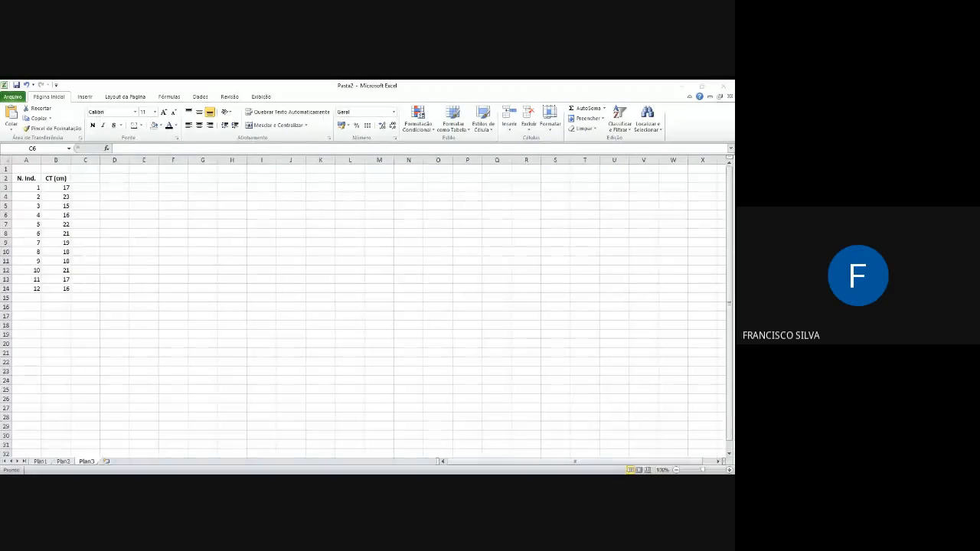
pyautogui.hotkey('alt', 'Tab')
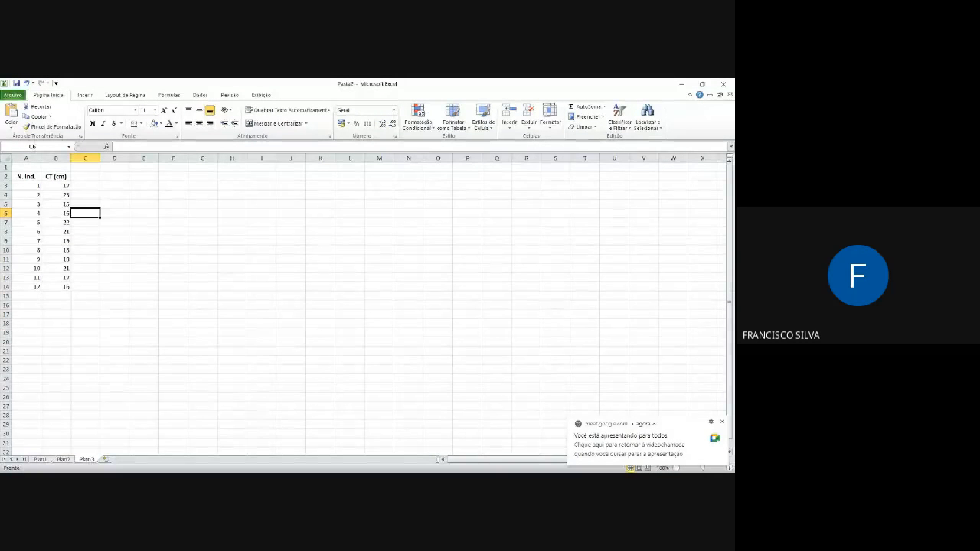
pyautogui.click(721, 422)
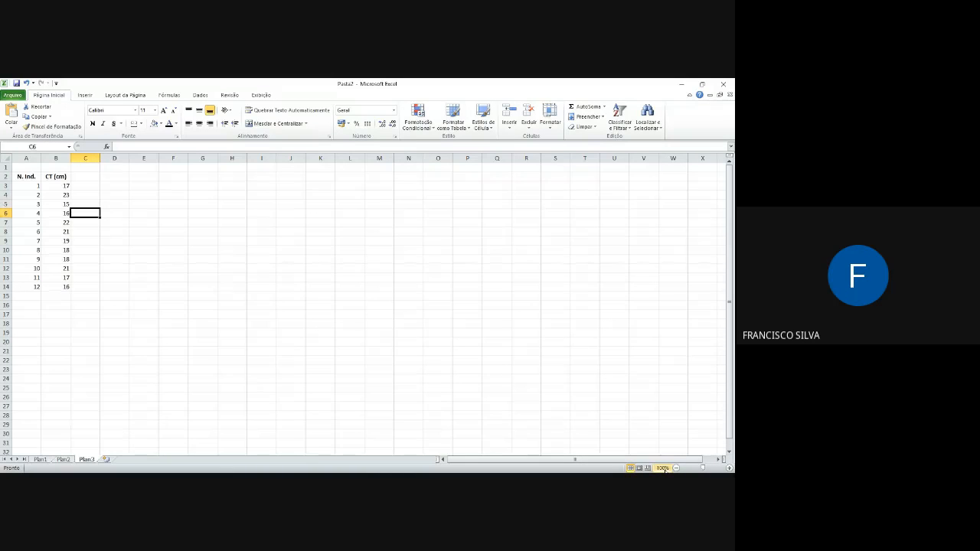
# Step: Enlarge the Plan3 worksheet view to 150% zoom
pyautogui.click(729, 469)
pyautogui.click(730, 468)
pyautogui.click(730, 469)
pyautogui.click(730, 469)
pyautogui.click(729, 468)
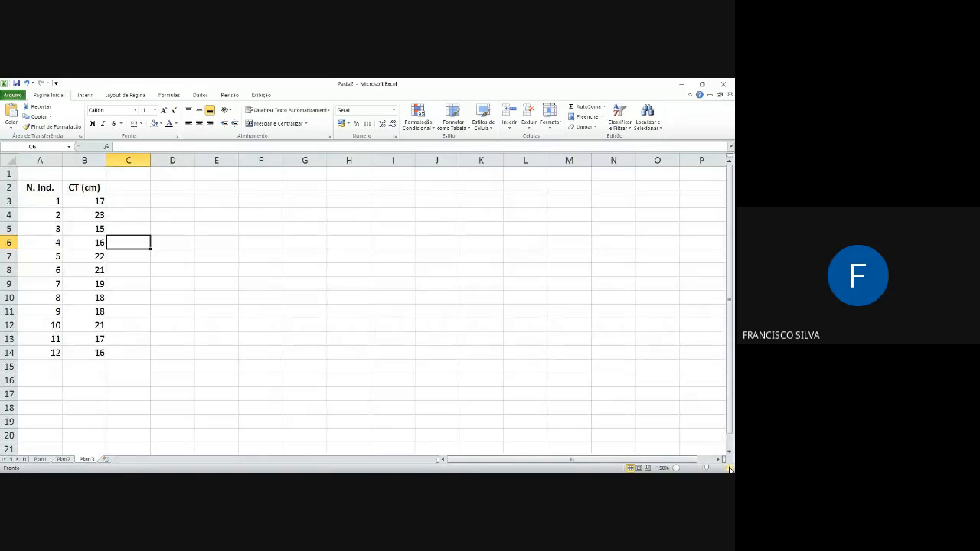
pyautogui.click(677, 468)
pyautogui.click(677, 468)
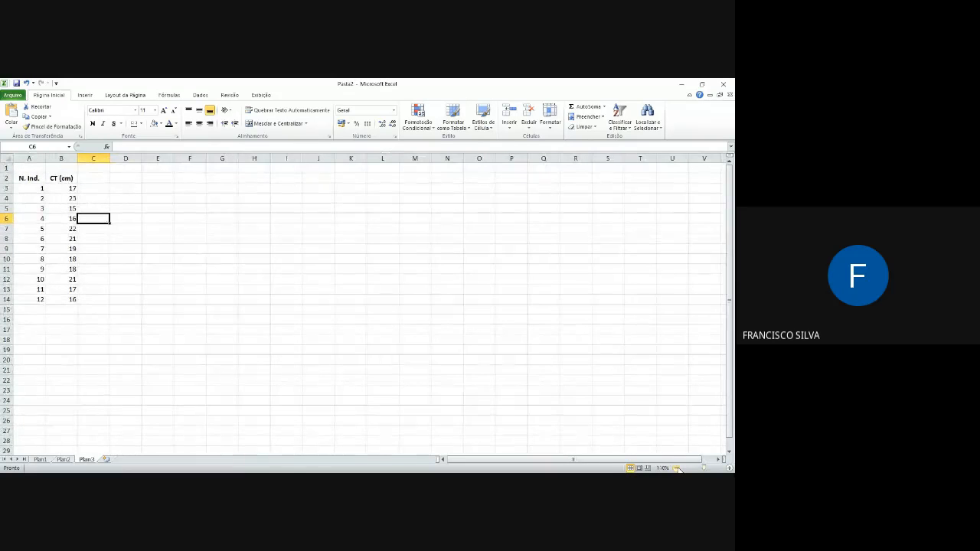
pyautogui.click(730, 469)
pyautogui.click(730, 468)
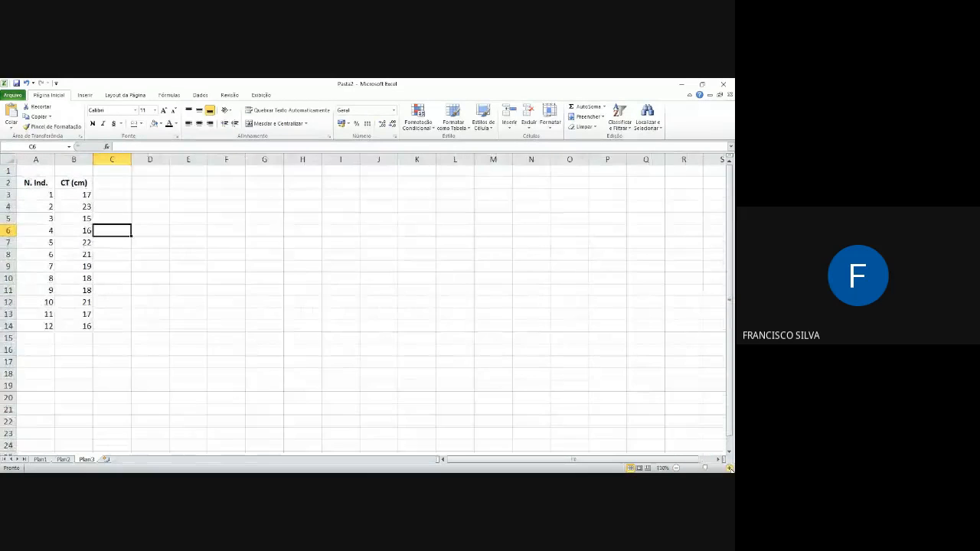
pyautogui.click(730, 469)
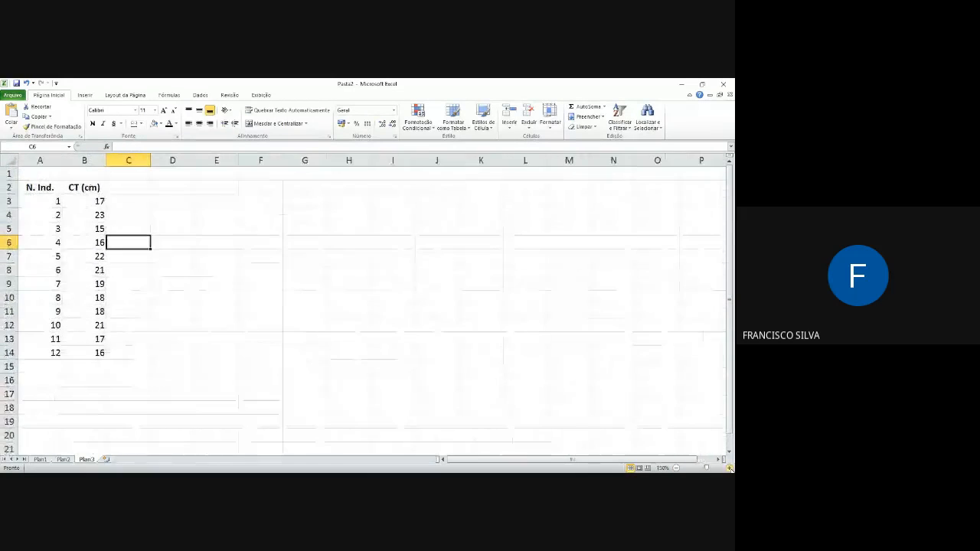
# Step: Open the cell formatting options for B3 and preview the Data, Hora, Porcentagem and Geral number categories
pyautogui.click(128, 203)
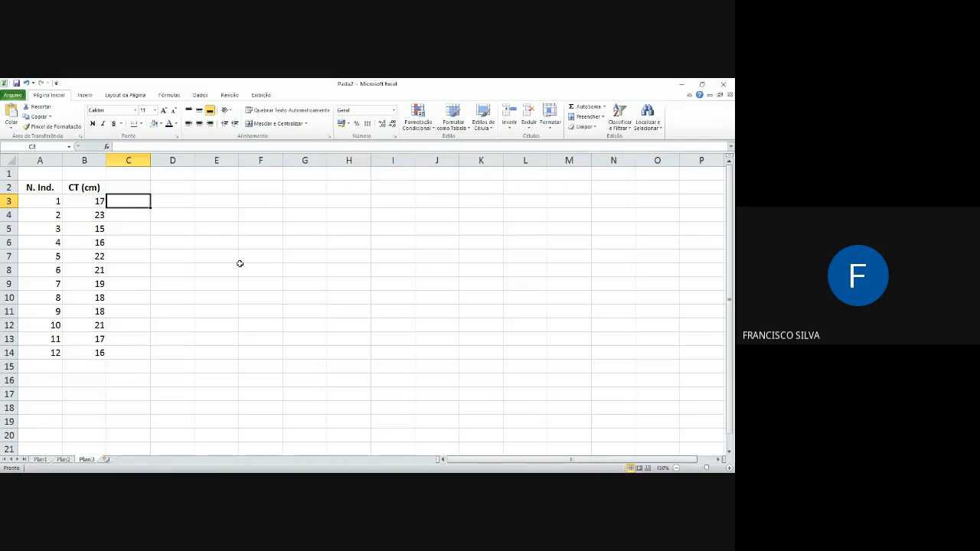
pyautogui.click(81, 205)
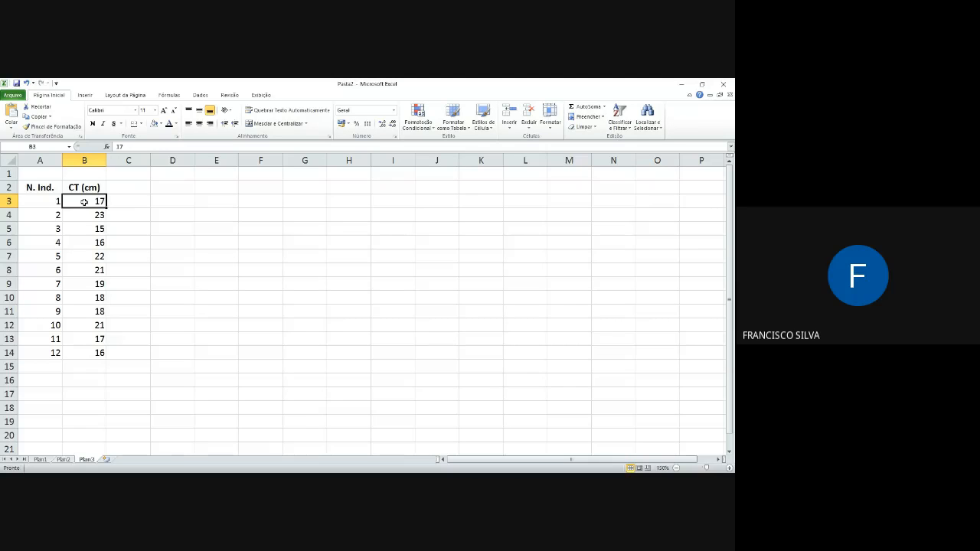
pyautogui.rightClick(84, 202)
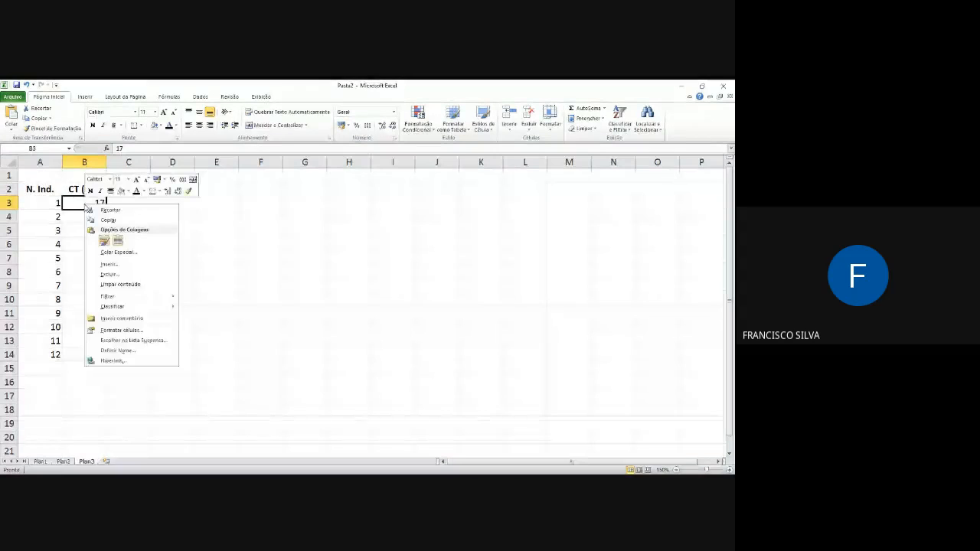
pyautogui.click(128, 331)
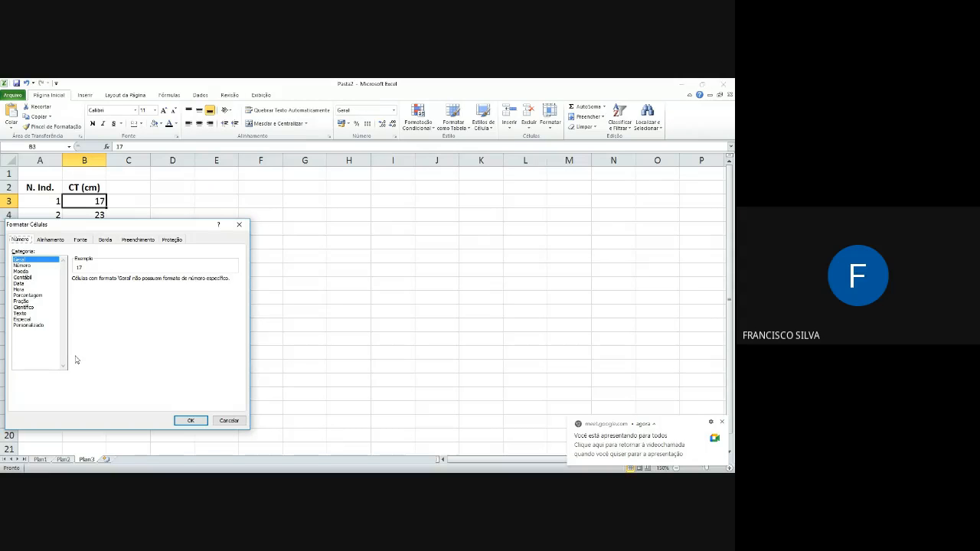
pyautogui.click(23, 285)
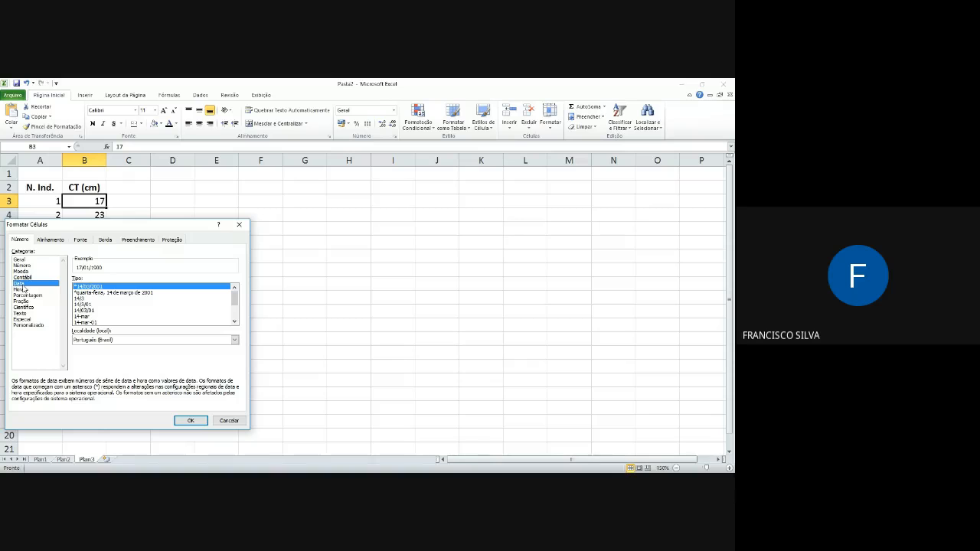
pyautogui.click(23, 290)
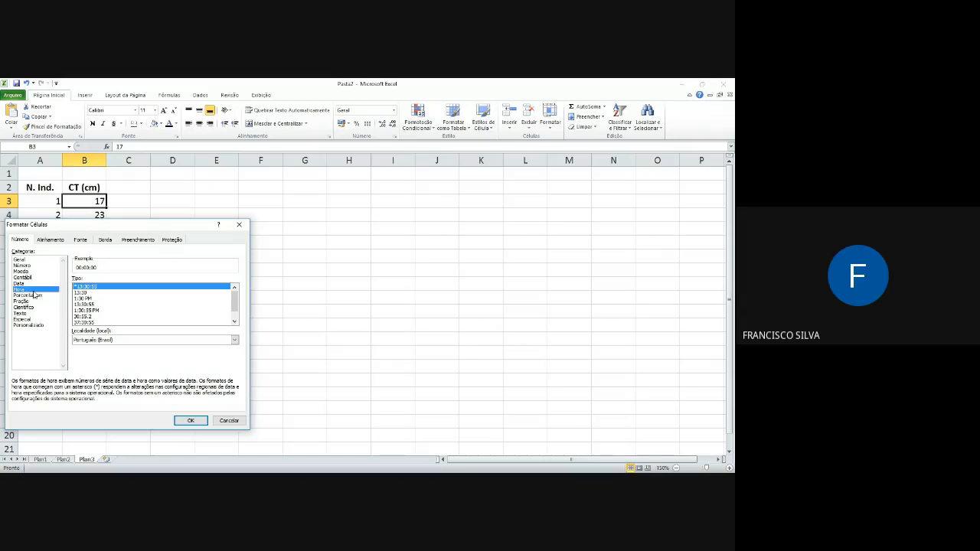
pyautogui.click(34, 297)
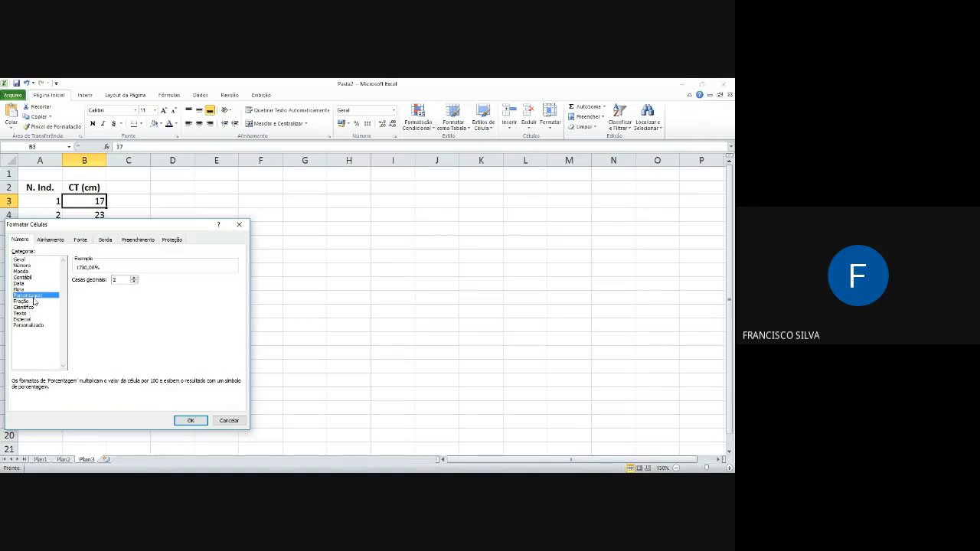
pyautogui.click(26, 259)
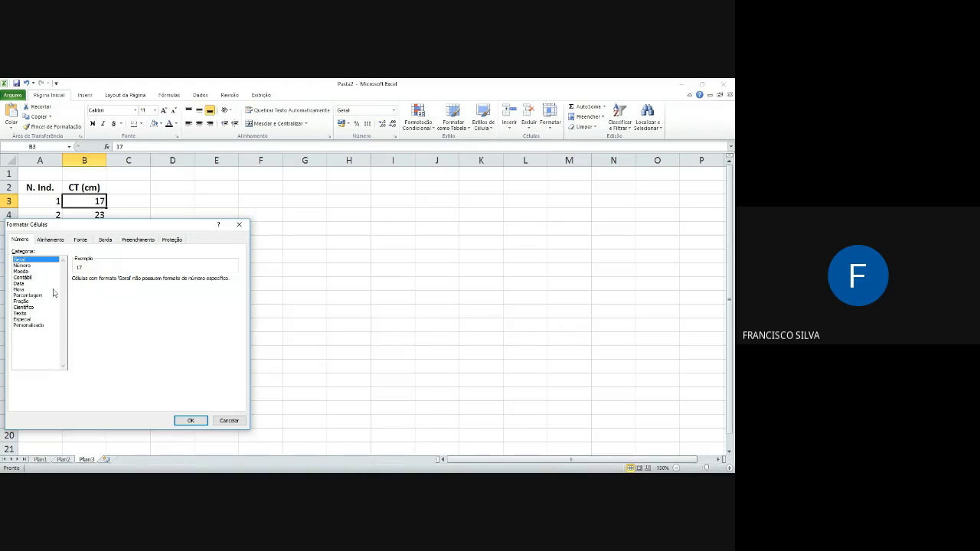
# Step: Try the Número category with 0 decimal places on B3 and cancel the cell formatting
pyautogui.click(23, 265)
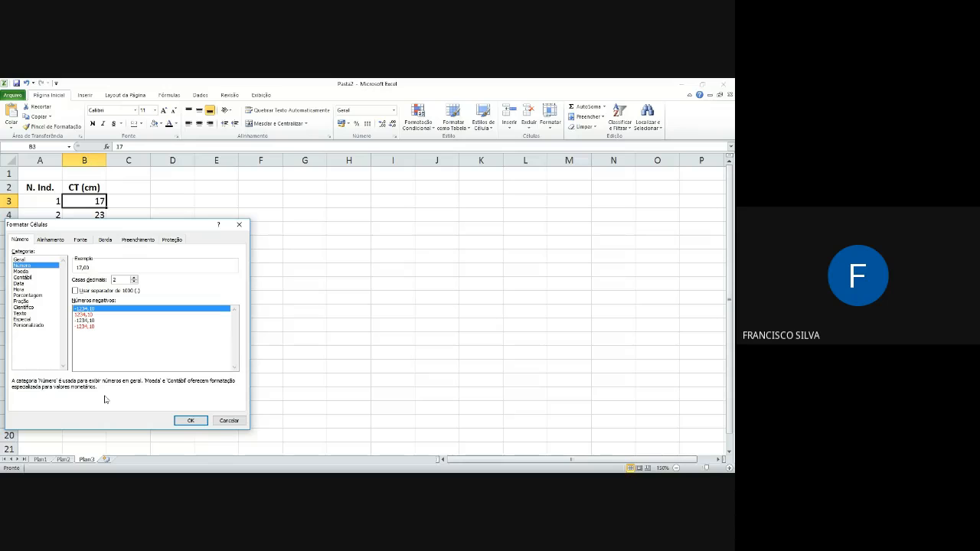
pyautogui.click(134, 282)
pyautogui.click(133, 282)
pyautogui.click(230, 420)
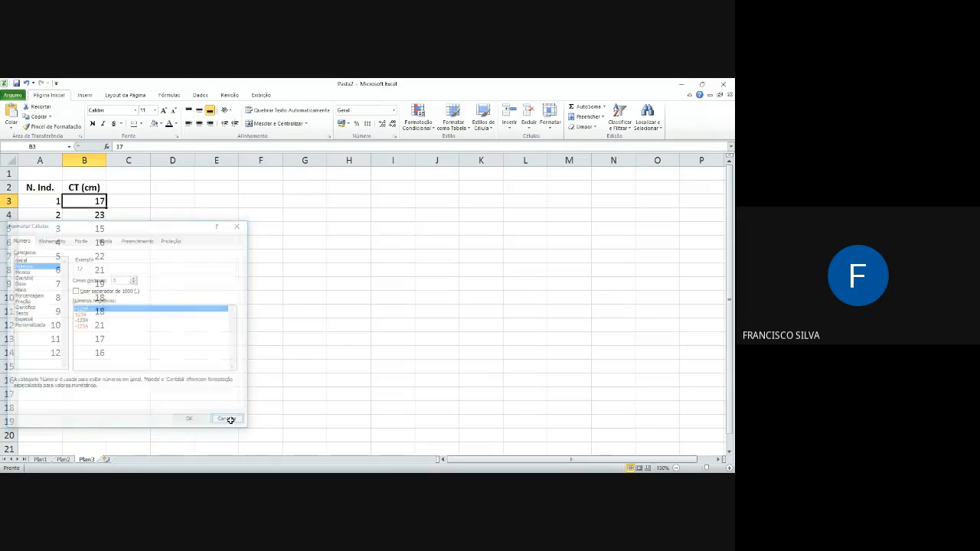
# Step: Enter "1 - 13" in cell D3 without any text prefix and reselect the cell
pyautogui.click(177, 198)
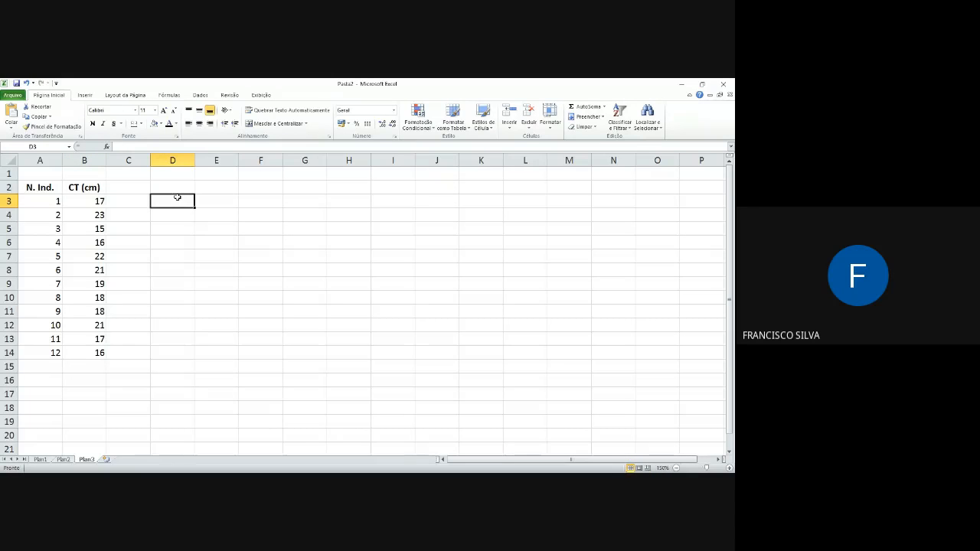
pyautogui.write('1 -')
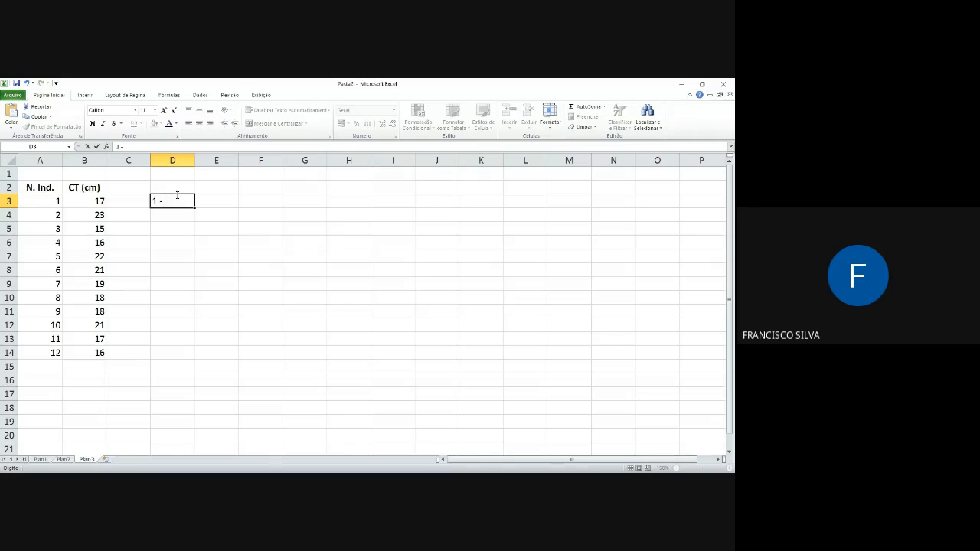
pyautogui.write(' 13')
pyautogui.press('Return')
pyautogui.click(176, 203)
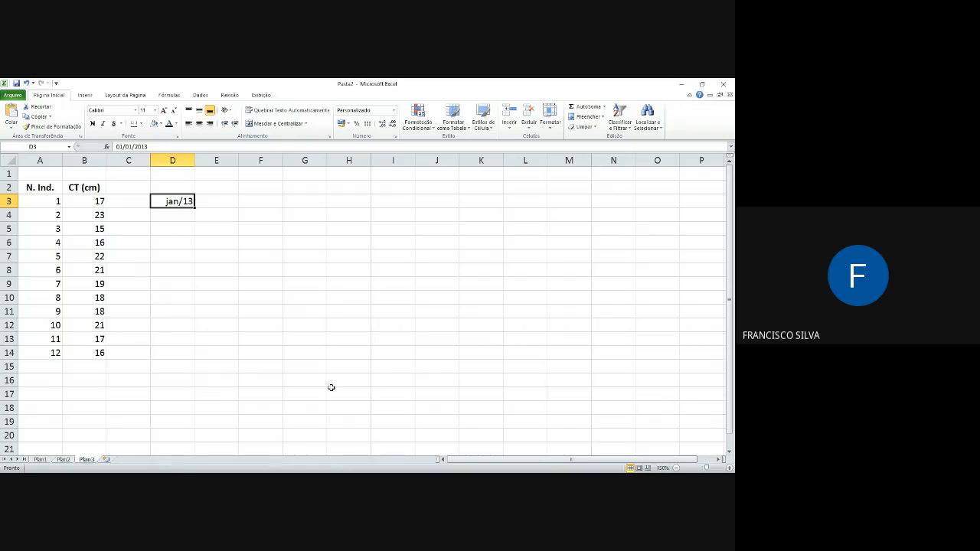
pyautogui.hotkey('alt', 'Tab')
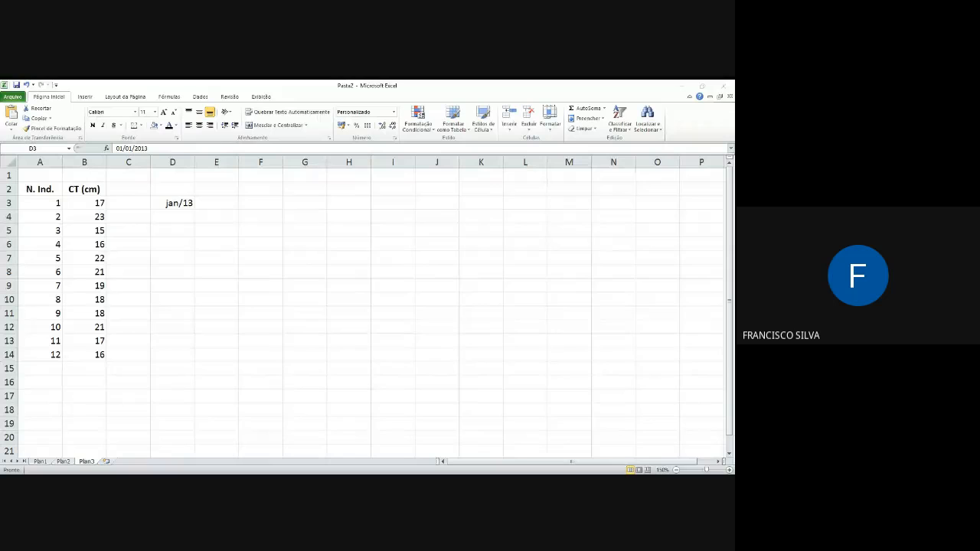
pyautogui.hotkey('alt', 'Tab')
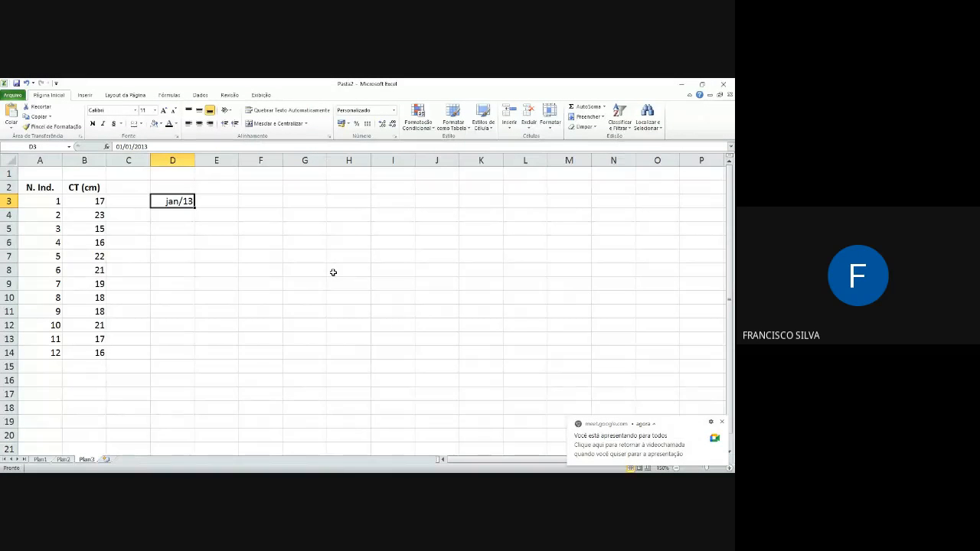
# Step: Change the month of the date in D3 so that it reads 01/02/2013
pyautogui.press('F2')
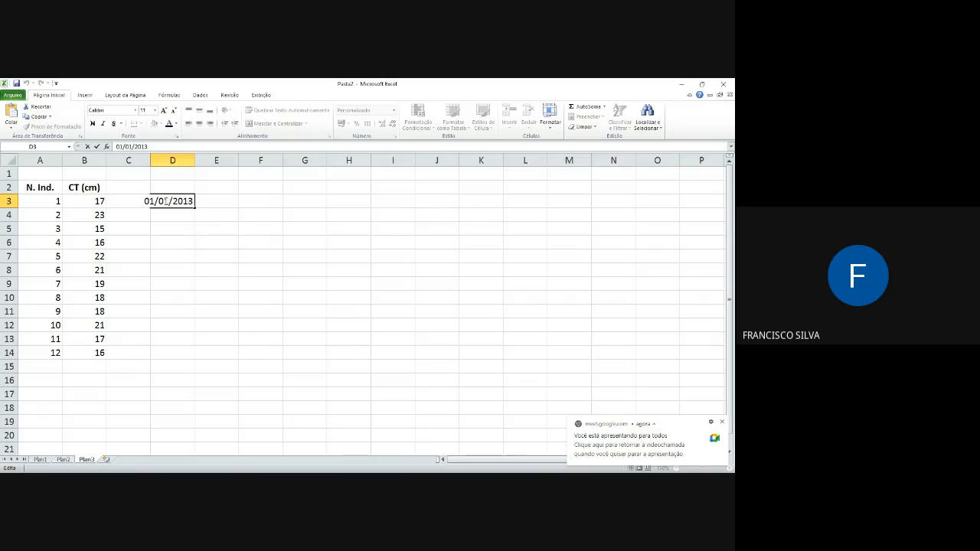
pyautogui.press('BackSpace')
pyautogui.write('2')
pyautogui.press('Return')
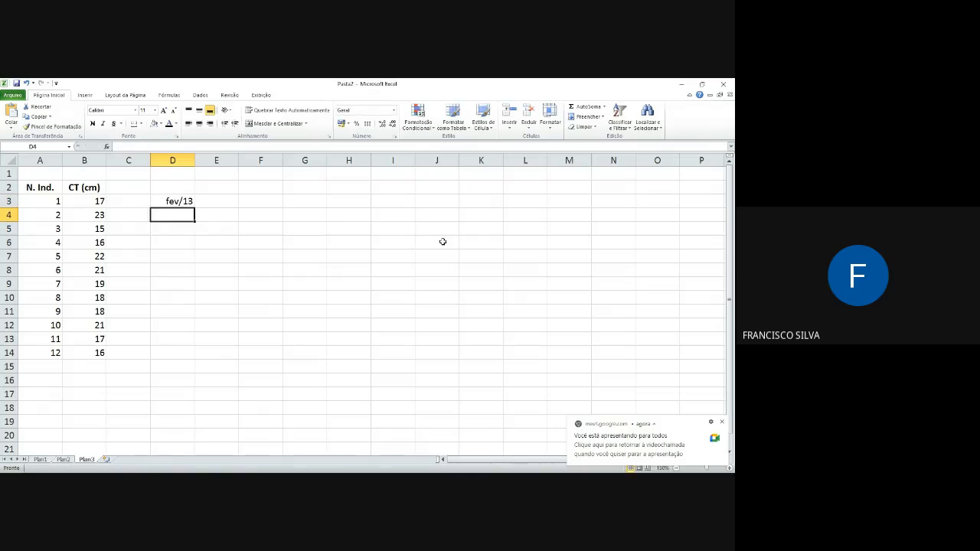
pyautogui.press('Up')
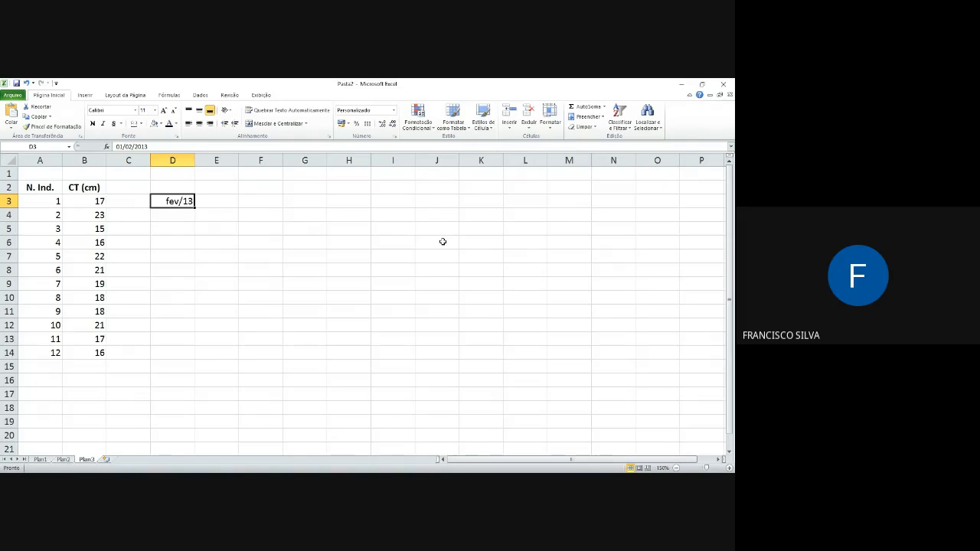
pyautogui.press('F2')
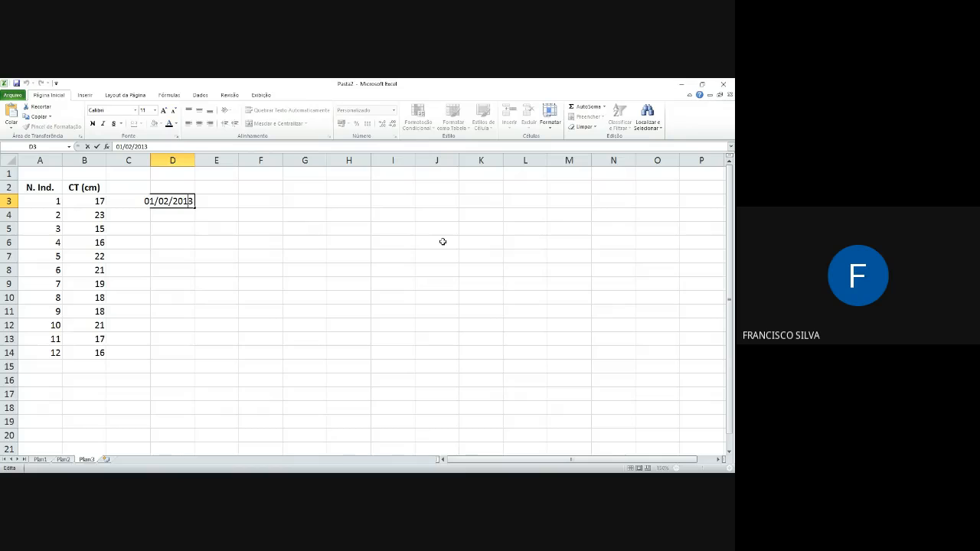
pyautogui.press('Return')
pyautogui.press('Up')
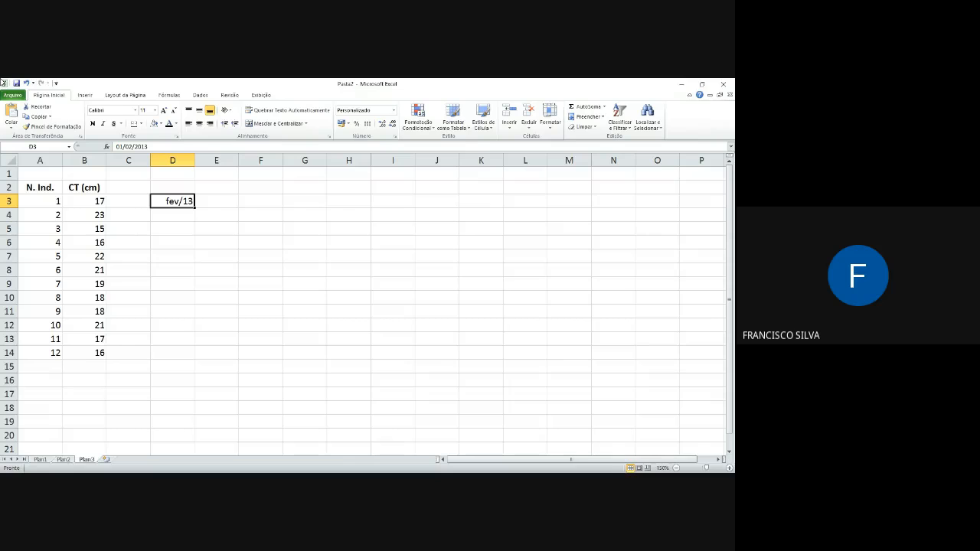
# Step: Replace the date in D3 with "1 - 13" stored as text by a leading apostrophe, and reselect the cell
pyautogui.press('F2')
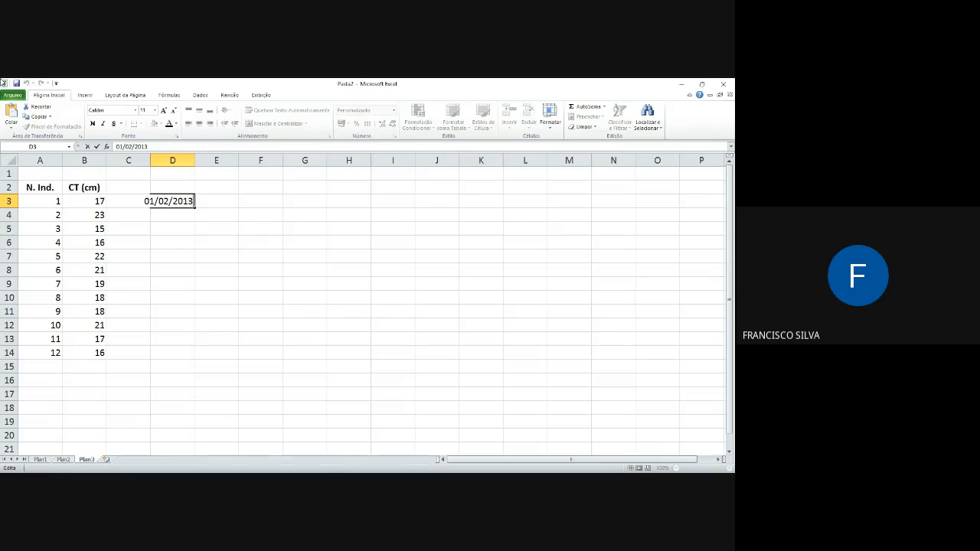
pyautogui.press('BackSpace')
pyautogui.press('BackSpace')
pyautogui.press('BackSpace')
pyautogui.press('BackSpace')
pyautogui.press('BackSpace')
pyautogui.press('BackSpace')
pyautogui.press('BackSpace')
pyautogui.press('BackSpace')
pyautogui.press('BackSpace')
pyautogui.press('BackSpace')
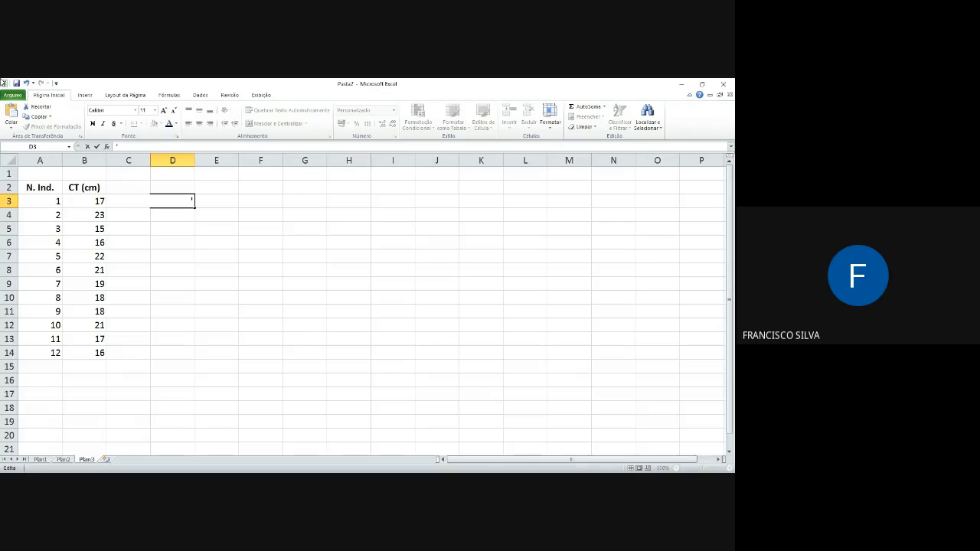
pyautogui.write('- 13')
pyautogui.press('Return')
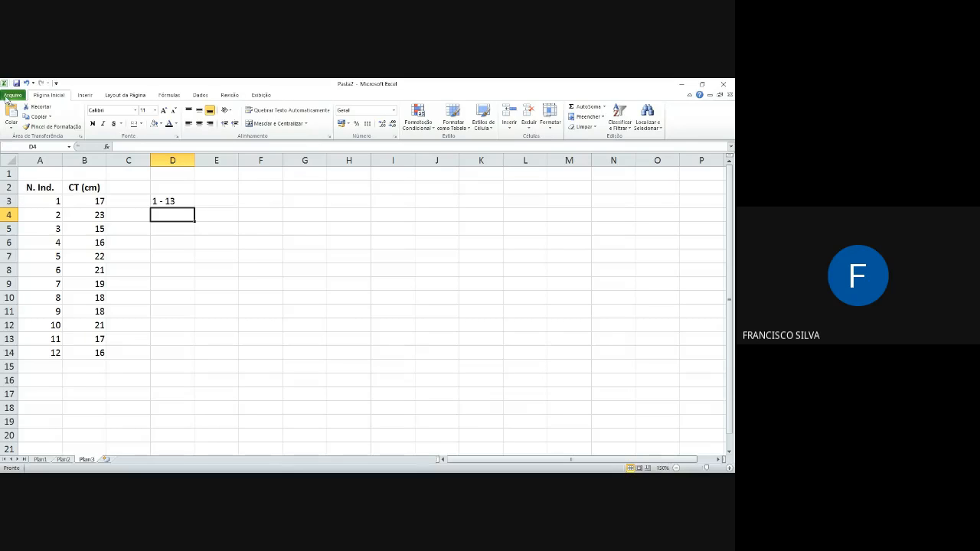
pyautogui.click(168, 201)
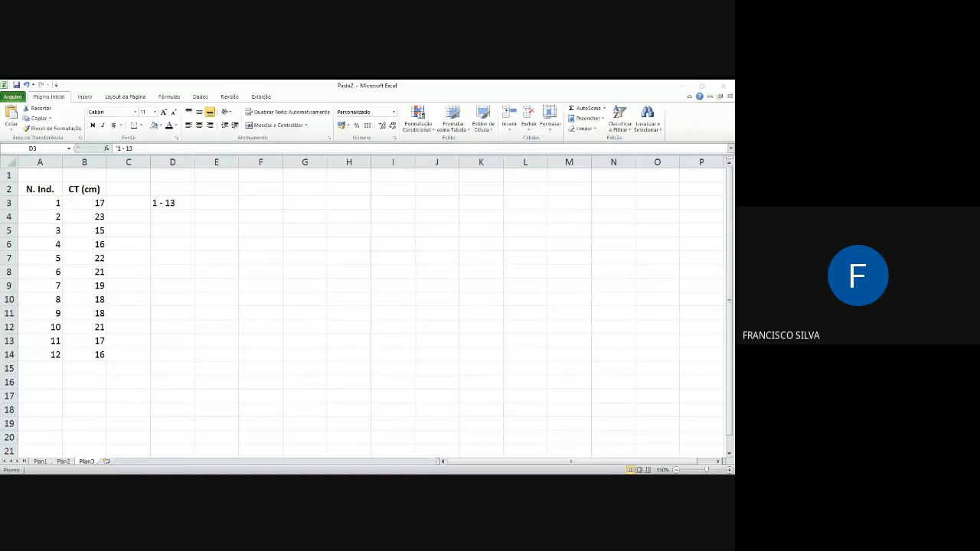
pyautogui.hotkey('alt', 'Tab')
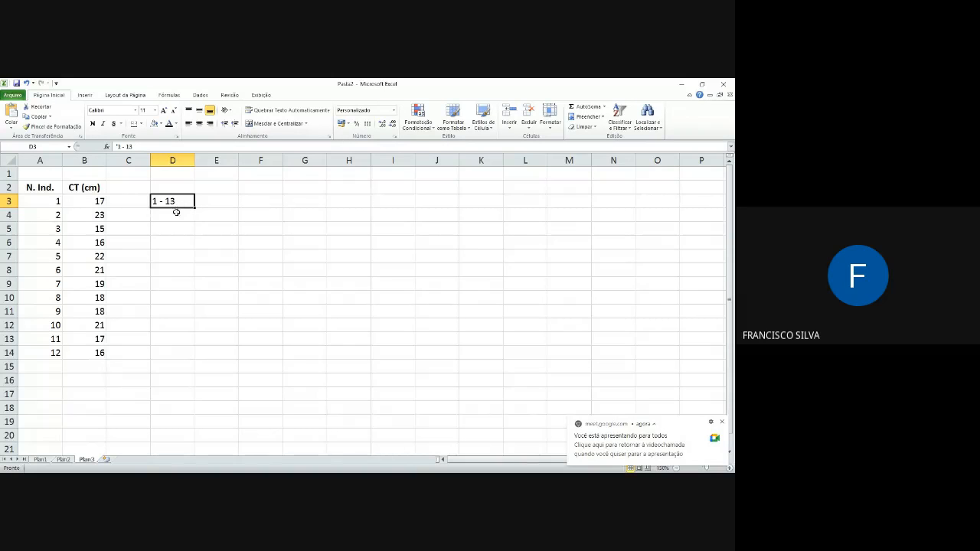
# Step: Enter "12 - 13" in cell D5 without any text prefix and inspect the content stored in the cell
pyautogui.click(169, 227)
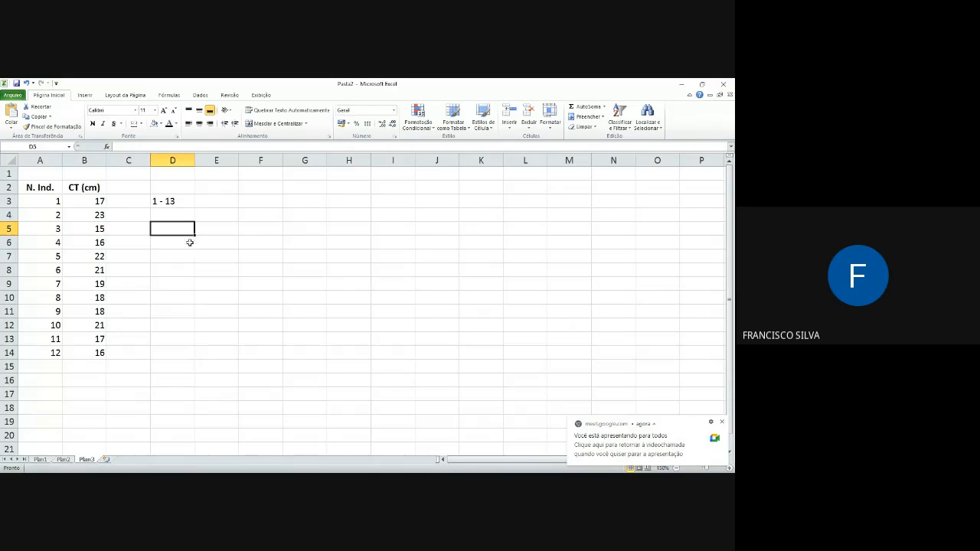
pyautogui.write('1')
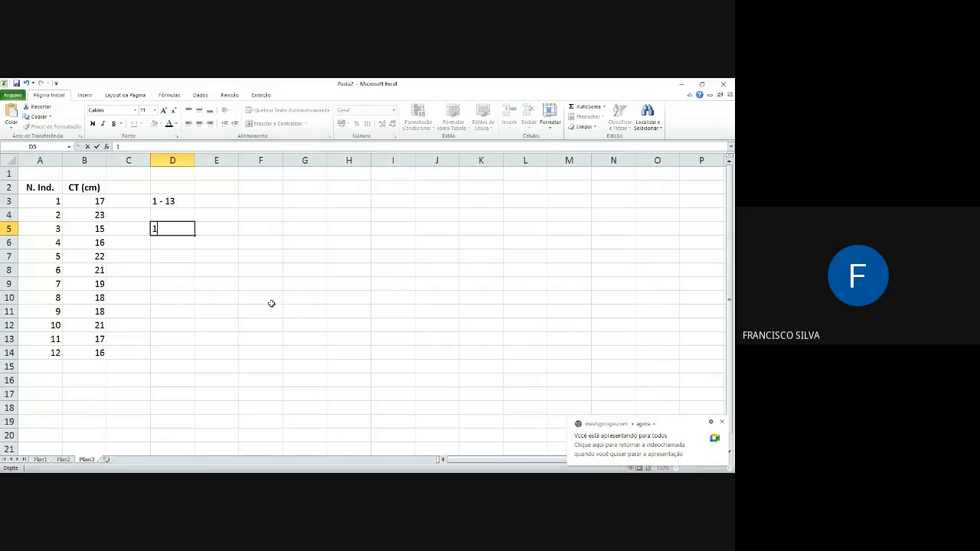
pyautogui.write('2 - 13')
pyautogui.press('Return')
pyautogui.press('Up')
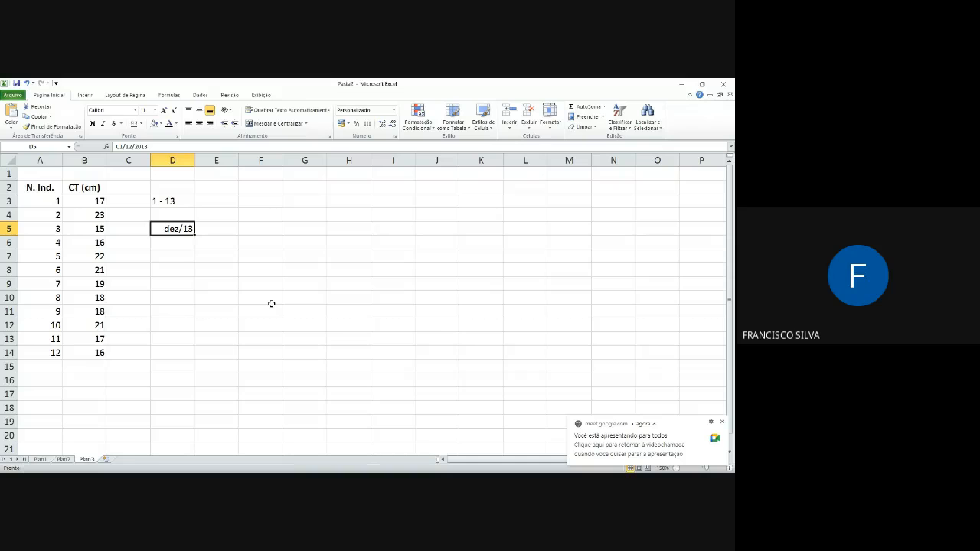
pyautogui.press('F2')
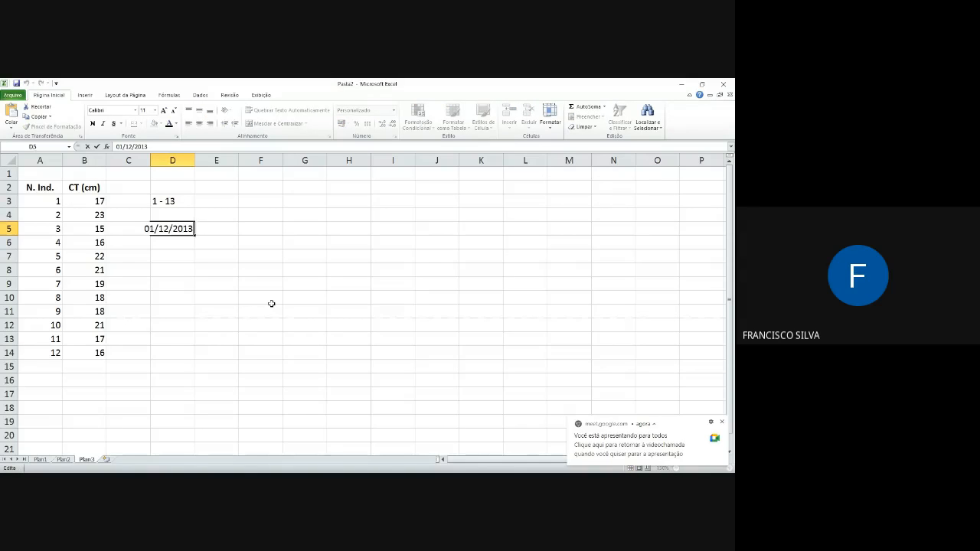
pyautogui.press('Return')
pyautogui.press('Up')
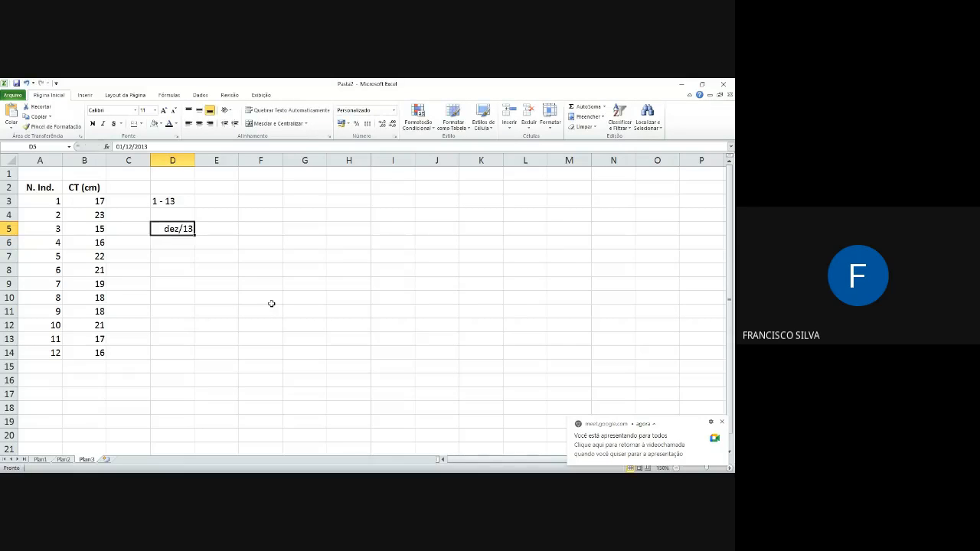
# Step: Replace the content of D5 with "15 - 16" and reselect the cell
pyautogui.write('1')
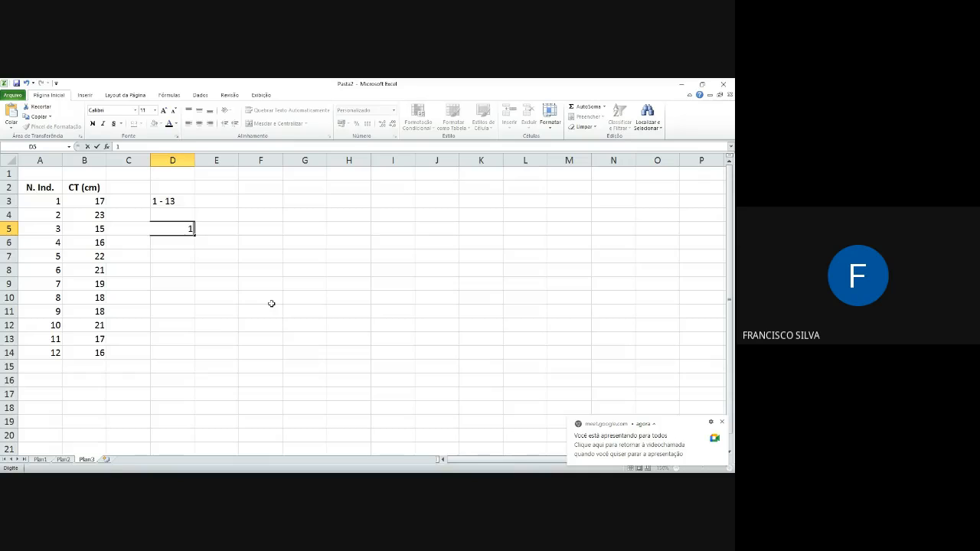
pyautogui.write('5 - 16')
pyautogui.press('Return')
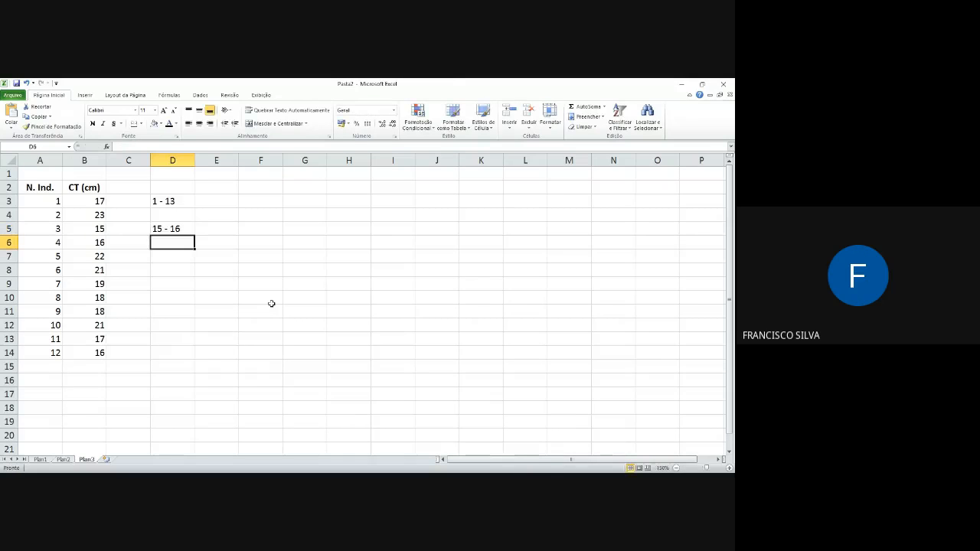
pyautogui.press('Up')
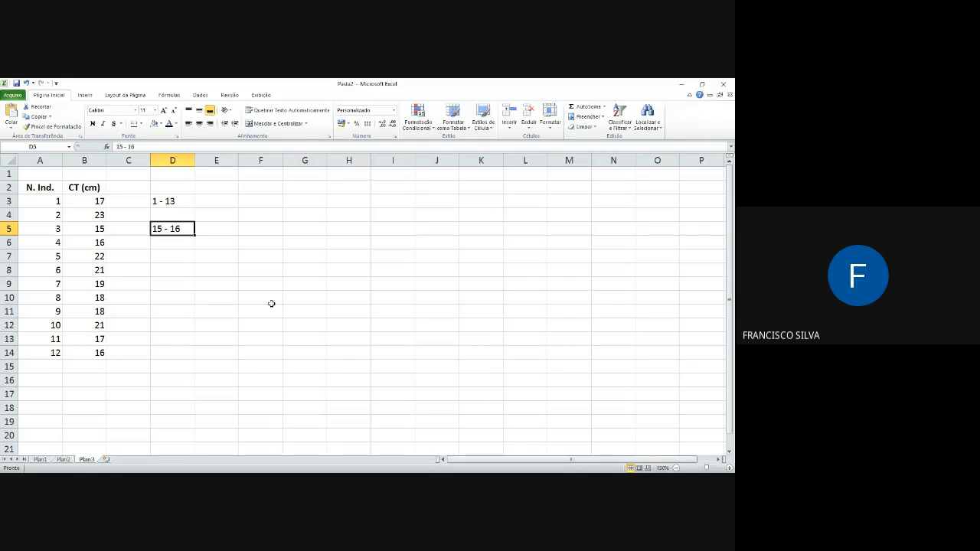
# Step: Edit the entry in D5 so that it reads "12 - 16" and inspect the content stored in the cell
pyautogui.press('F2')
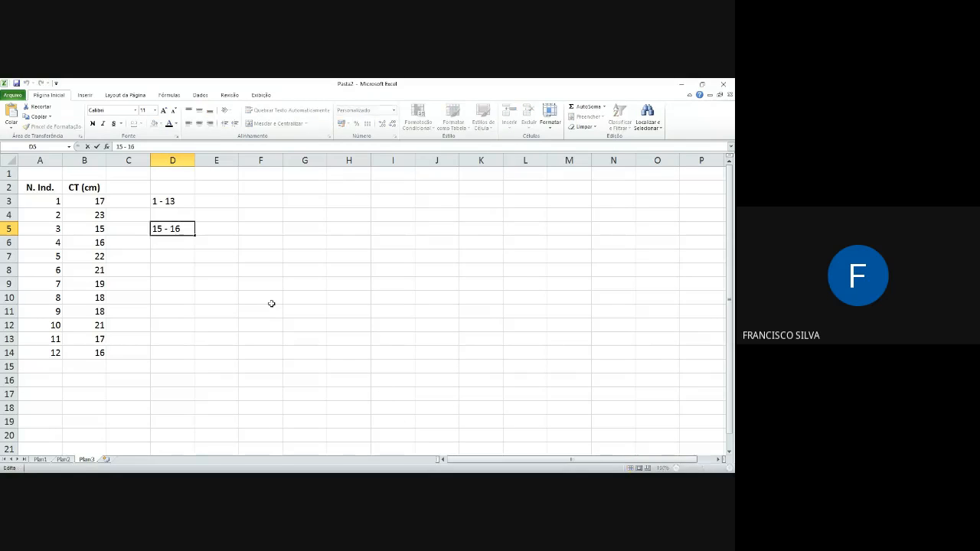
pyautogui.press('Left')
pyautogui.press('Left')
pyautogui.press('Left')
pyautogui.press('BackSpace')
pyautogui.write('2')
pyautogui.press('Return')
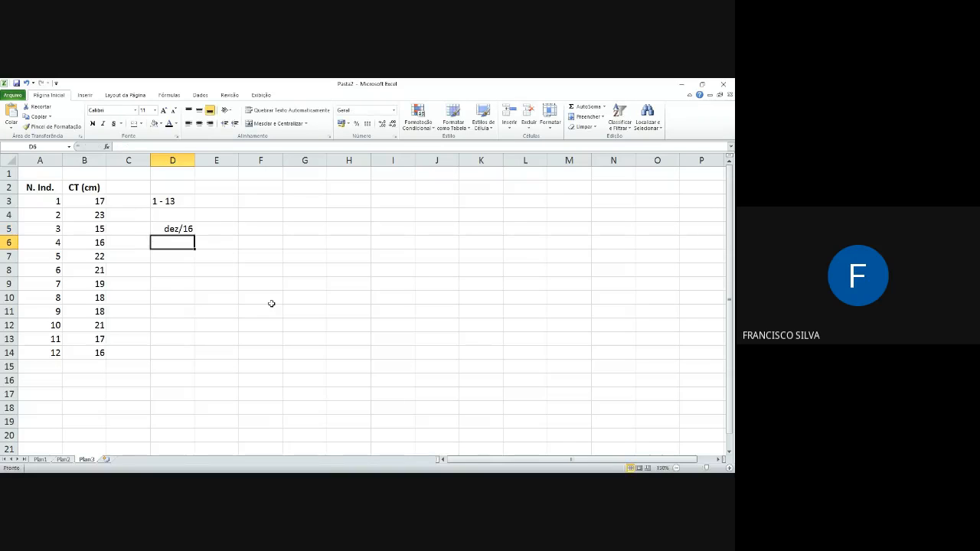
pyautogui.press('Up')
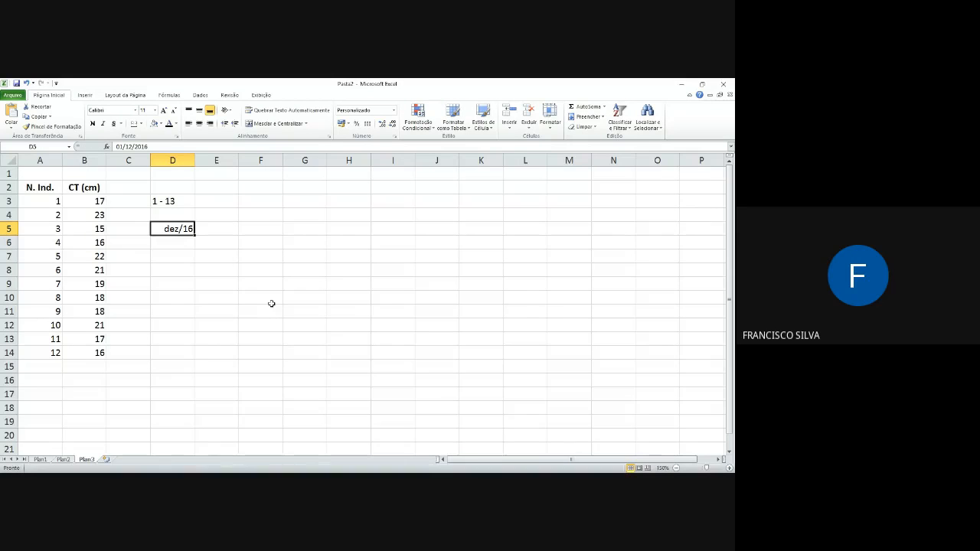
pyautogui.press('F2')
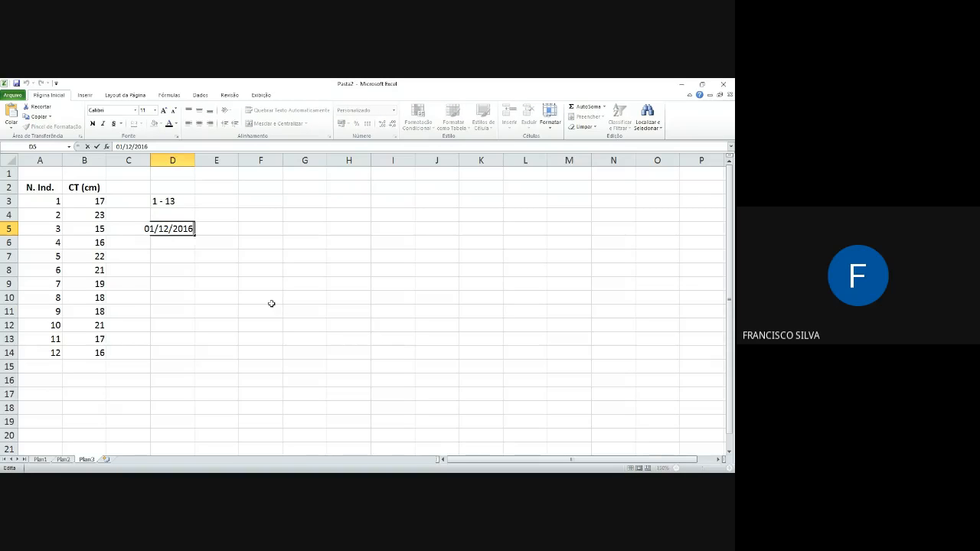
pyautogui.press('Return')
pyautogui.press('Up')
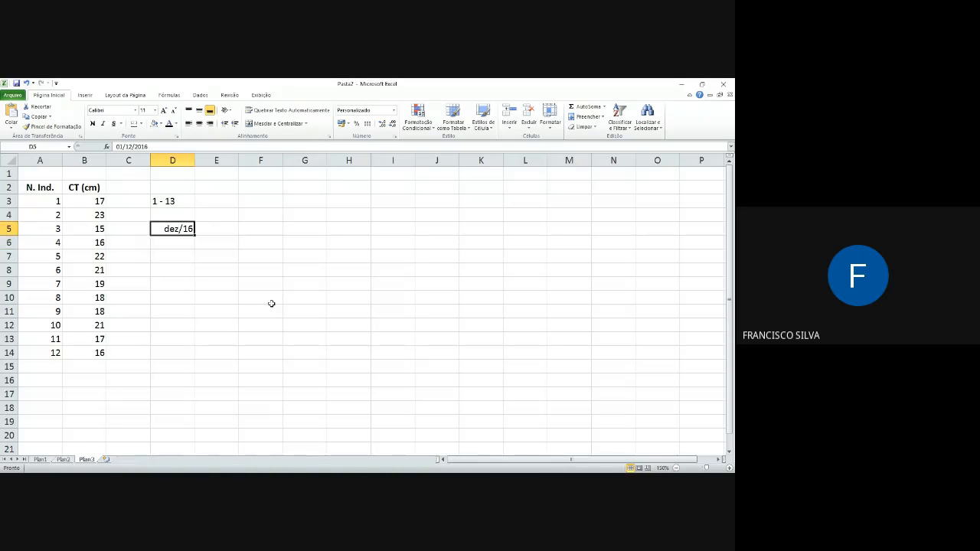
# Step: Replace the date in D5 with "12 -16" stored as text by a leading apostrophe
pyautogui.write("'")
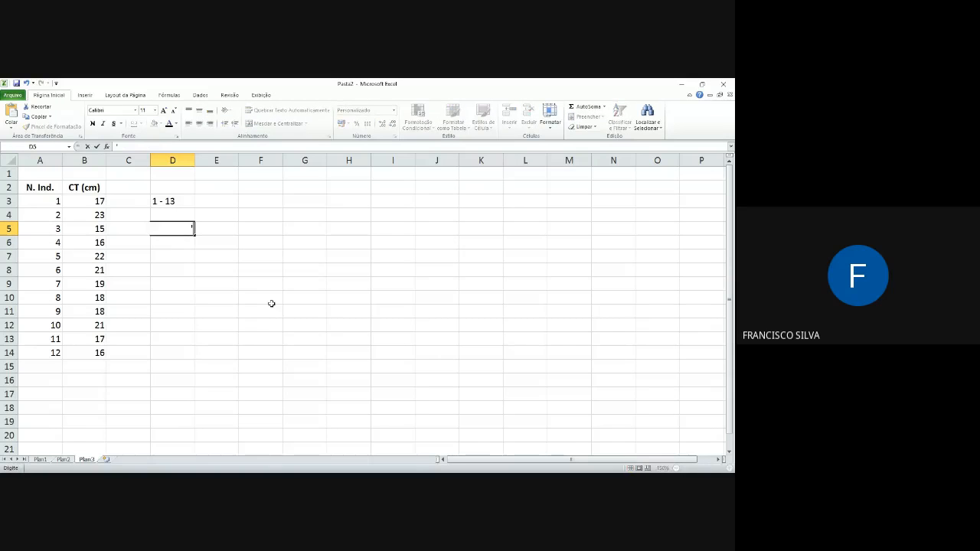
pyautogui.write('12')
pyautogui.write('-16')
pyautogui.press('Return')
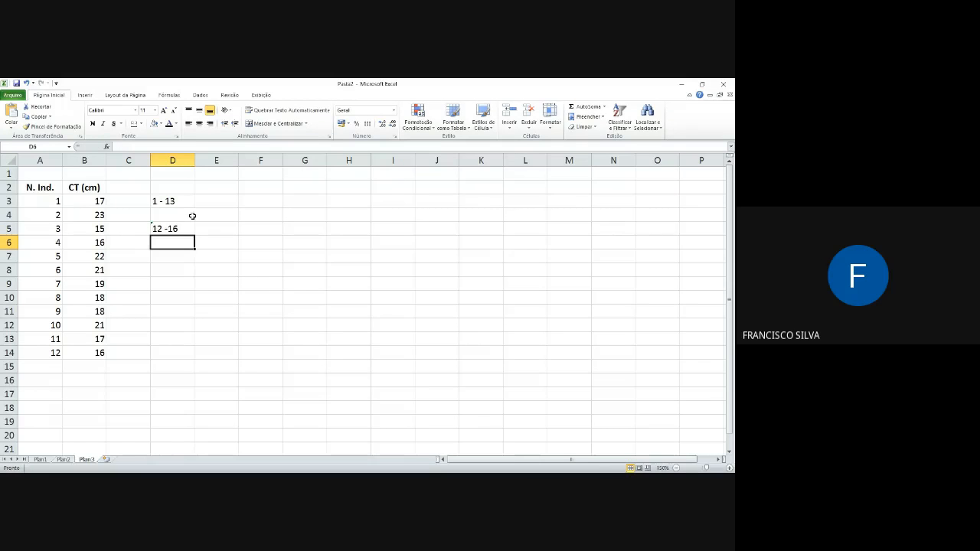
# Step: Clear the sample range entries in D3 and D5, and select the first CT value in B3
pyautogui.moveTo(179, 201); pyautogui.dragTo(125, 228)
pyautogui.press('Delete')
pyautogui.click(97, 202)
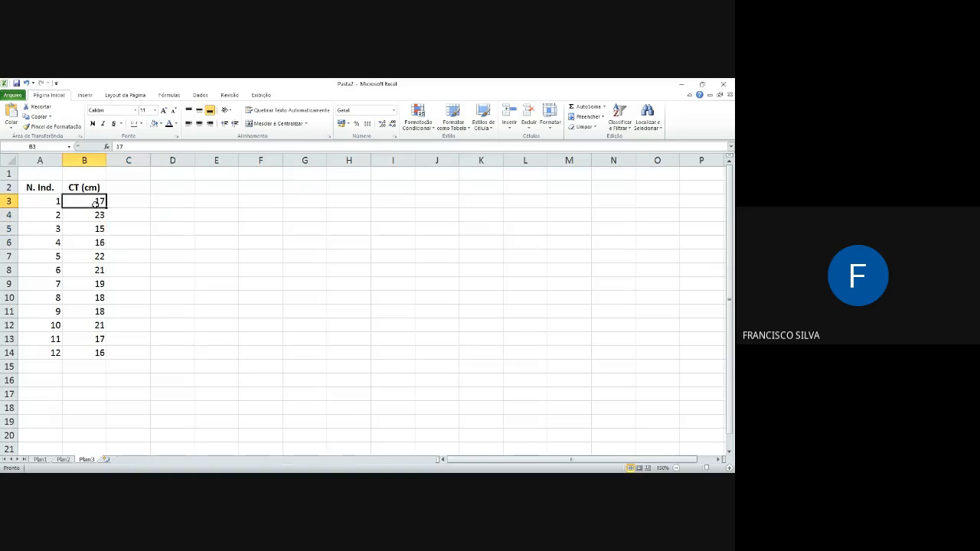
# Step: Review the number format of the CT values in B3:B14 and accept it with the Geral category
pyautogui.moveTo(96, 202); pyautogui.dragTo(100, 351)
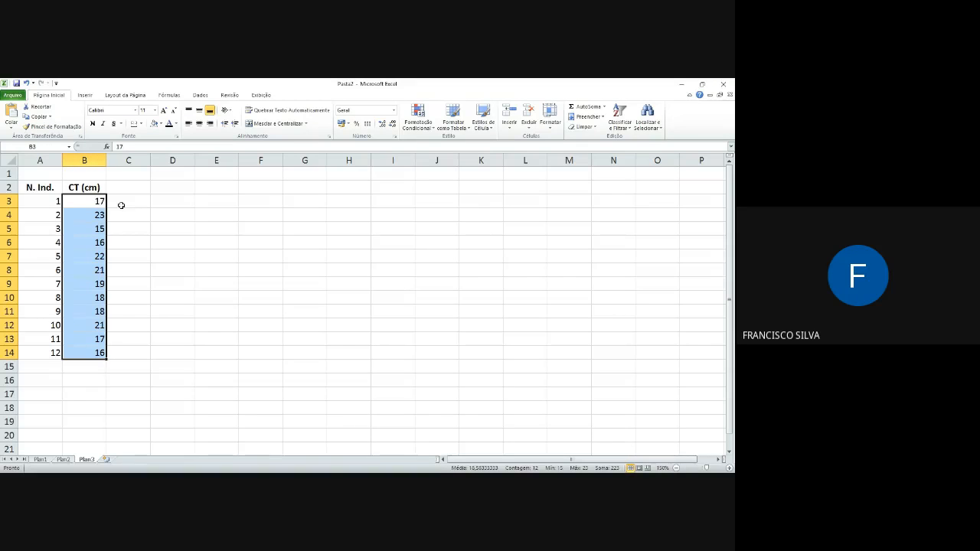
pyautogui.rightClick(80, 203)
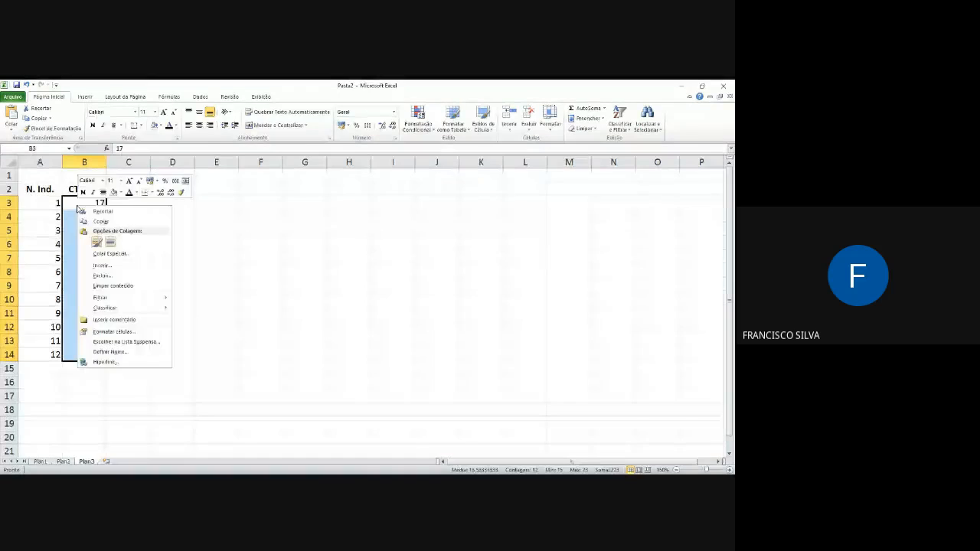
pyautogui.click(117, 333)
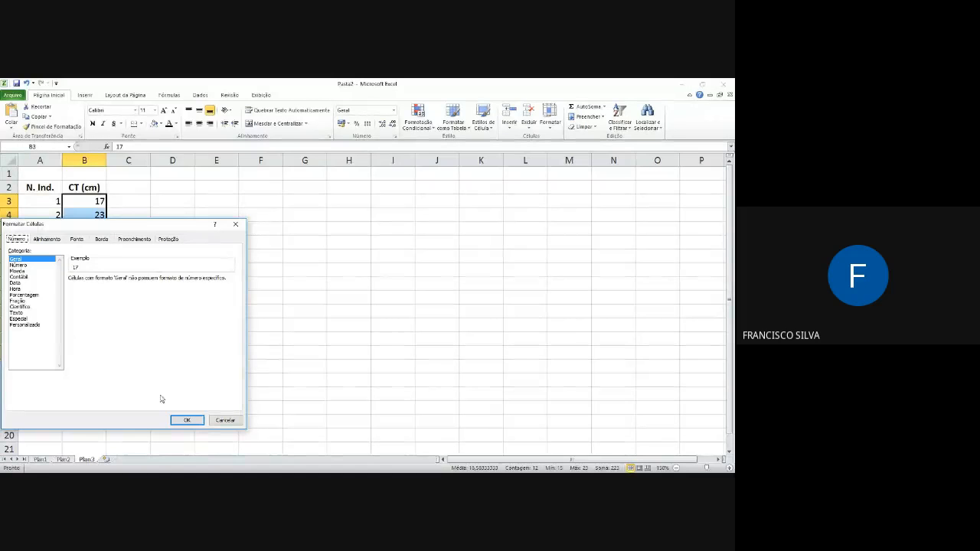
pyautogui.click(188, 422)
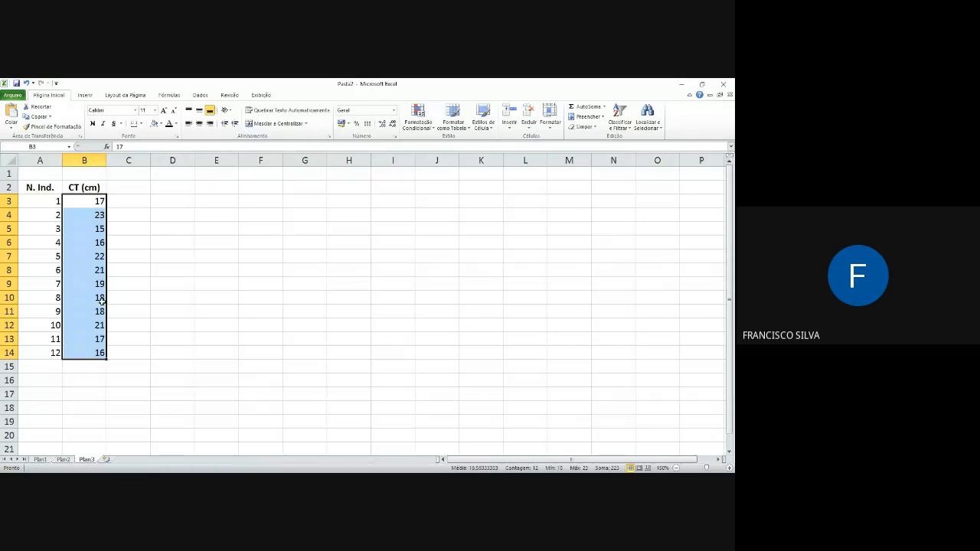
pyautogui.click(52, 201)
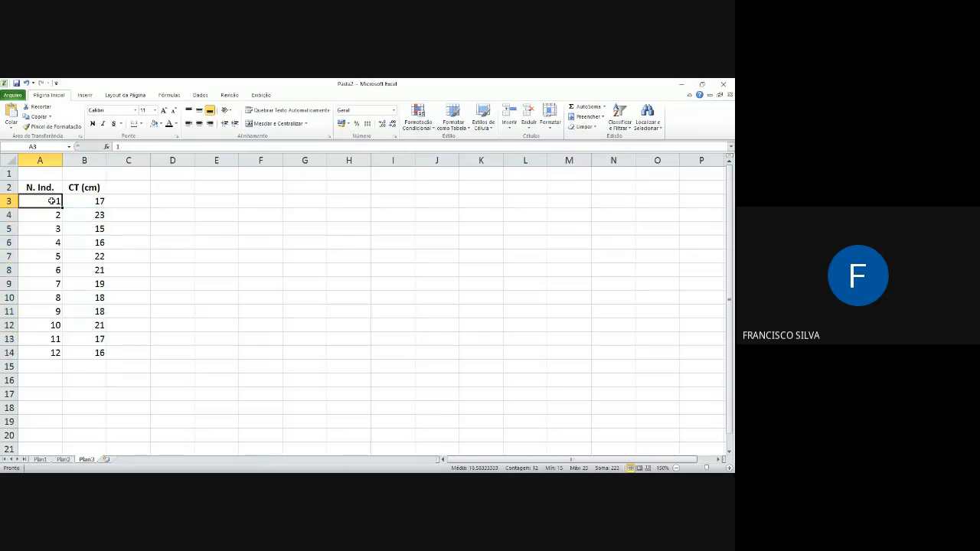
pyautogui.moveTo(74, 202); pyautogui.dragTo(74, 234)
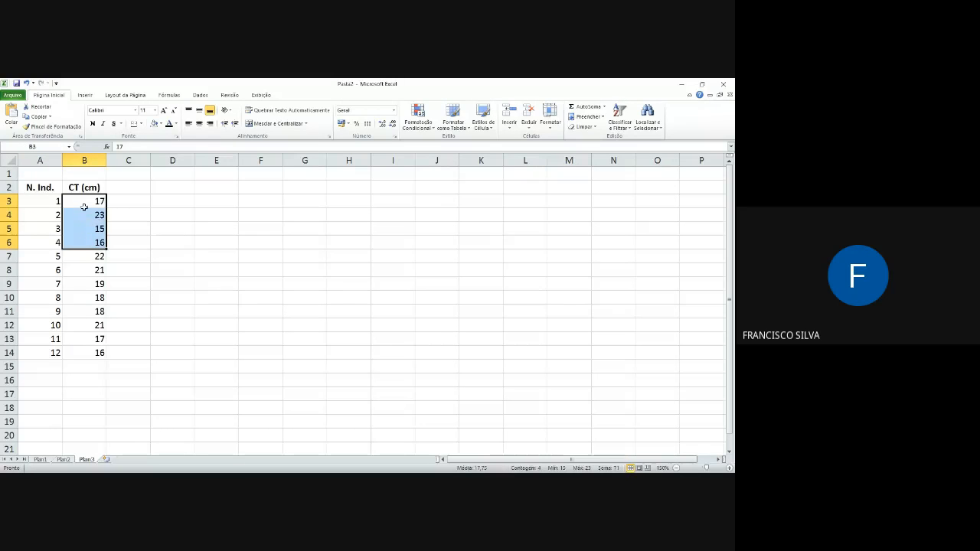
pyautogui.click(83, 202)
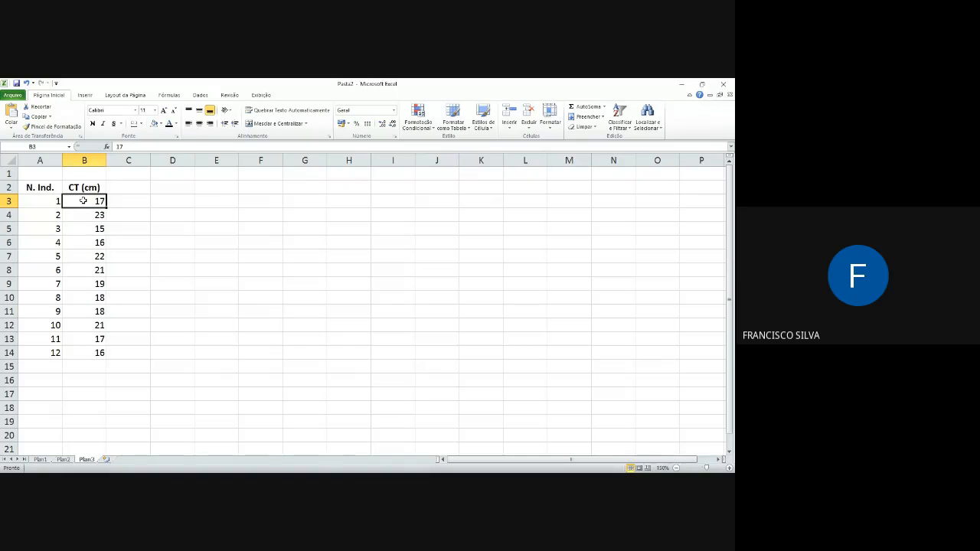
pyautogui.moveTo(81, 204); pyautogui.dragTo(83, 350)
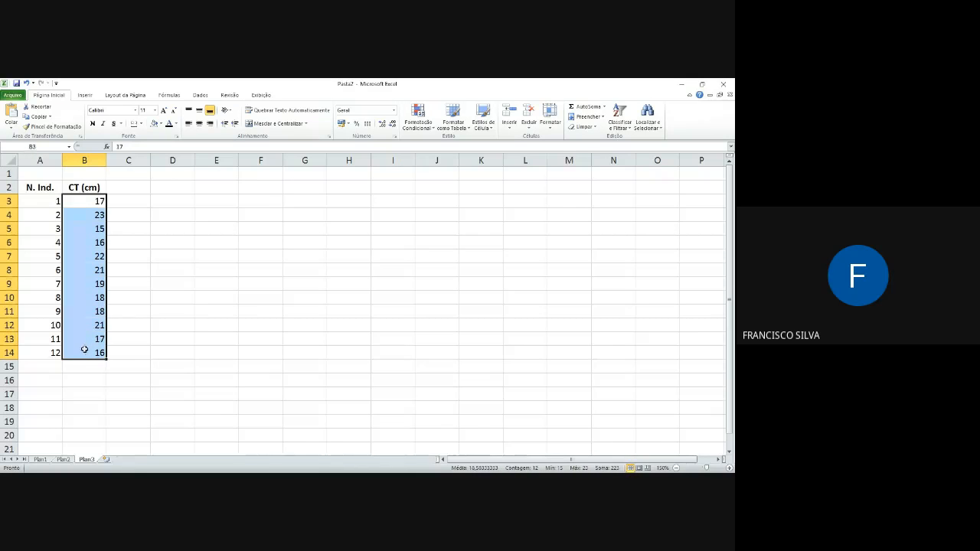
pyautogui.rightClick(82, 285)
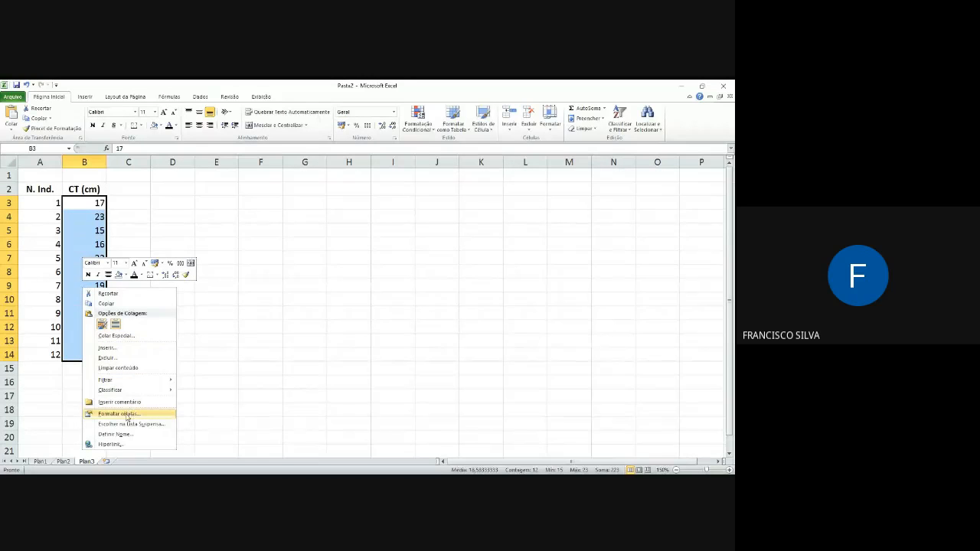
pyautogui.moveTo(143, 381)
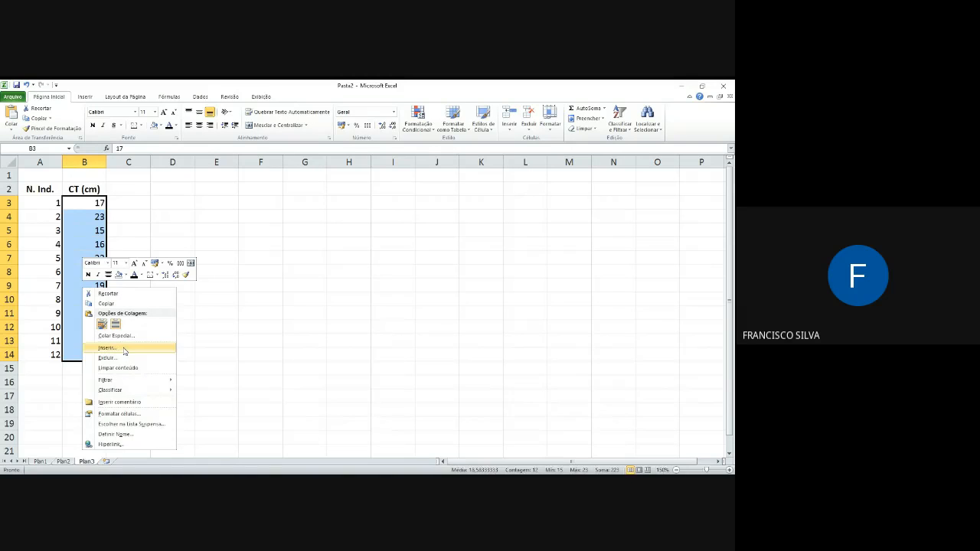
pyautogui.click(256, 353)
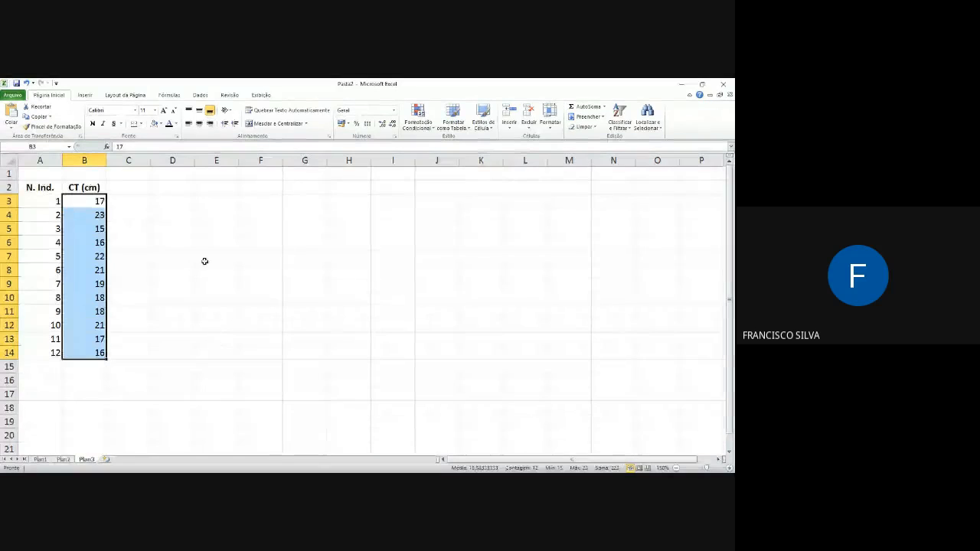
pyautogui.click(139, 205)
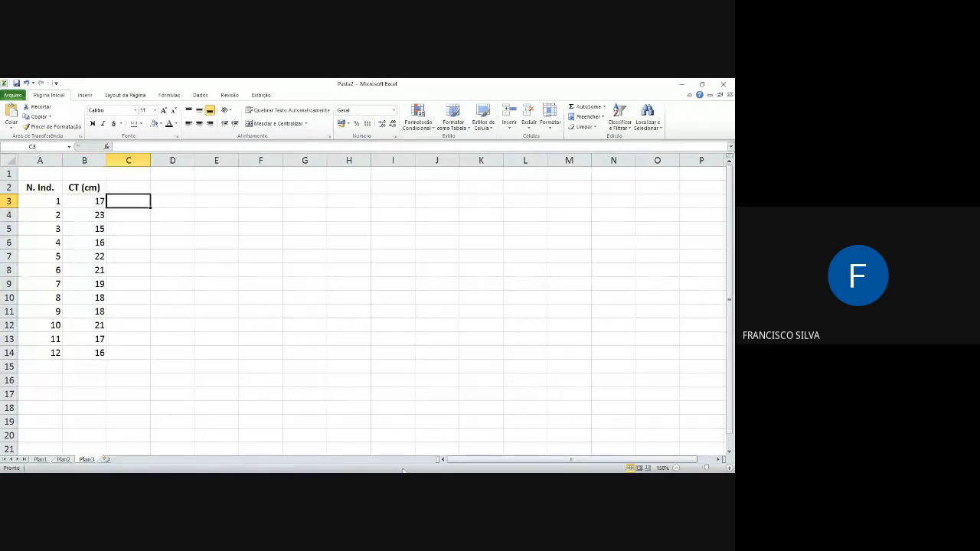
pyautogui.hotkey('alt', 'Tab')
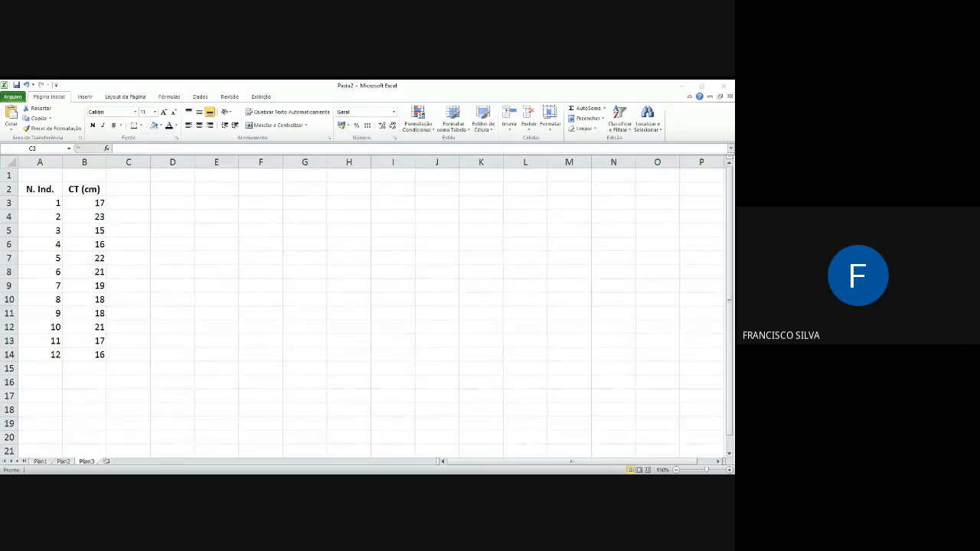
# Step: Enter 12 in cell E3 and add the heading "Lim Inf" above it in E2
pyautogui.click(222, 202)
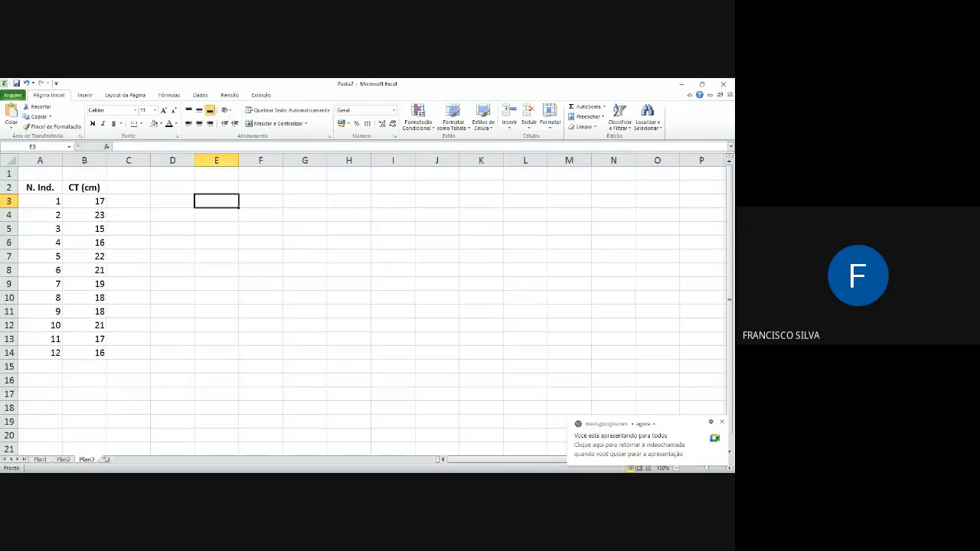
pyautogui.write('12')
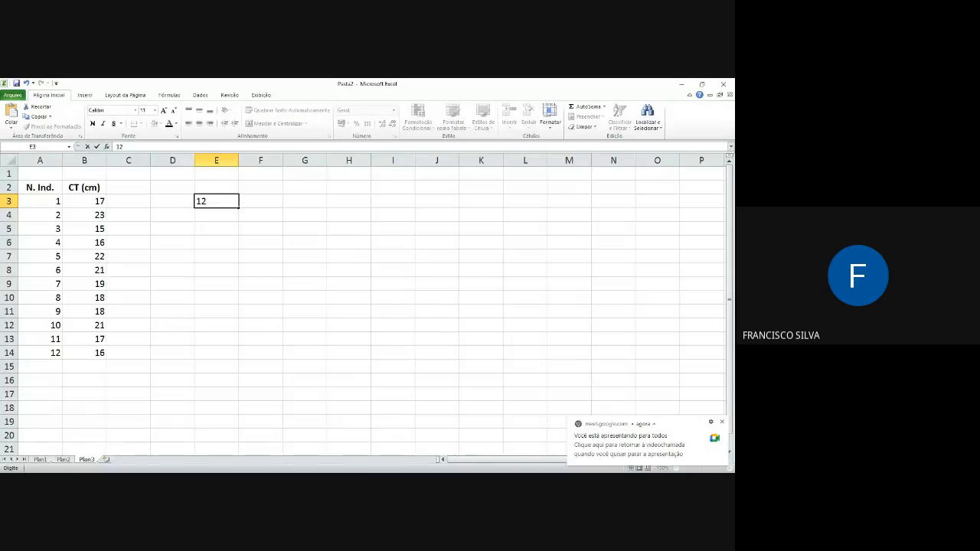
pyautogui.press('Up')
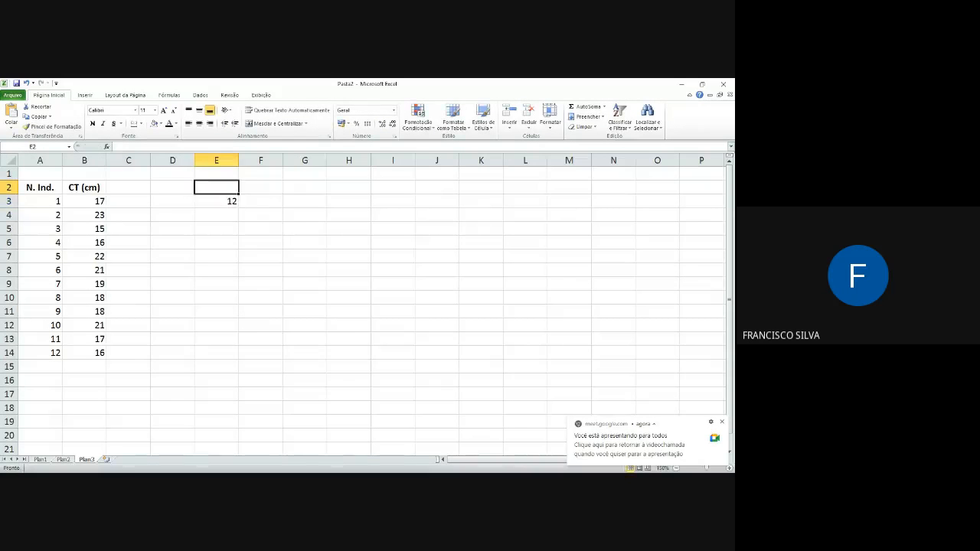
pyautogui.write('Lim')
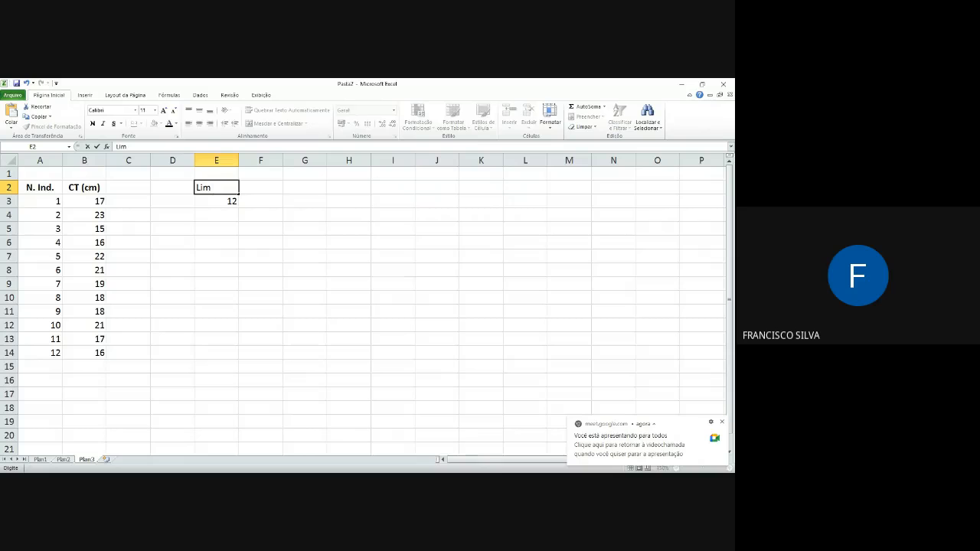
pyautogui.write(' Inf')
pyautogui.press('Tab')
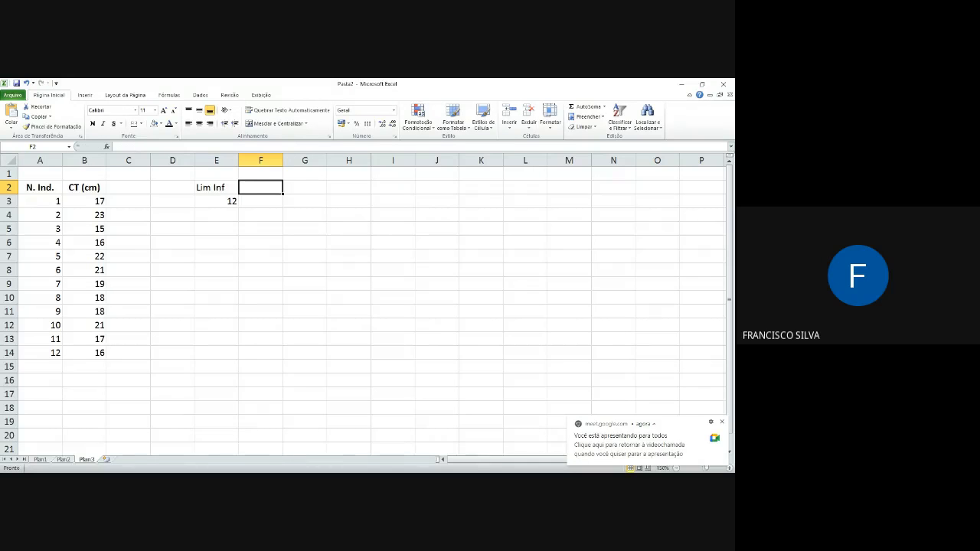
# Step: Add the heading "Lm sup" in F2 and enter 16 below it in F3
pyautogui.write('Lm')
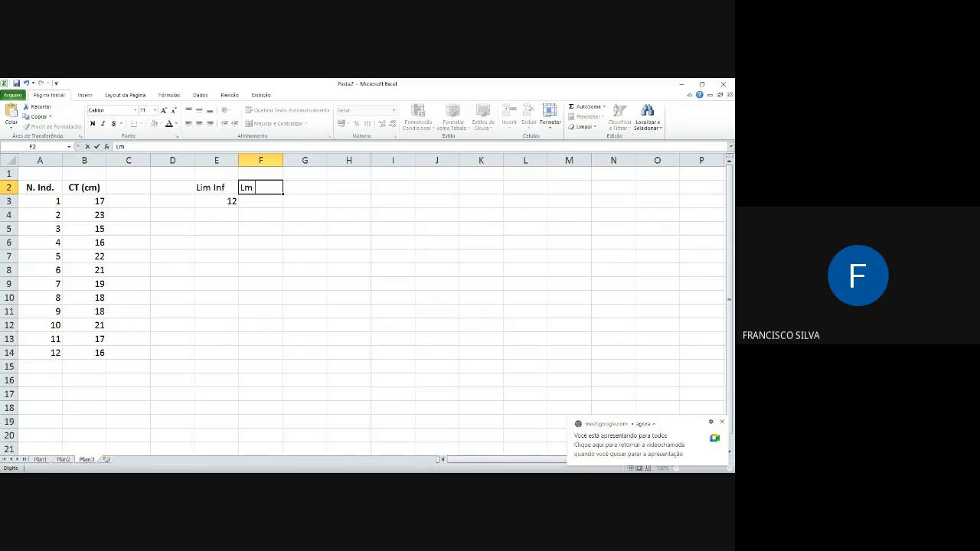
pyautogui.write(' sup')
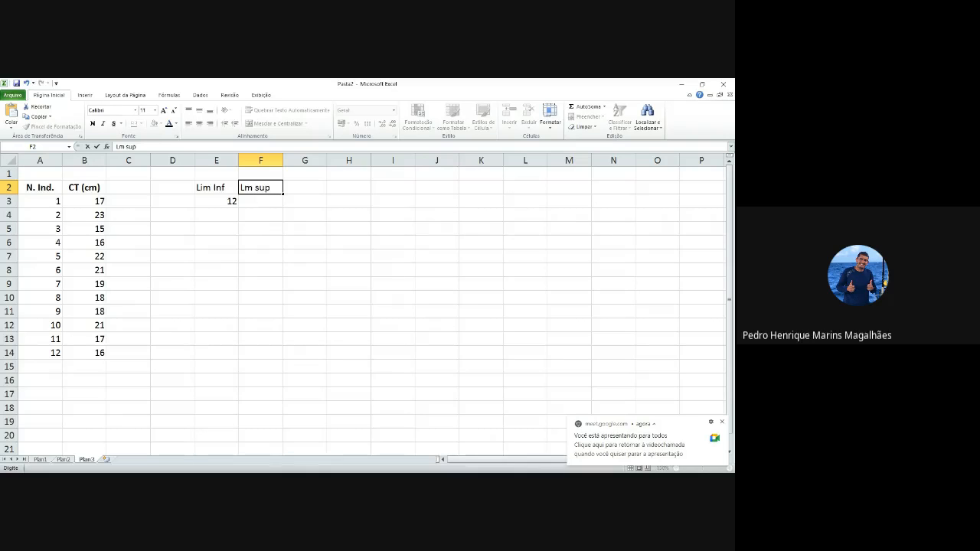
pyautogui.press('Return')
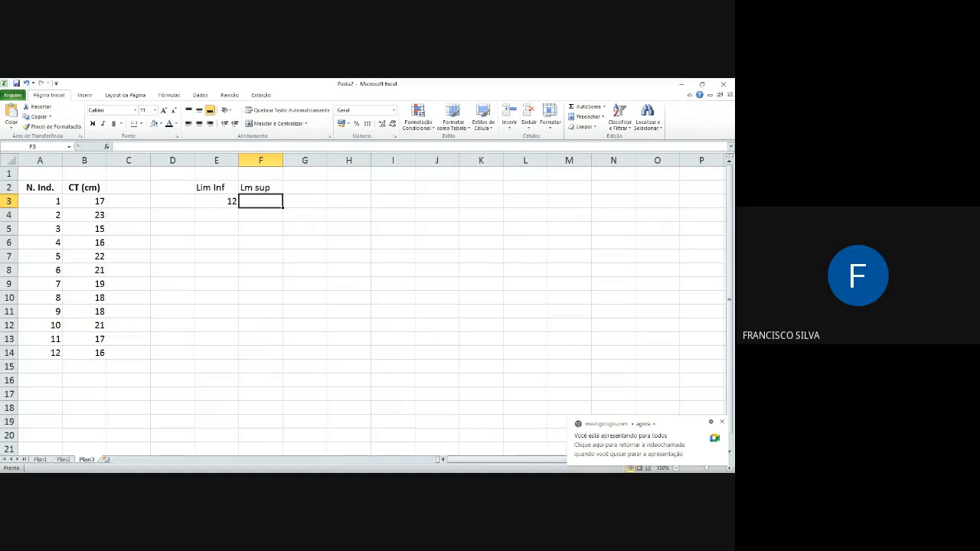
pyautogui.write('16')
pyautogui.press('Tab')
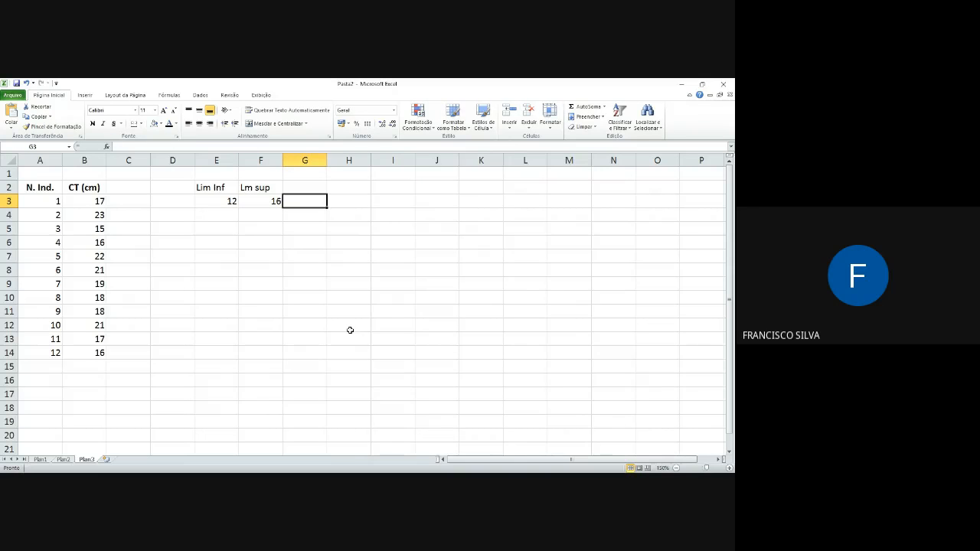
# Step: Calculate the class midpoint in G3 with a formula that averages the limits in F3 and E3
pyautogui.click(227, 202)
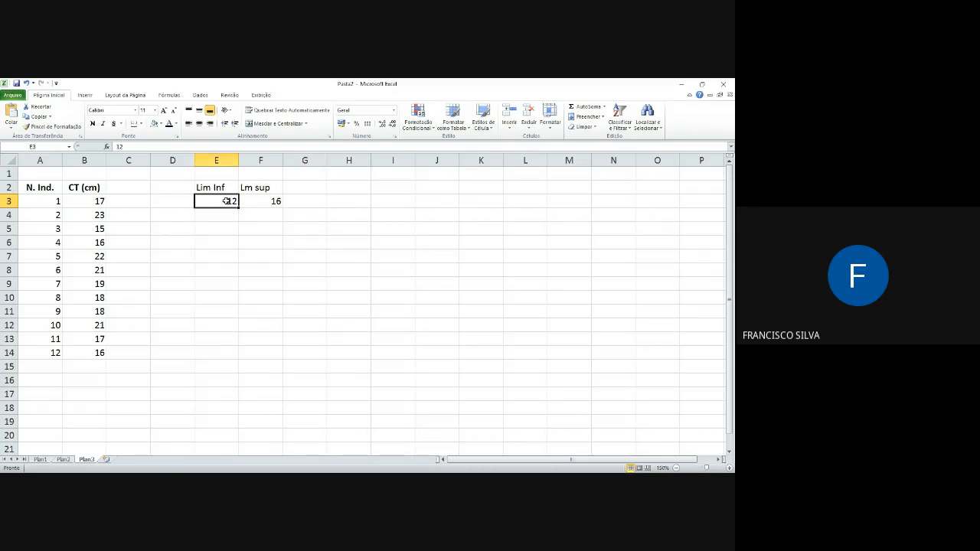
pyautogui.click(318, 205)
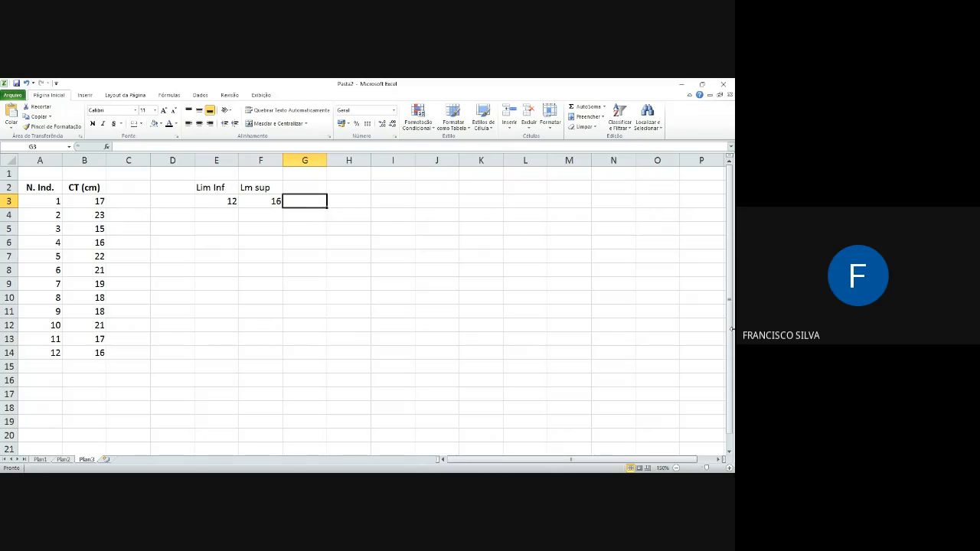
pyautogui.write('=(')
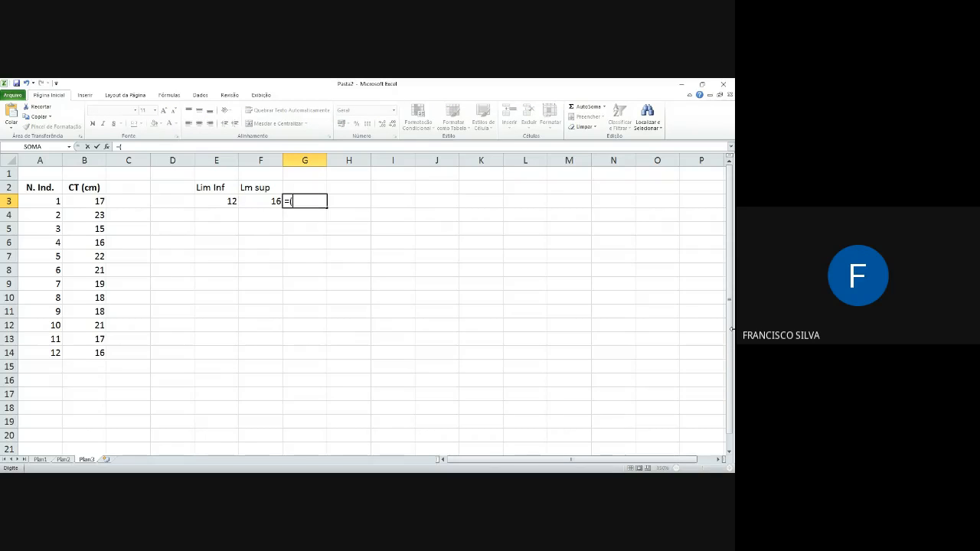
pyautogui.click(269, 199)
pyautogui.write('+')
pyautogui.click(232, 200)
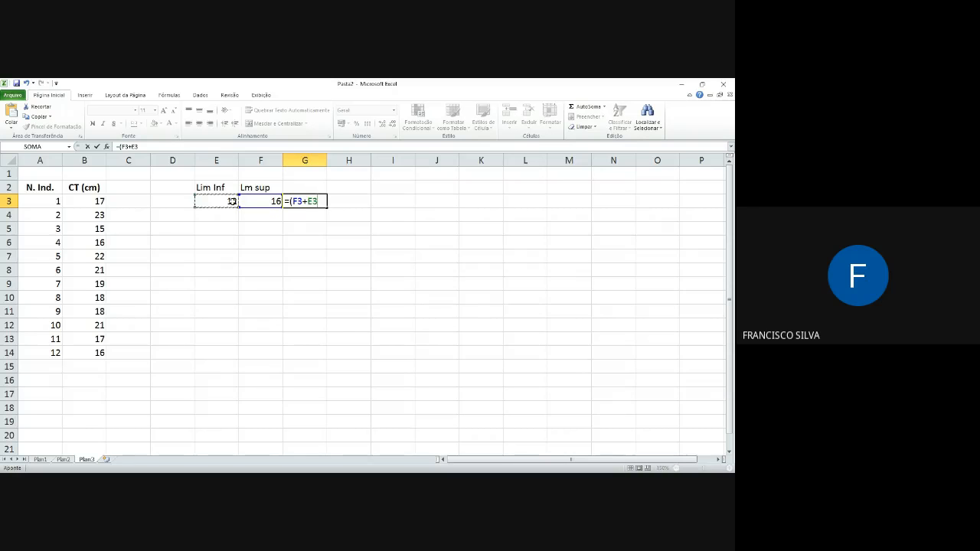
pyautogui.write(')')
pyautogui.press('Return')
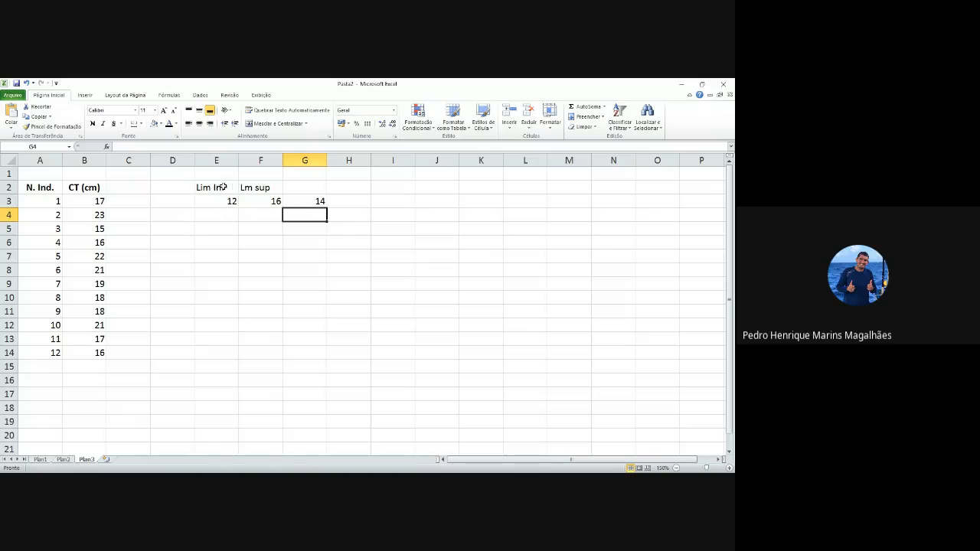
# Step: Clear the sample class-limits table from cells E2:H3
pyautogui.moveTo(229, 187); pyautogui.dragTo(344, 204)
pyautogui.press('Delete')
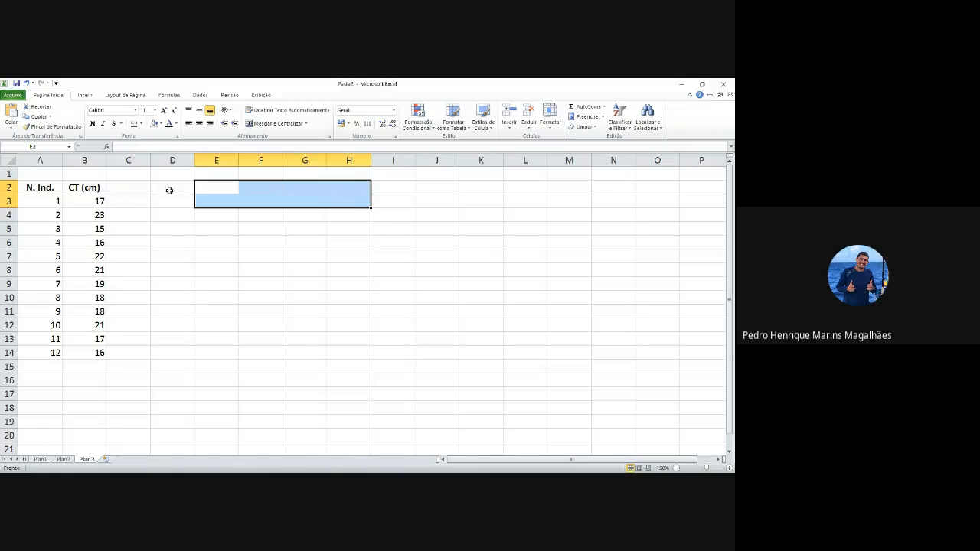
pyautogui.click(92, 161)
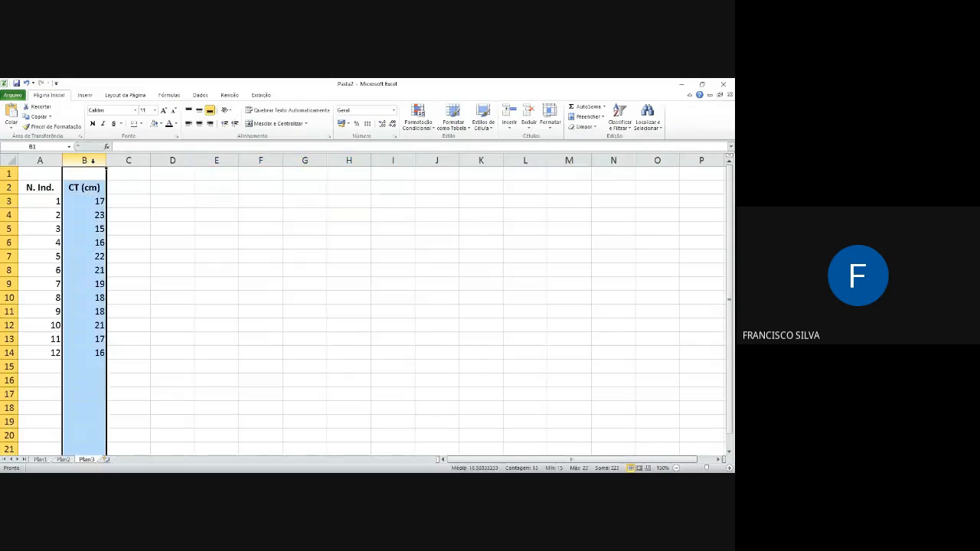
pyautogui.rightClick(93, 161)
pyautogui.click(119, 222)
pyautogui.click(81, 189)
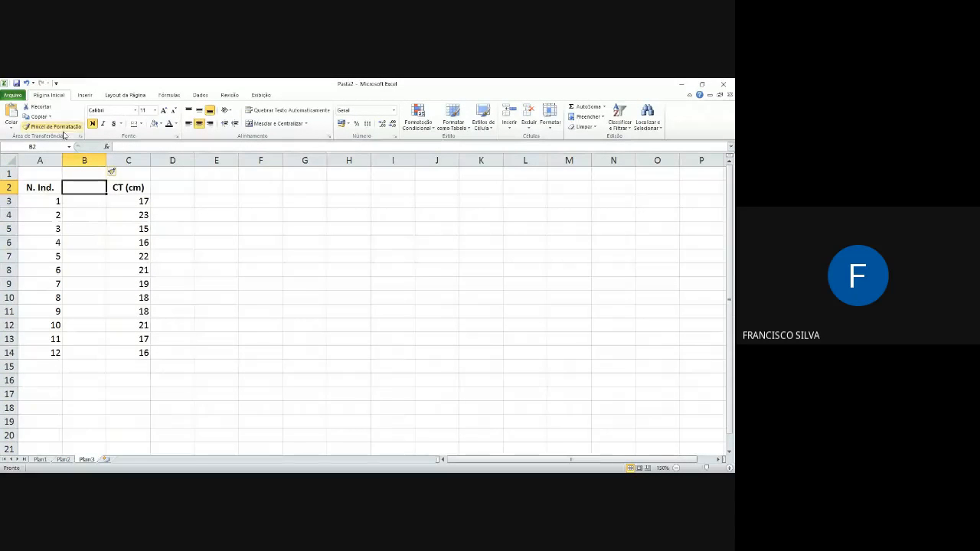
pyautogui.click(26, 83)
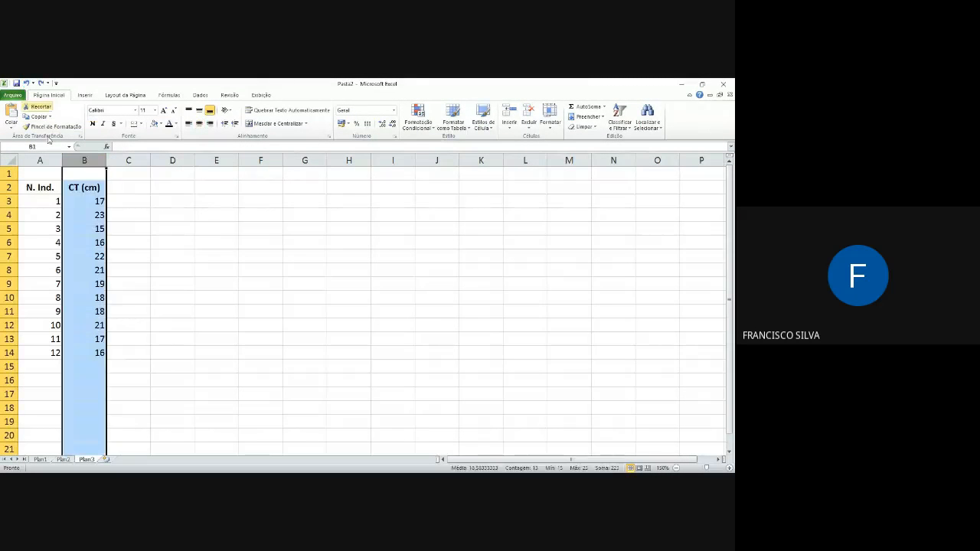
pyautogui.click(114, 191)
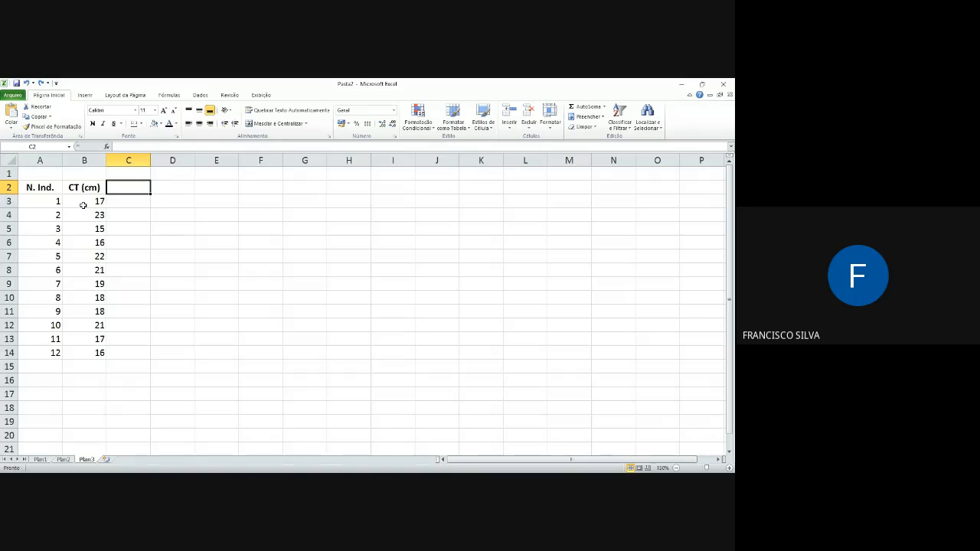
# Step: Insert two blank columns between the N. Ind. and CT (cm) columns
pyautogui.click(84, 160)
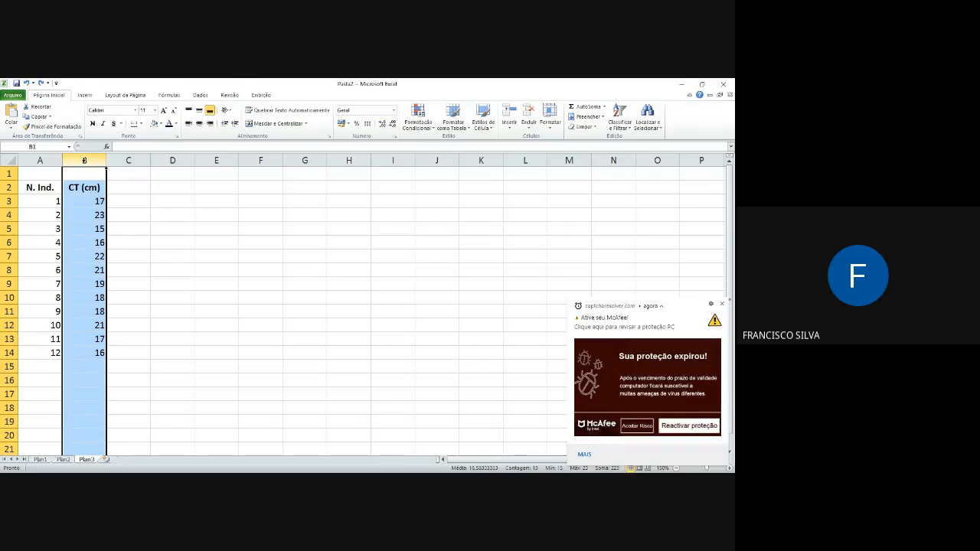
pyautogui.rightClick(85, 160)
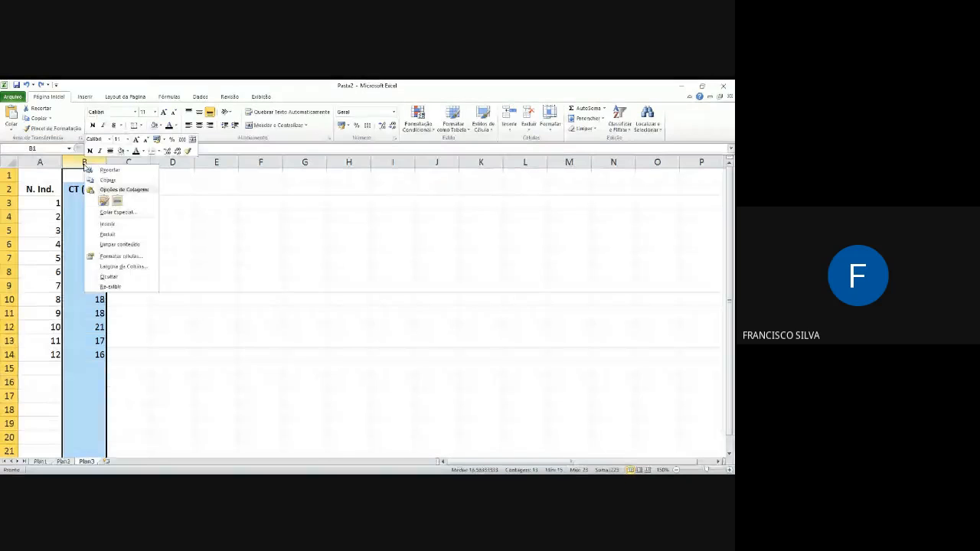
pyautogui.click(121, 225)
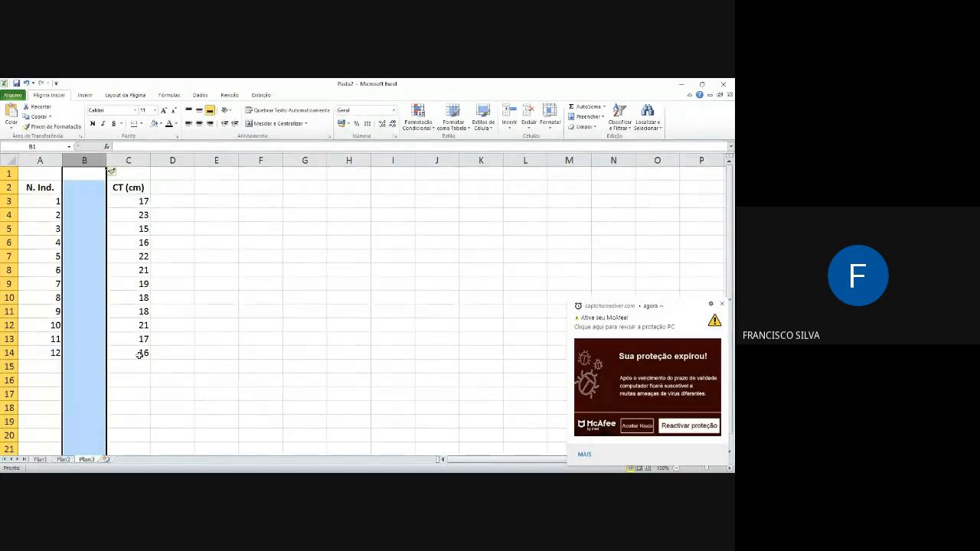
pyautogui.rightClick(86, 190)
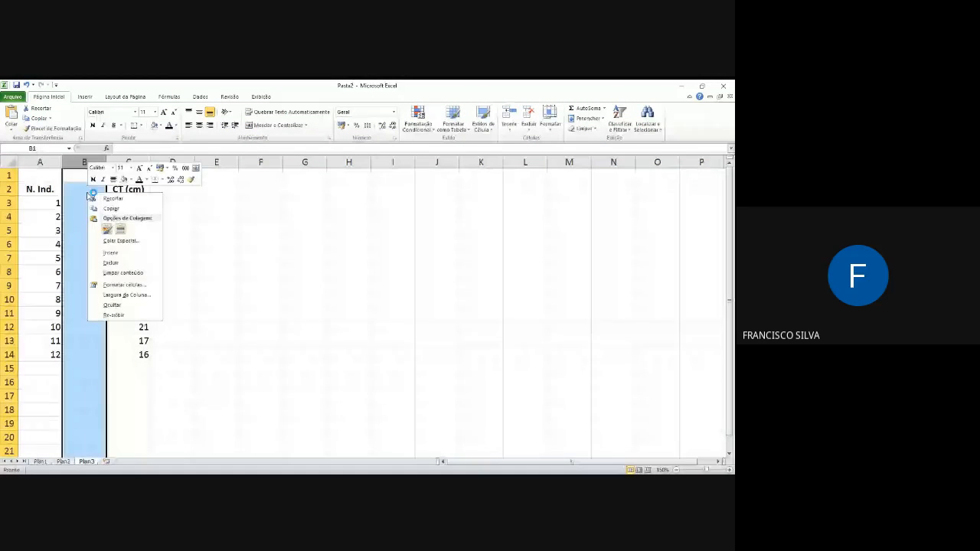
pyautogui.click(195, 244)
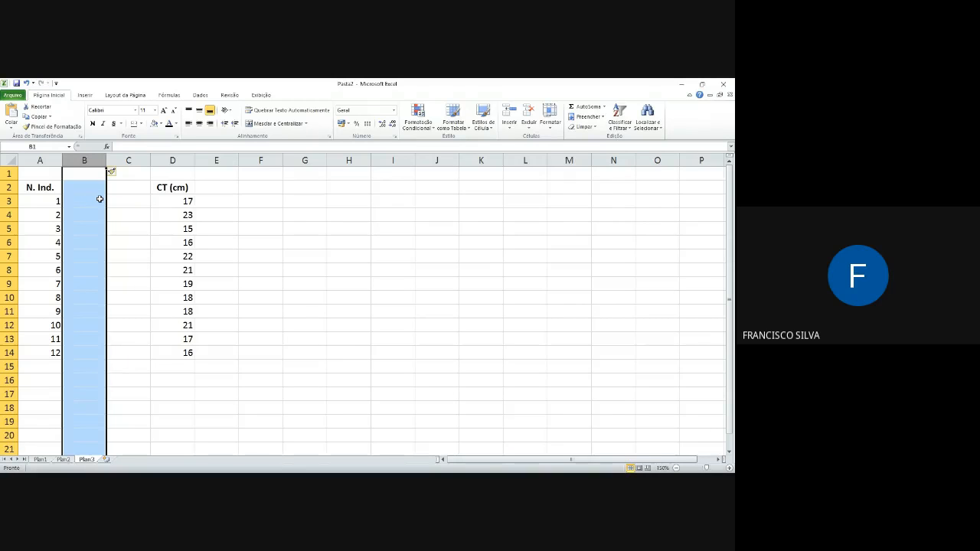
# Step: Insert a blank row above individual 2 in row 4 and delete that row again
pyautogui.click(11, 215)
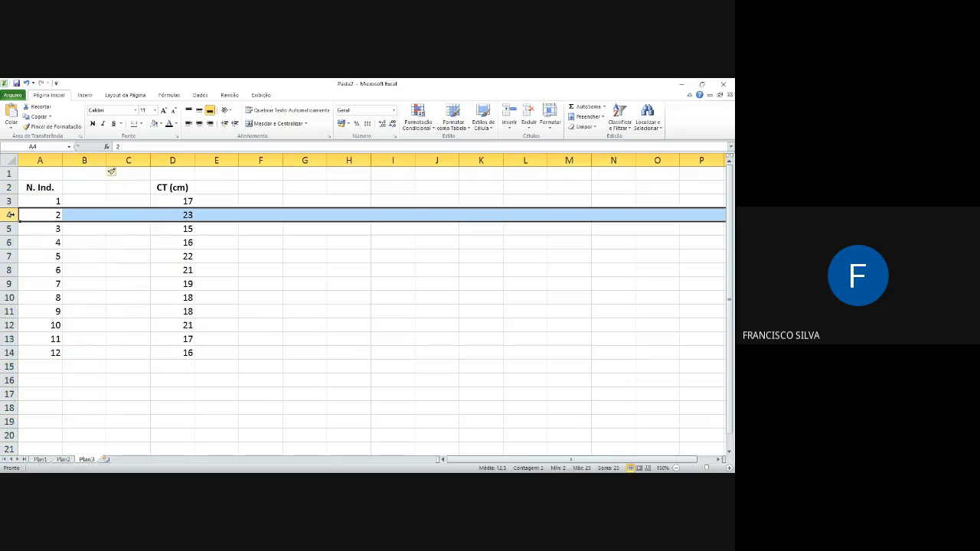
pyautogui.rightClick(101, 216)
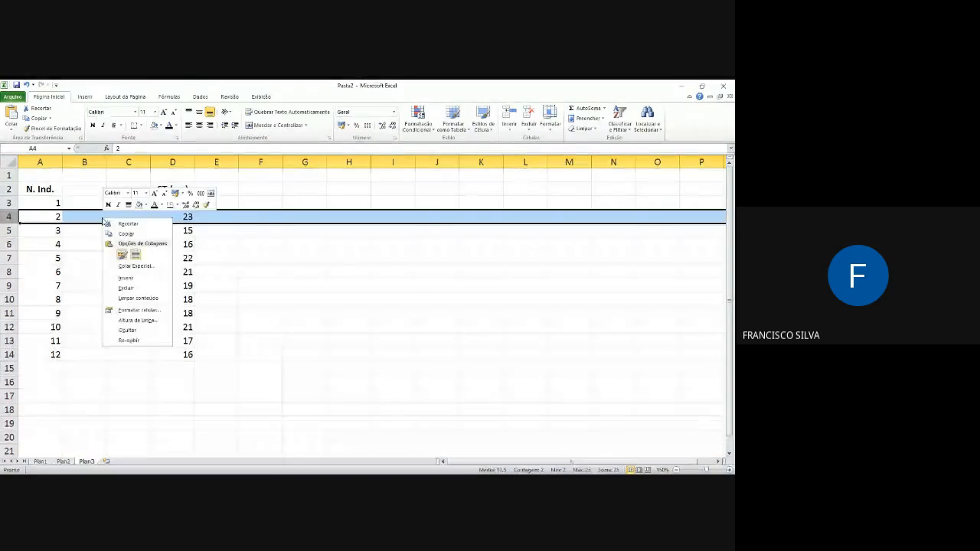
pyautogui.click(128, 278)
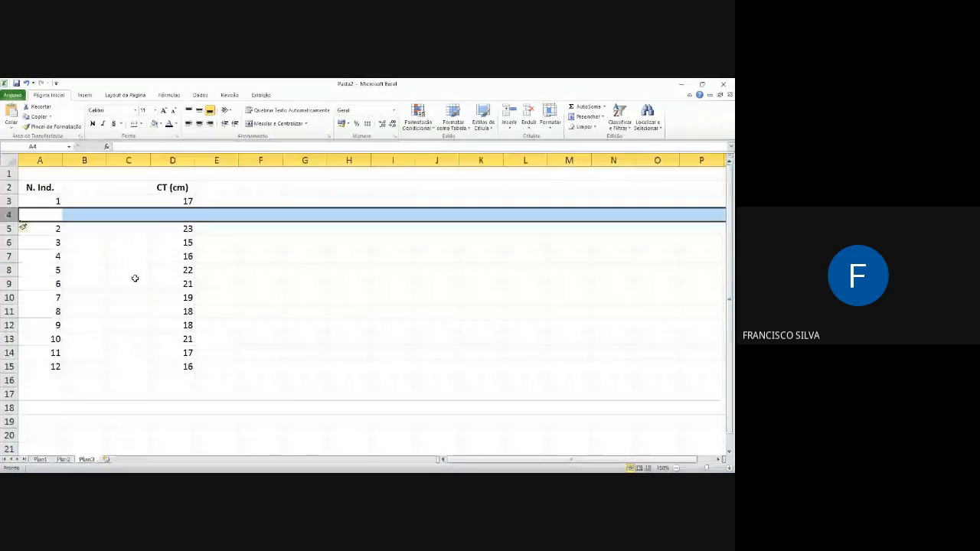
pyautogui.rightClick(97, 216)
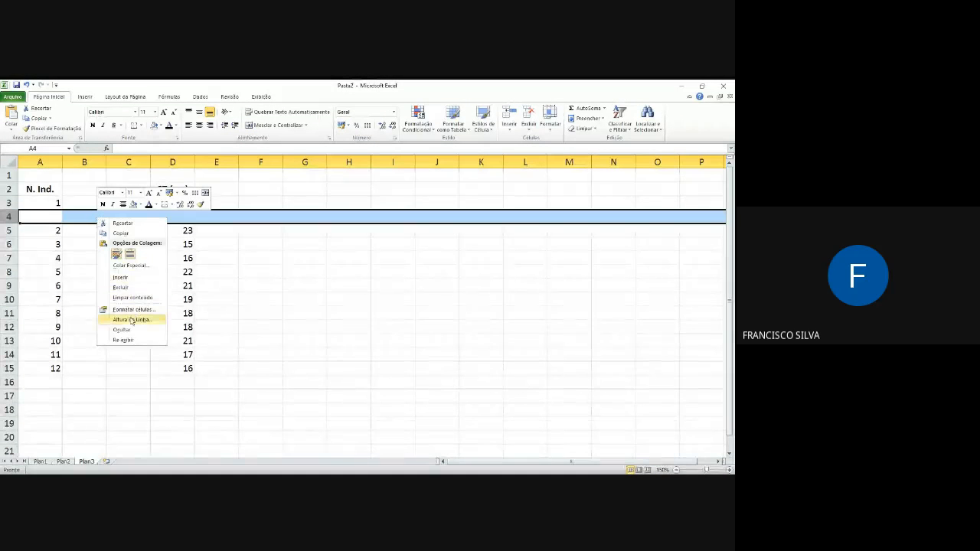
pyautogui.click(127, 289)
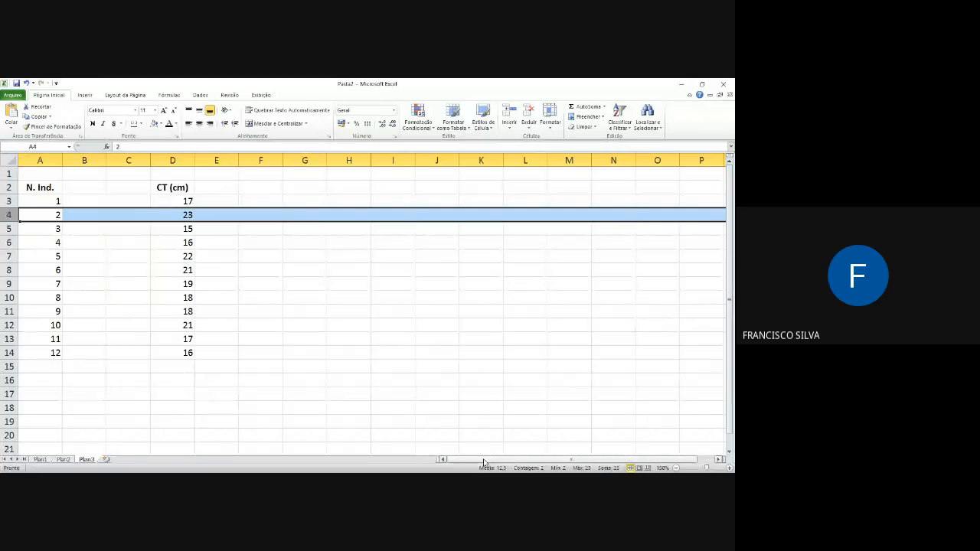
# Step: Delete the extra blank column C so only one empty column separates N. Ind. from CT (cm)
pyautogui.click(128, 160)
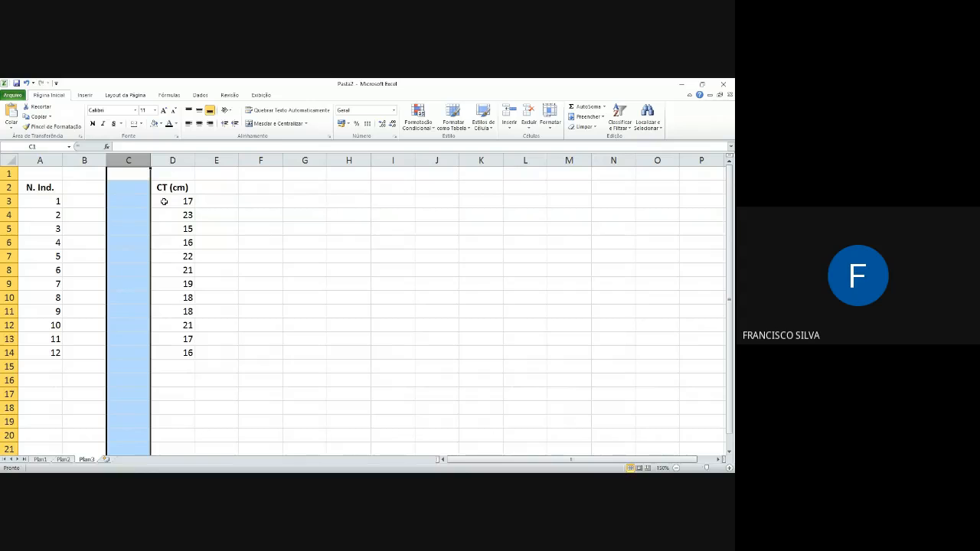
pyautogui.hotkey('ctrl', '-')
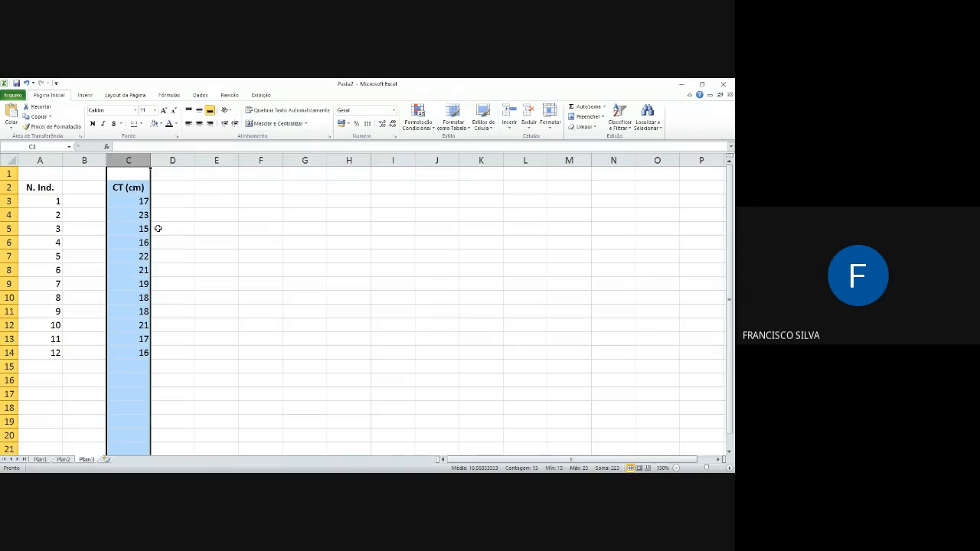
pyautogui.press('Delete')
# Step: Add the heading "Sexo" to the empty column in B2
pyautogui.click(92, 187)
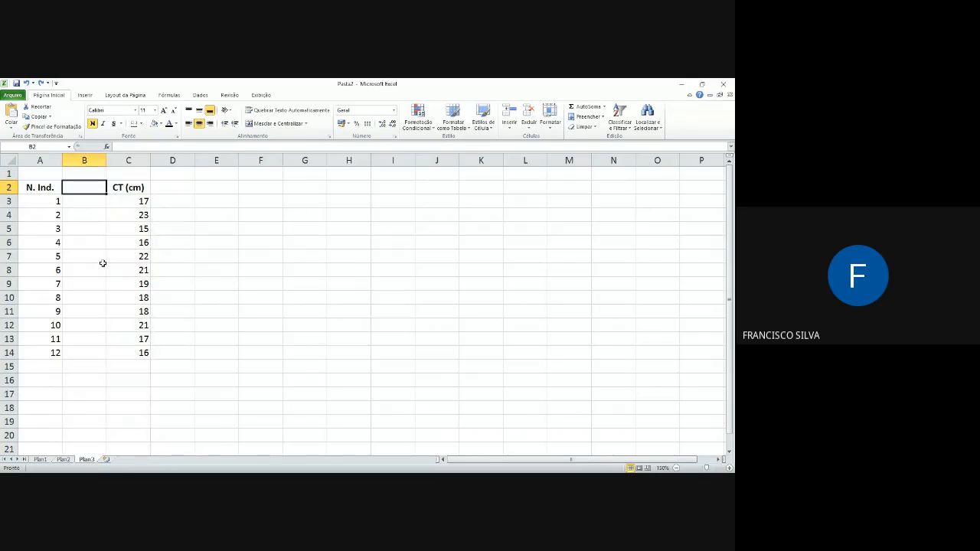
pyautogui.write('Sexo')
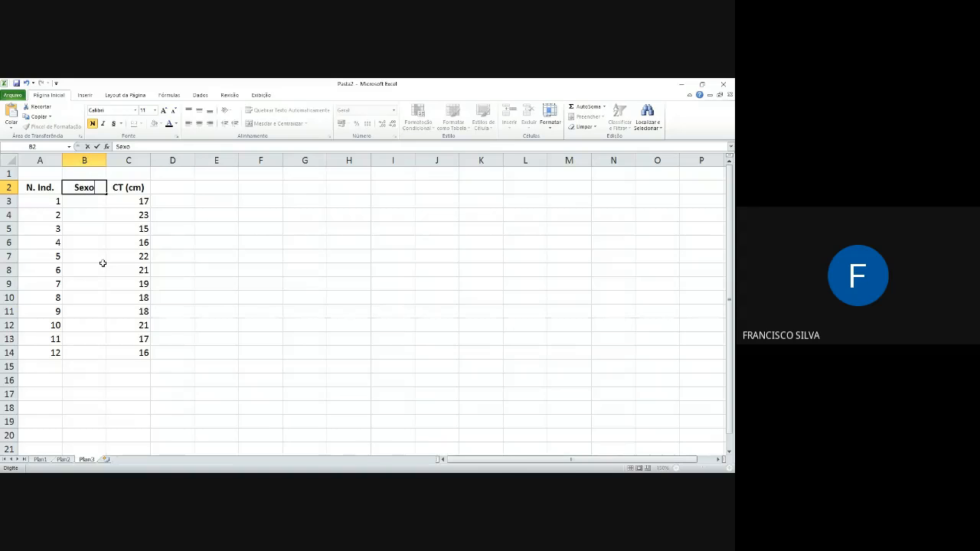
pyautogui.click(101, 205)
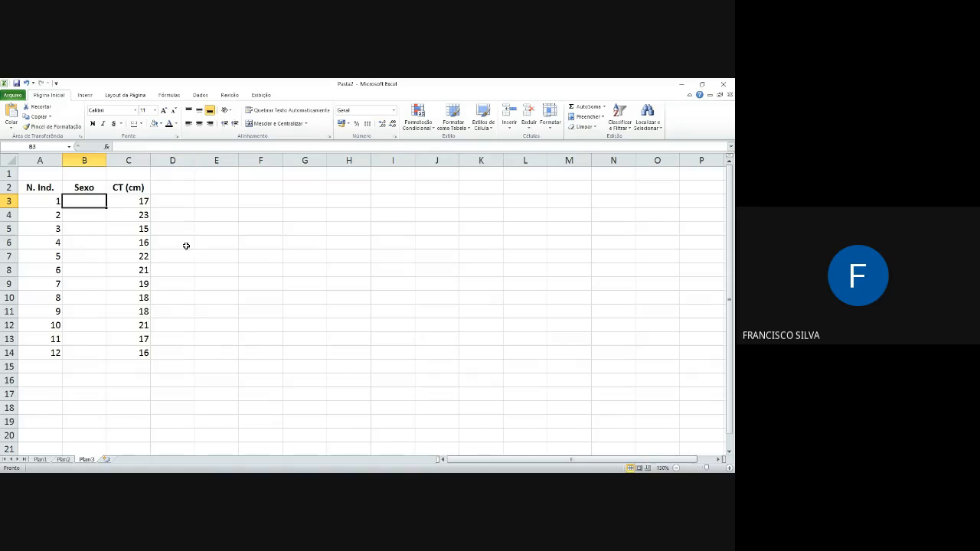
# Step: Go cell by cell through the headings and the N. Ind. and CT (cm) values, ending on the first Sexo cell, B3
pyautogui.click(36, 187)
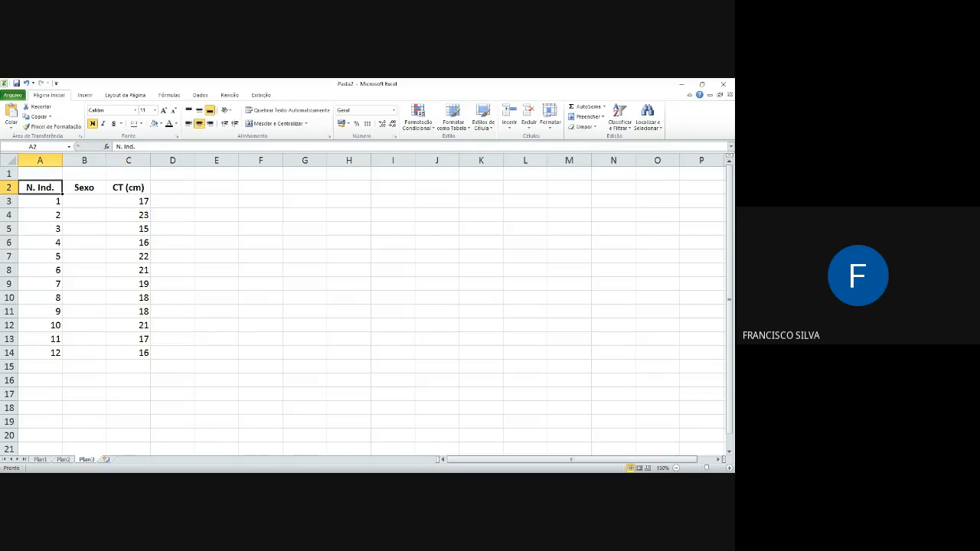
pyautogui.press('Right')
pyautogui.press('Right')
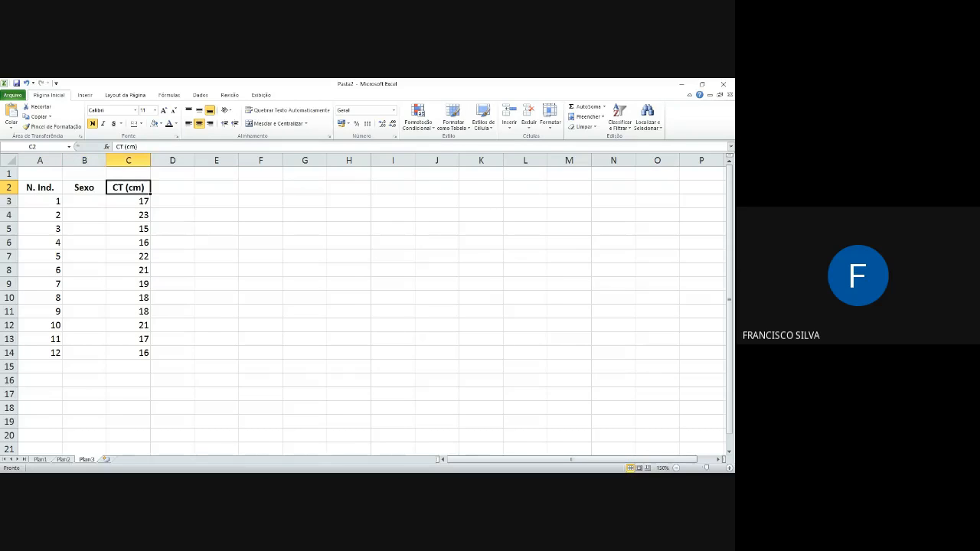
pyautogui.press('Down')
pyautogui.press('Down')
pyautogui.press('Down')
pyautogui.press('Down')
pyautogui.press('Down')
pyautogui.press('Up')
pyautogui.press('Up')
pyautogui.press('Up')
pyautogui.press('Up')
pyautogui.press('Up')
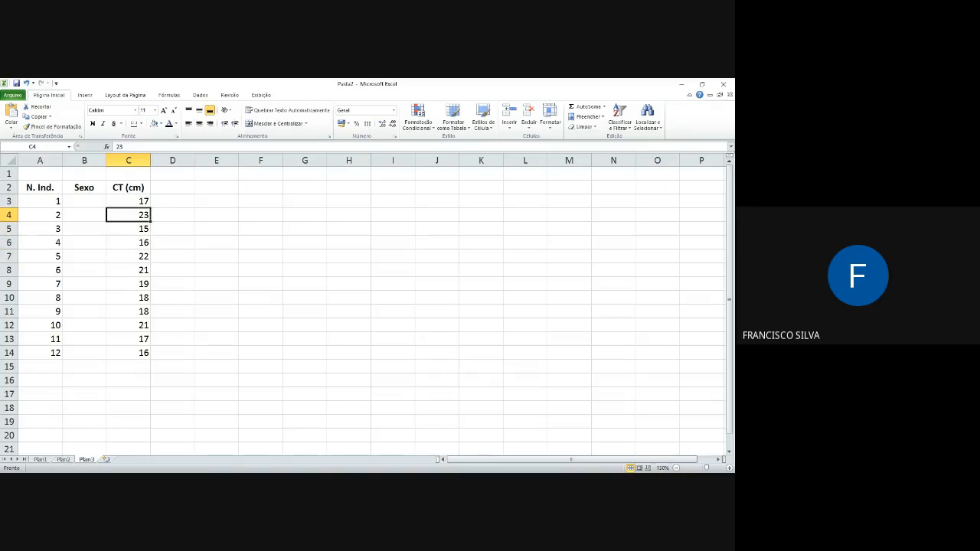
pyautogui.press('Left')
pyautogui.press('Left')
pyautogui.press('Down')
pyautogui.press('Down')
pyautogui.press('Down')
pyautogui.press('Down')
pyautogui.press('Down')
pyautogui.press('Down')
pyautogui.press('Down')
pyautogui.press('Down')
pyautogui.press('Down')
pyautogui.press('Down')
pyautogui.press('Down')
pyautogui.press('Down')
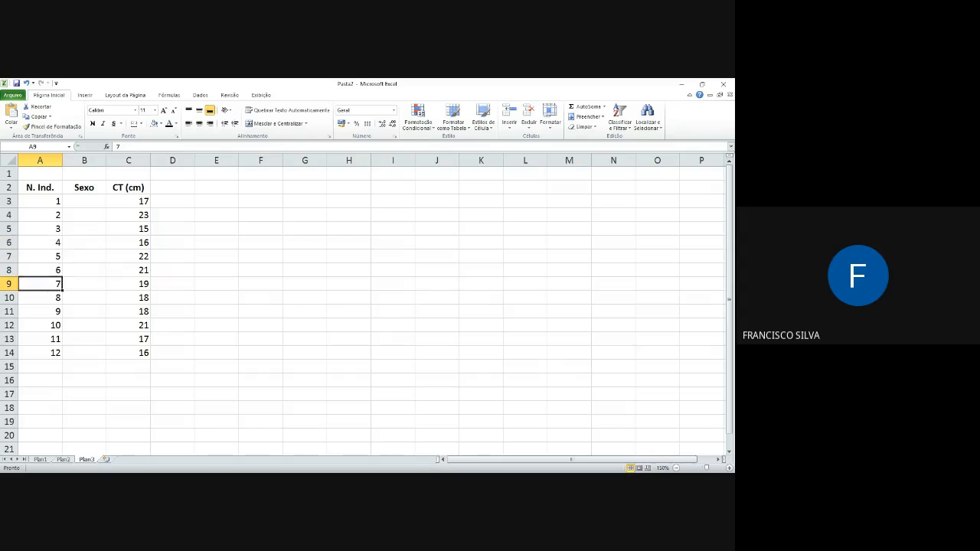
pyautogui.press('Up')
pyautogui.press('Up')
pyautogui.press('Up')
pyautogui.press('Up')
pyautogui.press('Up')
pyautogui.press('Up')
pyautogui.press('Up')
pyautogui.press('Up')
pyautogui.press('Up')
pyautogui.press('Up')
pyautogui.press('Up')
pyautogui.press('Up')
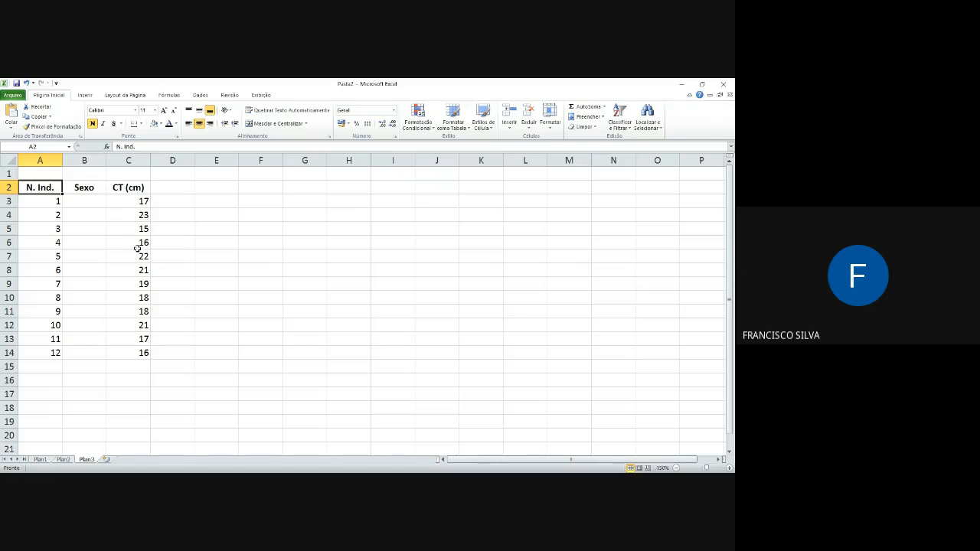
pyautogui.click(88, 201)
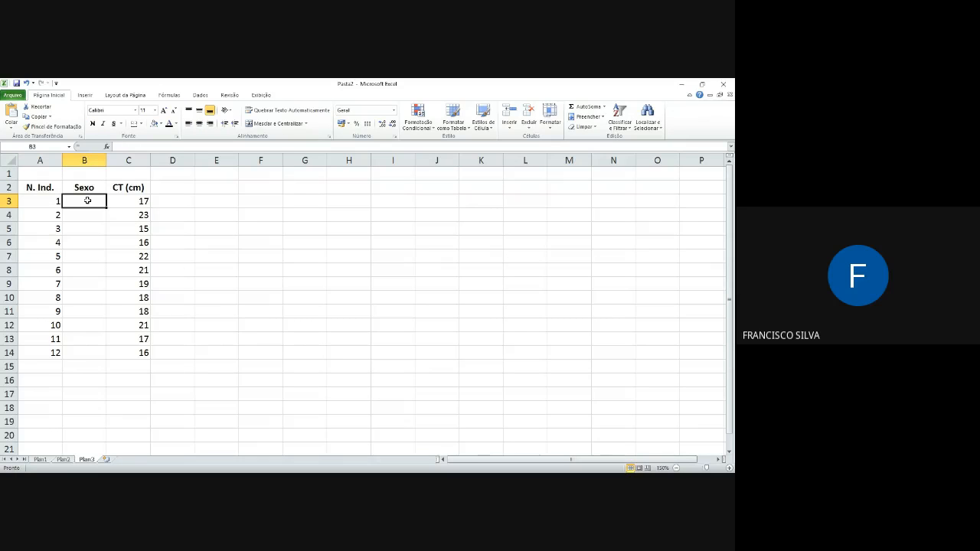
# Step: Fill the Sexo cells B3 to B14 with M, M, F, F, F, M, M, F, F, F, M, M
pyautogui.write('MM')
pyautogui.press('BackSpace')
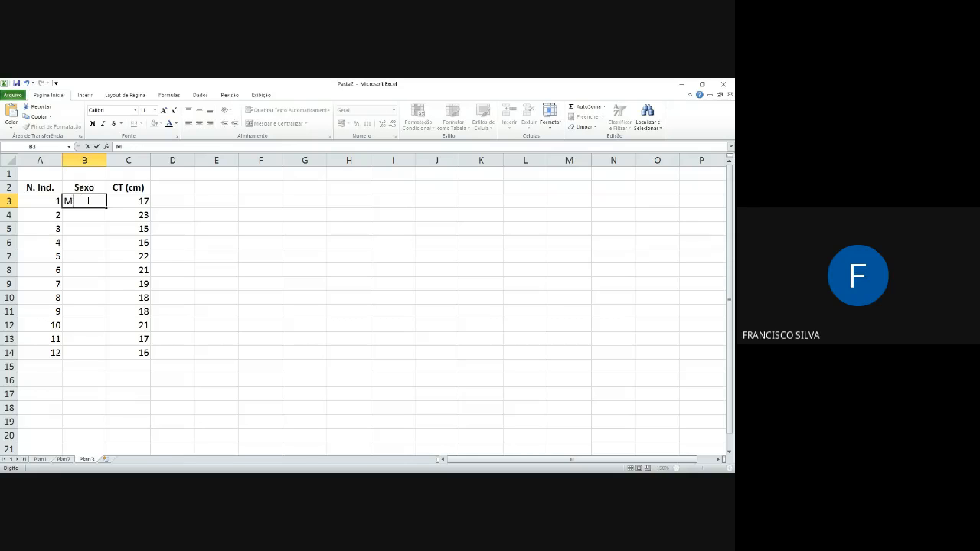
pyautogui.press('Return')
pyautogui.write('M')
pyautogui.press('Return')
pyautogui.write('F')
pyautogui.press('Return')
pyautogui.write('F')
pyautogui.press('Return')
pyautogui.write('F')
pyautogui.press('Return')
pyautogui.write('M')
pyautogui.press('Return')
pyautogui.write('M')
pyautogui.press('Return')
pyautogui.write('F')
pyautogui.press('Return')
pyautogui.write('F')
pyautogui.press('Return')
pyautogui.write('F')
pyautogui.press('Return')
pyautogui.write('M')
pyautogui.press('Return')
pyautogui.write('M')
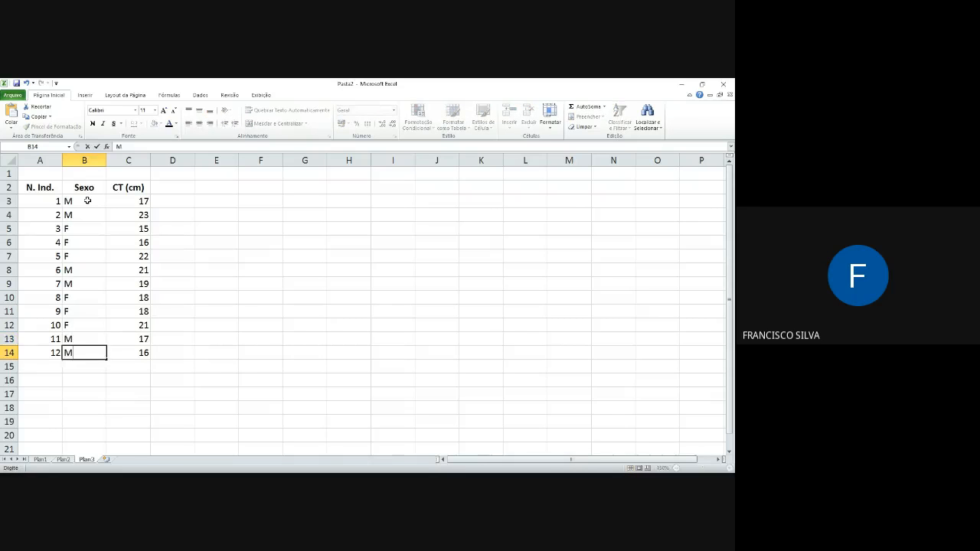
pyautogui.press('Return')
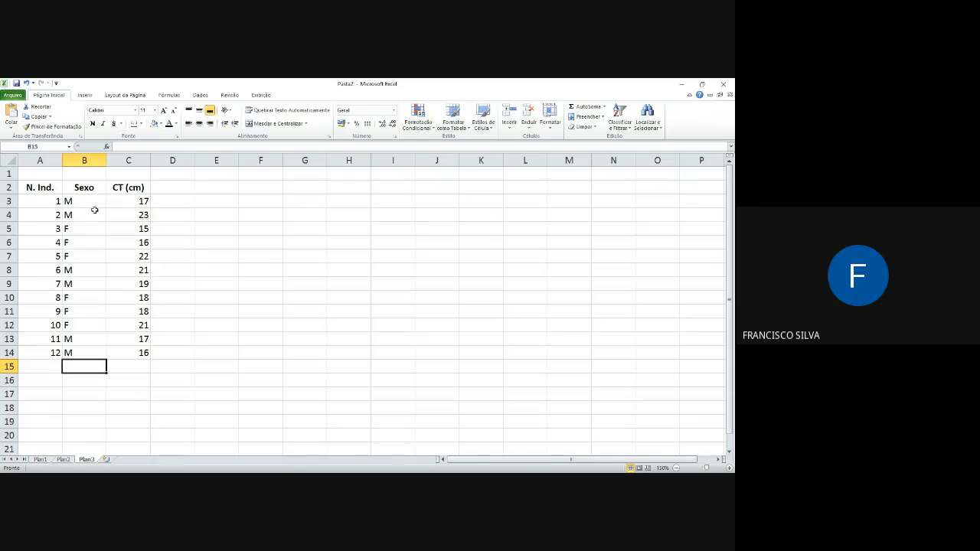
pyautogui.click(88, 202)
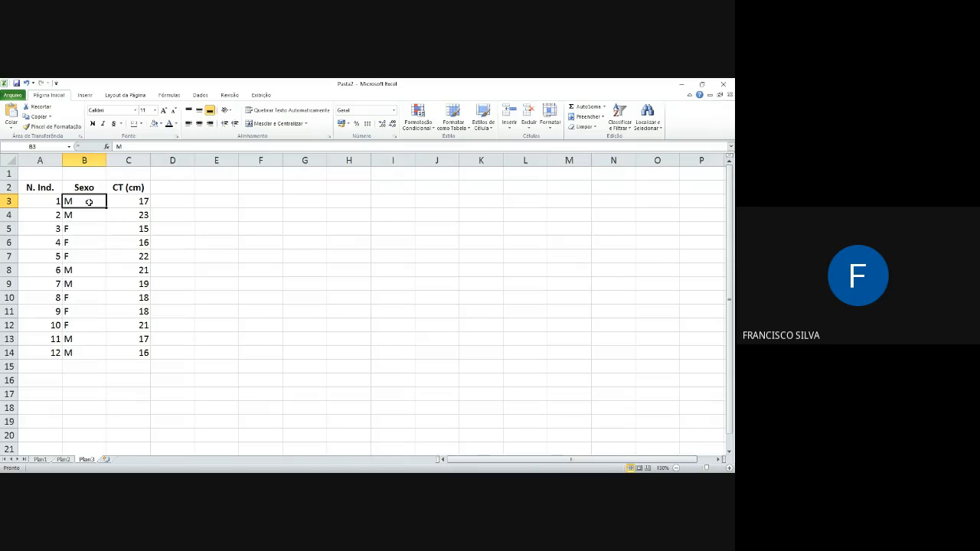
pyautogui.moveTo(89, 202); pyautogui.dragTo(86, 351)
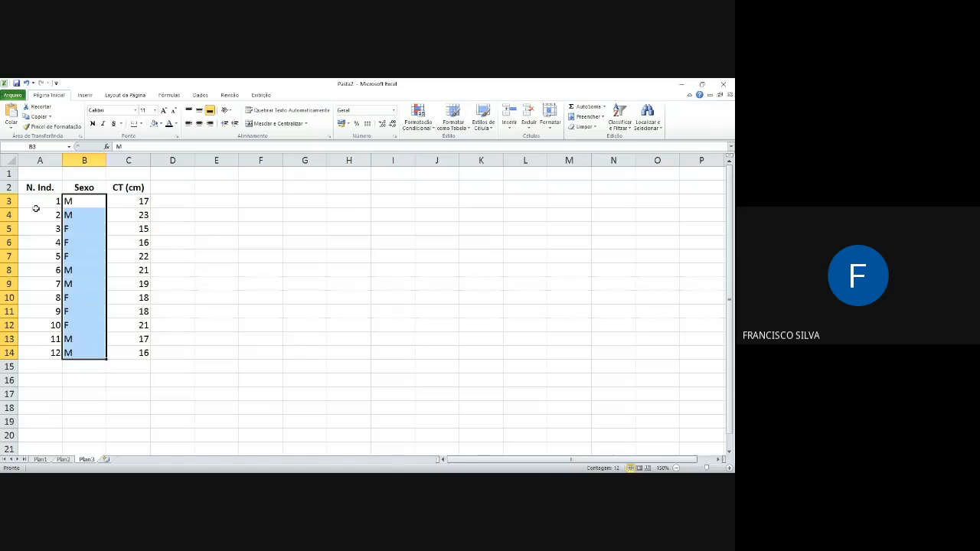
pyautogui.moveTo(38, 215); pyautogui.dragTo(48, 339)
pyautogui.click(210, 231)
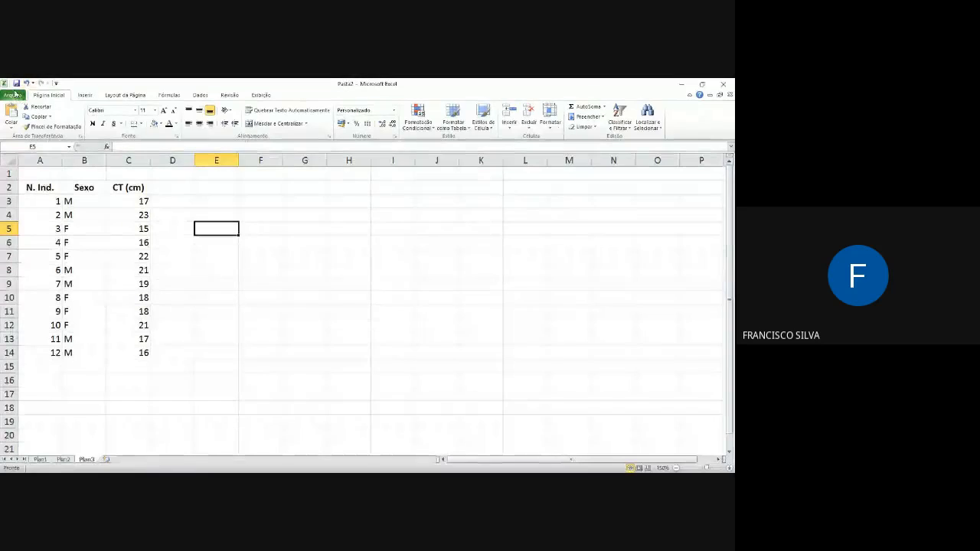
pyautogui.click(13, 96)
pyautogui.click(42, 124)
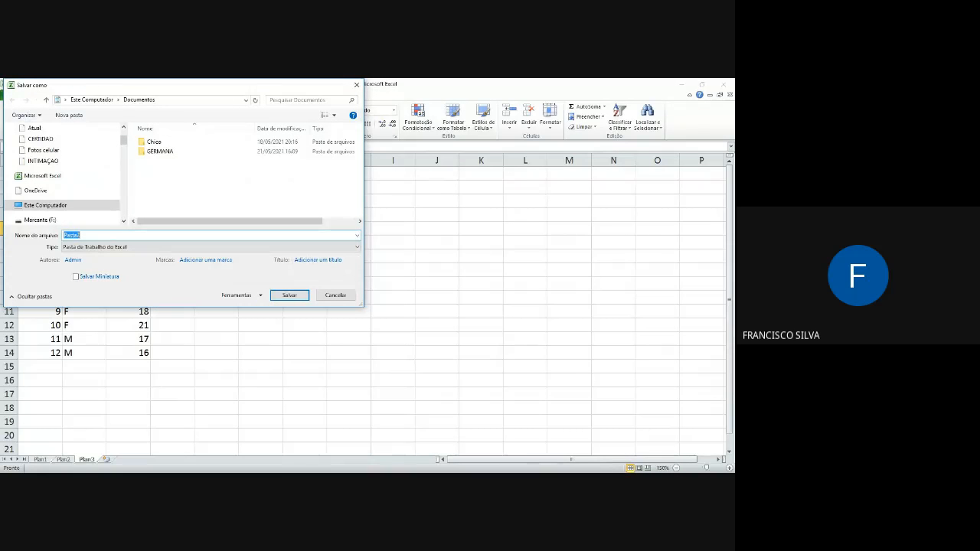
pyautogui.click(335, 295)
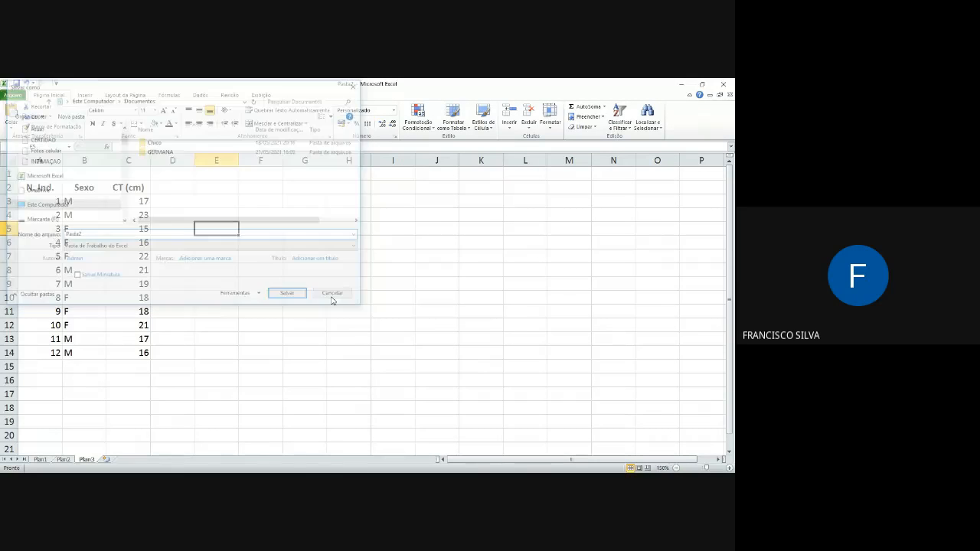
# Step: Start saving the workbook as a new file and choose the Aulas folder on drive F: as its location
pyautogui.click(15, 97)
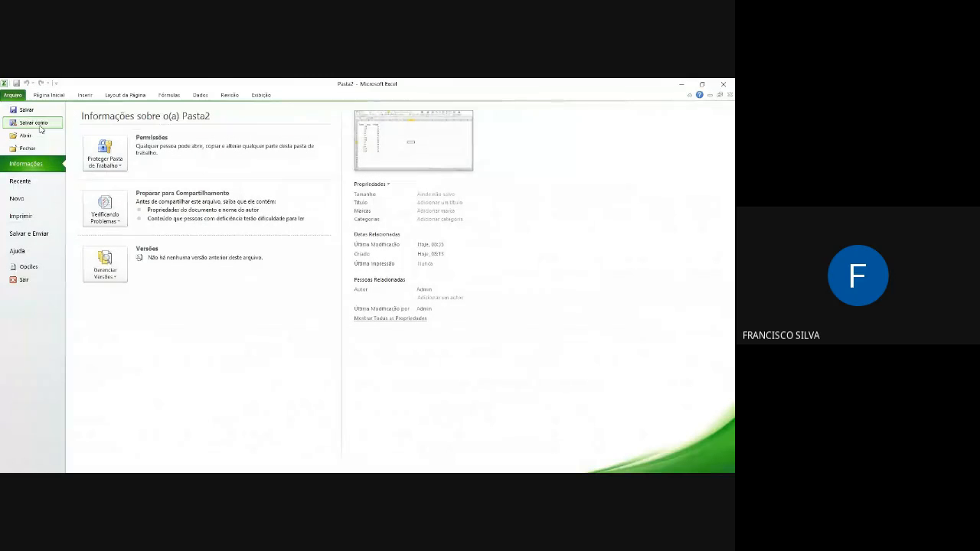
pyautogui.click(40, 126)
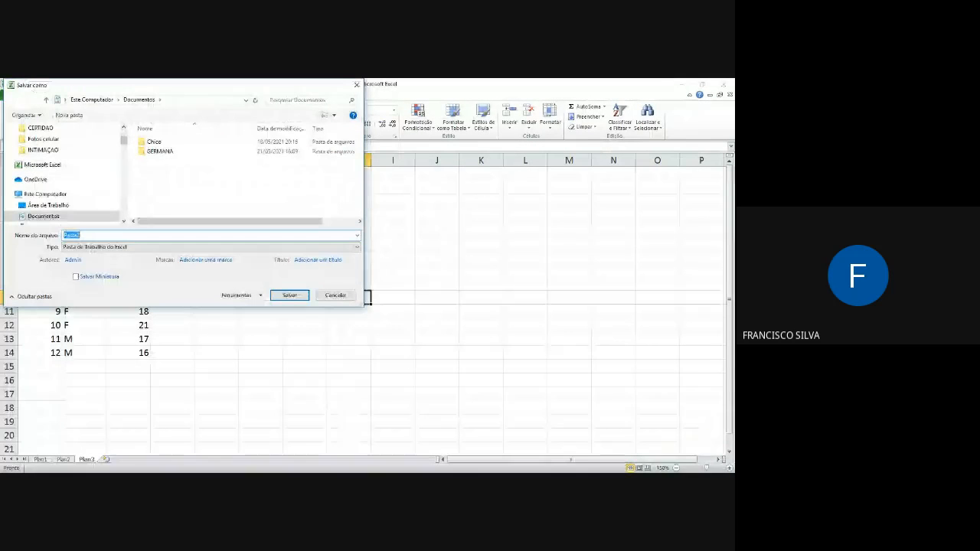
pyautogui.scroll(-3, 65, 172)
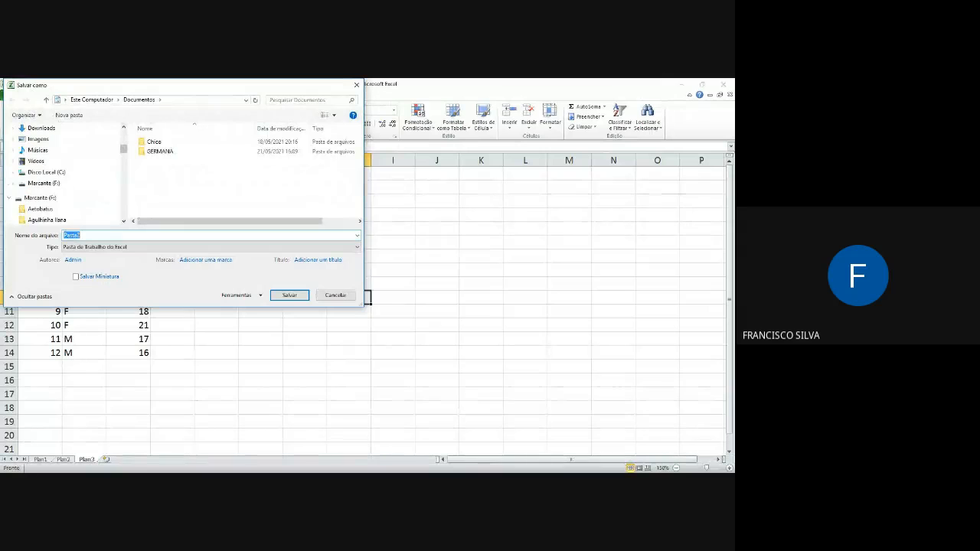
pyautogui.click(40, 198)
pyautogui.scroll(-3, 65, 198)
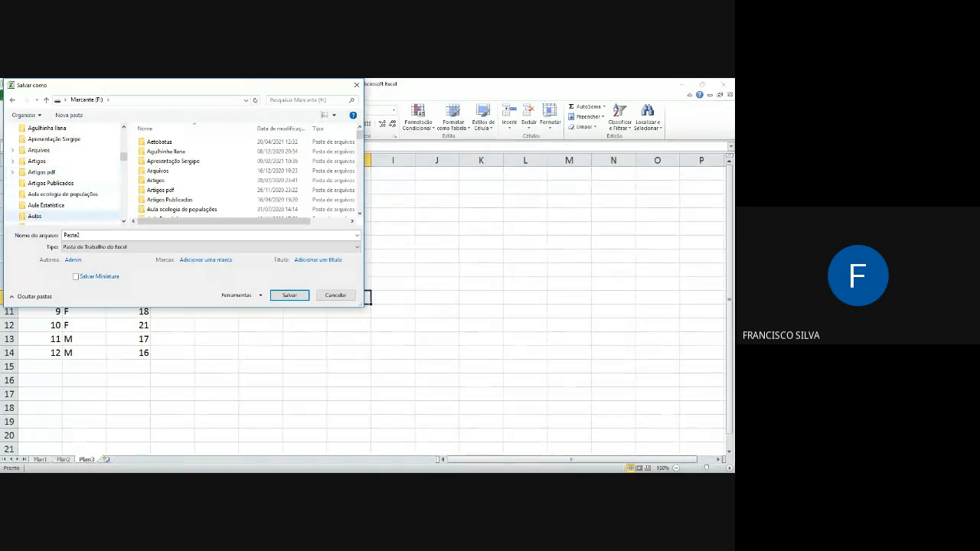
pyautogui.click(35, 216)
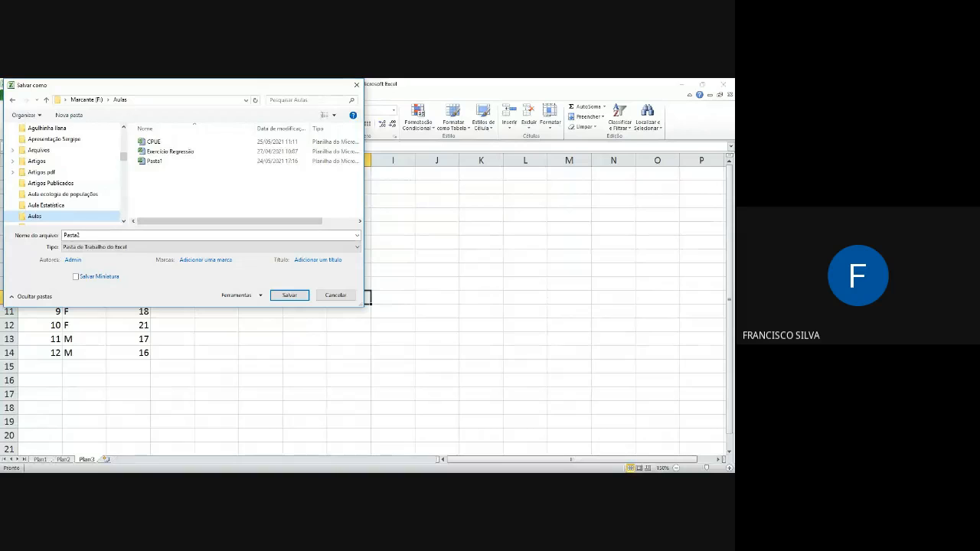
# Step: Name the workbook "Aula Excel" and save it in the Aulas folder
pyautogui.write('aul')
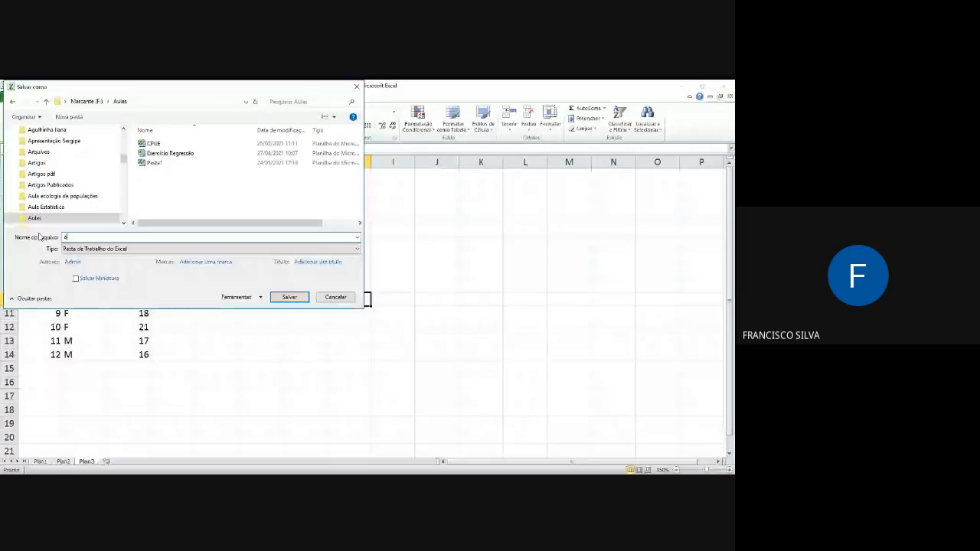
pyautogui.write('A eXCEL')
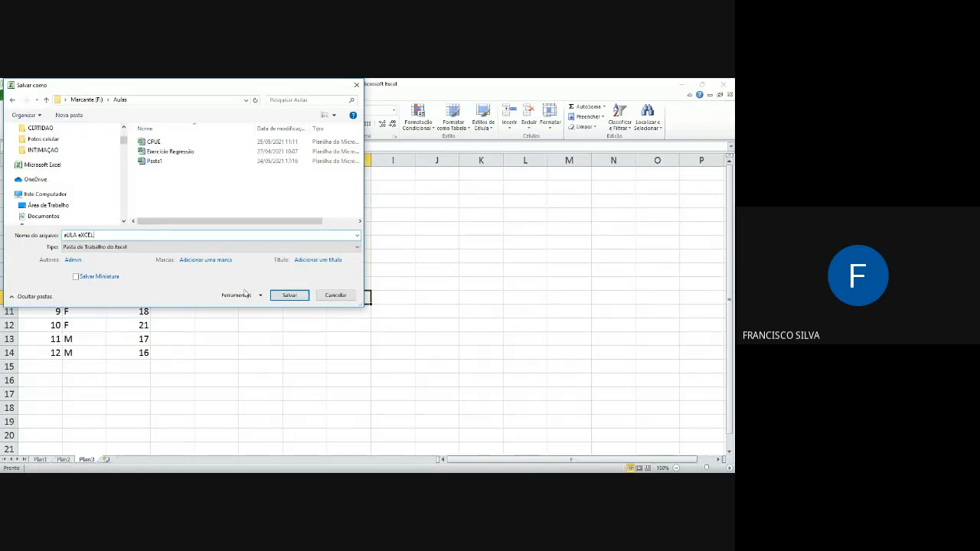
pyautogui.press('BackSpace')
pyautogui.press('BackSpace')
pyautogui.press('BackSpace')
pyautogui.press('BackSpace')
pyautogui.press('BackSpace')
pyautogui.write('Aul')
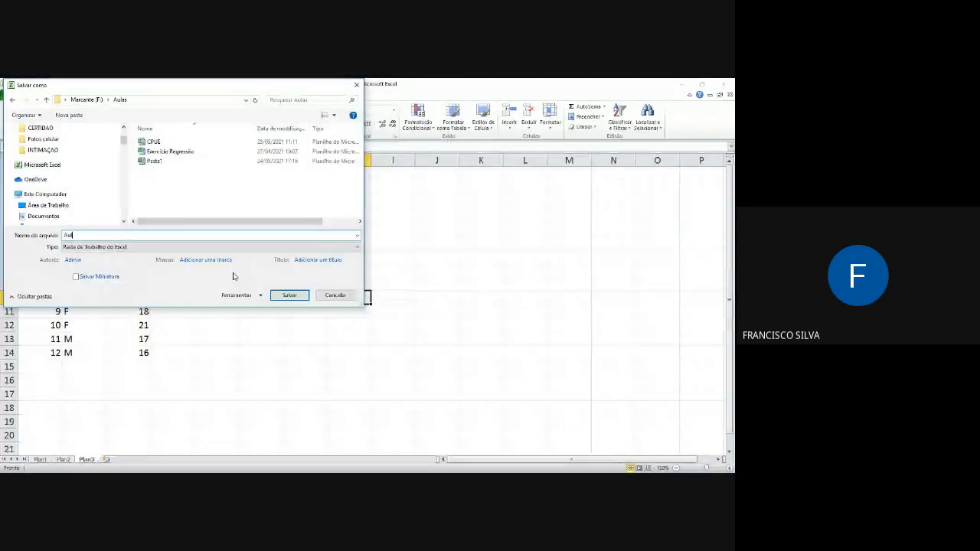
pyautogui.write('a Excel')
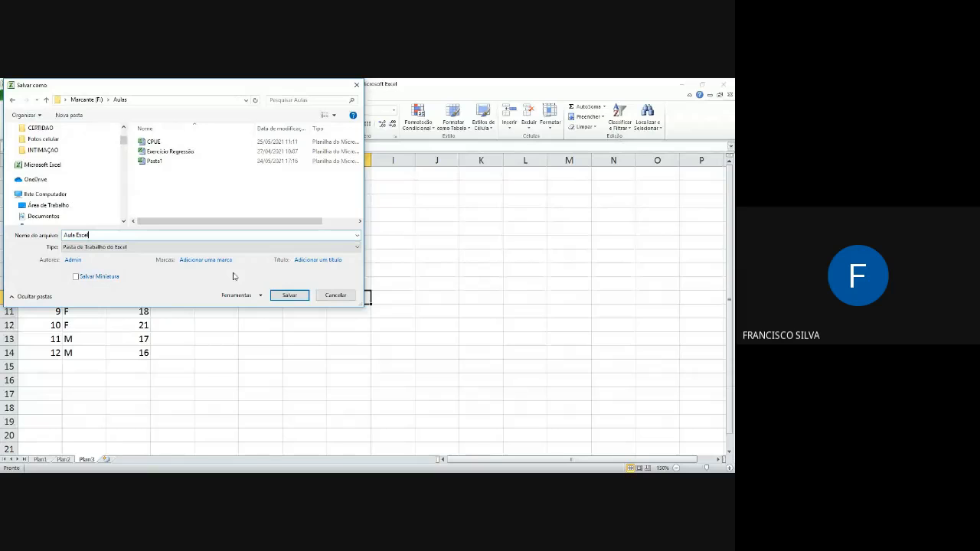
pyautogui.click(288, 295)
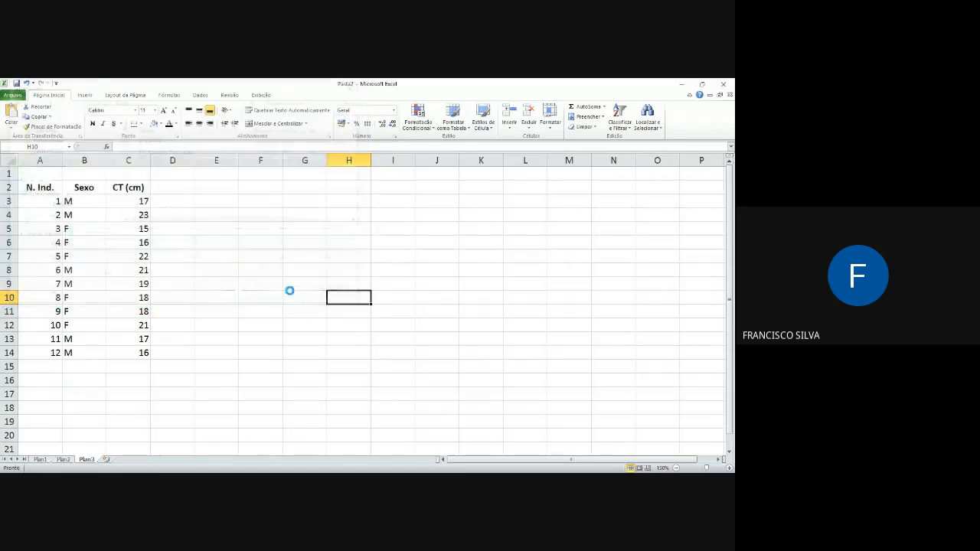
pyautogui.click(183, 224)
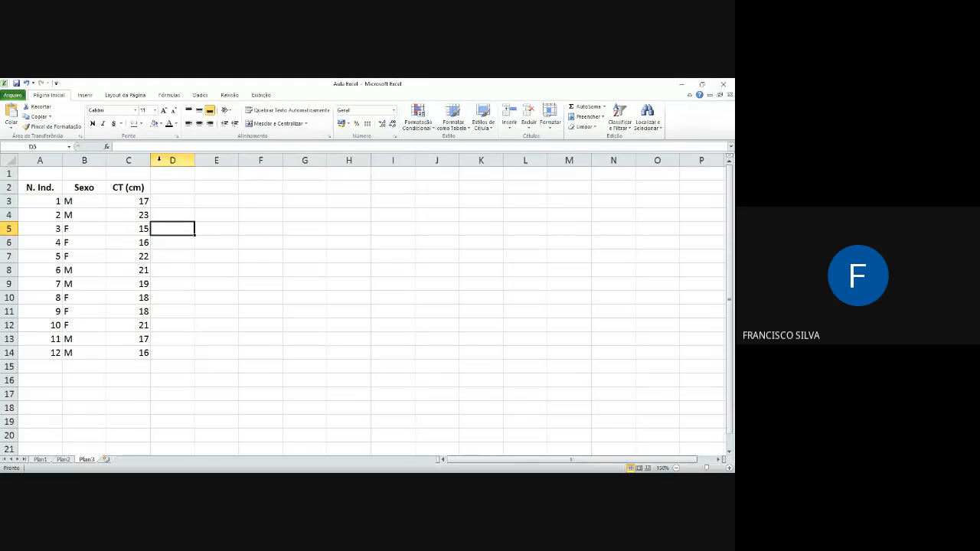
# Step: Sort the whole table A2:C14 by the Sexo column, on values from A to Z
pyautogui.click(46, 187)
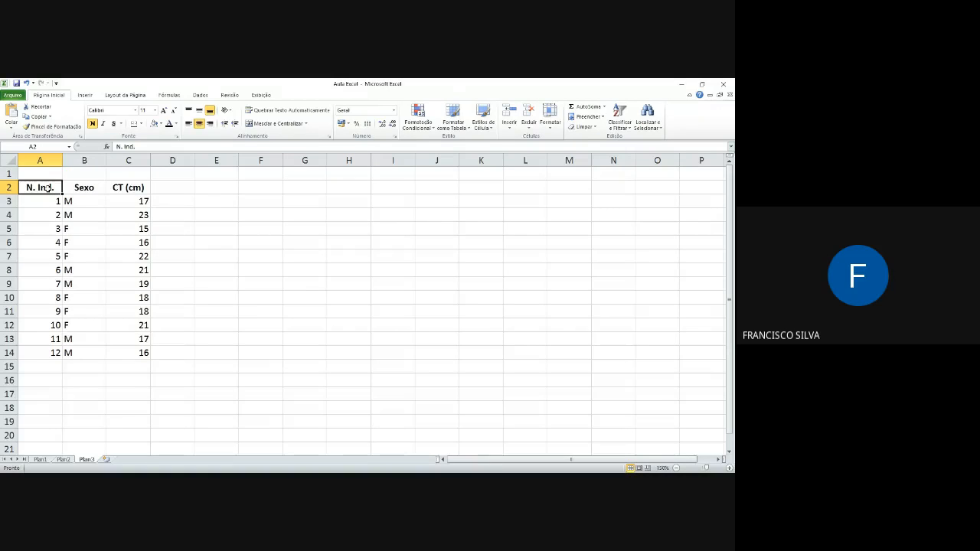
pyautogui.moveTo(47, 188); pyautogui.dragTo(140, 353)
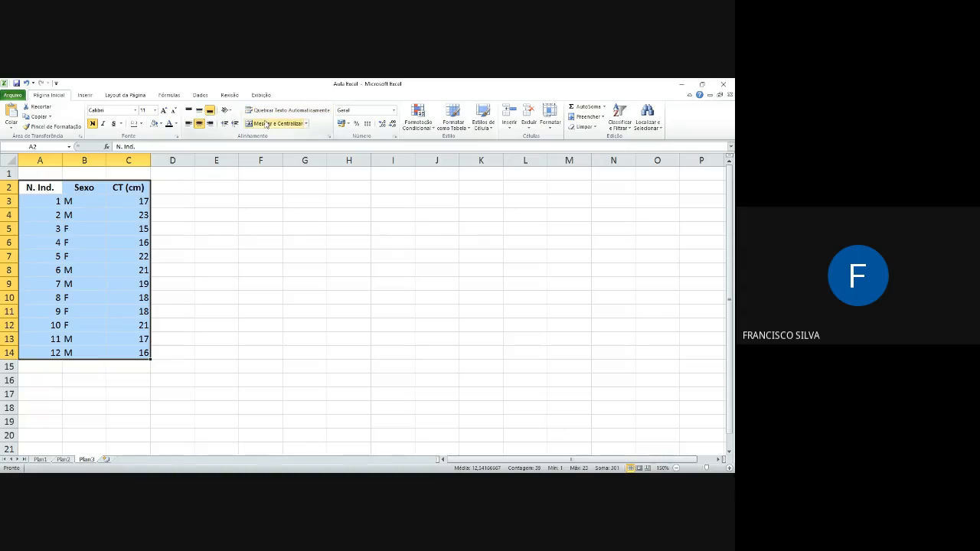
pyautogui.click(85, 95)
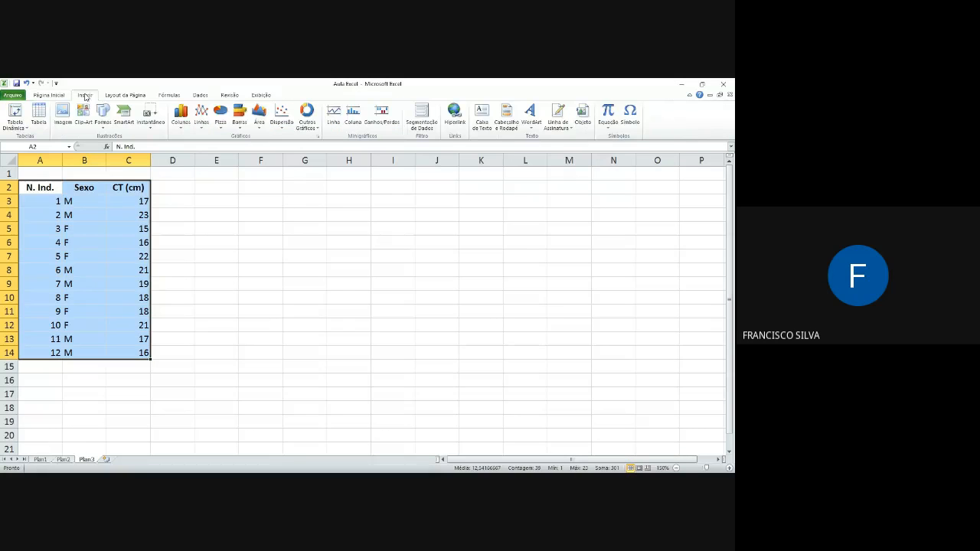
pyautogui.click(48, 95)
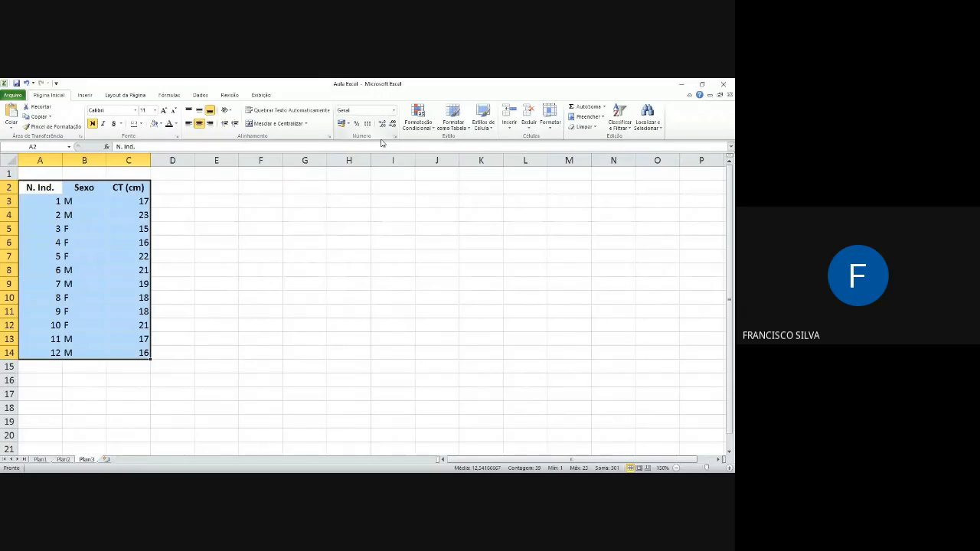
pyautogui.click(201, 95)
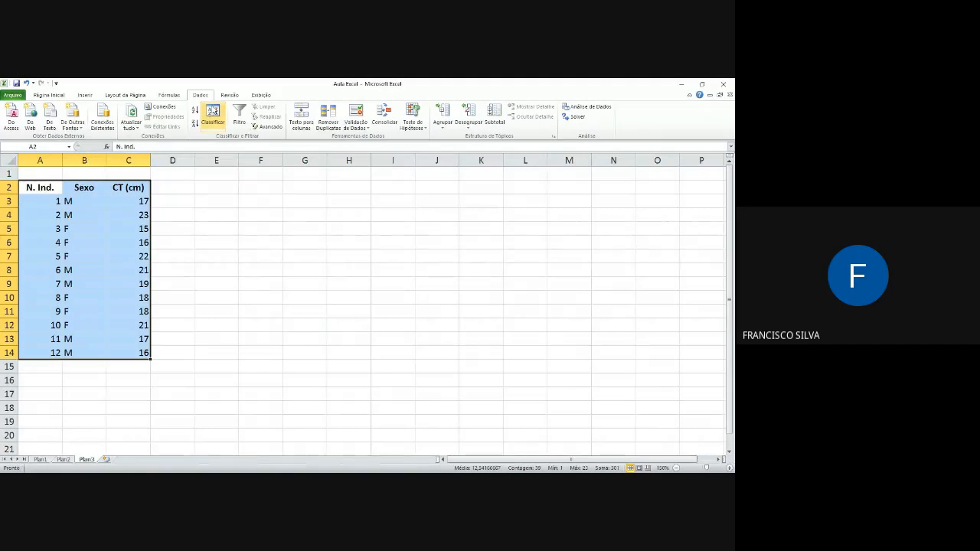
pyautogui.click(212, 121)
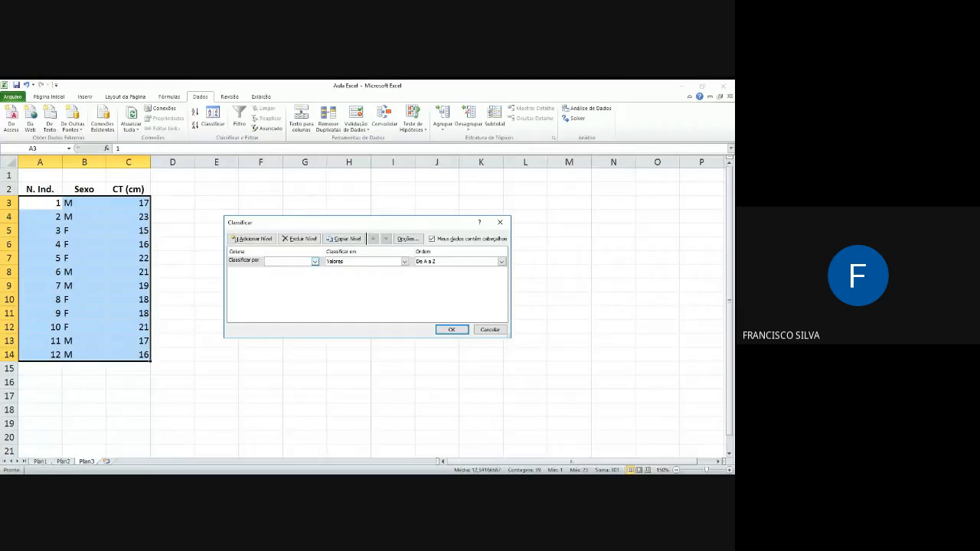
pyautogui.click(315, 262)
pyautogui.click(284, 276)
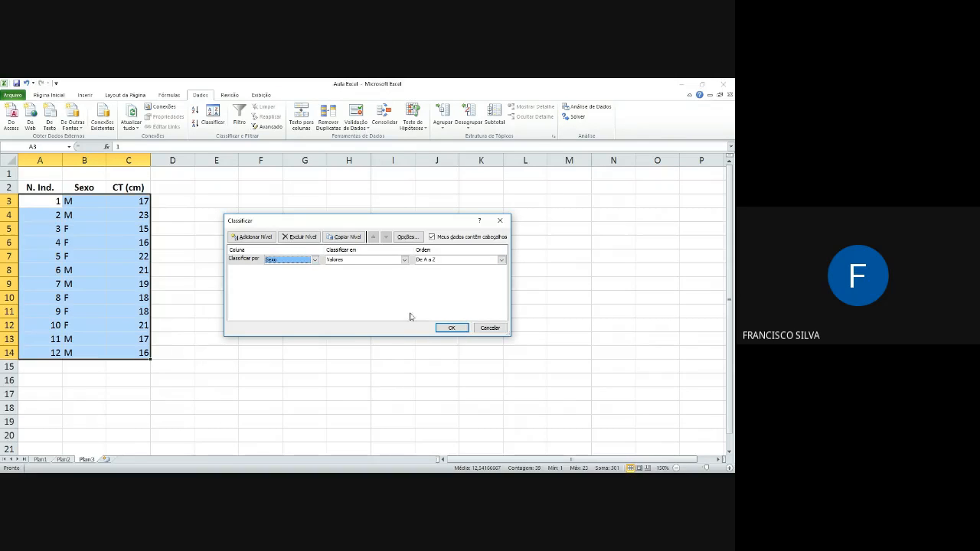
pyautogui.click(440, 328)
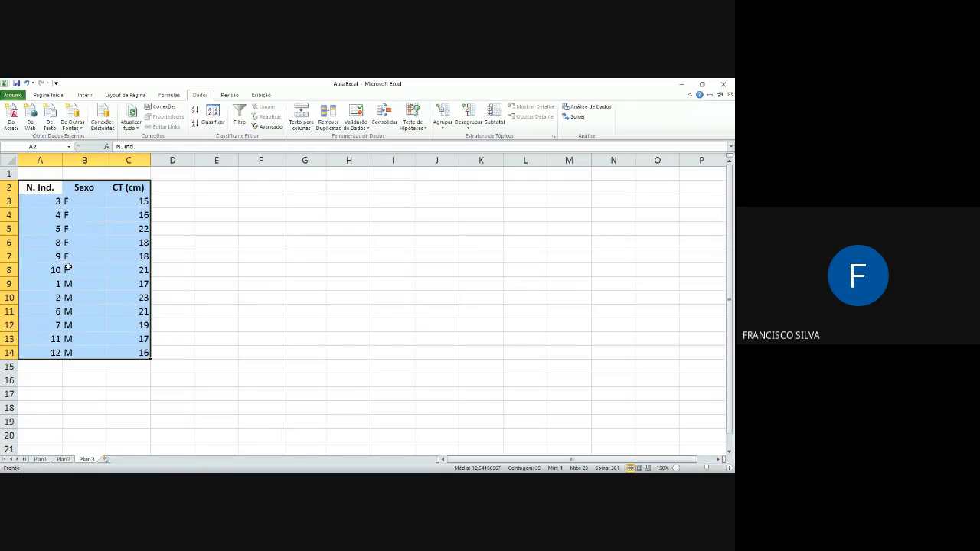
# Step: Check the first sorted row and the table headings, and undo the sort by Sexo
pyautogui.click(59, 200)
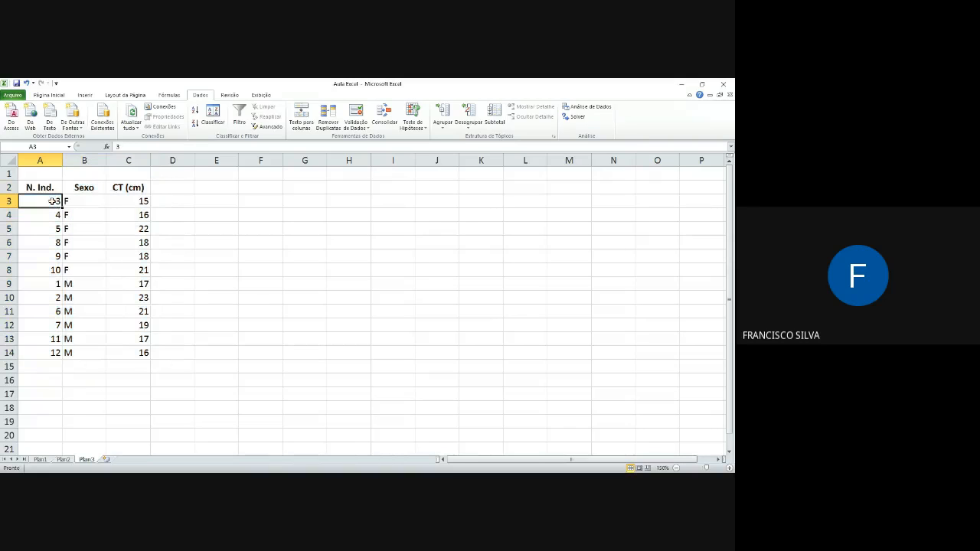
pyautogui.click(145, 202)
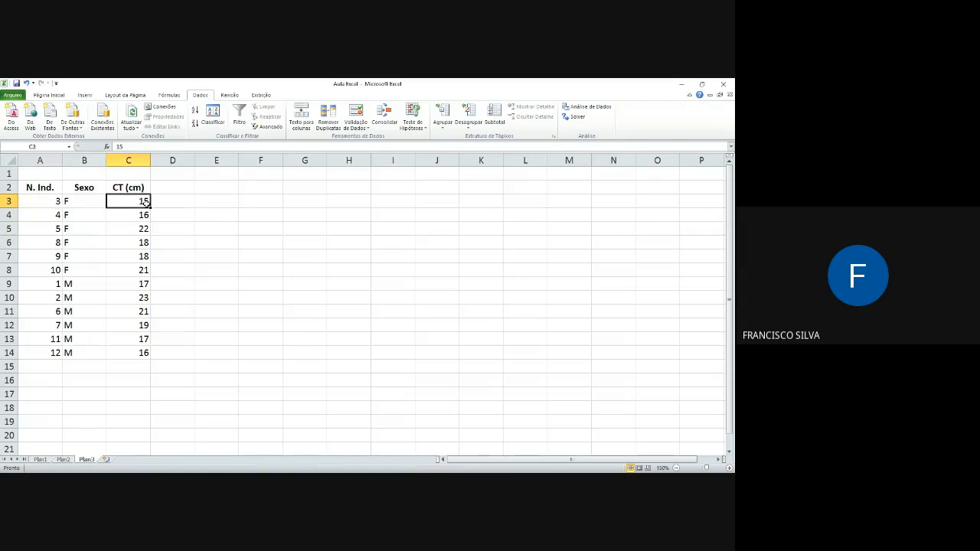
pyautogui.click(71, 200)
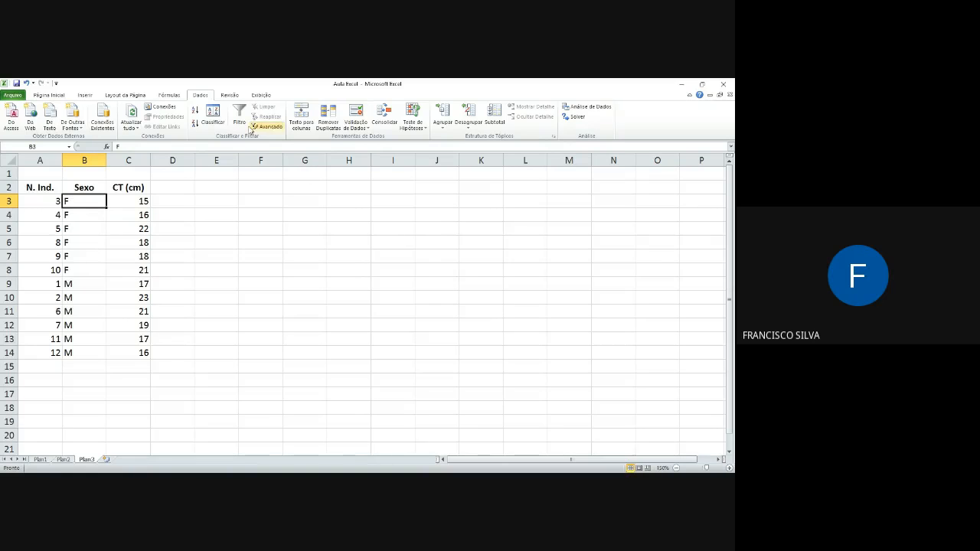
pyautogui.moveTo(40, 189); pyautogui.dragTo(128, 192)
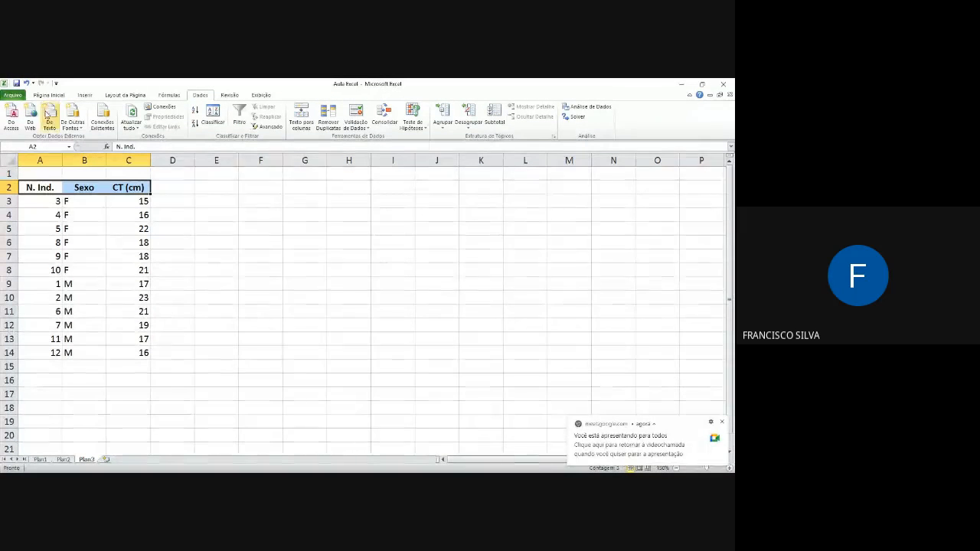
pyautogui.click(27, 83)
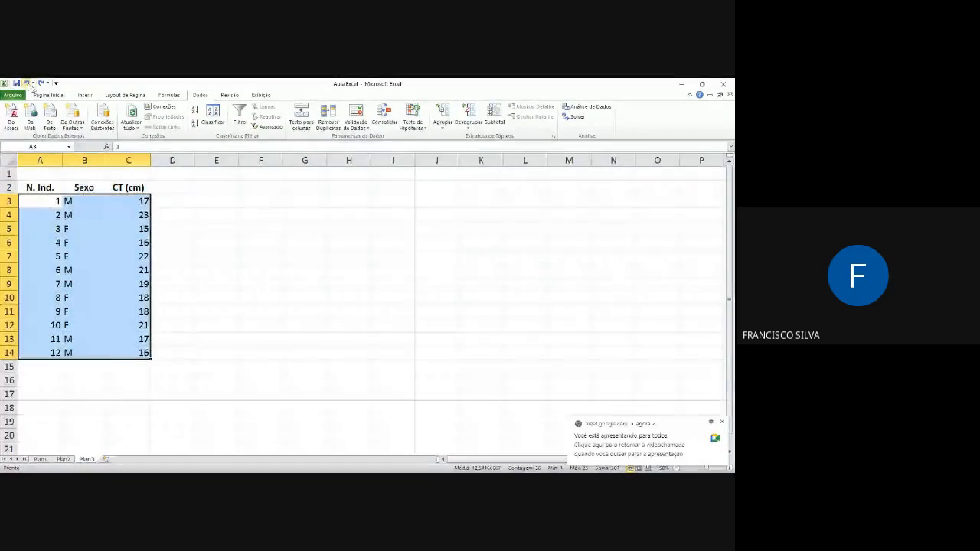
# Step: Check the order of individuals 1 to 12 down the N. Ind. column
pyautogui.click(143, 212)
pyautogui.click(33, 203)
pyautogui.click(34, 219)
pyautogui.click(38, 241)
pyautogui.click(52, 298)
pyautogui.click(55, 325)
pyautogui.click(50, 351)
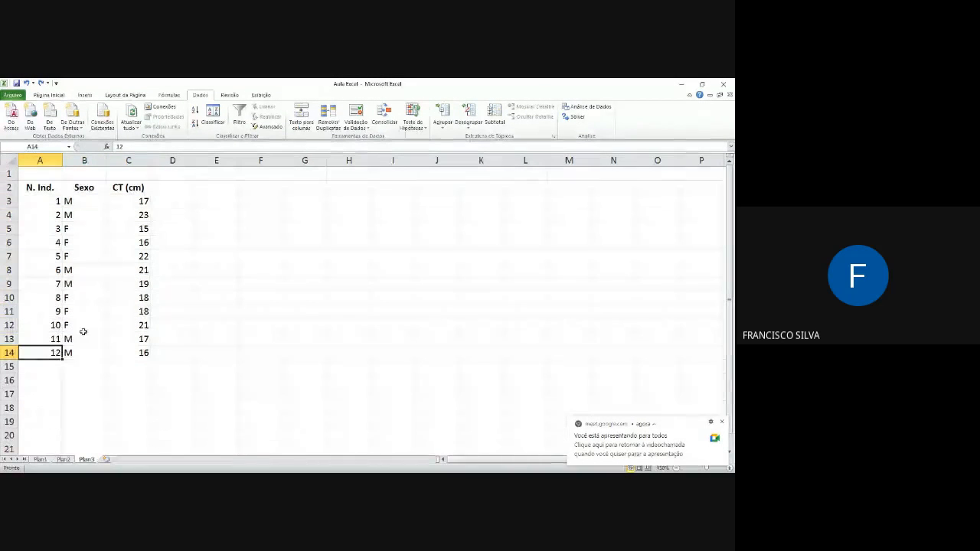
# Step: Sort only the CT (cm) column C2:C14 from smallest to largest, continuing with the current selection instead of expanding it
pyautogui.click(43, 192)
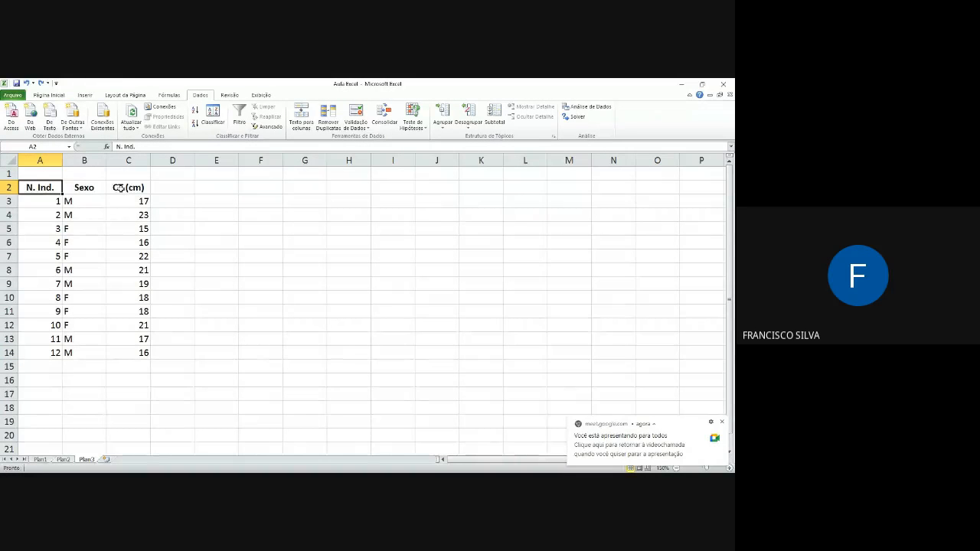
pyautogui.moveTo(131, 190); pyautogui.dragTo(132, 353)
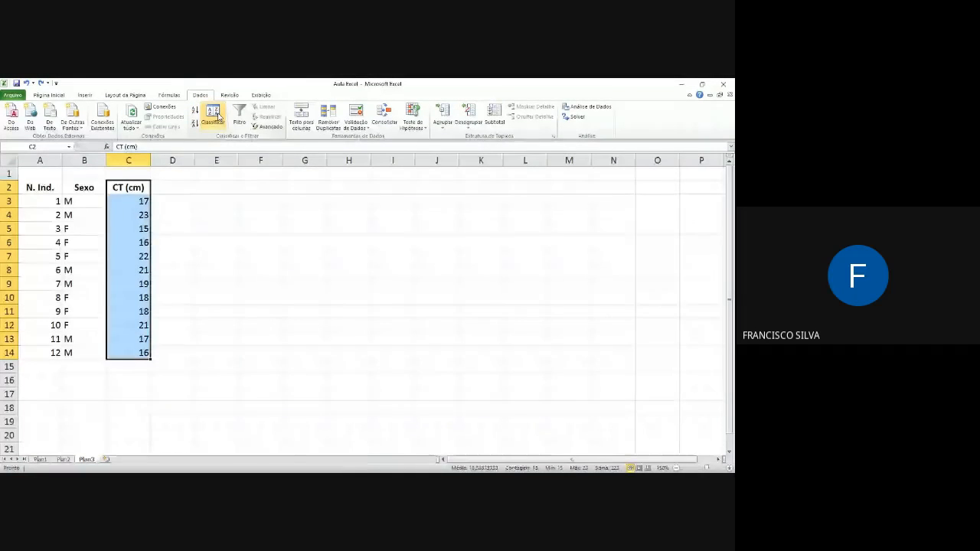
pyautogui.click(217, 116)
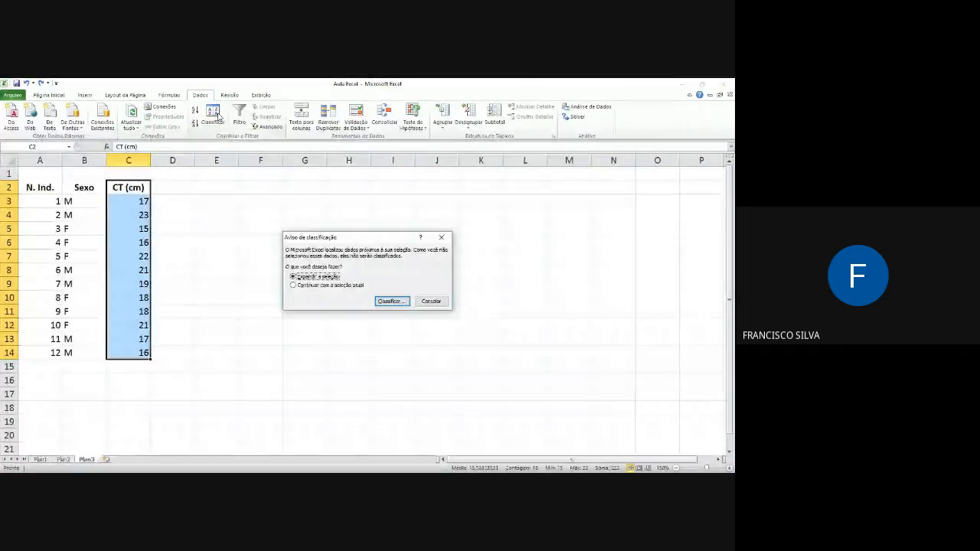
pyautogui.click(336, 287)
pyautogui.click(395, 301)
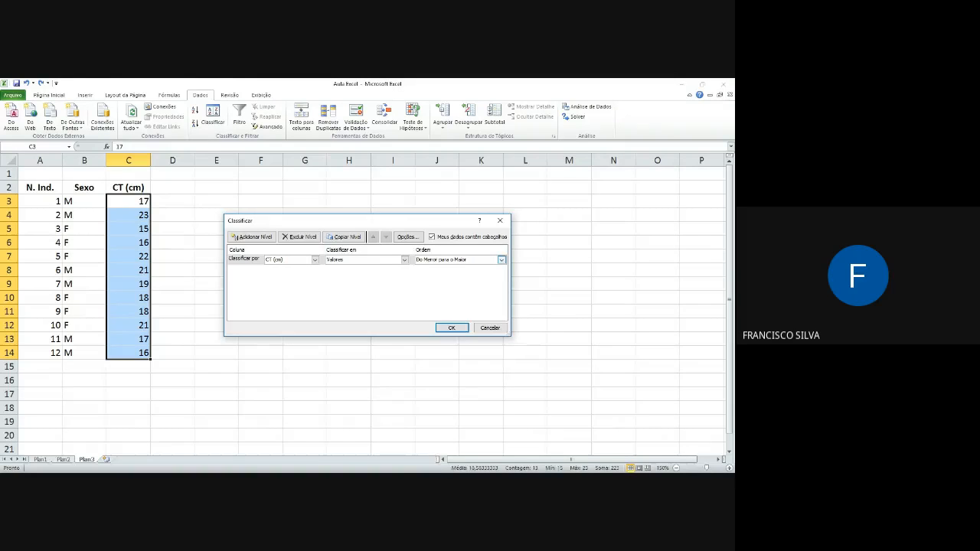
pyautogui.click(459, 269)
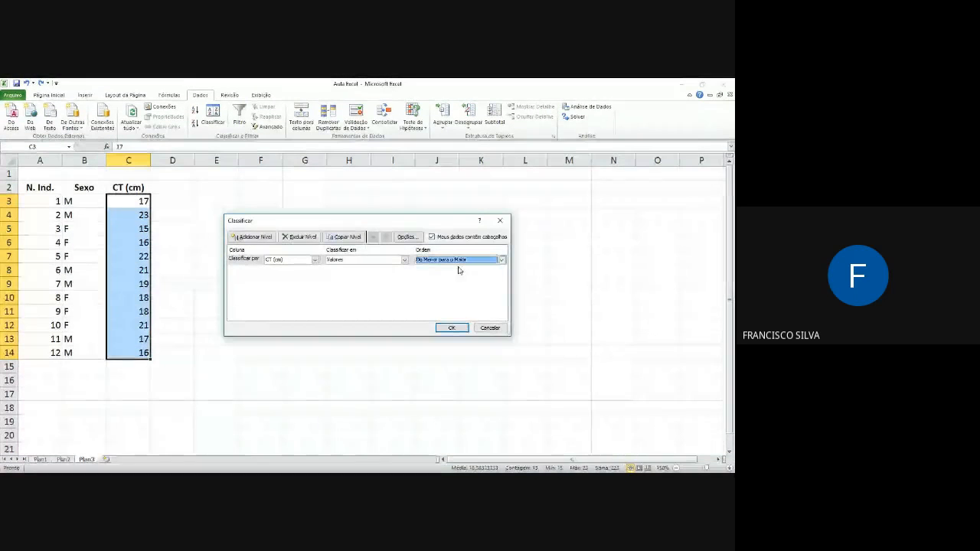
pyautogui.click(451, 328)
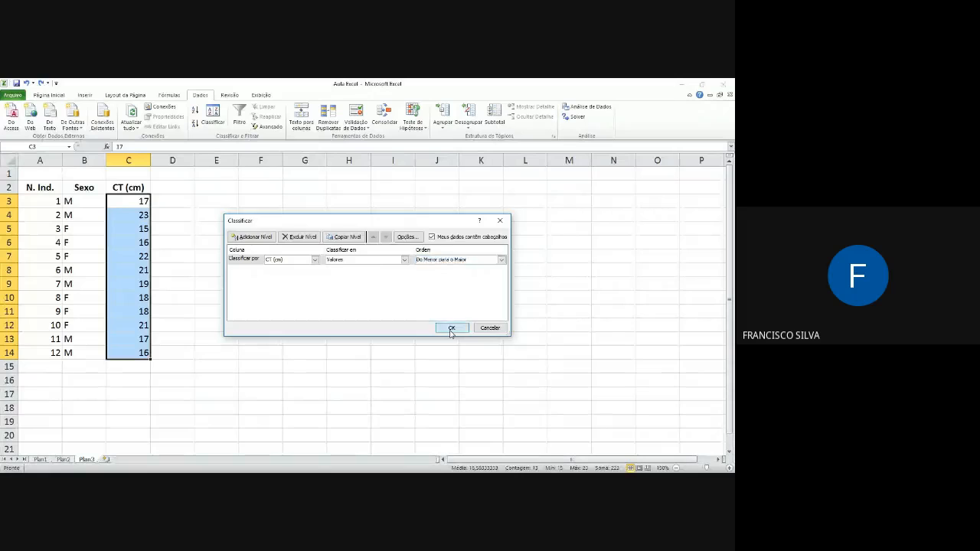
# Step: Check the order of the CT (cm) values down column C against the neighbouring N. Ind. and Sexo columns
pyautogui.click(143, 200)
pyautogui.press('Down')
pyautogui.press('Down')
pyautogui.press('Down')
pyautogui.press('Down')
pyautogui.press('Down')
pyautogui.press('Down')
pyautogui.press('Down')
pyautogui.press('Down')
pyautogui.press('Down')
pyautogui.press('Down')
pyautogui.press('Down')
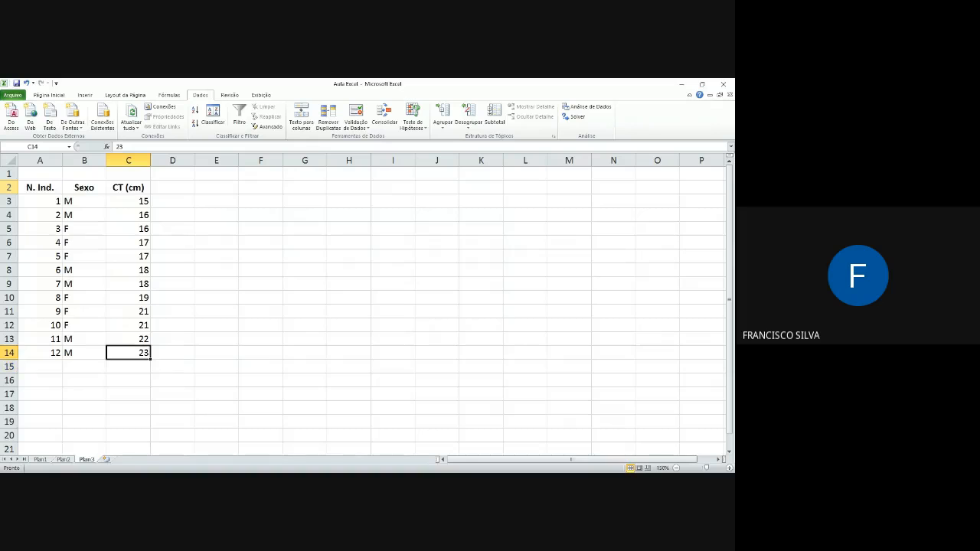
pyautogui.press('Up')
pyautogui.press('Up')
pyautogui.press('Up')
pyautogui.press('Up')
pyautogui.press('Up')
pyautogui.press('Up')
pyautogui.press('Up')
pyautogui.press('Up')
pyautogui.press('Up')
pyautogui.press('Up')
pyautogui.press('Up')
pyautogui.press('Left')
pyautogui.press('Left')
pyautogui.press('Right')
pyautogui.press('Right')
pyautogui.press('Down')
pyautogui.press('Down')
pyautogui.press('Down')
pyautogui.press('Down')
pyautogui.press('Up')
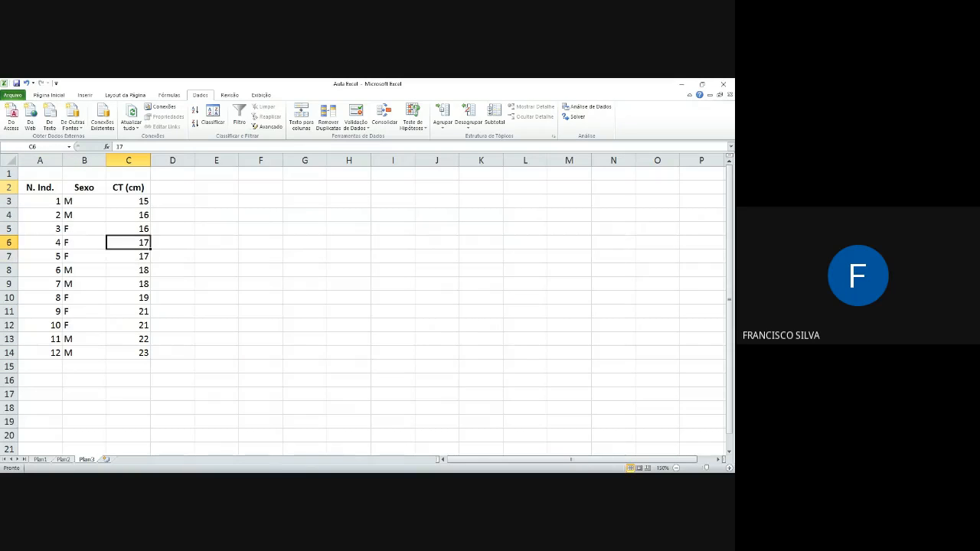
pyautogui.press('Up')
pyautogui.press('Up')
pyautogui.press('Up')
pyautogui.press('Down')
pyautogui.press('Up')
pyautogui.press('Down')
# Step: Compare the first individuals' numbers and Sexo entries with their CT values, and undo the sort of the CT (cm) column
pyautogui.press('Down')
pyautogui.press('Down')
pyautogui.press('Down')
pyautogui.press('Down')
pyautogui.press('Down')
pyautogui.press('Up')
pyautogui.press('Up')
pyautogui.press('Up')
pyautogui.press('Up')
pyautogui.press('Up')
pyautogui.press('Up')
pyautogui.press('Up')
pyautogui.press('Left')
pyautogui.press('Down')
pyautogui.press('Left')
pyautogui.press('Down')
pyautogui.press('Right')
pyautogui.press('Down')
pyautogui.press('Left')
pyautogui.press('Right')
pyautogui.press('Down')
pyautogui.press('Left')
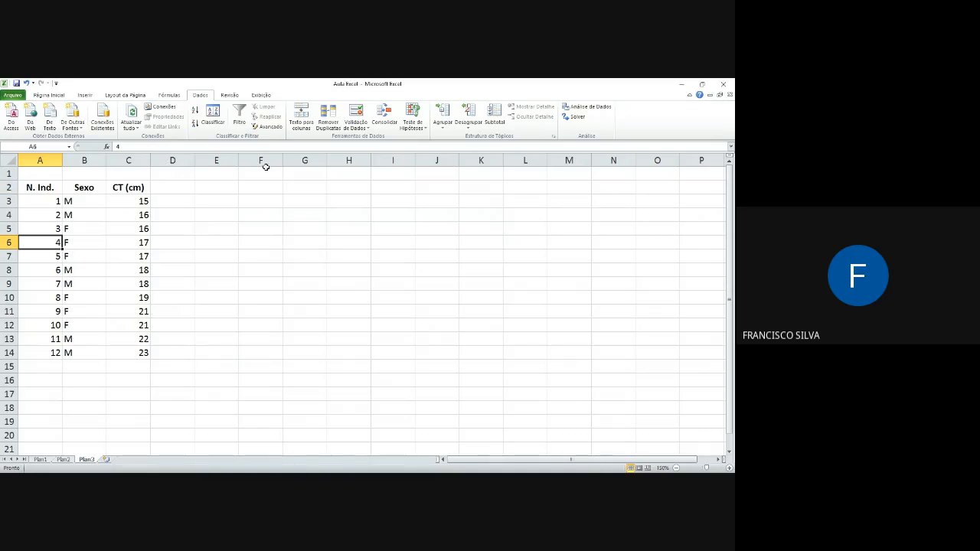
pyautogui.click(29, 84)
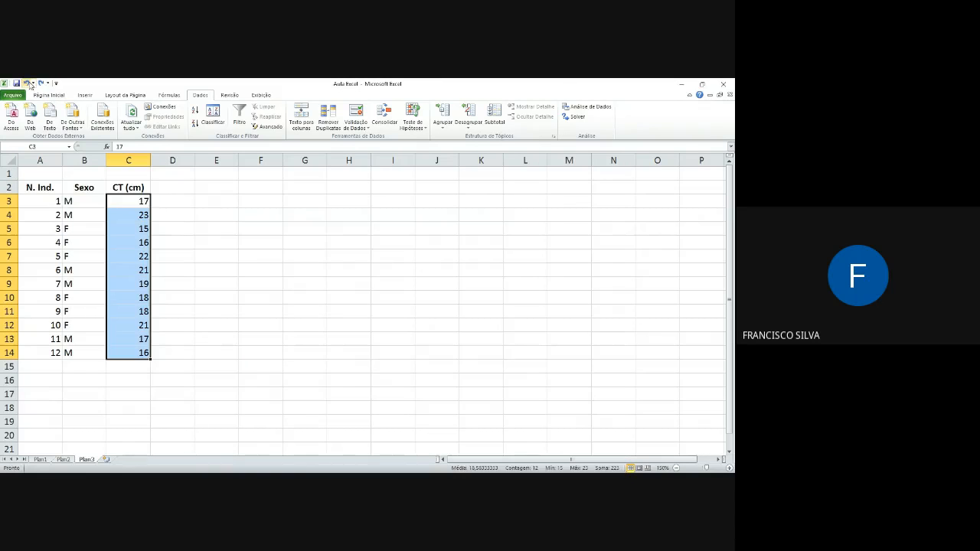
# Step: Sort the whole table A2:C14 by the CT (cm) column, on values from smallest to largest
pyautogui.moveTo(48, 188); pyautogui.dragTo(141, 350)
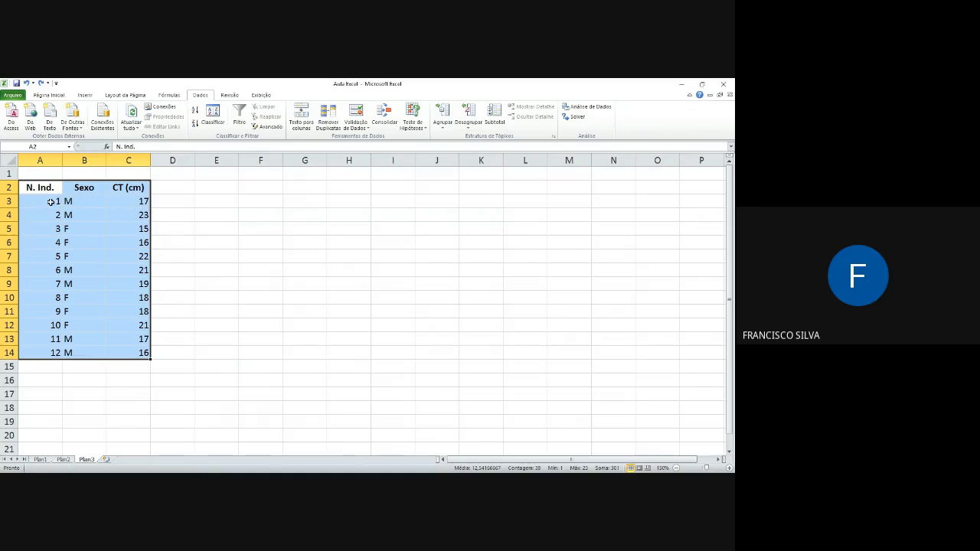
pyautogui.click(208, 119)
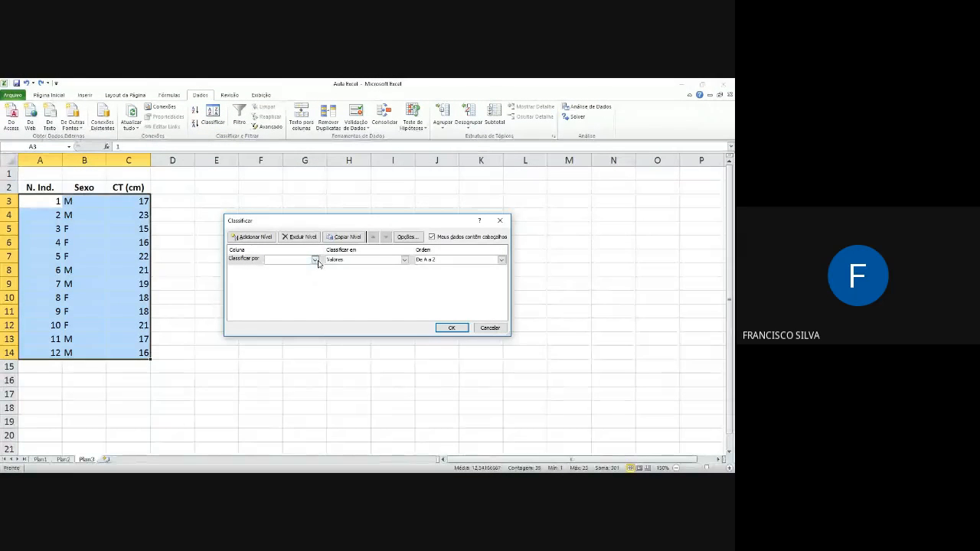
pyautogui.click(286, 266)
pyautogui.click(285, 283)
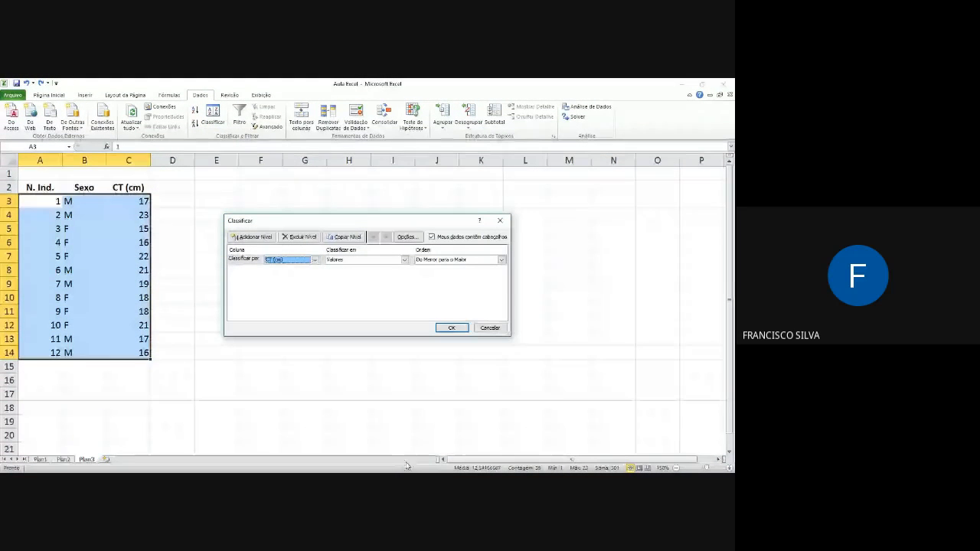
pyautogui.click(451, 327)
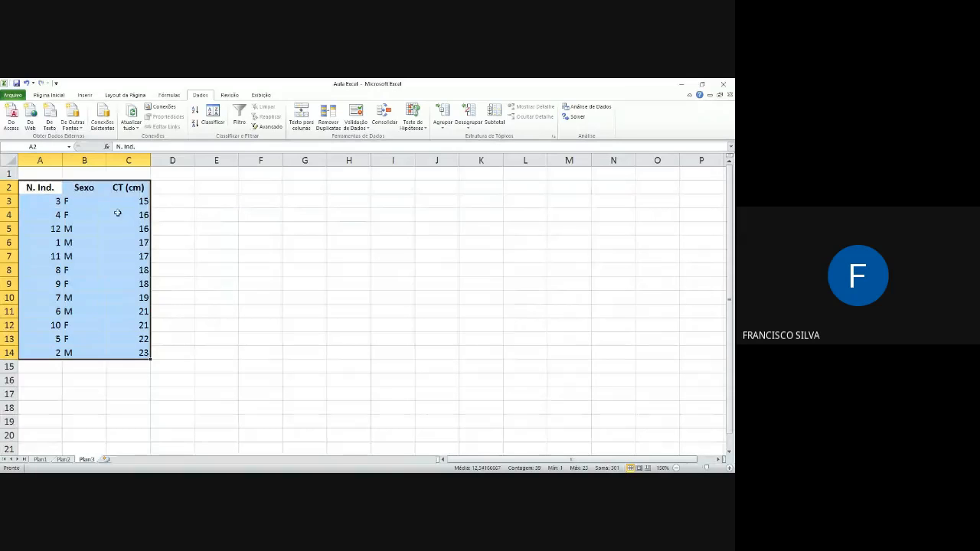
# Step: Check that each individual's number, Sexo and CT value stay together in the sorted rows, down to row 14
pyautogui.click(49, 241)
pyautogui.press('Right')
pyautogui.press('Right')
pyautogui.press('Left')
pyautogui.press('Right')
pyautogui.press('Up')
pyautogui.press('Up')
pyautogui.press('Up')
pyautogui.press('Down')
pyautogui.press('Down')
pyautogui.press('Down')
pyautogui.press('Down')
pyautogui.press('Down')
pyautogui.press('Down')
pyautogui.press('Down')
pyautogui.press('Down')
pyautogui.press('Down')
pyautogui.press('Down')
pyautogui.press('Down')
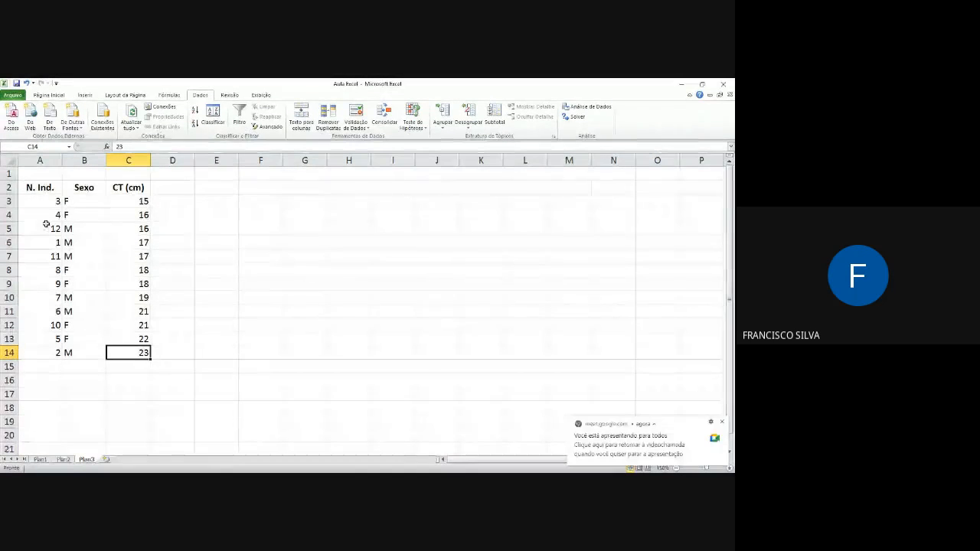
# Step: Sort the table A2:C14 on two levels: by Sexo from A to Z, then by CT (cm) from smallest to largest
pyautogui.click(47, 189)
pyautogui.moveTo(47, 189); pyautogui.dragTo(145, 352)
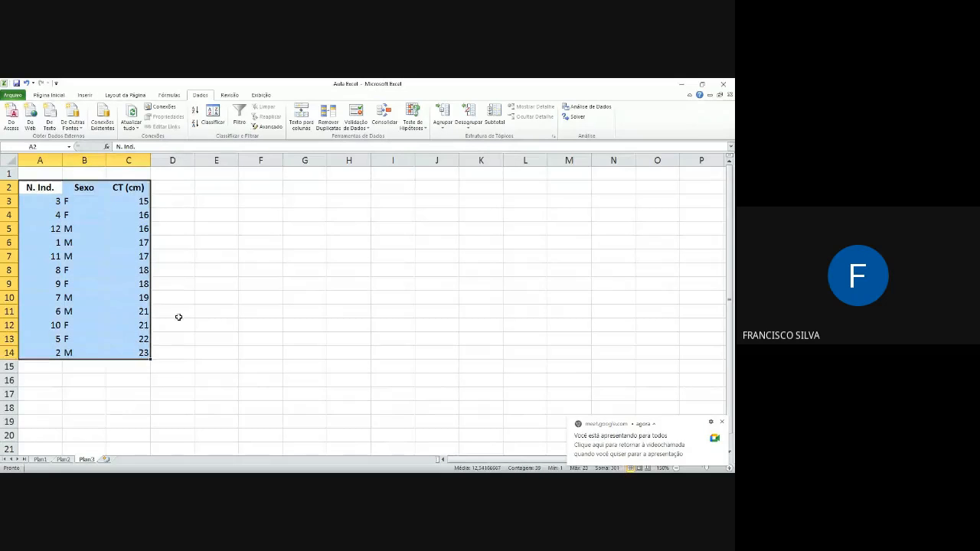
pyautogui.click(212, 123)
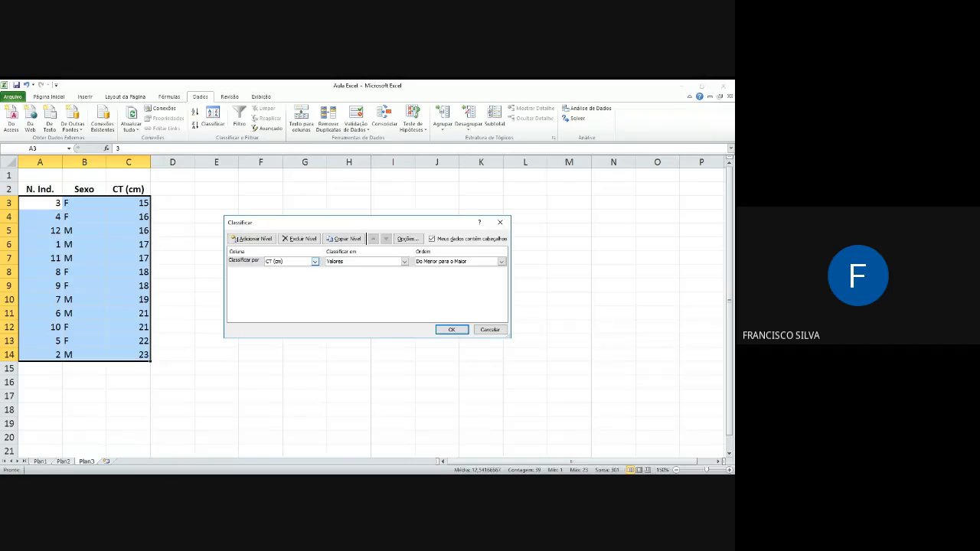
pyautogui.click(289, 269)
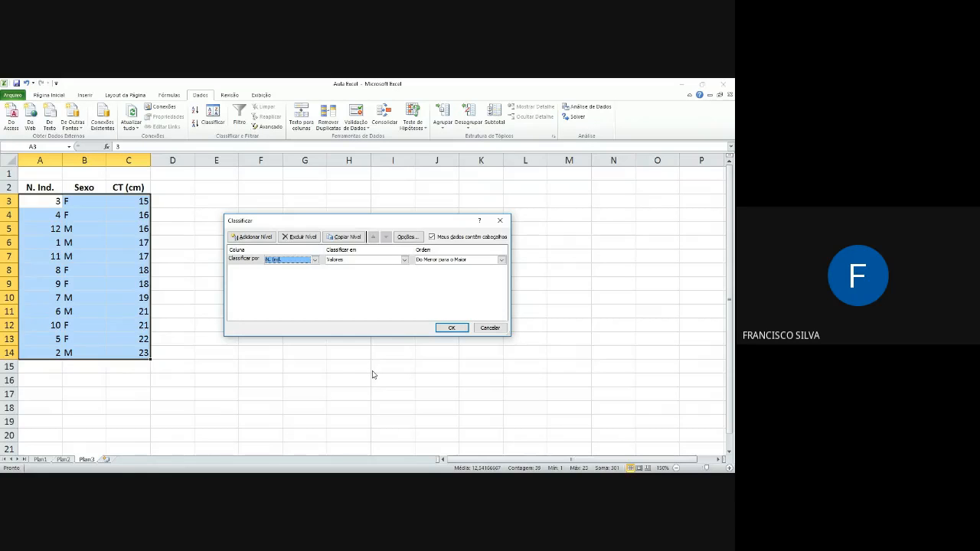
pyautogui.click(254, 237)
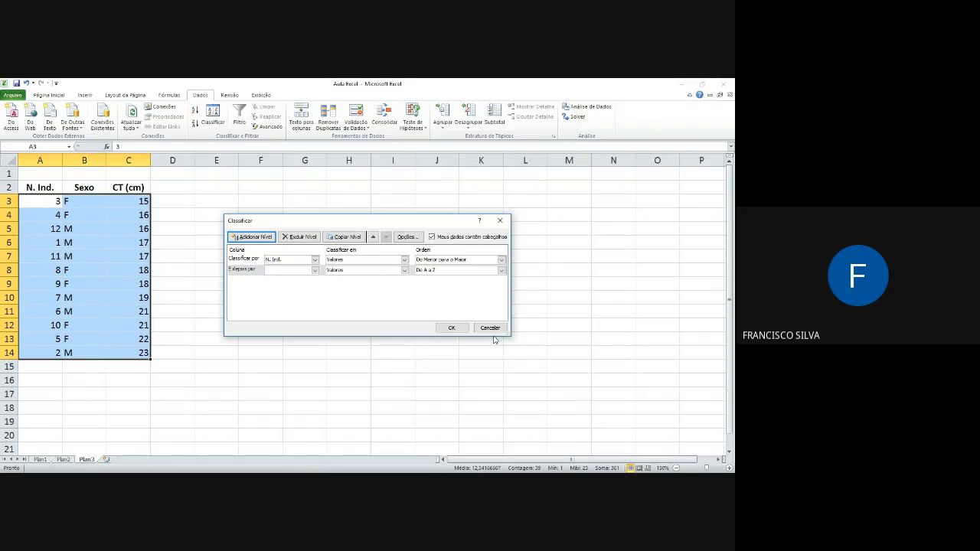
pyautogui.click(315, 261)
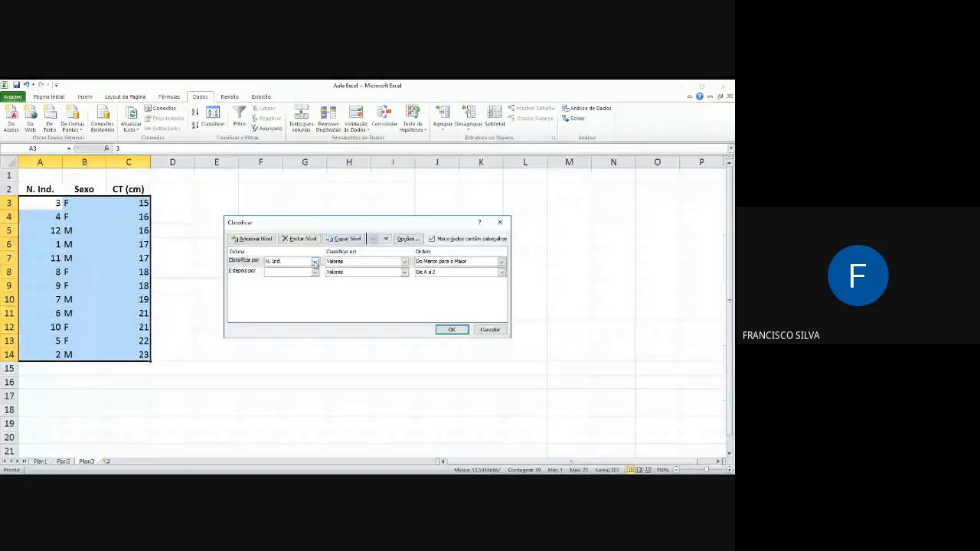
pyautogui.click(275, 277)
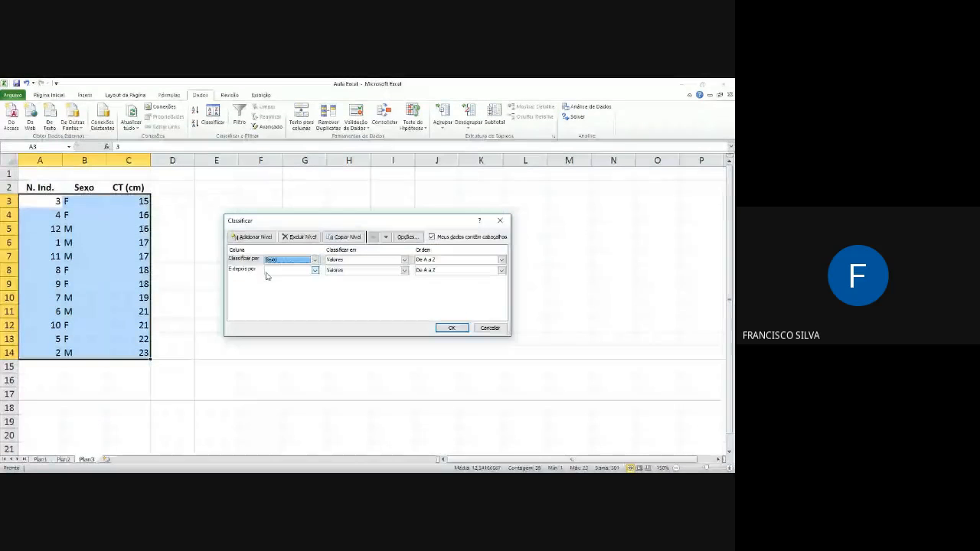
pyautogui.click(316, 271)
pyautogui.click(281, 293)
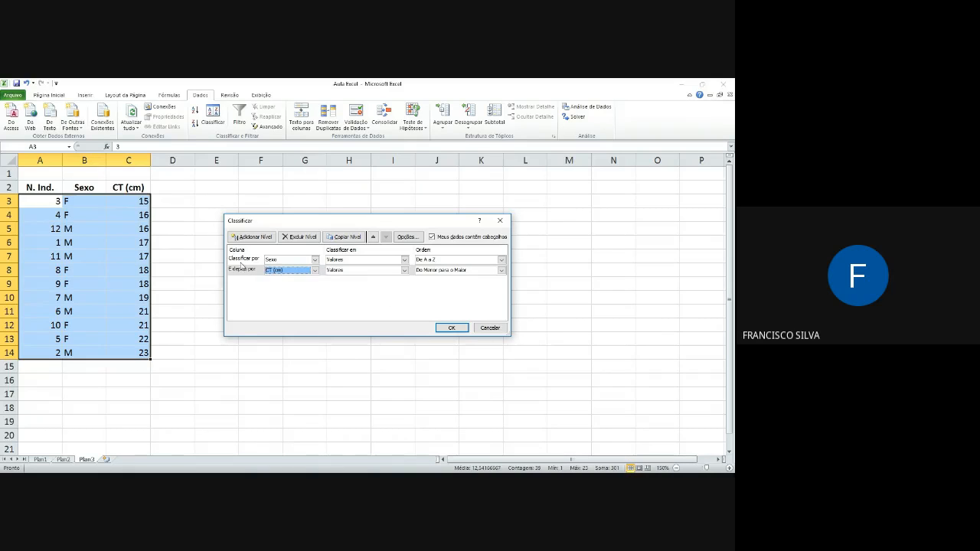
pyautogui.click(452, 328)
# Step: Check the order of the CT (cm) values within the F rows and within the M rows
pyautogui.click(68, 202)
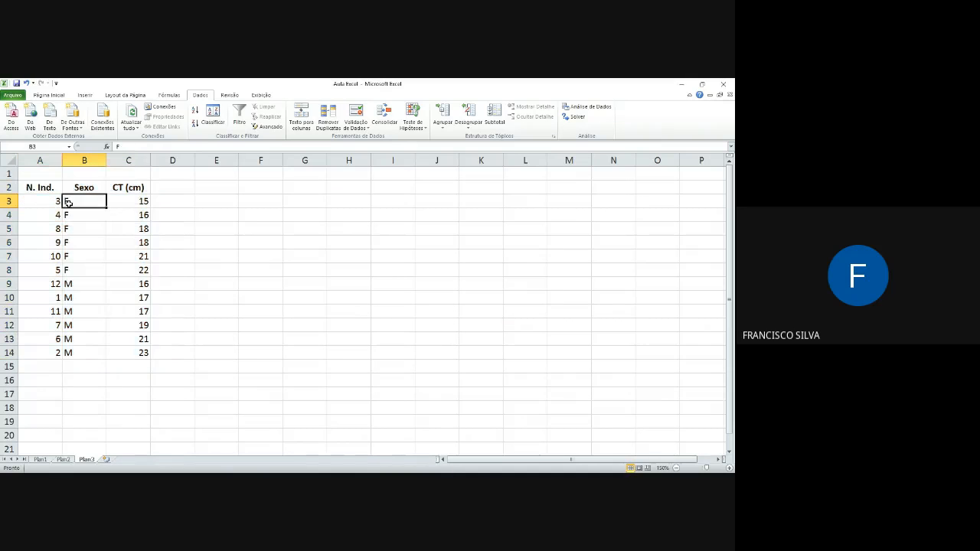
pyautogui.press('Right')
pyautogui.press('Down')
pyautogui.press('Down')
pyautogui.press('Down')
pyautogui.press('Down')
pyautogui.press('Down')
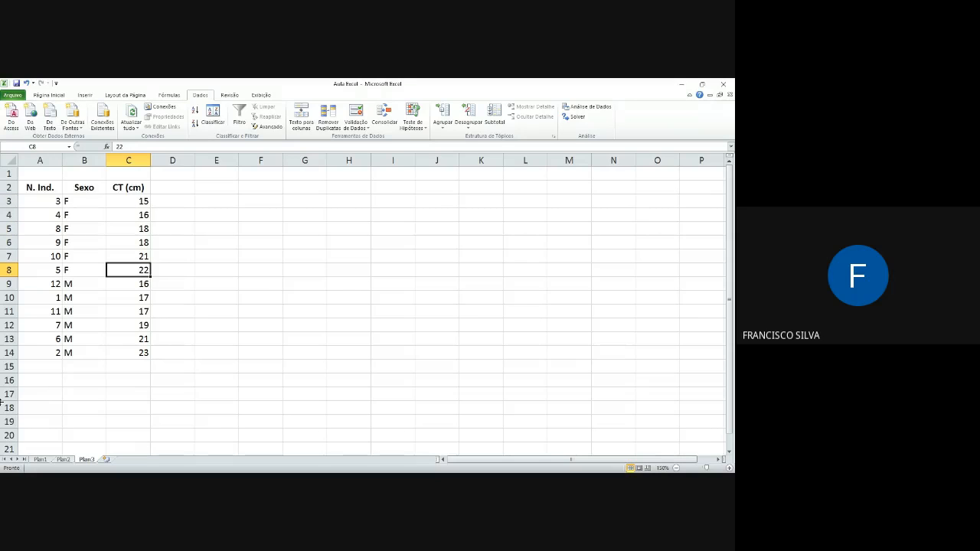
pyautogui.press('Left')
pyautogui.press('Down')
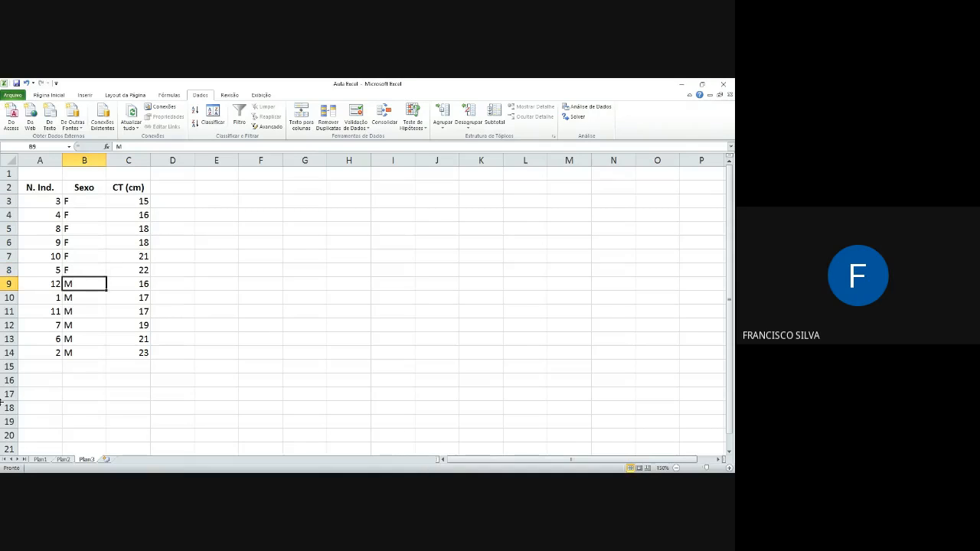
pyautogui.press('Right')
pyautogui.press('Down')
pyautogui.press('Down')
pyautogui.press('Down')
pyautogui.press('Down')
pyautogui.press('Down')
pyautogui.press('Down')
pyautogui.press('Up')
pyautogui.press('Up')
pyautogui.press('Up')
pyautogui.press('Up')
pyautogui.press('Up')
pyautogui.press('Up')
pyautogui.press('Left')
pyautogui.press('Up')
pyautogui.press('Up')
pyautogui.press('Up')
pyautogui.press('Up')
pyautogui.press('Right')
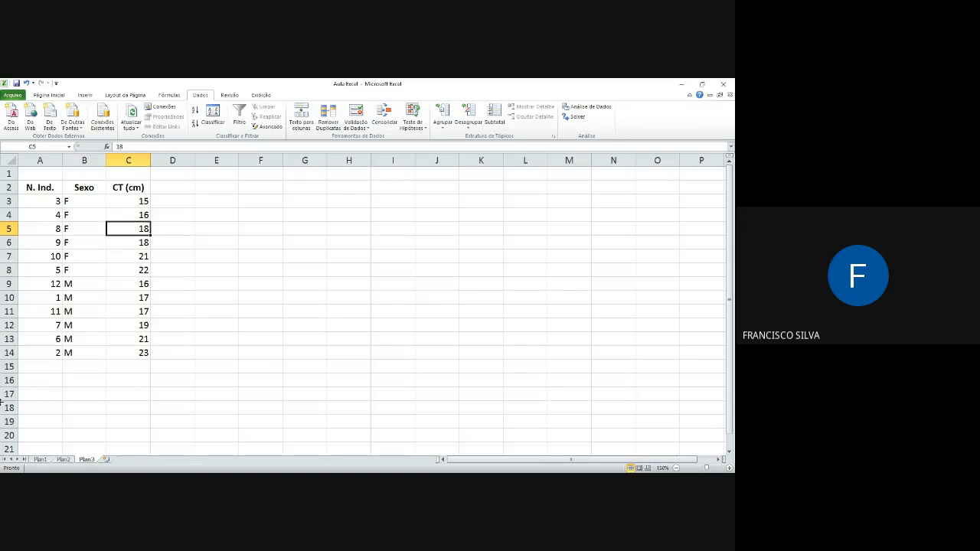
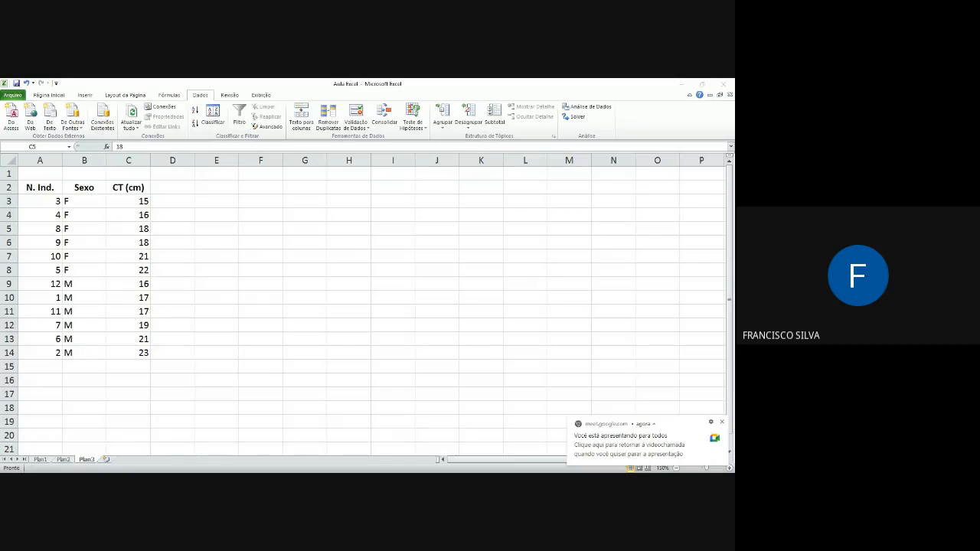
# Step: Sort the table A2:C14 by N. Ind. alone, removing the CT (cm) sort level
pyautogui.click(39, 188)
pyautogui.moveTo(31, 187); pyautogui.dragTo(138, 352)
pyautogui.click(212, 115)
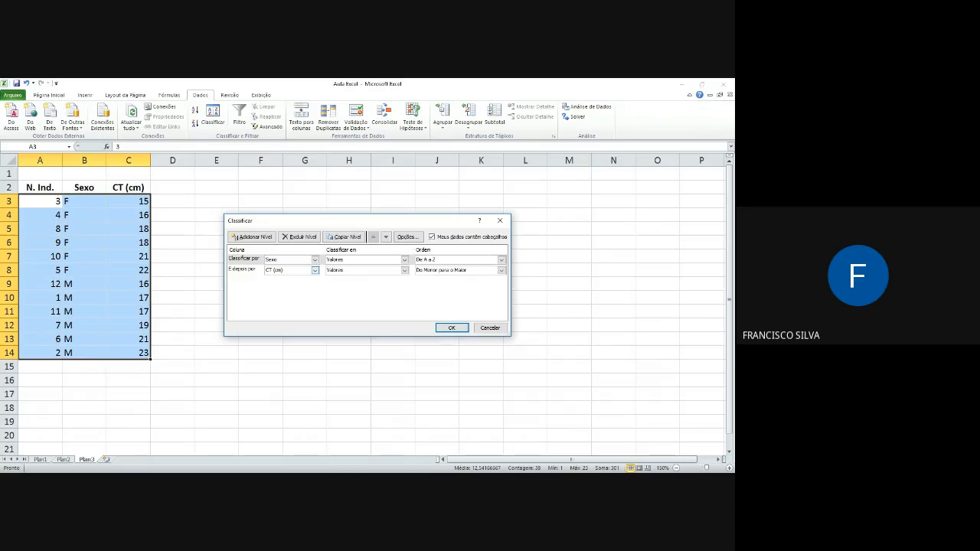
pyautogui.click(243, 269)
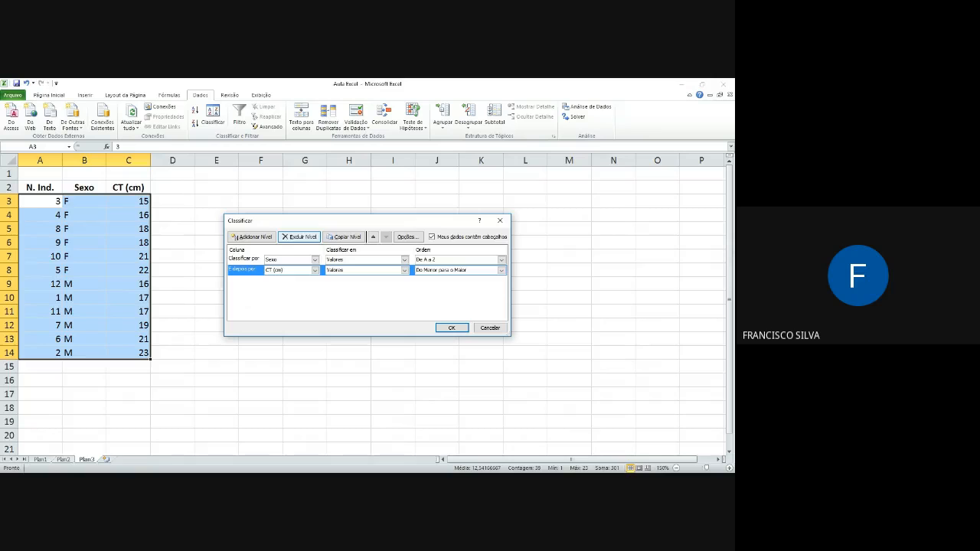
pyautogui.click(298, 237)
pyautogui.click(314, 260)
pyautogui.click(291, 269)
pyautogui.click(452, 327)
pyautogui.click(120, 234)
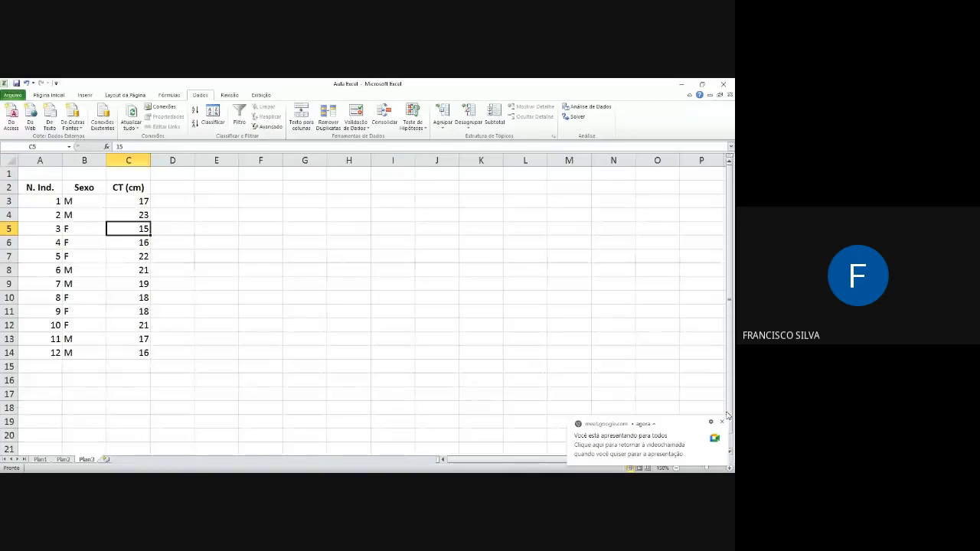
# Step: Review the status bar customization options, switching Contagem off and on again
pyautogui.rightClick(599, 467)
pyautogui.click(489, 379)
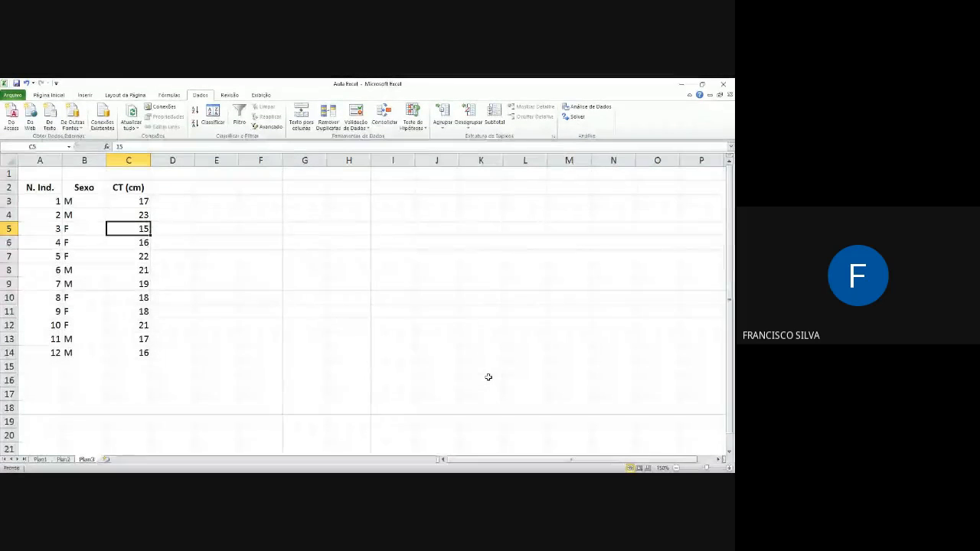
pyautogui.rightClick(592, 470)
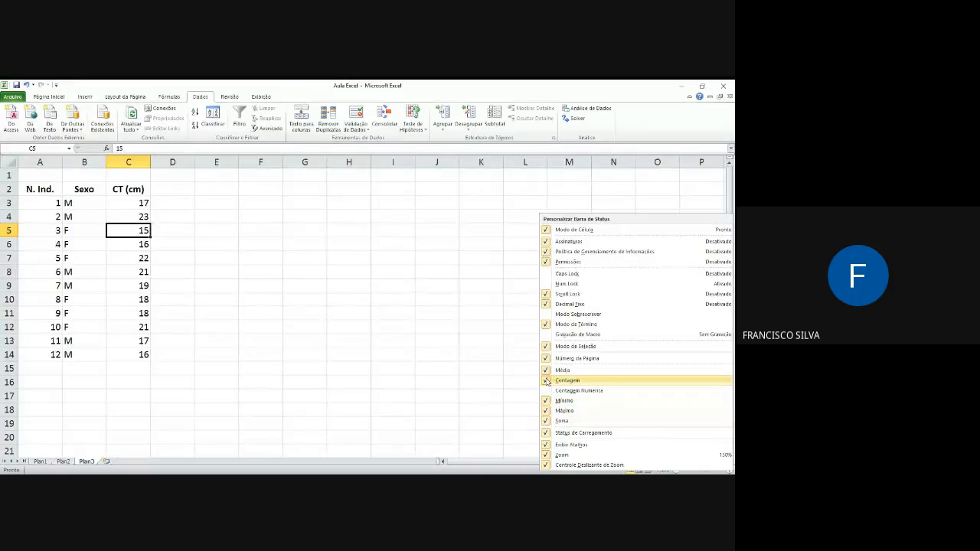
pyautogui.click(547, 380)
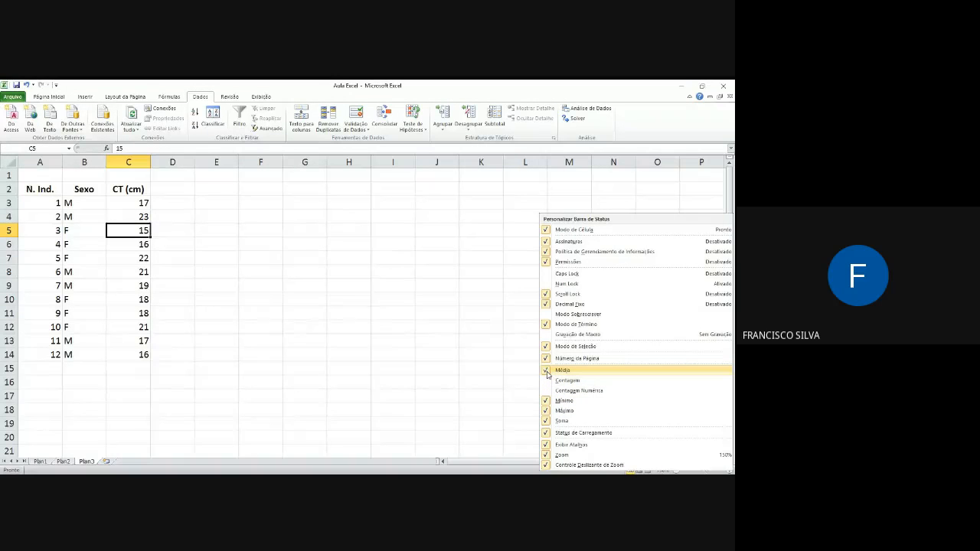
pyautogui.click(548, 381)
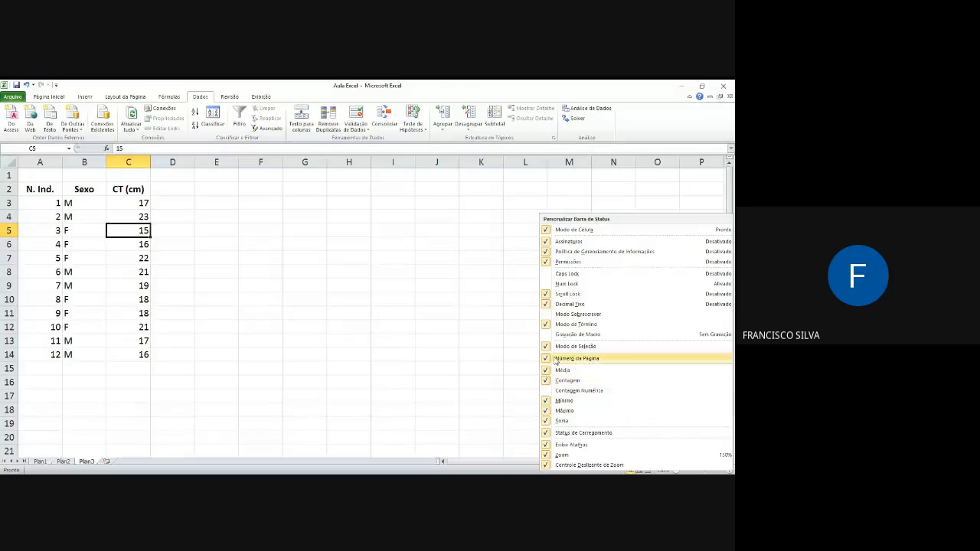
pyautogui.click(528, 374)
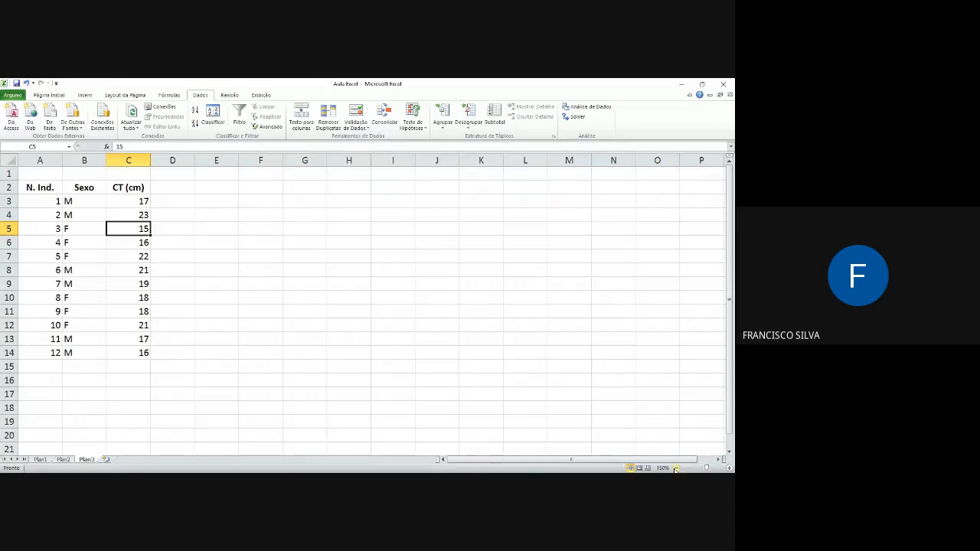
pyautogui.rightClick(602, 471)
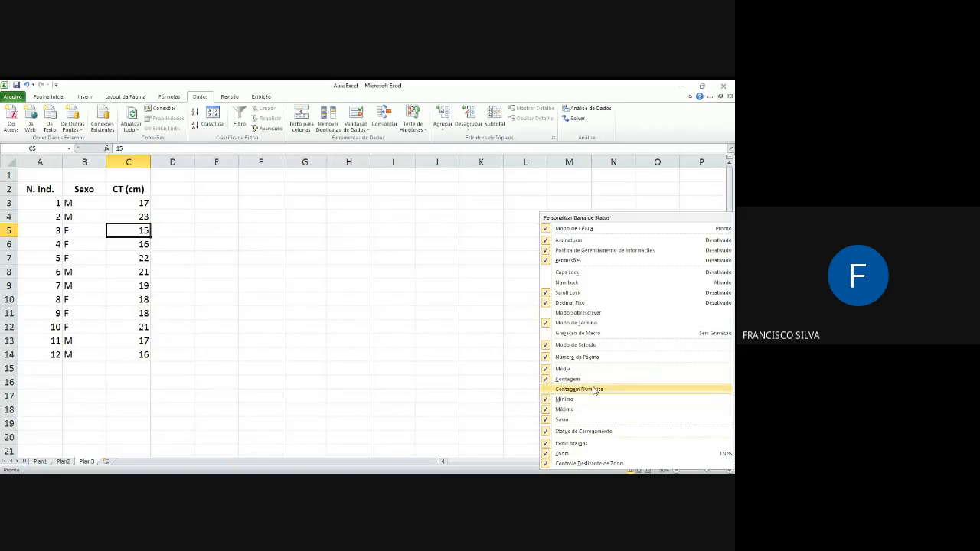
pyautogui.click(525, 401)
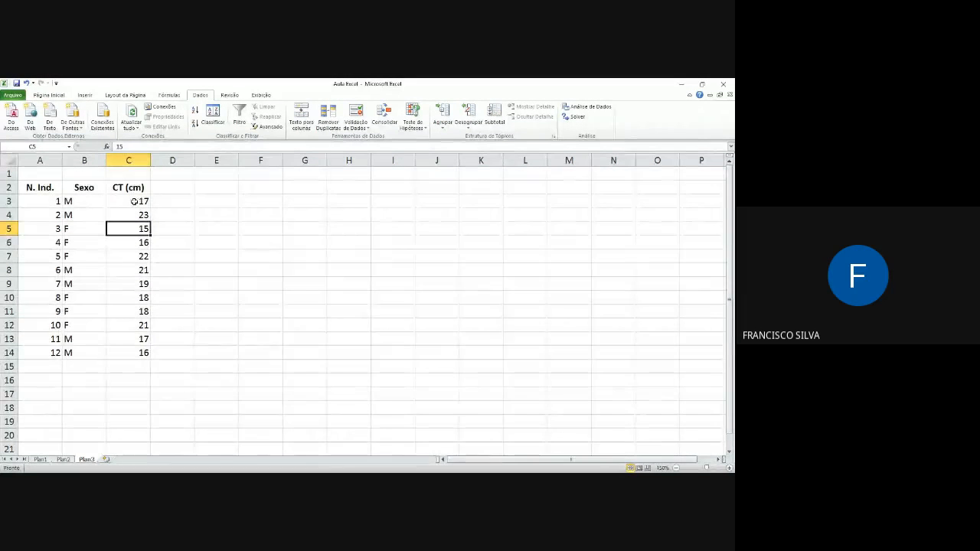
# Step: Read the average, count, minimum, maximum and sum of the CT (cm) values in C3:C14 from the status bar
pyautogui.moveTo(136, 201); pyautogui.dragTo(140, 352)
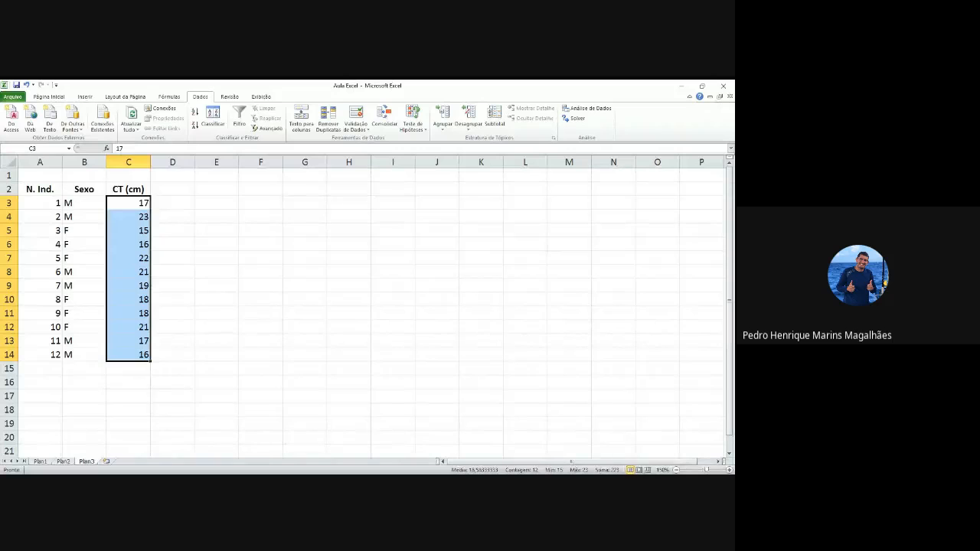
pyautogui.click(570, 380)
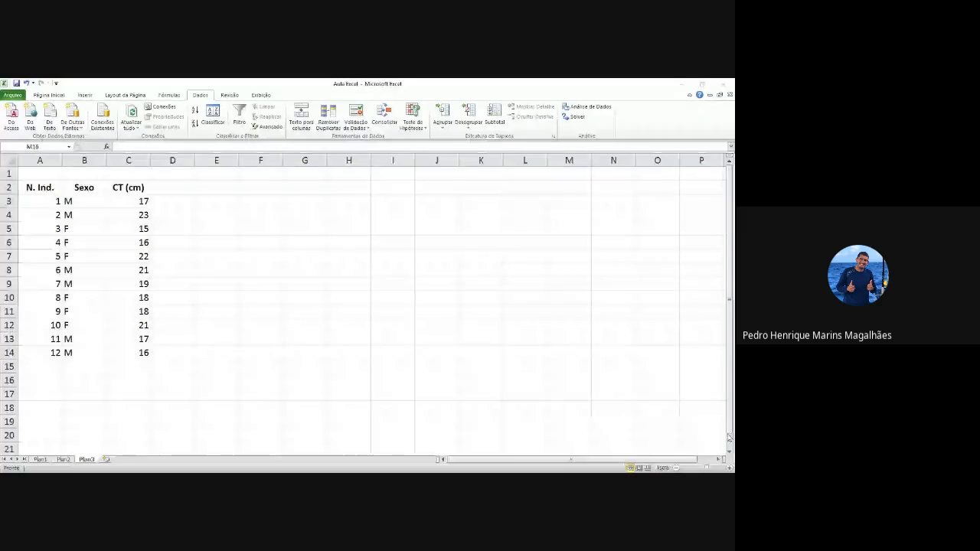
pyautogui.click(567, 471)
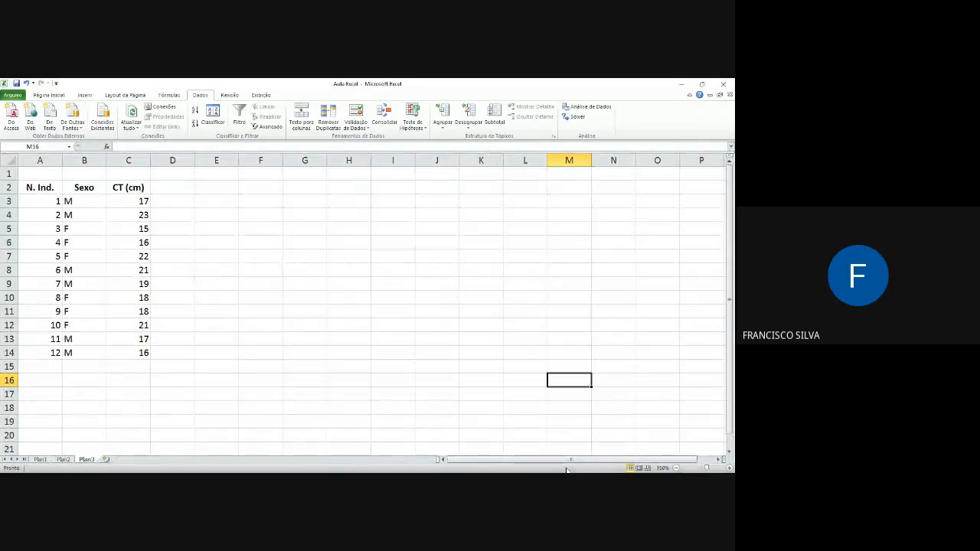
pyautogui.click(287, 232)
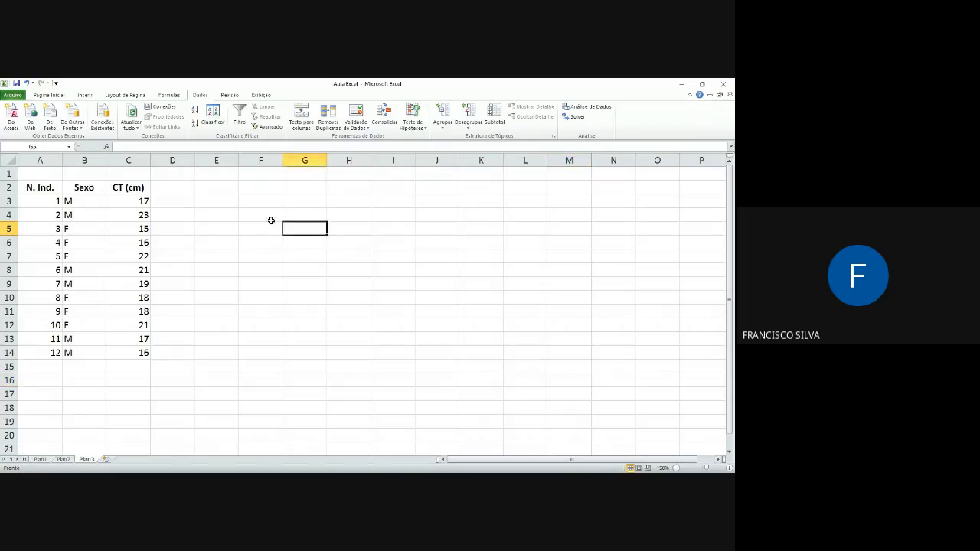
# Step: Turn off Média, Contagem, Mínimo, Máximo and Soma in the status bar options
pyautogui.rightClick(602, 468)
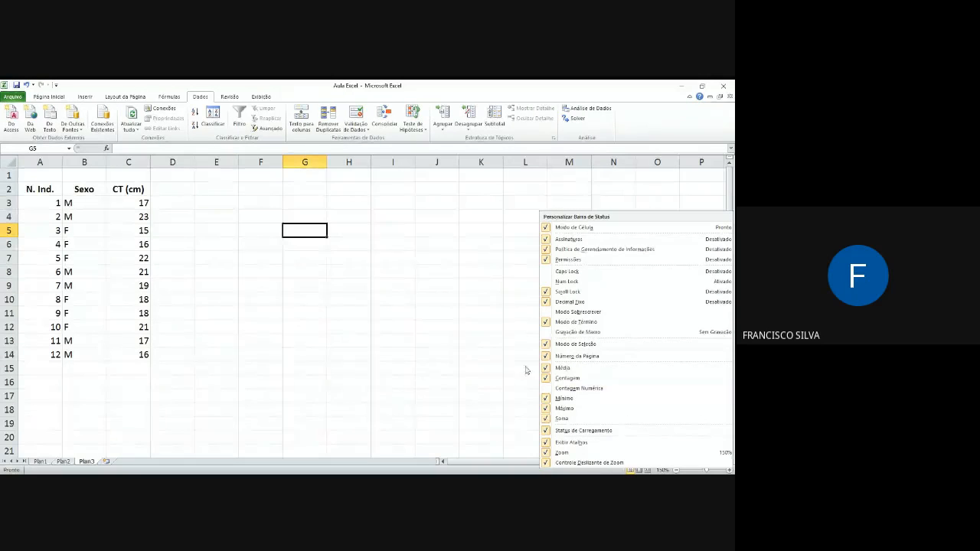
pyautogui.click(483, 349)
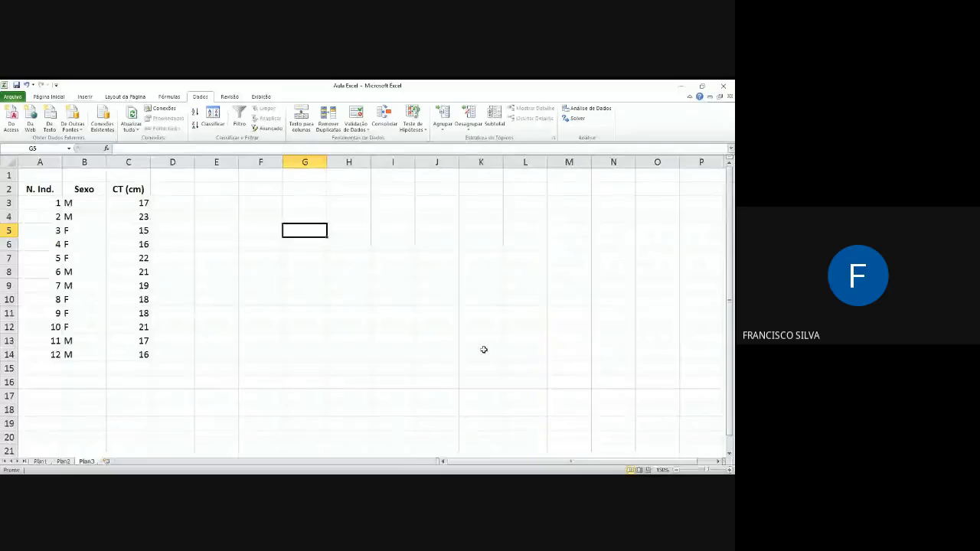
pyautogui.rightClick(588, 470)
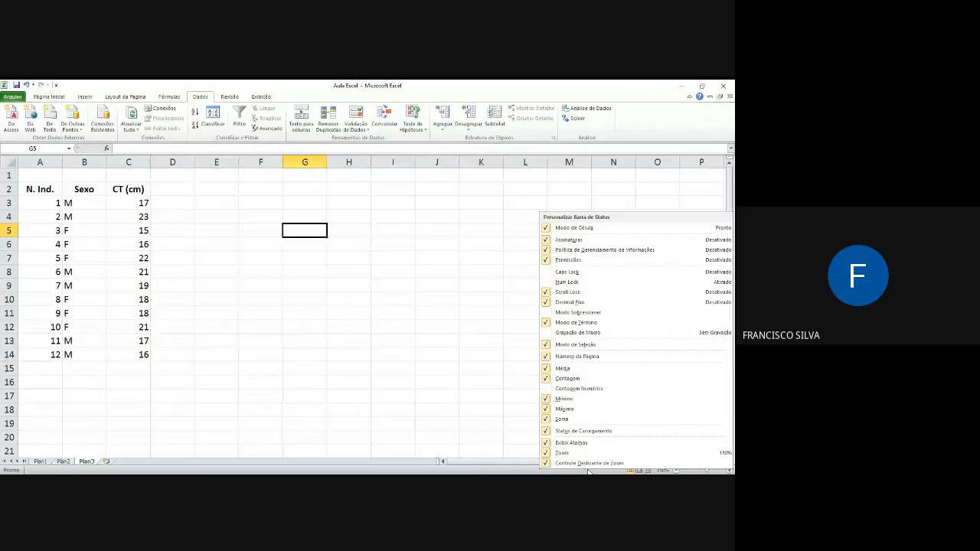
pyautogui.click(546, 369)
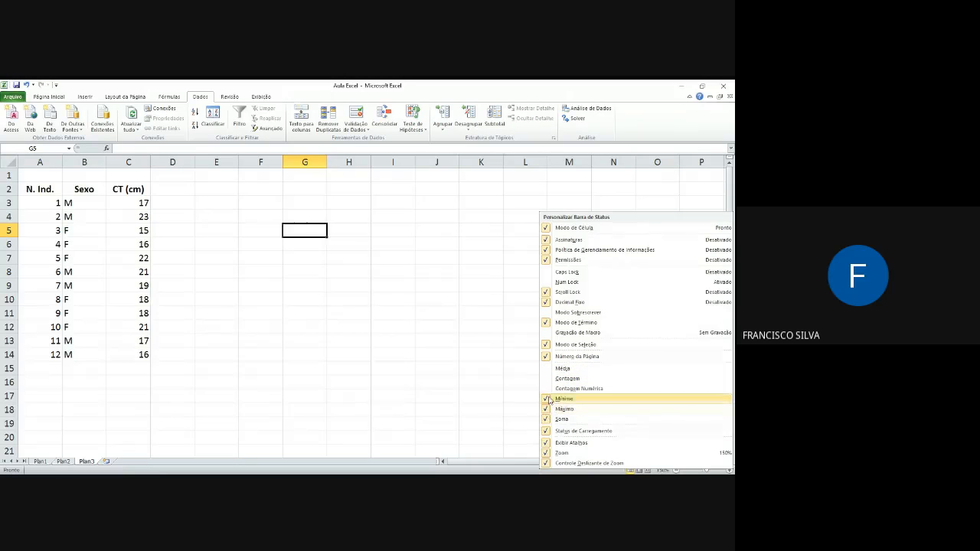
pyautogui.click(548, 399)
pyautogui.click(548, 409)
pyautogui.click(548, 419)
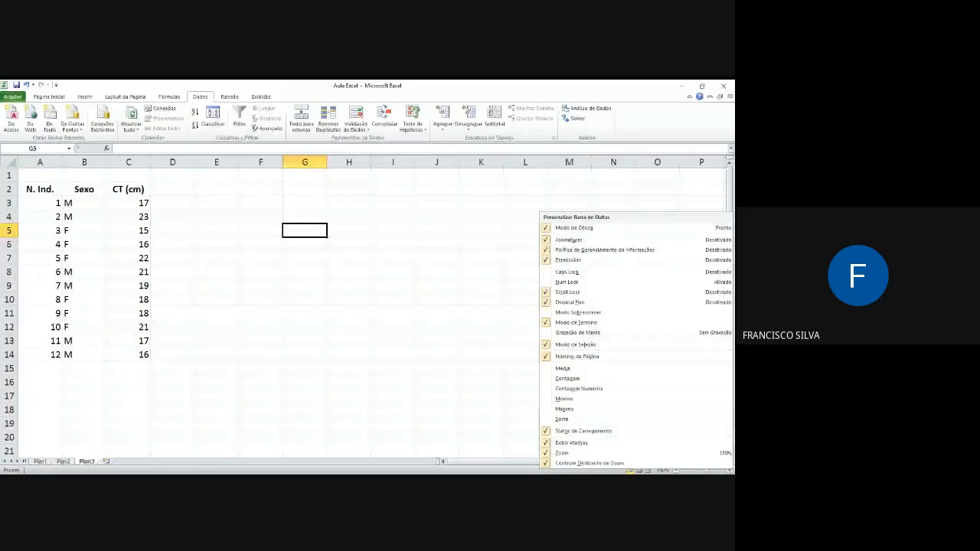
# Step: Turn Média, Contagem, Mínimo, Máximo and Soma back on in the status bar options
pyautogui.click(550, 370)
pyautogui.click(548, 379)
pyautogui.click(549, 400)
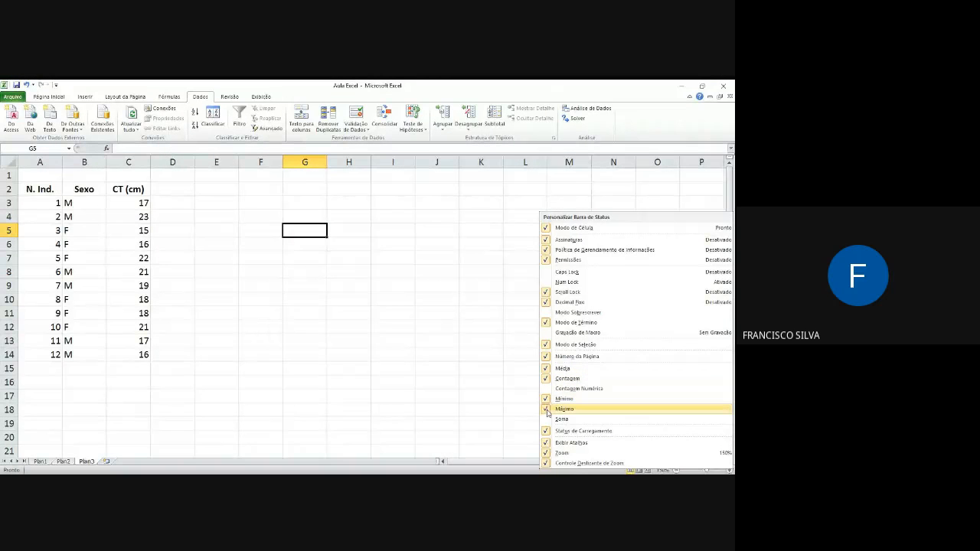
pyautogui.click(548, 419)
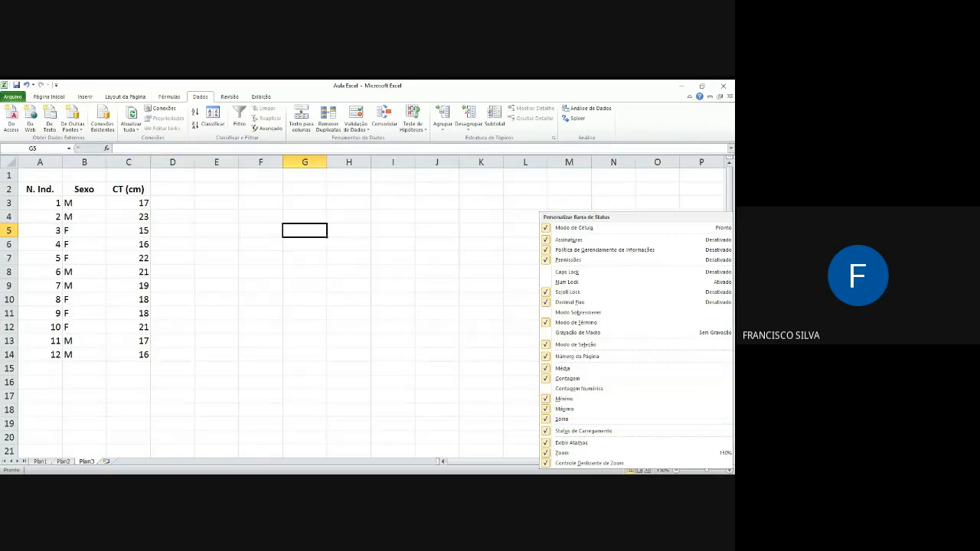
pyautogui.click(513, 391)
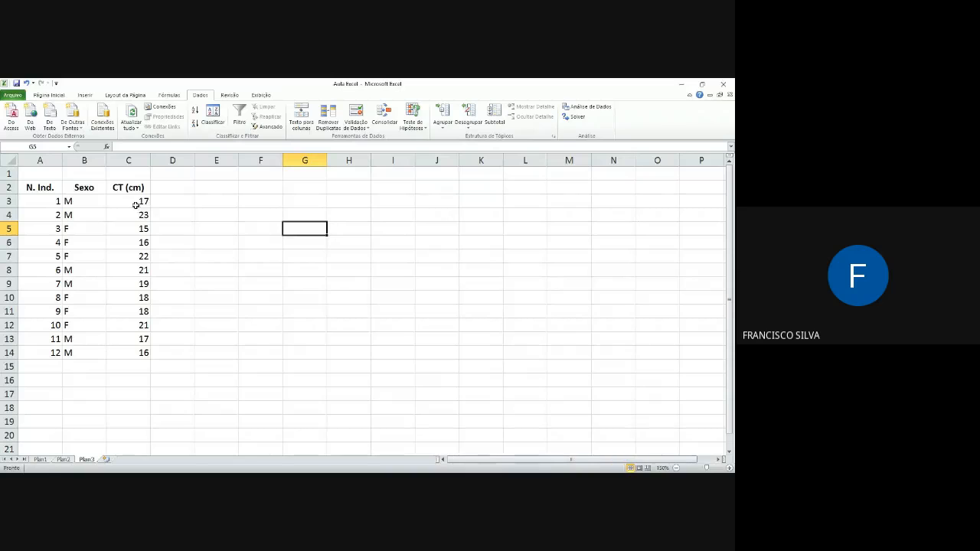
# Step: Compare the status bar statistics for the CT (cm) values, the Sexo entries and the N. Ind. numbers in rows 3 to 14
pyautogui.moveTo(134, 201); pyautogui.dragTo(136, 350)
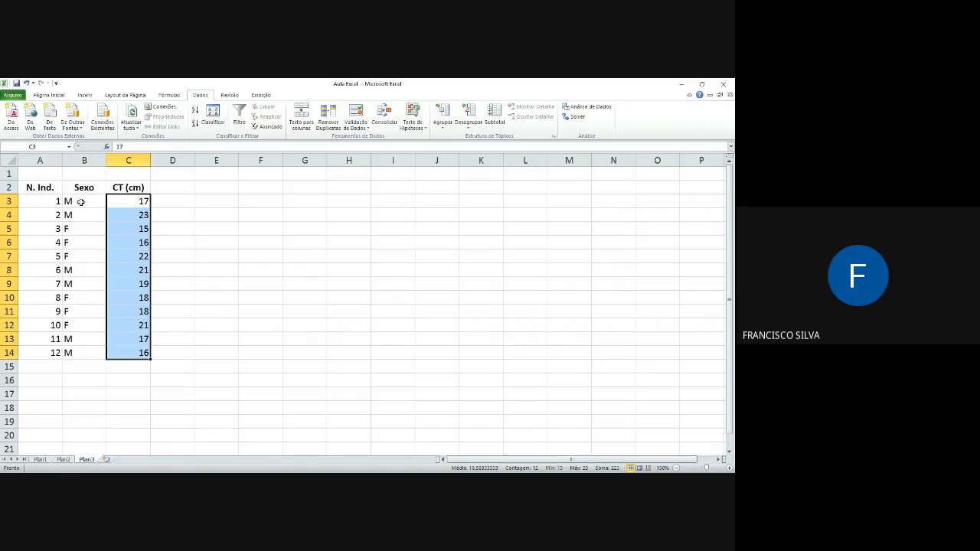
pyautogui.moveTo(80, 201); pyautogui.dragTo(88, 351)
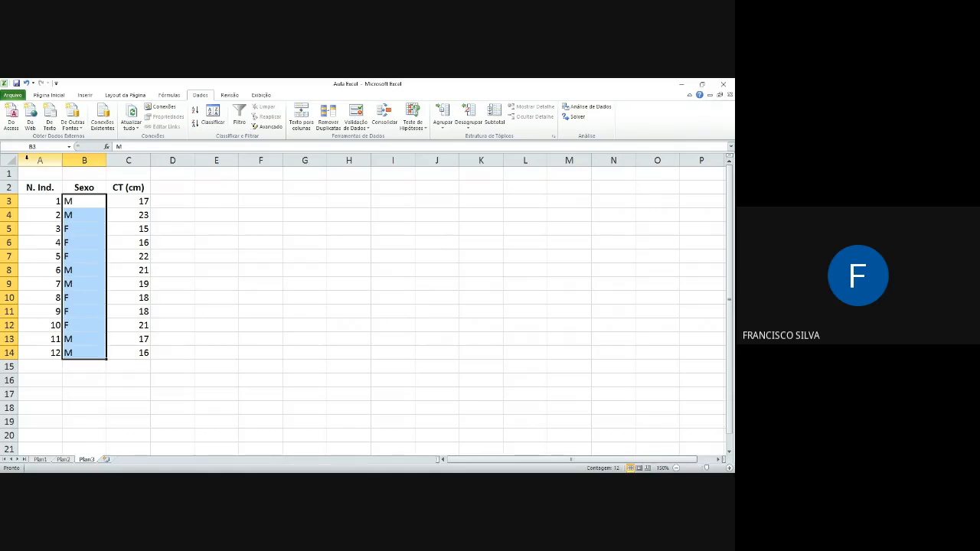
pyautogui.click(44, 201)
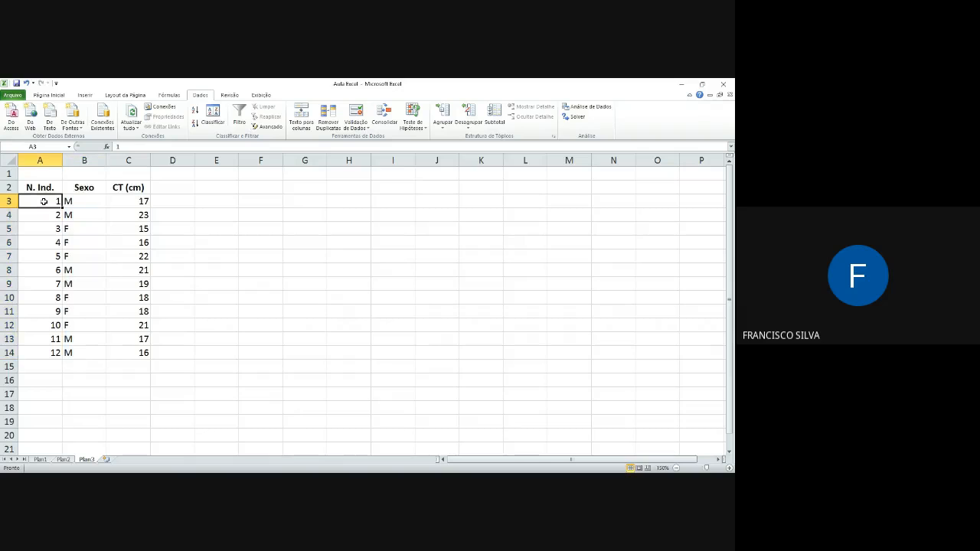
pyautogui.moveTo(44, 201); pyautogui.dragTo(47, 353)
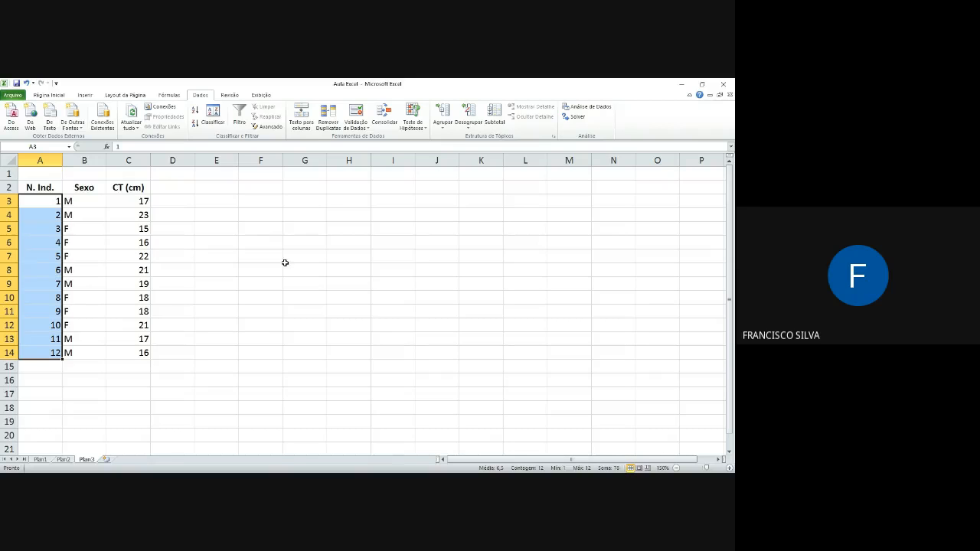
pyautogui.click(188, 225)
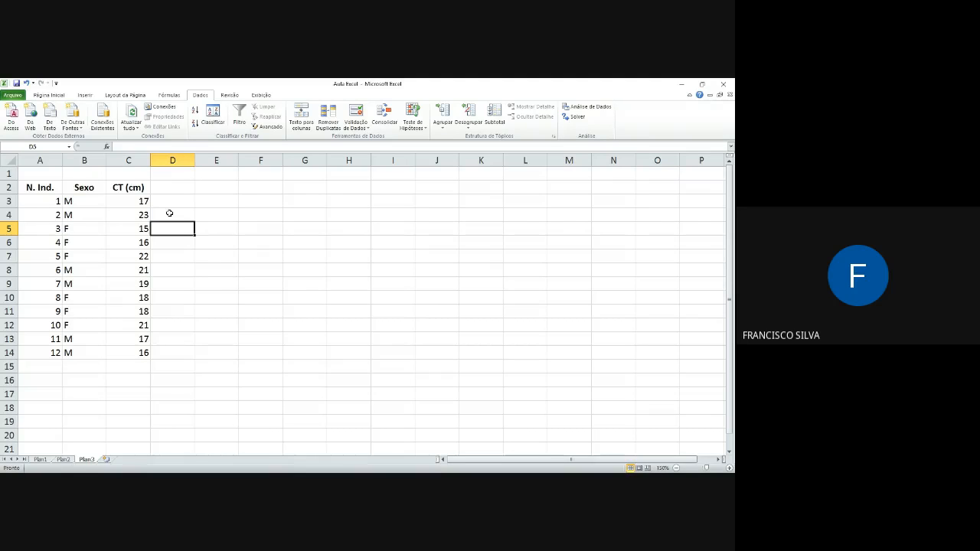
# Step: Change the CT (cm) value in C3 to 17.1, using a point as the decimal separator, and check its alignment
pyautogui.click(141, 204)
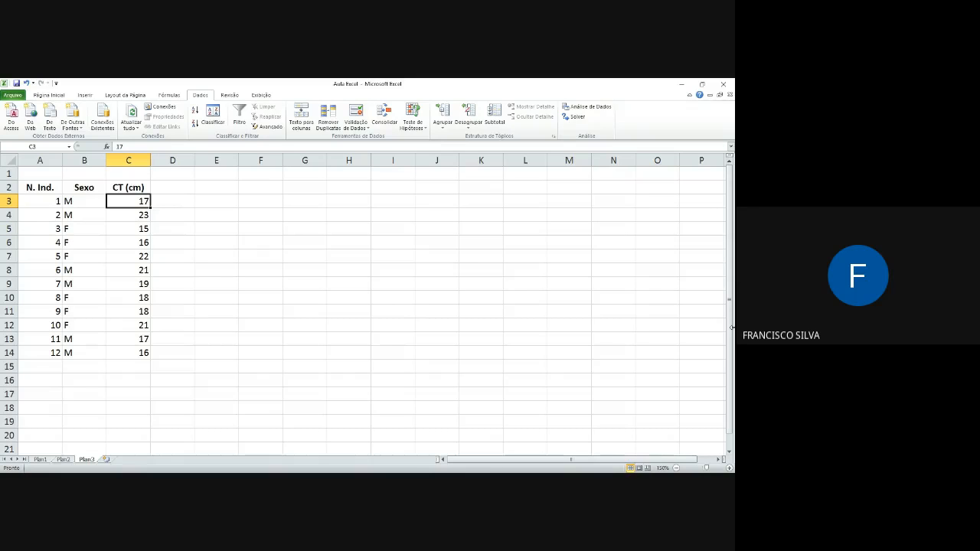
pyautogui.press('F2')
pyautogui.write('.1')
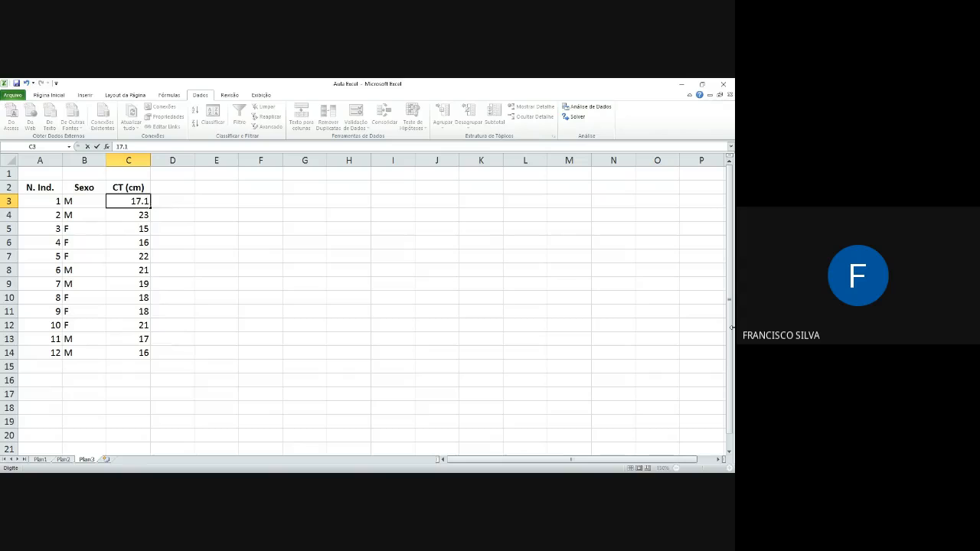
pyautogui.press('Return')
pyautogui.press('Up')
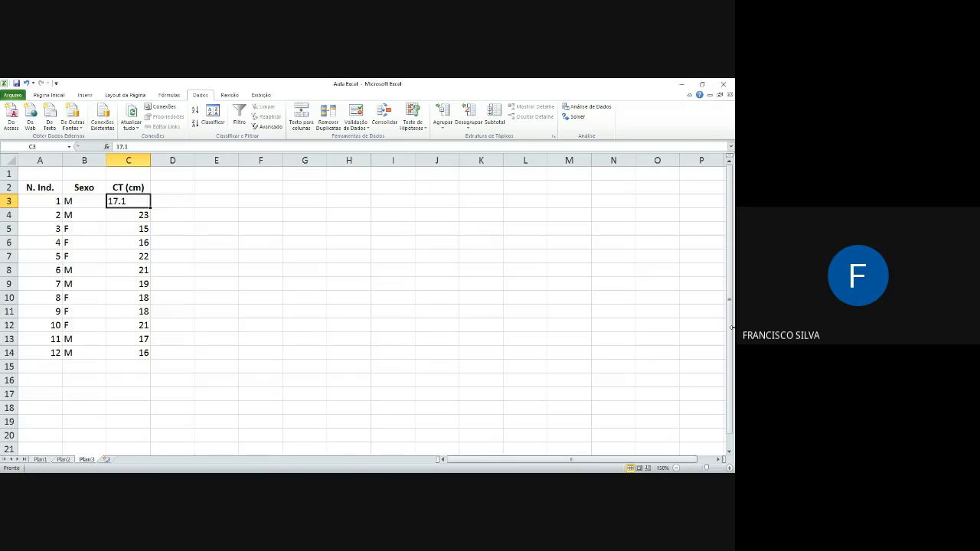
pyautogui.press('Return')
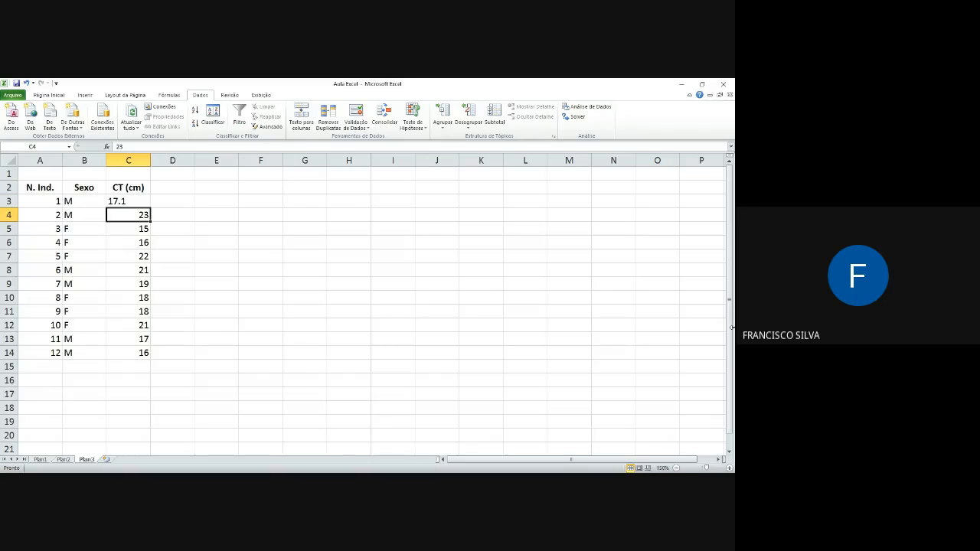
pyautogui.press('Up')
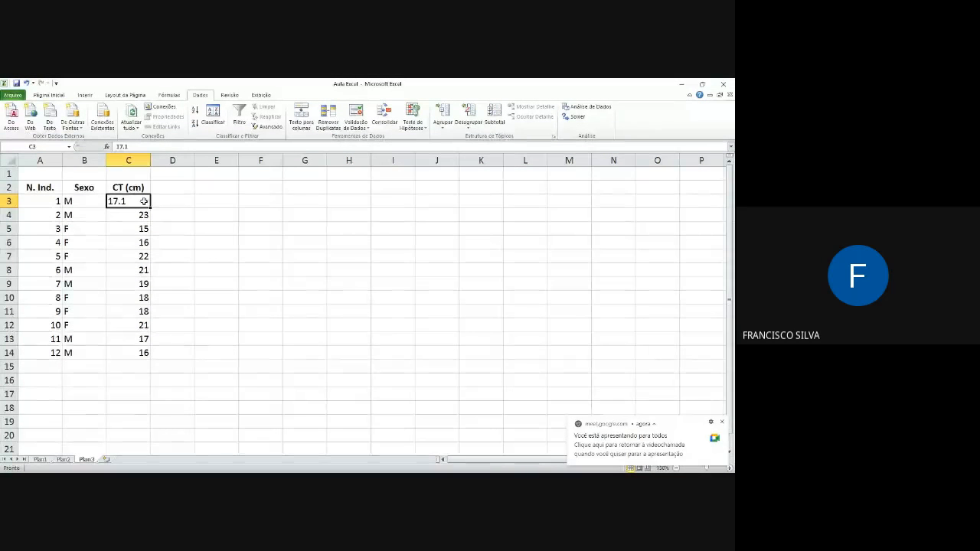
# Step: Set the CT (cm) value in C3 back to 17
pyautogui.write('17')
pyautogui.click(215, 204)
pyautogui.click(294, 212)
# Step: Enter the text Peixe in cell F4
pyautogui.click(268, 215)
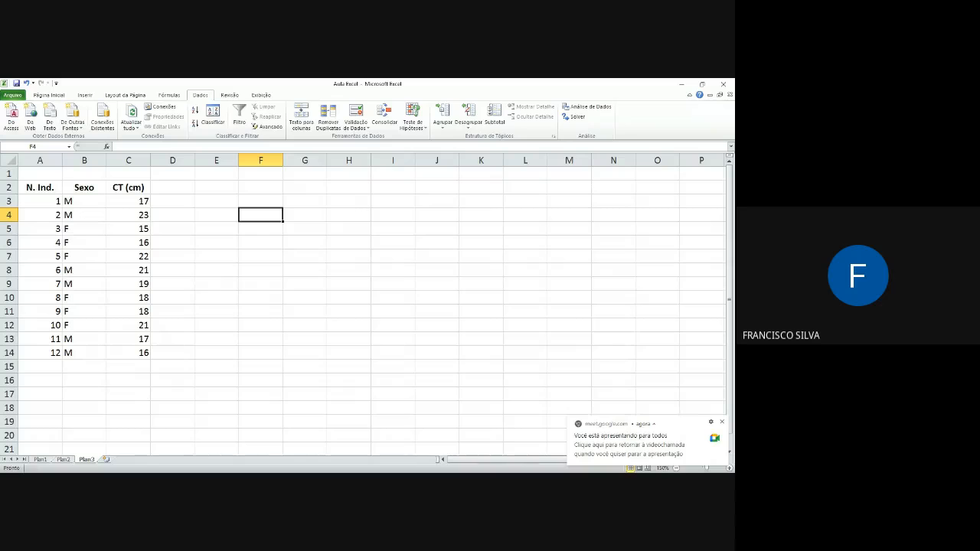
pyautogui.write('Pexi')
pyautogui.write('e')
pyautogui.press('BackSpace')
pyautogui.press('BackSpace')
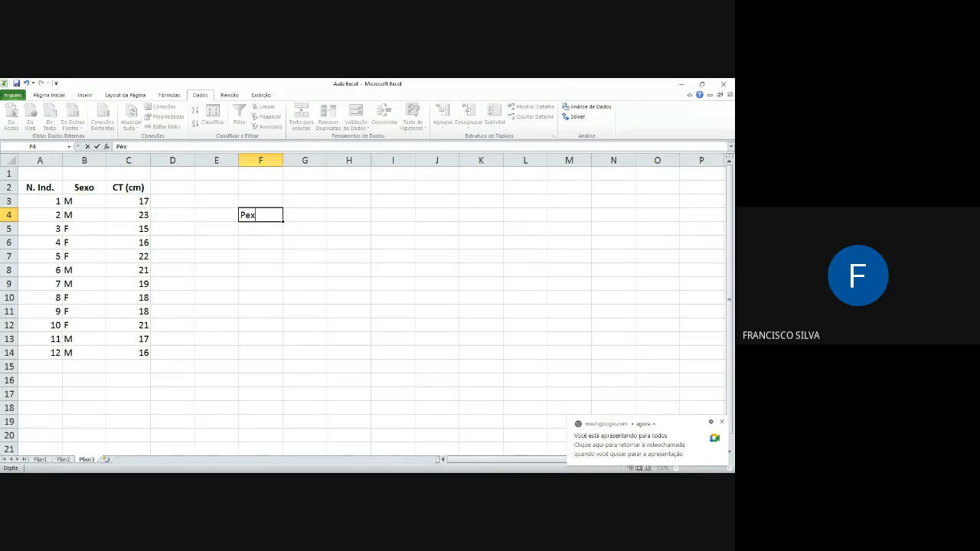
pyautogui.press('BackSpace')
pyautogui.write('ixe')
pyautogui.press('Return')
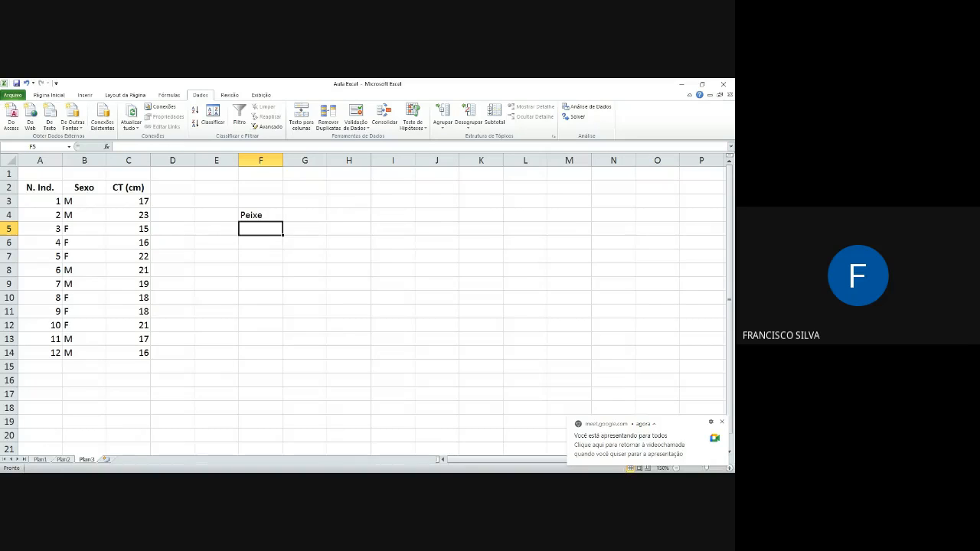
# Step: Enter the number 22 in cell G4, beside the text Peixe, and check how each is aligned
pyautogui.click(260, 215)
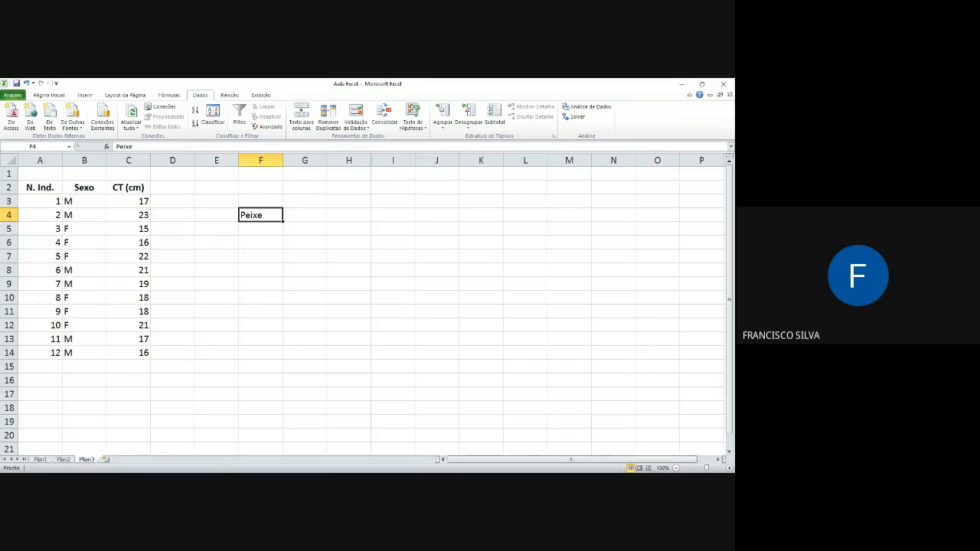
pyautogui.click(305, 216)
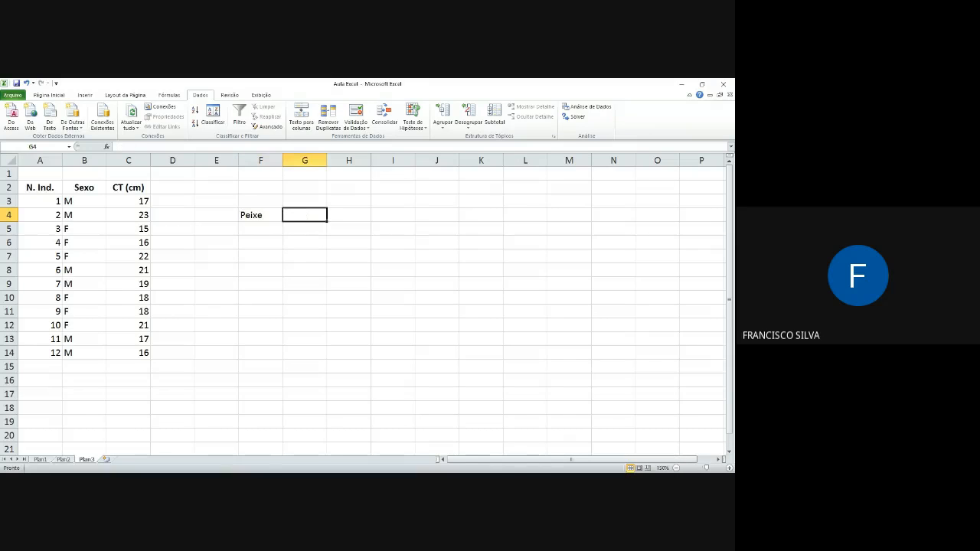
pyautogui.write('22')
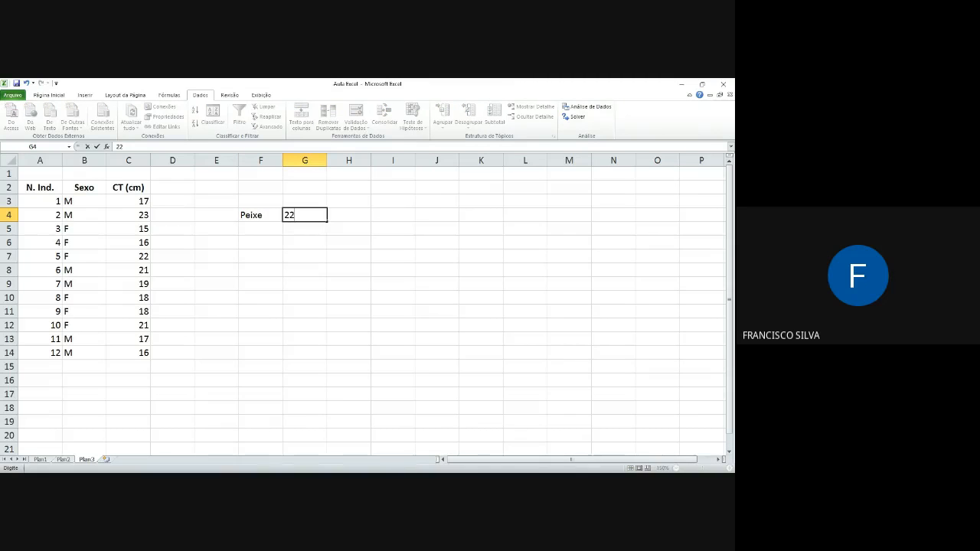
pyautogui.press('Return')
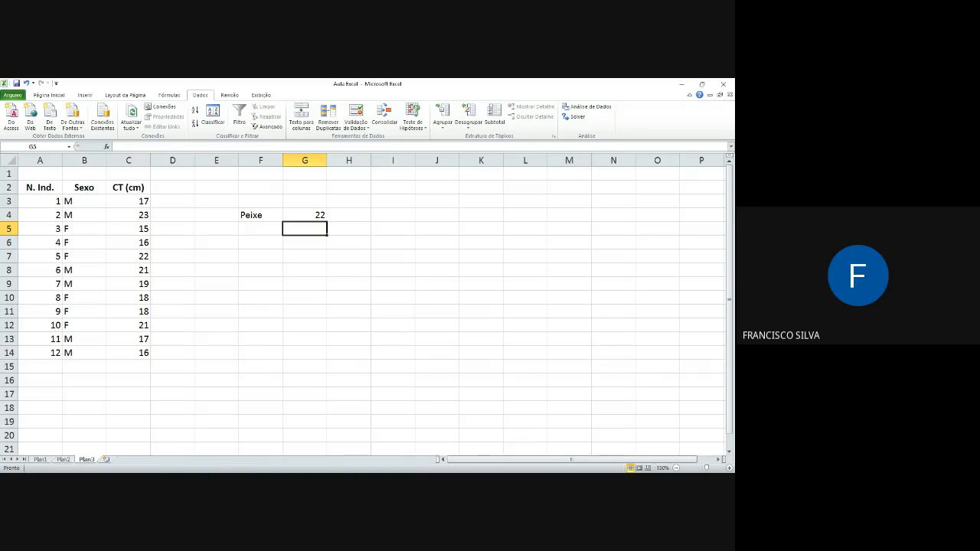
# Step: Enter 17.1 in cell F6, using a point as the decimal separator
pyautogui.press('Left')
pyautogui.press('Down')
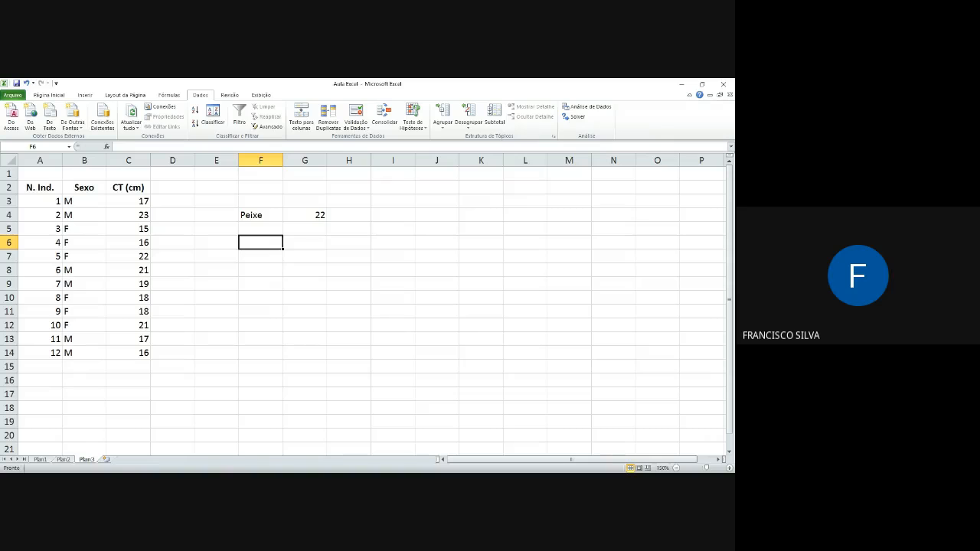
pyautogui.write('17')
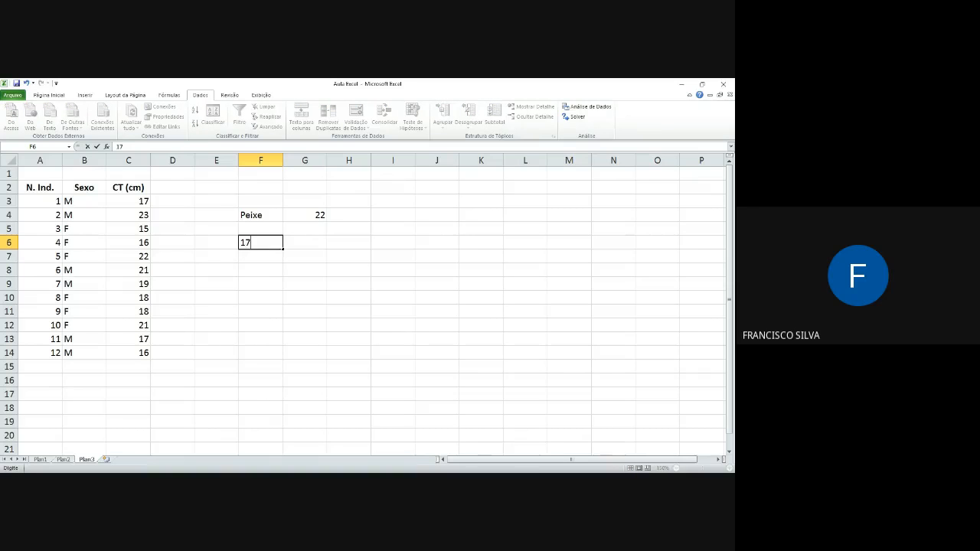
pyautogui.write('.1')
pyautogui.press('Return')
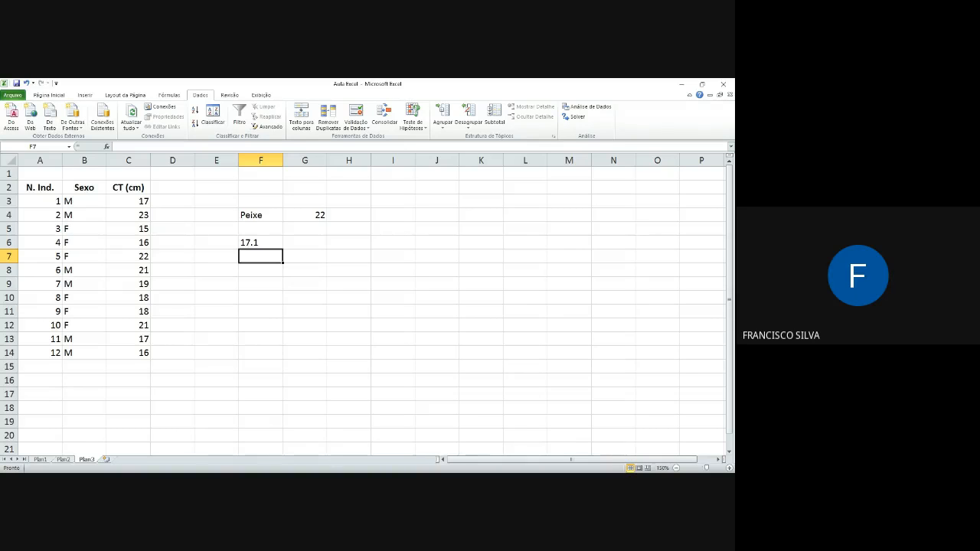
# Step: Enter 17,1 in cell G6, using a comma as the decimal separator, and compare it with the entry in F6
pyautogui.press('Up')
pyautogui.press('Right')
pyautogui.write('17')
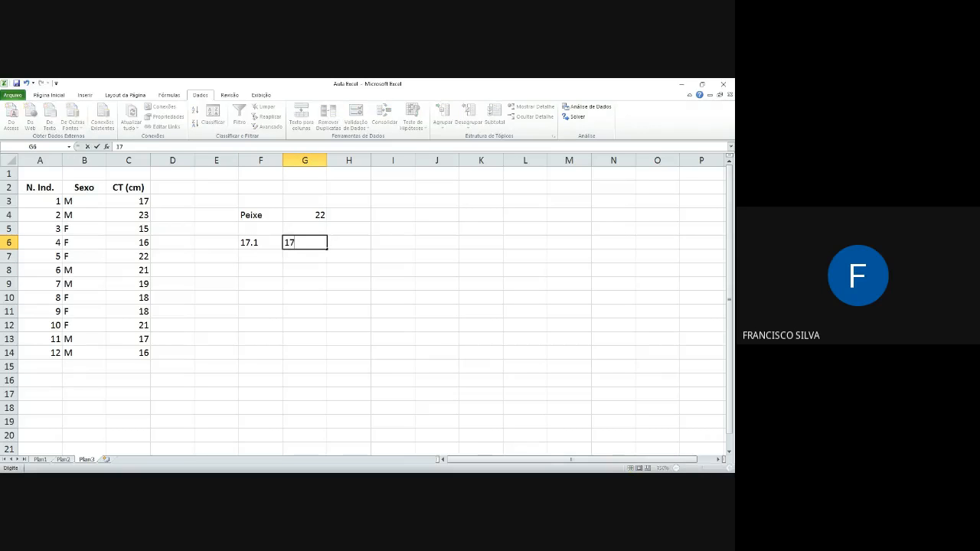
pyautogui.write(',1')
pyautogui.press('Return')
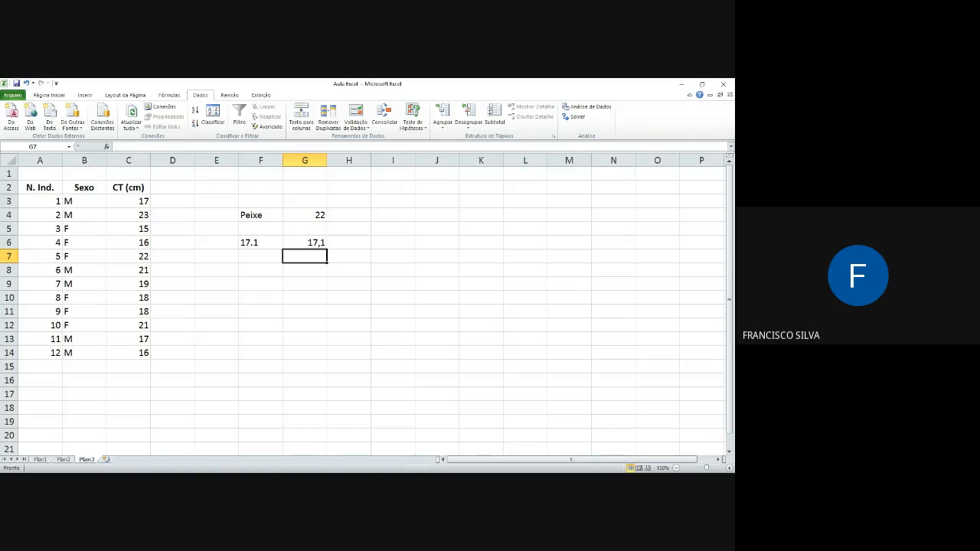
pyautogui.click(305, 243)
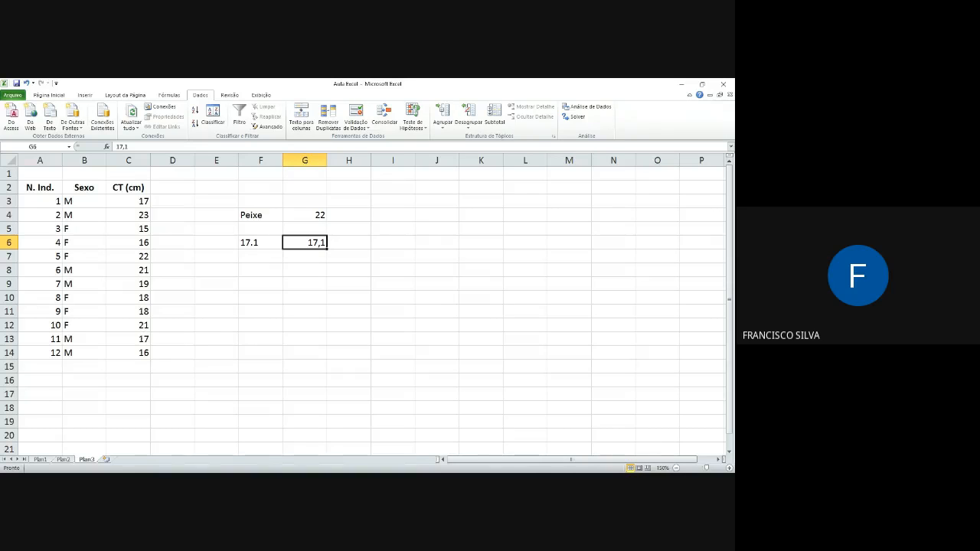
pyautogui.click(261, 243)
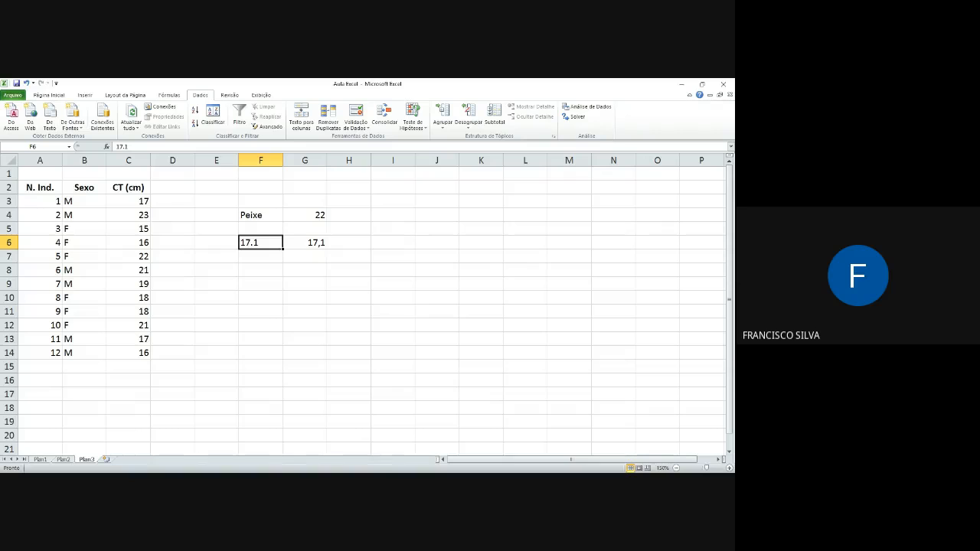
pyautogui.click(305, 243)
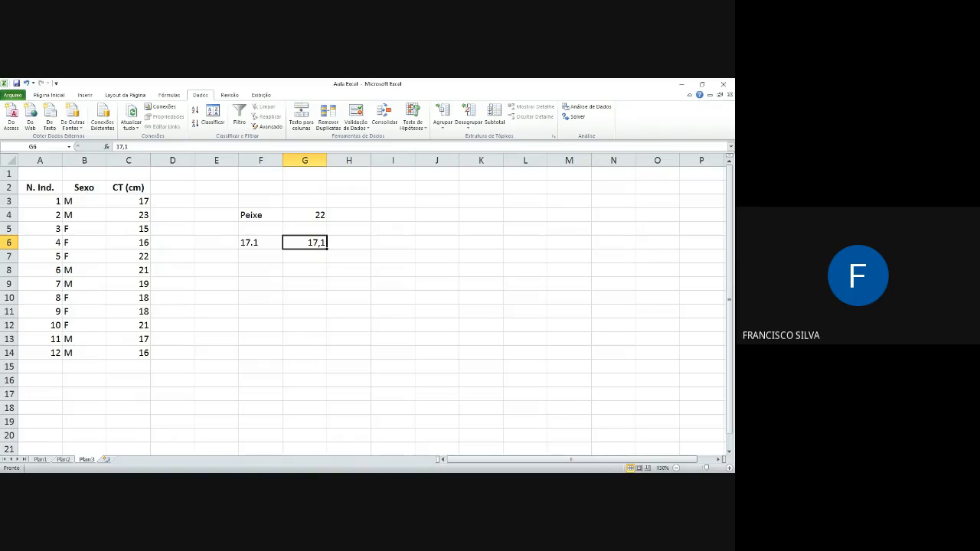
pyautogui.click(260, 242)
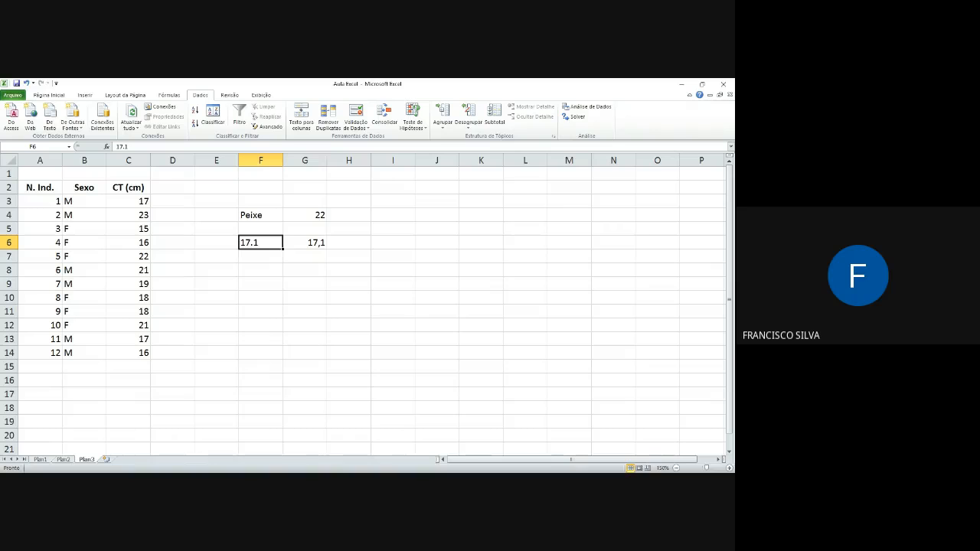
# Step: Clear the sample entries in the range F4:G7
pyautogui.press('Up')
pyautogui.press('Up')
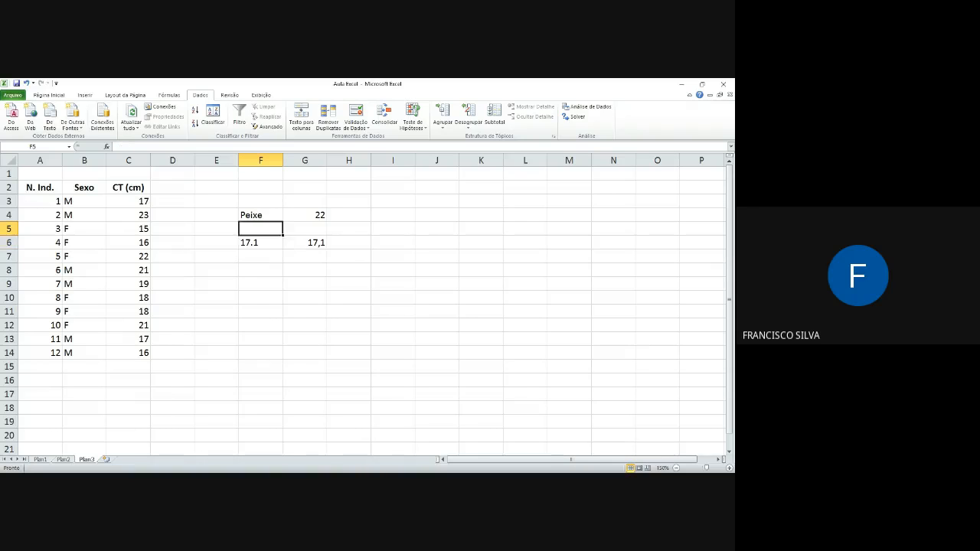
pyautogui.hotkey('shift', 'Right')
pyautogui.hotkey('shift', 'Down')
pyautogui.hotkey('shift', 'Down')
pyautogui.hotkey('shift', 'Down')
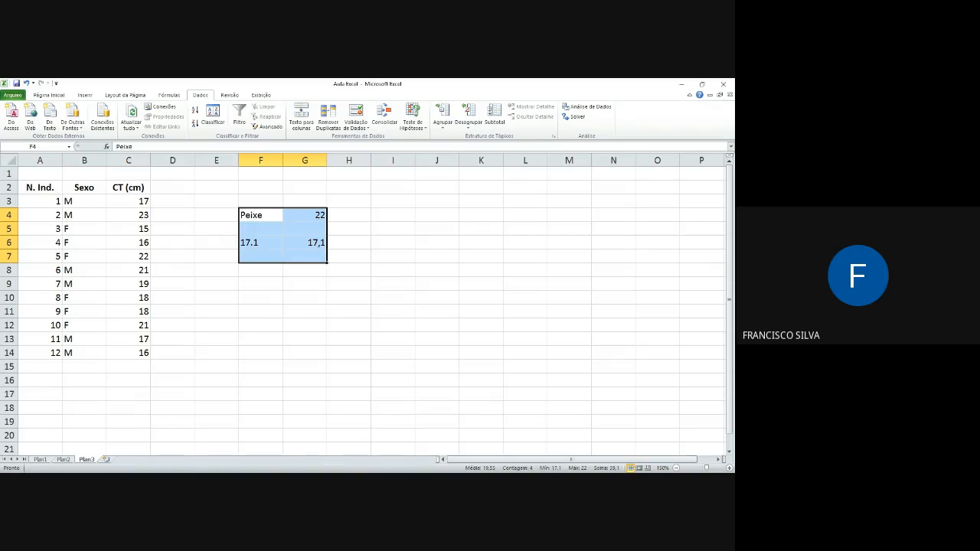
pyautogui.press('Delete')
# Step: Change the CT (cm) values to 17,1 in C3 and 23,3 in C4, using a decimal comma
pyautogui.press('Left')
pyautogui.press('Left')
pyautogui.press('Left')
pyautogui.press('Up')
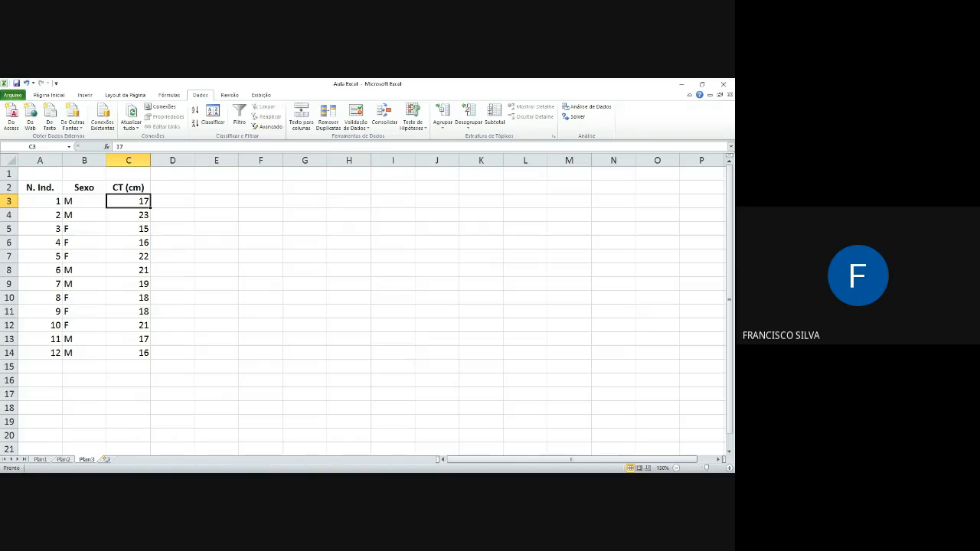
pyautogui.write('17,')
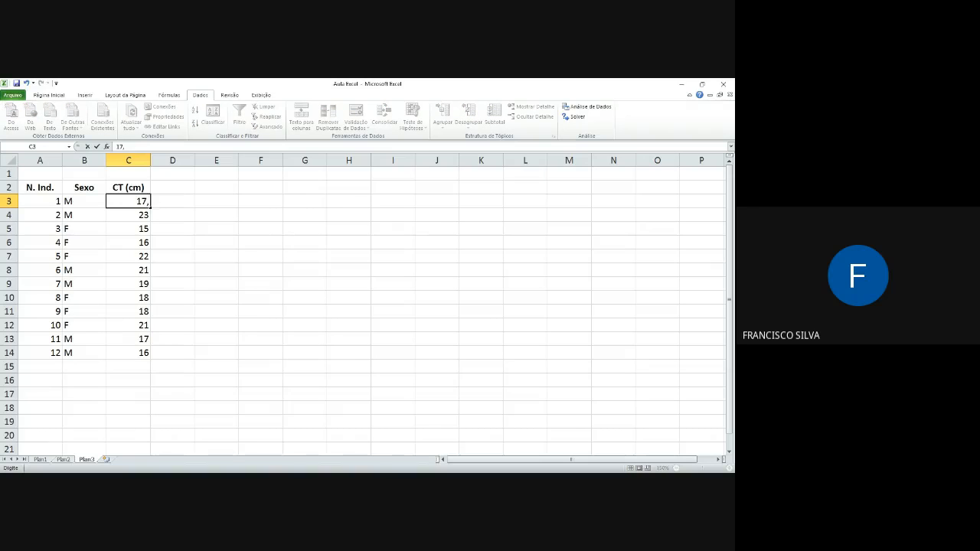
pyautogui.write('1')
pyautogui.press('Return')
pyautogui.write('23,3')
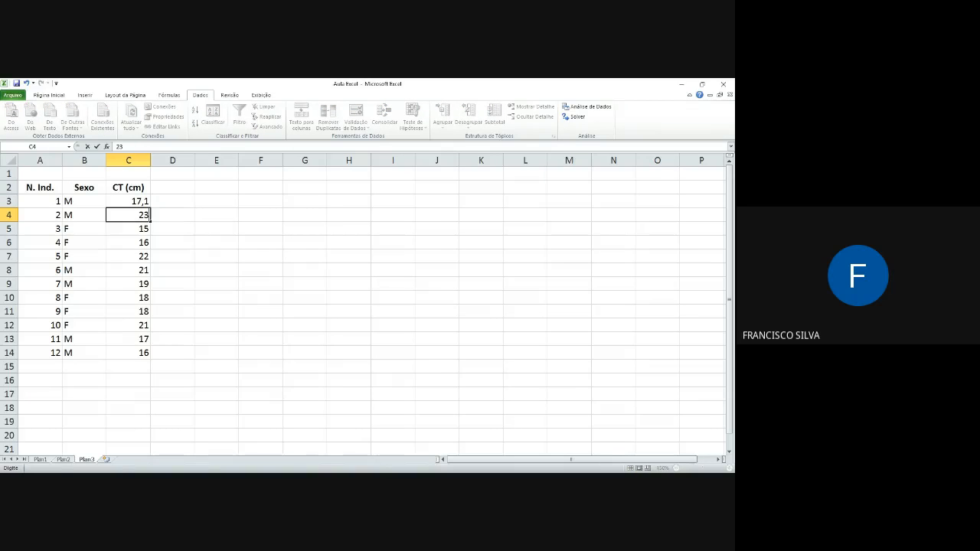
pyautogui.press('Return')
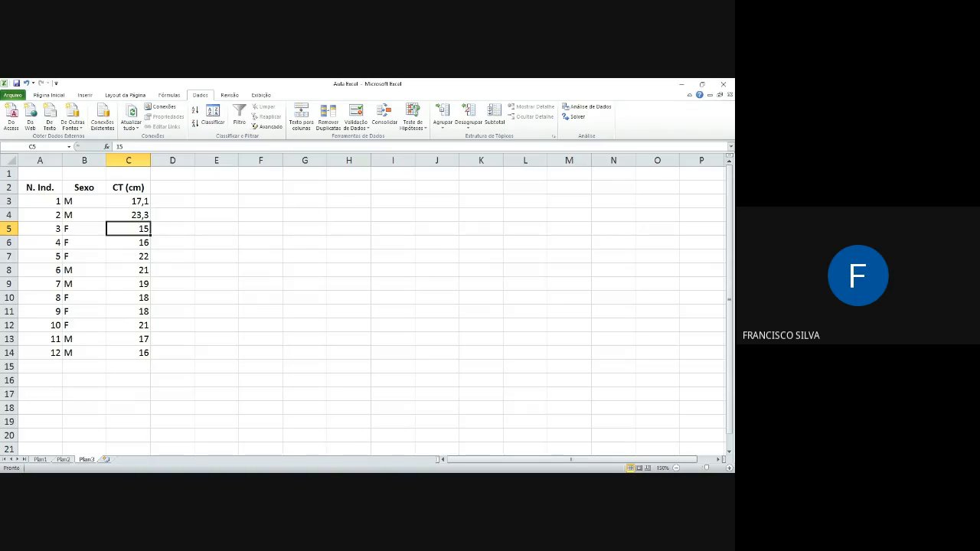
# Step: Change the CT (cm) value in C5 to 15,6
pyautogui.write('24')
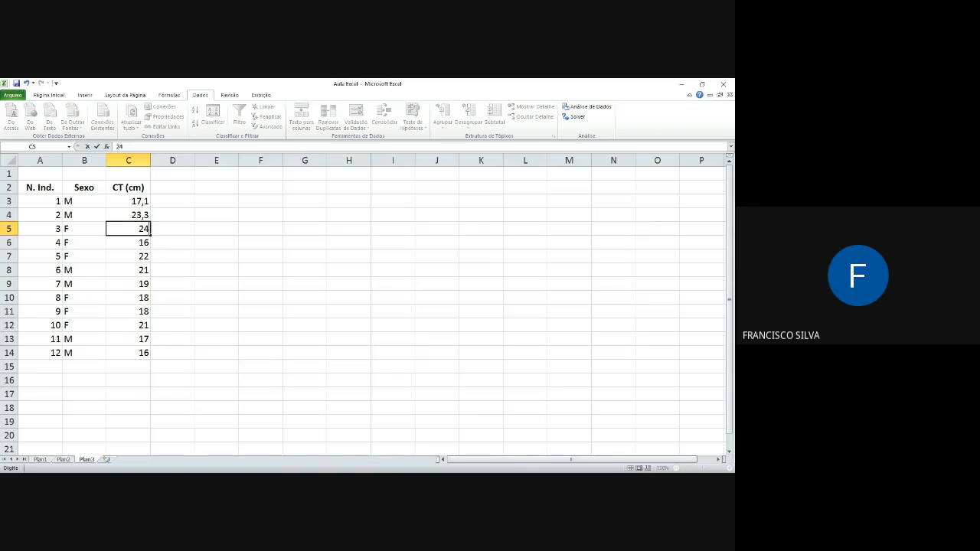
pyautogui.press('Escape')
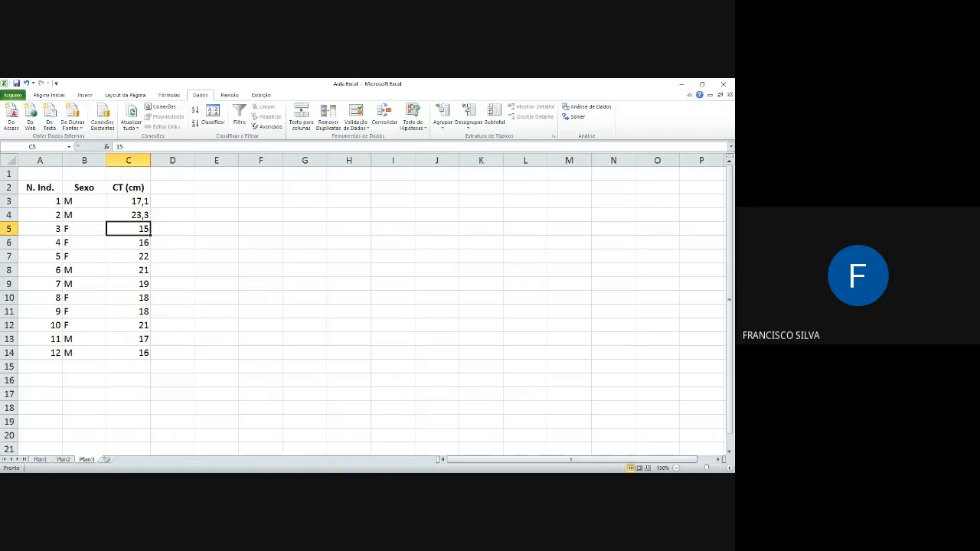
pyautogui.write('15,')
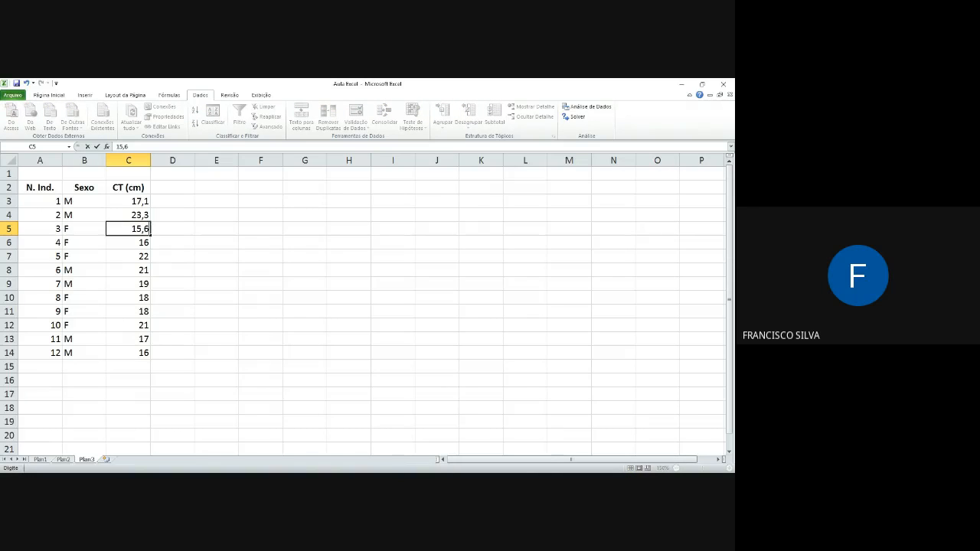
pyautogui.write('6')
pyautogui.press('Return')
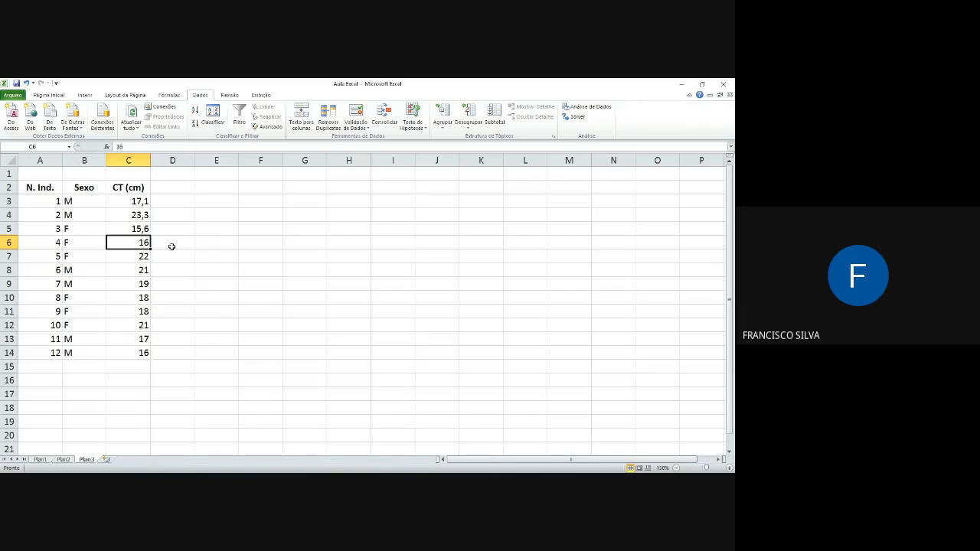
# Step: Enter 17.1 with a decimal point in the empty cell F6 as a test value
pyautogui.click(275, 243)
pyautogui.write('17.1')
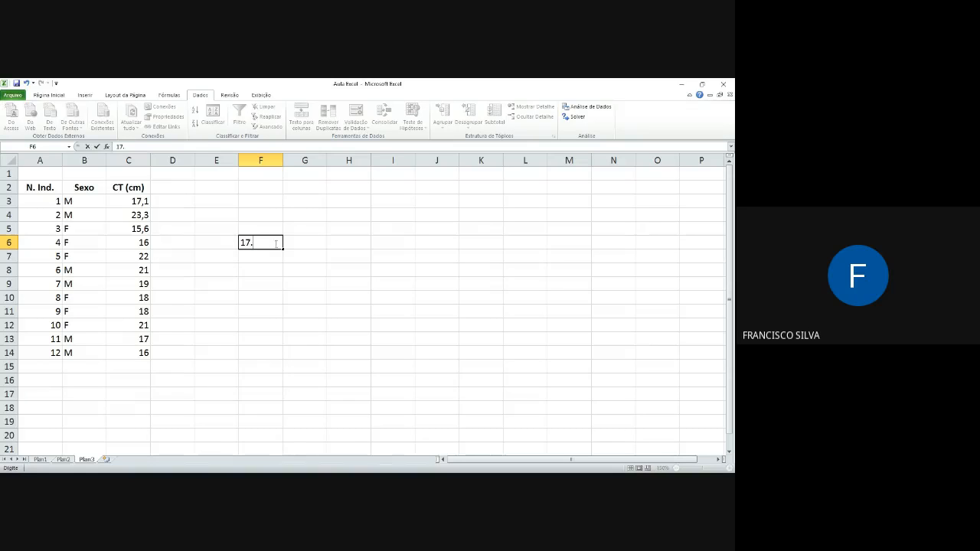
pyautogui.press('Return')
# Step: Format cell F6 with the Número category and 2 decimal places
pyautogui.click(271, 243)
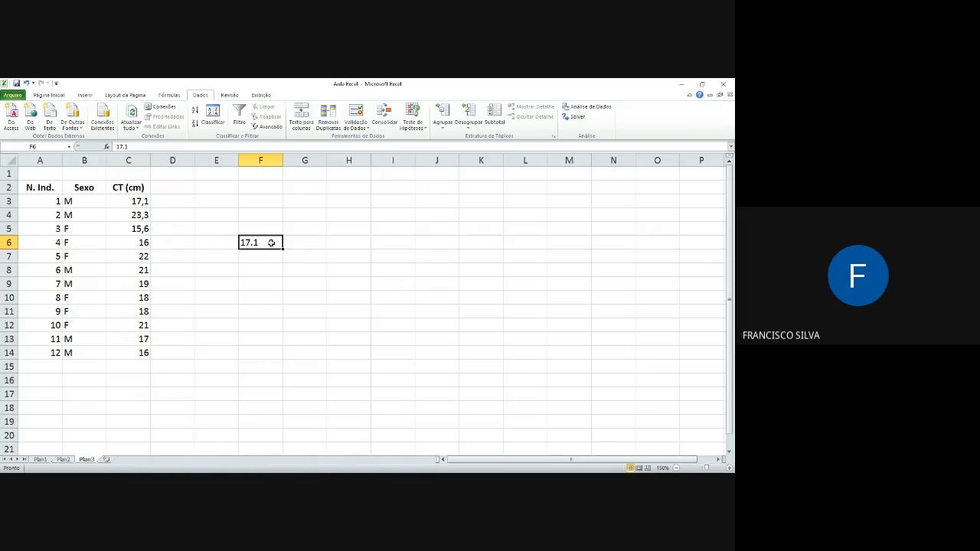
pyautogui.click(258, 254)
pyautogui.click(260, 242)
pyautogui.rightClick(260, 242)
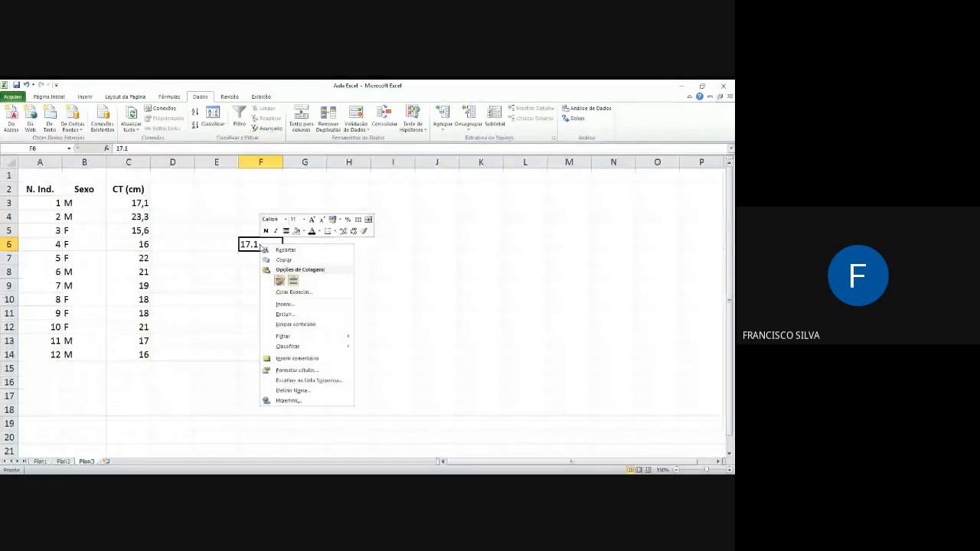
pyautogui.click(296, 371)
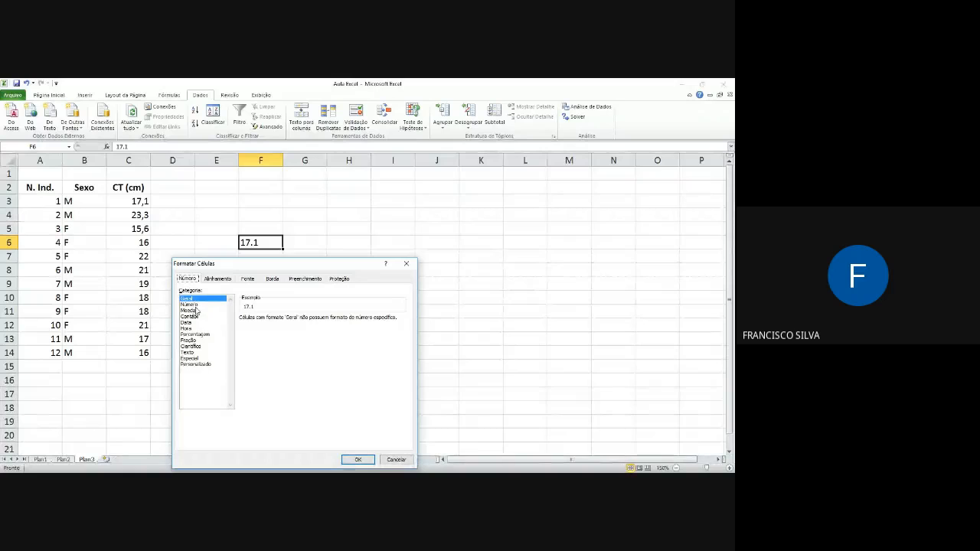
pyautogui.click(195, 305)
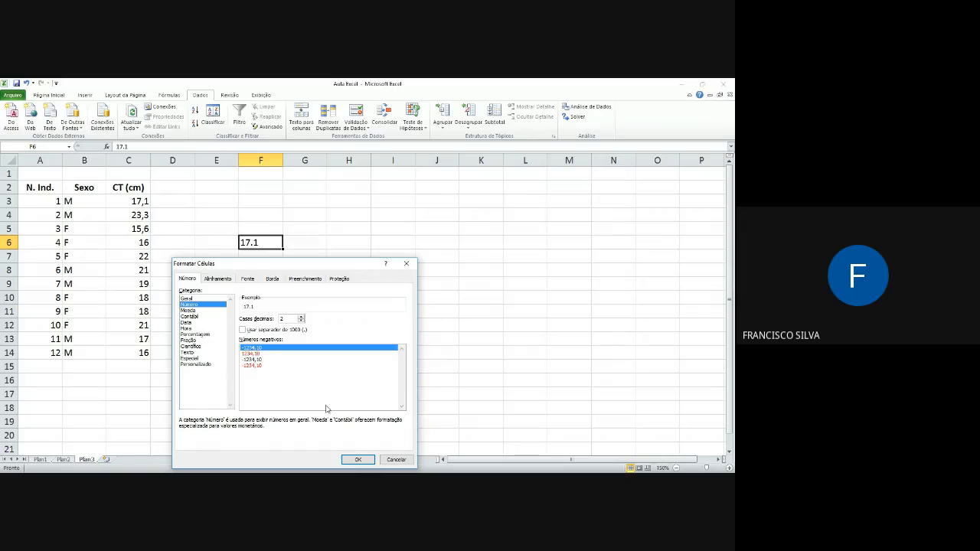
pyautogui.click(358, 460)
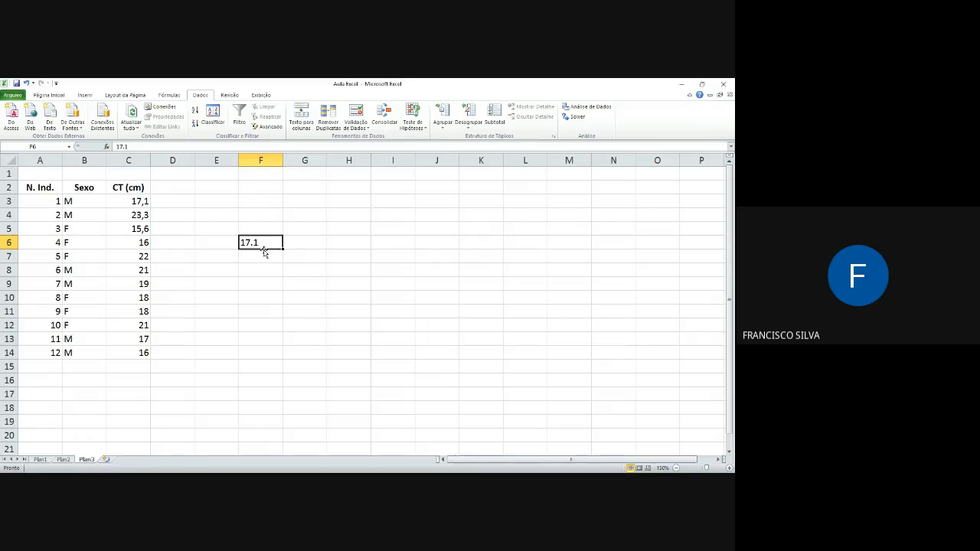
# Step: Delete the test value from cell F6
pyautogui.click(258, 279)
pyautogui.click(259, 244)
pyautogui.press('Delete')
# Step: Set the CT (cm) values in C3, C4 and C5 back to 17, 23 and 15, and save the workbook
pyautogui.click(192, 203)
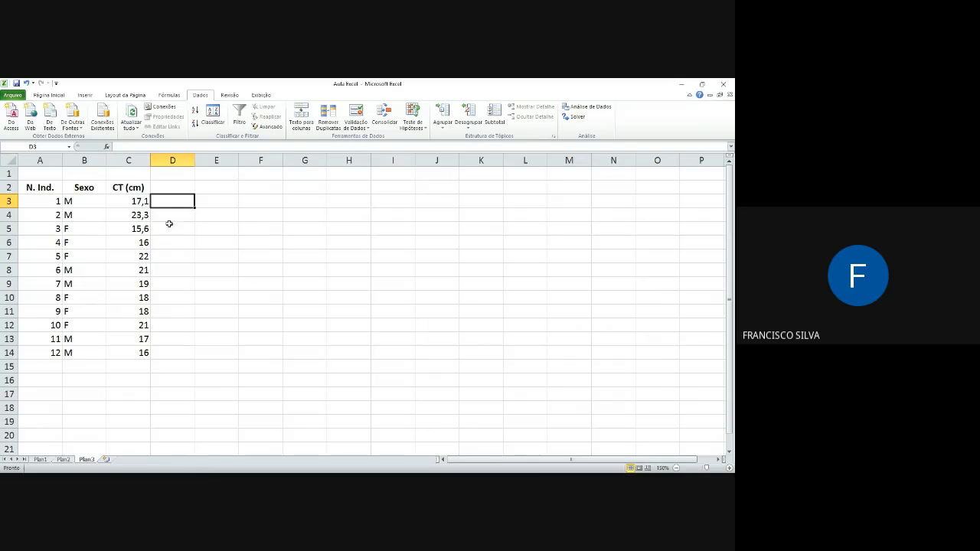
pyautogui.click(144, 207)
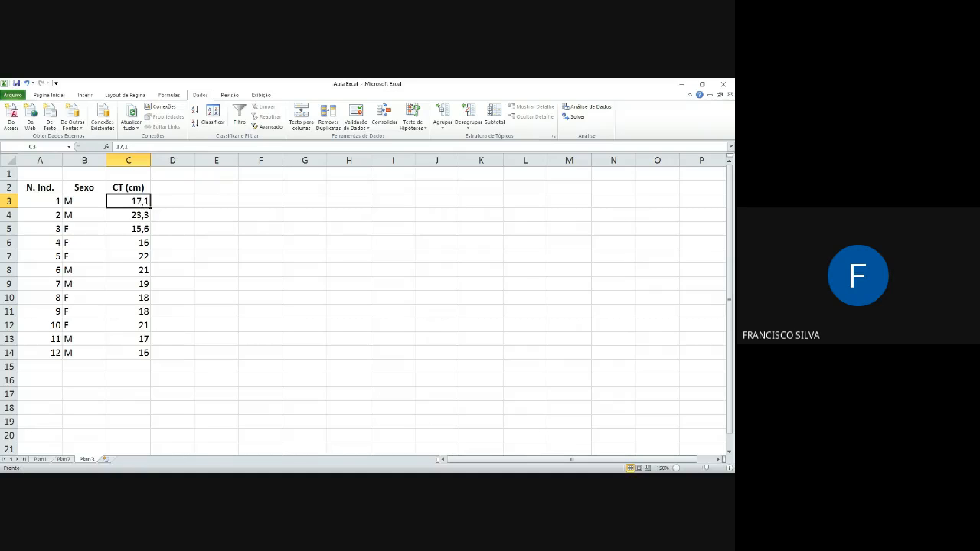
pyautogui.write('17')
pyautogui.press('Return')
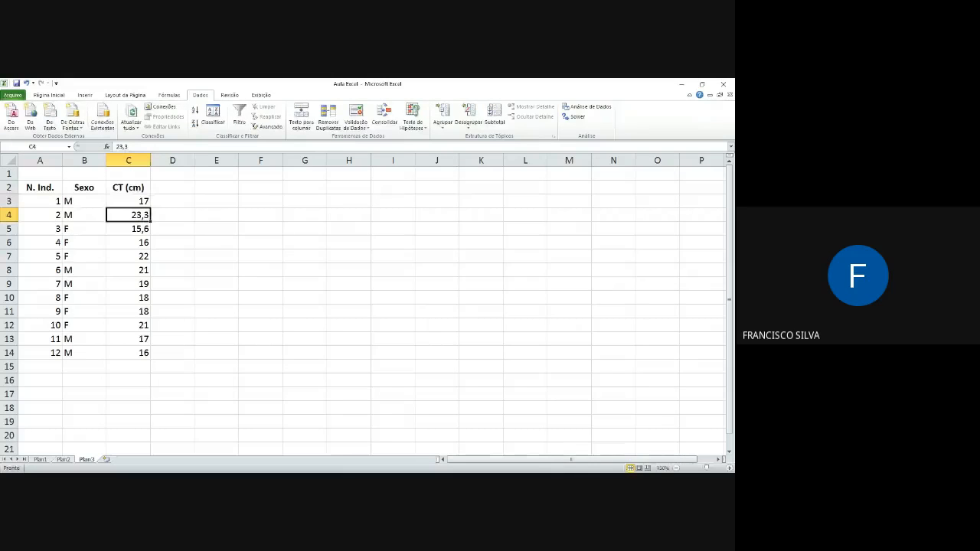
pyautogui.write('23')
pyautogui.press('Return')
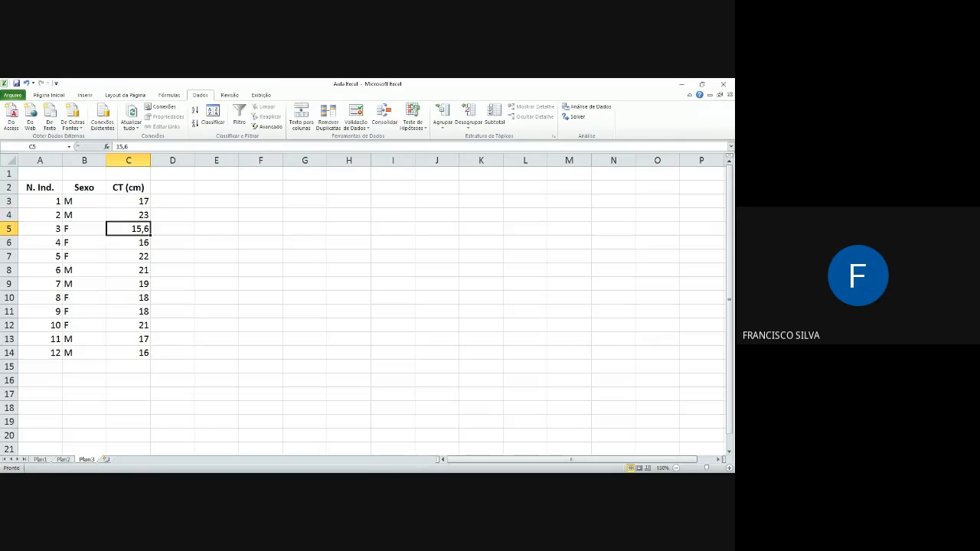
pyautogui.write('15')
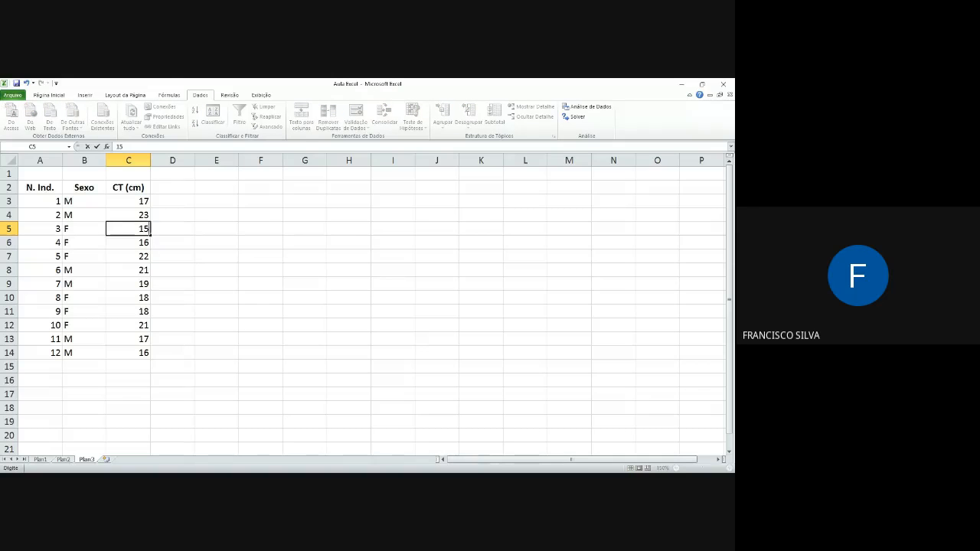
pyautogui.press('Return')
pyautogui.click(15, 83)
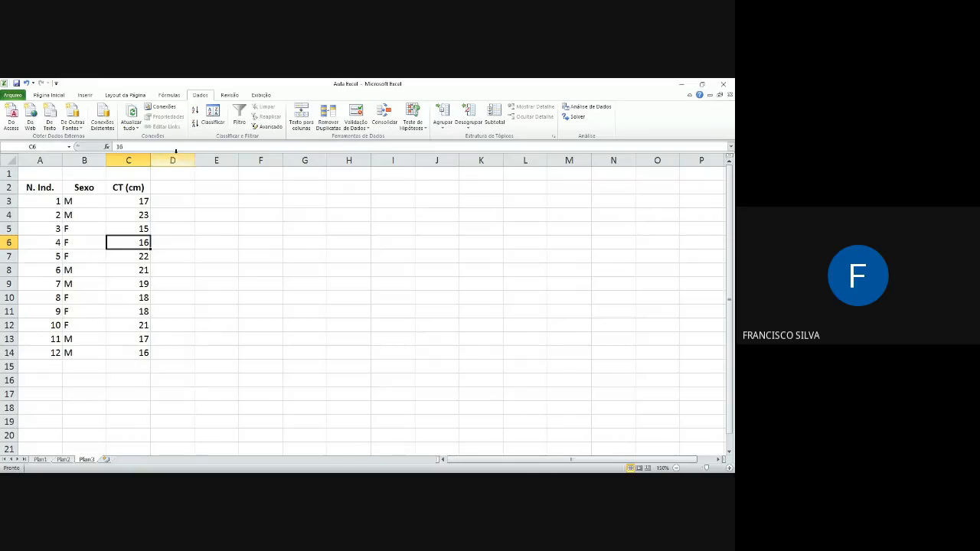
pyautogui.hotkey('alt', 'Tab')
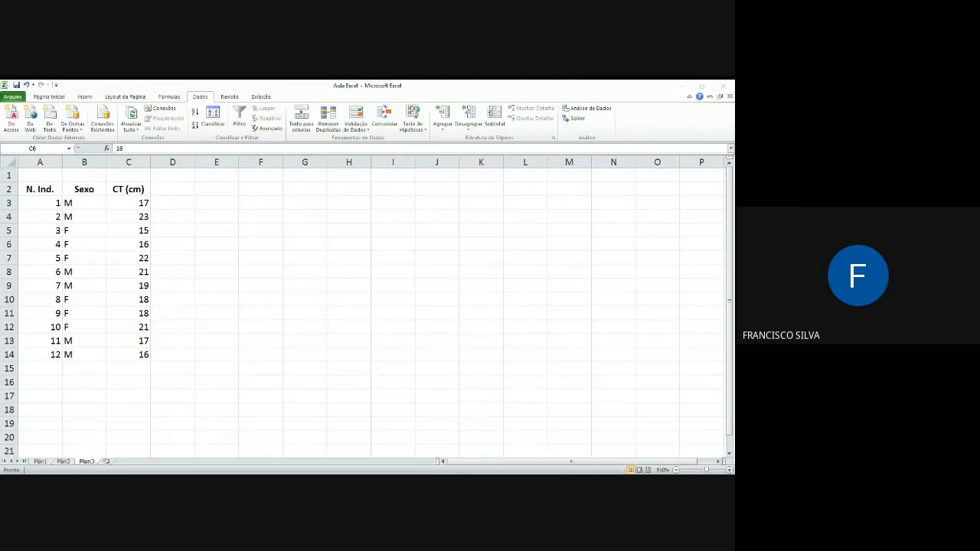
pyautogui.hotkey('alt', 'Tab')
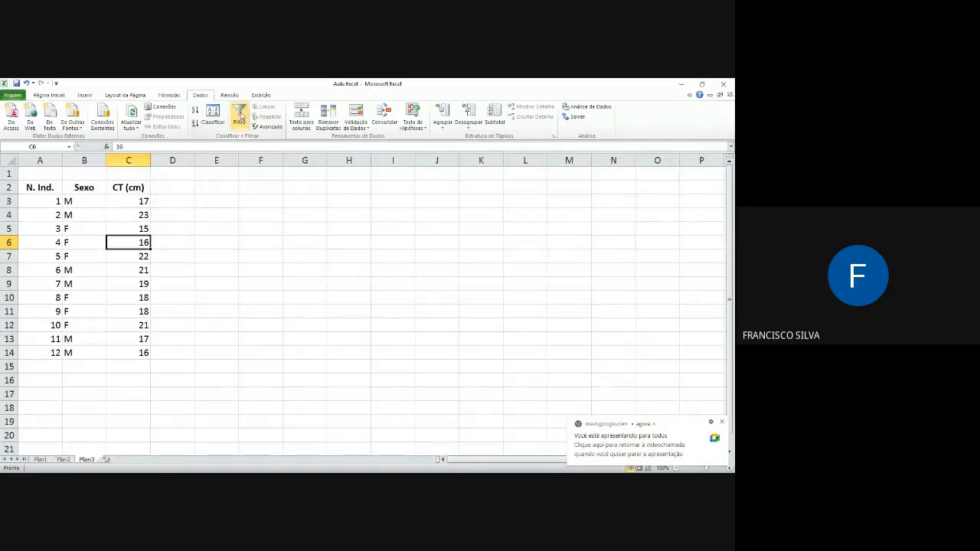
# Step: Turn on filtering for the table and filter the Sexo column to show only M
pyautogui.click(241, 117)
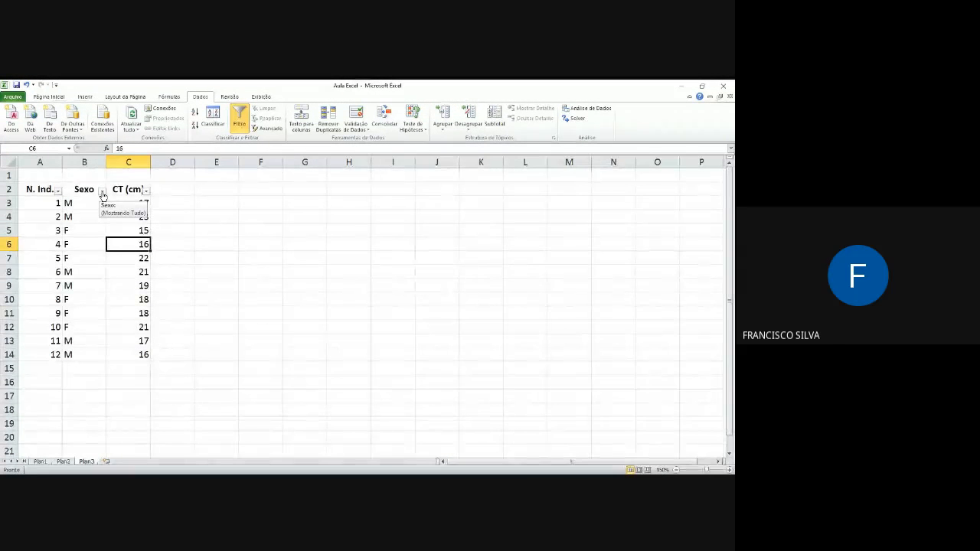
pyautogui.click(102, 191)
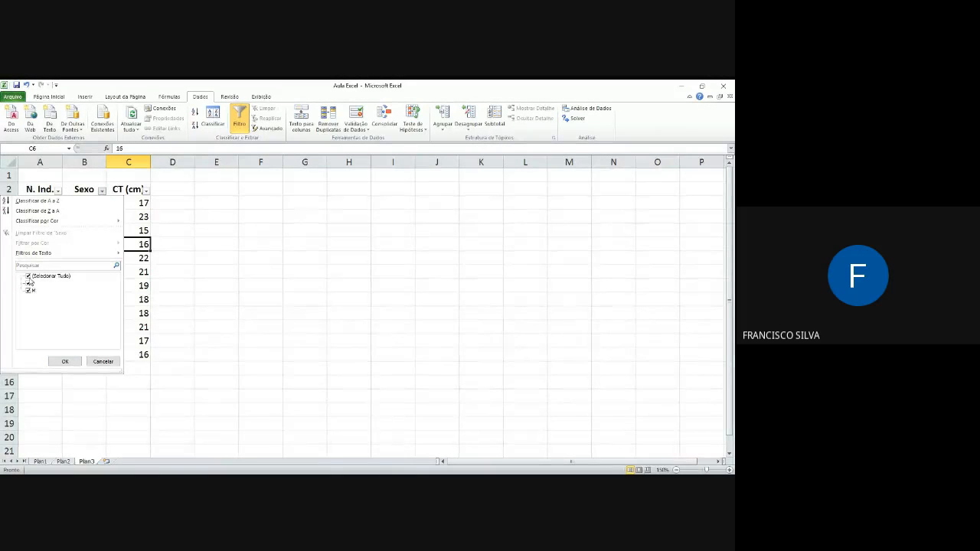
pyautogui.click(27, 277)
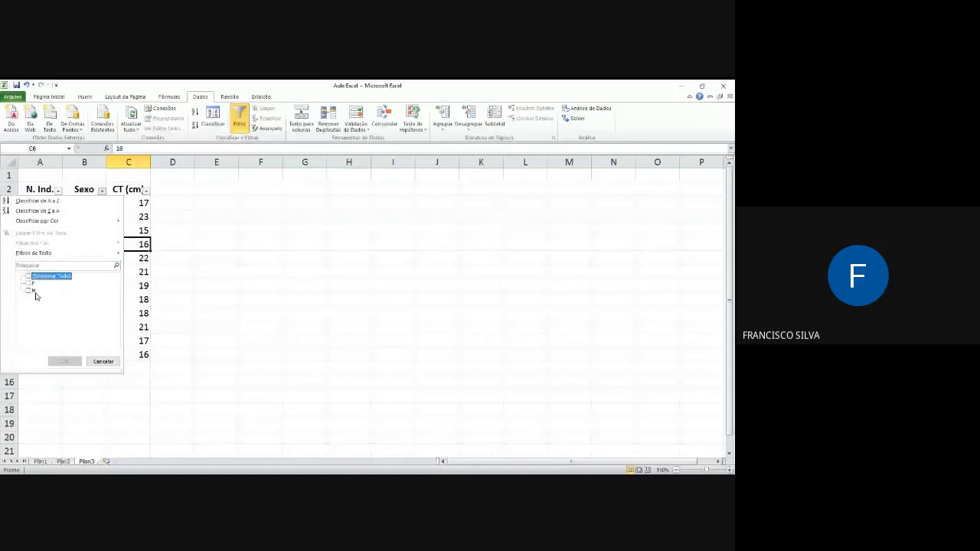
pyautogui.click(28, 291)
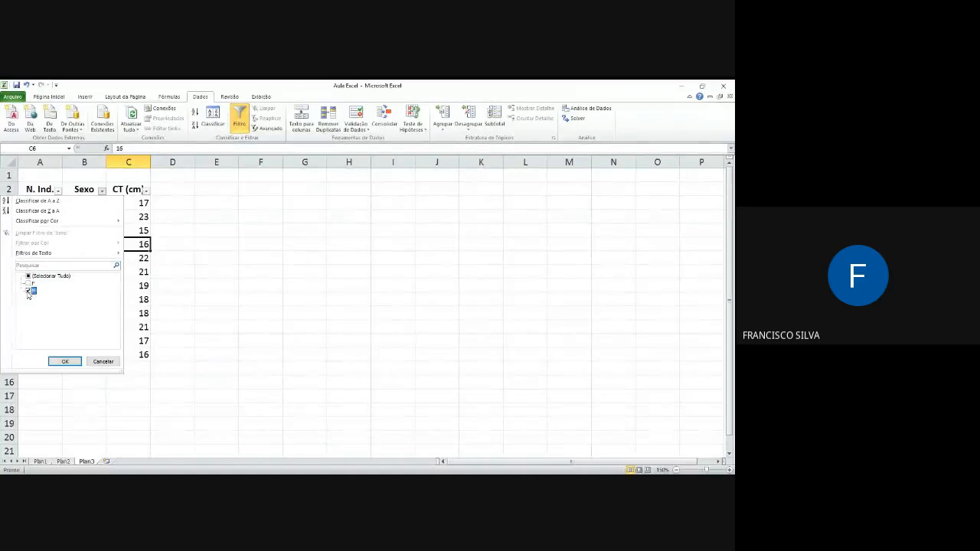
pyautogui.click(65, 362)
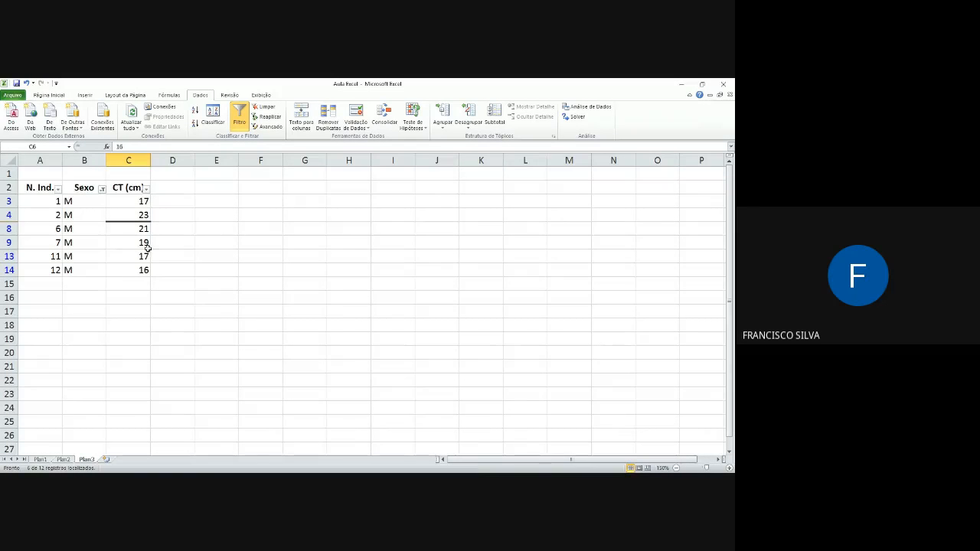
pyautogui.click(222, 241)
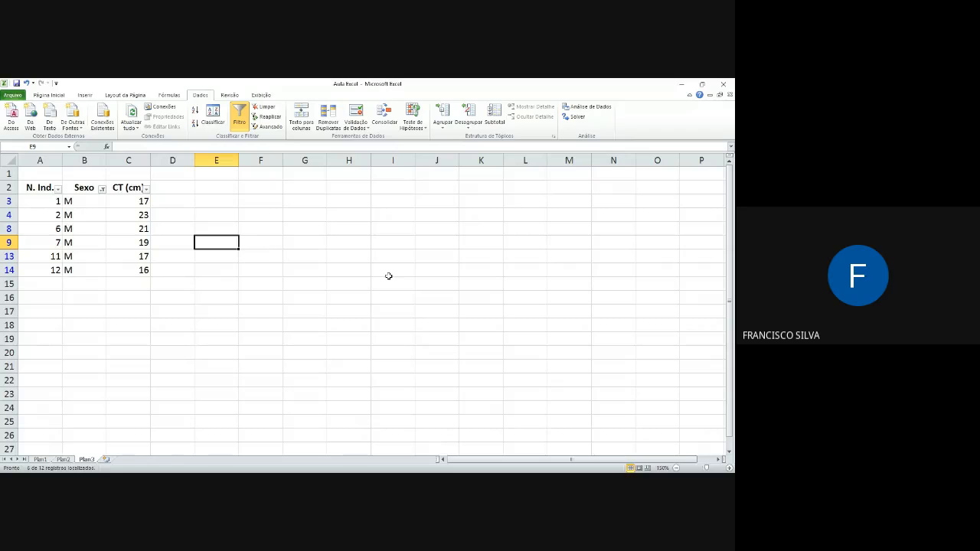
# Step: Change the Sexo column filter to show only F
pyautogui.click(103, 190)
pyautogui.click(30, 284)
pyautogui.click(29, 292)
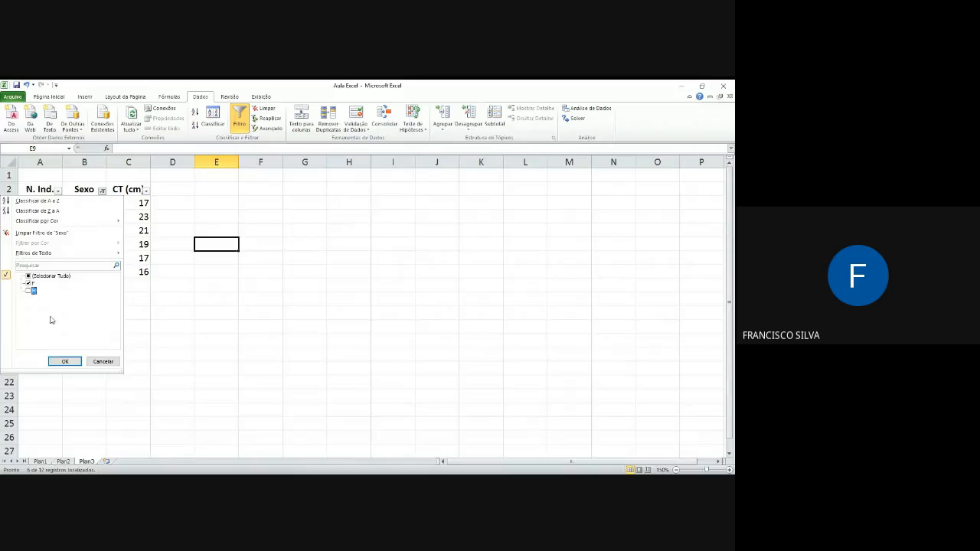
pyautogui.click(67, 361)
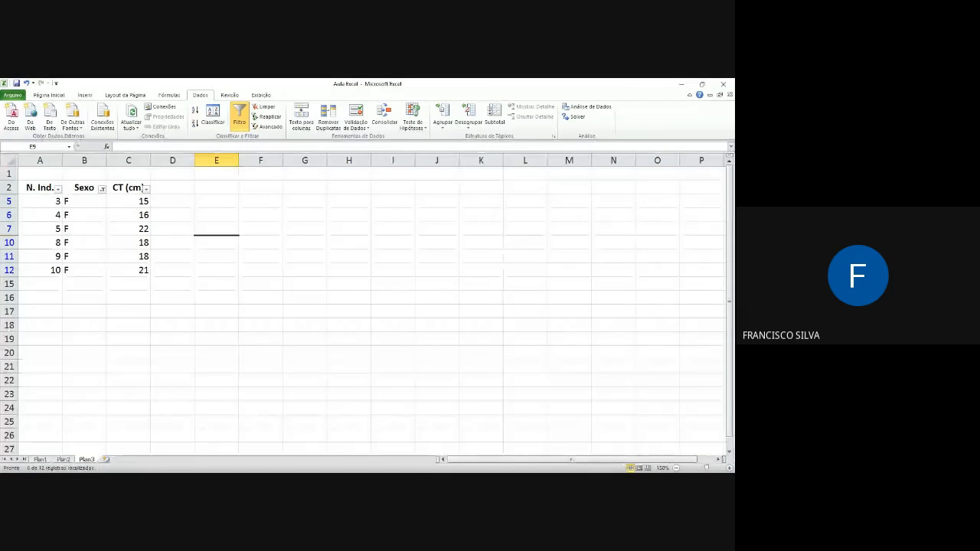
# Step: Include M again in the Sexo column filter so both F and M are selected
pyautogui.click(102, 190)
pyautogui.click(29, 291)
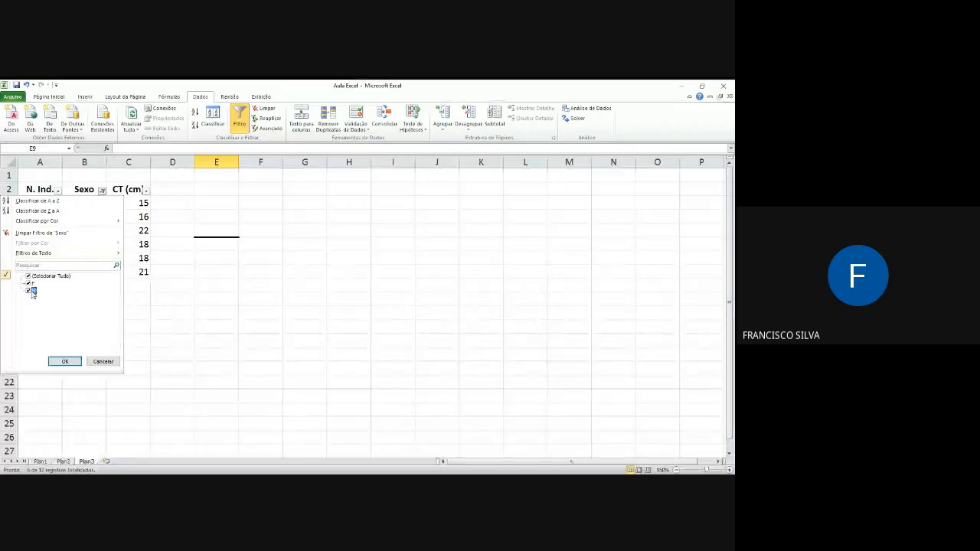
pyautogui.click(65, 361)
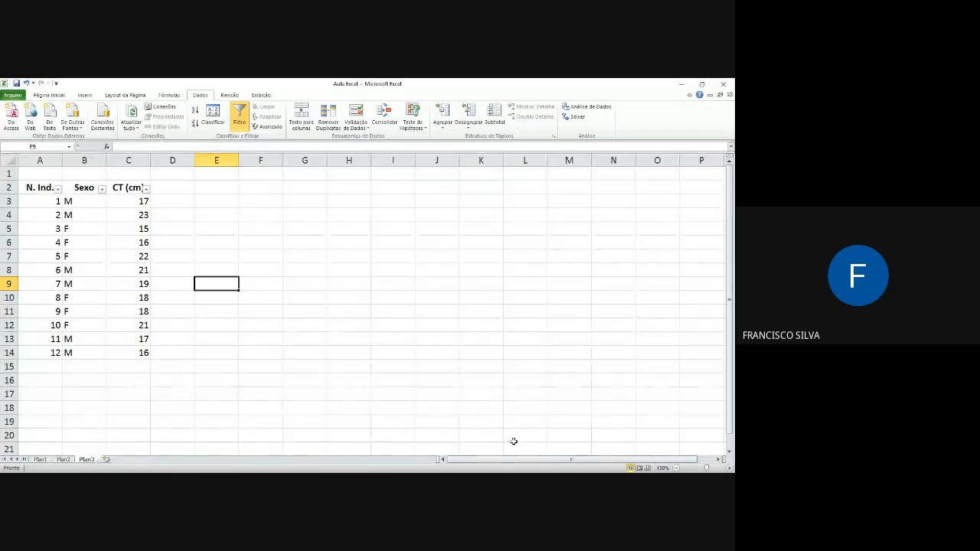
# Step: Filter the CT (cm) column to show only the value 19
pyautogui.click(145, 190)
pyautogui.click(54, 275)
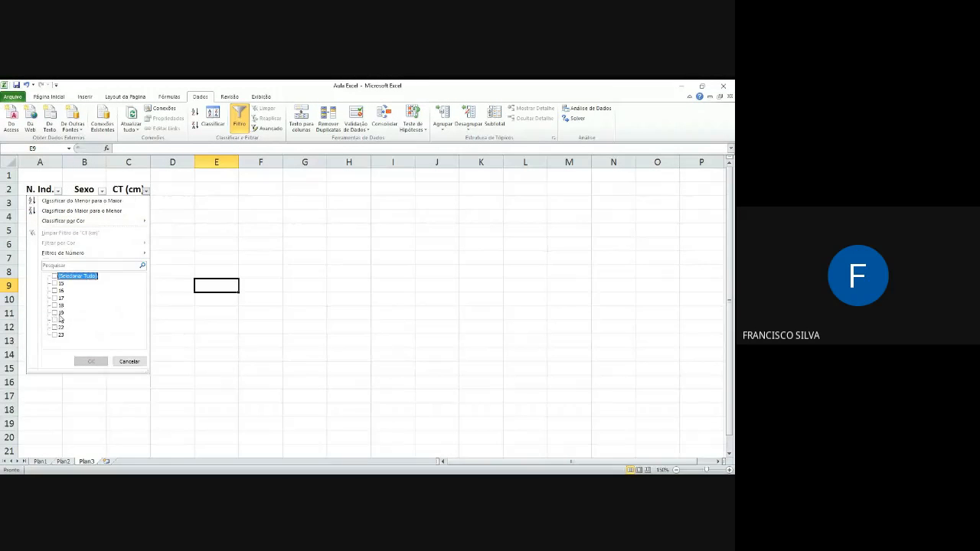
pyautogui.click(60, 313)
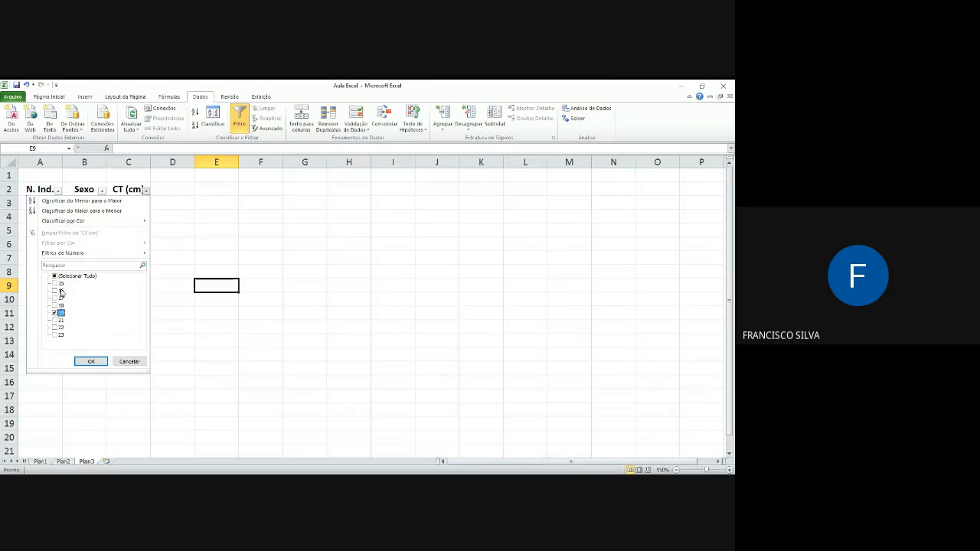
pyautogui.click(90, 363)
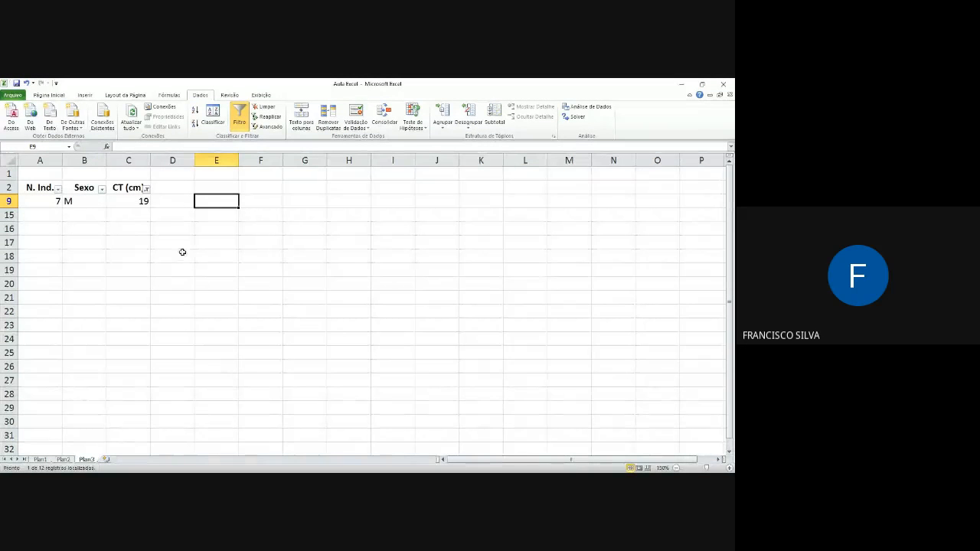
# Step: Reselect all values in the CT (cm) column filter
pyautogui.click(145, 189)
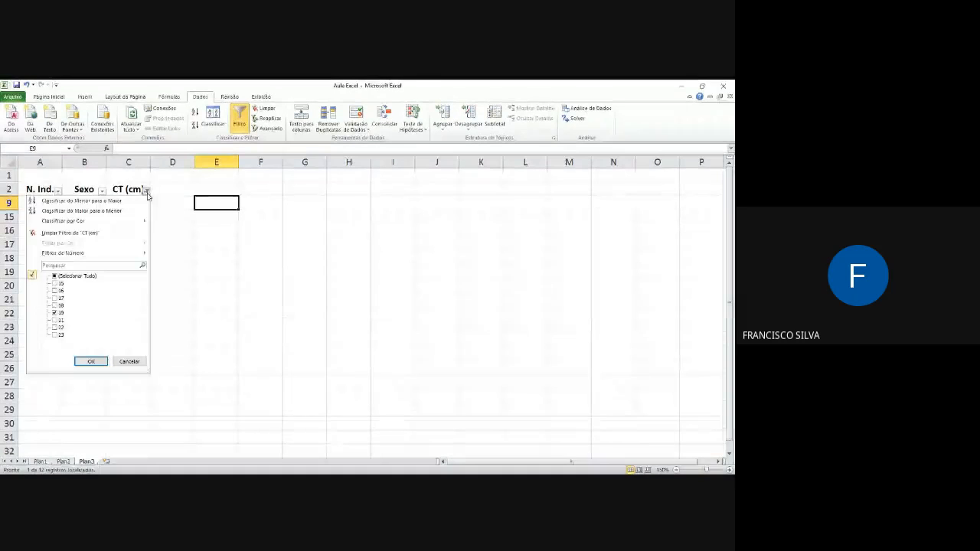
pyautogui.click(54, 276)
pyautogui.click(54, 276)
pyautogui.click(54, 276)
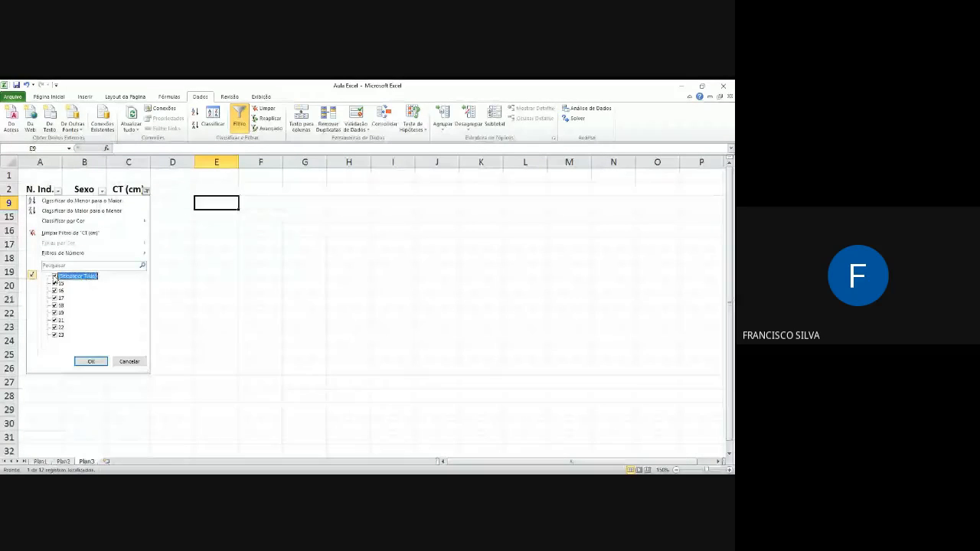
pyautogui.click(91, 360)
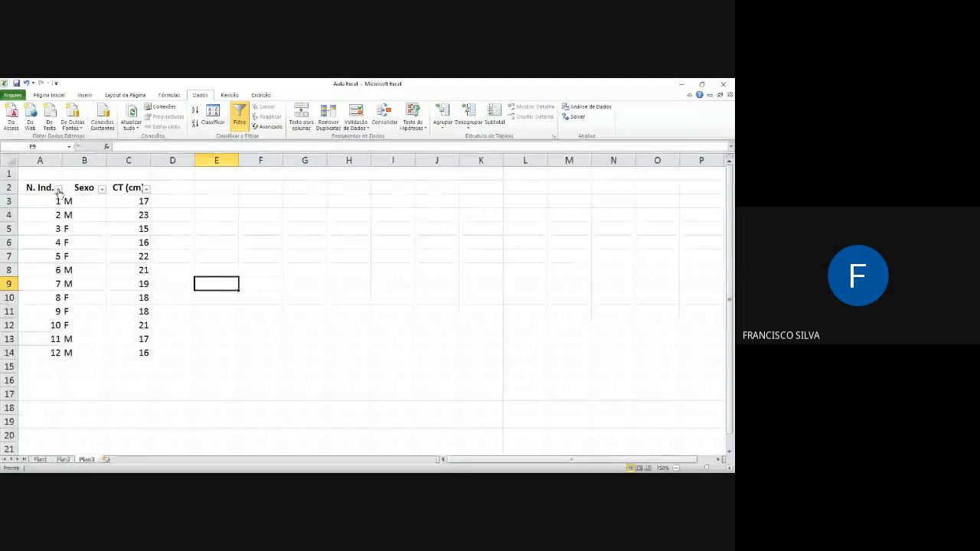
# Step: Filter the N. Ind. column to show only individual 4
pyautogui.click(56, 189)
pyautogui.click(29, 276)
pyautogui.click(29, 305)
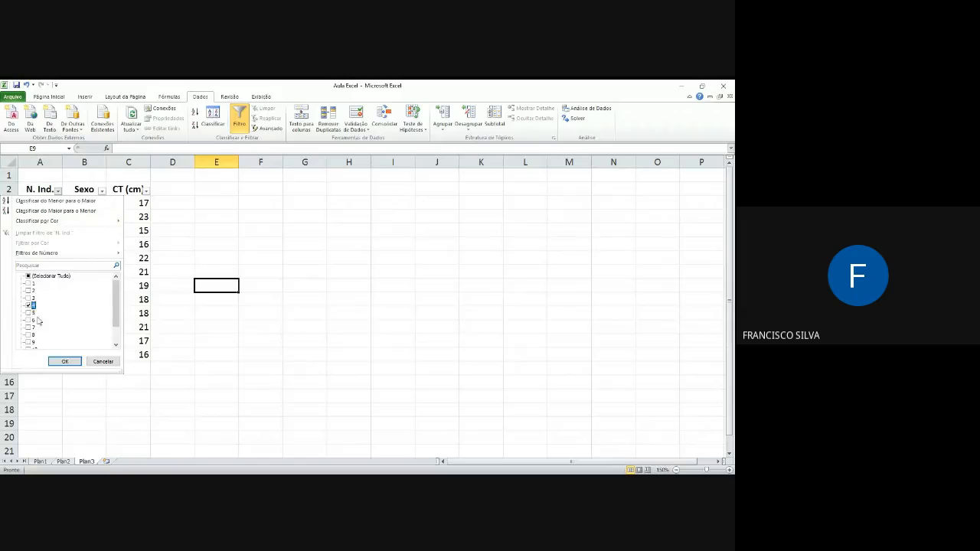
pyautogui.click(67, 362)
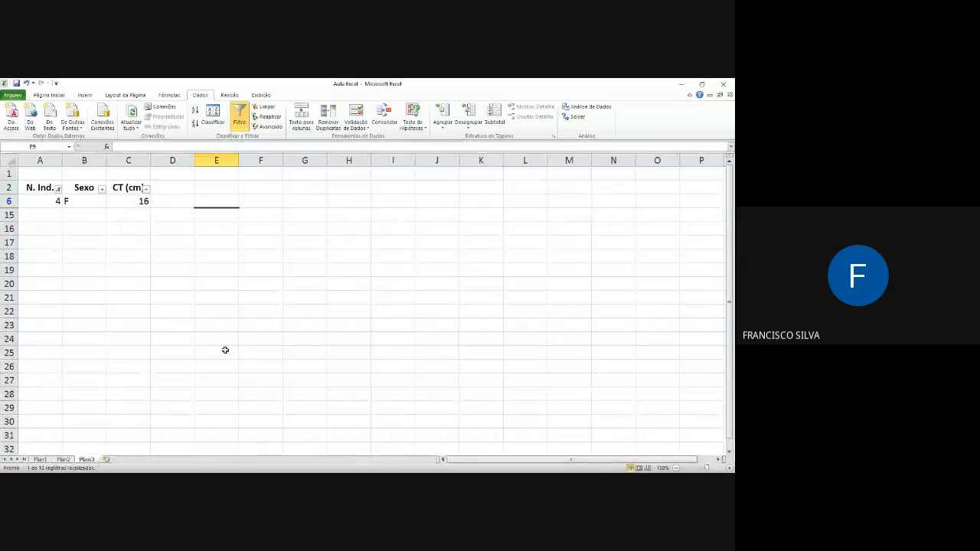
pyautogui.click(227, 254)
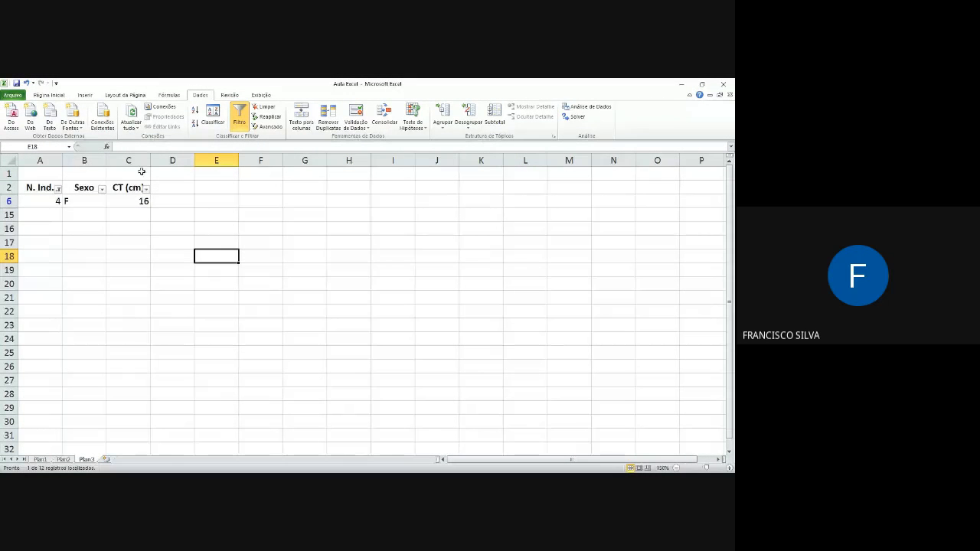
# Step: Reselect all values in the N. Ind. column filter and turn off filtering for the table
pyautogui.click(59, 189)
pyautogui.click(31, 305)
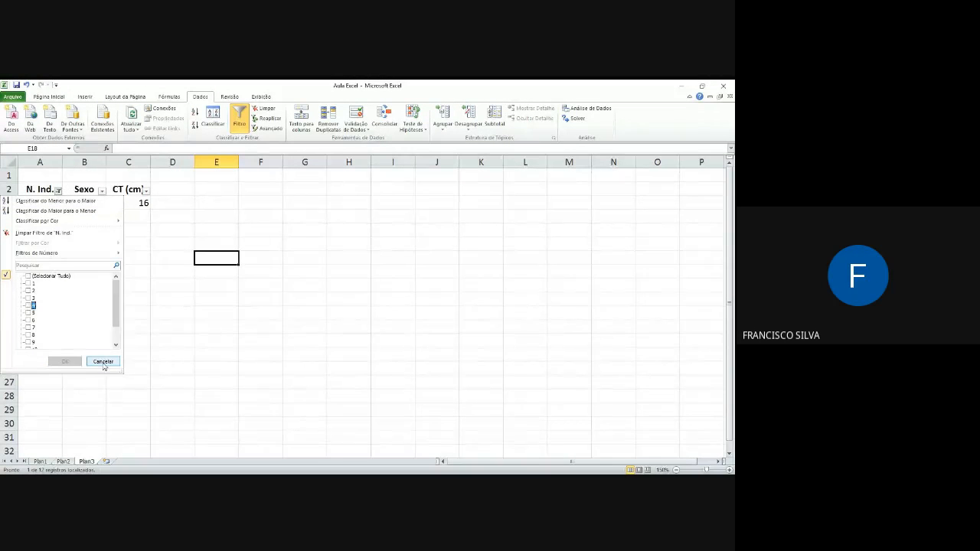
pyautogui.click(27, 277)
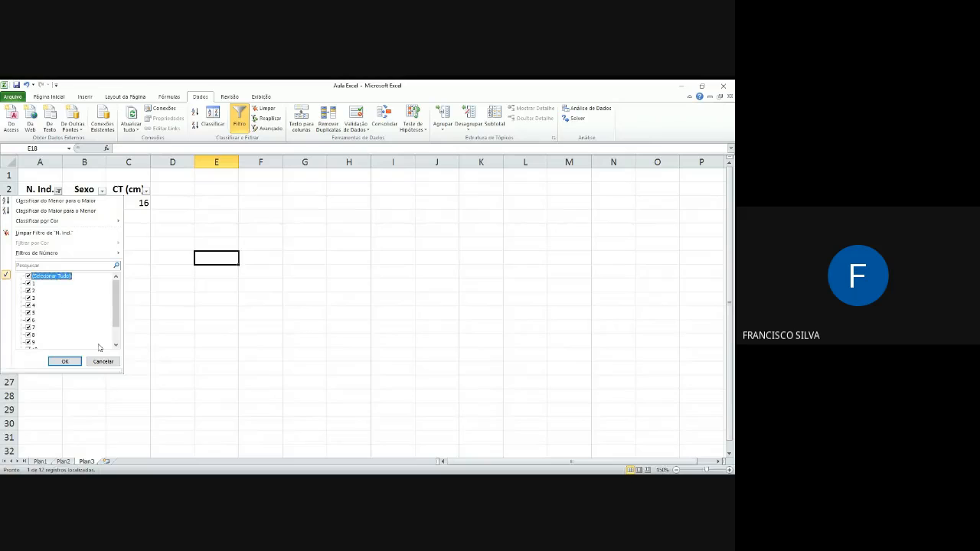
pyautogui.click(65, 361)
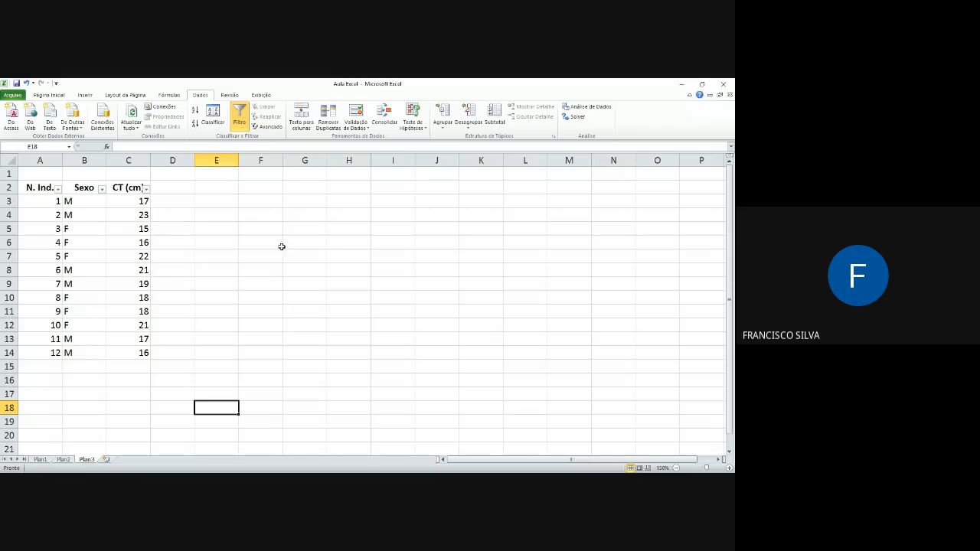
pyautogui.click(240, 121)
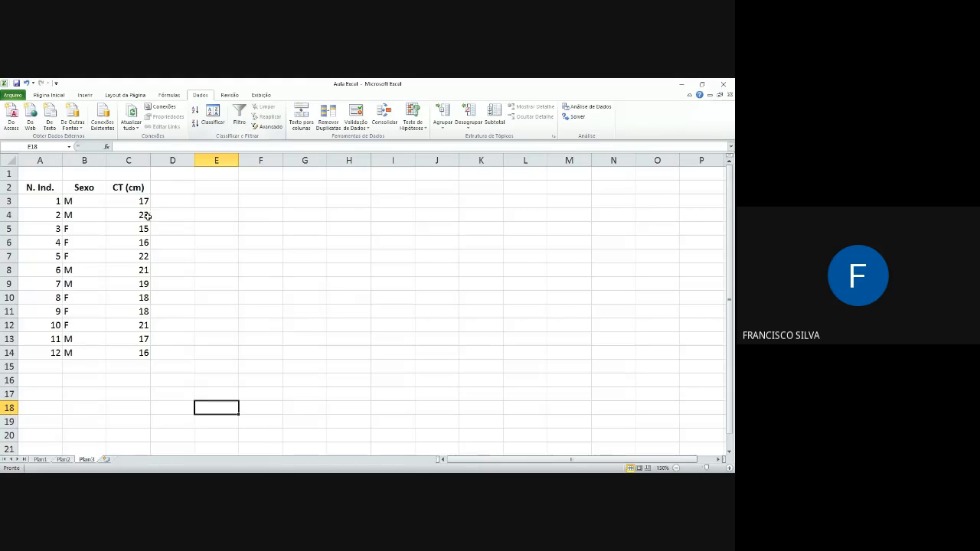
# Step: Try to turn on filtering from the empty cell E18, and reapply it with the CT (cm) header C2 selected
pyautogui.click(241, 121)
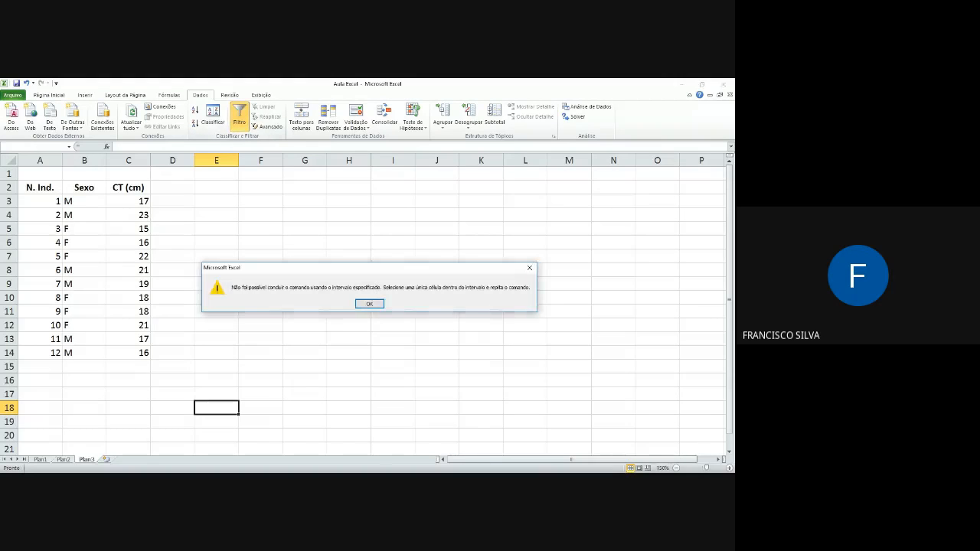
pyautogui.press('Return')
pyautogui.click(195, 202)
pyautogui.click(128, 188)
pyautogui.click(240, 121)
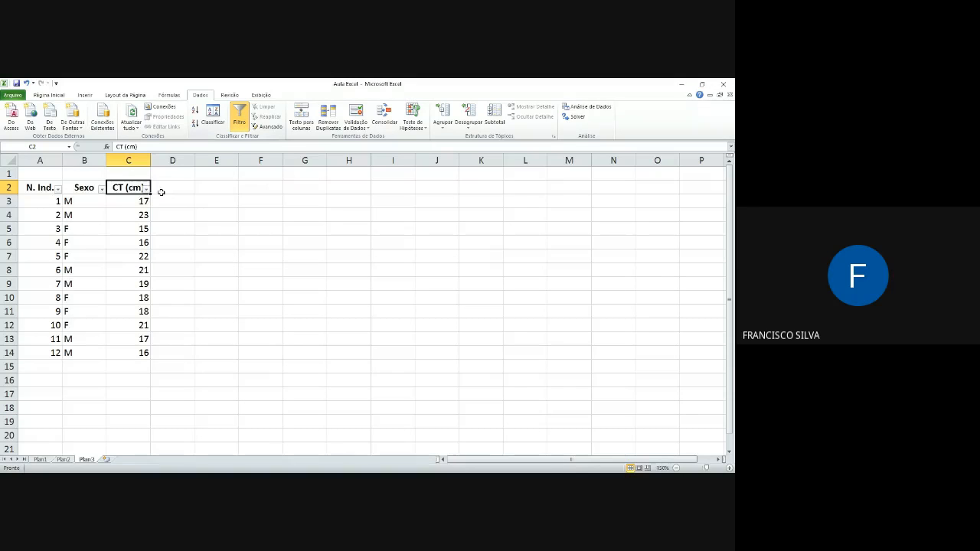
# Step: Select the Sexo and N. Ind. headers in turn, and remove the filter from the table
pyautogui.click(87, 188)
pyautogui.click(51, 187)
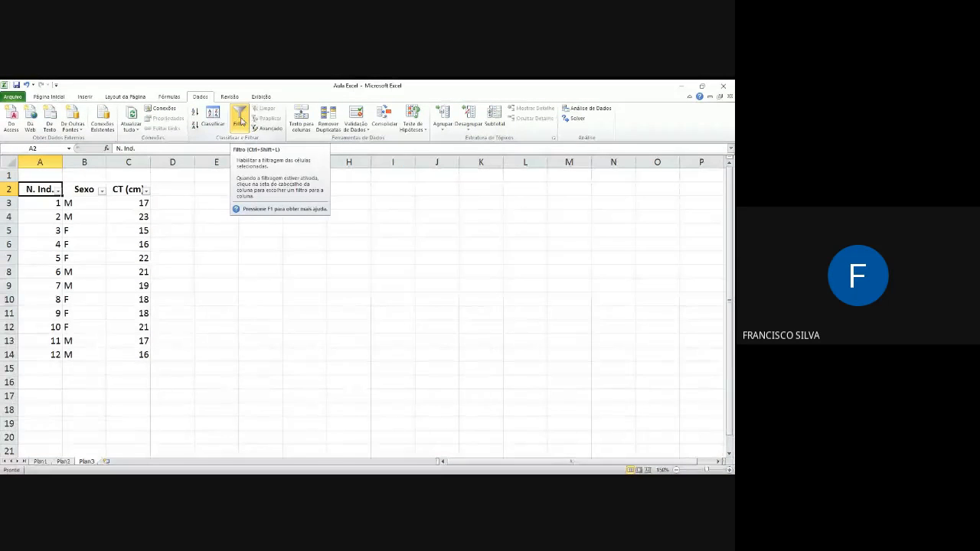
pyautogui.click(239, 121)
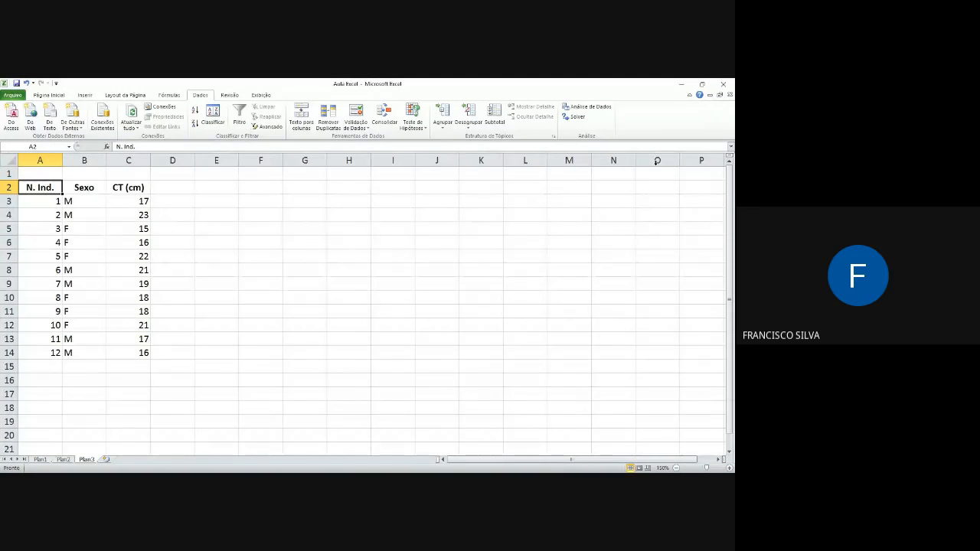
pyautogui.click(169, 95)
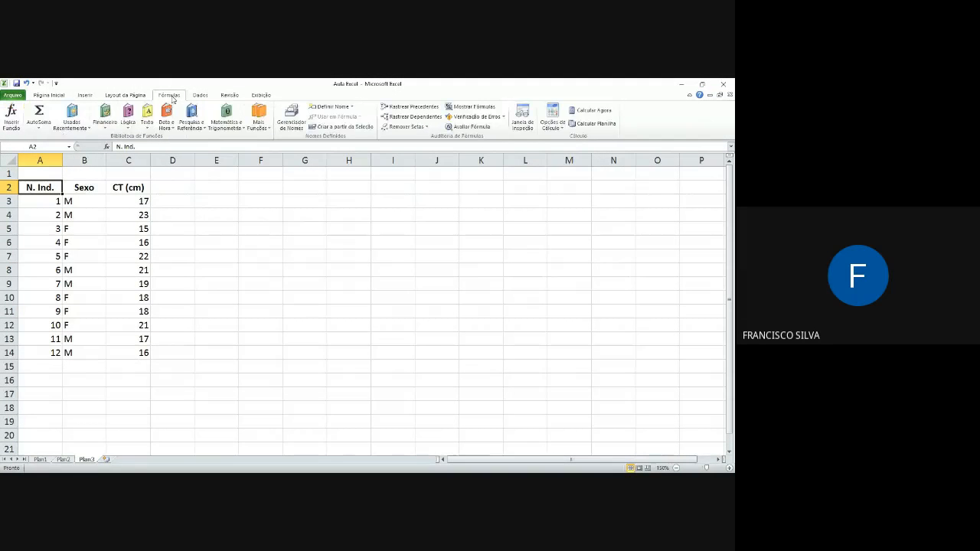
pyautogui.click(125, 95)
pyautogui.click(86, 95)
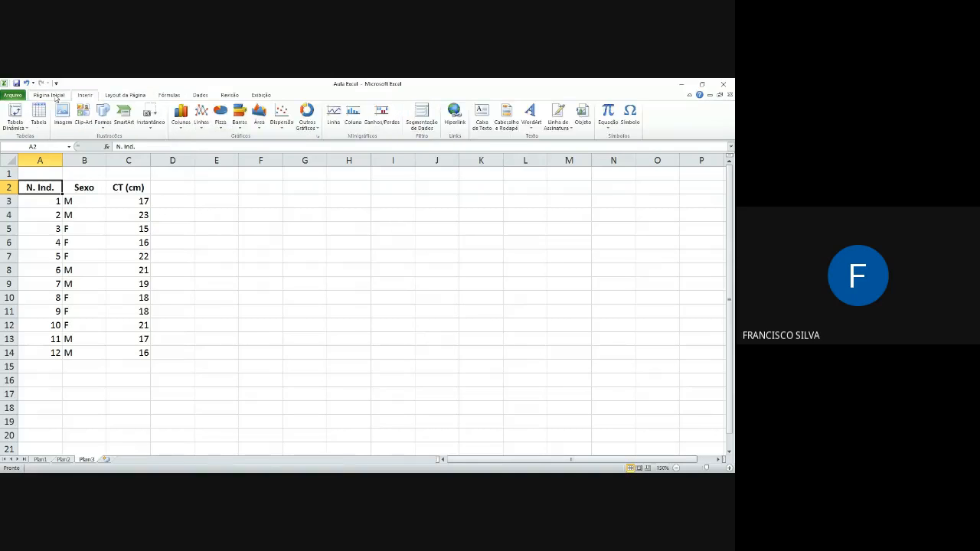
pyautogui.click(52, 95)
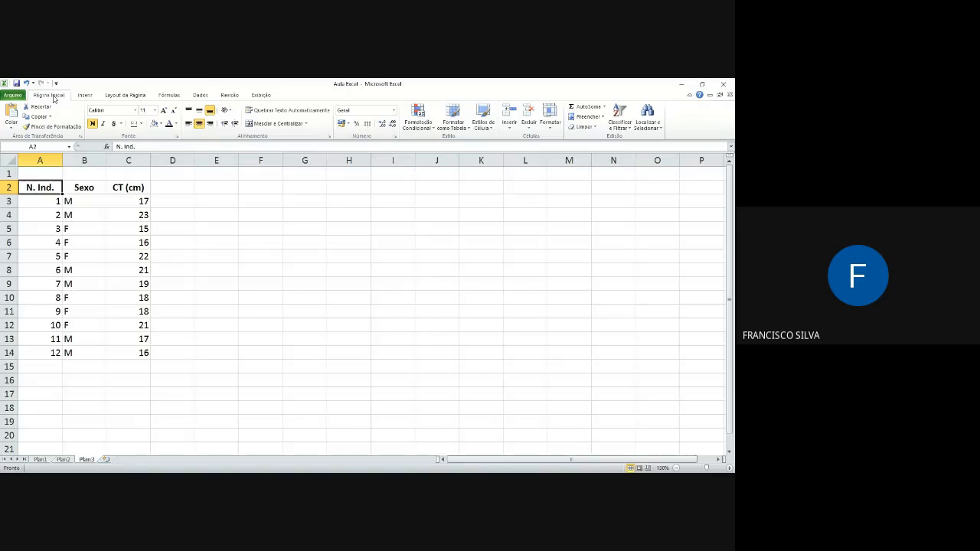
# Step: Set the CT (cm) value in cell C3 to 17,1 with a decimal comma
pyautogui.click(141, 202)
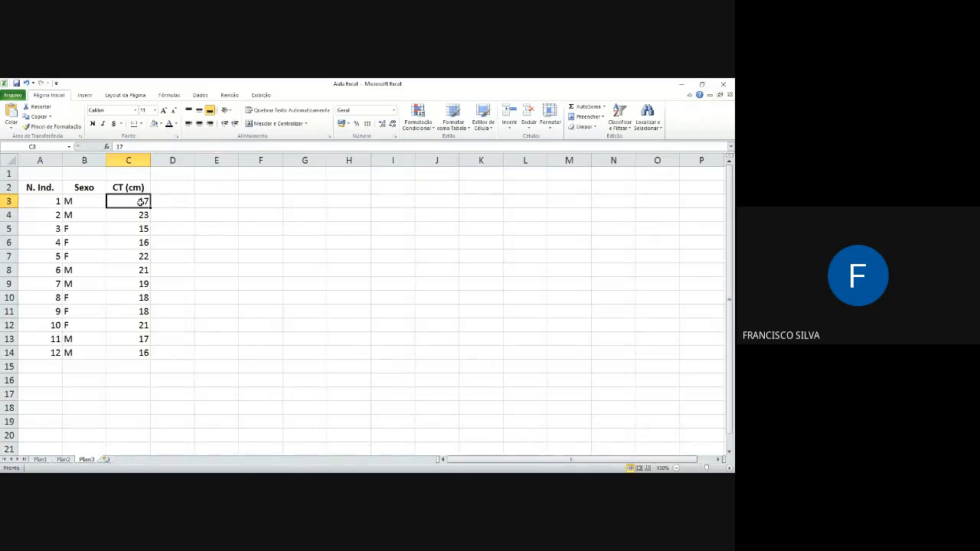
pyautogui.doubleClick(142, 201)
pyautogui.write(',1')
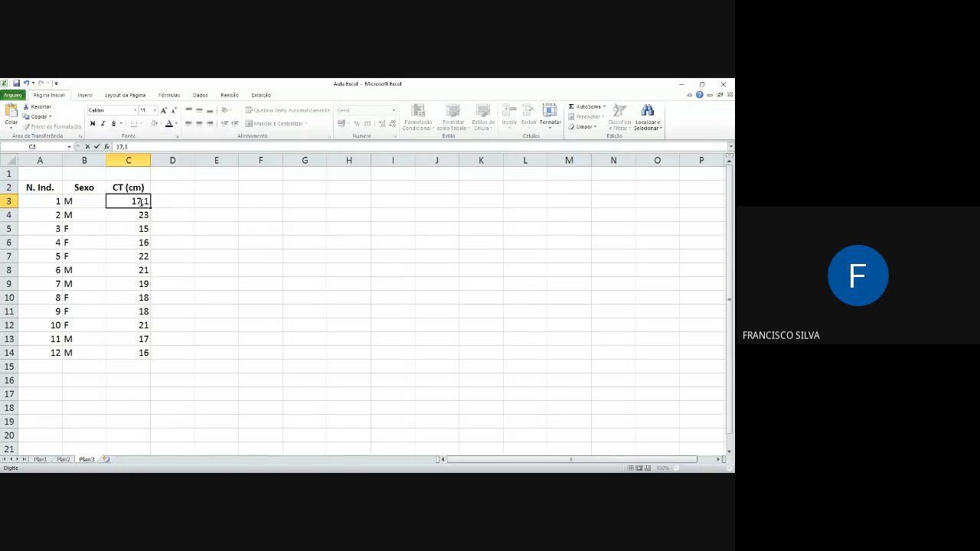
pyautogui.click(177, 228)
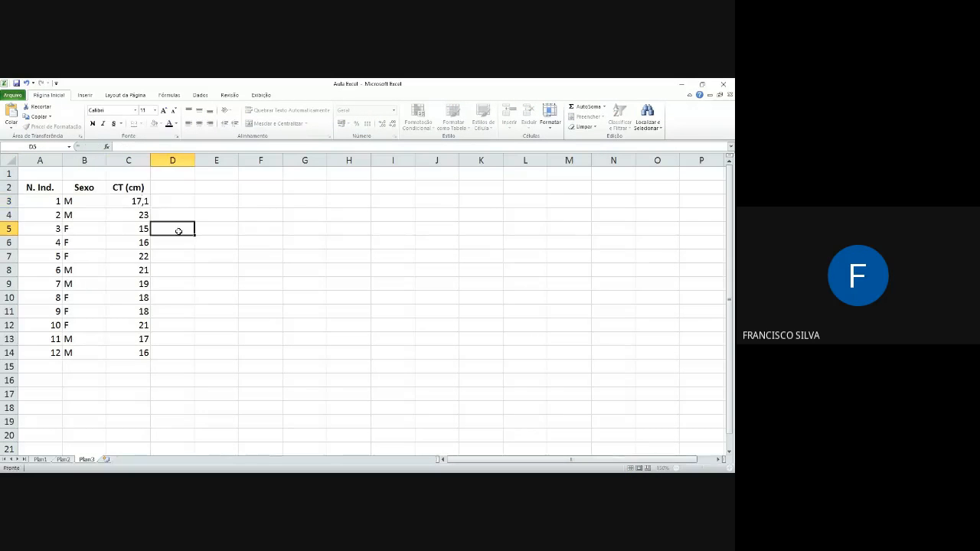
# Step: Vary the displayed decimal places of the CT (cm) value in C3 from none to three, ending with zero decimal places
pyautogui.click(143, 201)
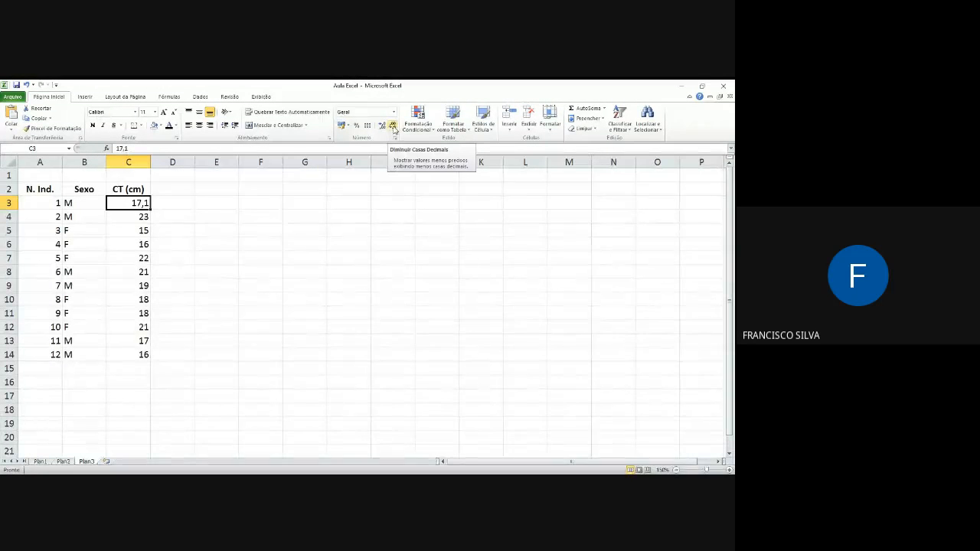
pyautogui.click(393, 127)
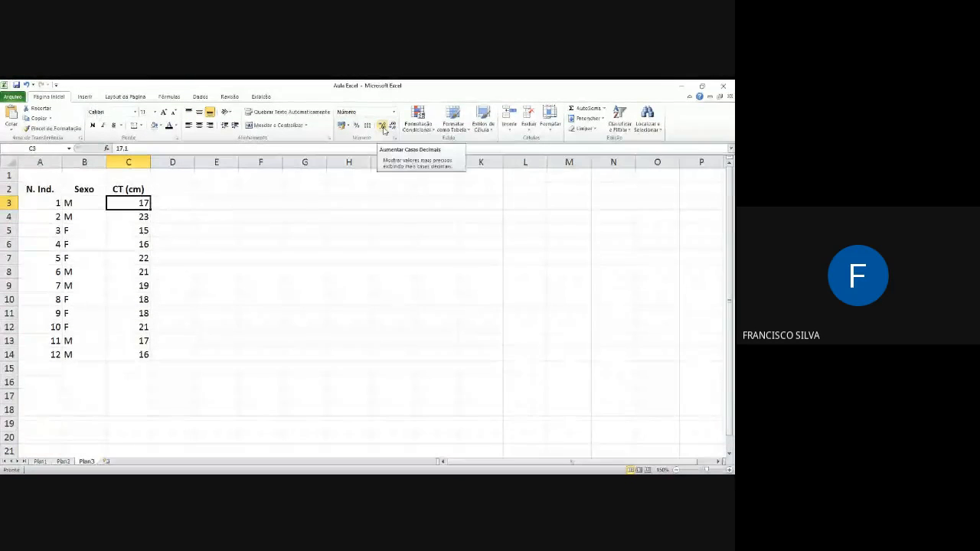
pyautogui.click(383, 127)
pyautogui.click(383, 127)
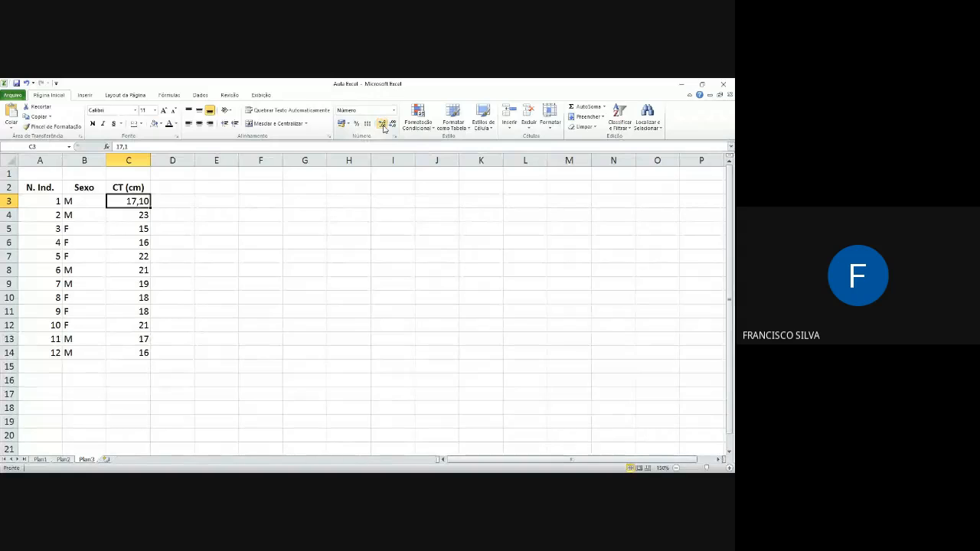
pyautogui.click(383, 127)
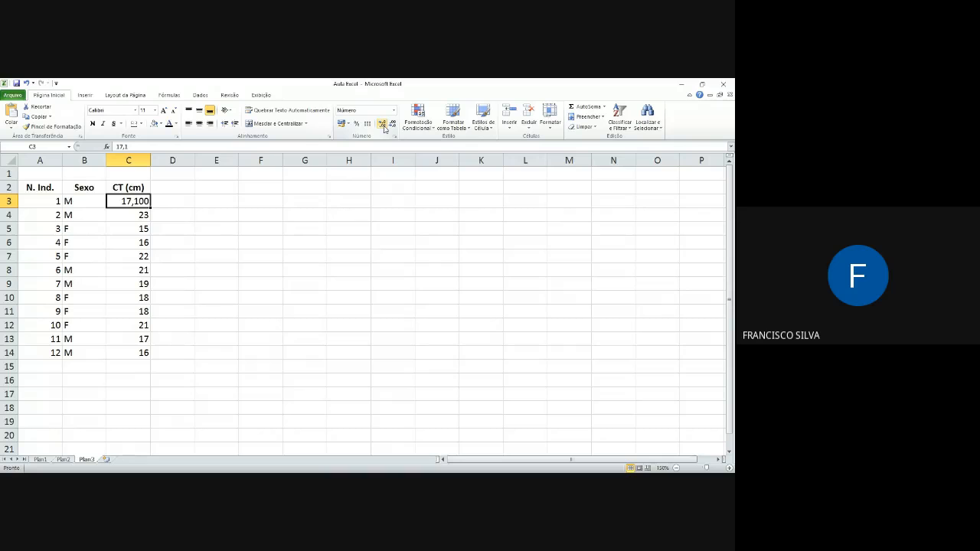
pyautogui.click(392, 124)
pyautogui.click(392, 124)
pyautogui.click(392, 124)
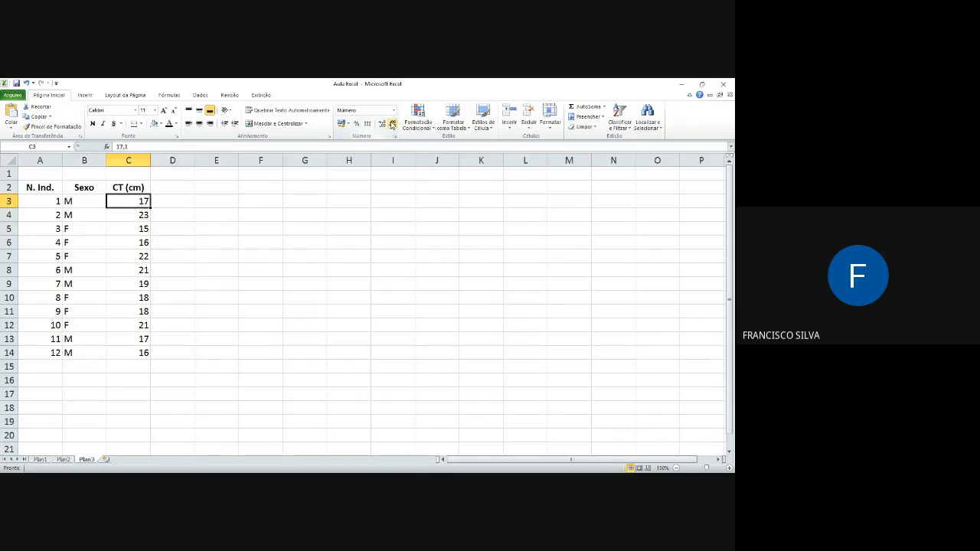
# Step: Format cell C3 as a number with 1 decimal place through the cell format settings
pyautogui.rightClick(138, 201)
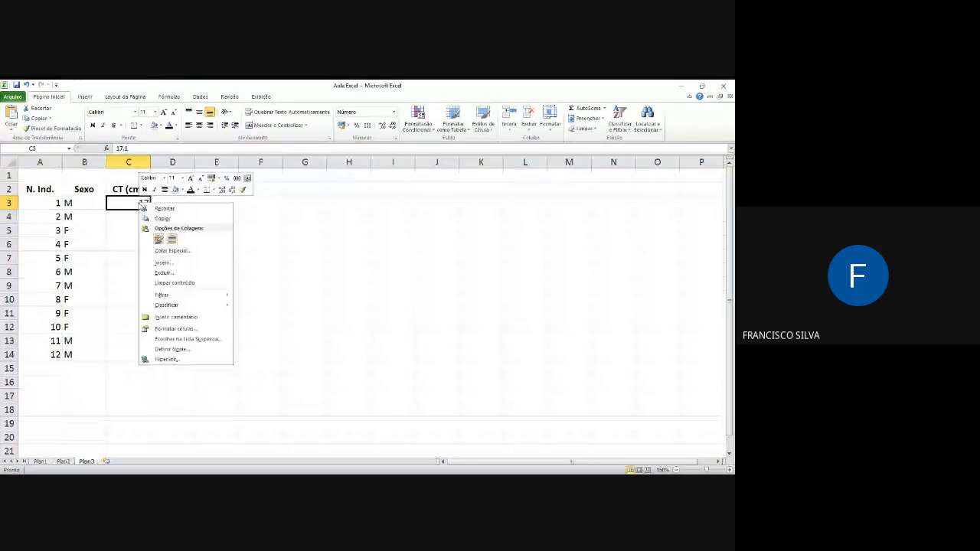
pyautogui.click(175, 329)
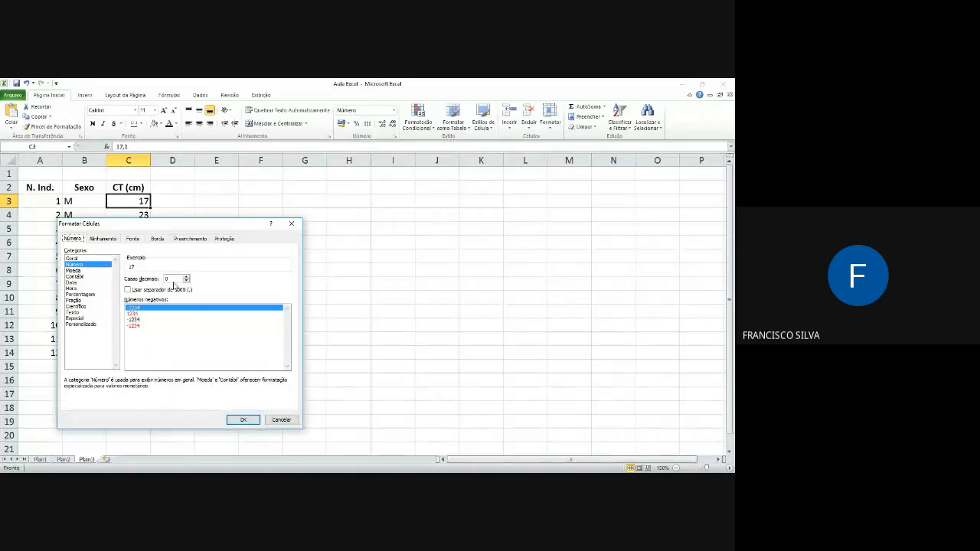
pyautogui.click(185, 277)
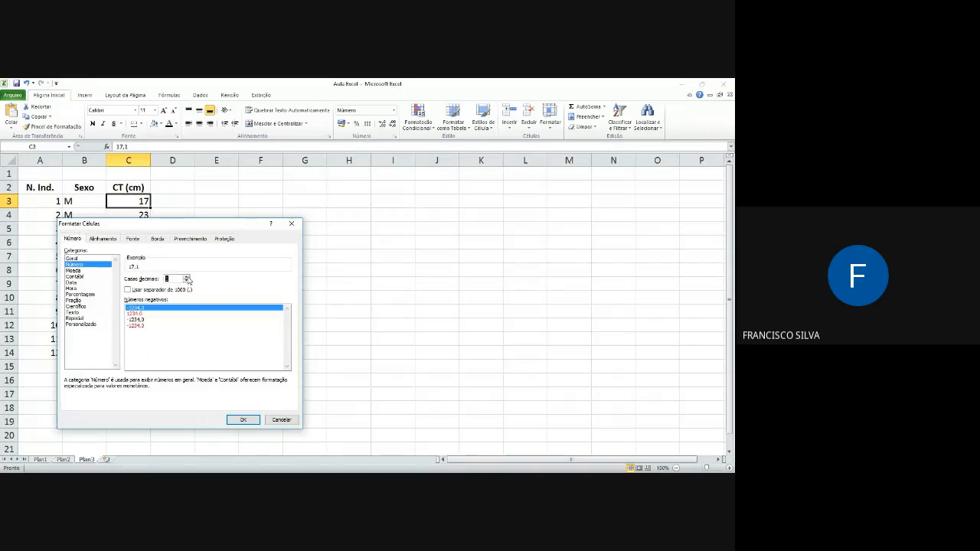
pyautogui.click(244, 420)
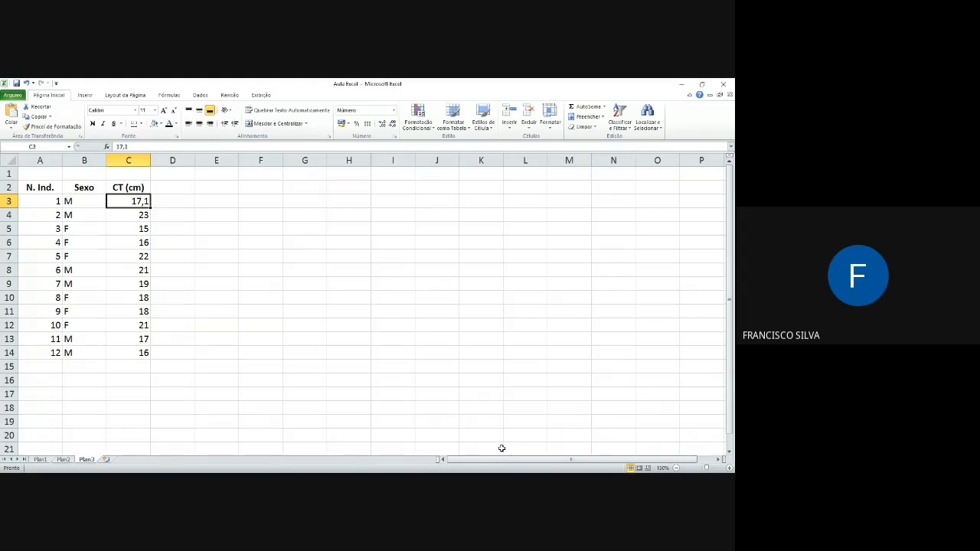
# Step: Enter 17 in cell C3 and reduce its display to zero decimal places
pyautogui.write('17')
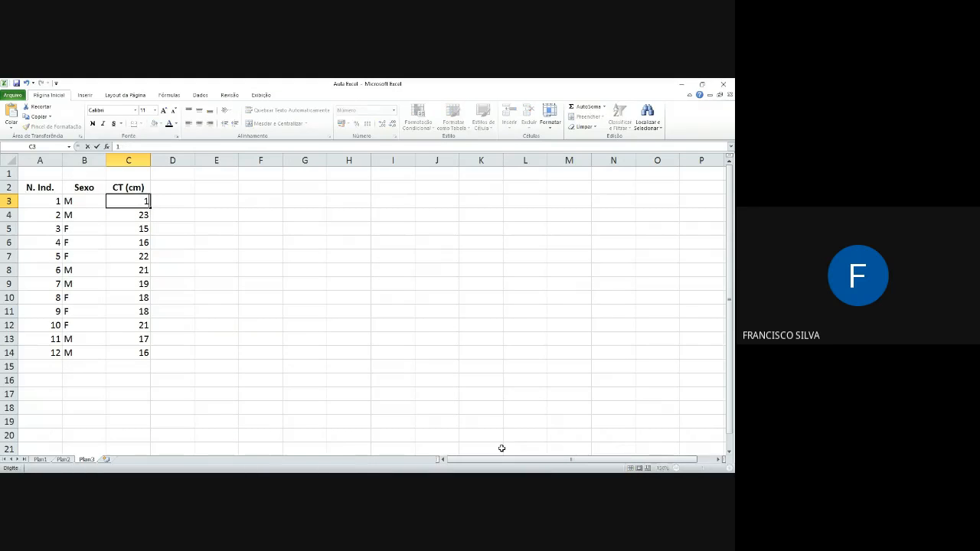
pyautogui.click(198, 234)
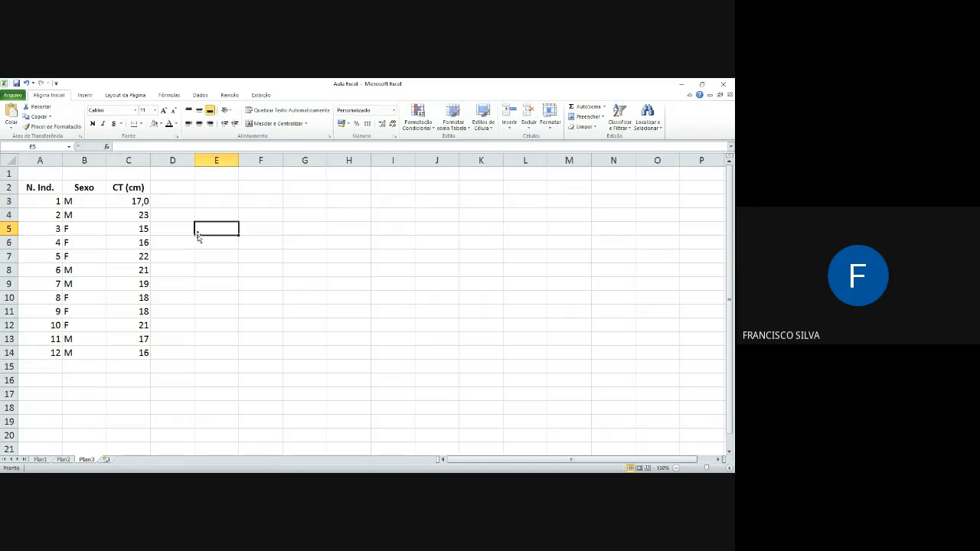
pyautogui.click(128, 200)
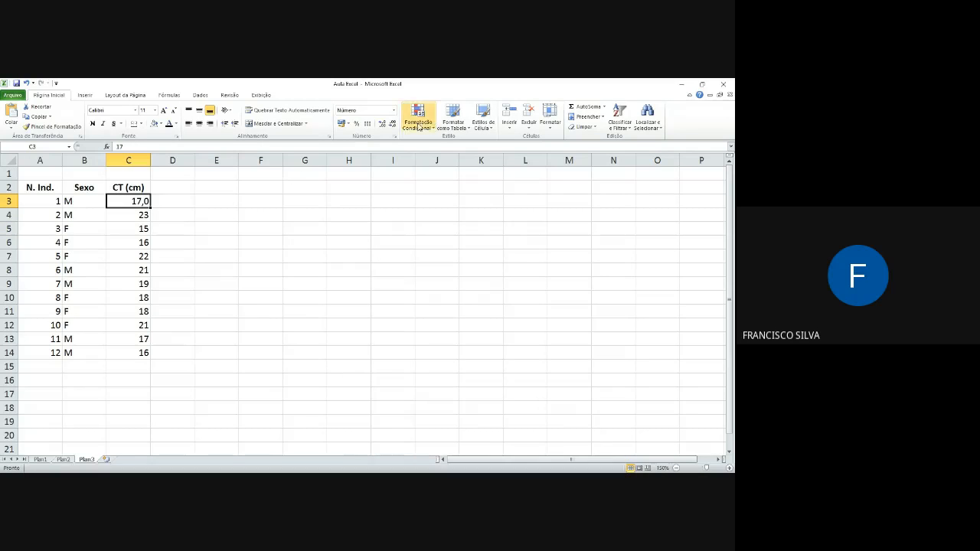
pyautogui.click(392, 124)
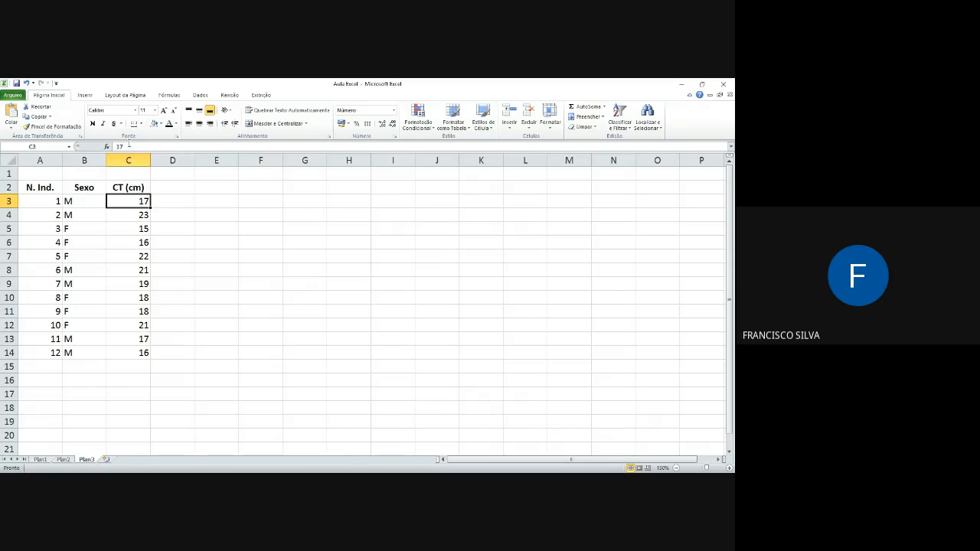
# Step: Look through the available commands for inserting objects, page layout, formulas, data and review
pyautogui.click(85, 94)
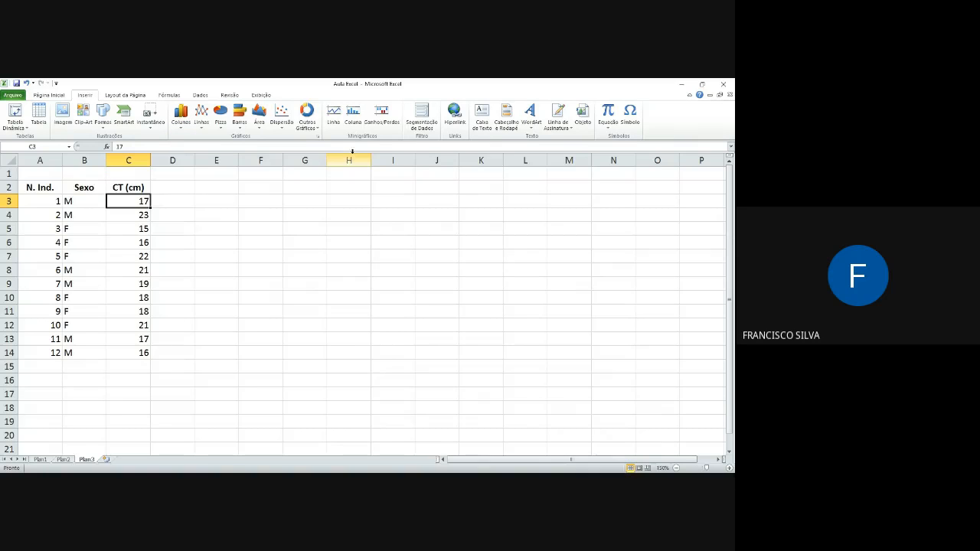
pyautogui.click(133, 97)
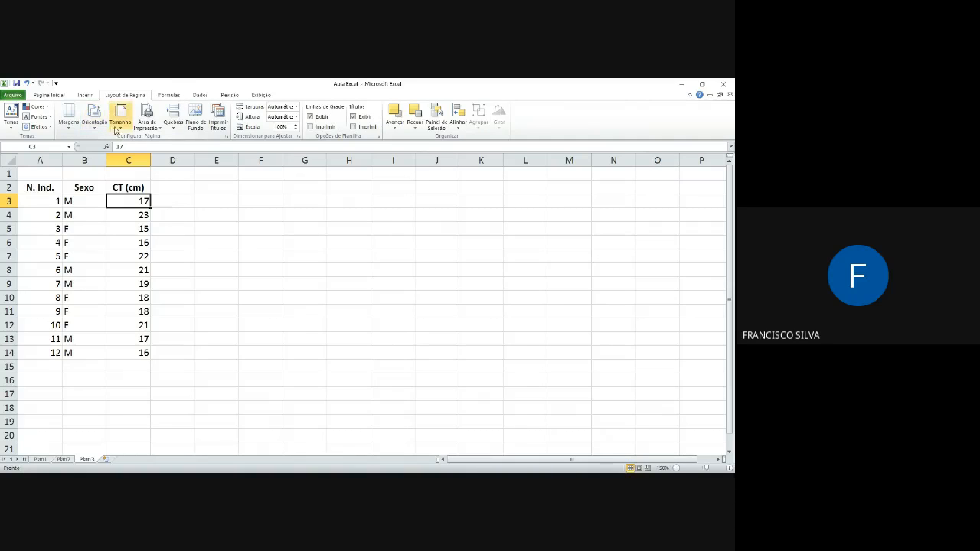
pyautogui.click(170, 96)
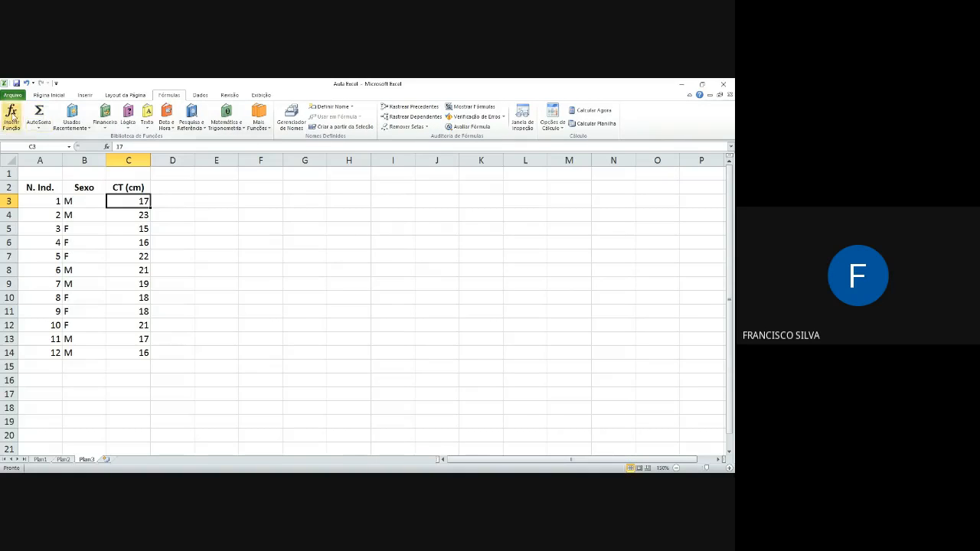
pyautogui.click(201, 95)
pyautogui.click(229, 95)
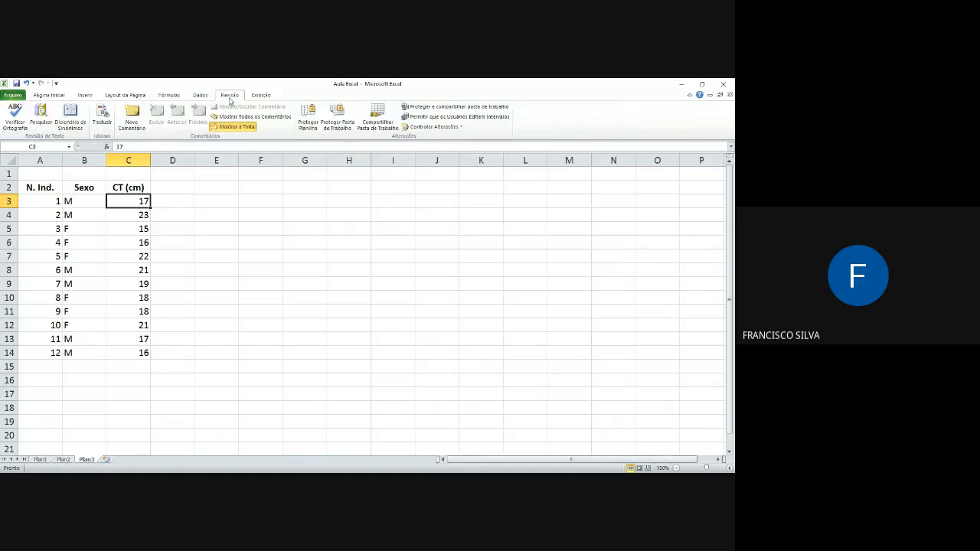
pyautogui.click(116, 216)
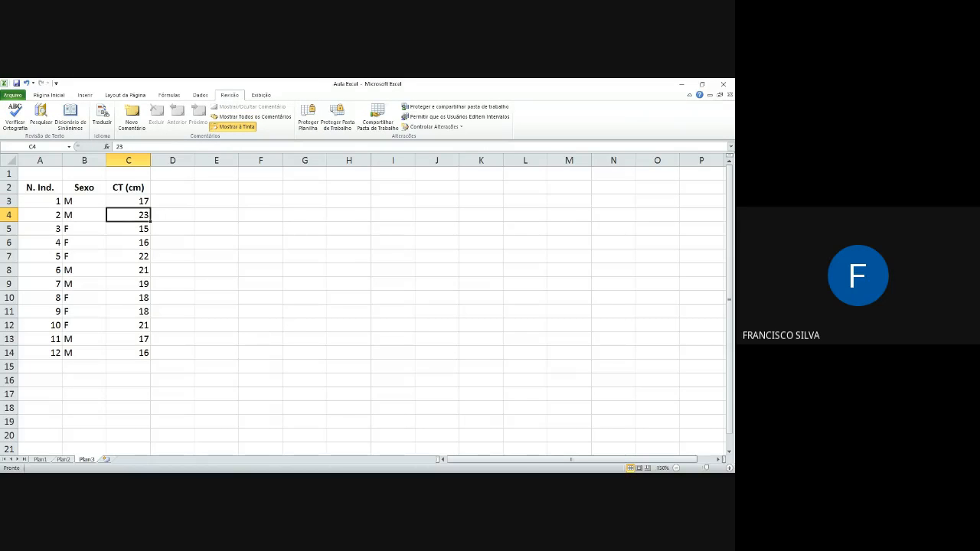
# Step: Edit the CT (cm) value of the first individual in cell C3 to 19
pyautogui.hotkey('alt', 'Tab')
pyautogui.press('Up')
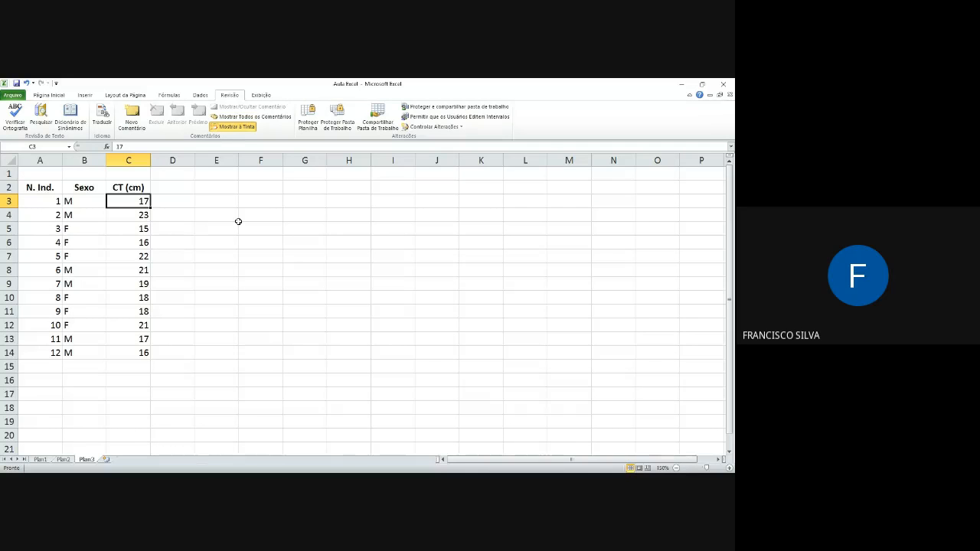
pyautogui.press('F2')
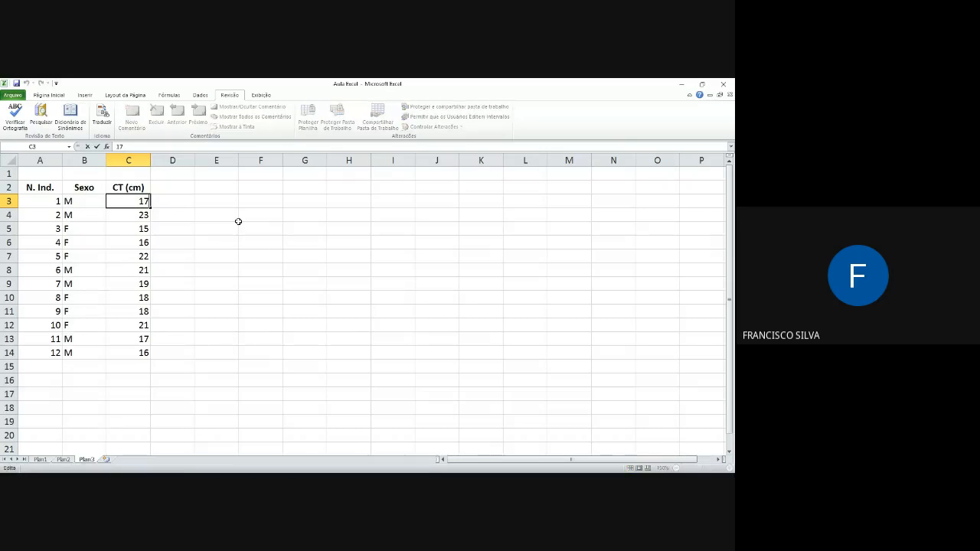
pyautogui.press('BackSpace')
pyautogui.write('19')
pyautogui.press('Return')
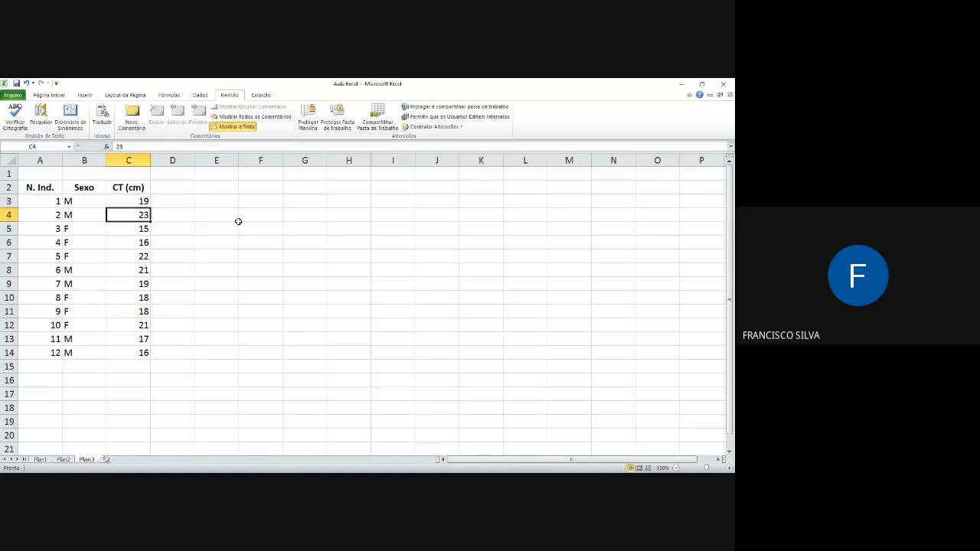
# Step: Edit the CT (cm) value in cell C3 again, setting it to 17
pyautogui.press('Up')
pyautogui.press('F2')
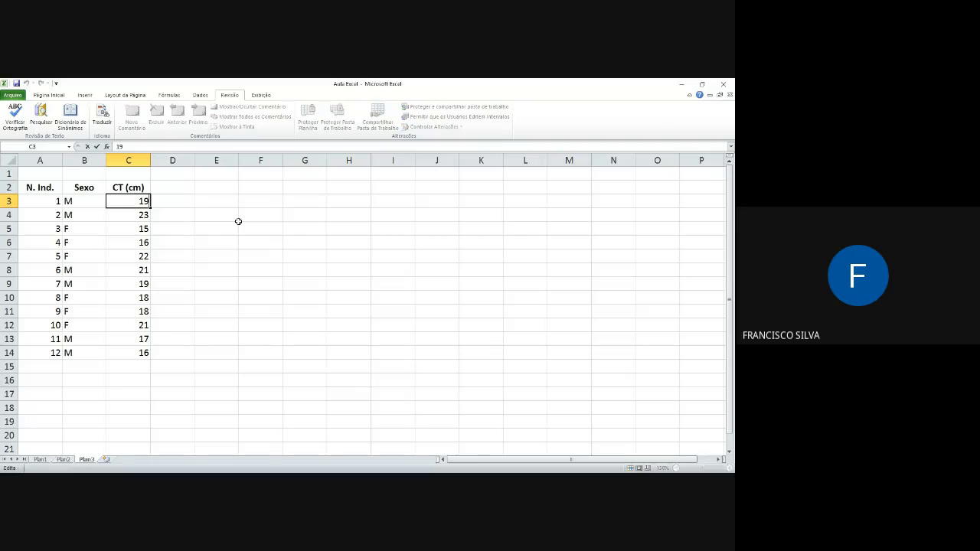
pyautogui.press('BackSpace')
pyautogui.press('BackSpace')
pyautogui.write('17')
pyautogui.press('Return')
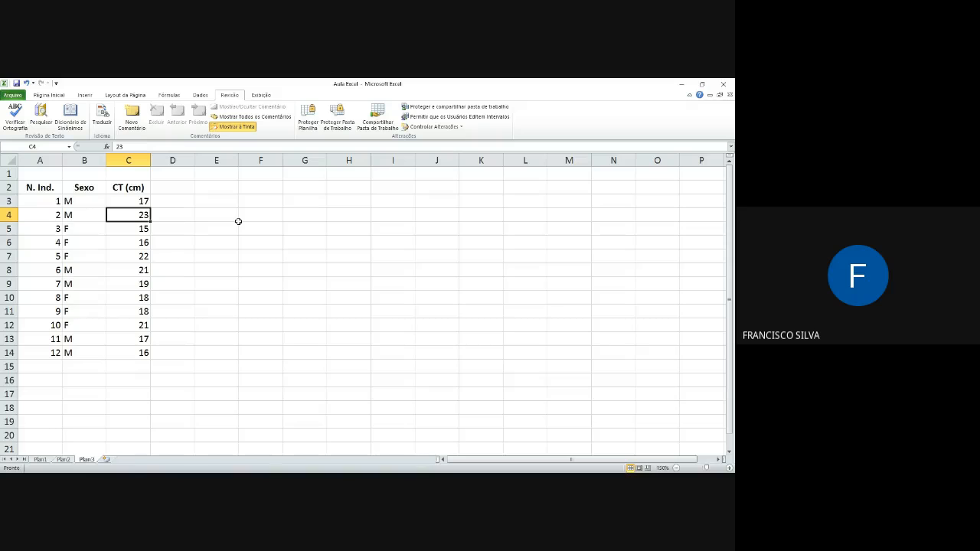
# Step: Enter the addition formula =16+18 in the empty cell E4
pyautogui.click(237, 221)
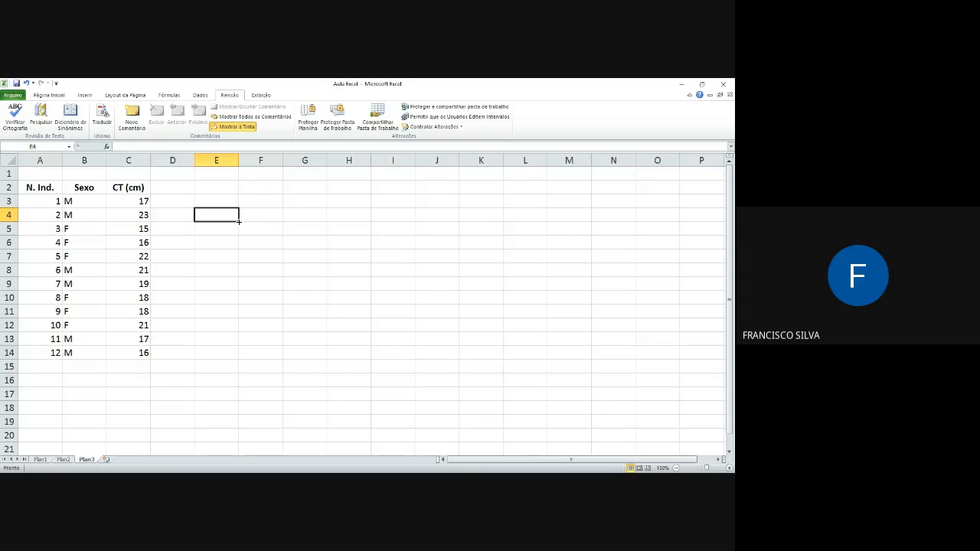
pyautogui.write('=')
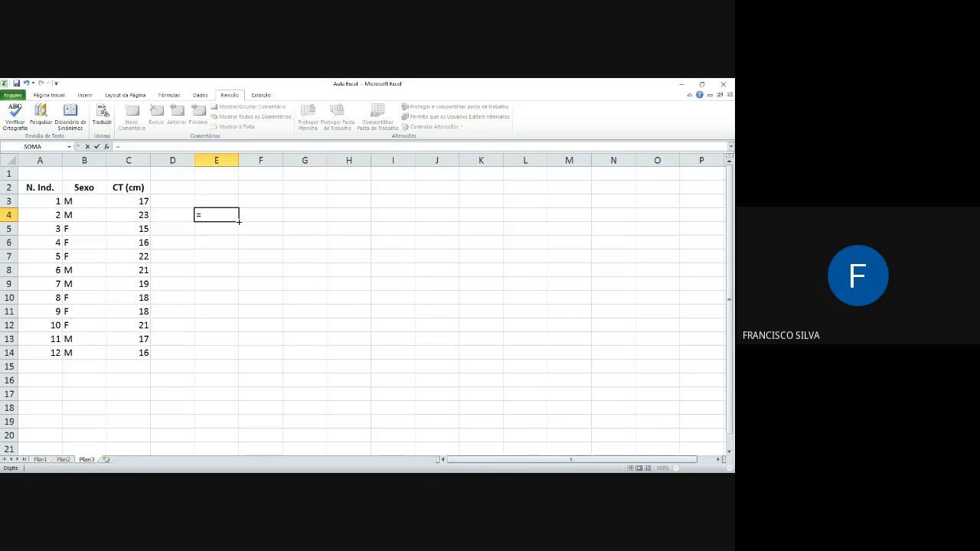
pyautogui.press('BackSpace')
pyautogui.write('=16+18')
pyautogui.press('Return')
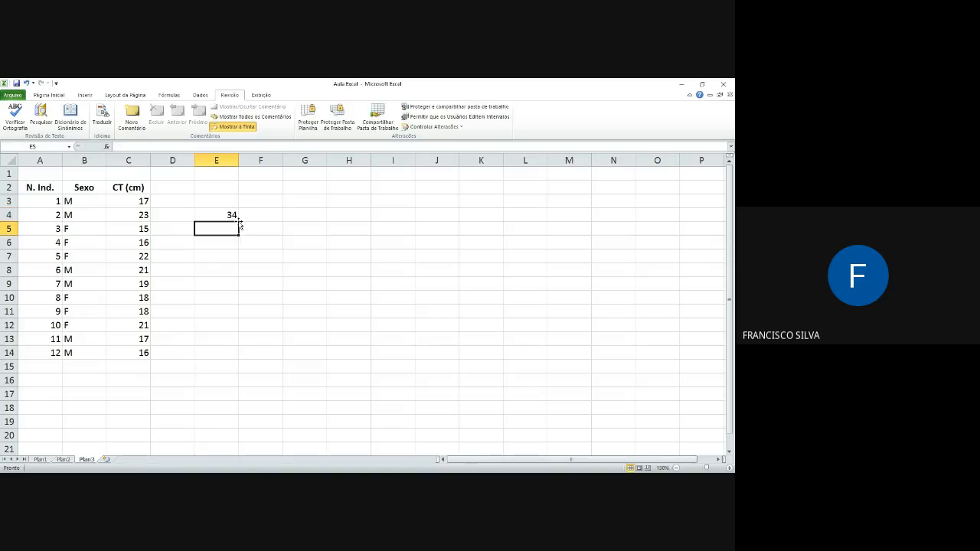
# Step: Change the formula in cell E4 to =18+18, and clear the cell's contents
pyautogui.click(230, 216)
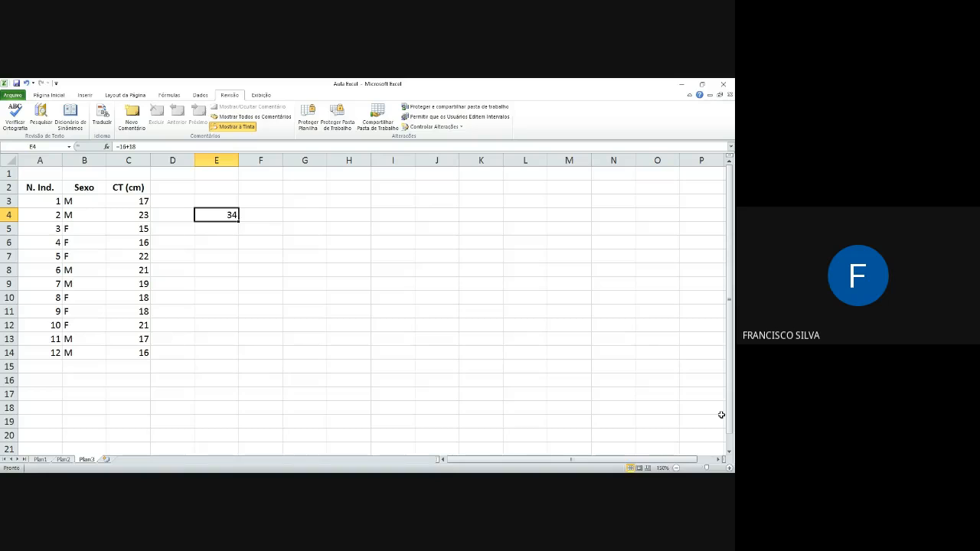
pyautogui.press('F2')
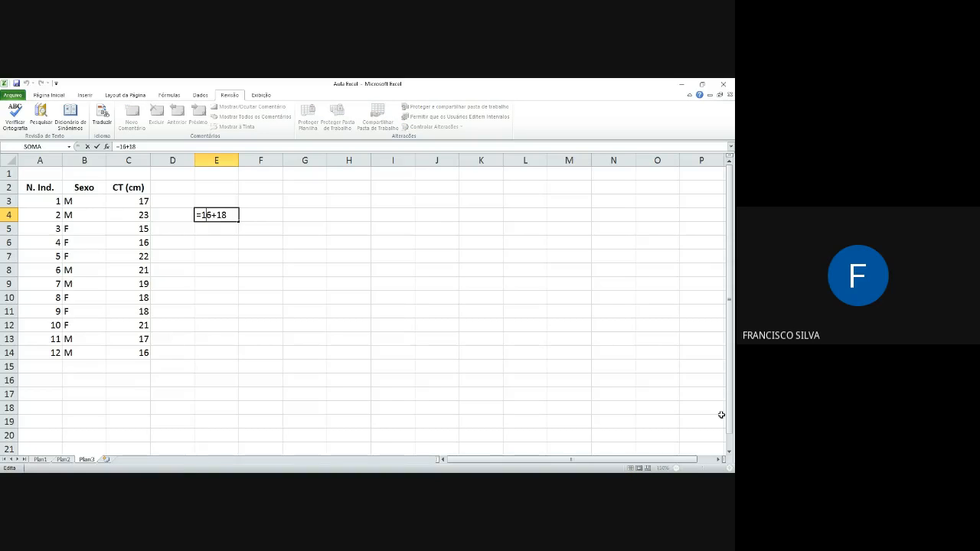
pyautogui.press('BackSpace')
pyautogui.write('8')
pyautogui.press('Return')
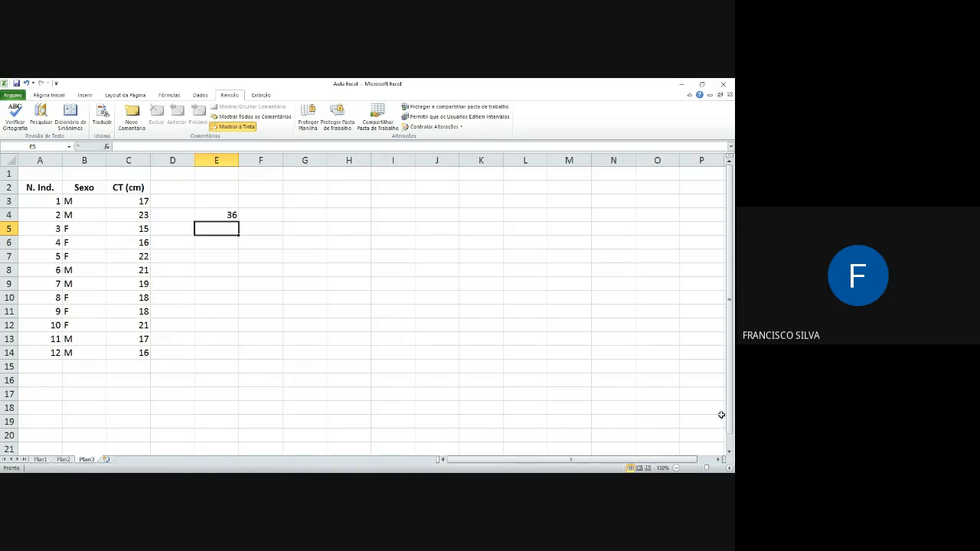
pyautogui.press('Up')
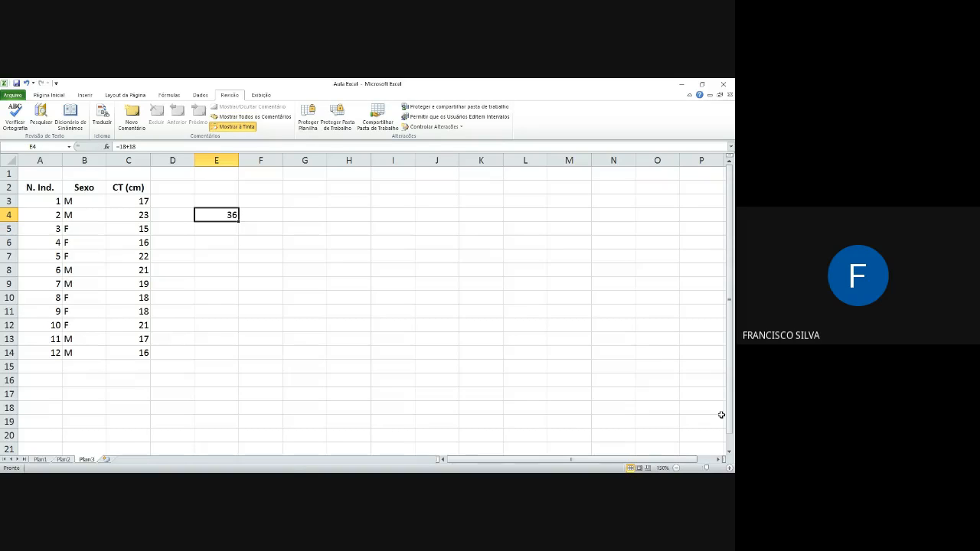
pyautogui.press('Delete')
# Step: Insert three blank cells at C6:C8 in the CT (cm) column, shifting the existing cells down
pyautogui.moveTo(135, 243)
pyautogui.mouseDown()
pyautogui.moveTo(137, 268)
pyautogui.moveTo(133, 242)
pyautogui.mouseUp()
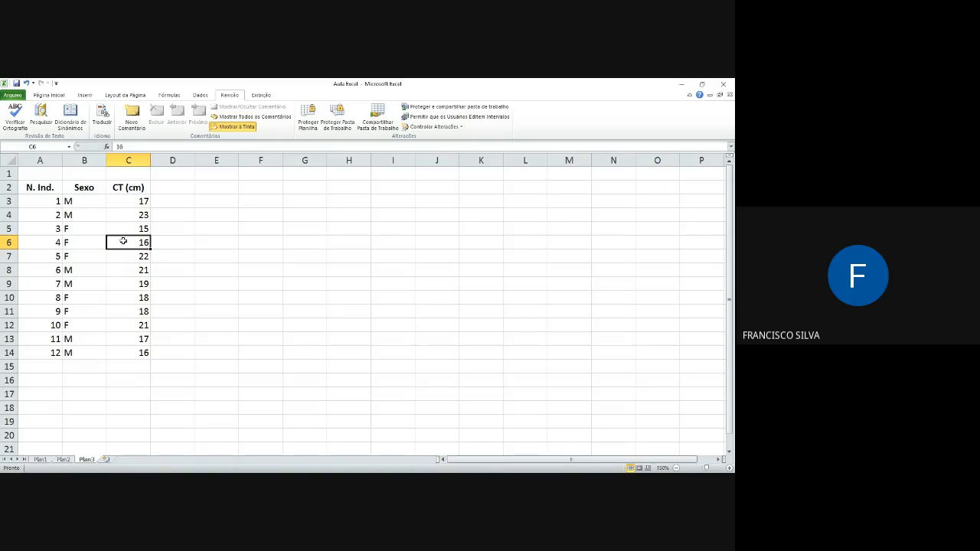
pyautogui.moveTo(122, 242); pyautogui.dragTo(121, 270)
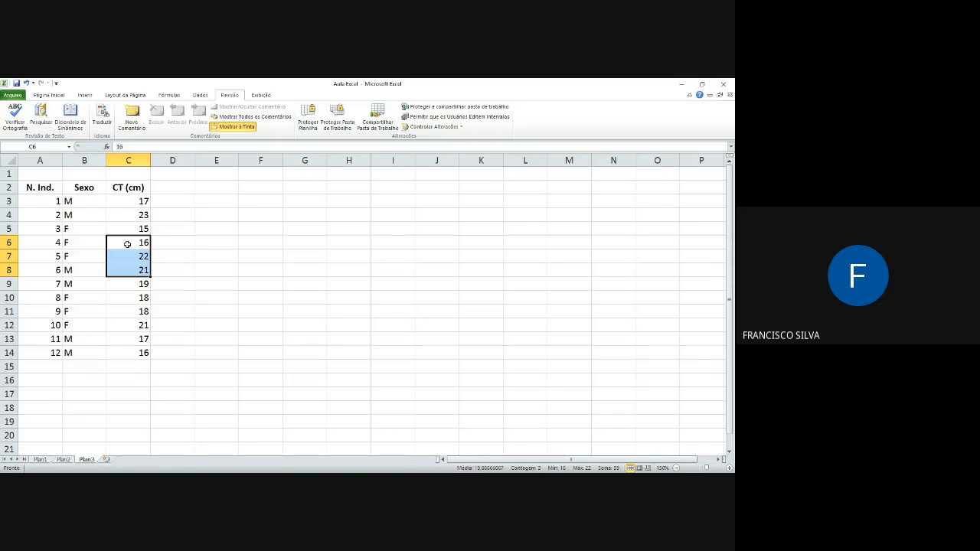
pyautogui.rightClick(127, 243)
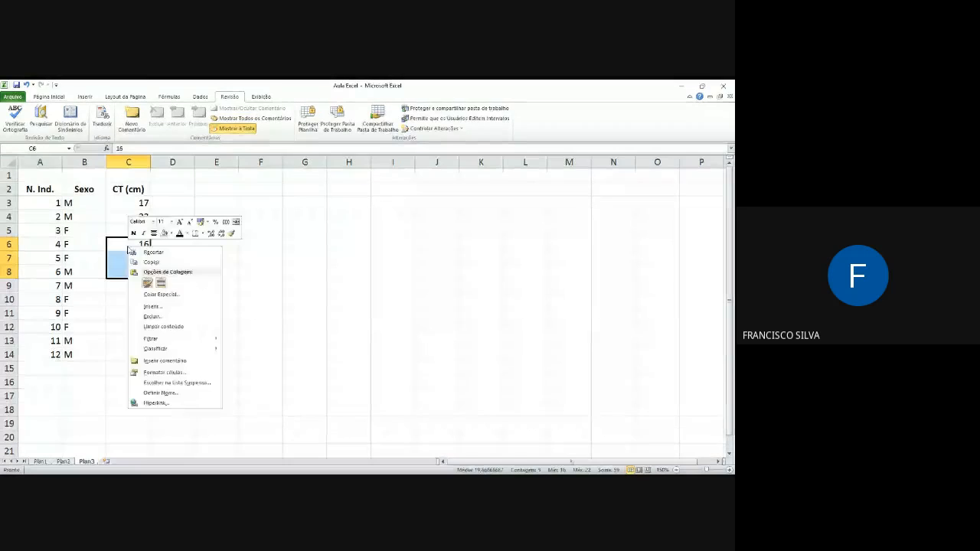
pyautogui.click(168, 309)
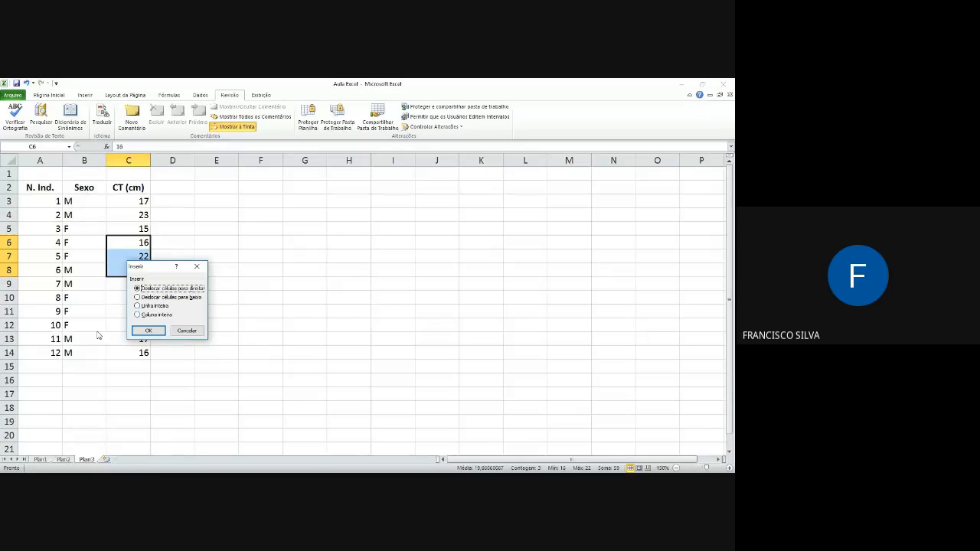
pyautogui.click(166, 297)
pyautogui.click(148, 330)
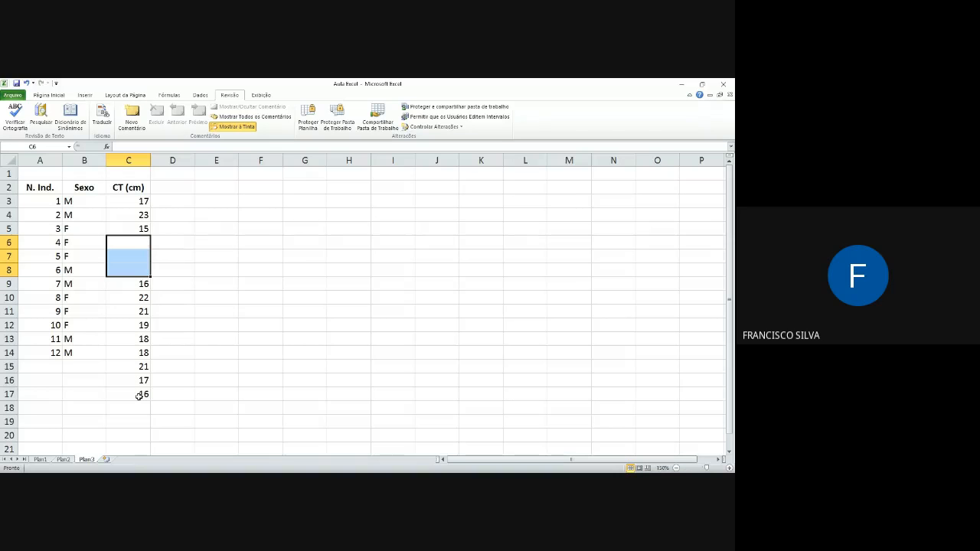
# Step: Repeat the cell insertion at C12:C13 to add two more blank cells in the CT (cm) column
pyautogui.click(132, 325)
pyautogui.moveTo(132, 326); pyautogui.dragTo(132, 336)
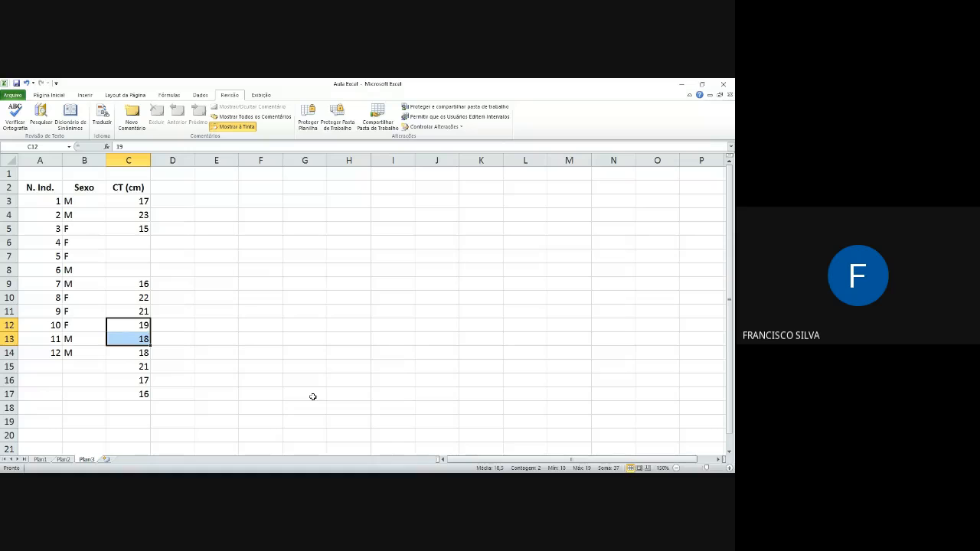
pyautogui.press('F4')
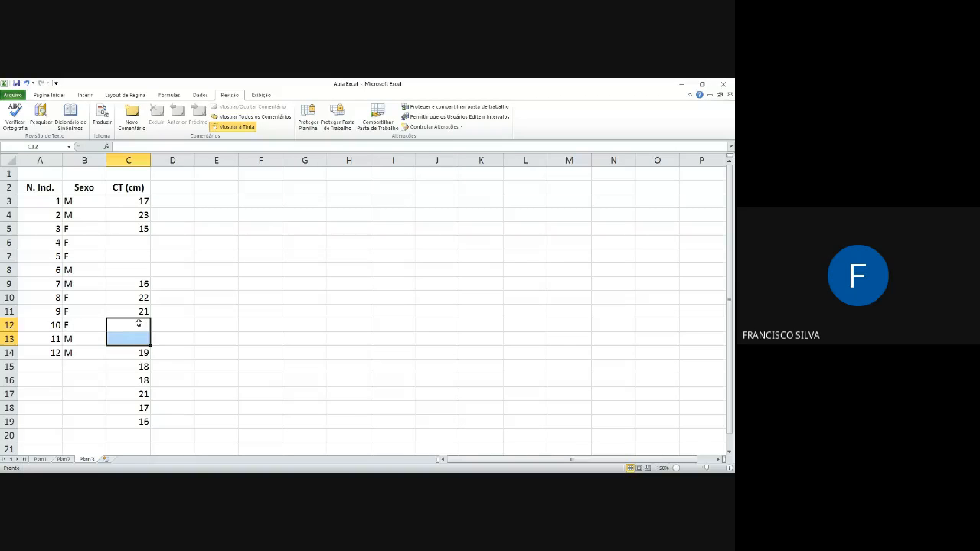
# Step: Delete the blank cells C6:C8 with cells shifted up, and repeat the deletion for the blank cells C9:C10
pyautogui.moveTo(142, 241); pyautogui.dragTo(140, 267)
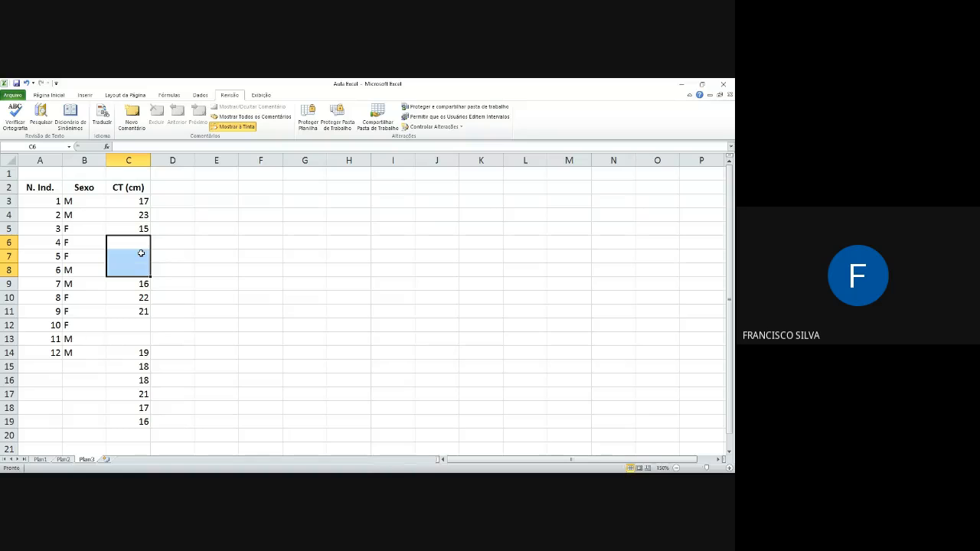
pyautogui.rightClick(141, 253)
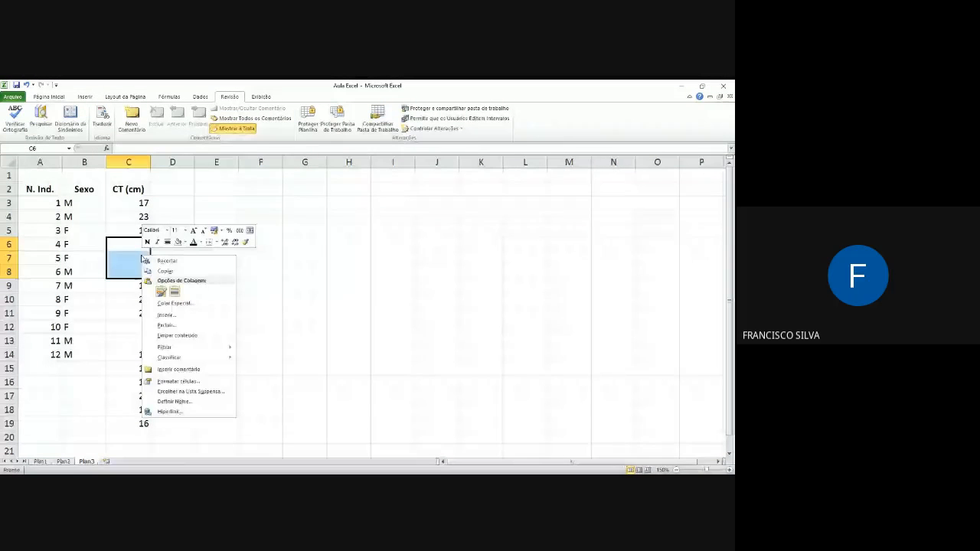
pyautogui.click(167, 325)
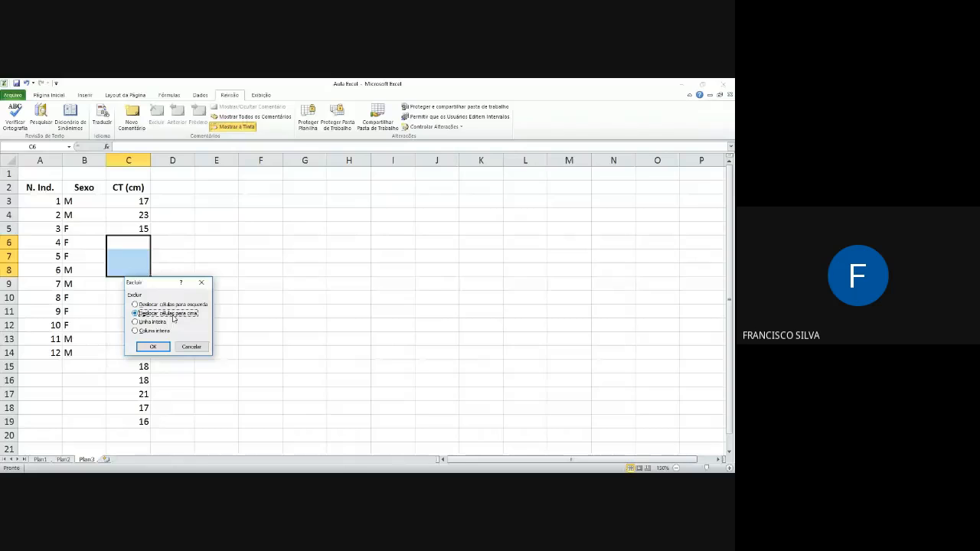
pyautogui.click(153, 347)
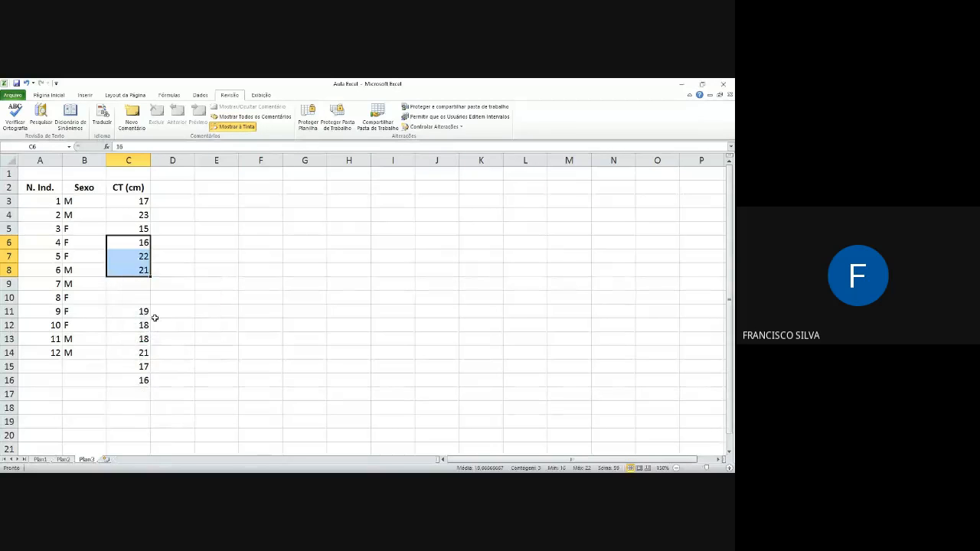
pyautogui.moveTo(145, 285); pyautogui.dragTo(141, 299)
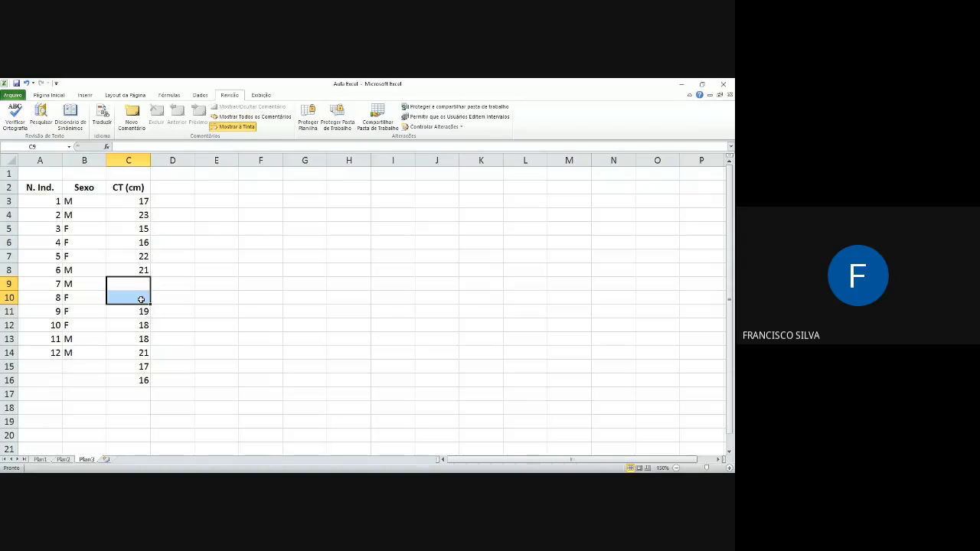
pyautogui.press('F4')
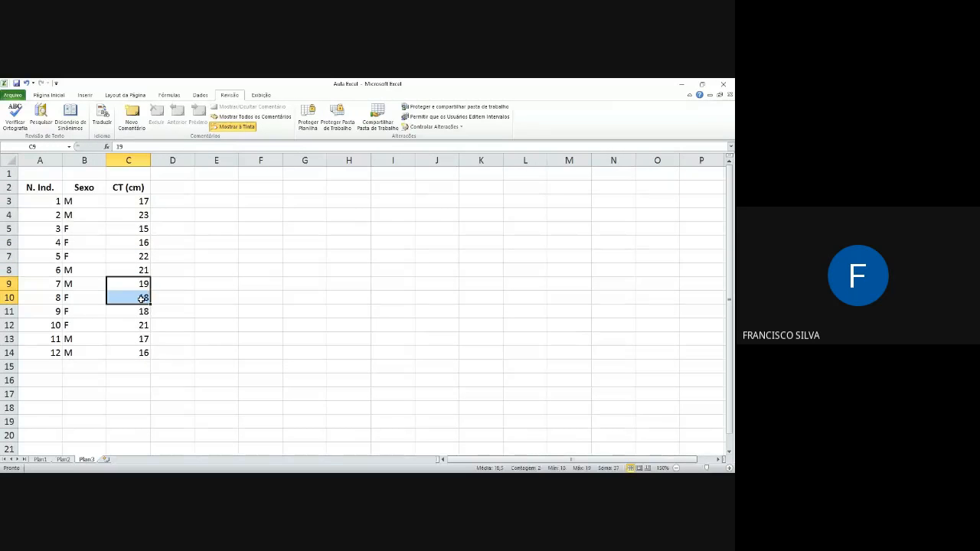
pyautogui.click(199, 219)
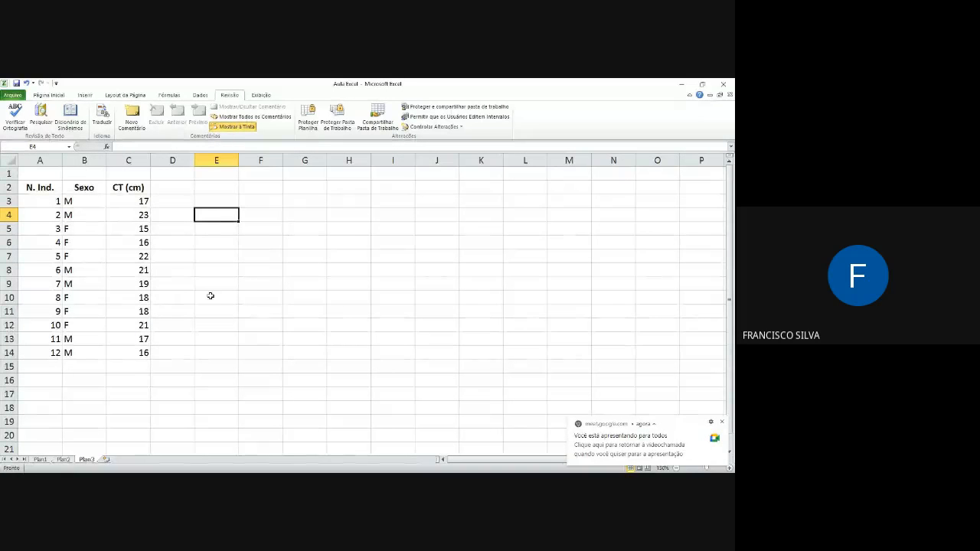
pyautogui.click(177, 206)
pyautogui.click(234, 201)
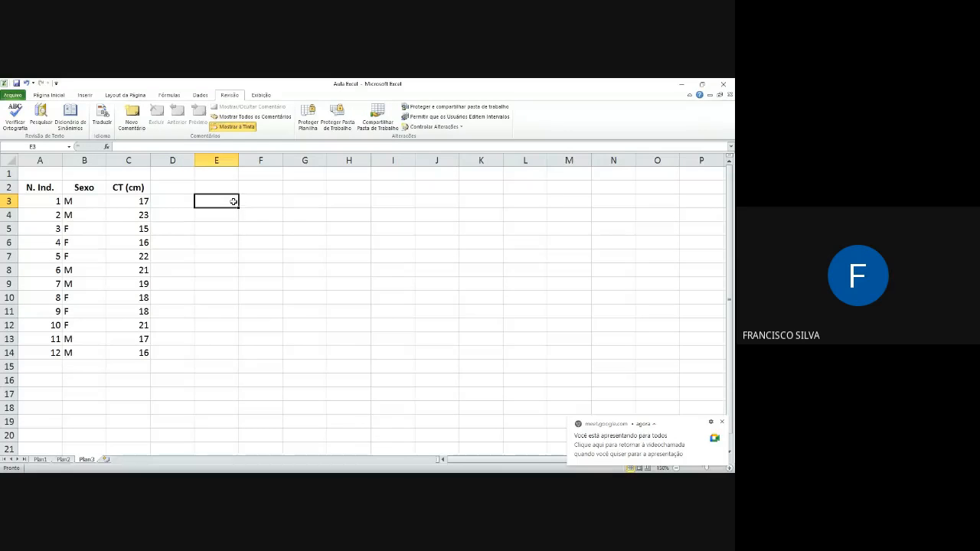
pyautogui.click(53, 368)
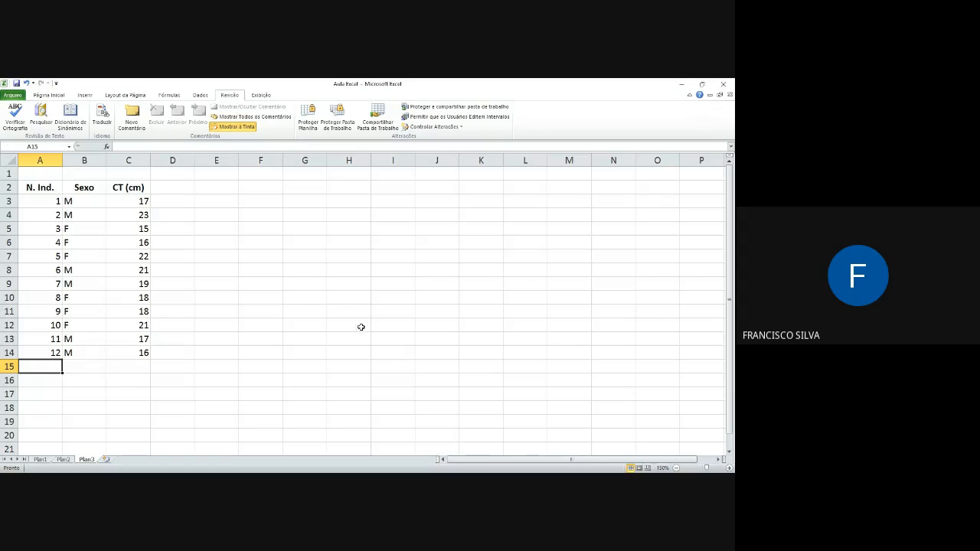
pyautogui.rightClick(575, 470)
pyautogui.click(450, 329)
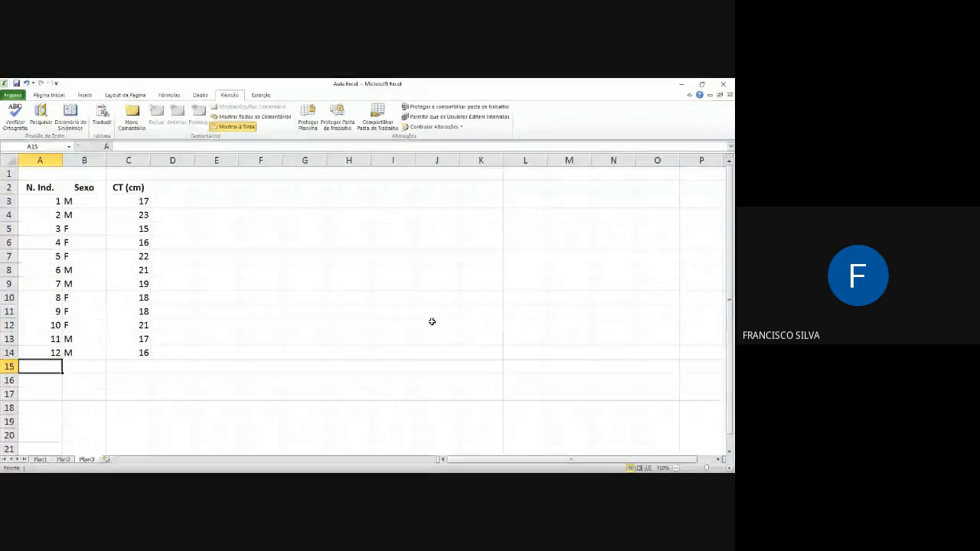
# Step: With the CT values C3:C14 selected, turn off Média, Contagem, Mínimo, Máximo and Soma in the status bar
pyautogui.moveTo(136, 202); pyautogui.dragTo(140, 353)
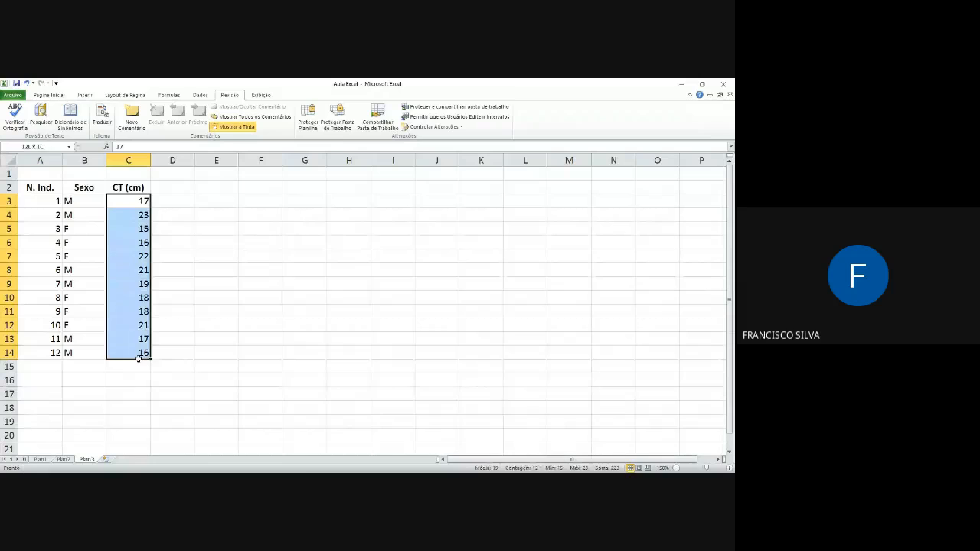
pyautogui.rightClick(550, 469)
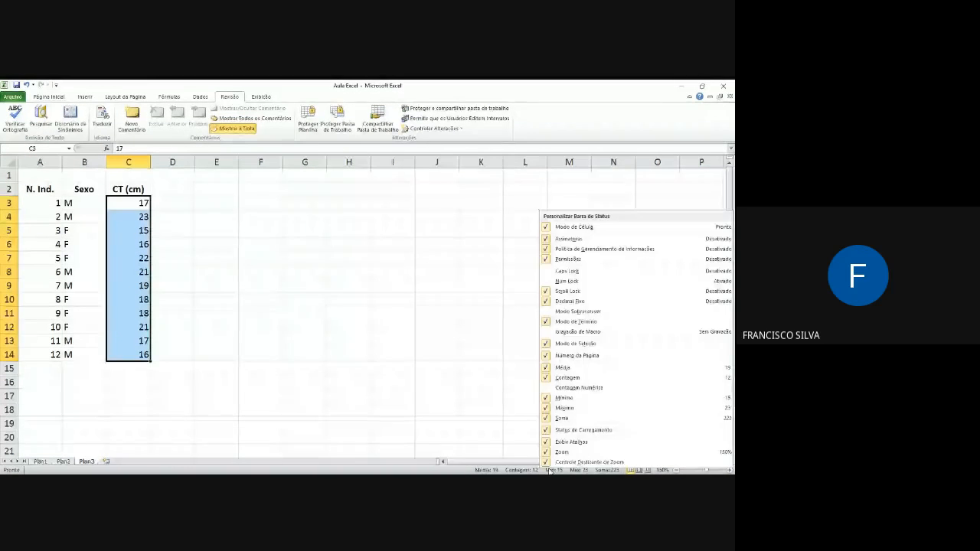
pyautogui.click(563, 368)
pyautogui.click(563, 377)
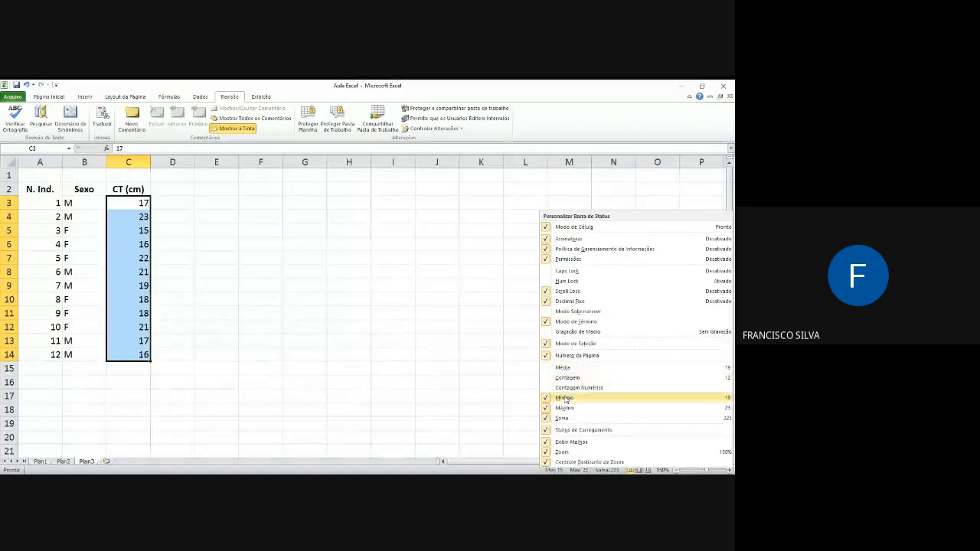
pyautogui.click(563, 398)
pyautogui.click(564, 407)
pyautogui.click(563, 418)
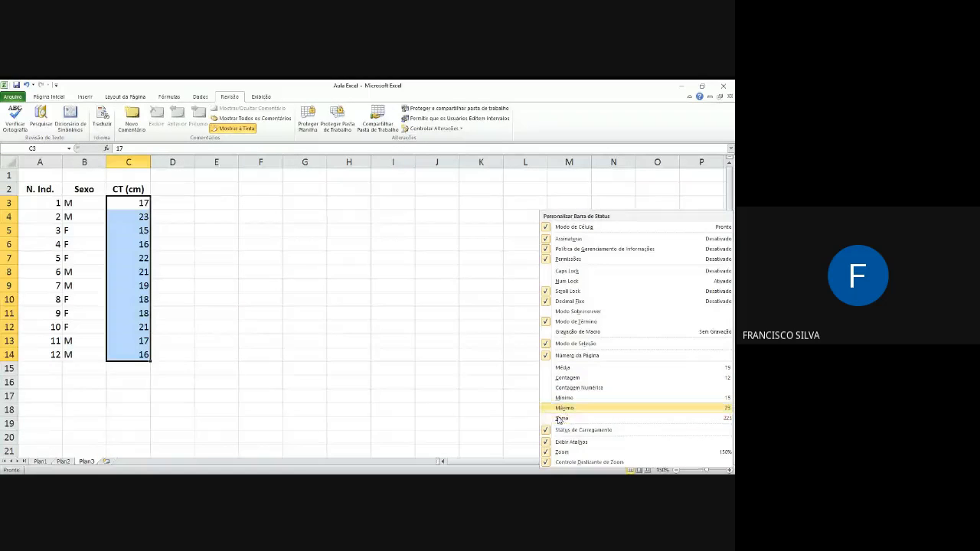
pyautogui.click(490, 376)
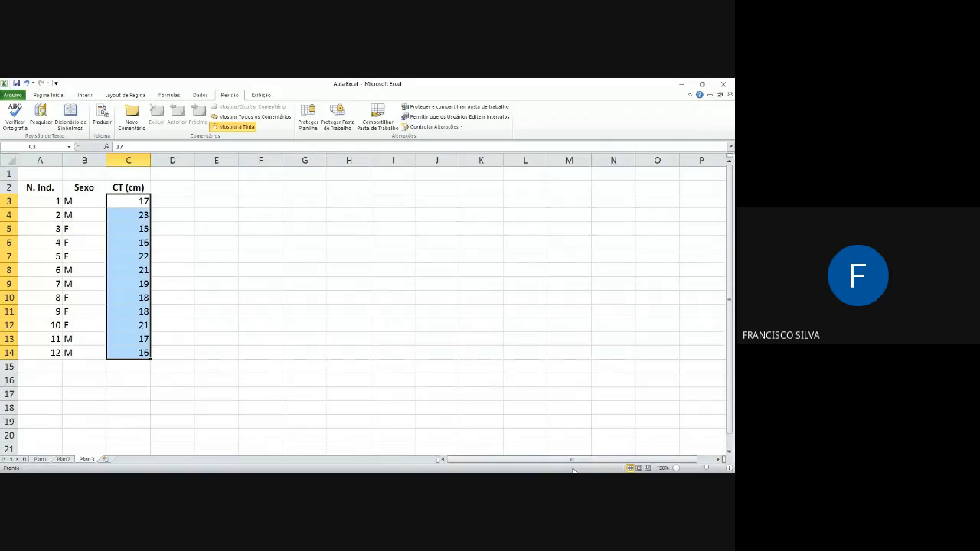
# Step: Turn Média, Contagem, Mínimo, Máximo and Soma back on in the status bar
pyautogui.rightClick(541, 468)
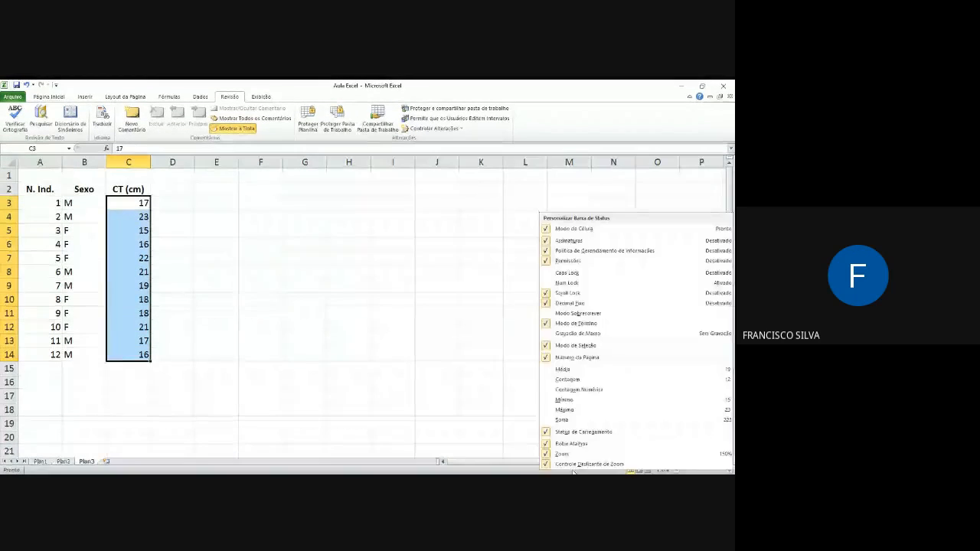
pyautogui.click(566, 379)
pyautogui.click(563, 399)
pyautogui.click(563, 410)
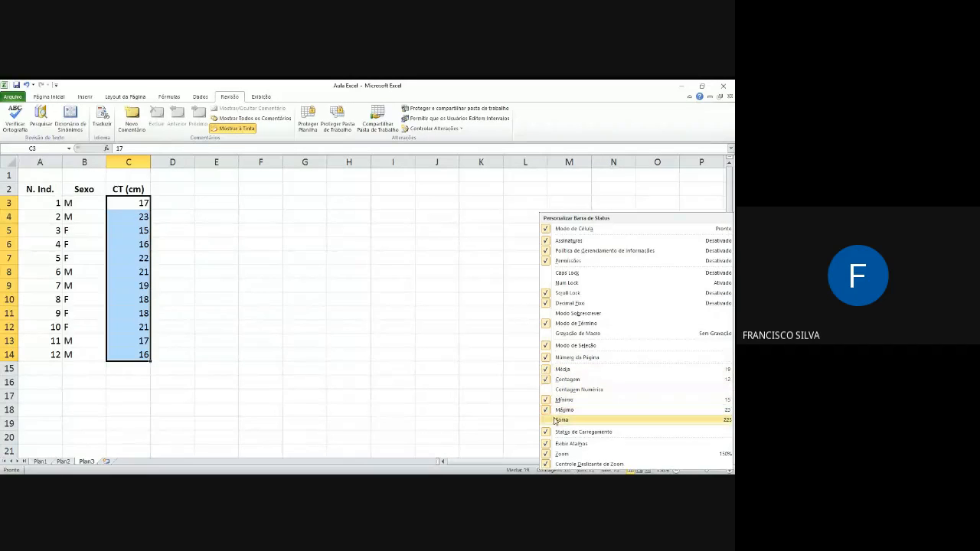
pyautogui.click(560, 420)
pyautogui.click(499, 409)
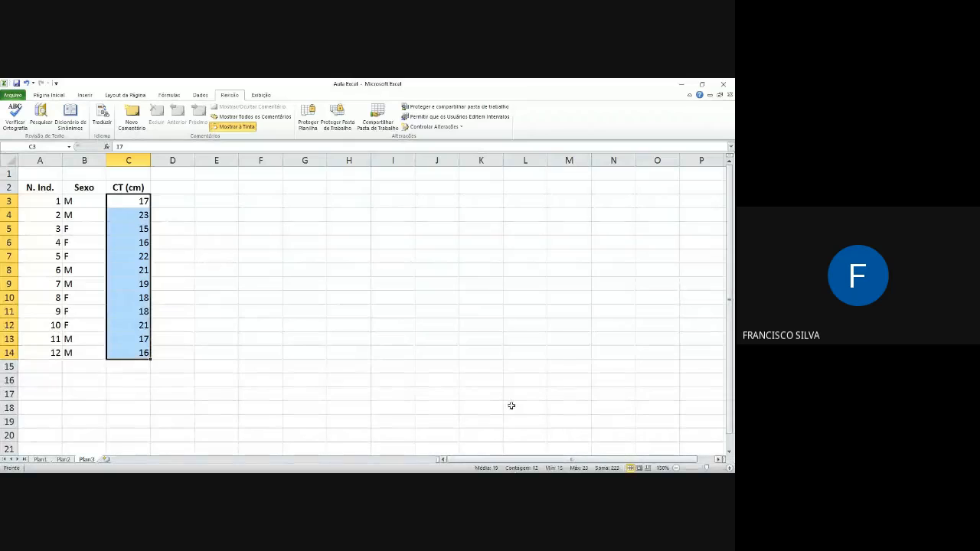
pyautogui.click(193, 212)
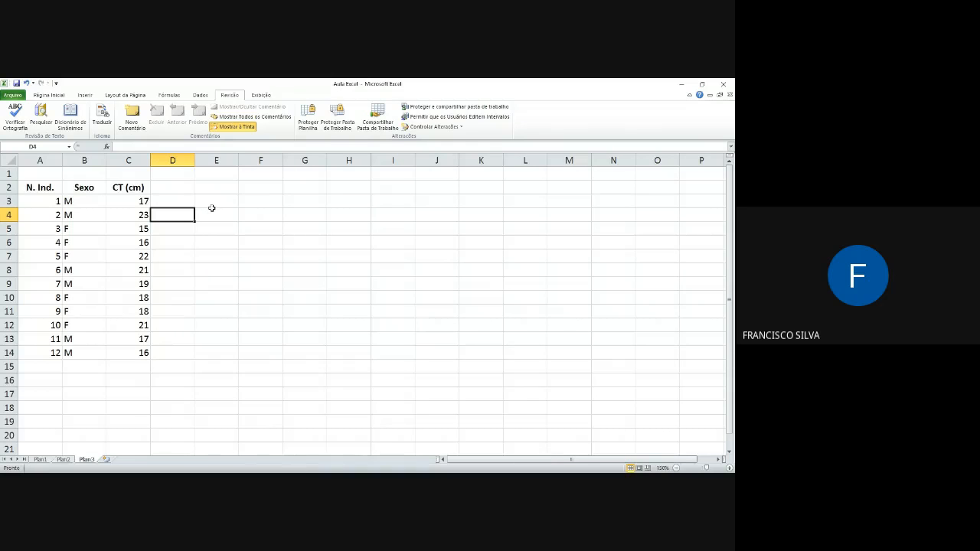
pyautogui.click(213, 212)
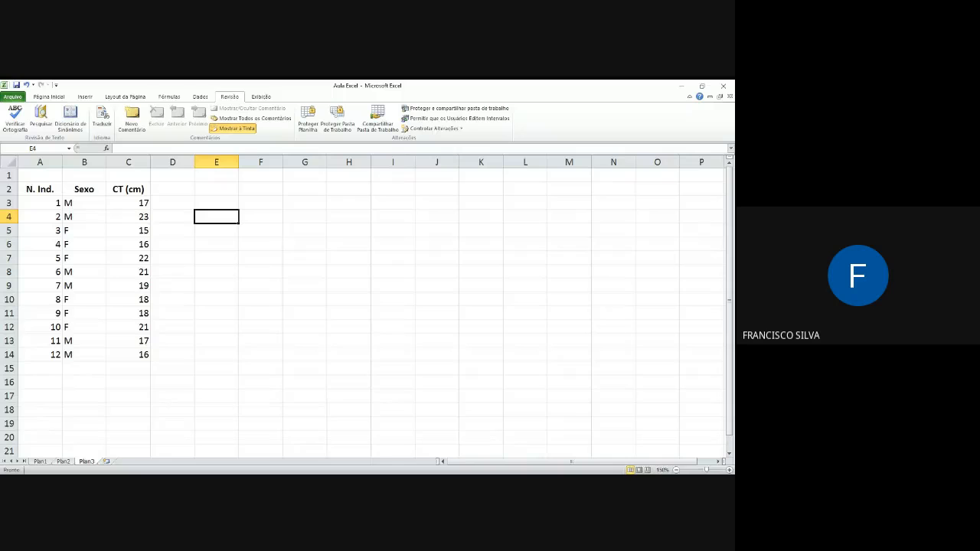
pyautogui.hotkey('alt', 'Tab')
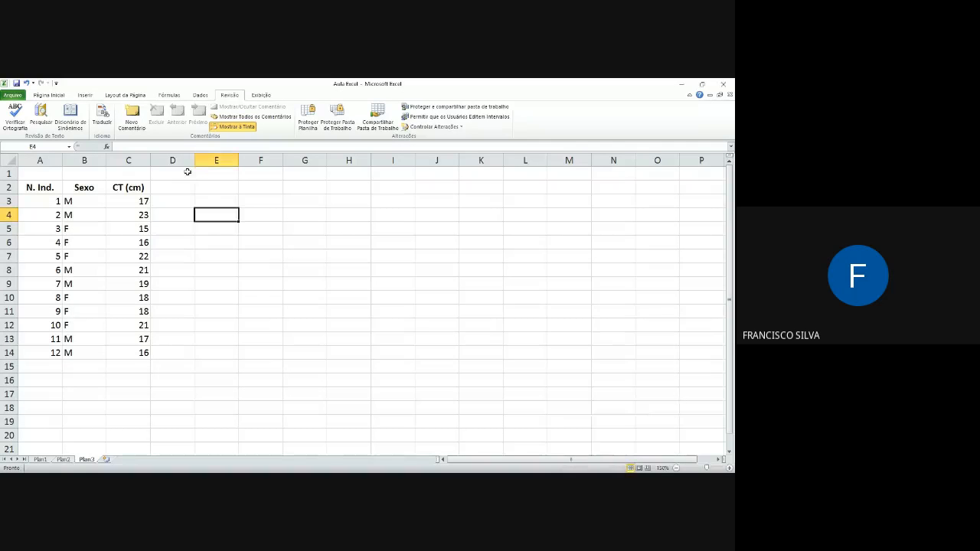
pyautogui.click(44, 95)
pyautogui.click(85, 96)
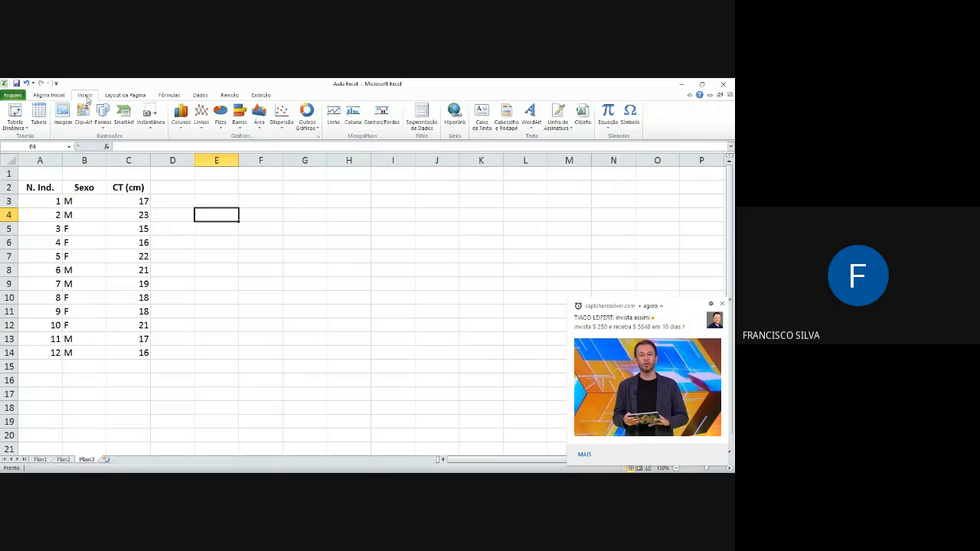
pyautogui.click(199, 96)
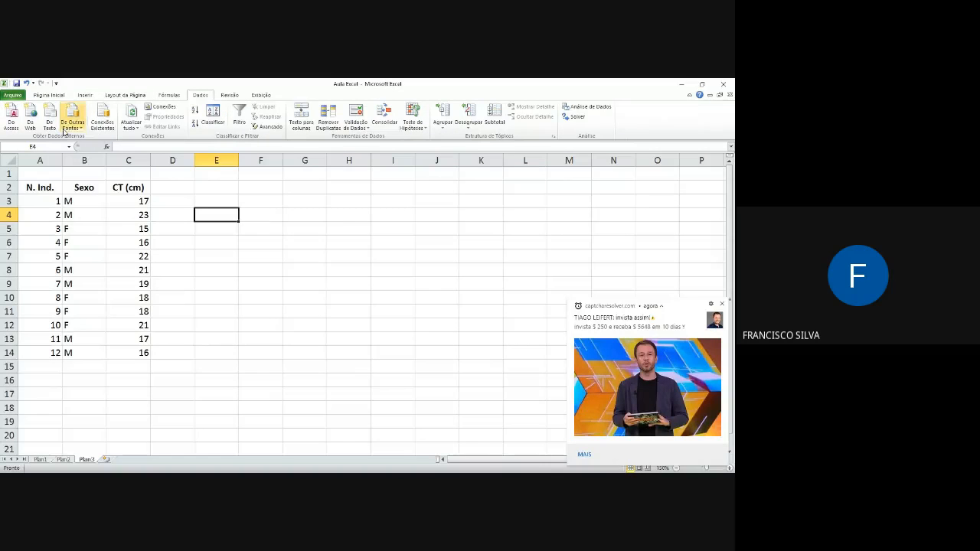
# Step: Review the descriptions of the MÉDIA, HIPERLINK, MÁXIMO and SOMA functions in the Insert Function dialog, leaving cell E4 empty
pyautogui.click(170, 96)
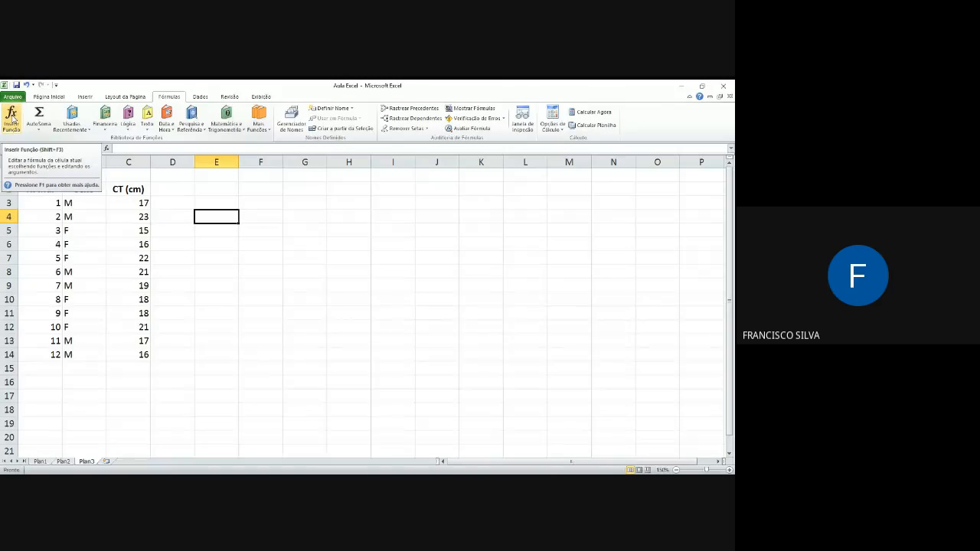
pyautogui.click(11, 115)
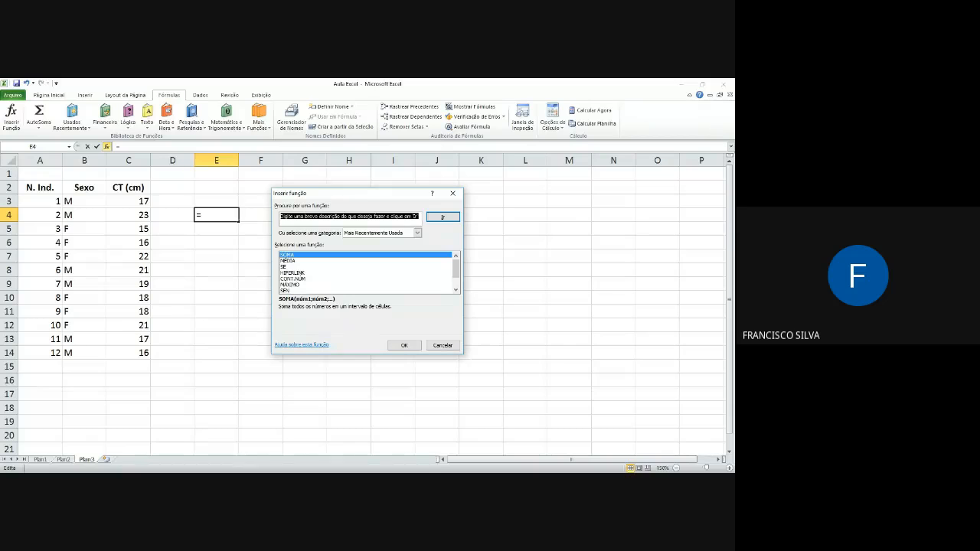
pyautogui.click(288, 261)
pyautogui.click(293, 273)
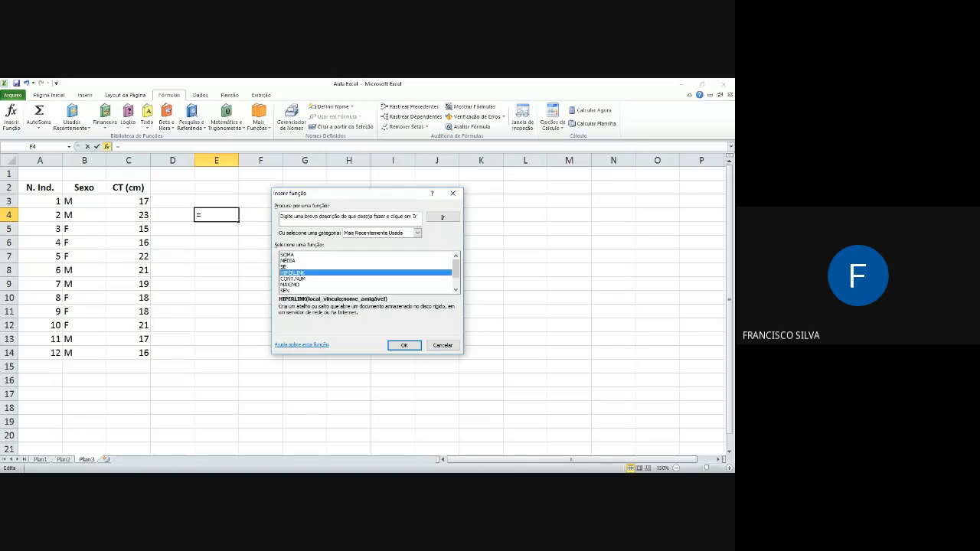
pyautogui.click(291, 285)
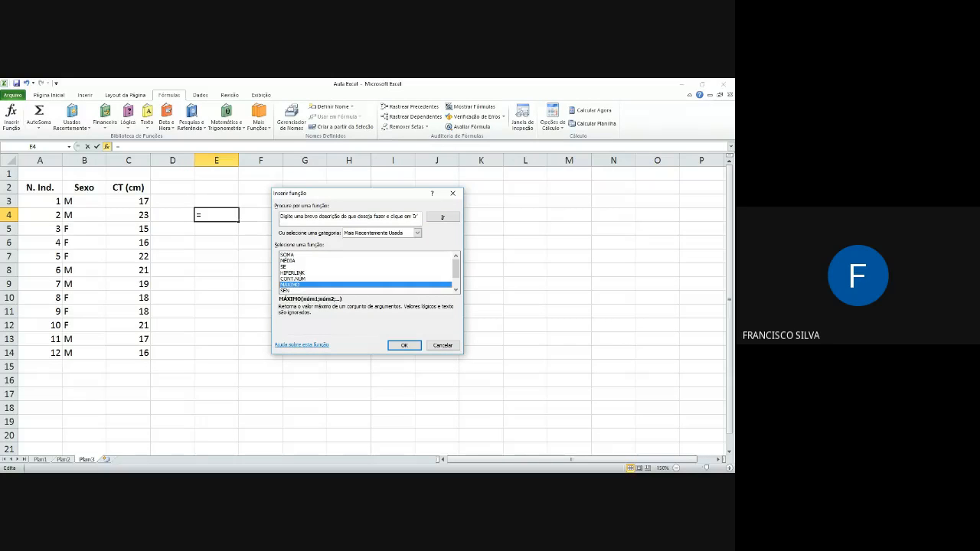
pyautogui.click(288, 255)
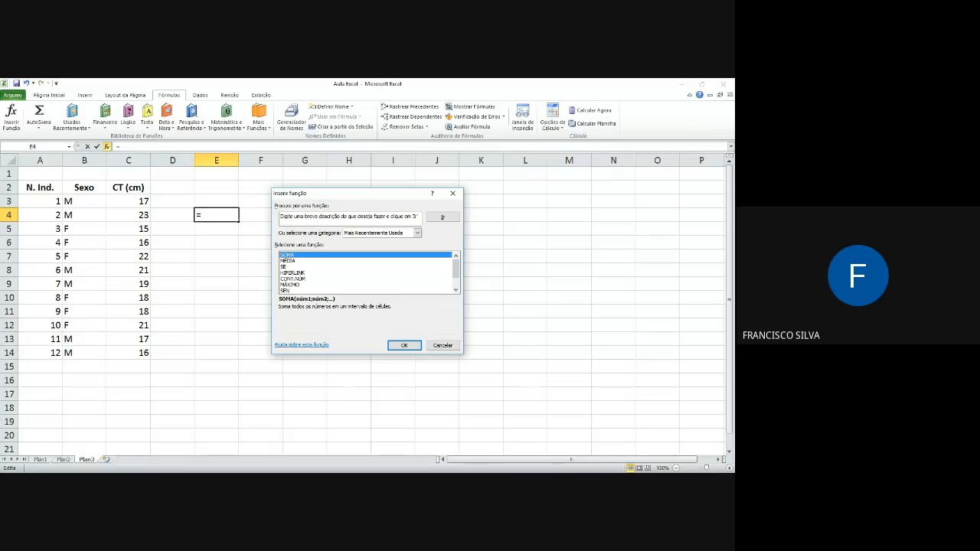
pyautogui.click(349, 217)
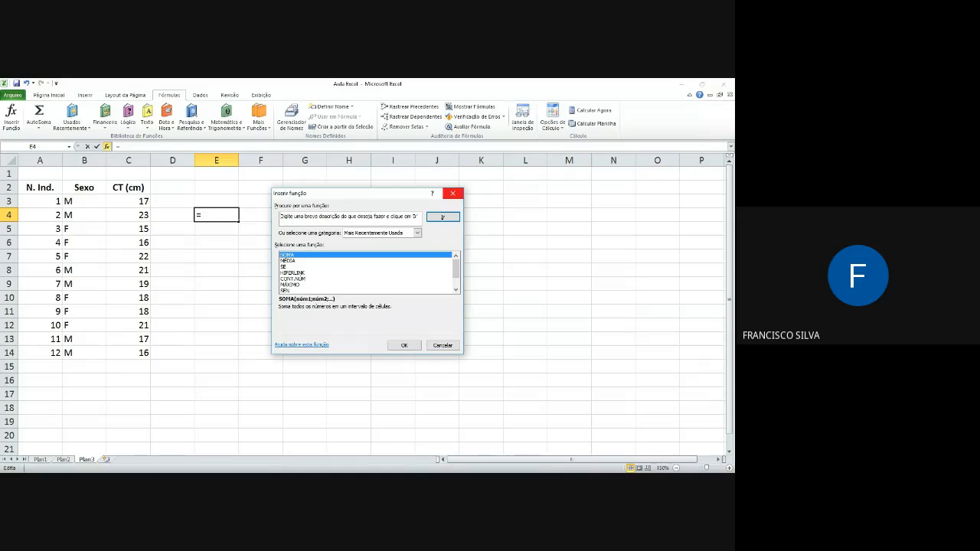
pyautogui.click(452, 193)
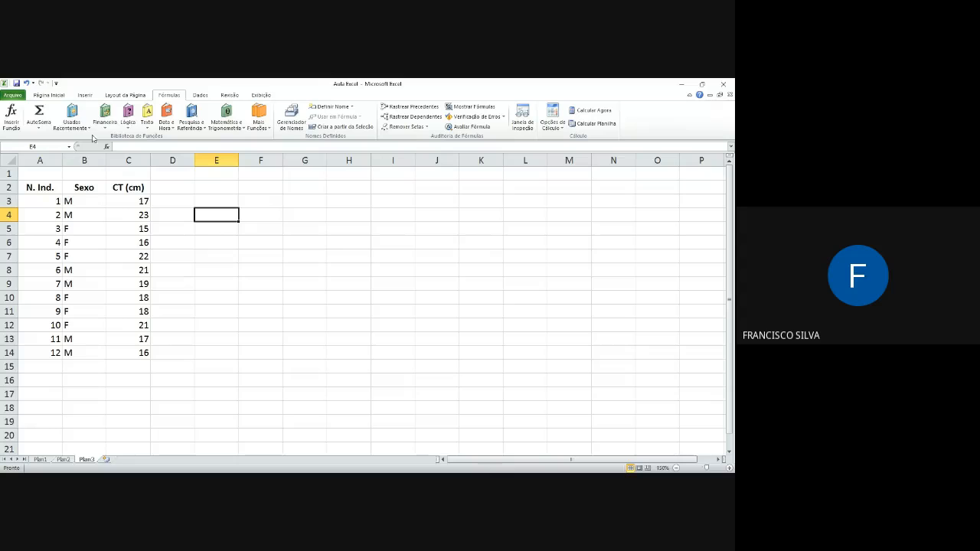
pyautogui.click(13, 116)
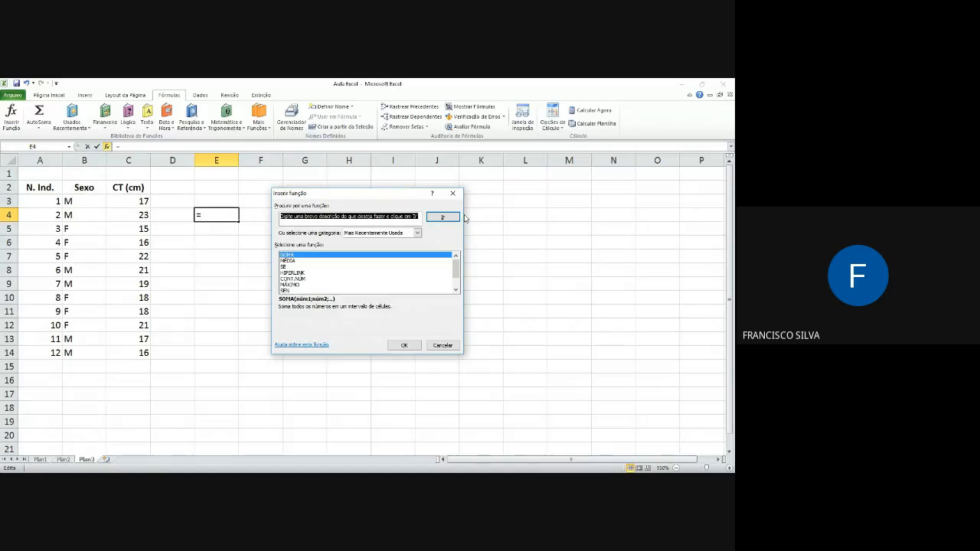
pyautogui.click(452, 193)
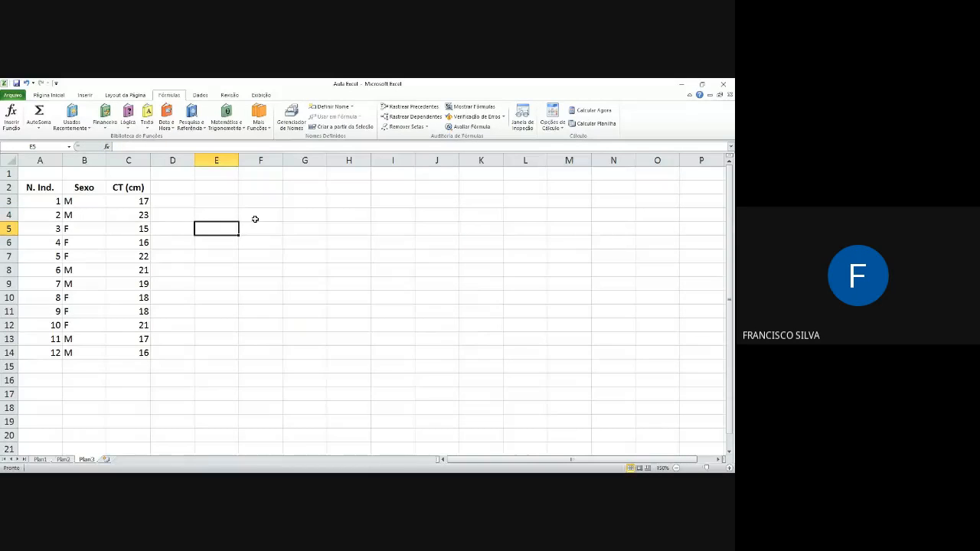
# Step: Insert the MÉDIA function in cell E3 with the CT values C3:C14 as its first argument
pyautogui.click(225, 203)
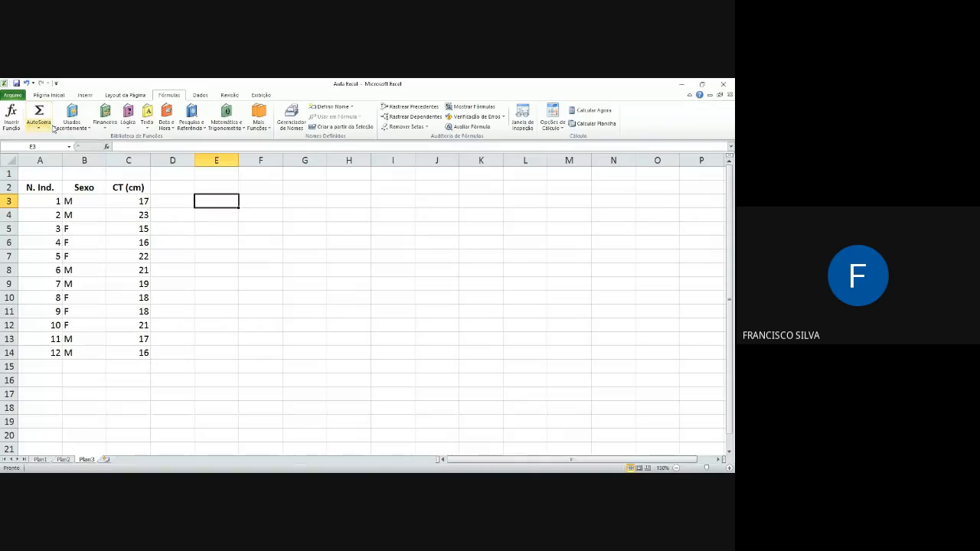
pyautogui.click(15, 121)
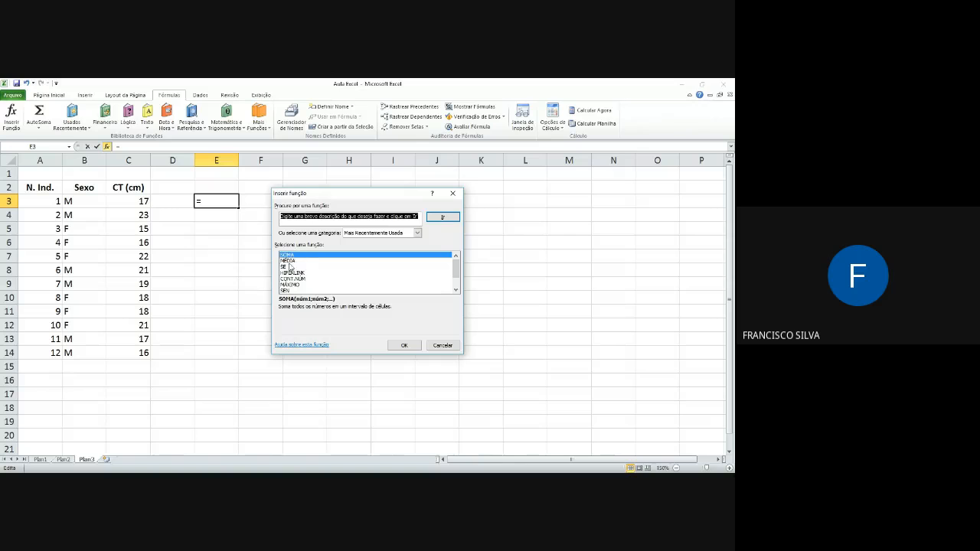
pyautogui.click(291, 260)
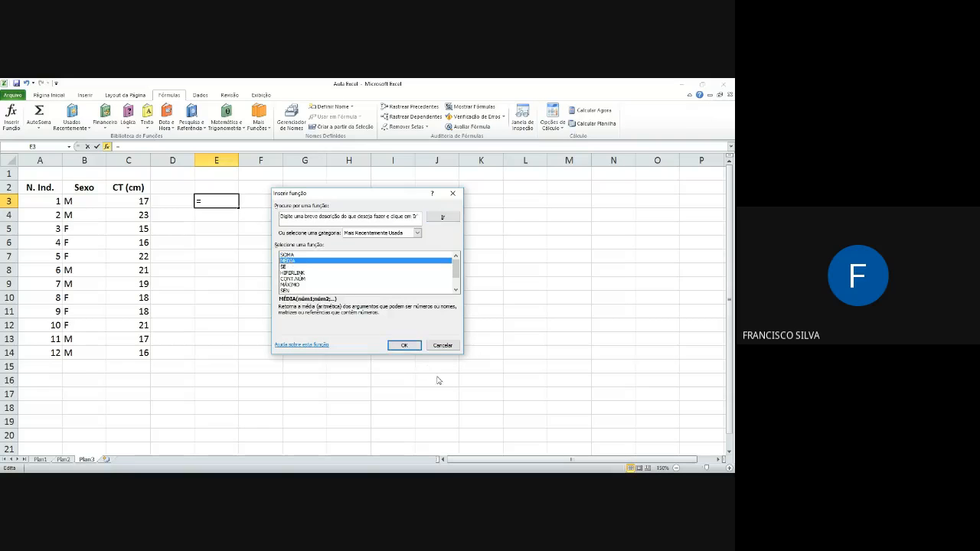
pyautogui.click(404, 345)
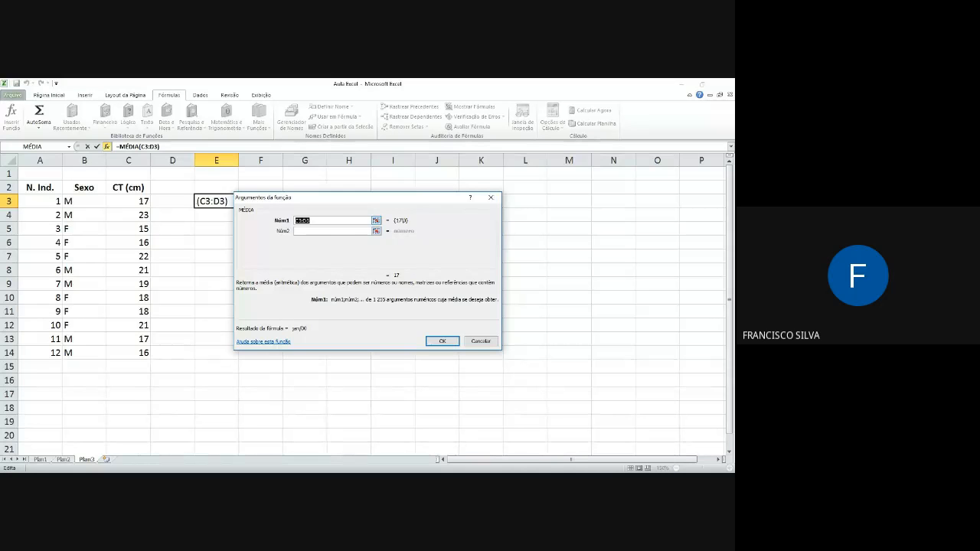
pyautogui.click(376, 221)
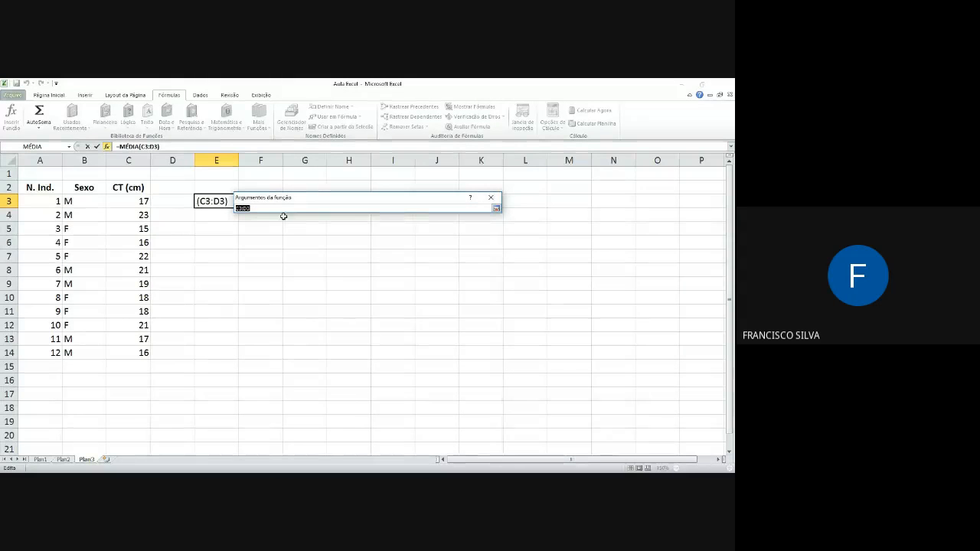
pyautogui.moveTo(138, 203); pyautogui.dragTo(141, 357)
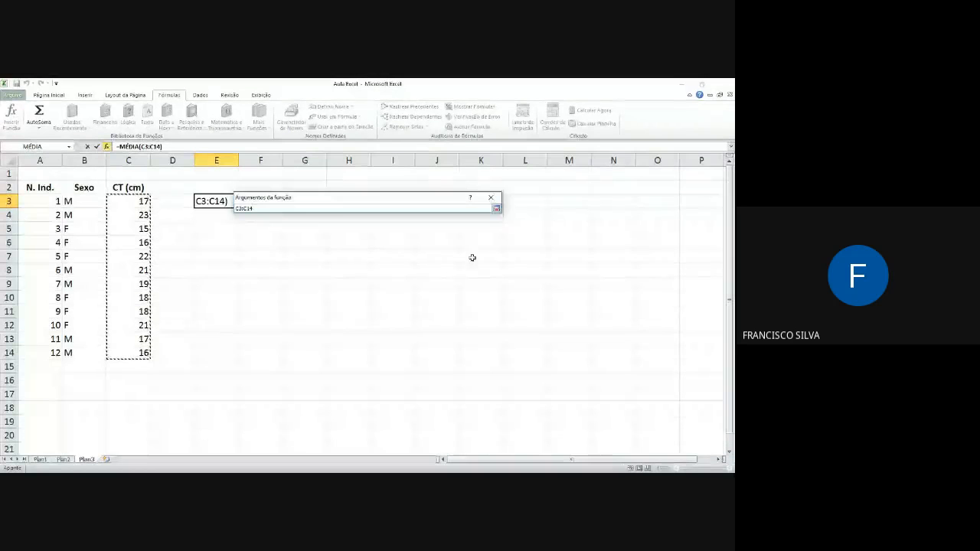
pyautogui.click(496, 209)
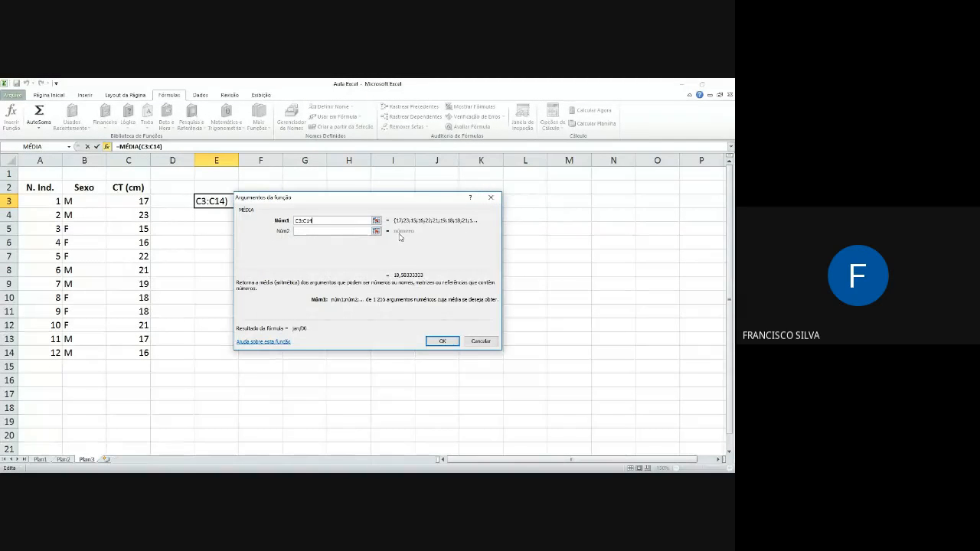
# Step: Try adding cell E3 as the second argument of the MÉDIA function, and clear that argument again
pyautogui.click(376, 231)
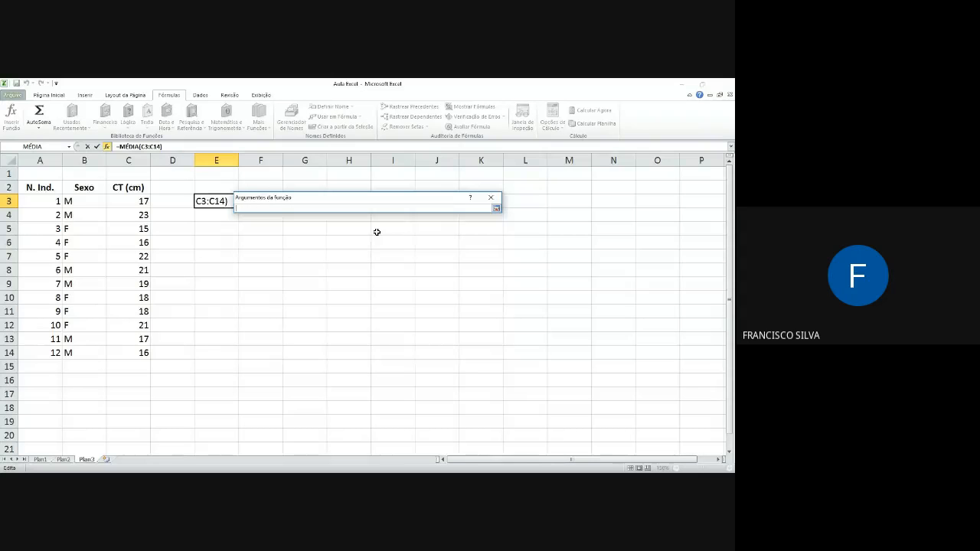
pyautogui.click(214, 201)
pyautogui.click(496, 209)
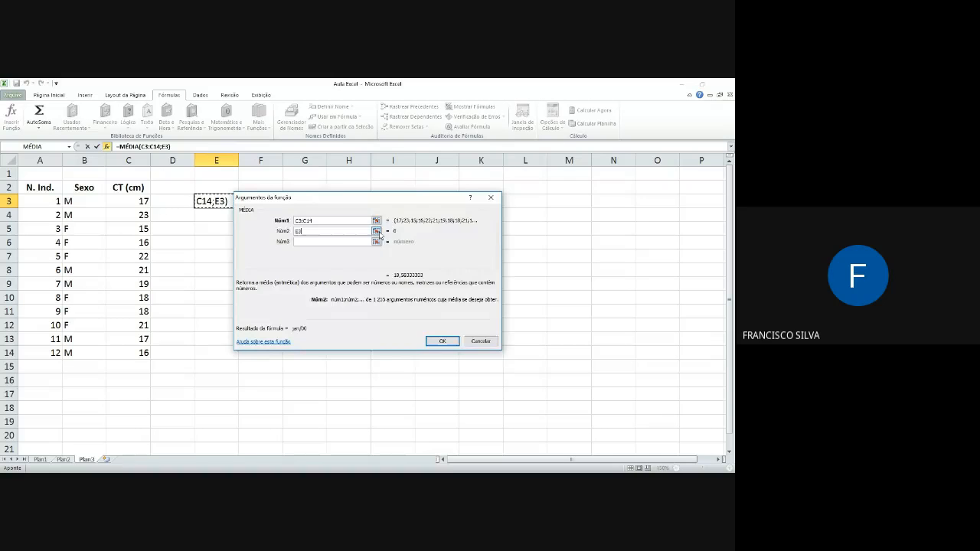
pyautogui.click(377, 231)
pyautogui.click(496, 208)
pyautogui.press('BackSpace')
pyautogui.click(307, 220)
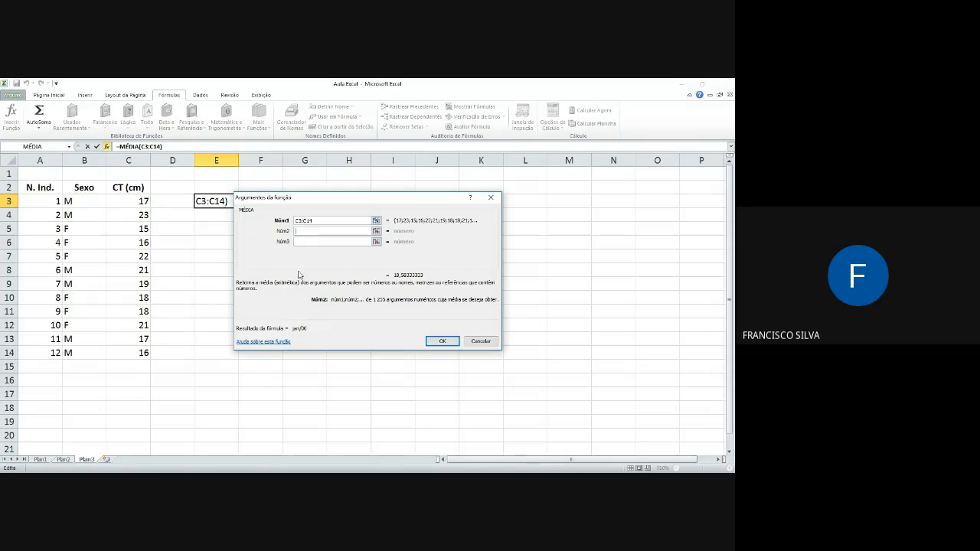
# Step: Confirm the MÉDIA formula in E3 and format the cell with the Número category
pyautogui.click(442, 341)
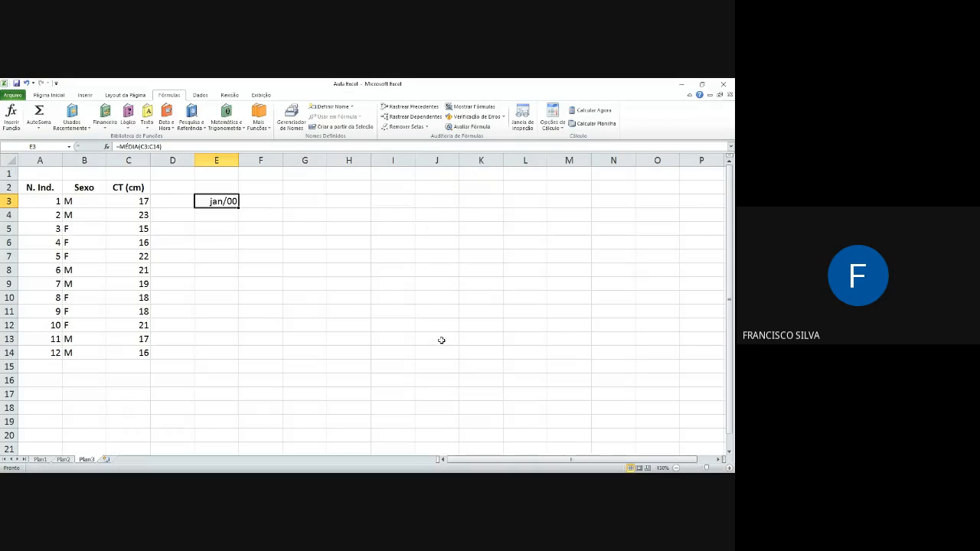
pyautogui.rightClick(223, 201)
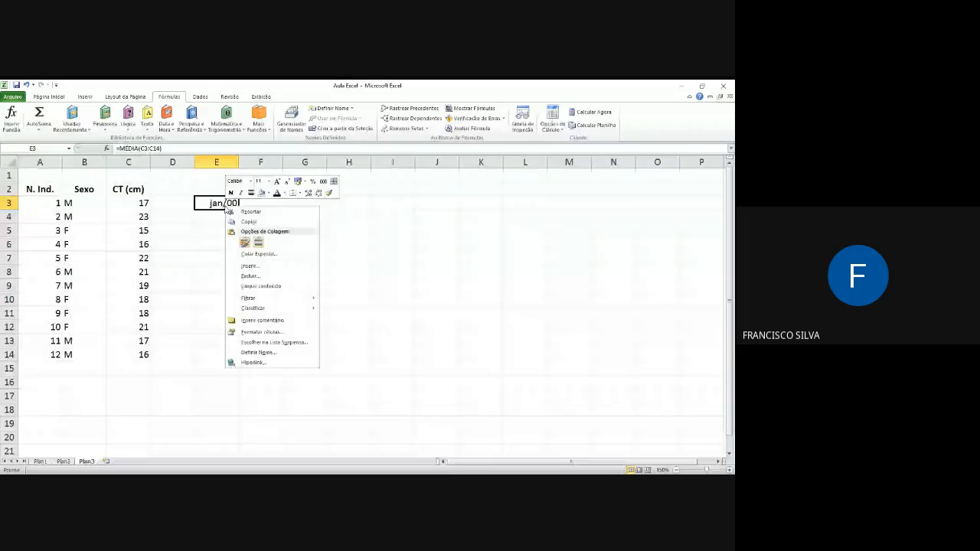
pyautogui.click(268, 335)
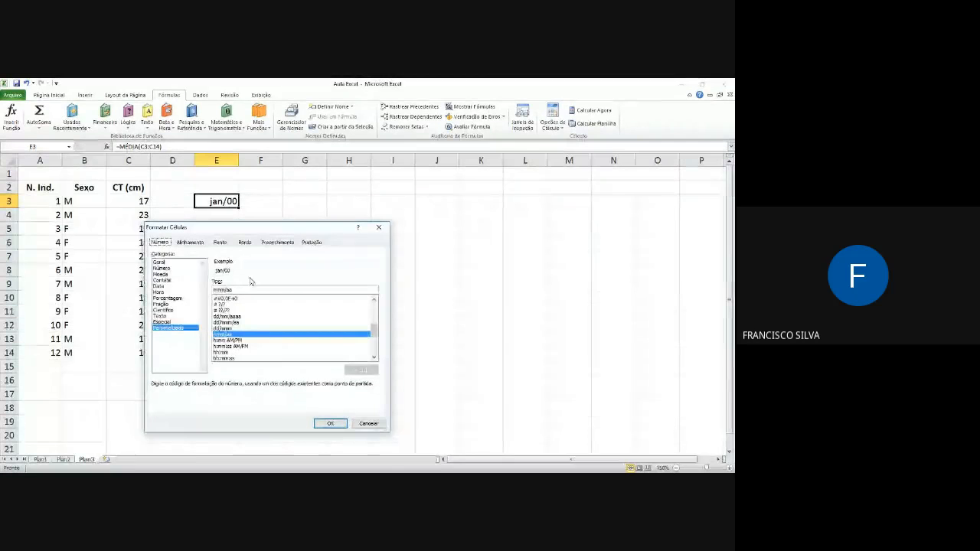
pyautogui.click(163, 268)
pyautogui.click(331, 424)
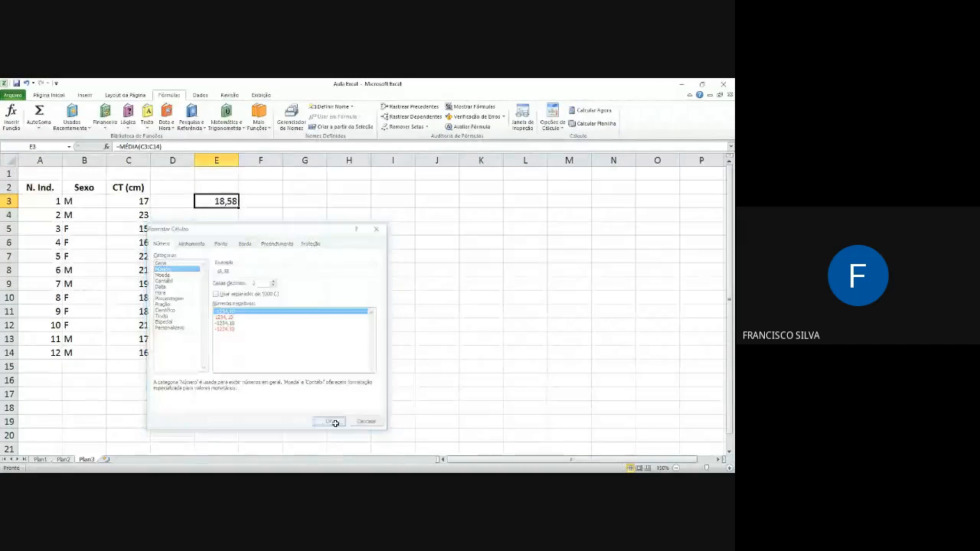
pyautogui.click(254, 197)
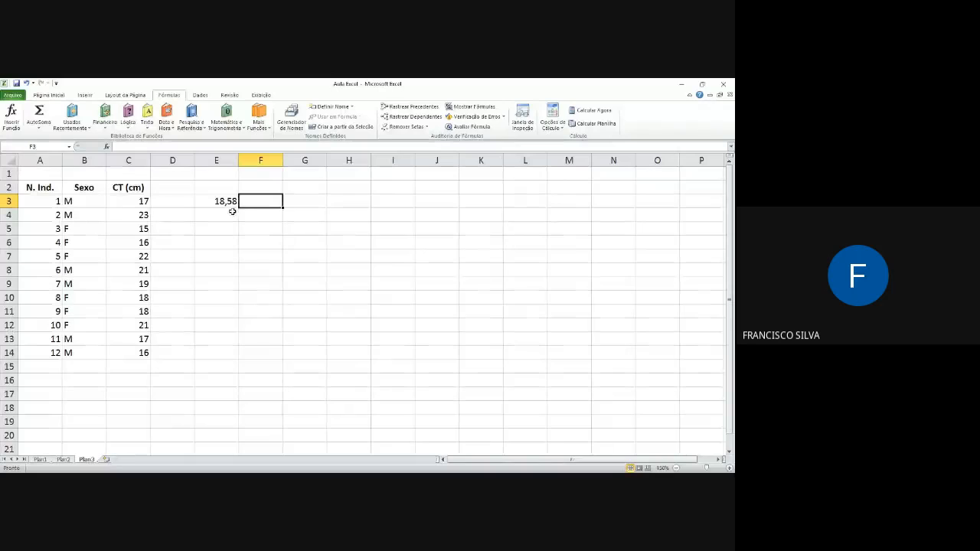
pyautogui.click(223, 202)
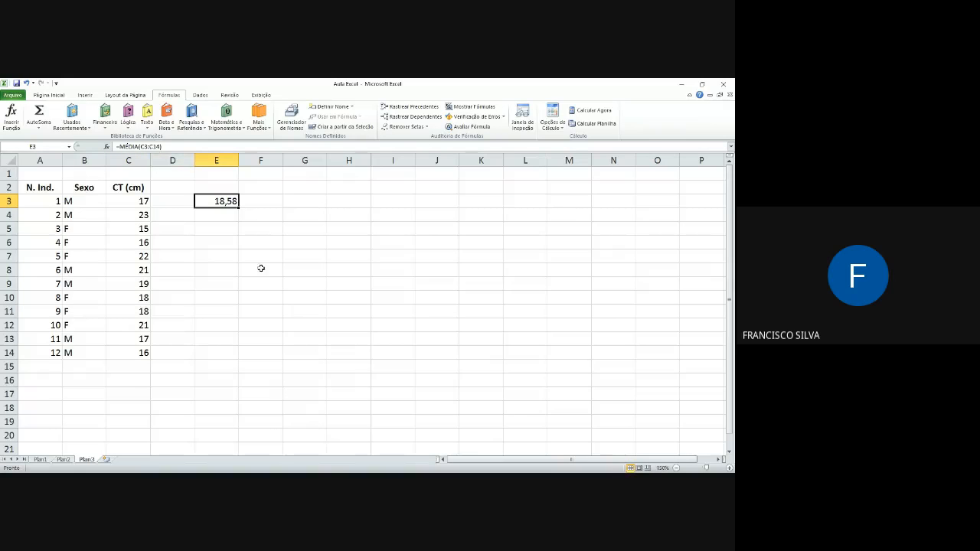
# Step: Enter MÉDIA( without an equals sign in cell E5 and try to pick its range from the CT (cm) column
pyautogui.click(210, 230)
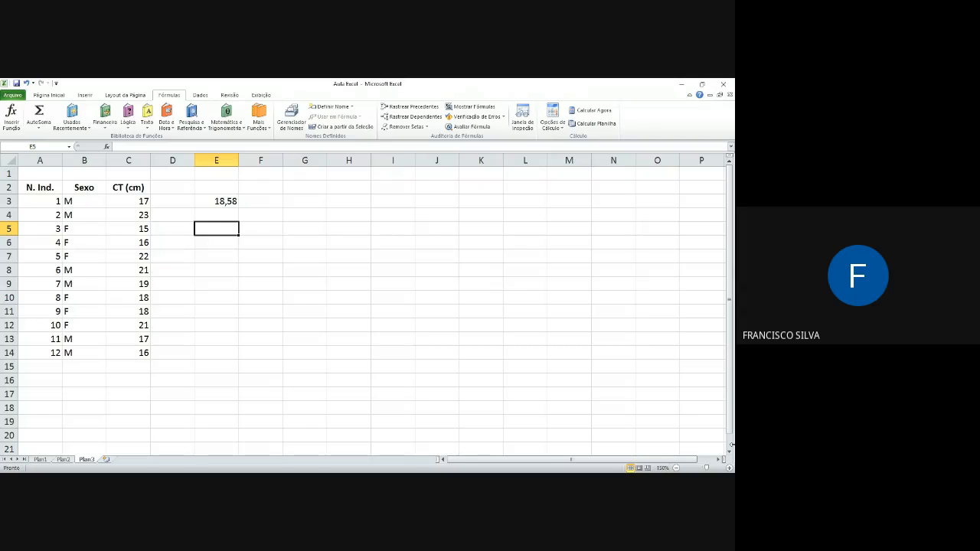
pyautogui.write('MÉDI')
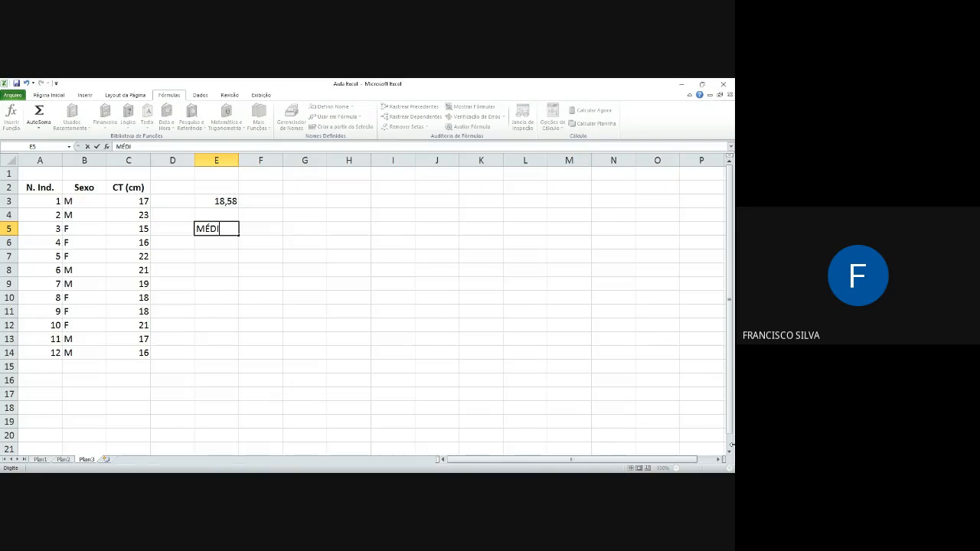
pyautogui.write('A(')
pyautogui.moveTo(126, 202); pyautogui.dragTo(128, 219)
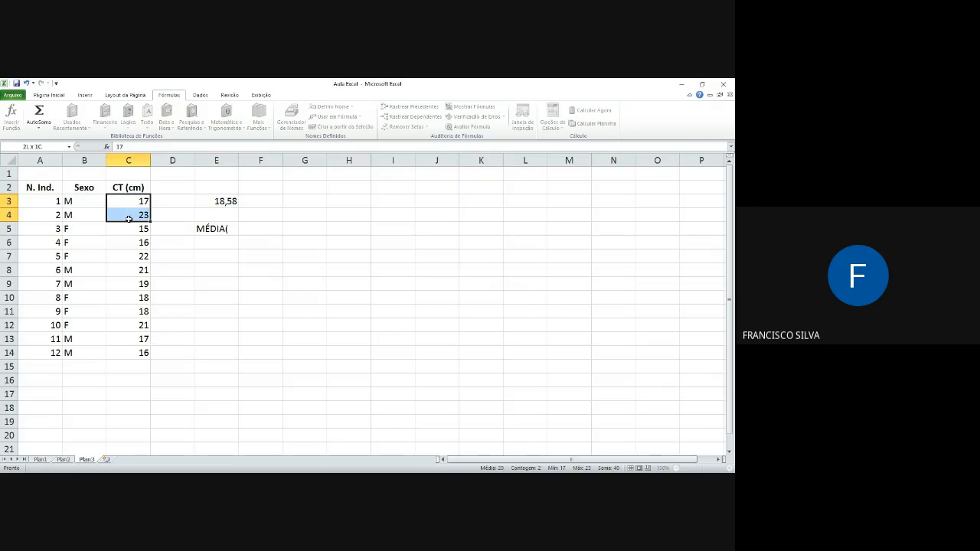
# Step: Complete the entry in E5 as MÉDIA(c3:C14), still without an equals sign, and reselect the cell
pyautogui.click(223, 229)
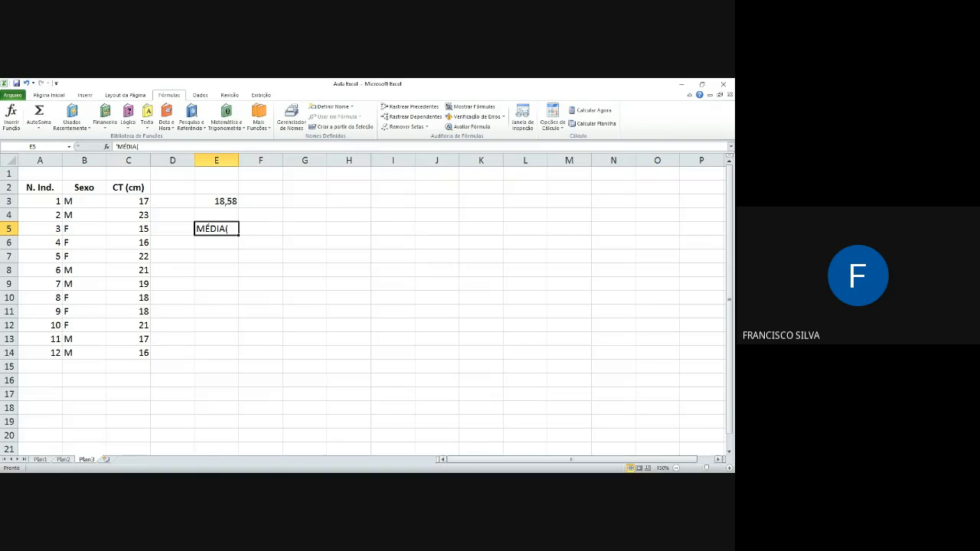
pyautogui.press('F2')
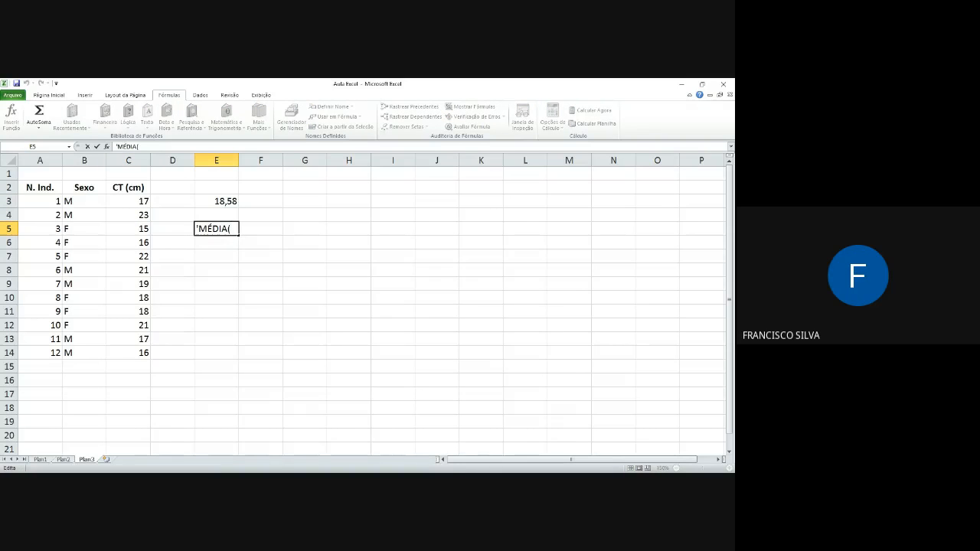
pyautogui.press('Delete')
pyautogui.write('c')
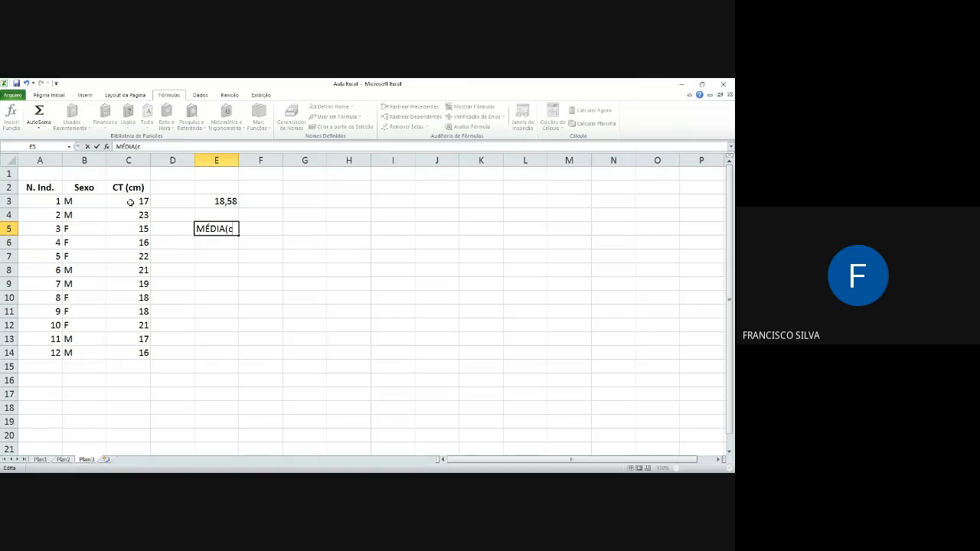
pyautogui.write('3:C')
pyautogui.write('14)')
pyautogui.press('Return')
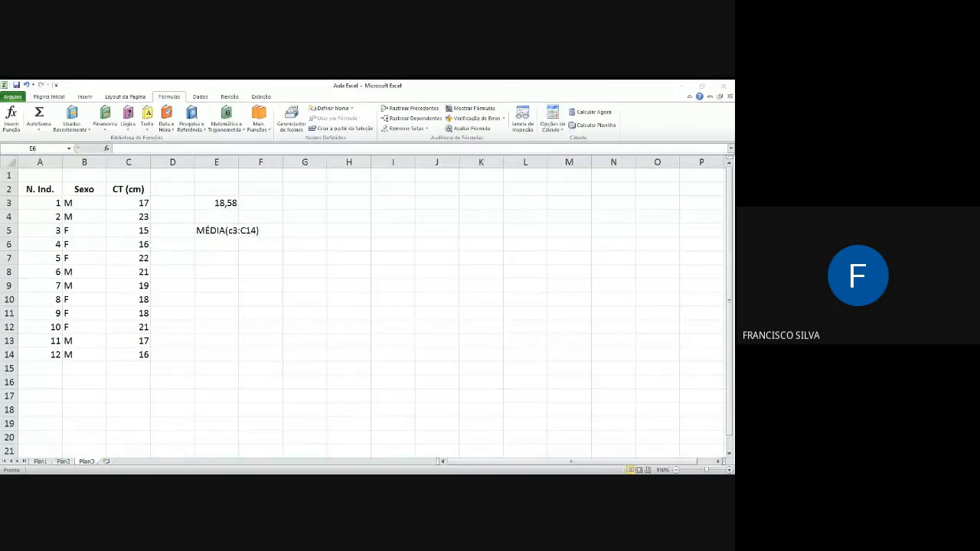
pyautogui.press('Up')
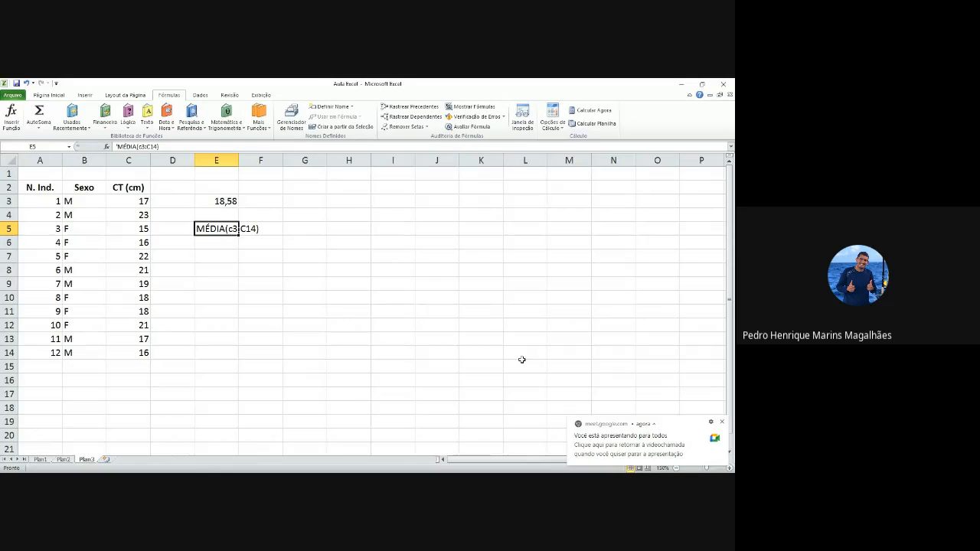
pyautogui.click(216, 253)
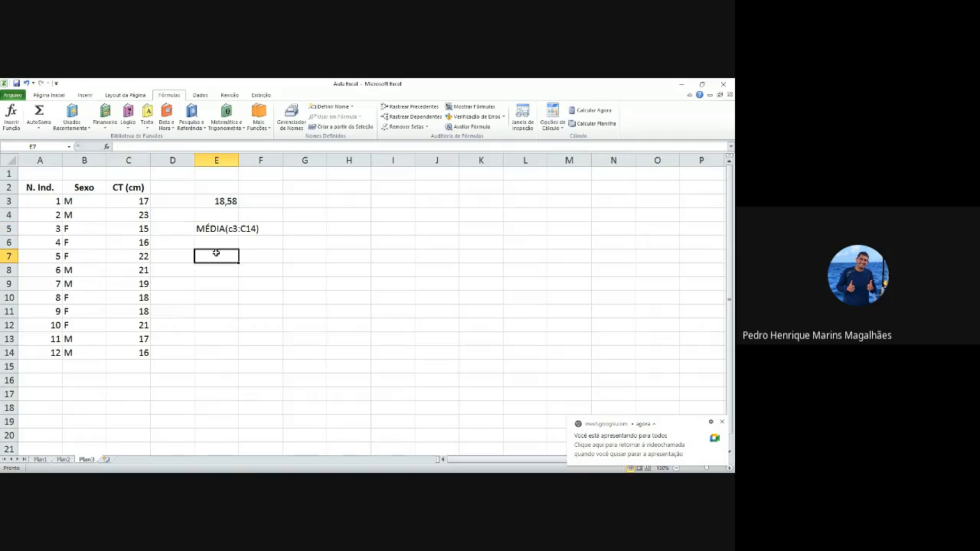
pyautogui.click(227, 232)
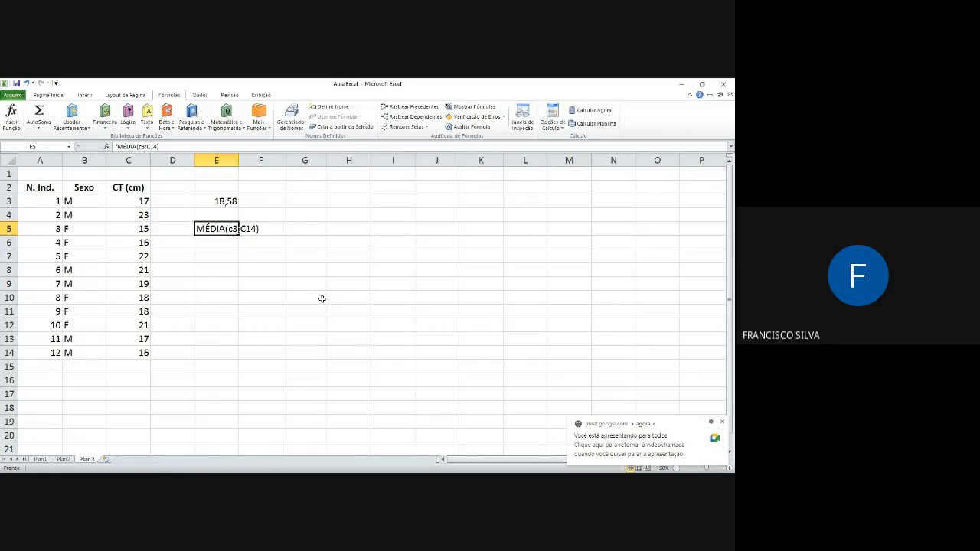
# Step: Enter the formula =média(c3:c14) in cell E6, this time with the equals sign
pyautogui.click(205, 243)
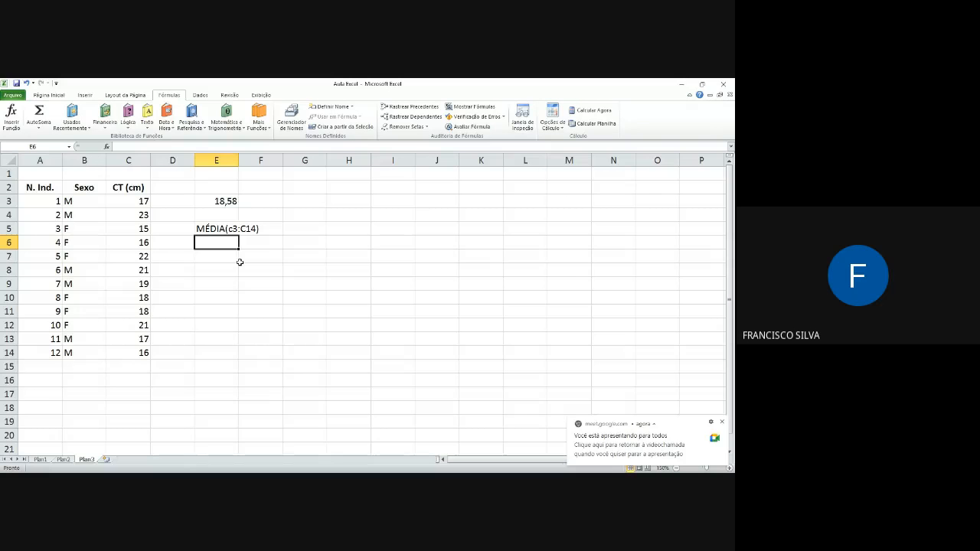
pyautogui.write('=')
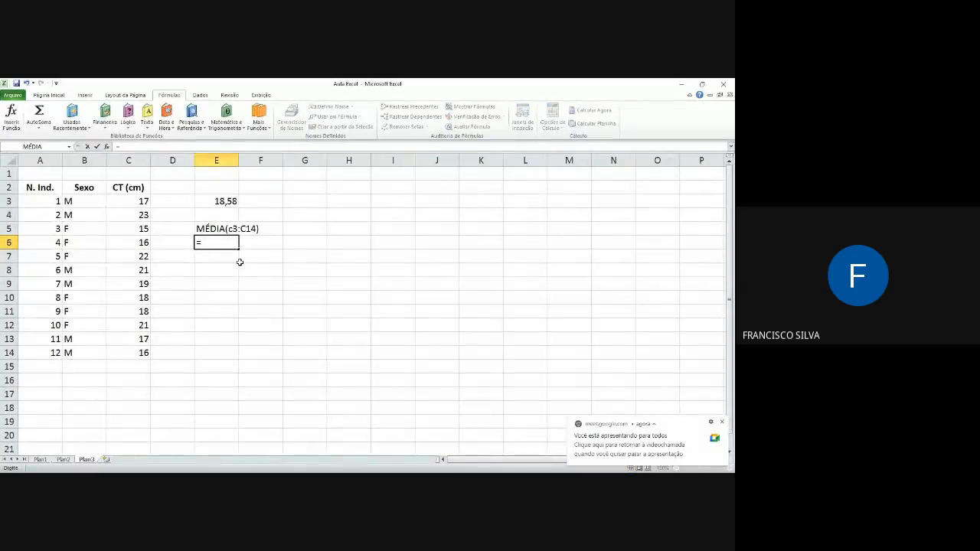
pyautogui.write('m')
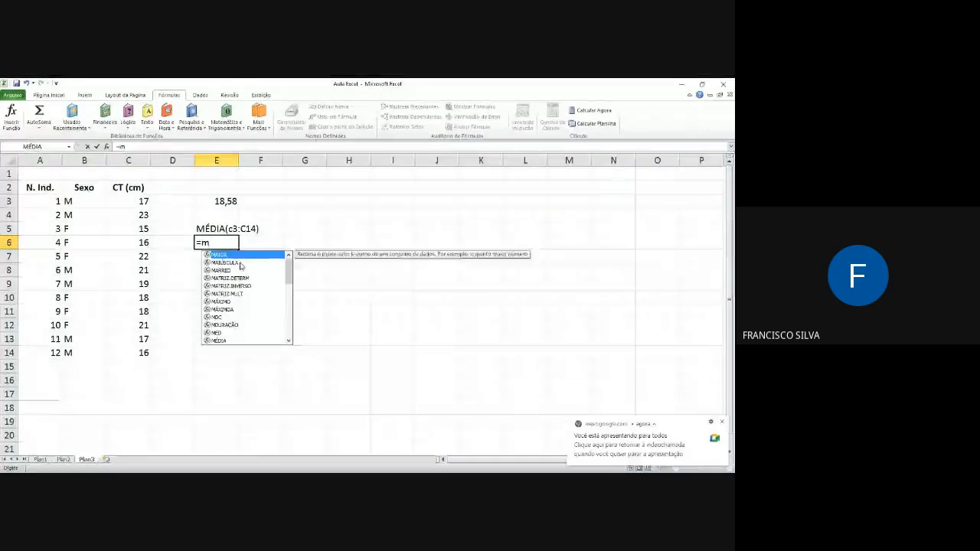
pyautogui.write('édia(')
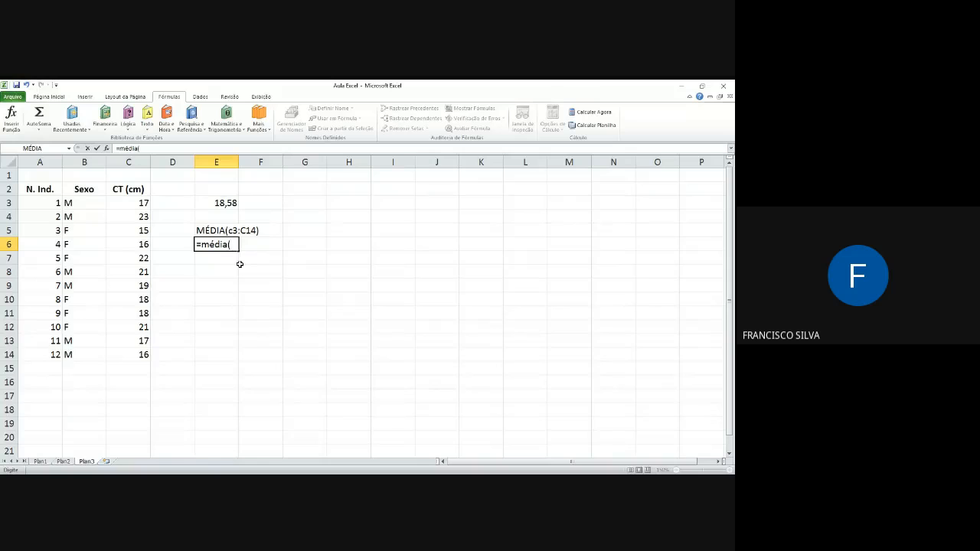
pyautogui.write('c3:c14')
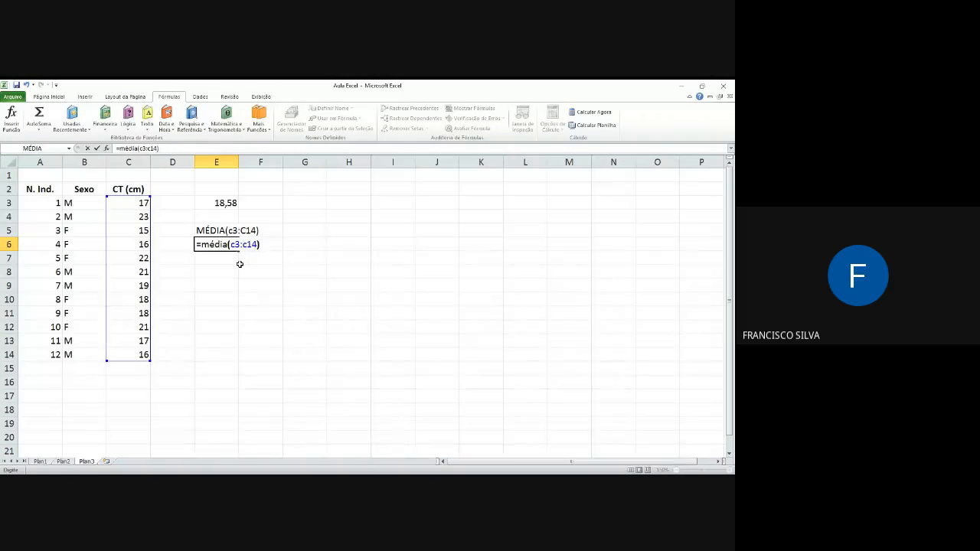
pyautogui.press('Return')
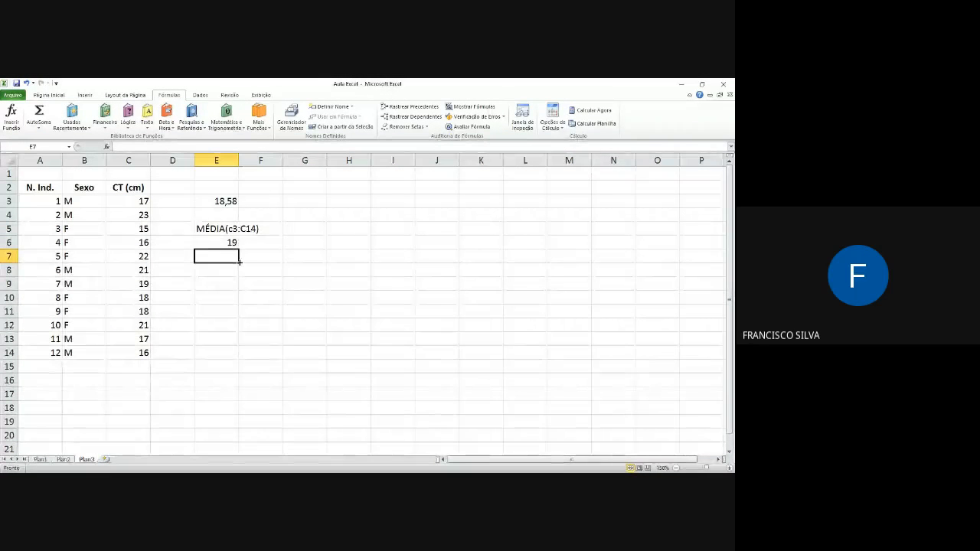
# Step: Format the average in E6 to show two decimal places and compare it with the text entry in E5
pyautogui.click(232, 241)
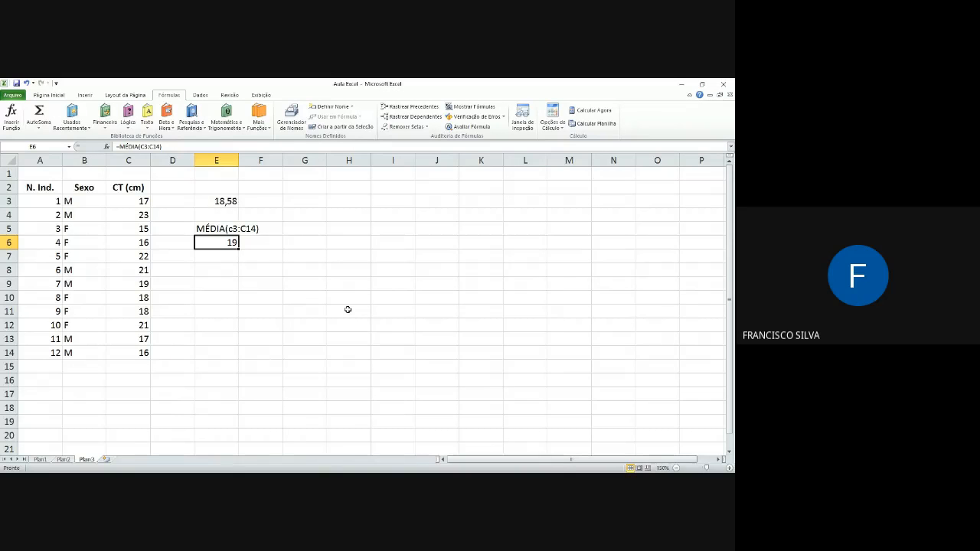
pyautogui.click(48, 95)
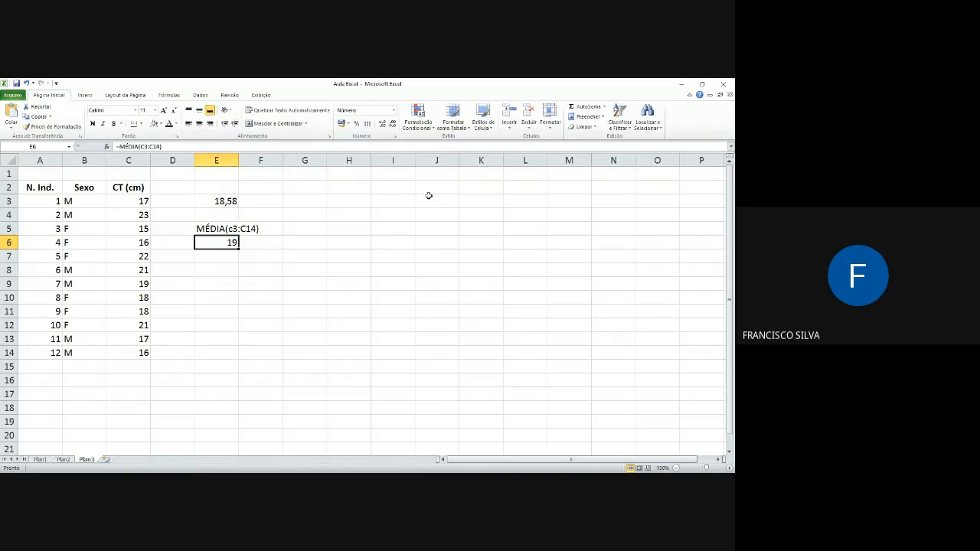
pyautogui.click(382, 124)
pyautogui.click(382, 124)
pyautogui.click(222, 231)
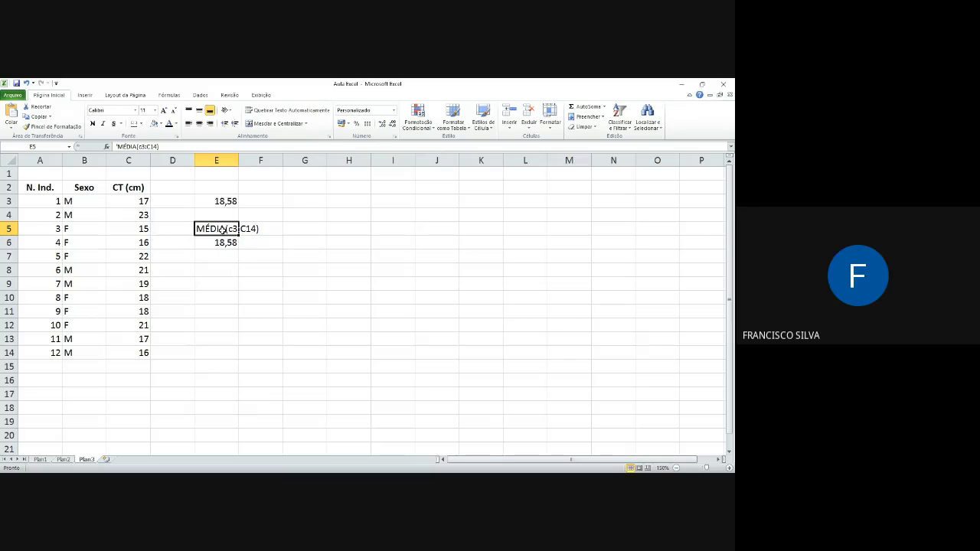
pyautogui.click(217, 241)
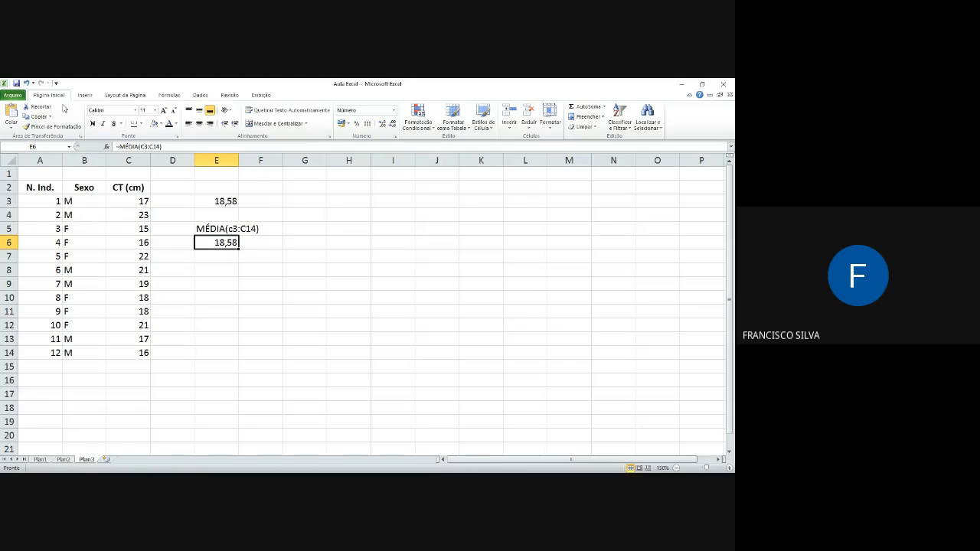
# Step: Compare the MÉDIA formulas in cells E3 and E6
pyautogui.click(95, 99)
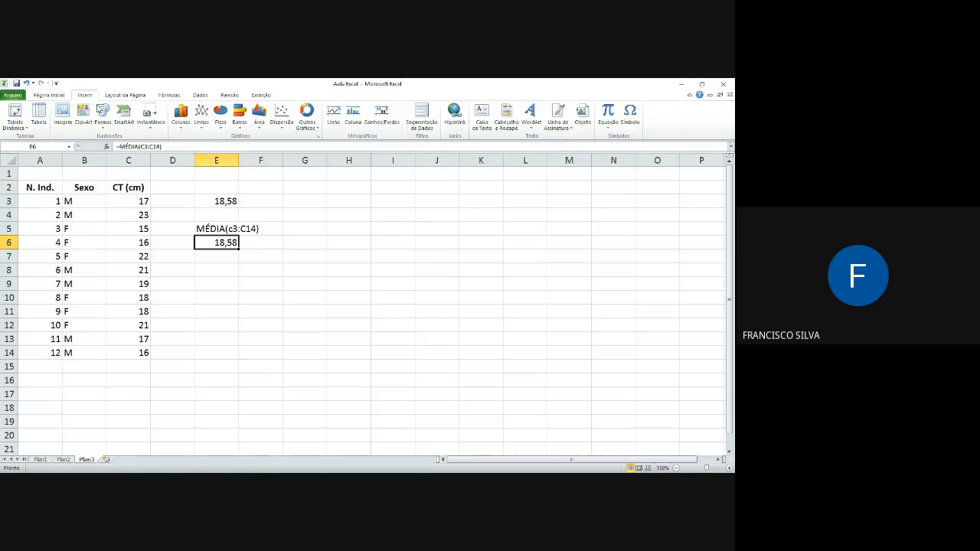
pyautogui.click(225, 203)
pyautogui.click(223, 241)
pyautogui.click(222, 199)
pyautogui.click(227, 242)
# Step: Start inserting a function in cell E4, search for Mediana, and choose the MED function
pyautogui.click(225, 215)
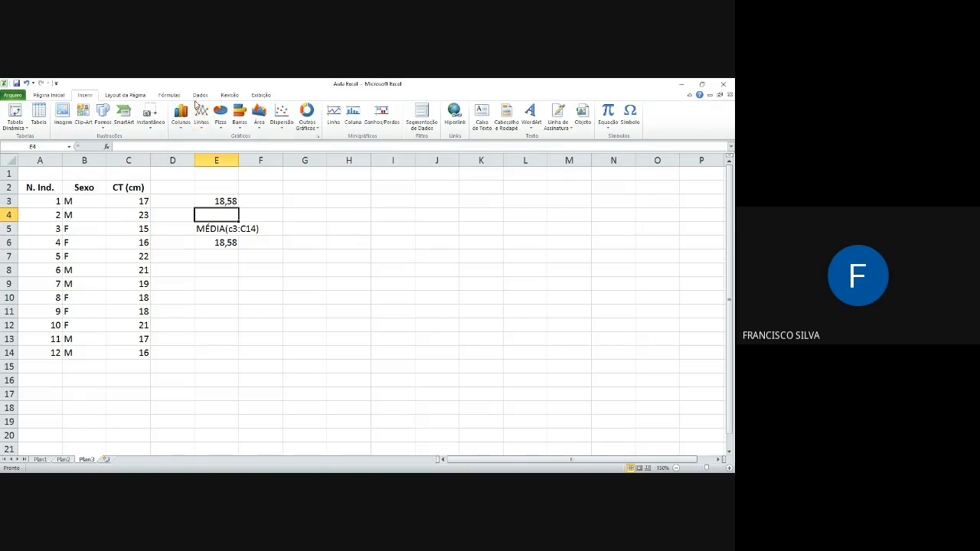
pyautogui.click(199, 96)
pyautogui.click(170, 96)
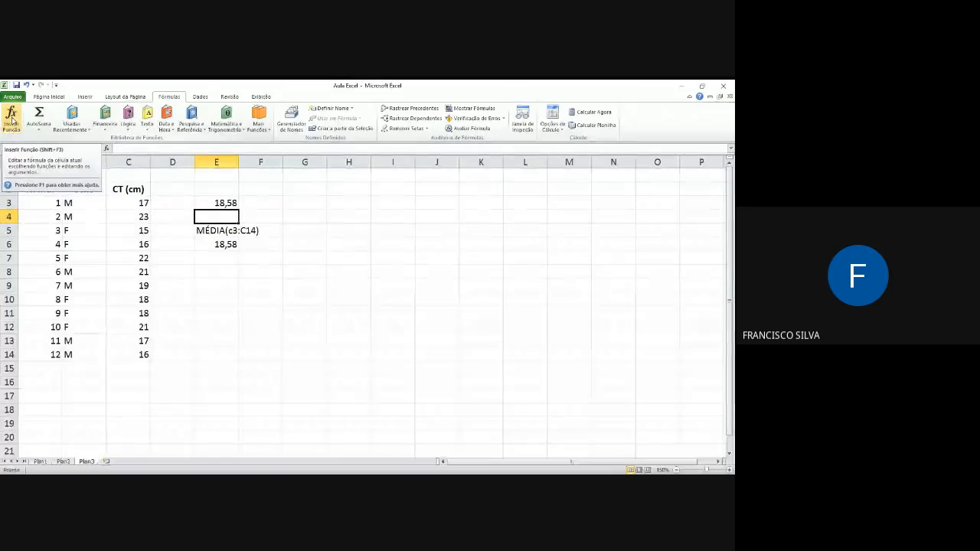
pyautogui.click(12, 118)
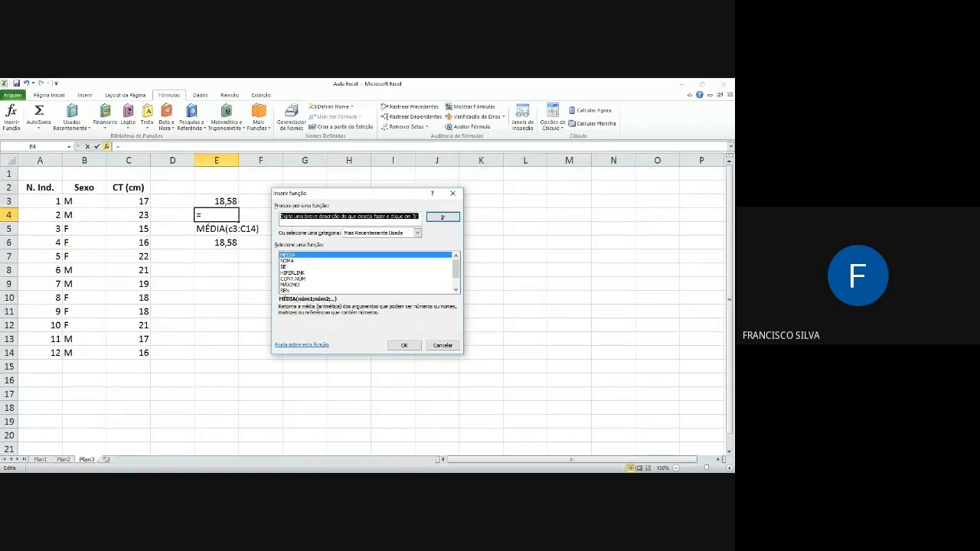
pyautogui.click(319, 217)
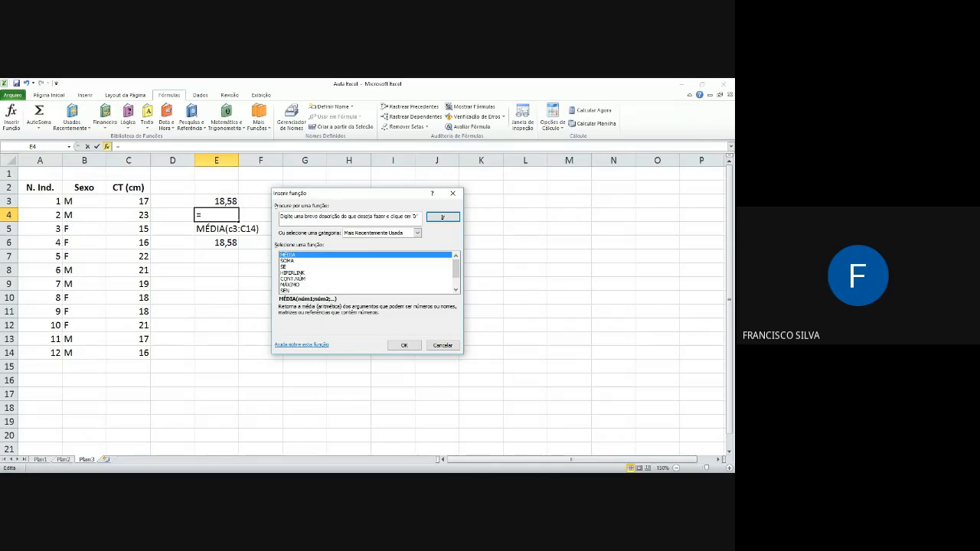
pyautogui.tripleClick(287, 216)
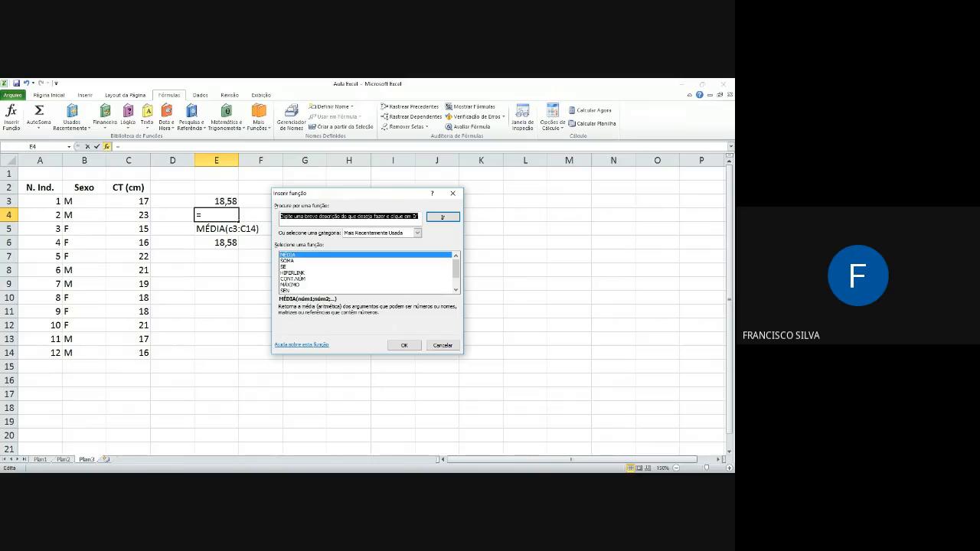
pyautogui.write('Me')
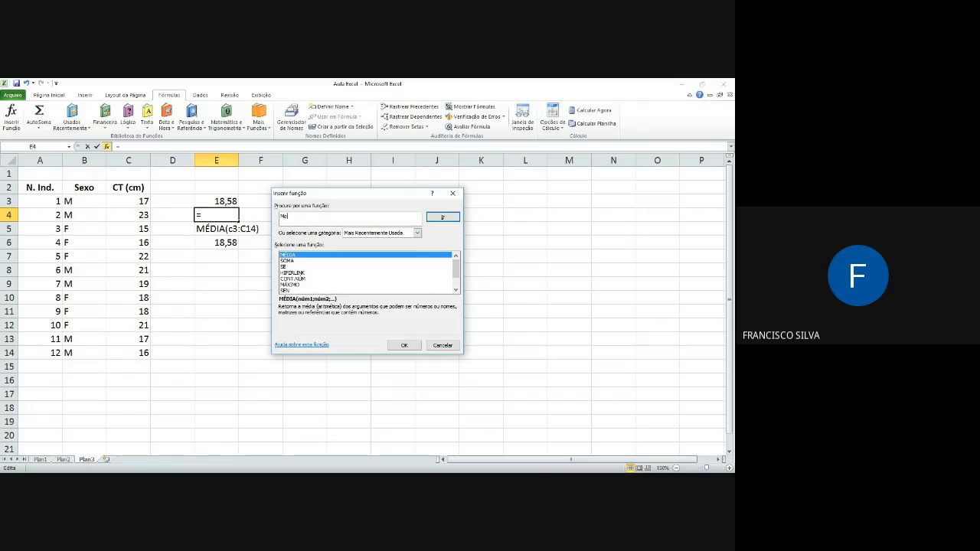
pyautogui.write('diAN')
pyautogui.press('BackSpace')
pyautogui.write('na')
pyautogui.press('Return')
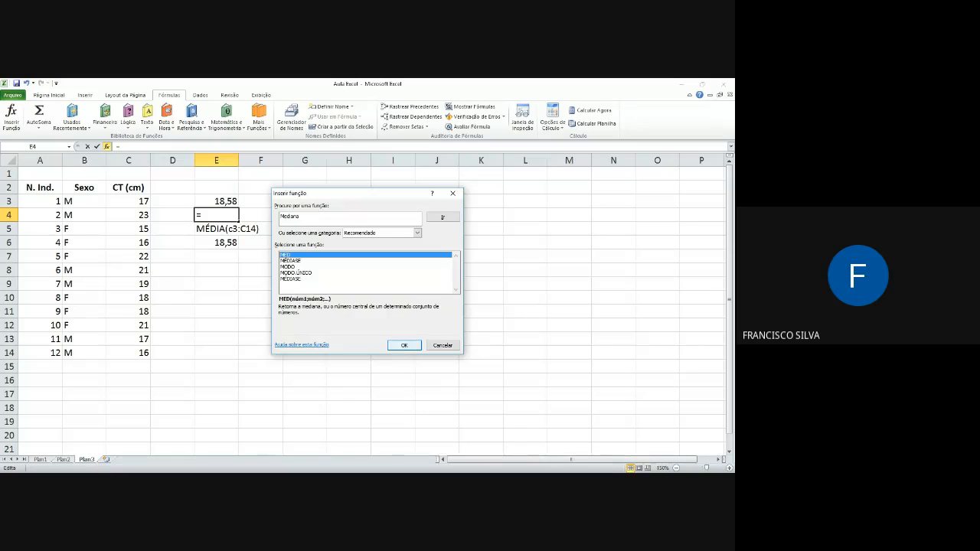
pyautogui.press('Return')
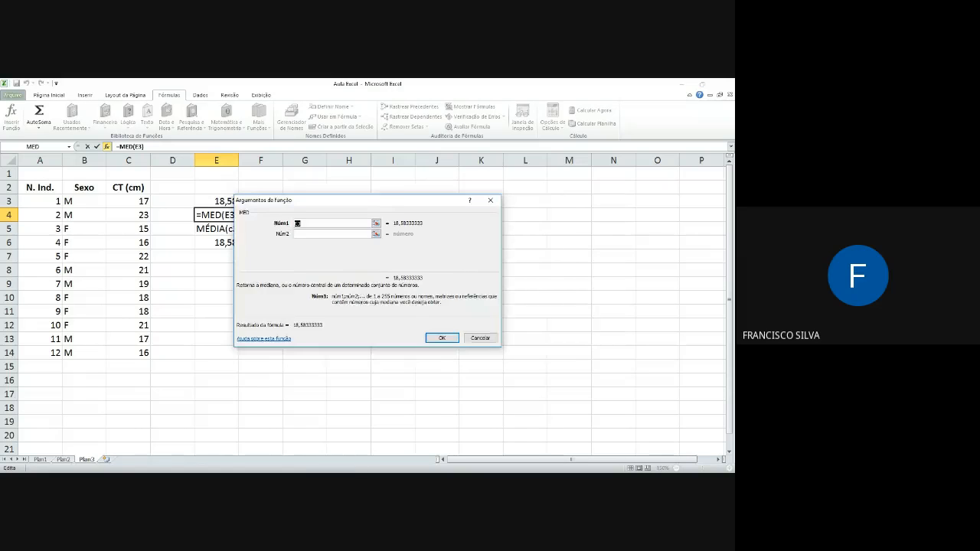
# Step: Set C3:C14 as the first argument of the MED function in E4 and confirm the formula
pyautogui.moveTo(306, 201); pyautogui.dragTo(393, 205)
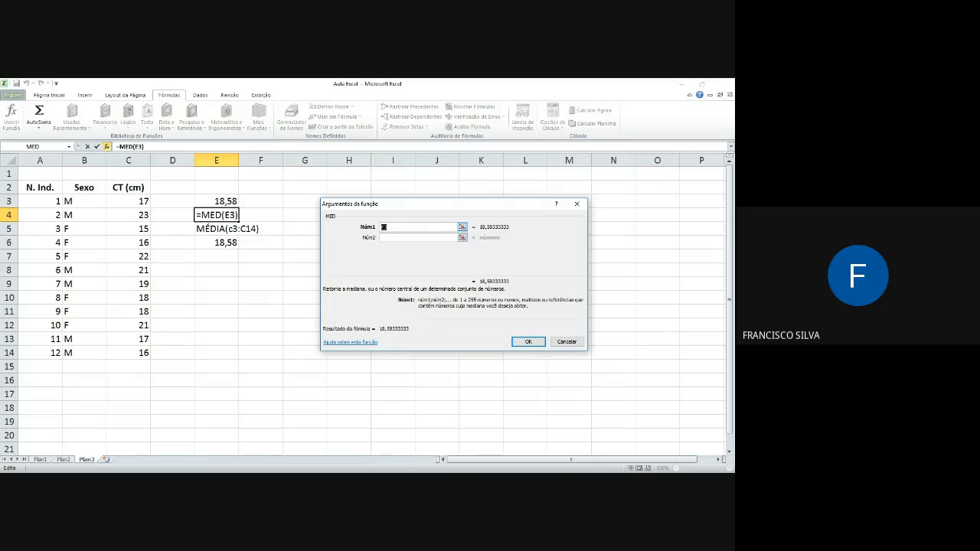
pyautogui.click(461, 227)
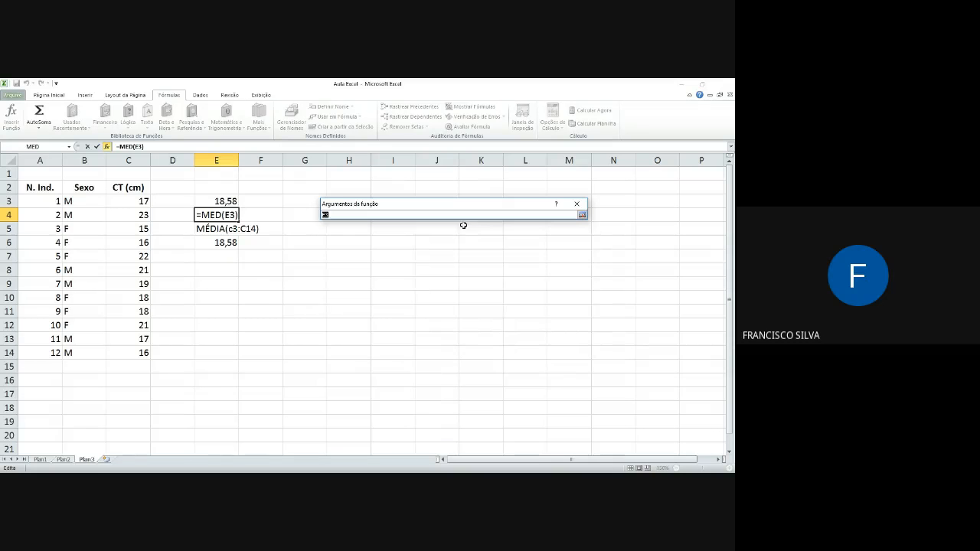
pyautogui.moveTo(136, 198); pyautogui.dragTo(139, 350)
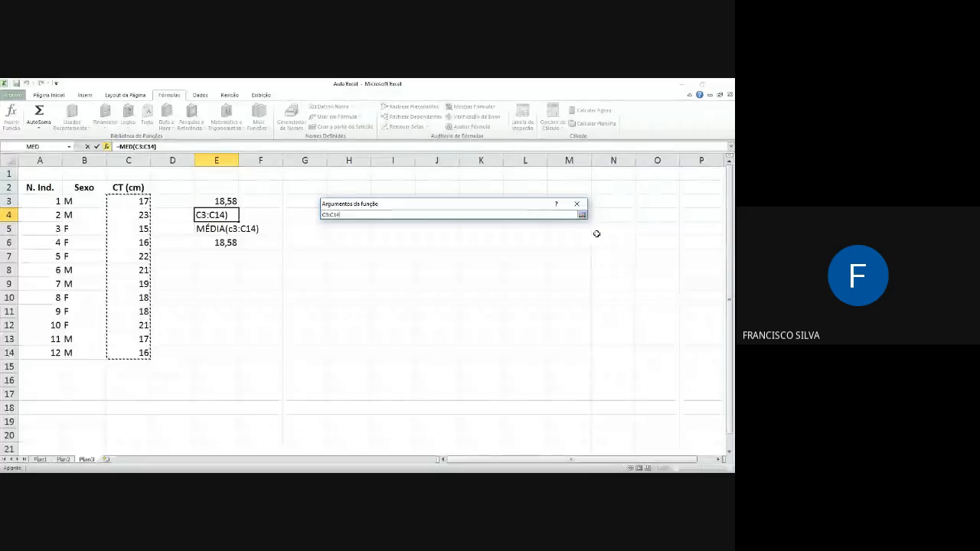
pyautogui.click(582, 216)
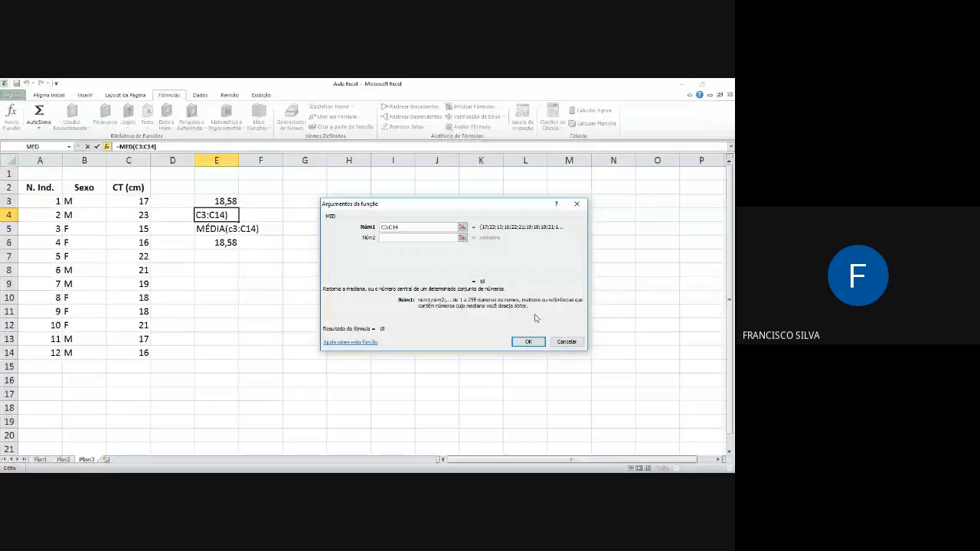
pyautogui.click(525, 343)
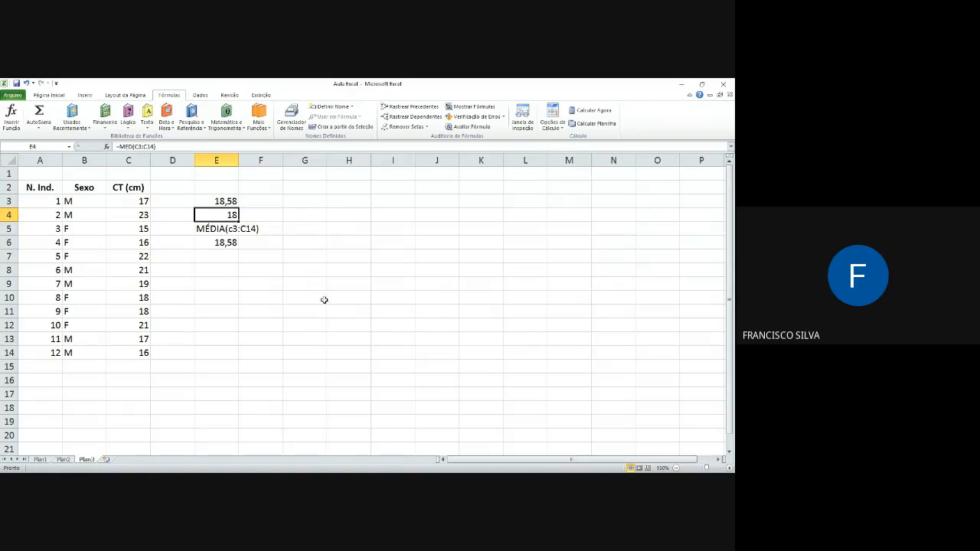
# Step: Enter the formula =med(C3:C14 directly in cell F4, without the closing parenthesis, and reselect the cell
pyautogui.click(273, 216)
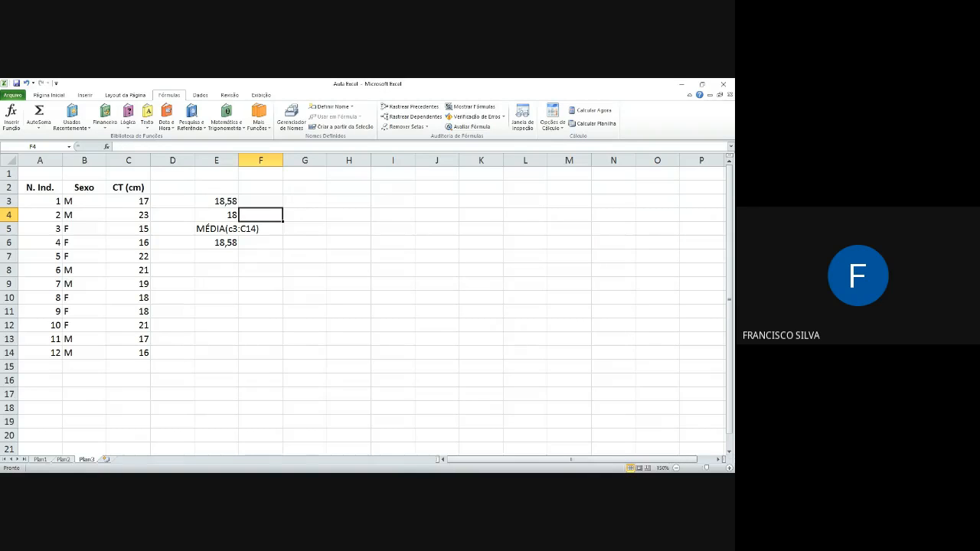
pyautogui.write('=med(')
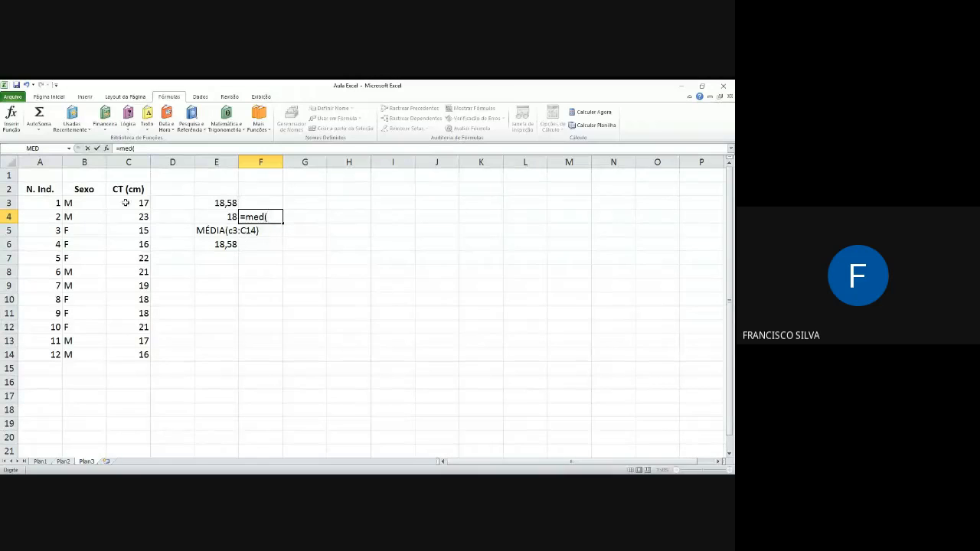
pyautogui.moveTo(125, 203); pyautogui.dragTo(141, 354)
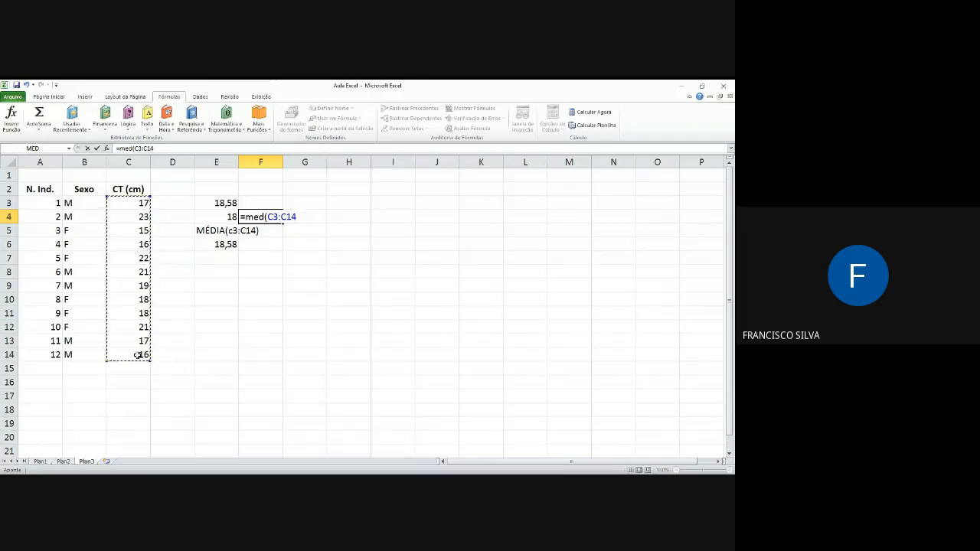
pyautogui.write(')')
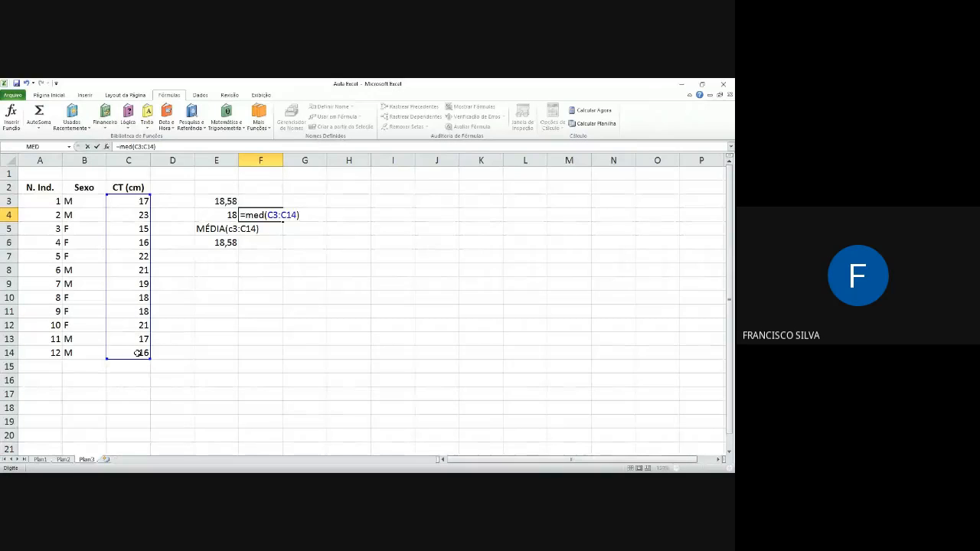
pyautogui.press('BackSpace')
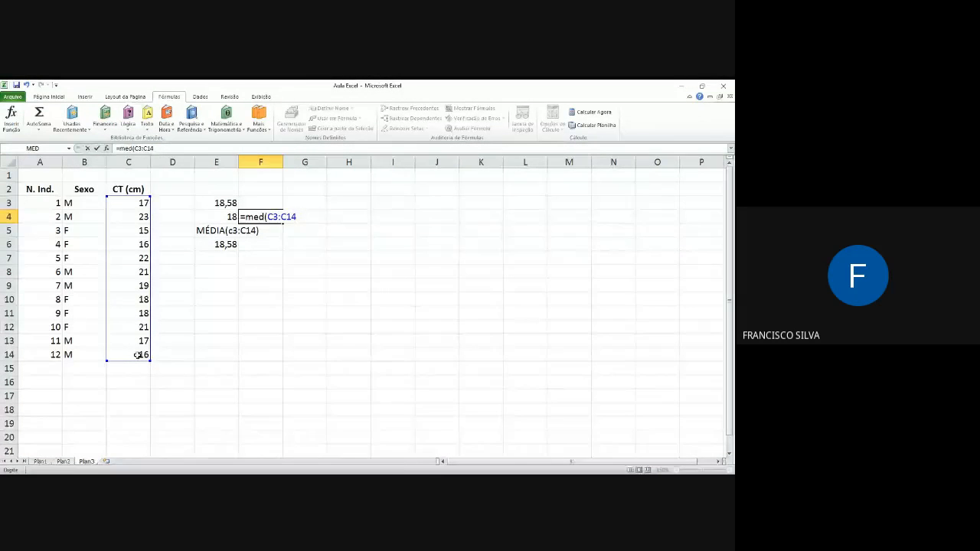
pyautogui.press('Return')
pyautogui.press('Up')
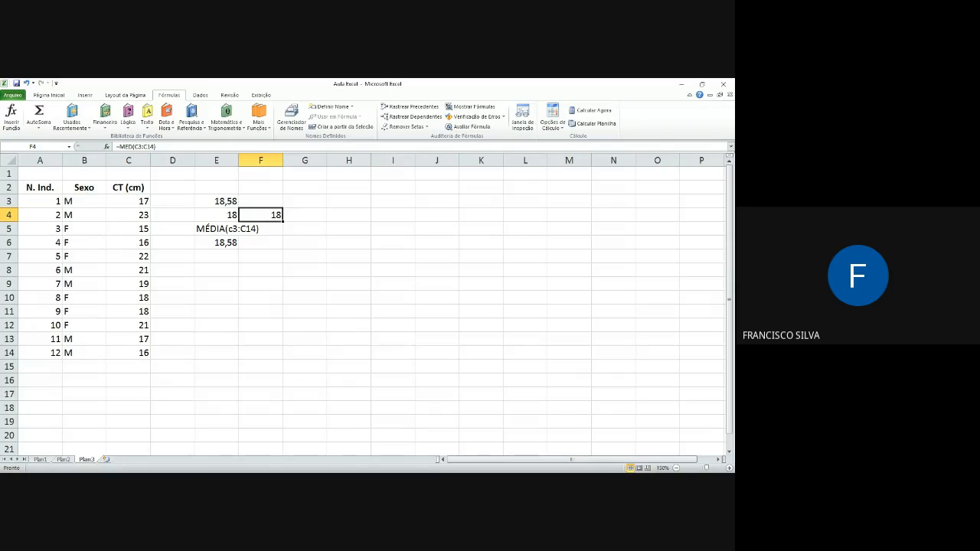
# Step: Review the function arguments of the MED formula in cell F4
pyautogui.hotkey('alt', 'Tab')
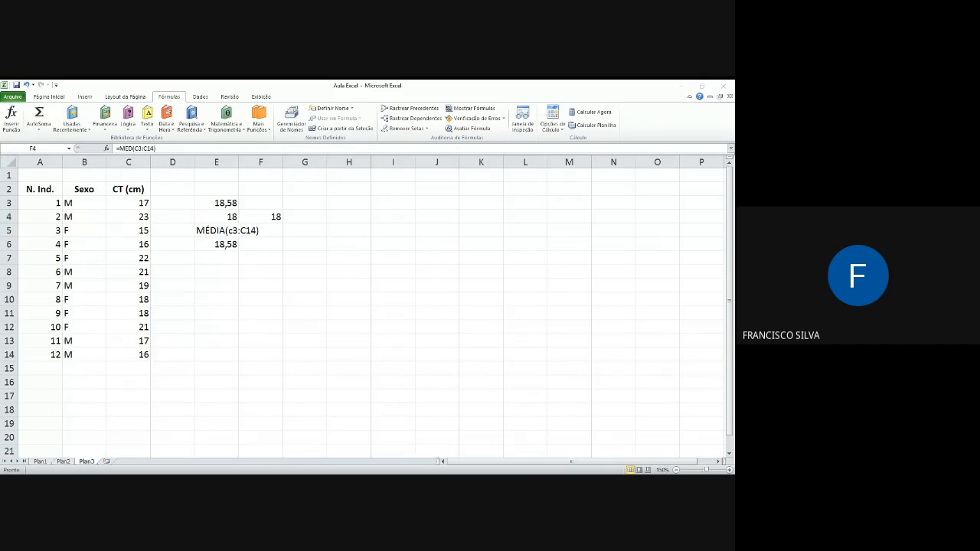
pyautogui.hotkey('alt', 'Tab')
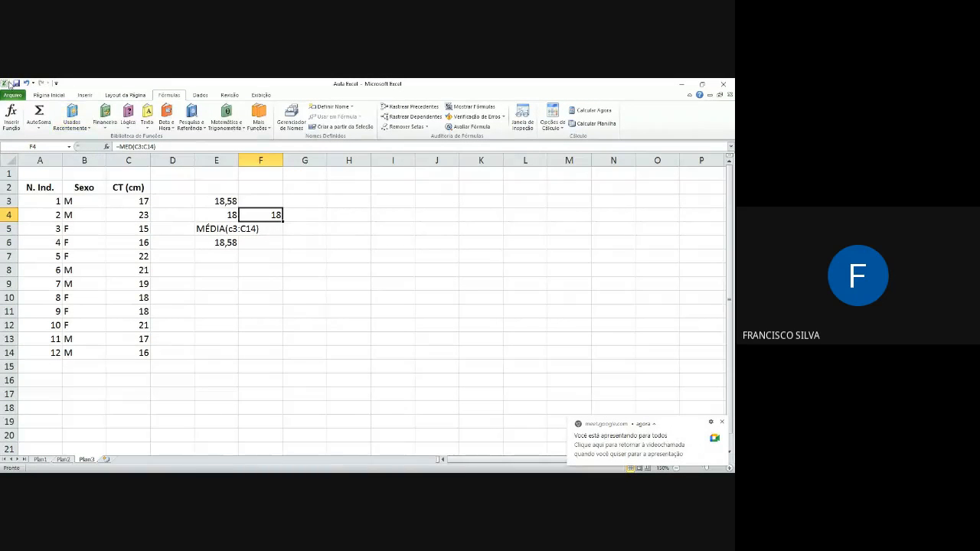
pyautogui.click(11, 115)
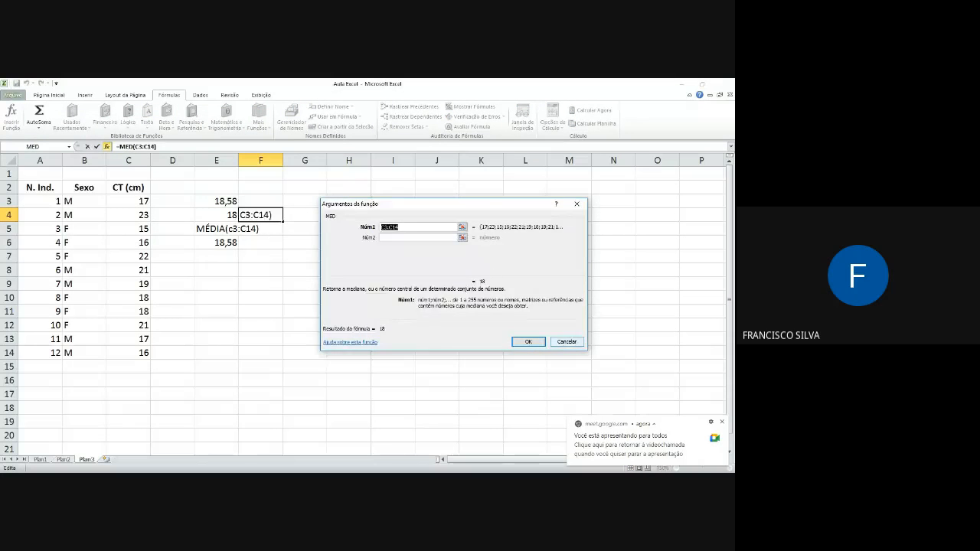
pyautogui.press('Return')
# Step: Insert the CONT.NÚM function in cell G5 with C3:C14 as its first argument
pyautogui.click(317, 232)
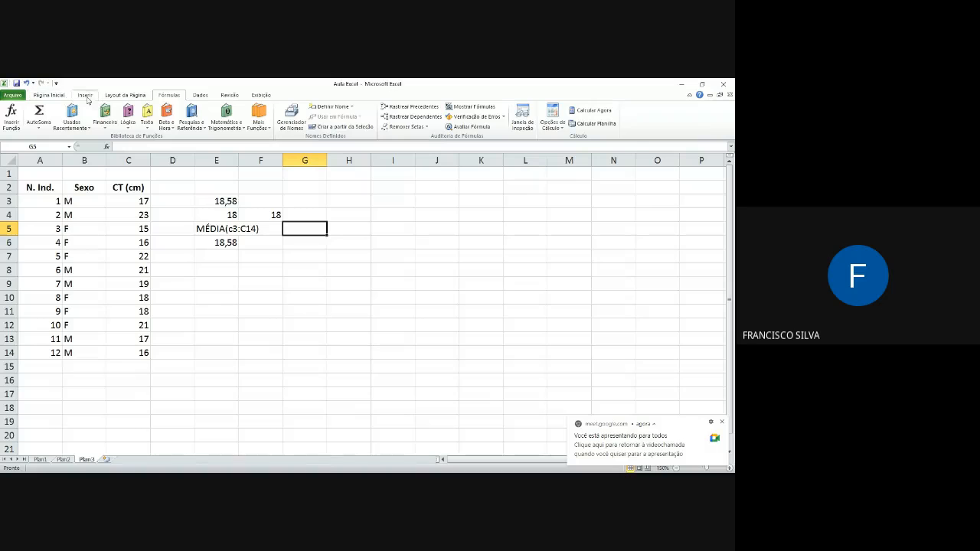
pyautogui.click(11, 115)
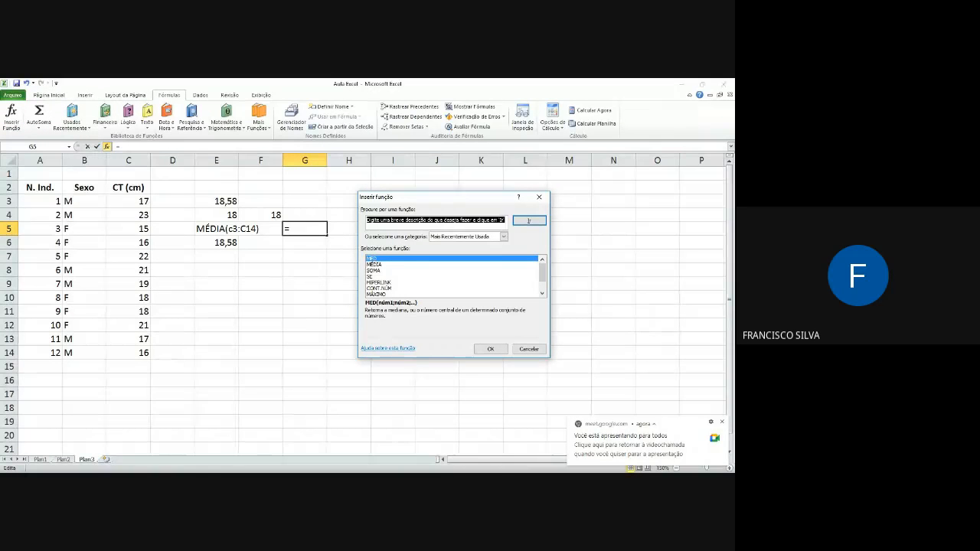
pyautogui.click(379, 288)
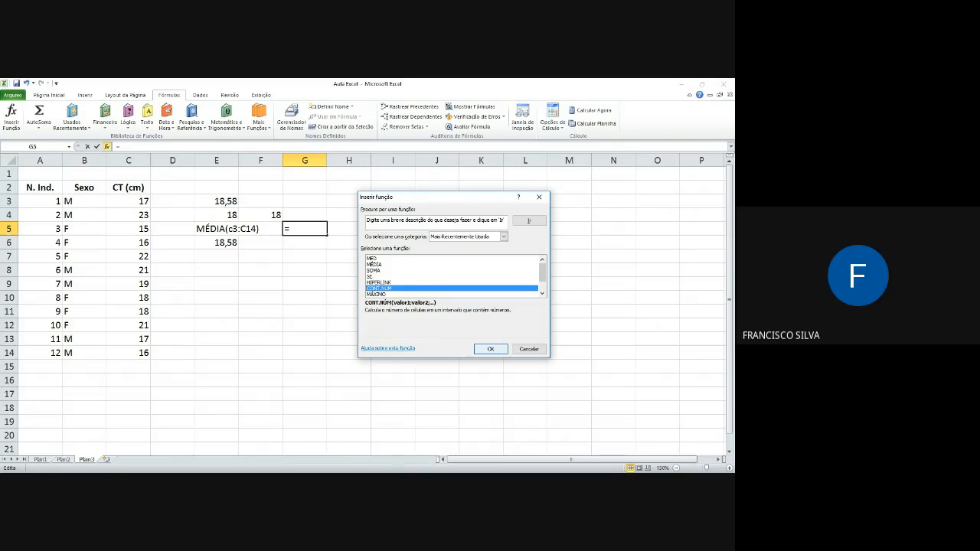
pyautogui.press('Return')
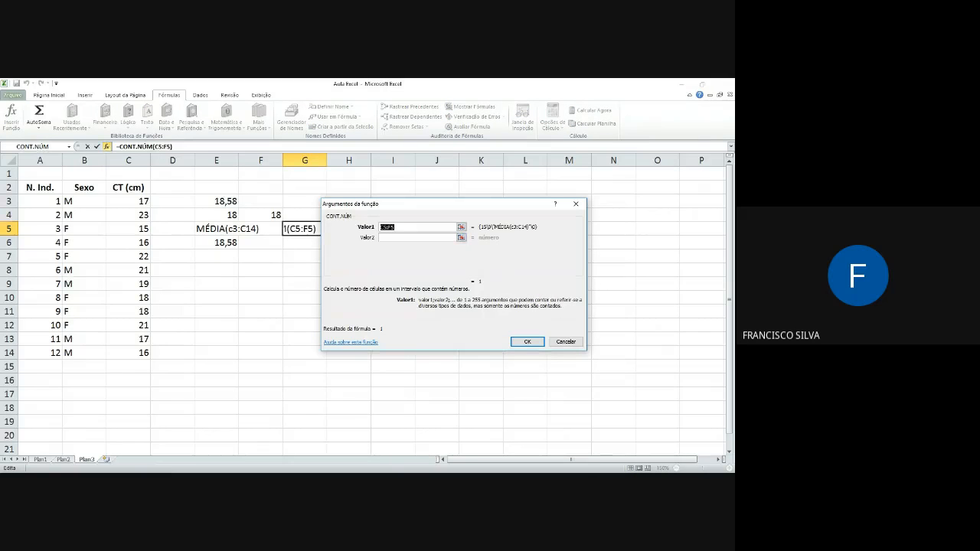
pyautogui.click(460, 227)
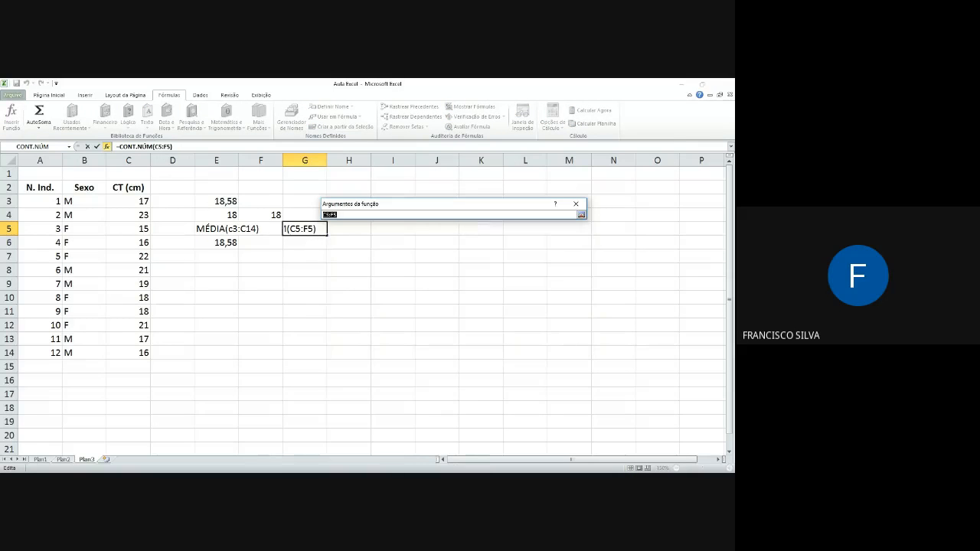
pyautogui.moveTo(128, 203); pyautogui.dragTo(137, 351)
pyautogui.click(581, 214)
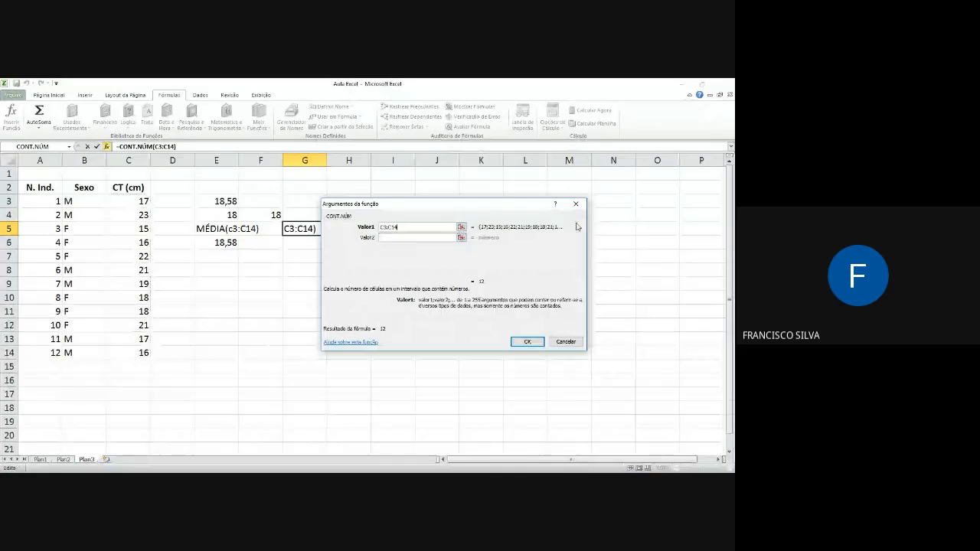
pyautogui.click(525, 341)
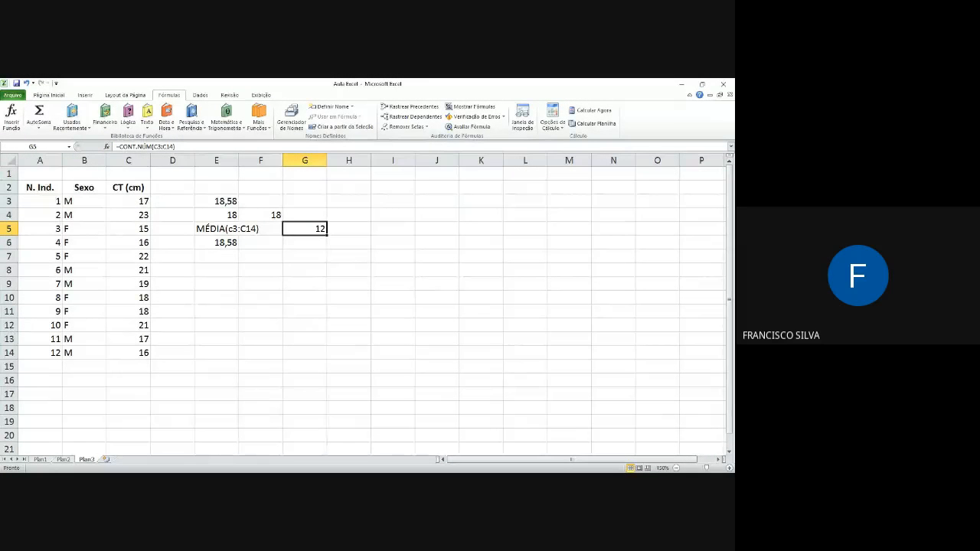
# Step: Review the status bar statistics options and check the statistics for the CT values in C3:C14
pyautogui.rightClick(555, 470)
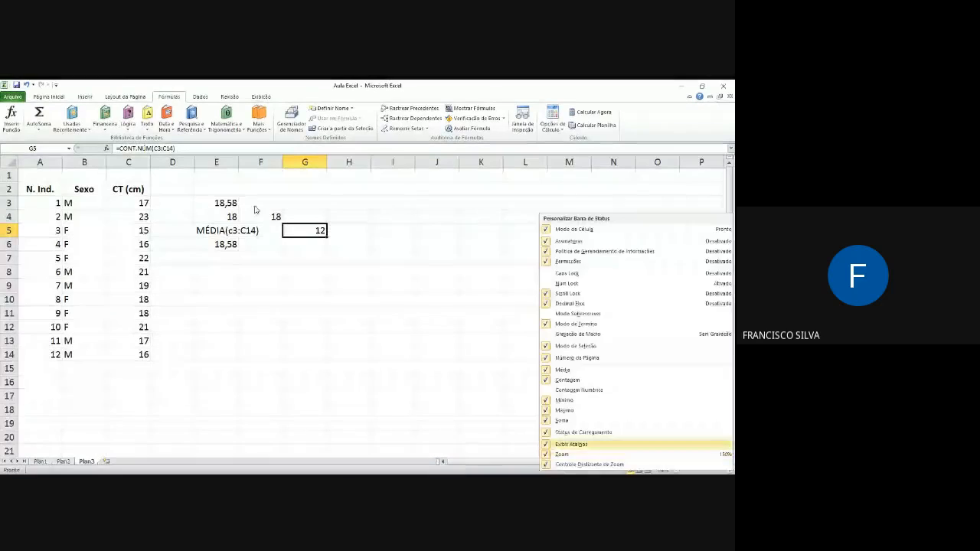
pyautogui.click(137, 205)
pyautogui.moveTo(137, 204); pyautogui.dragTo(142, 352)
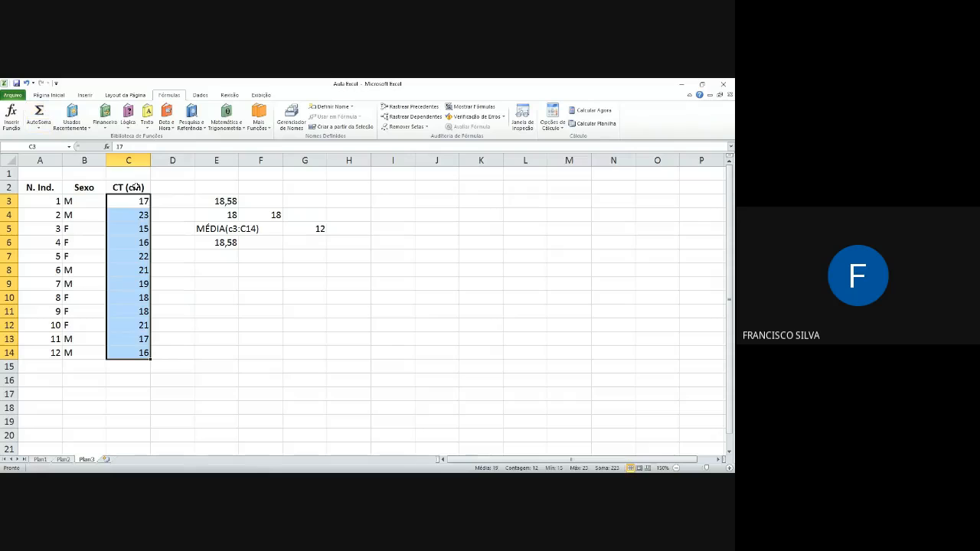
# Step: Total C3:C14 in cell C15 with AutoSoma and inspect the range used by the formula
pyautogui.click(131, 366)
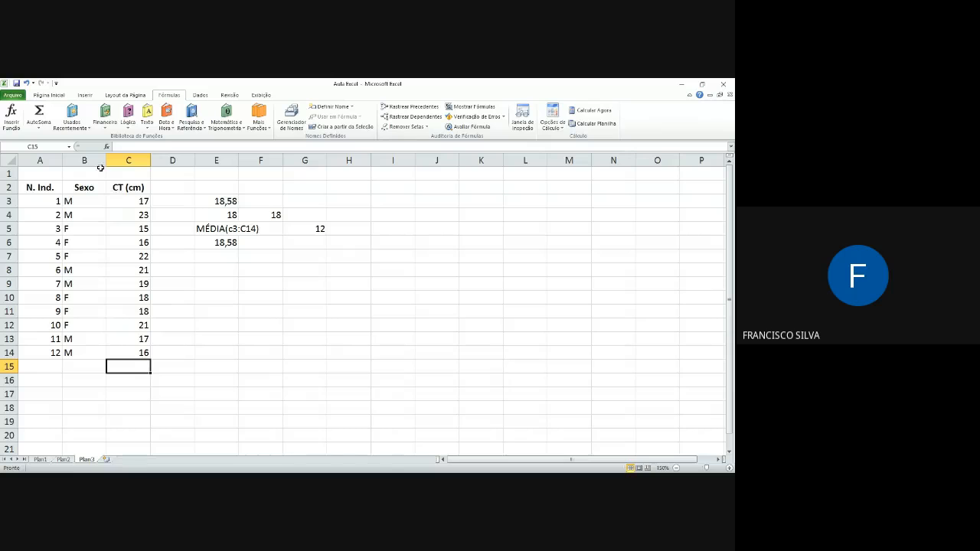
pyautogui.click(38, 115)
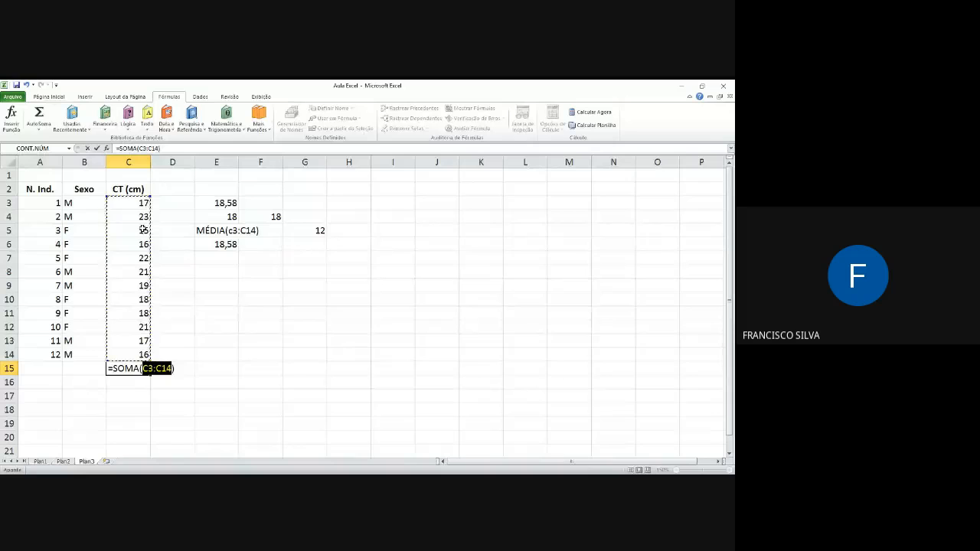
pyautogui.press('Return')
pyautogui.click(127, 368)
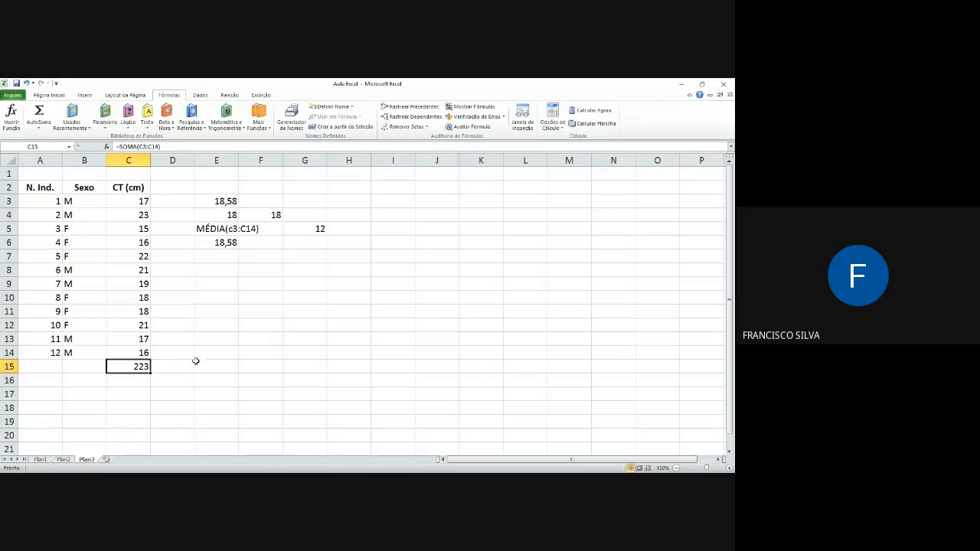
pyautogui.doubleClick(142, 365)
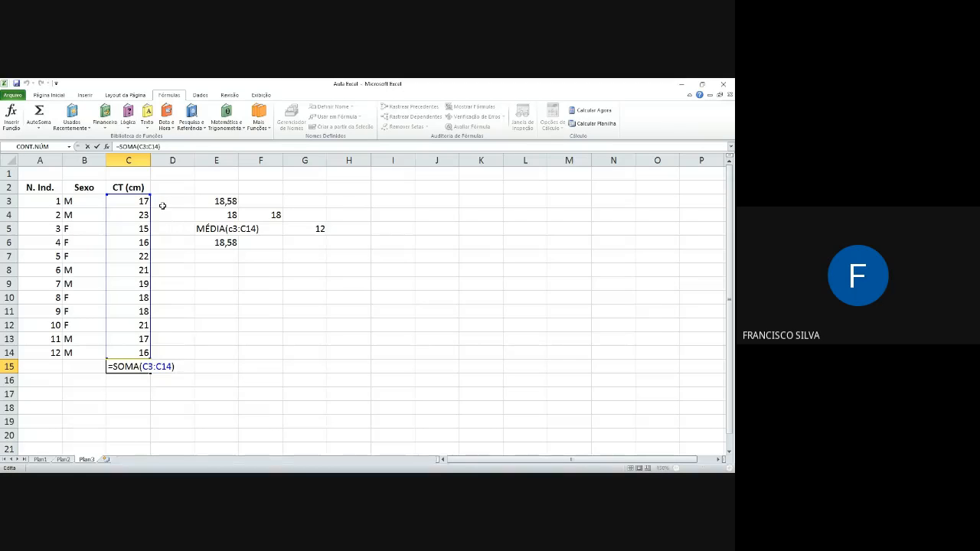
pyautogui.click(195, 331)
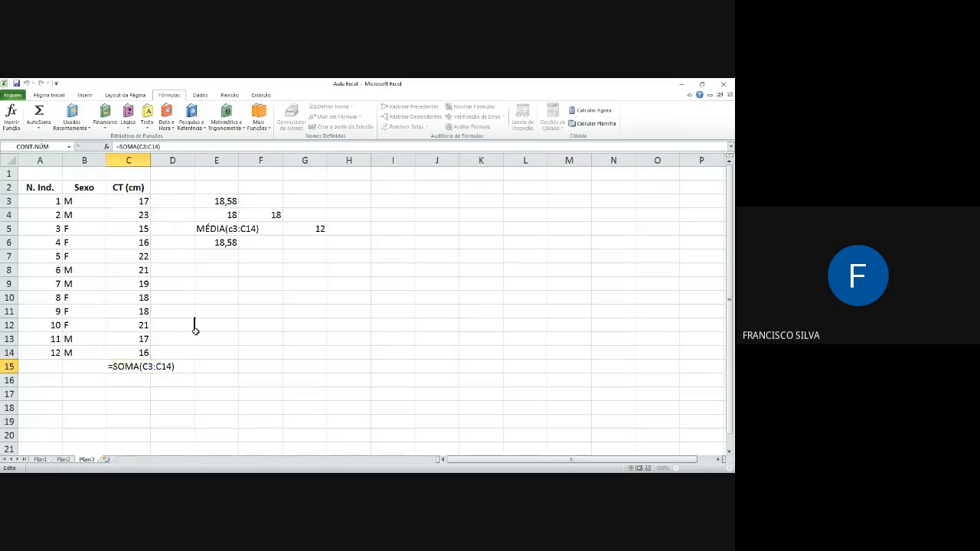
# Step: Shrink the SOMA range in cell C15 to C5:C14, and undo that change
pyautogui.click(133, 366)
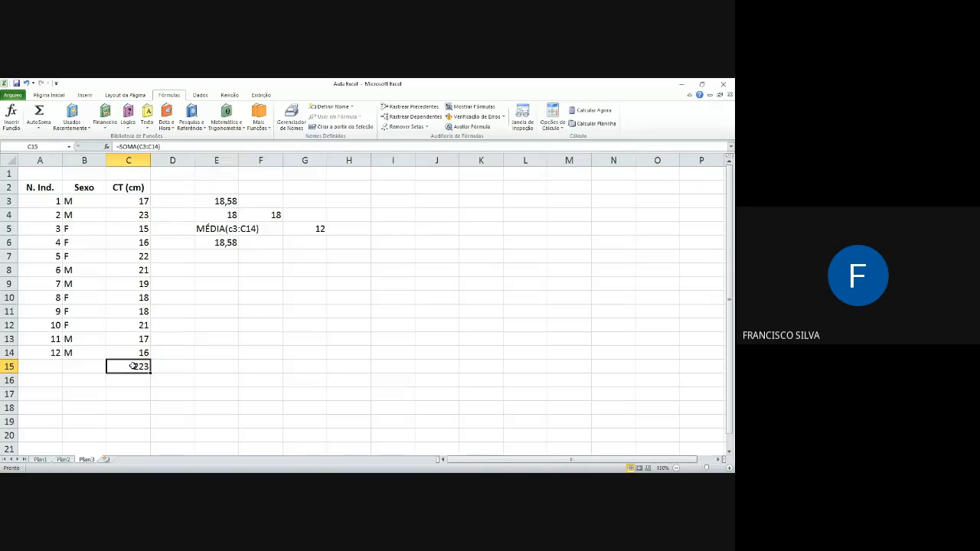
pyautogui.doubleClick(134, 366)
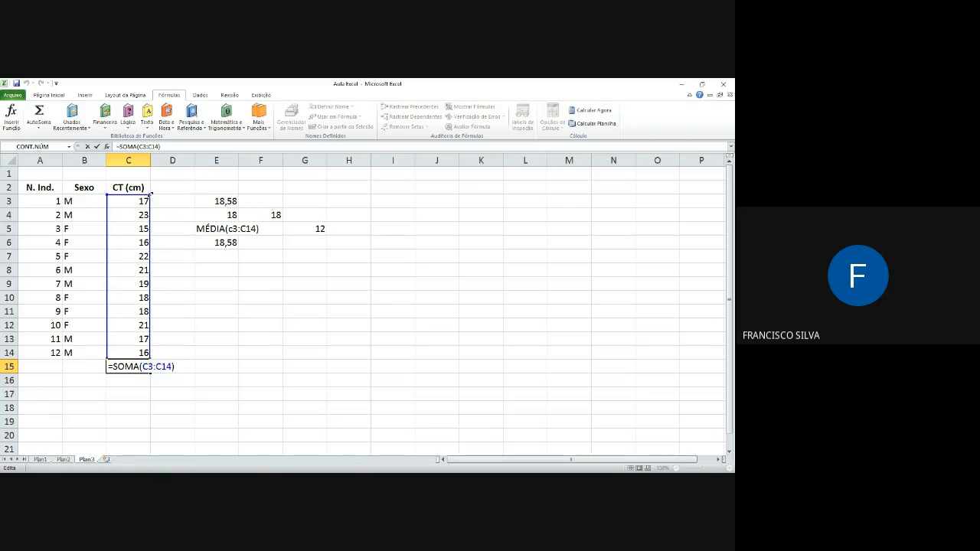
pyautogui.moveTo(152, 194); pyautogui.dragTo(143, 228)
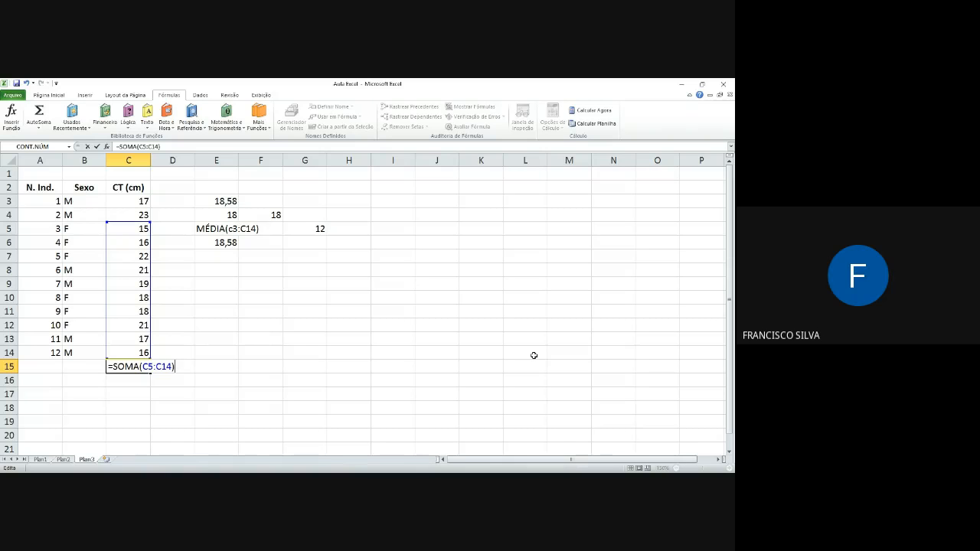
pyautogui.press('Return')
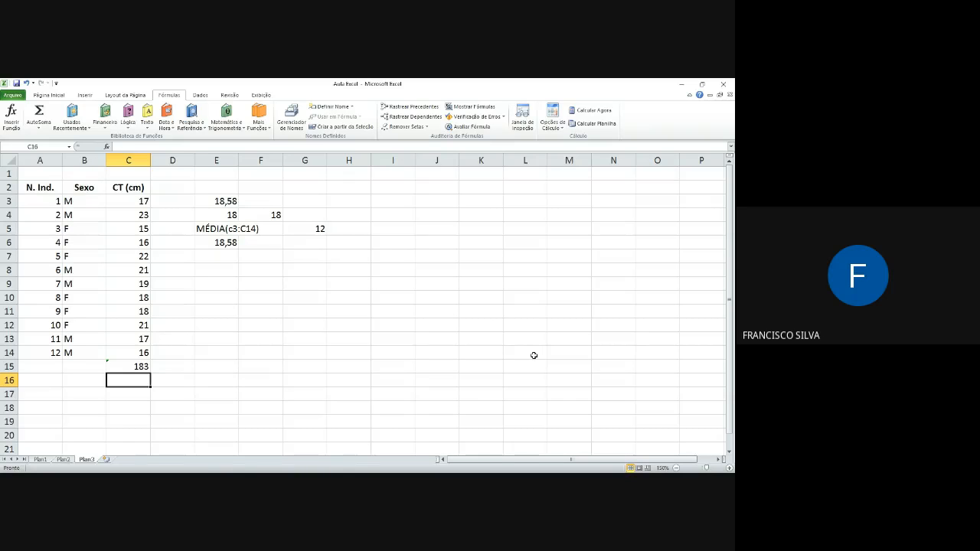
pyautogui.click(127, 364)
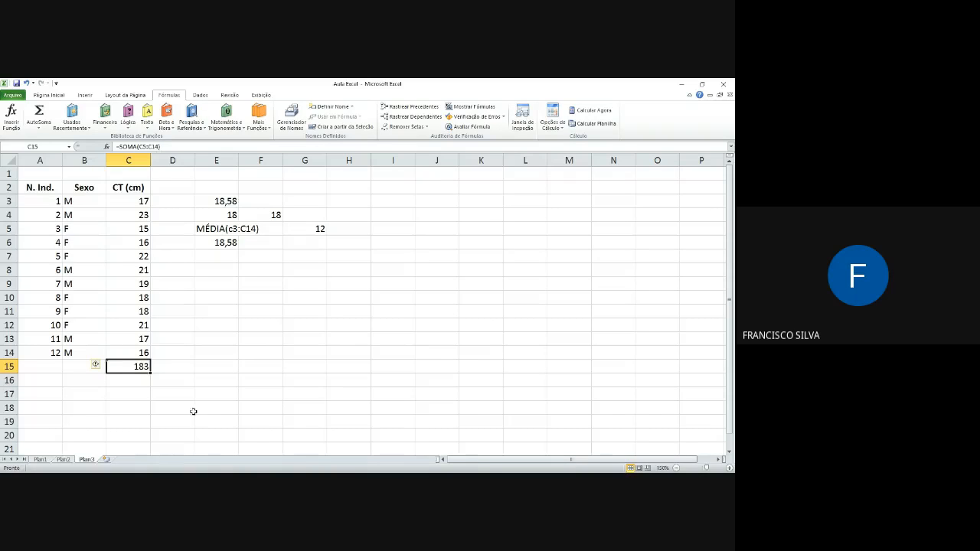
pyautogui.click(27, 84)
# Step: Set the font color of the CT values in C7:C8 to red
pyautogui.moveTo(127, 256); pyautogui.dragTo(129, 274)
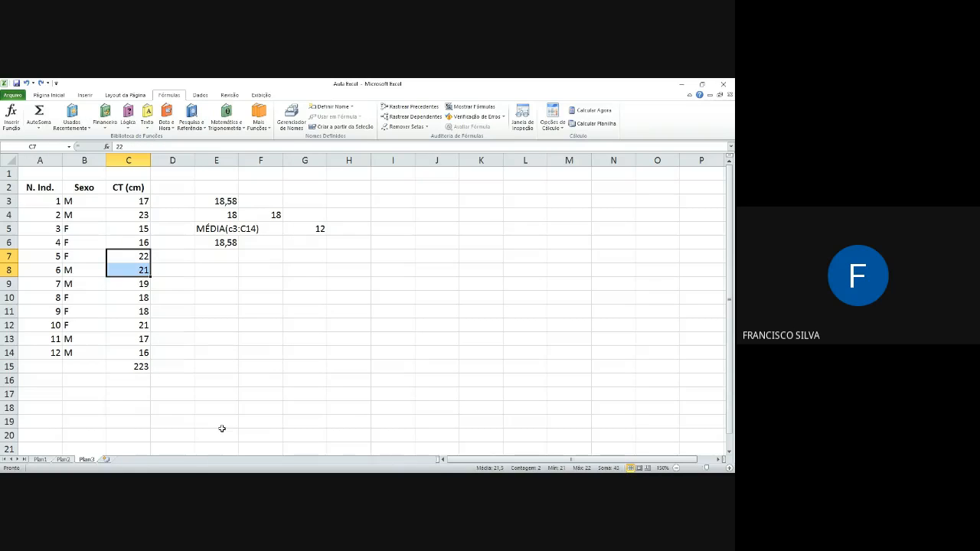
pyautogui.click(48, 95)
pyautogui.click(175, 125)
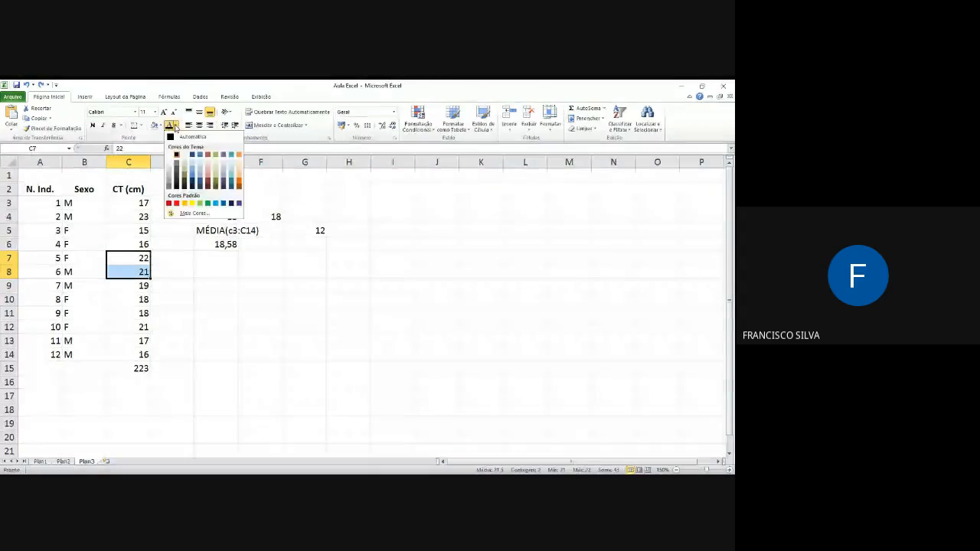
pyautogui.click(177, 204)
pyautogui.click(158, 294)
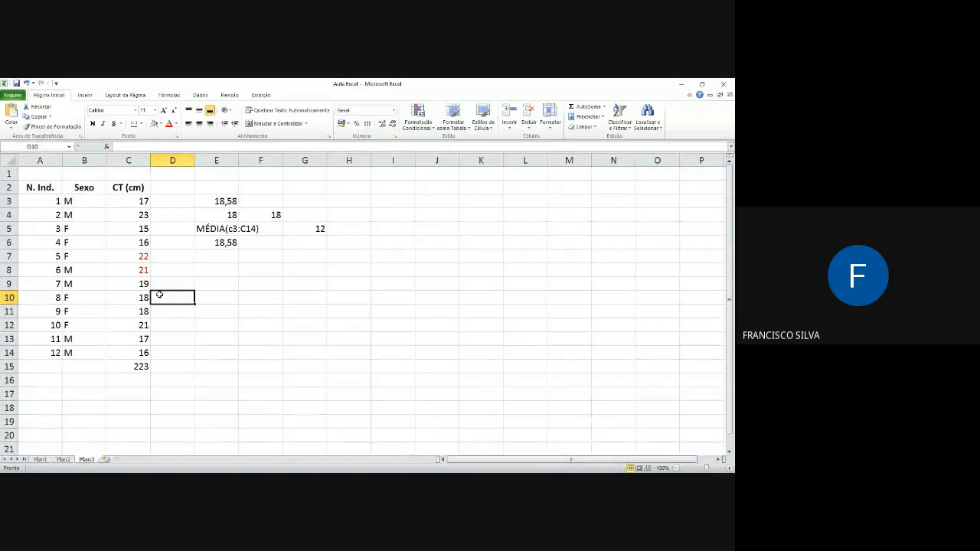
# Step: Examine the SOMA formula in C15 and the CT values above and below the red cells
pyautogui.click(128, 368)
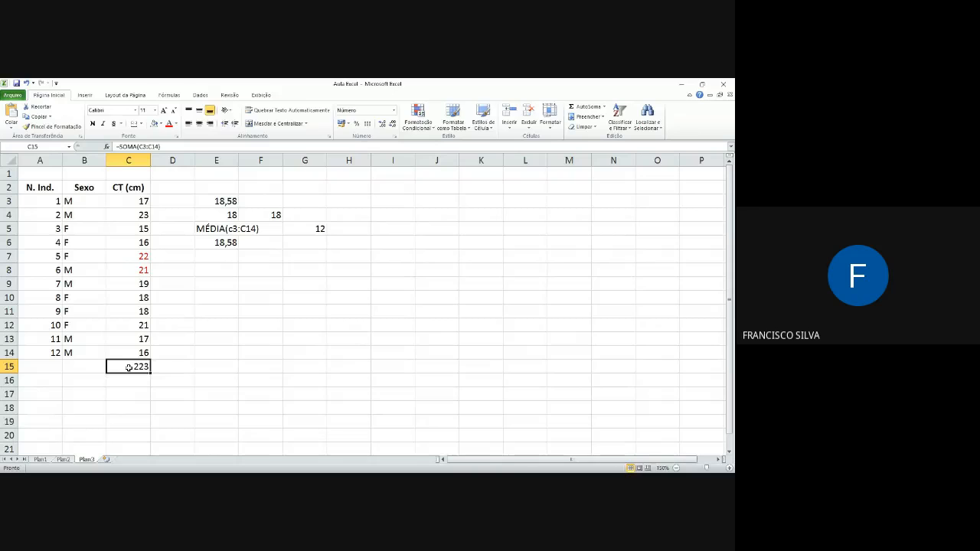
pyautogui.doubleClick(129, 368)
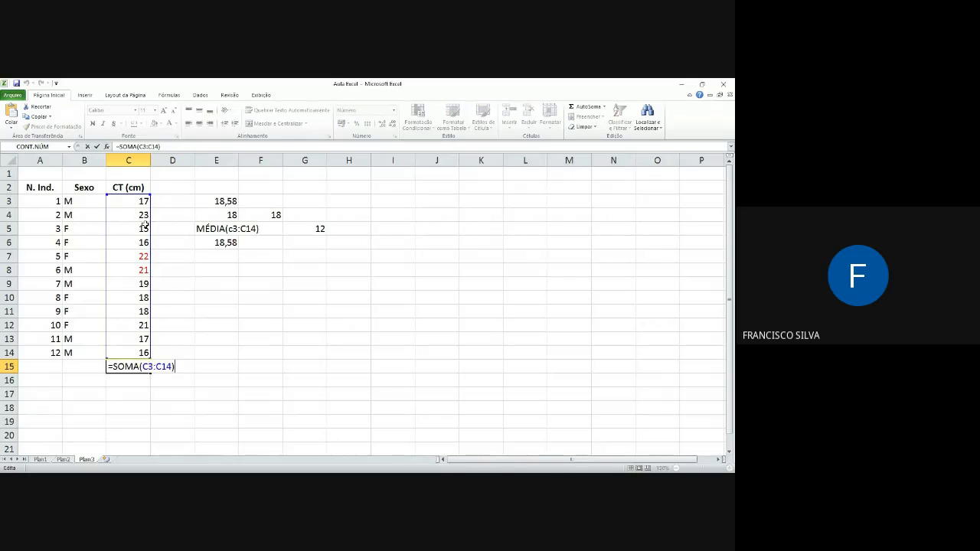
pyautogui.moveTo(135, 201); pyautogui.dragTo(136, 242)
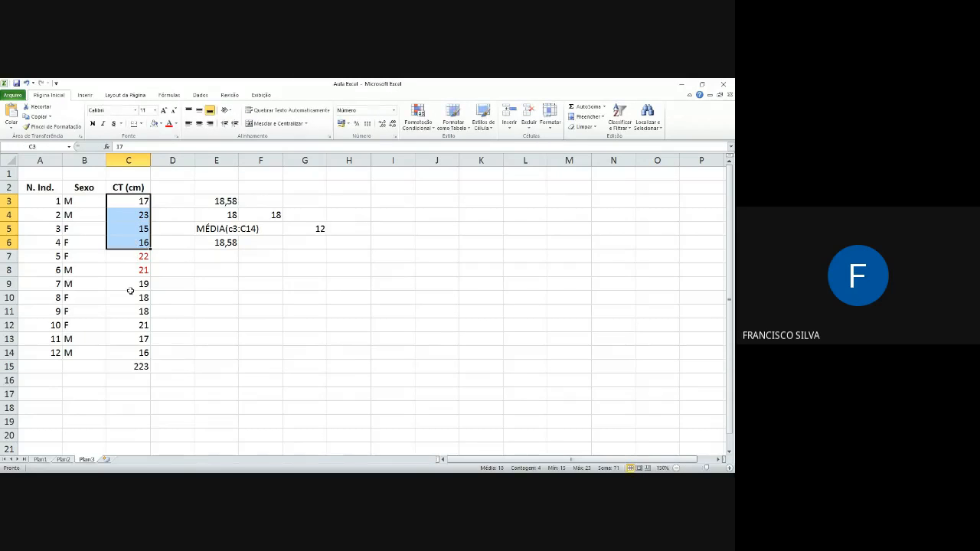
pyautogui.moveTo(131, 287); pyautogui.dragTo(130, 317)
pyautogui.click(139, 202)
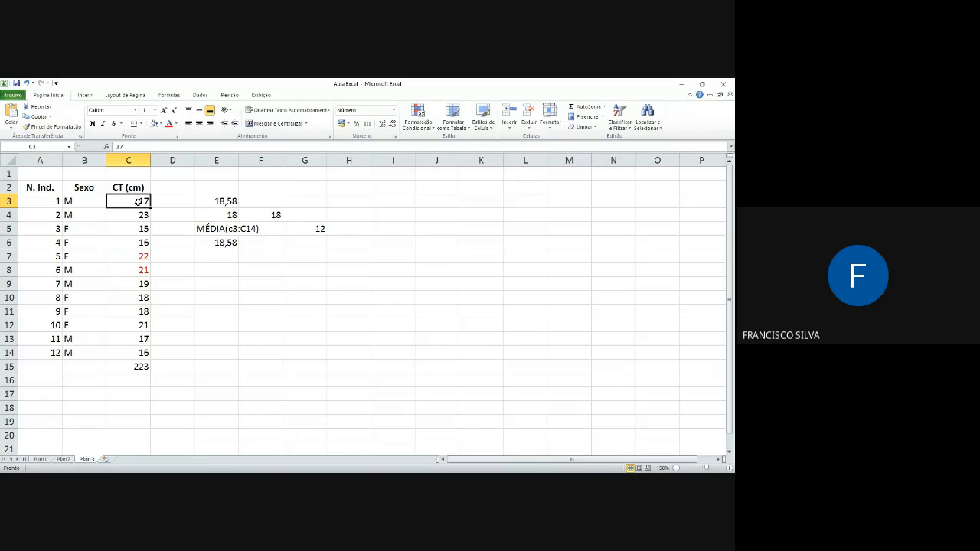
pyautogui.moveTo(139, 201); pyautogui.dragTo(138, 232)
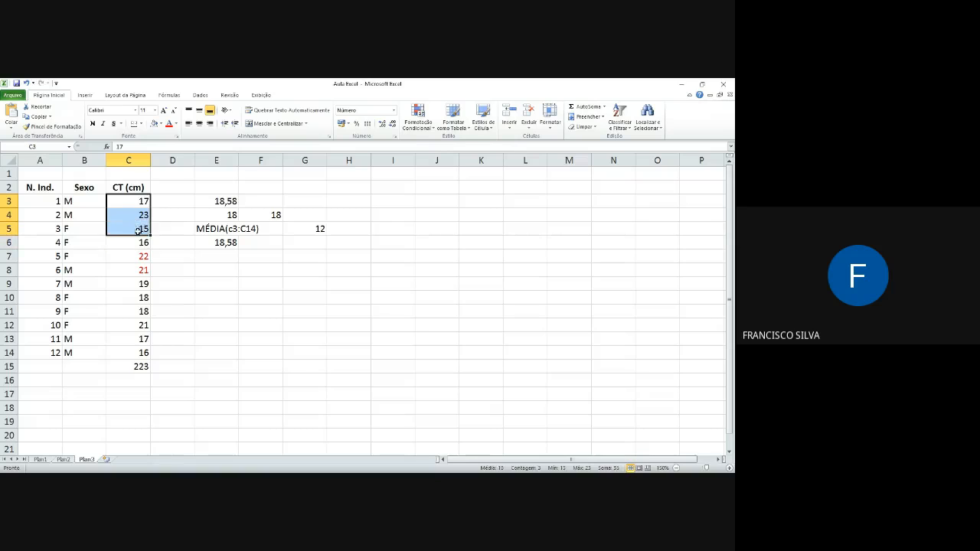
# Step: Try to edit the SOMA formula in C15 by adding the ranges C3:C6 and C9:C14
pyautogui.click(142, 367)
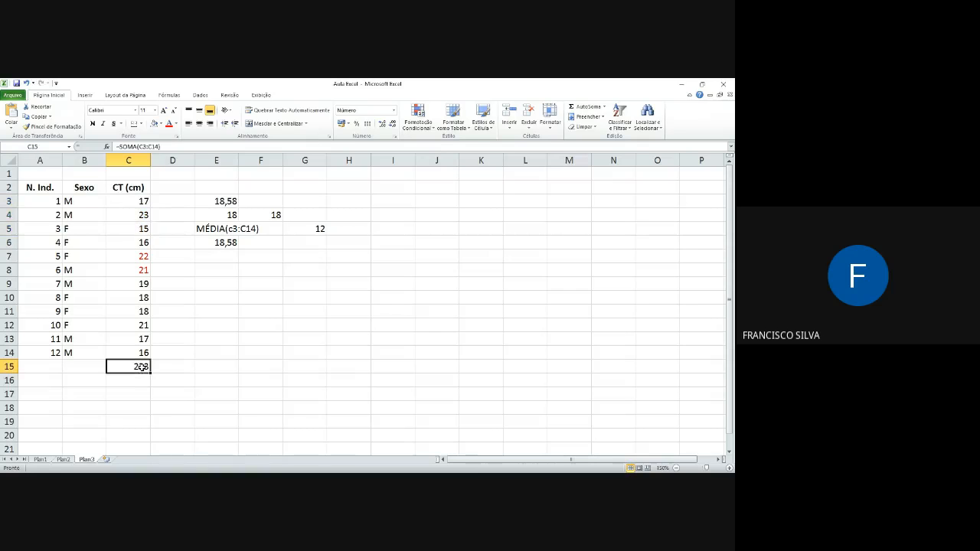
pyautogui.click(150, 147)
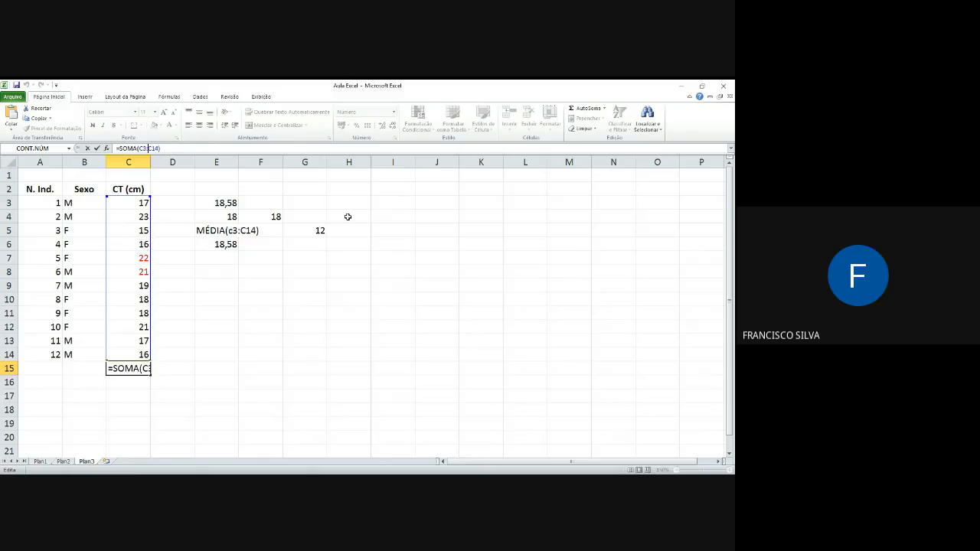
pyautogui.click(133, 203)
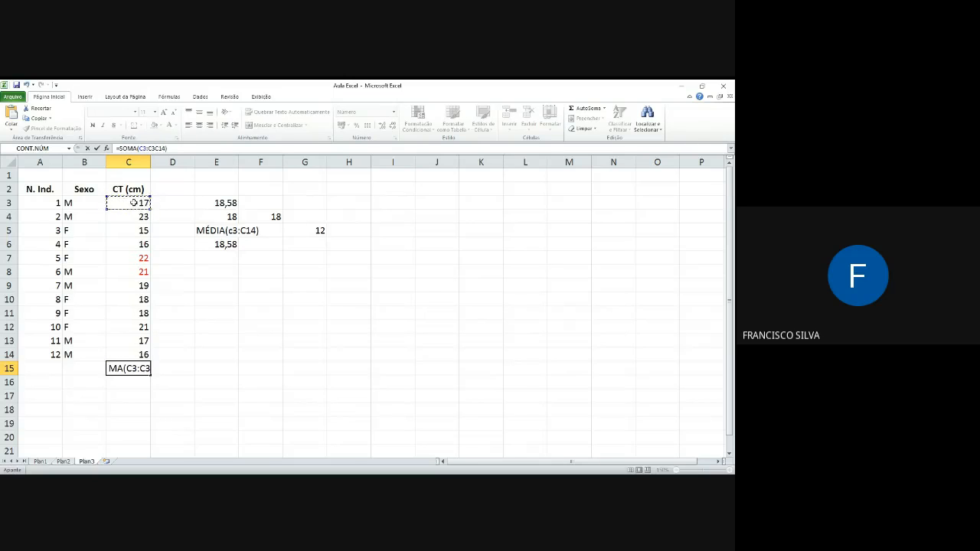
pyautogui.moveTo(133, 203); pyautogui.dragTo(135, 251)
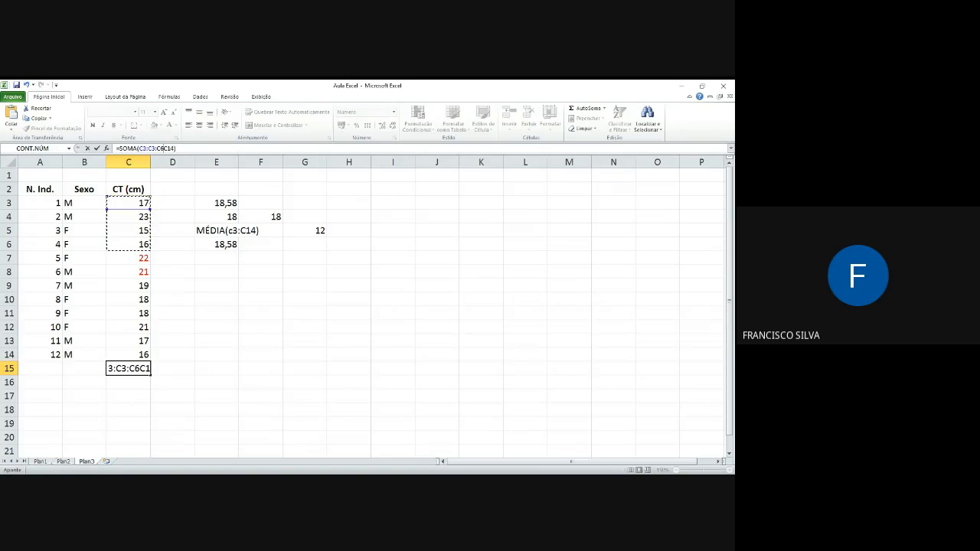
pyautogui.press('Return')
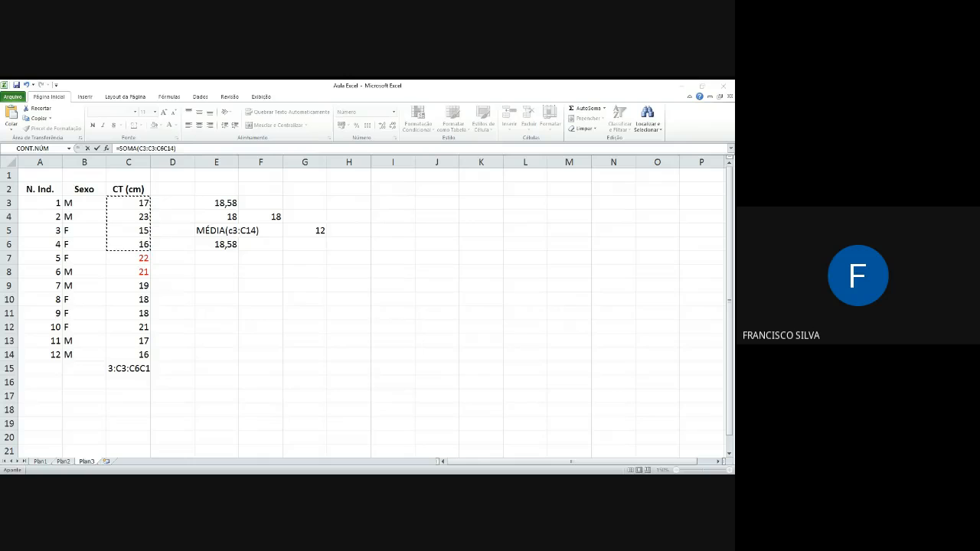
pyautogui.press('Return')
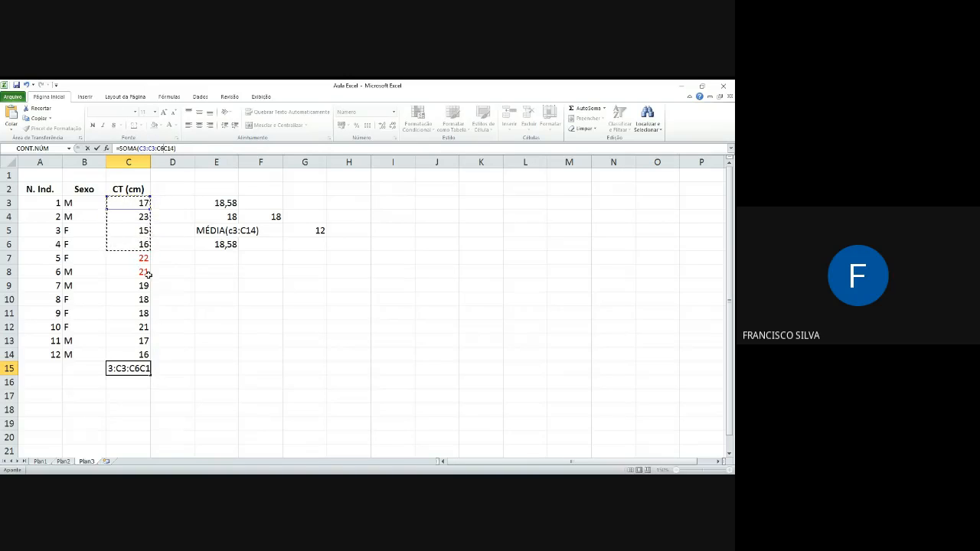
pyautogui.moveTo(136, 284); pyautogui.dragTo(133, 354)
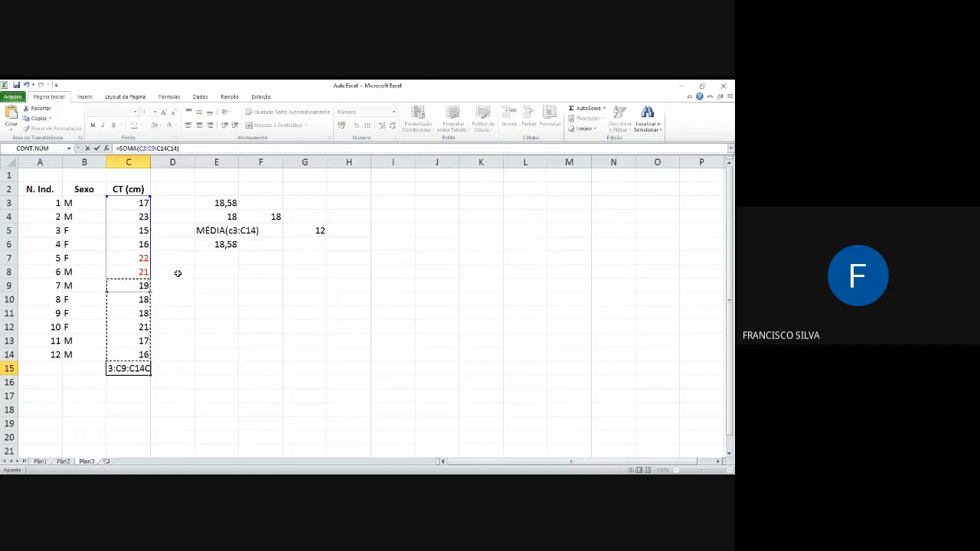
pyautogui.press('Return')
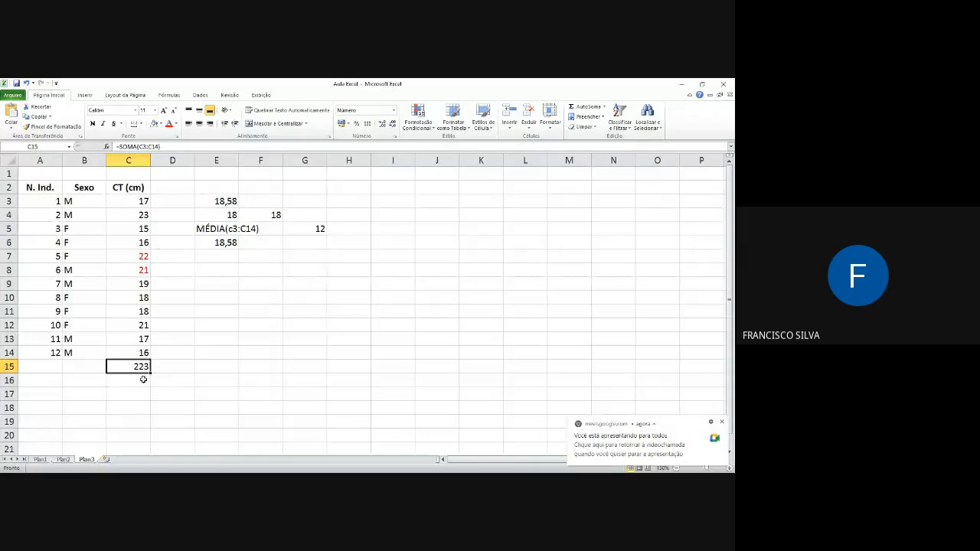
# Step: Enter =soma(C3:C6;C9:C14 in cell C16, leaving out the red values
pyautogui.press('Down')
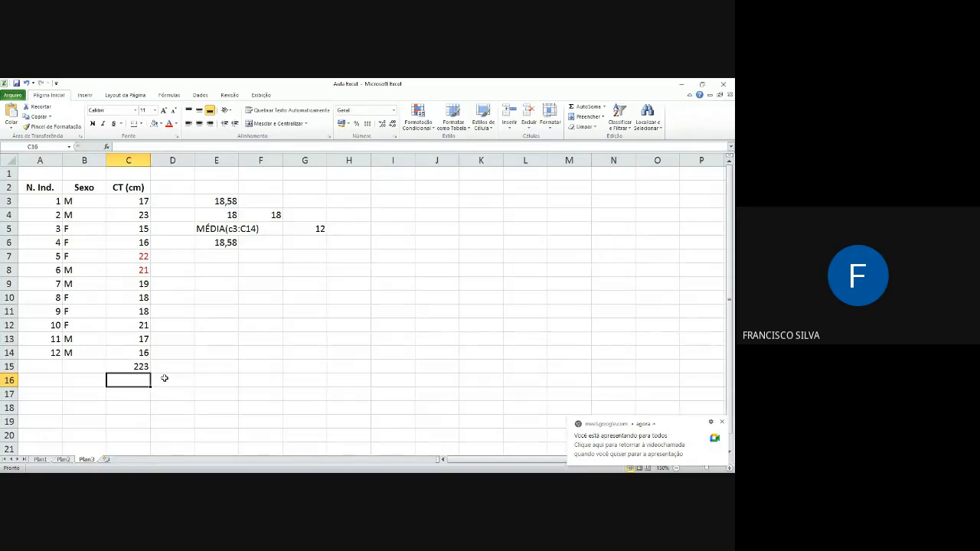
pyautogui.write('=soma')
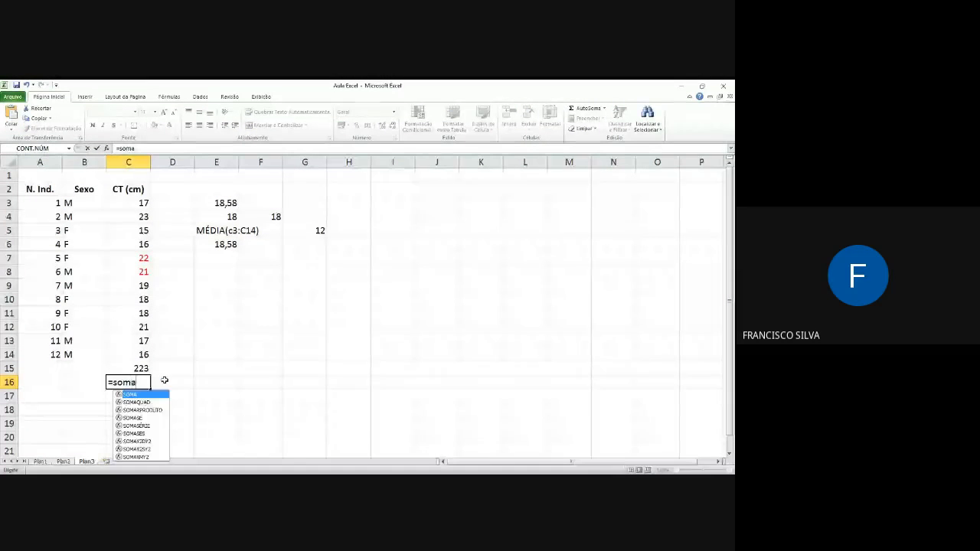
pyautogui.write('(')
pyautogui.moveTo(120, 209); pyautogui.dragTo(125, 243)
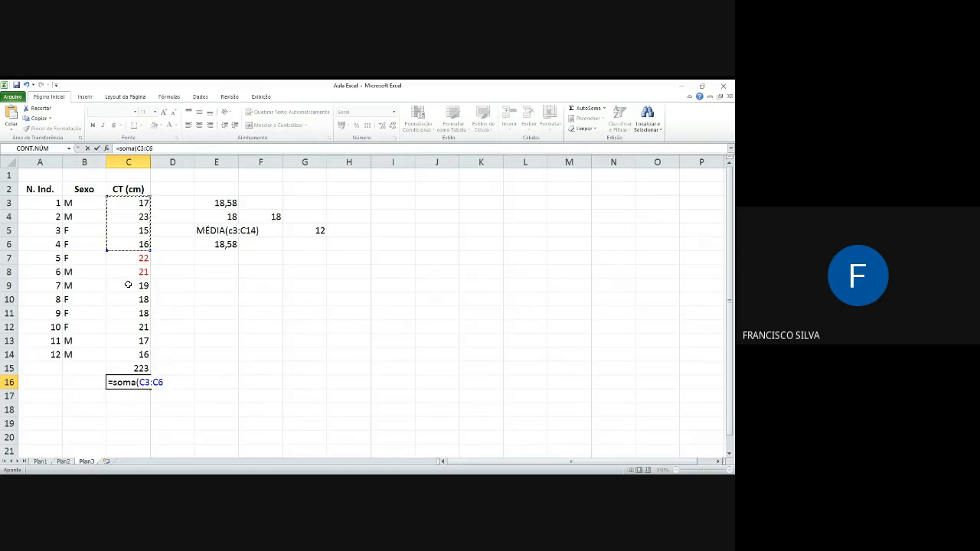
pyautogui.moveTo(128, 285); pyautogui.dragTo(128, 355)
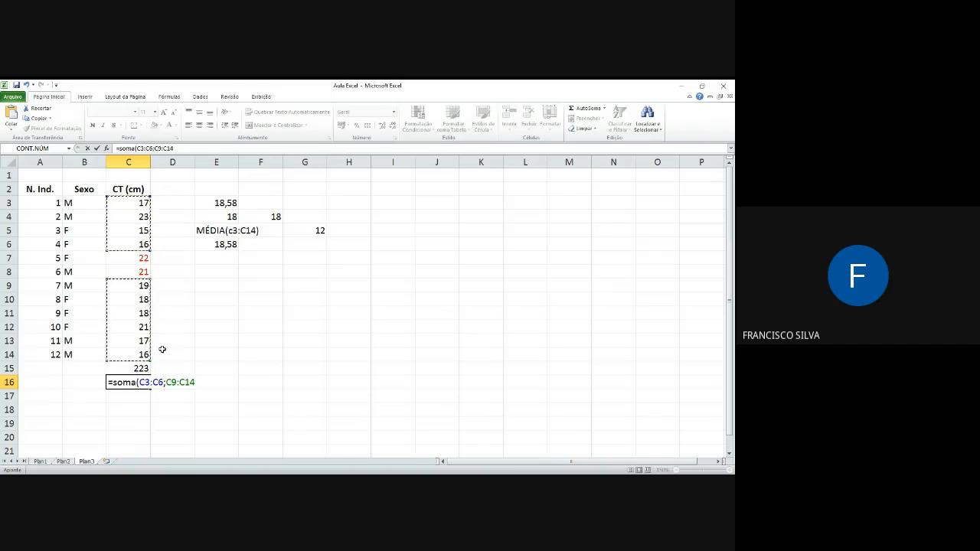
# Step: Complete the SOMA formula in C16 for the ranges C3:C6 and C9:C14
pyautogui.write(')')
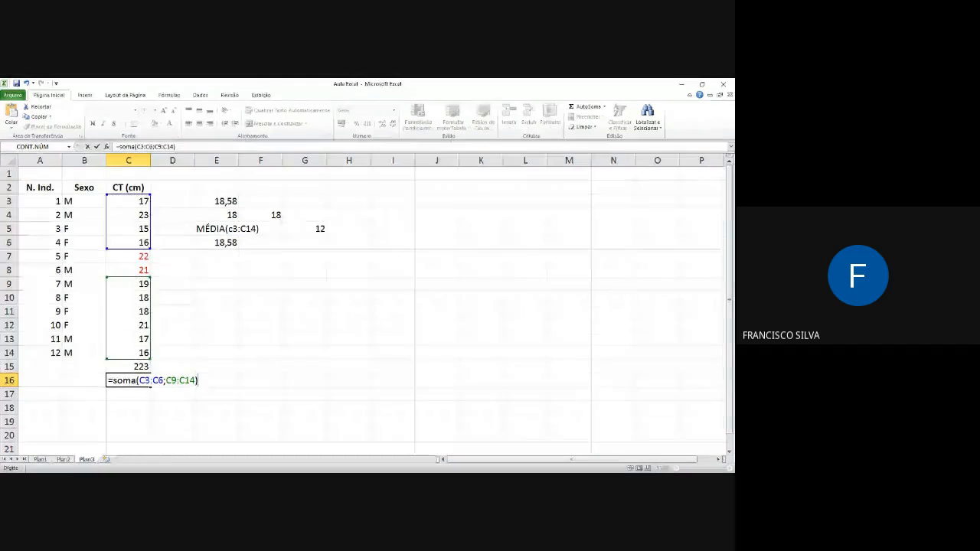
pyautogui.press('Return')
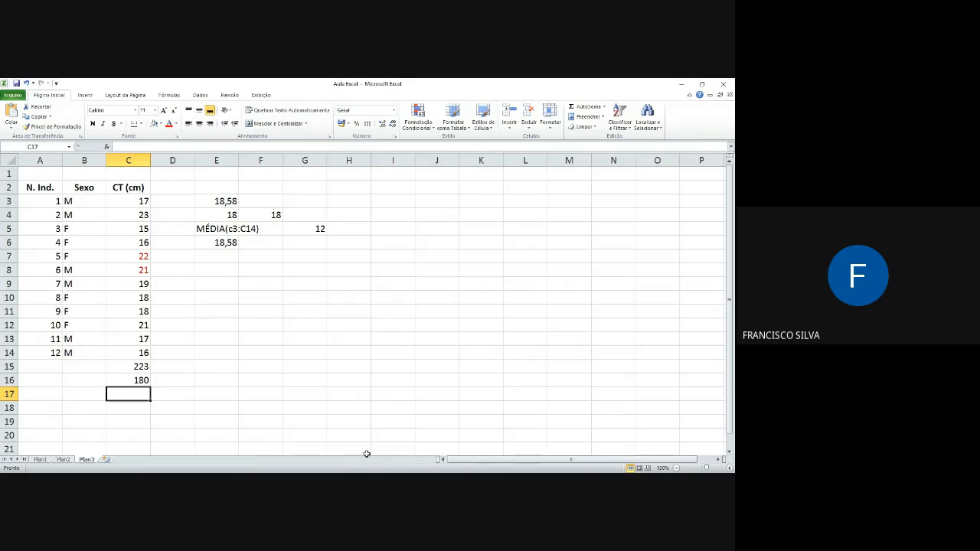
pyautogui.hotkey('alt', 'Tab')
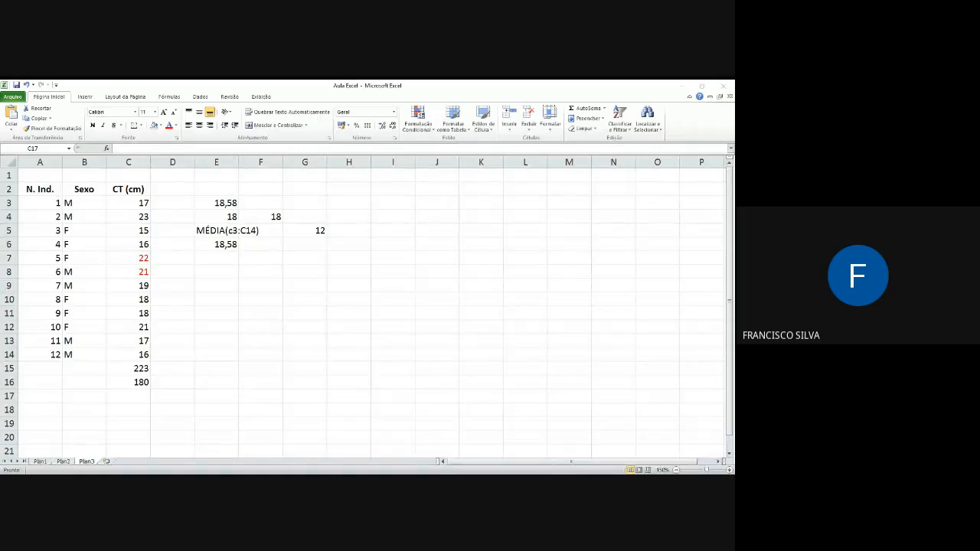
pyautogui.hotkey('alt', 'Tab')
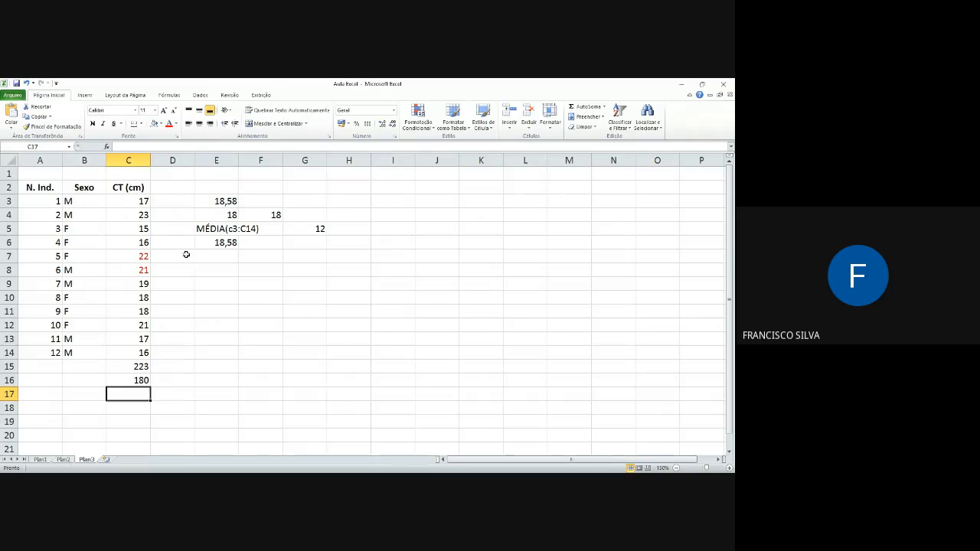
# Step: Clear cells C15:C17 and set the font color of the CT values in C7:C8 back to automatic black
pyautogui.moveTo(130, 369); pyautogui.dragTo(131, 395)
pyautogui.press('Delete')
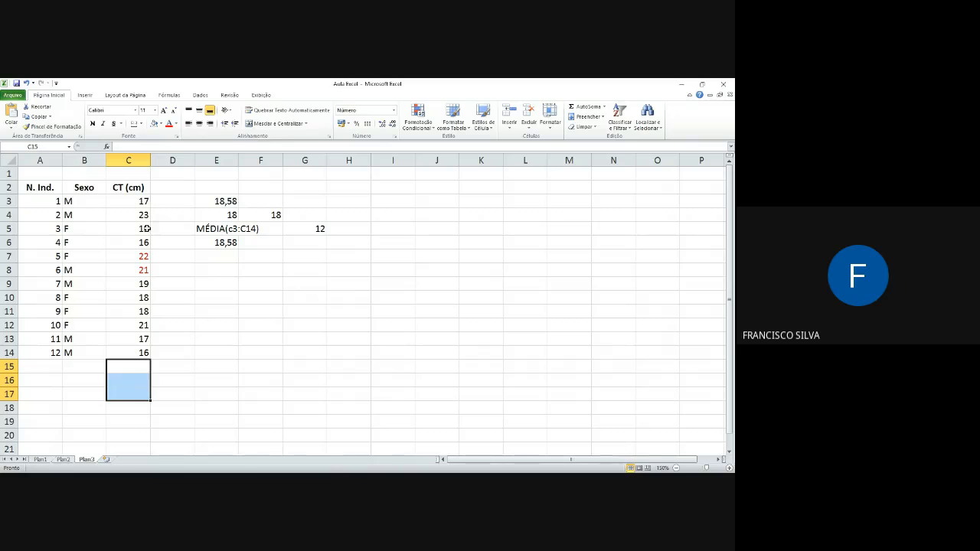
pyautogui.moveTo(137, 265)
pyautogui.mouseDown()
pyautogui.moveTo(133, 278)
pyautogui.moveTo(137, 269)
pyautogui.mouseUp()
pyautogui.click(137, 257)
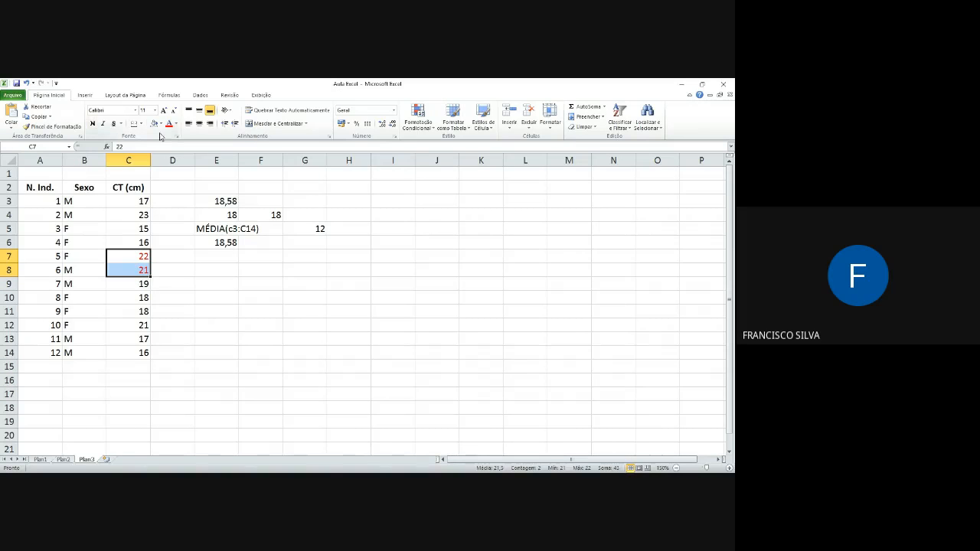
pyautogui.click(175, 124)
pyautogui.click(190, 135)
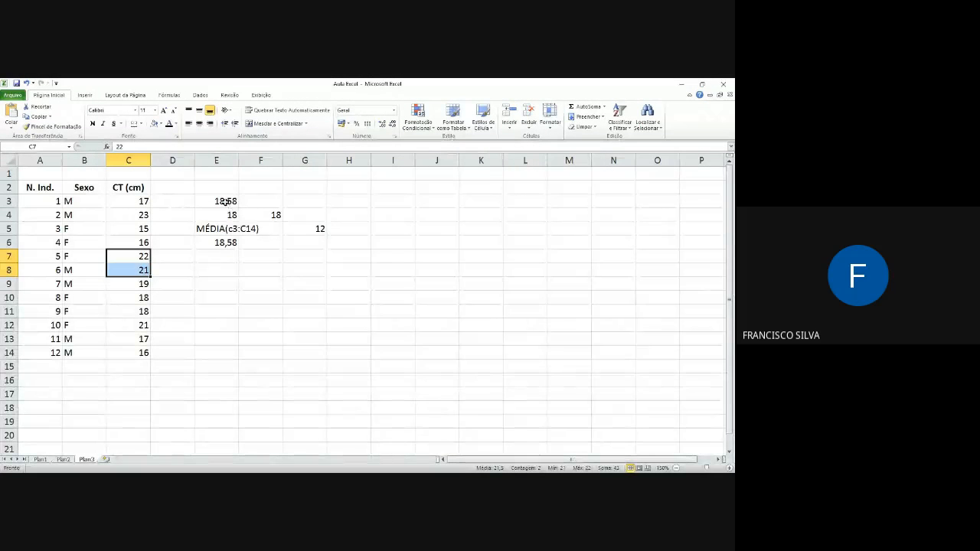
# Step: Add the column header CZ (cm) in cell D2
pyautogui.click(164, 191)
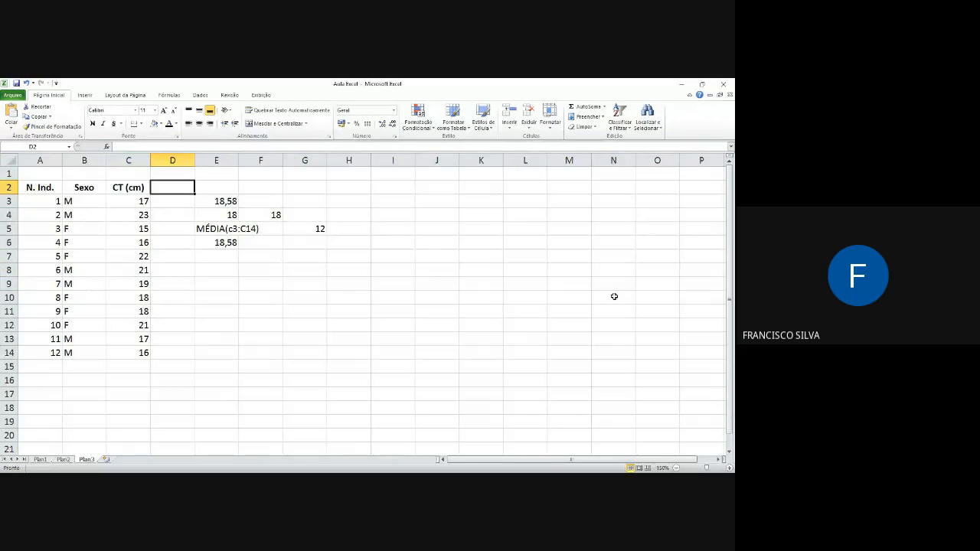
pyautogui.write('CZ')
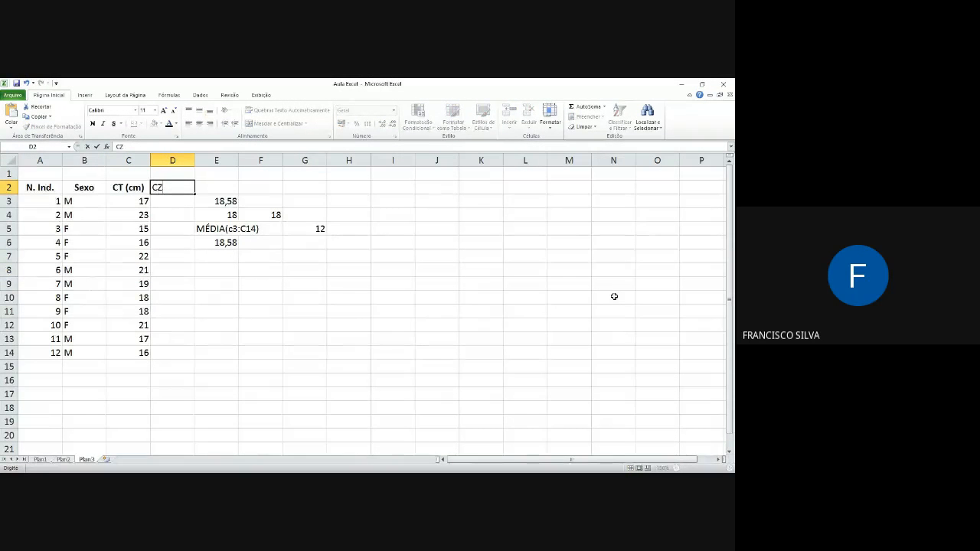
pyautogui.write(' (cm')
pyautogui.press('Return')
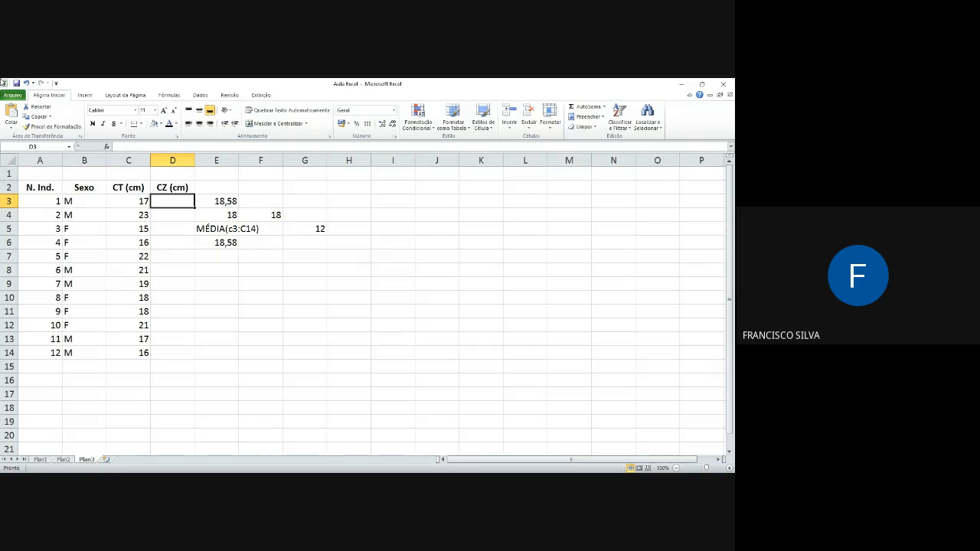
# Step: Enter the CZ values 14, 19, 13 and 14 in cells D3:D6
pyautogui.write('14')
pyautogui.press('Return')
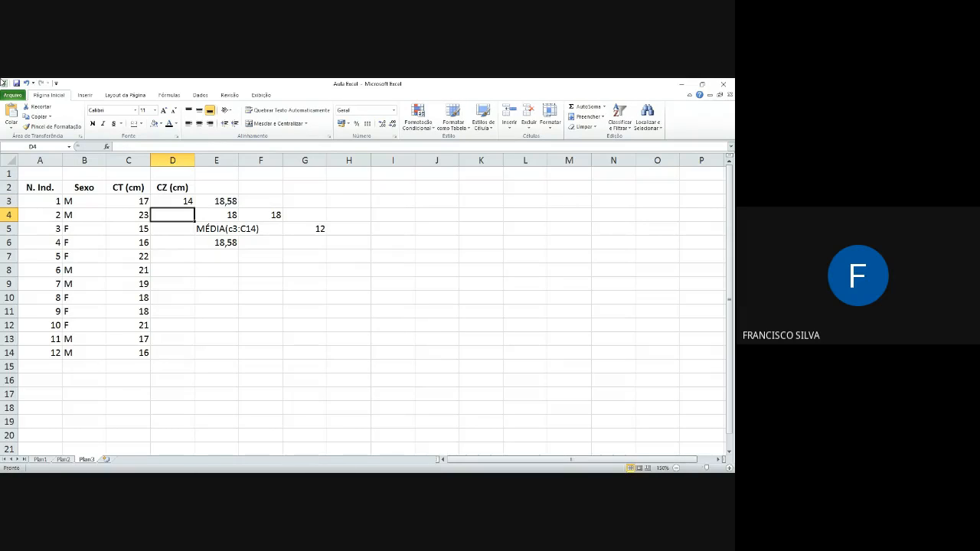
pyautogui.write('19')
pyautogui.press('Return')
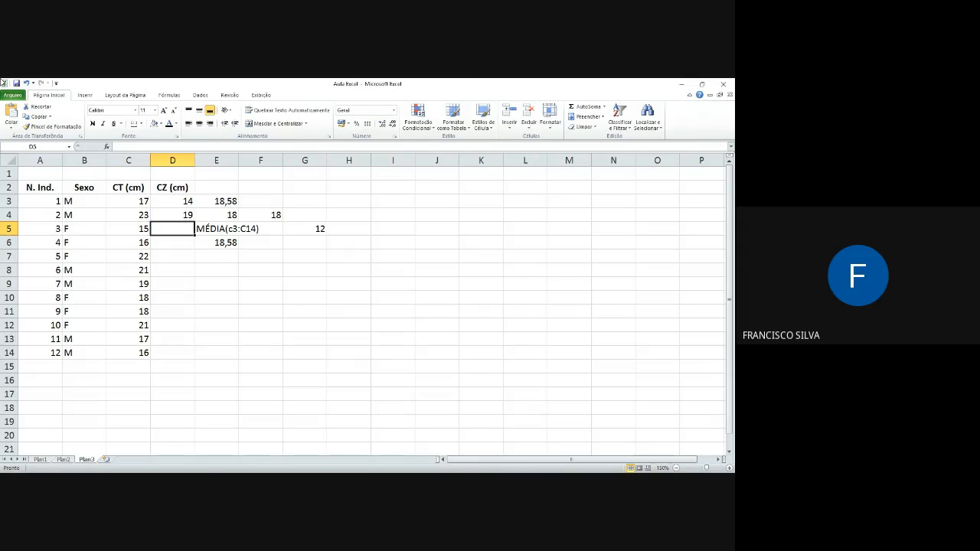
pyautogui.write('13')
pyautogui.press('Return')
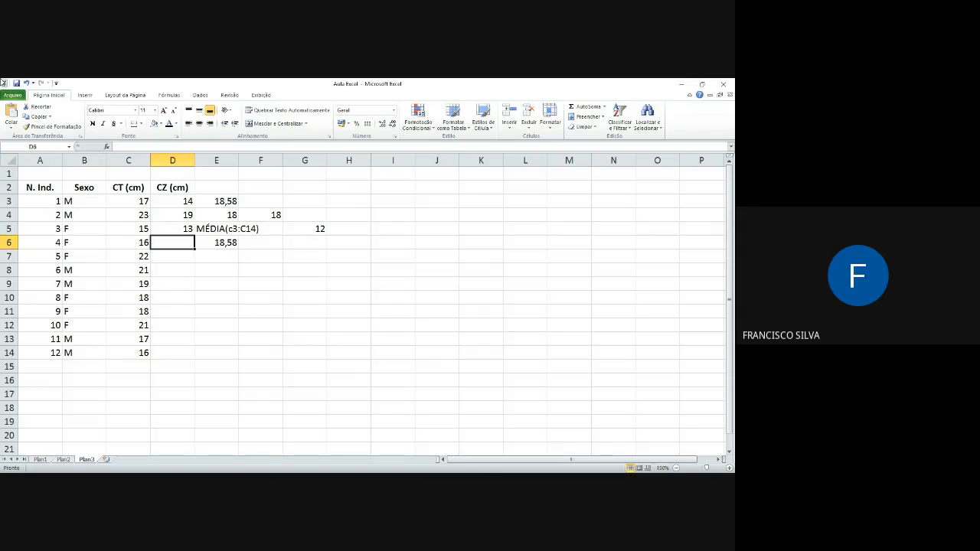
pyautogui.write('14')
pyautogui.press('Return')
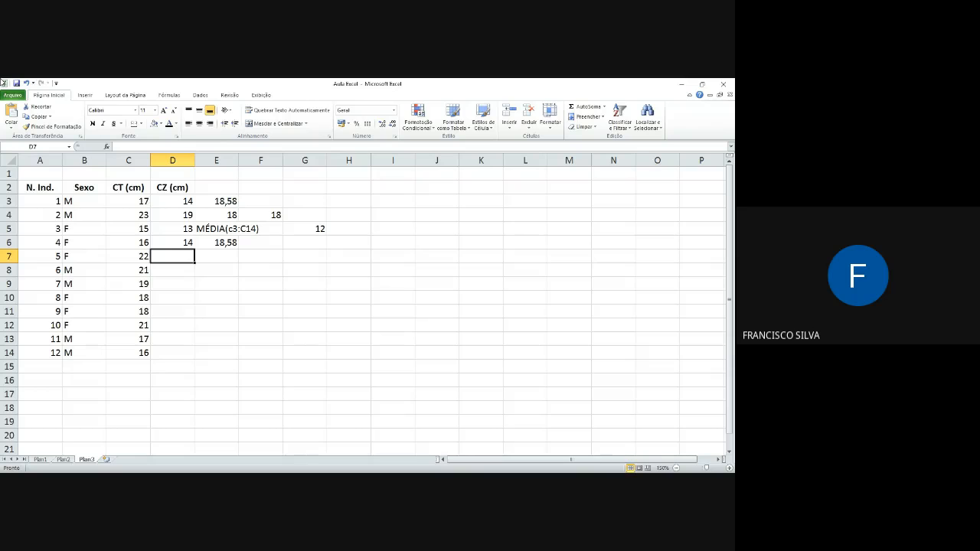
# Step: Enter the CZ values 19, 18 and 17 for individuals 5 to 7 in cells D7:D9
pyautogui.write('19')
pyautogui.press('Return')
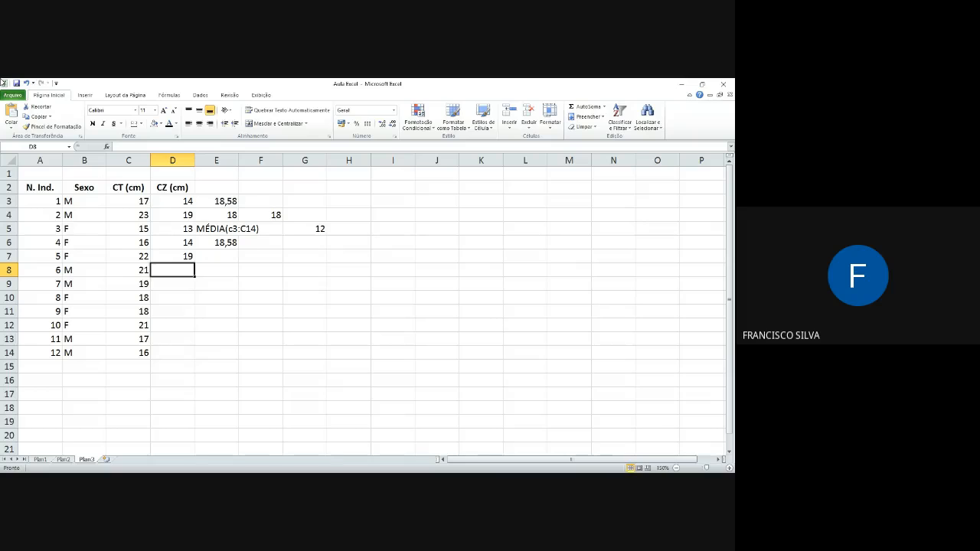
pyautogui.write('18')
pyautogui.press('Return')
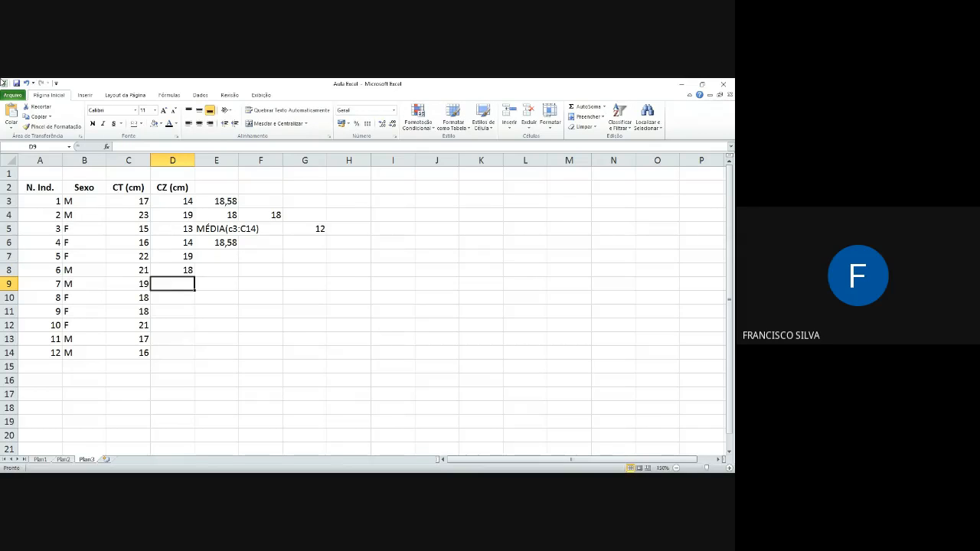
pyautogui.write('16')
pyautogui.press('Return')
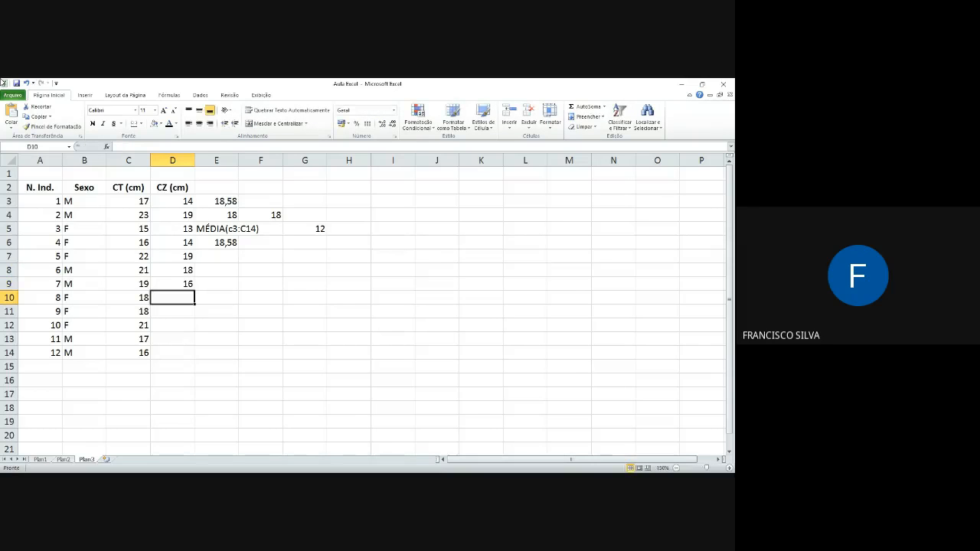
pyautogui.press('Up')
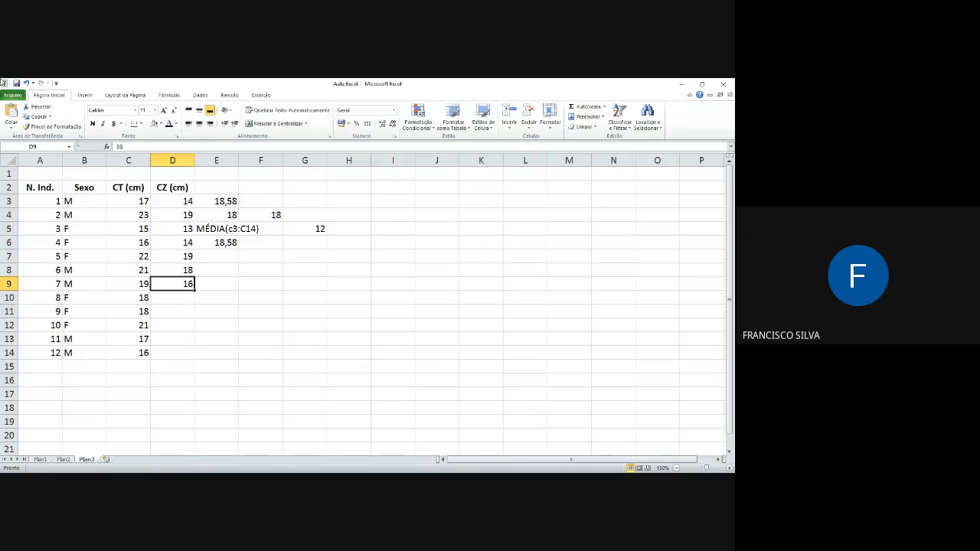
pyautogui.write('17')
pyautogui.press('Return')
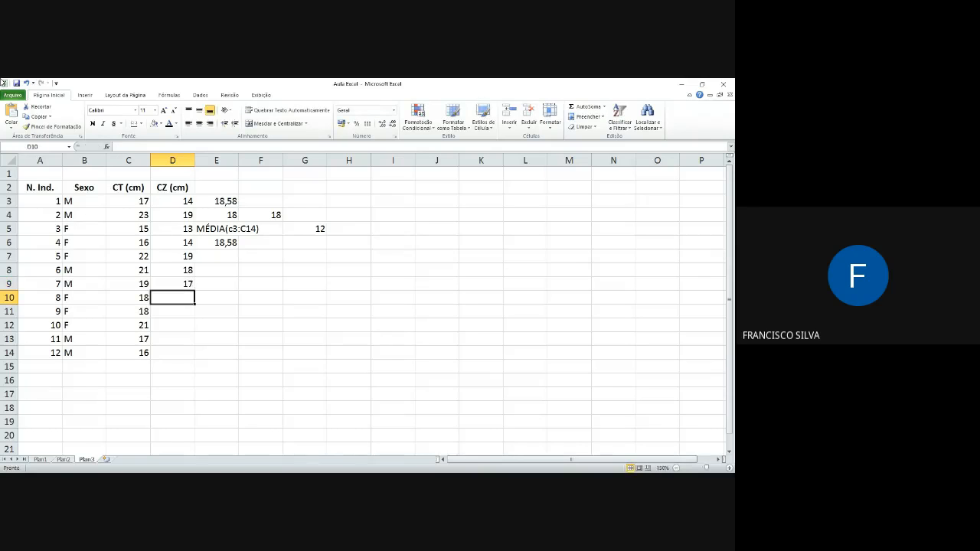
# Step: Fill in the remaining CZ values 16, 16, 17, 15 and 14 in cells D10:D14
pyautogui.write('16')
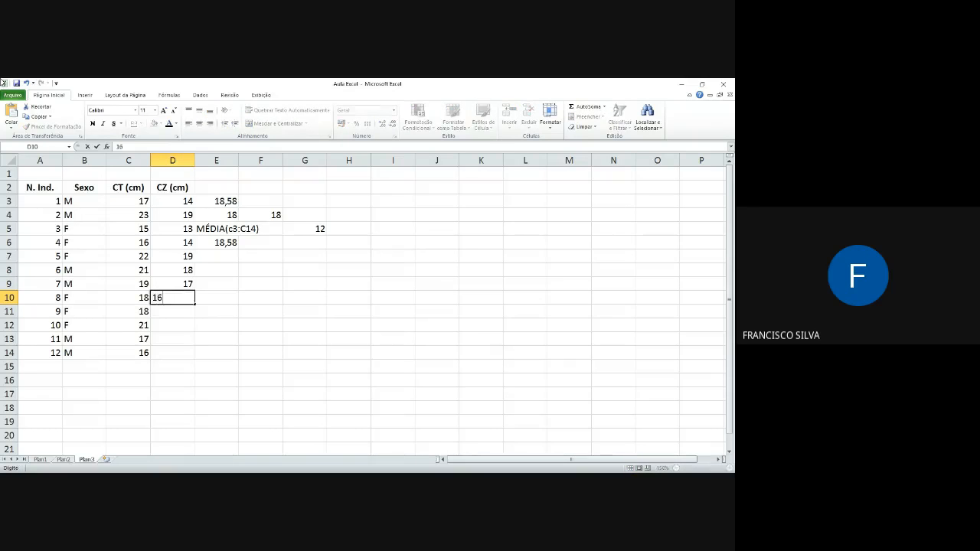
pyautogui.press('Return')
pyautogui.write('16')
pyautogui.press('Return')
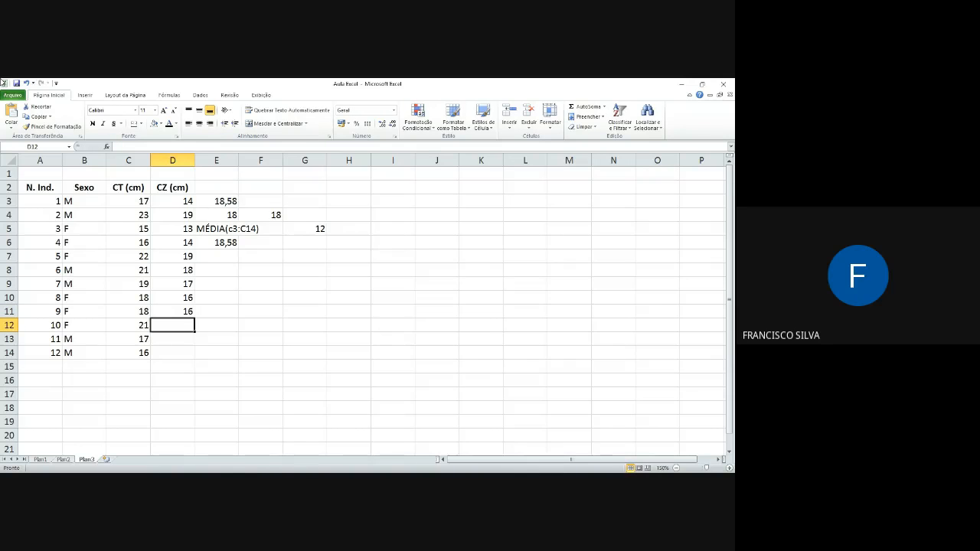
pyautogui.write('17')
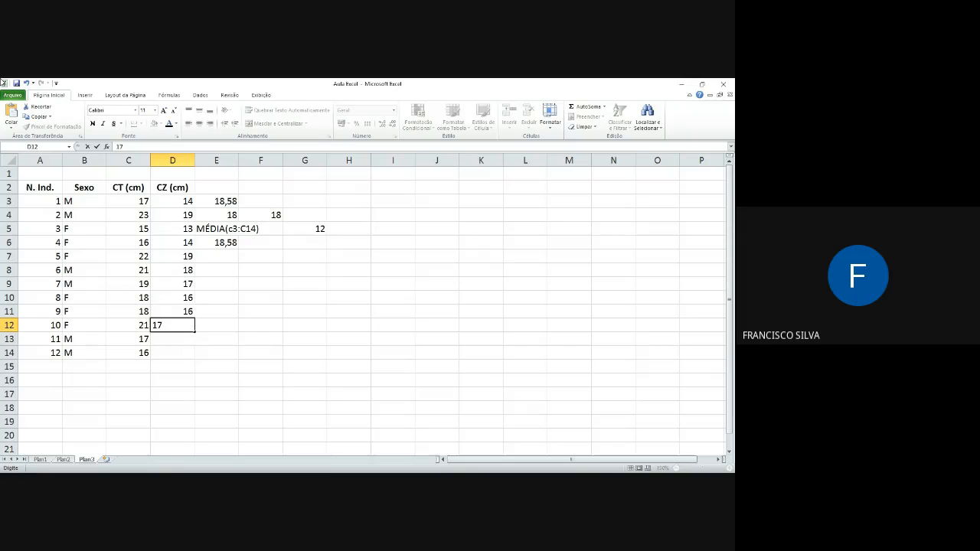
pyautogui.press('Return')
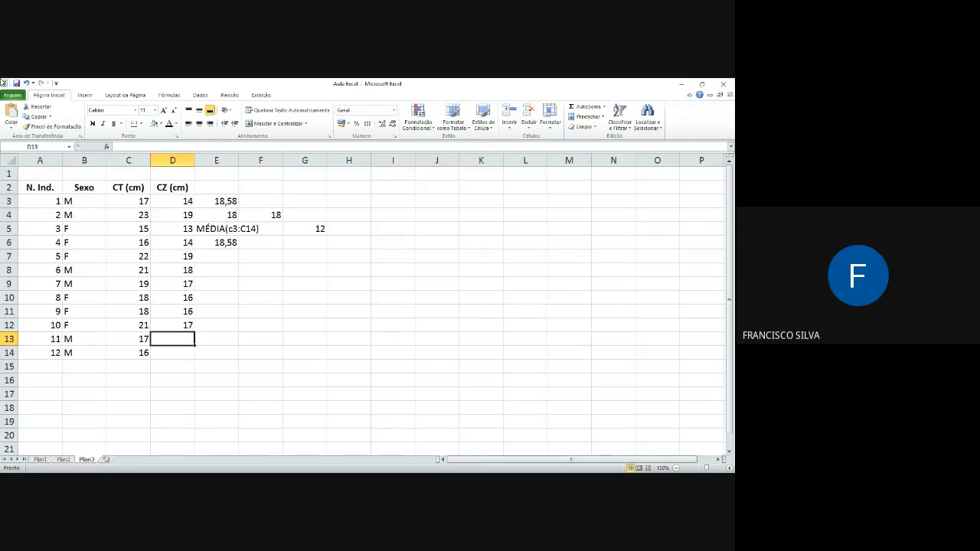
pyautogui.write('15')
pyautogui.press('Return')
pyautogui.write('14')
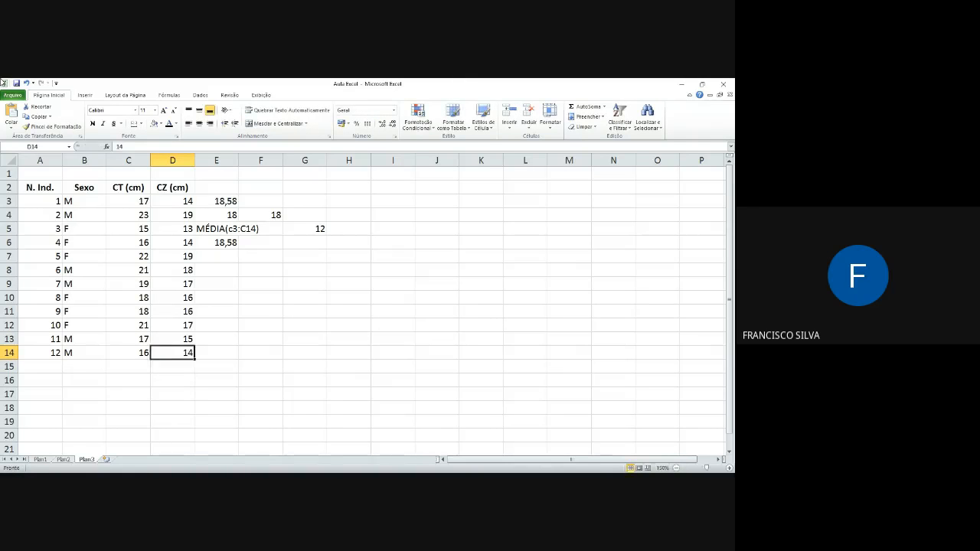
pyautogui.press('Up')
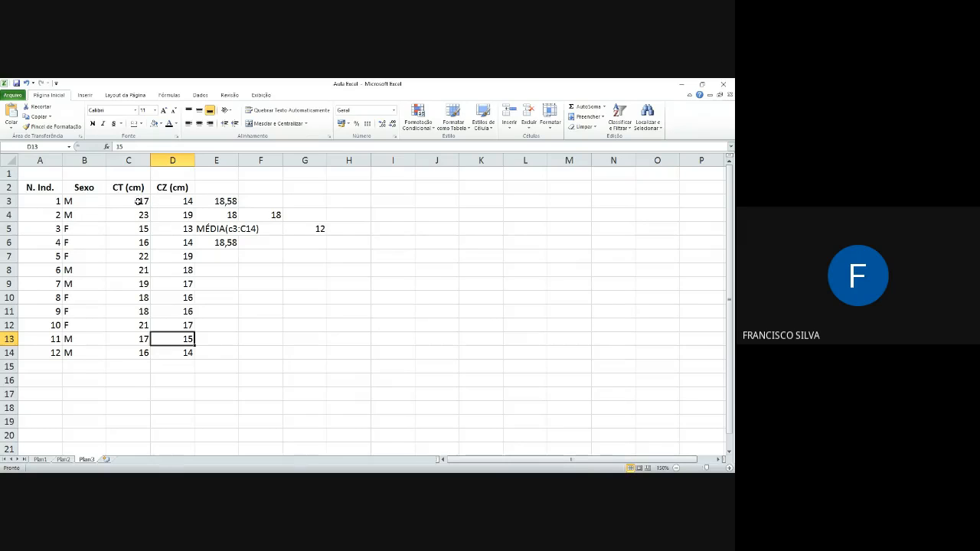
# Step: Sum the CT and CZ values together with =soma(C3:D14) in C15, and clear the cell again
pyautogui.click(128, 366)
pyautogui.write('=')
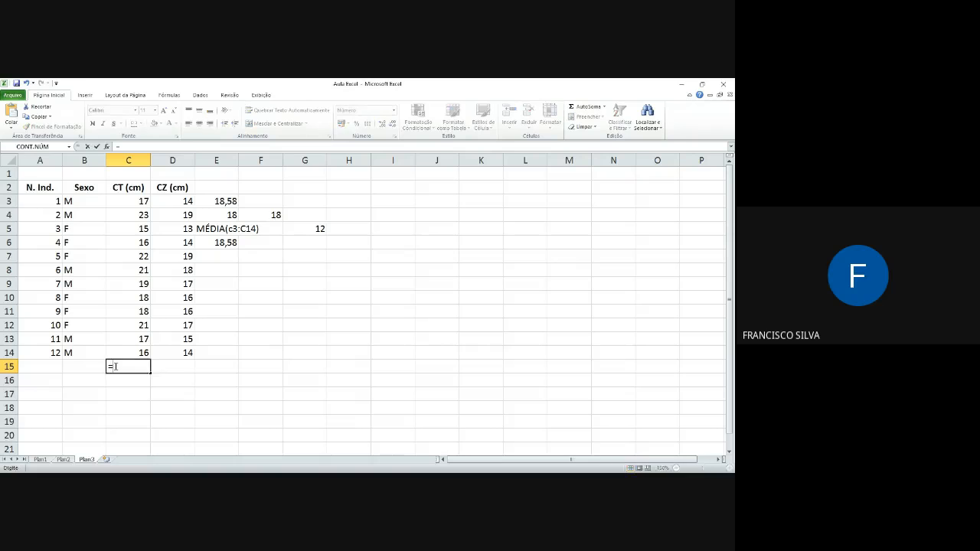
pyautogui.write('soma(')
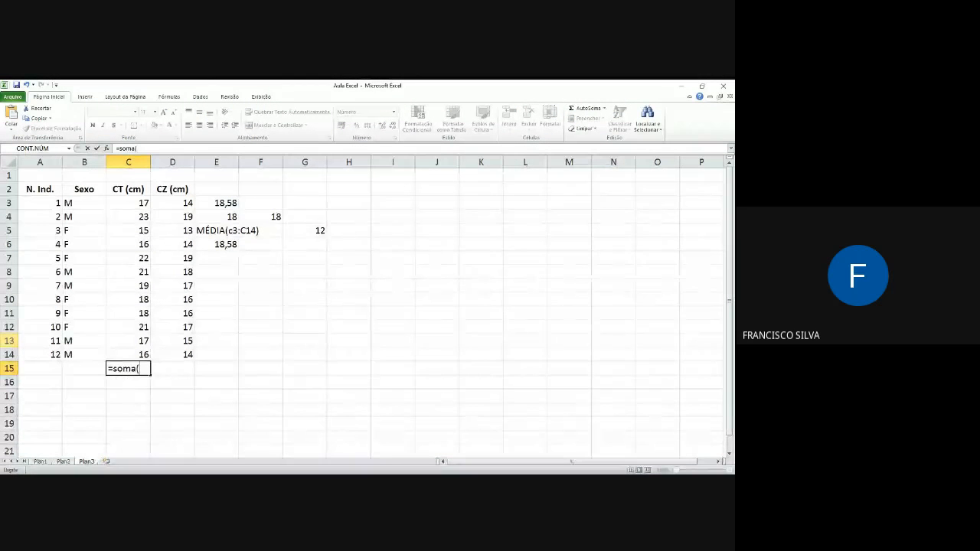
pyautogui.moveTo(131, 202); pyautogui.dragTo(181, 355)
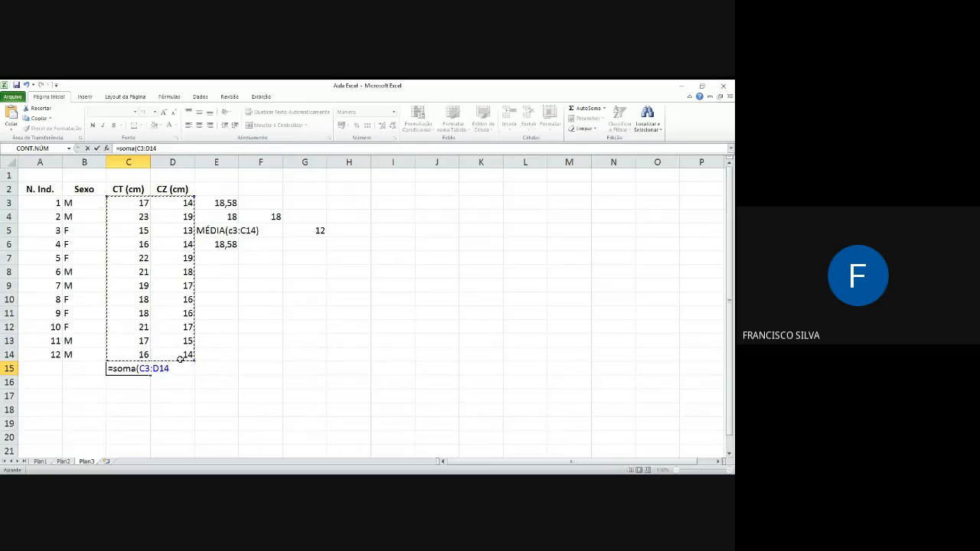
pyautogui.write(')')
pyautogui.press('Return')
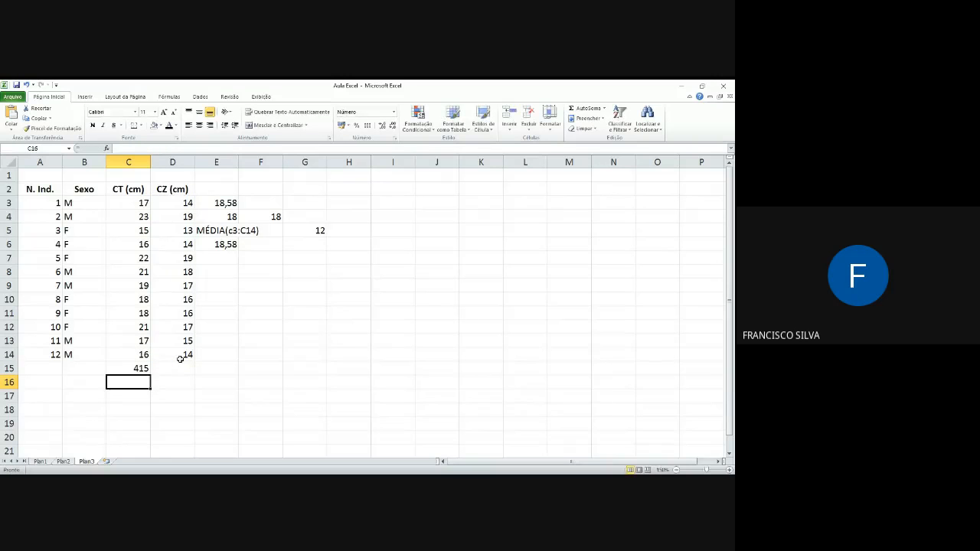
pyautogui.click(135, 366)
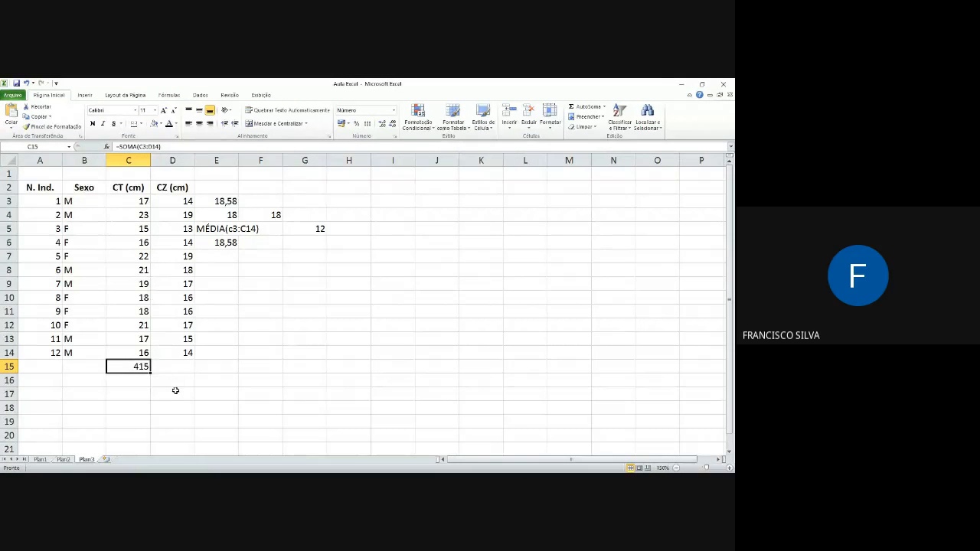
pyautogui.press('Delete')
# Step: Check the quick statistics for the selection C3:D14, and for the separate ranges A3:A14 and D3:D14 selected together
pyautogui.moveTo(132, 200); pyautogui.dragTo(165, 354)
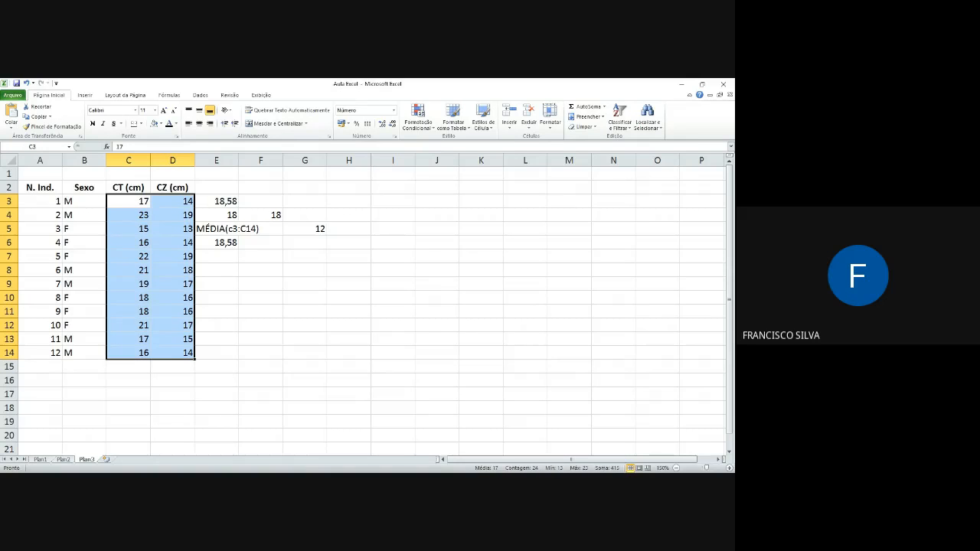
pyautogui.hotkey('alt', 'Tab')
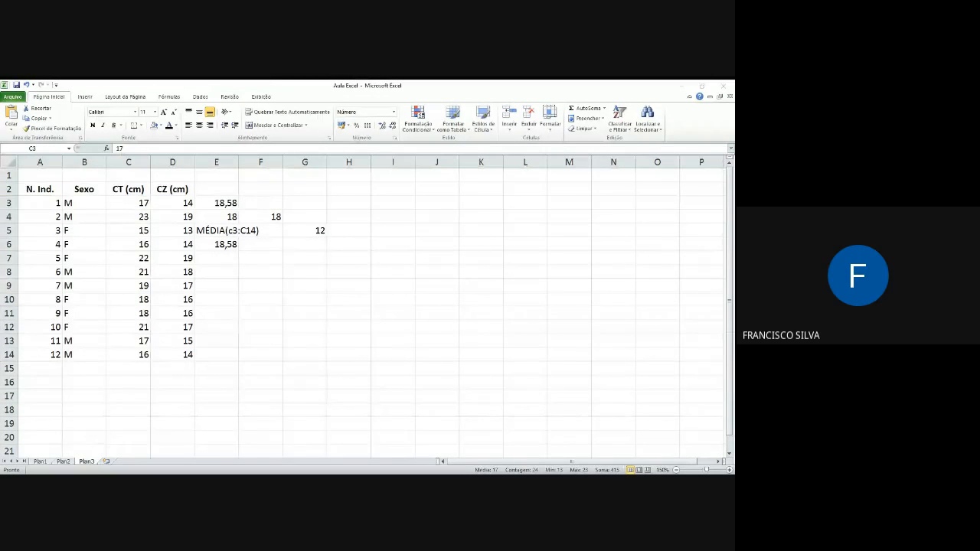
pyautogui.hotkey('alt', 'Tab')
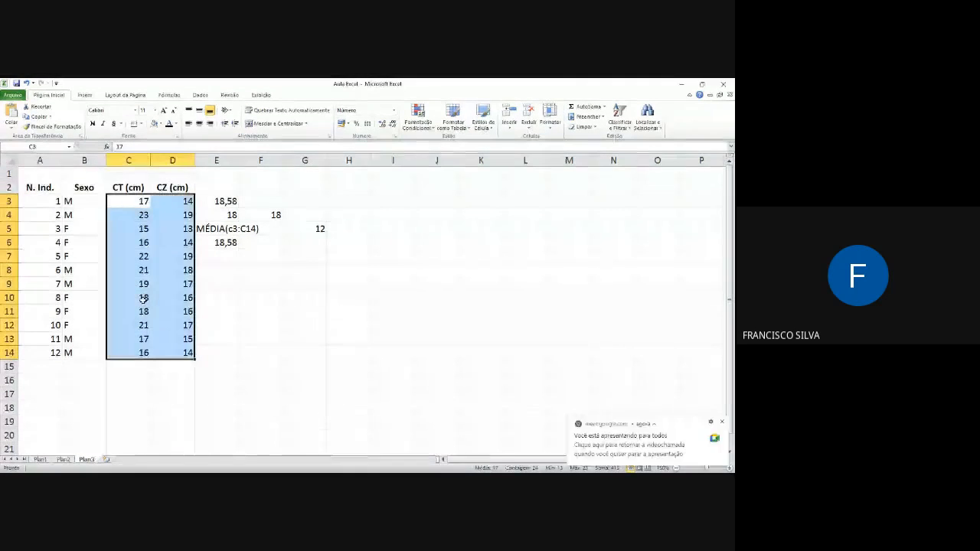
pyautogui.moveTo(34, 203); pyautogui.dragTo(44, 351)
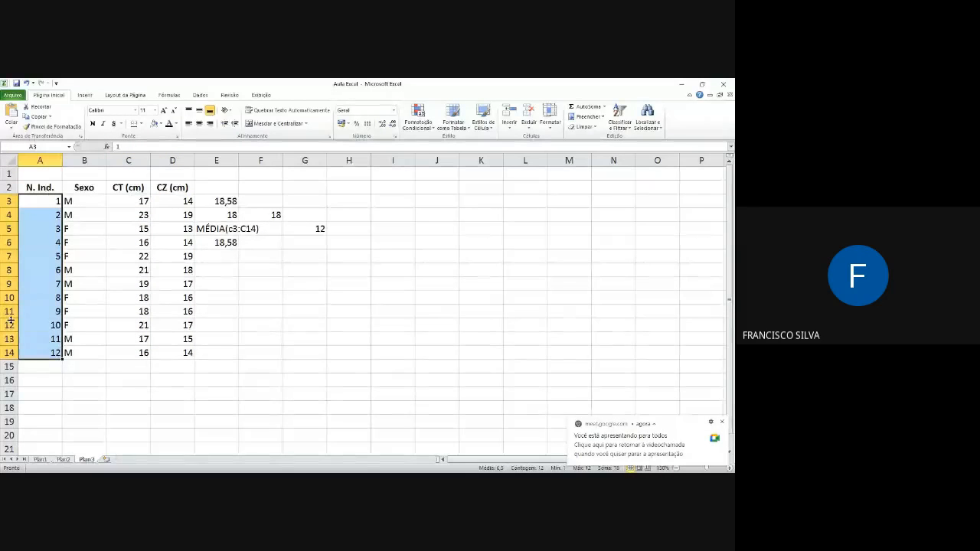
pyautogui.keyDown('ctrl'); pyautogui.moveTo(172, 202); pyautogui.dragTo(176, 351); pyautogui.keyUp('ctrl')
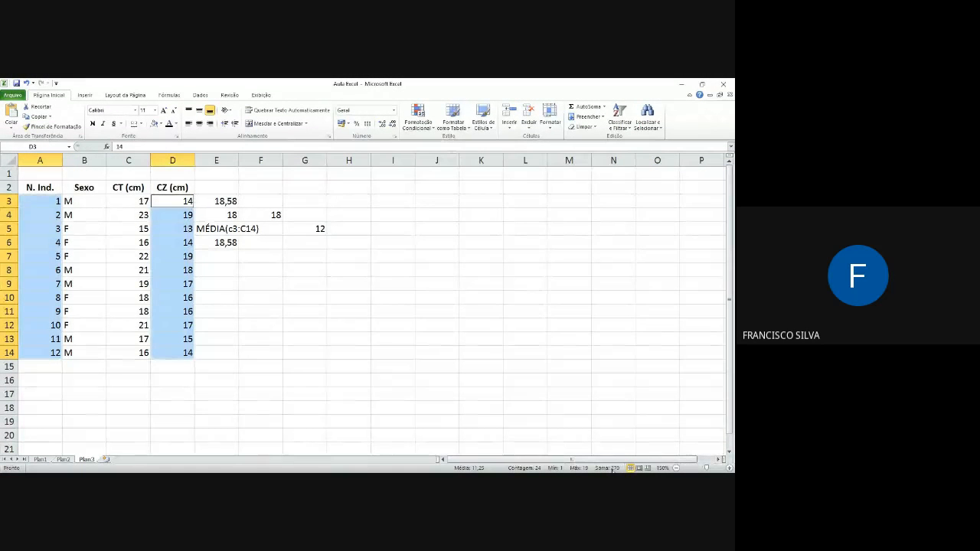
# Step: Sum the individual numbers and CZ values as two separate ranges in F10 with =soma(A3:A14;D3:D14)
pyautogui.click(249, 300)
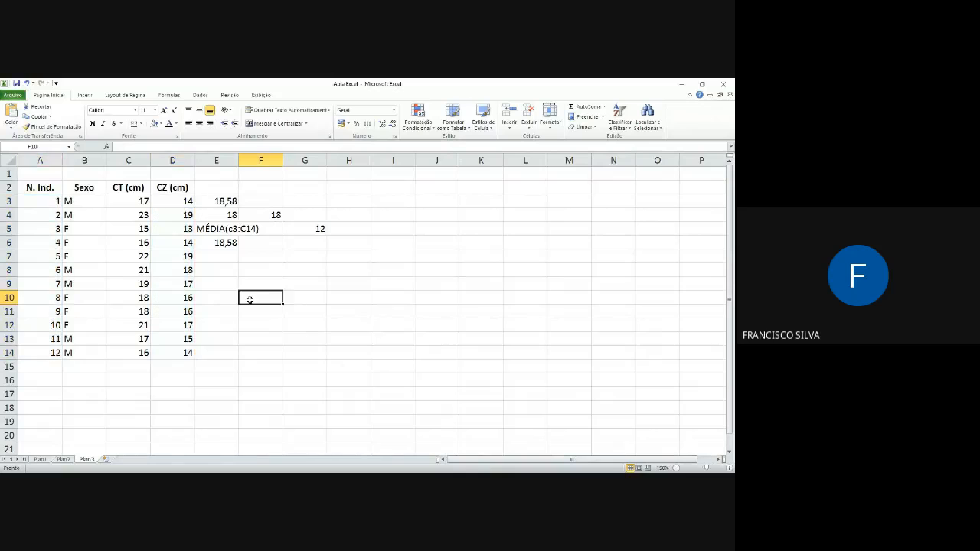
pyautogui.write('=so')
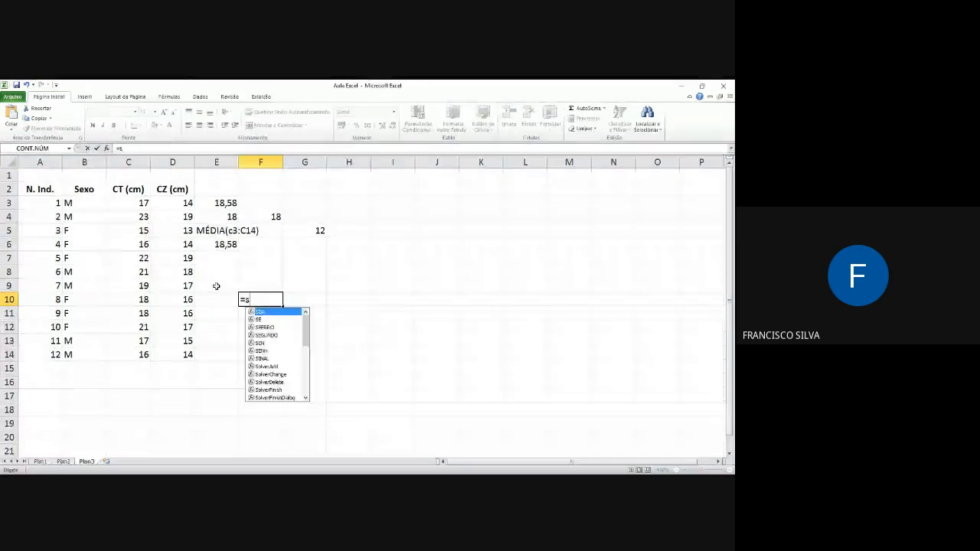
pyautogui.write('ma(')
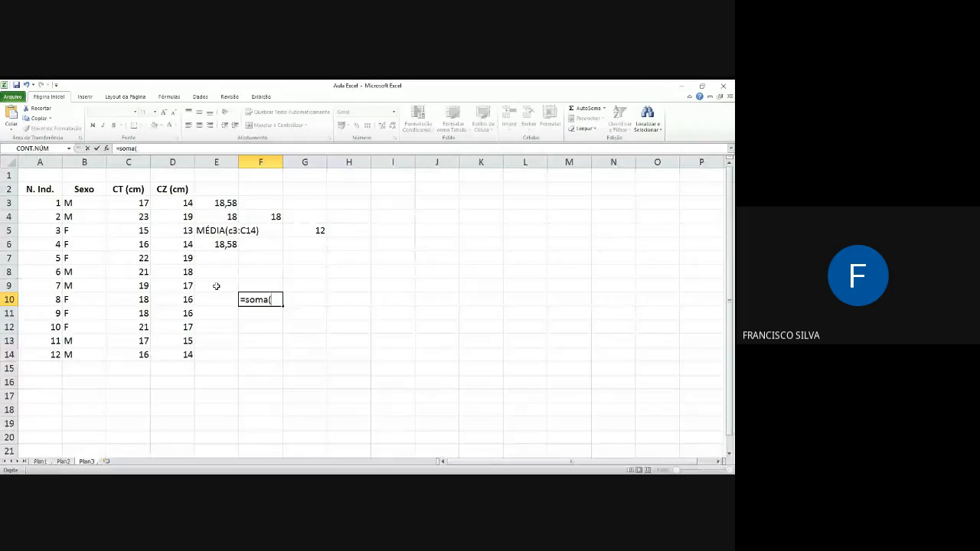
pyautogui.moveTo(35, 202); pyautogui.dragTo(38, 354)
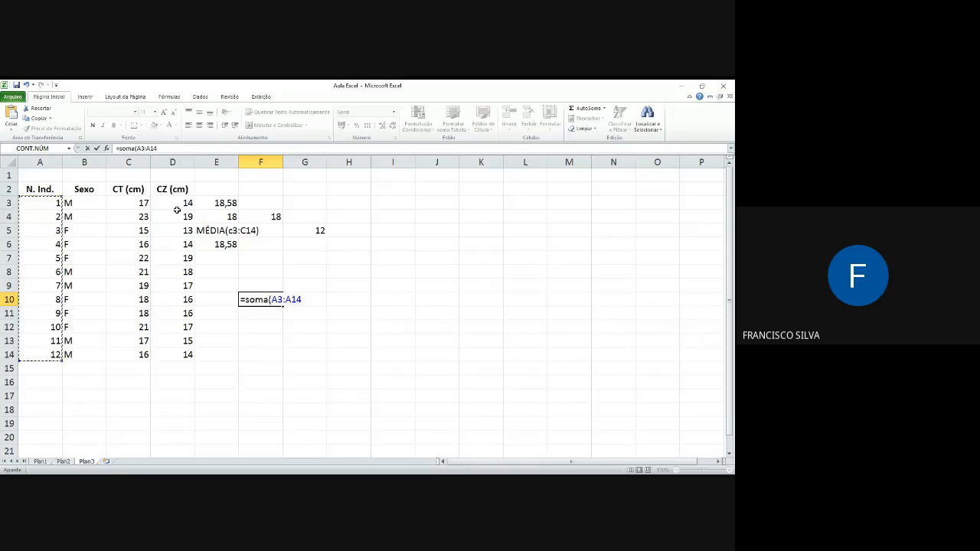
pyautogui.write(';')
pyautogui.moveTo(177, 203); pyautogui.dragTo(170, 350)
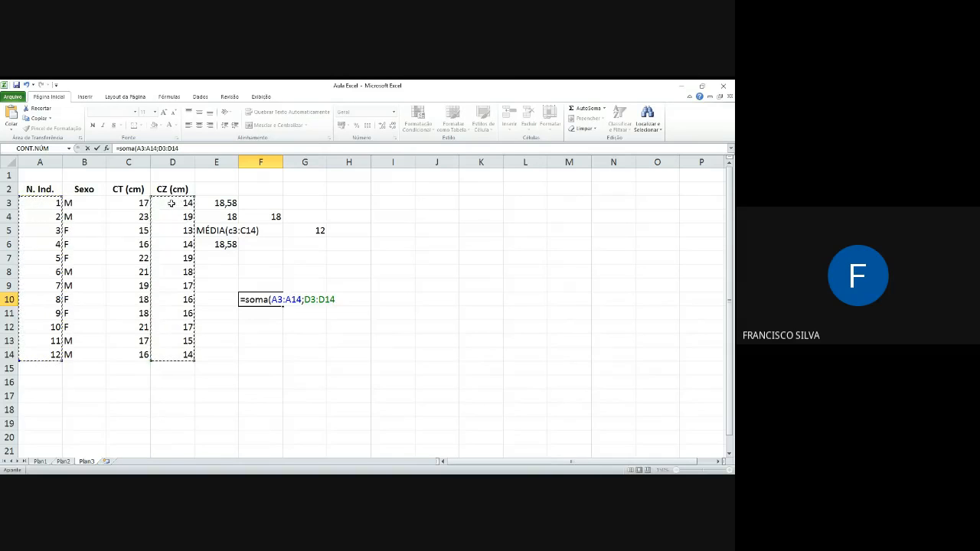
pyautogui.moveTo(171, 203); pyautogui.dragTo(182, 363)
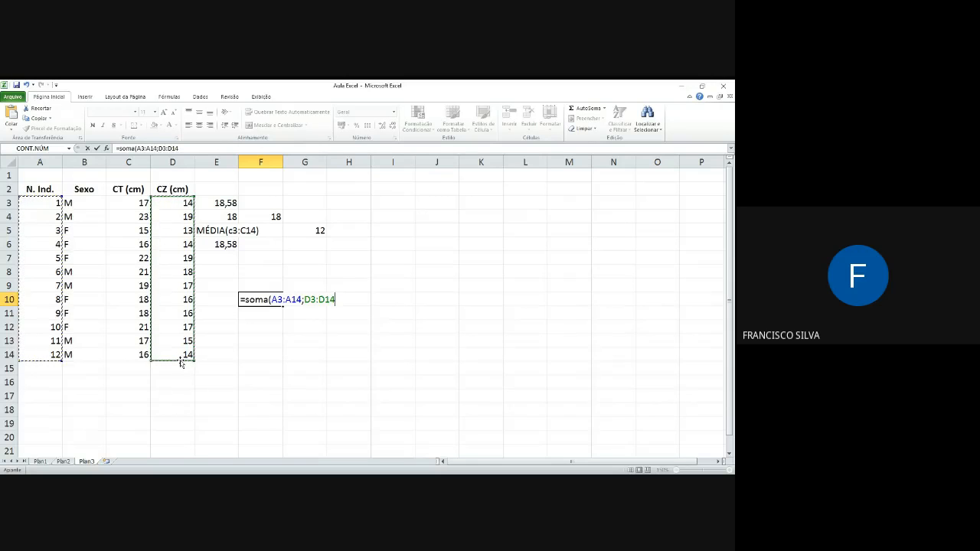
pyautogui.press('Return')
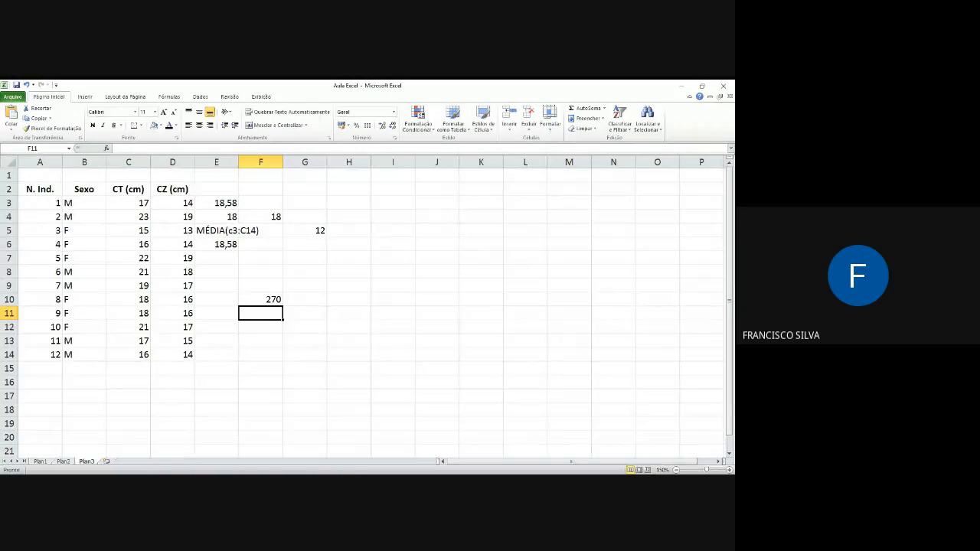
pyautogui.hotkey('alt', 'Tab')
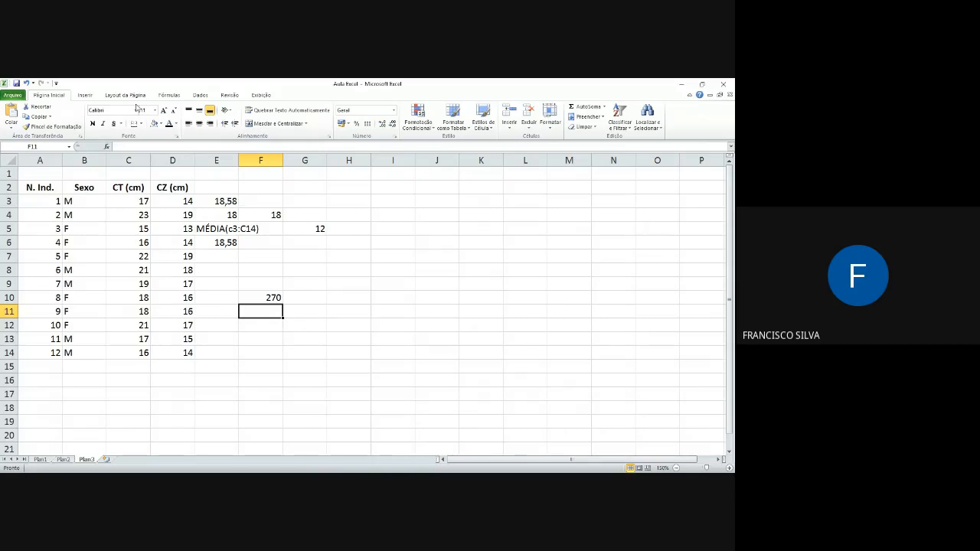
# Step: Open the Insert Function dialog for cell F11 and search for "logaritmo"
pyautogui.click(201, 95)
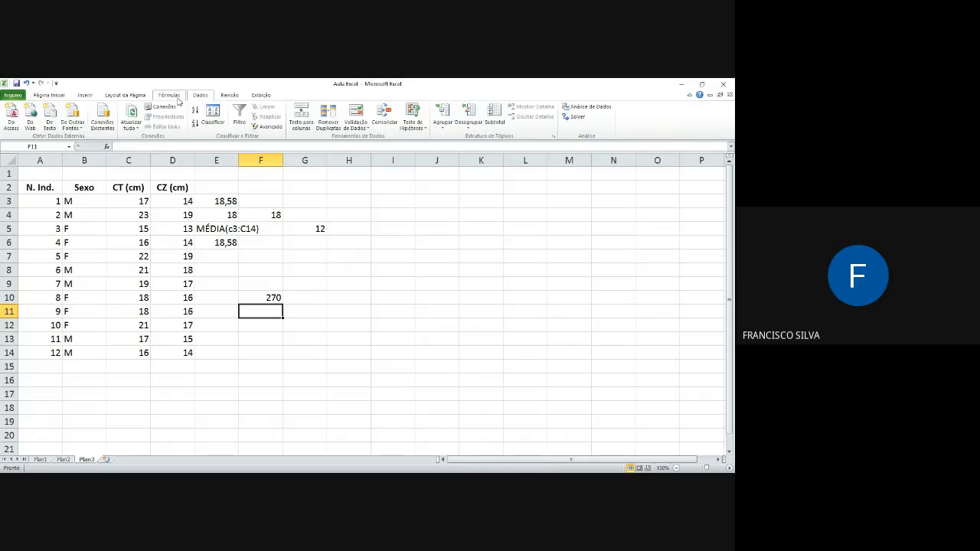
pyautogui.click(169, 95)
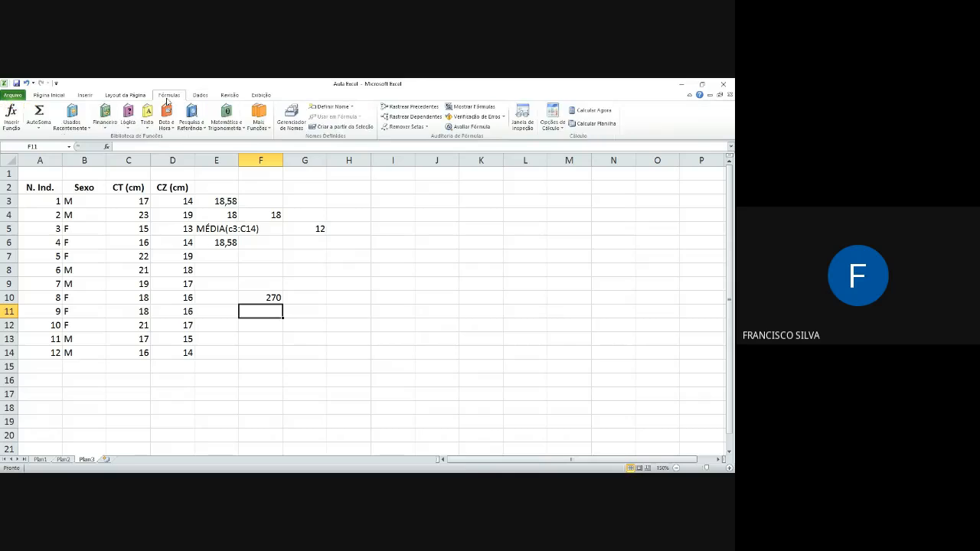
pyautogui.click(10, 113)
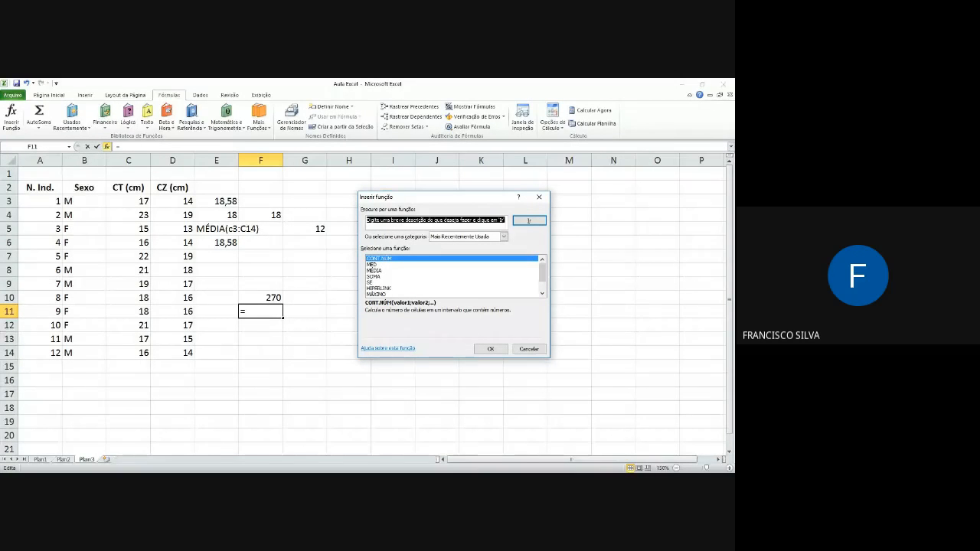
pyautogui.write('loga')
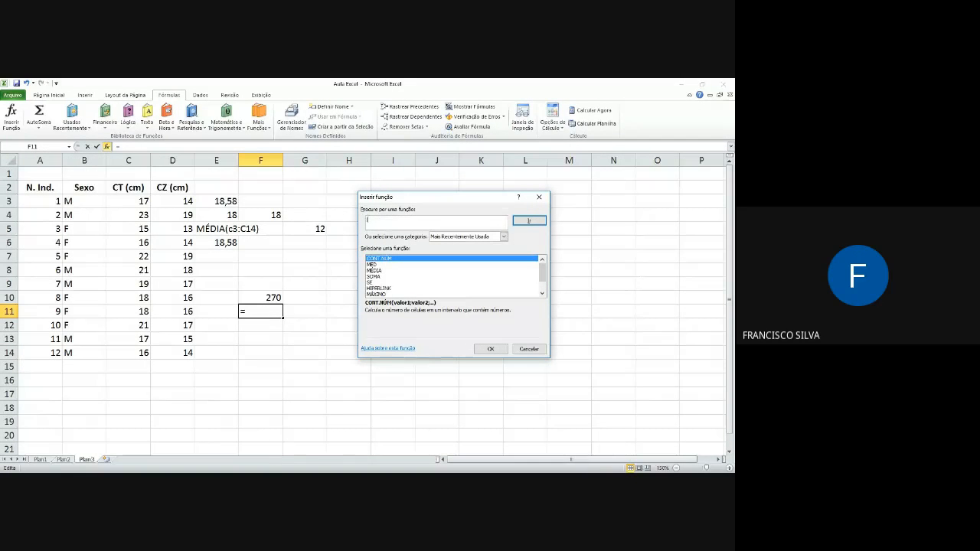
pyautogui.write('ritmo')
pyautogui.press('Return')
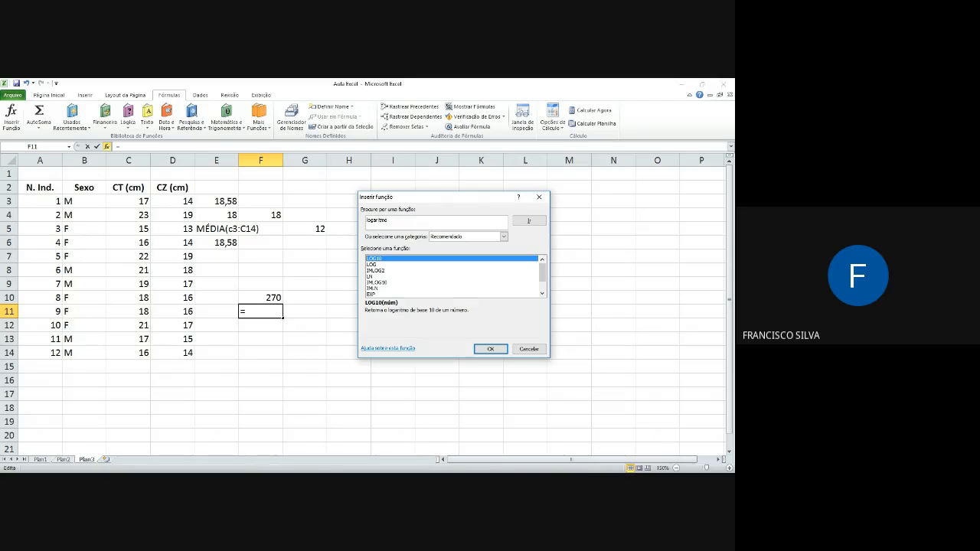
# Step: Insert the LN function in F11 with D11 as its number argument
pyautogui.click(372, 265)
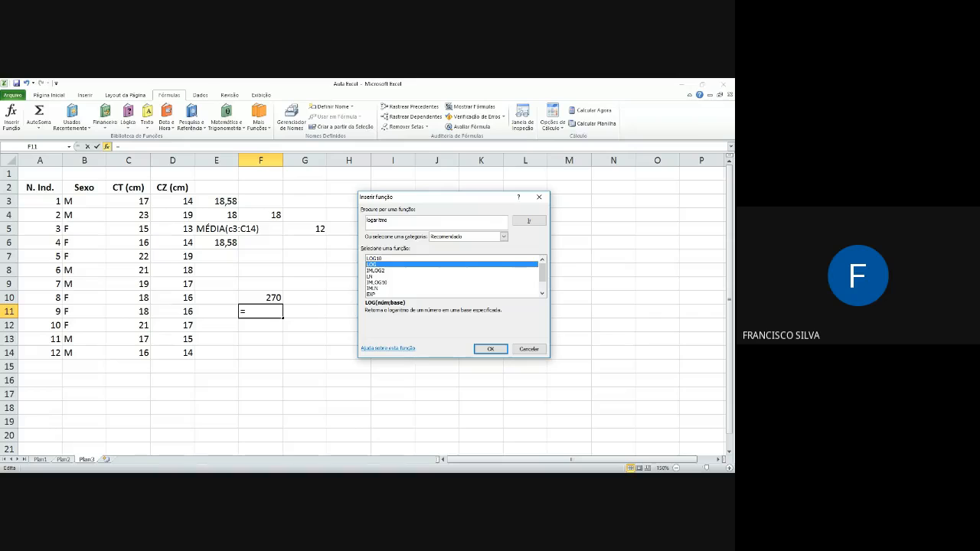
pyautogui.click(371, 277)
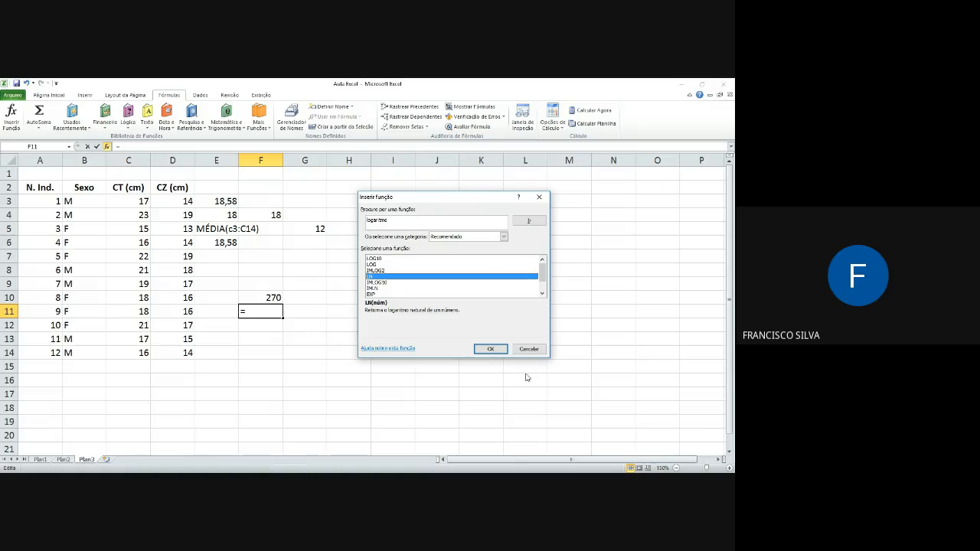
pyautogui.press('Return')
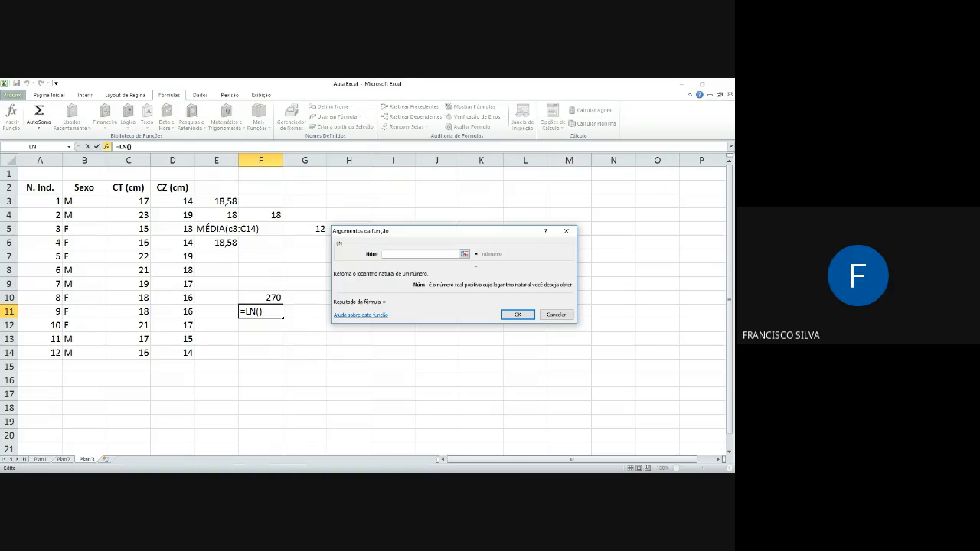
pyautogui.click(188, 313)
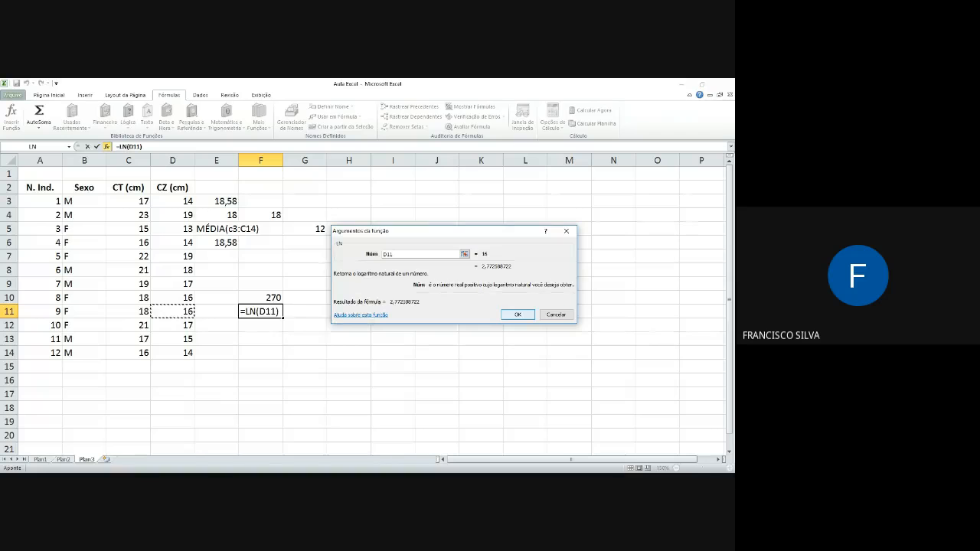
pyautogui.click(513, 314)
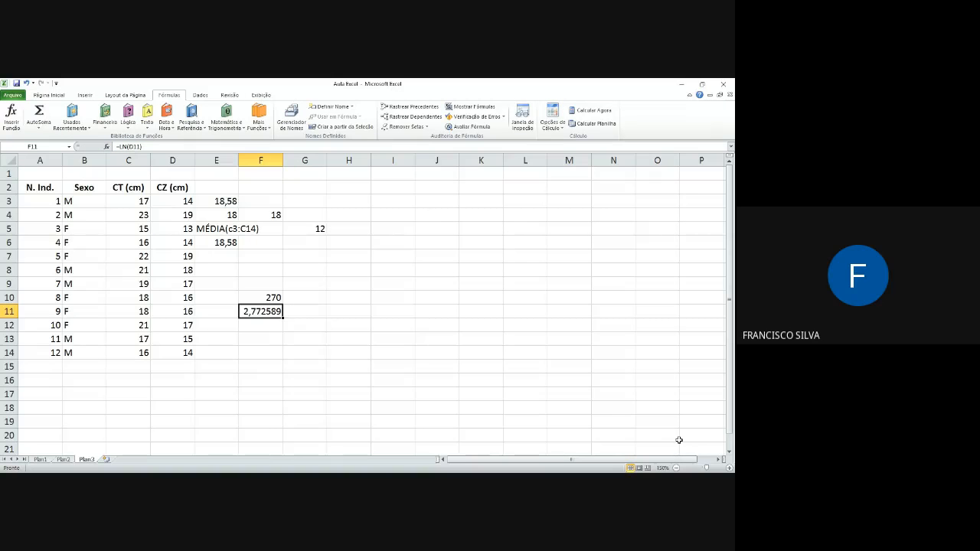
# Step: Calculate the natural logarithm of D12 in cell F12 by entering =ln(D12) directly
pyautogui.press('Down')
pyautogui.write('=')
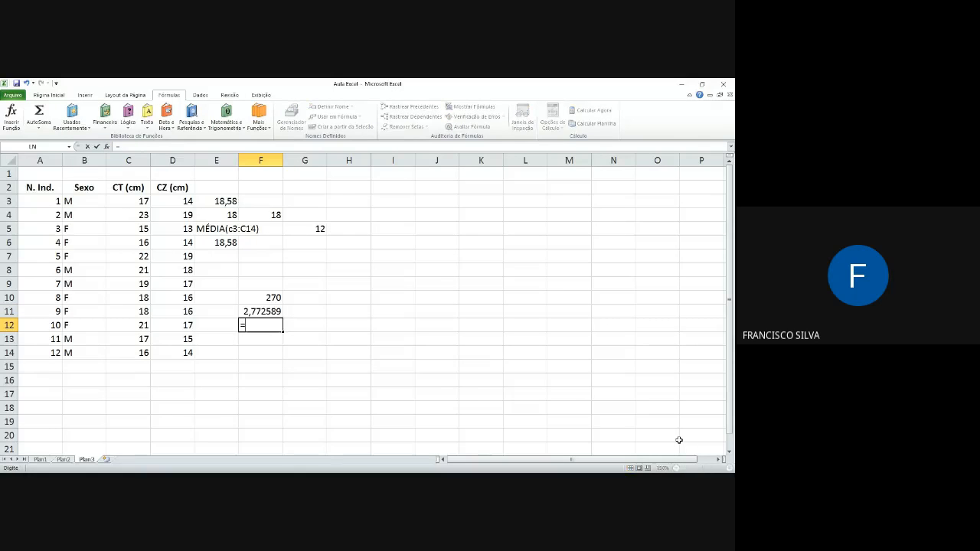
pyautogui.write('ln(')
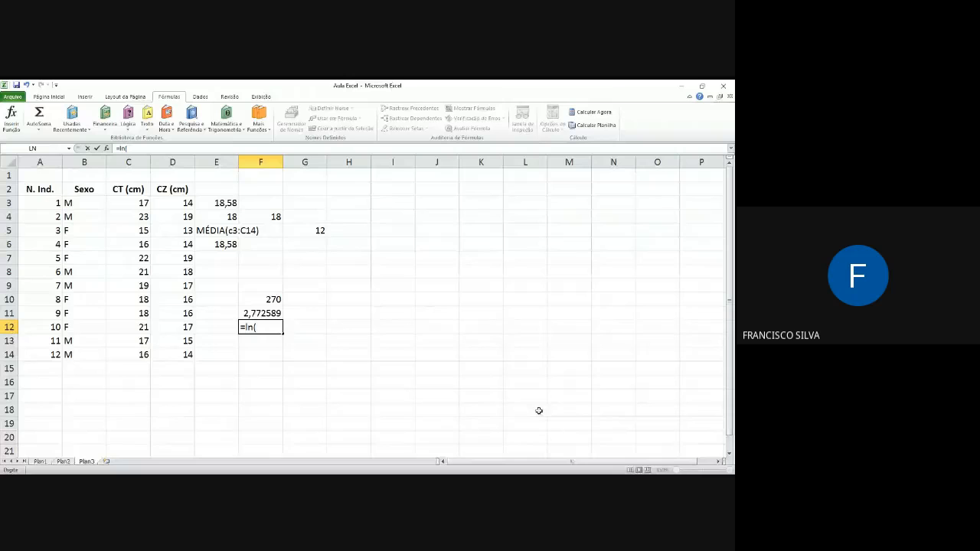
pyautogui.click(188, 327)
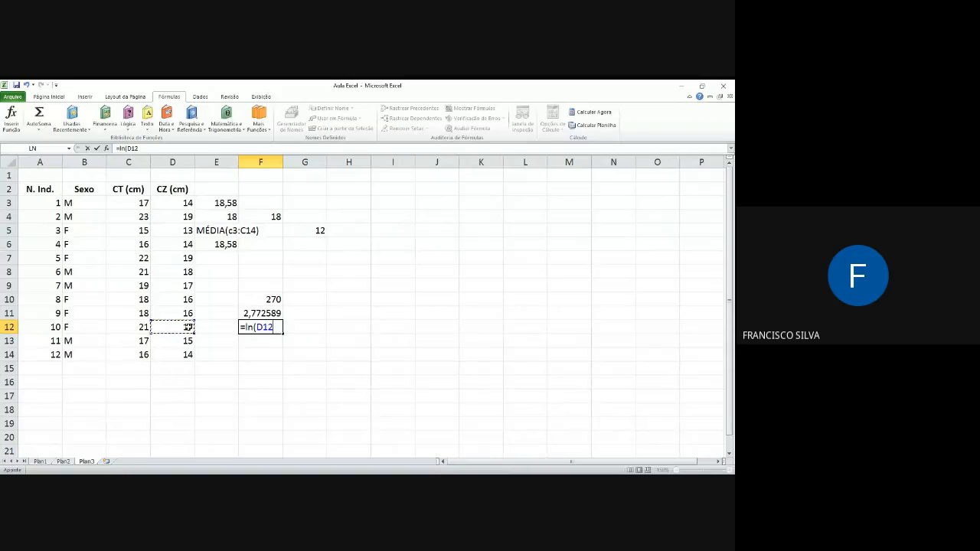
pyautogui.press('Return')
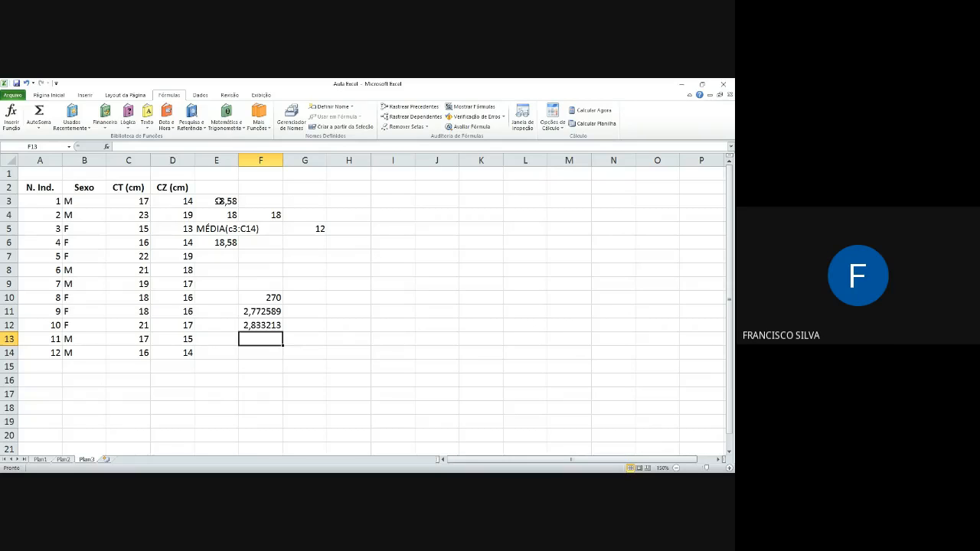
# Step: Try to calculate the standard deviation of the CT values in H8 with =desvpad(C3:C14)
pyautogui.press('Up')
pyautogui.press('Up')
pyautogui.press('Up')
pyautogui.press('Up')
pyautogui.press('Up')
pyautogui.press('Right')
pyautogui.press('Right')
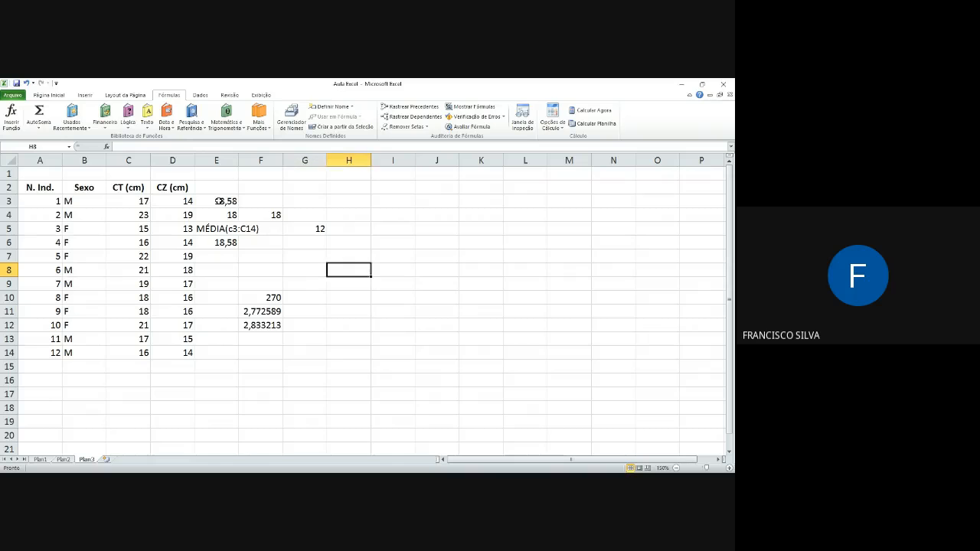
pyautogui.write('=')
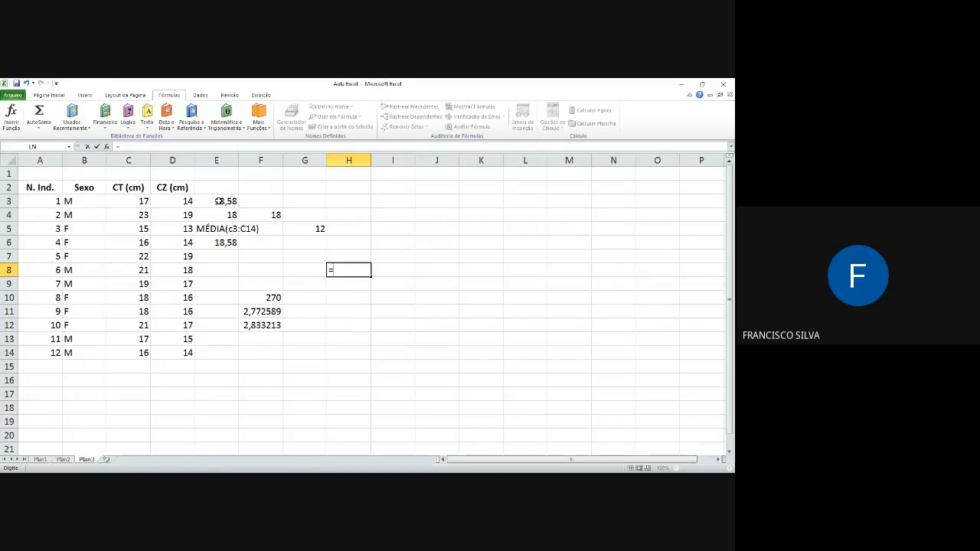
pyautogui.write('desvpad(')
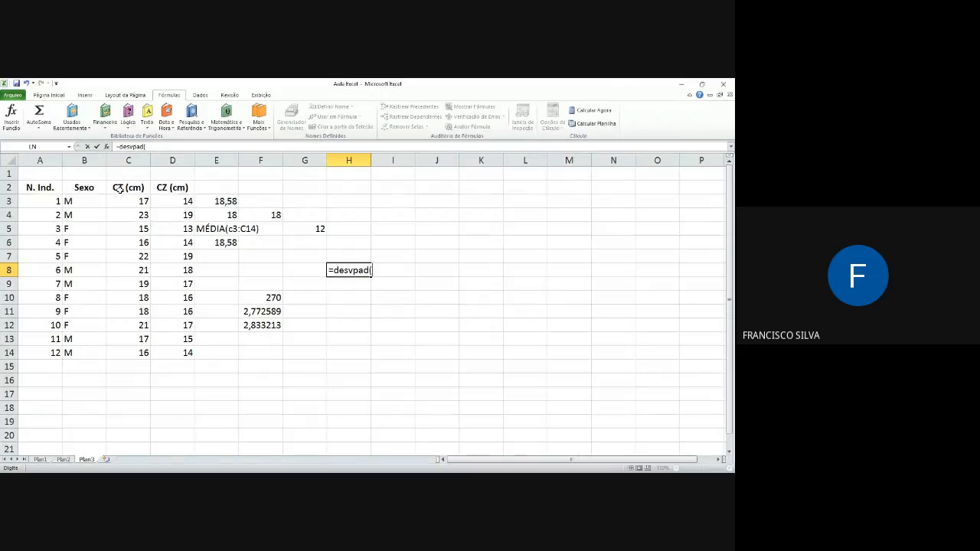
pyautogui.moveTo(138, 201); pyautogui.dragTo(141, 353)
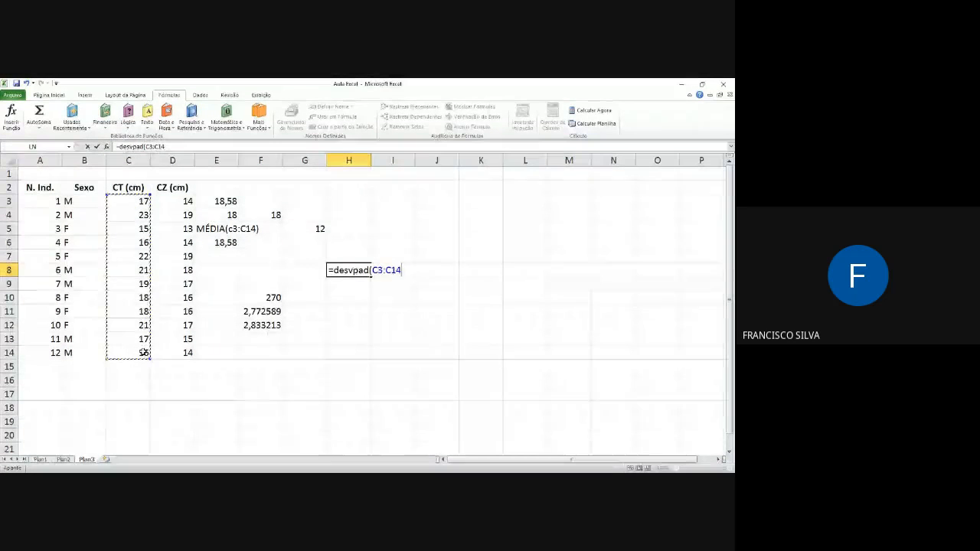
pyautogui.press('Return')
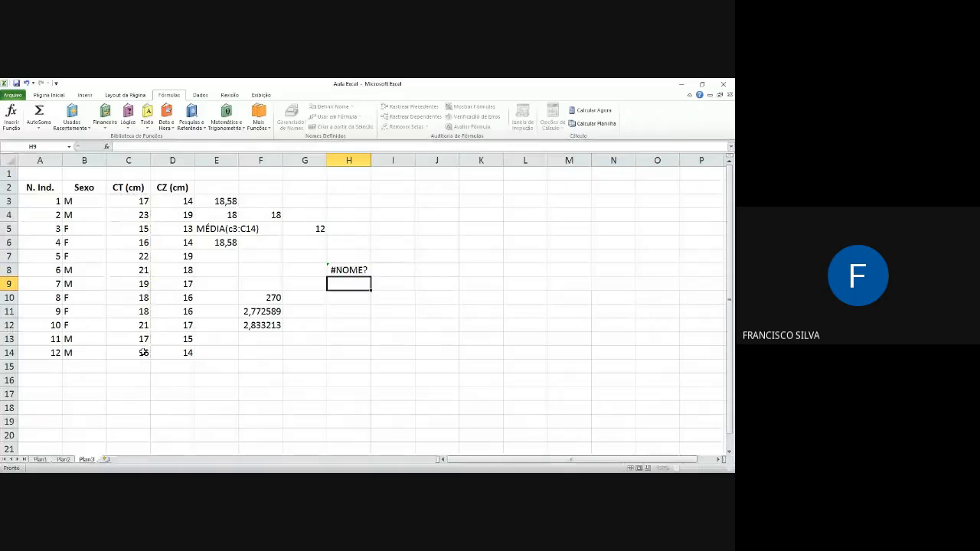
# Step: Change the H8 formula to =desvpada(C3:C14), and clear the cell again
pyautogui.click(353, 270)
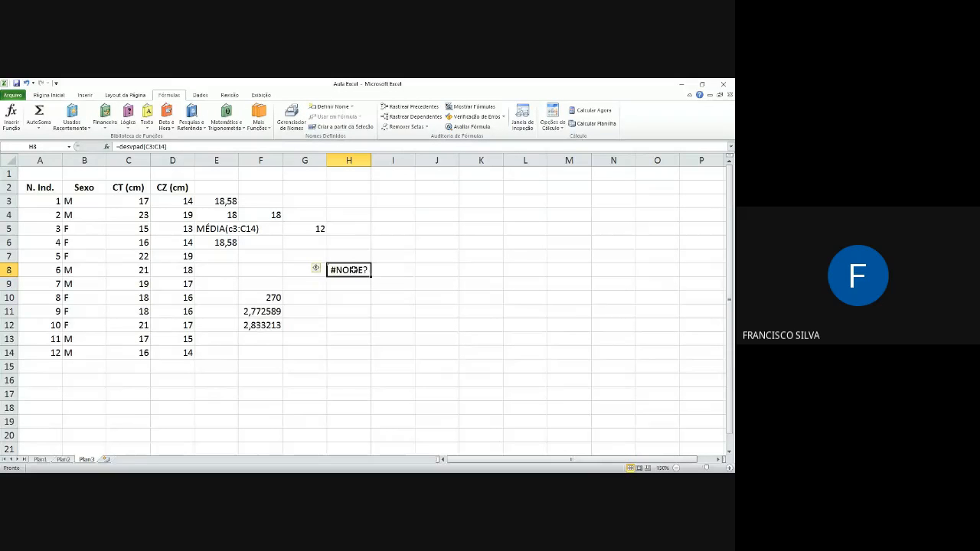
pyautogui.doubleClick(353, 270)
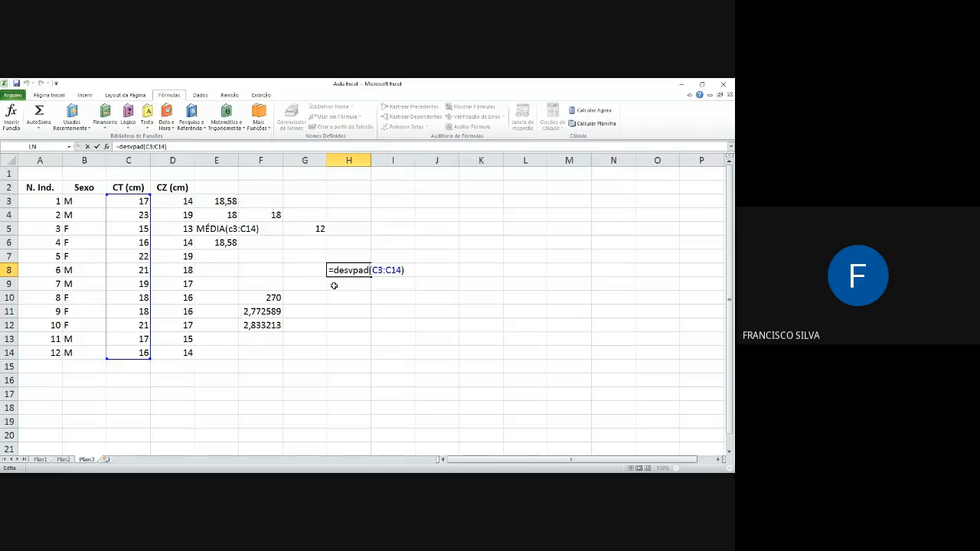
pyautogui.write('a')
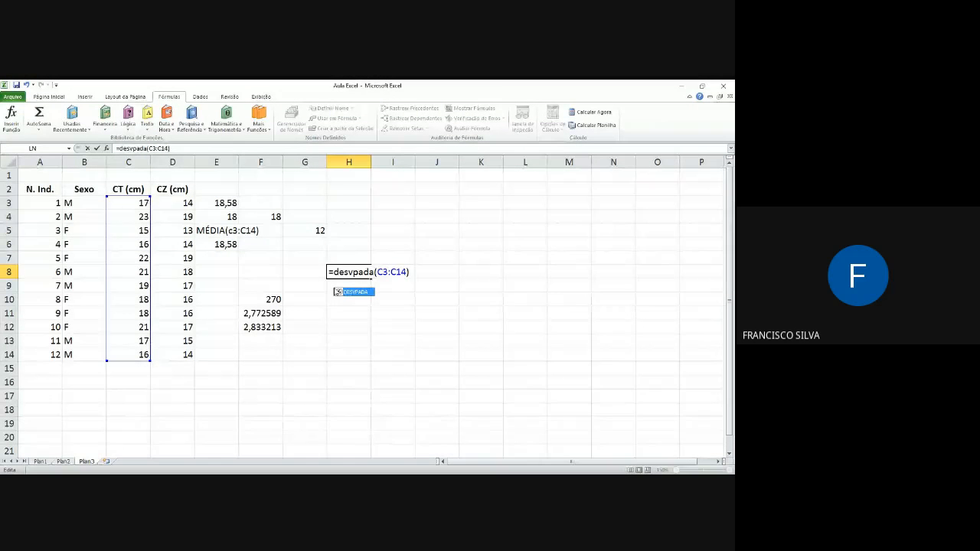
pyautogui.press('Return')
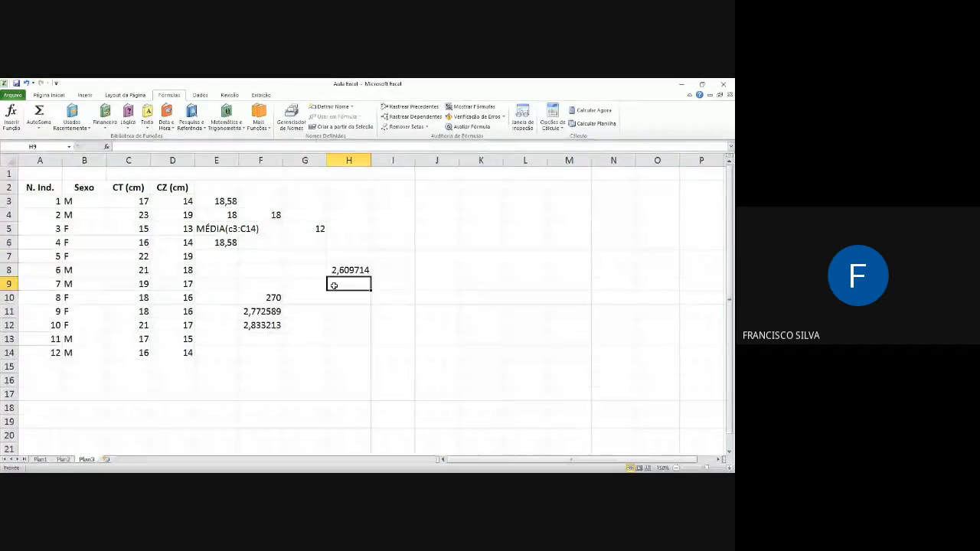
pyautogui.press('Up')
pyautogui.press('Down')
pyautogui.press('Up')
pyautogui.press('Delete')
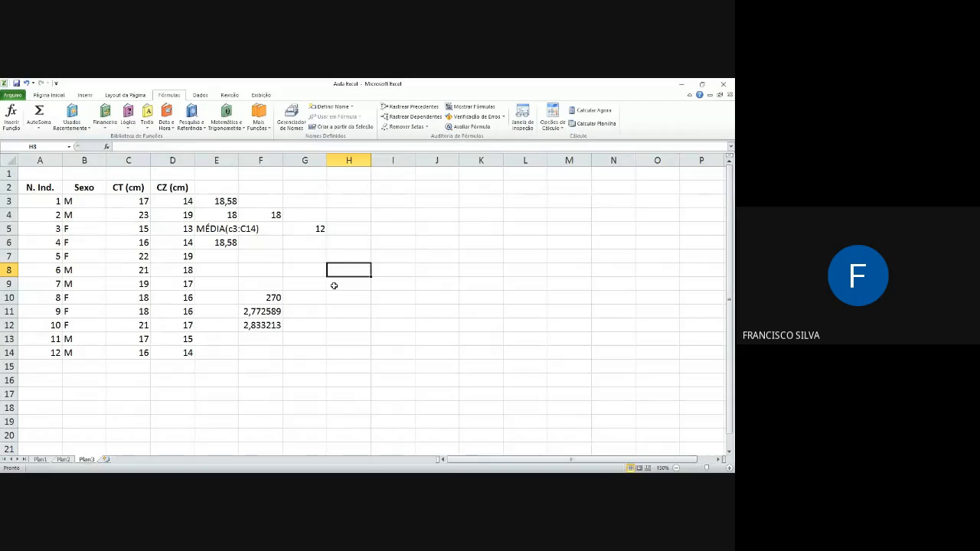
# Step: Calculate the sample standard deviation of the CT values in H8 with =desvpada(C3:C14)
pyautogui.write('=')
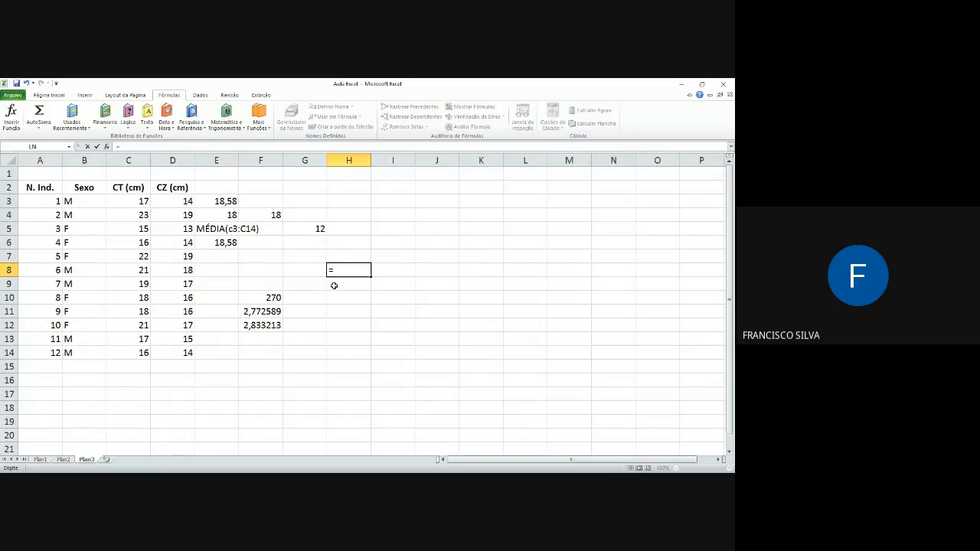
pyautogui.write('des')
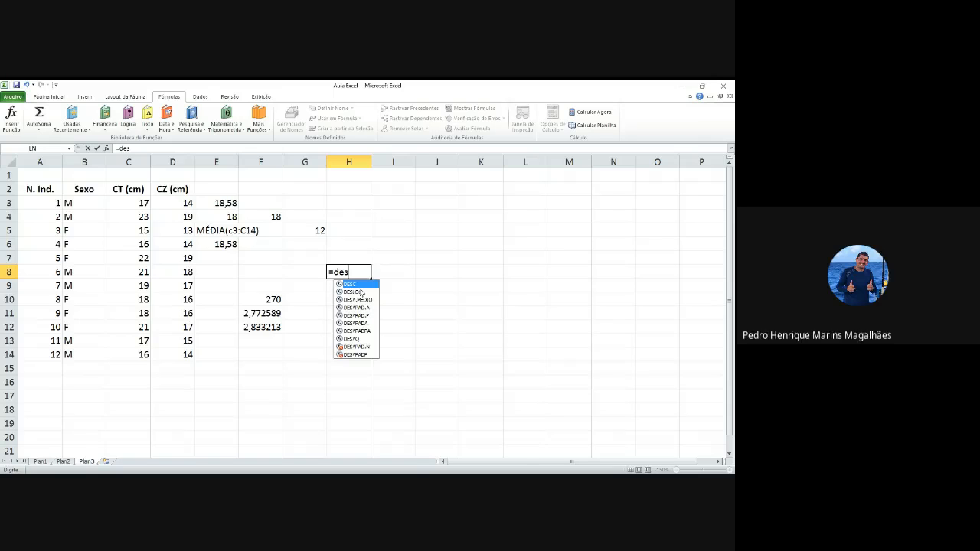
pyautogui.write('vpa')
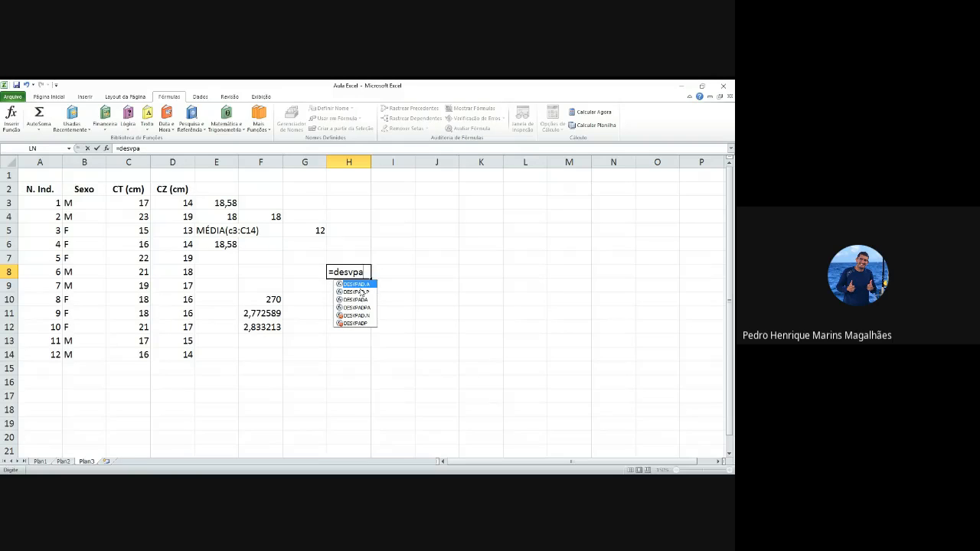
pyautogui.write('da')
pyautogui.write('(')
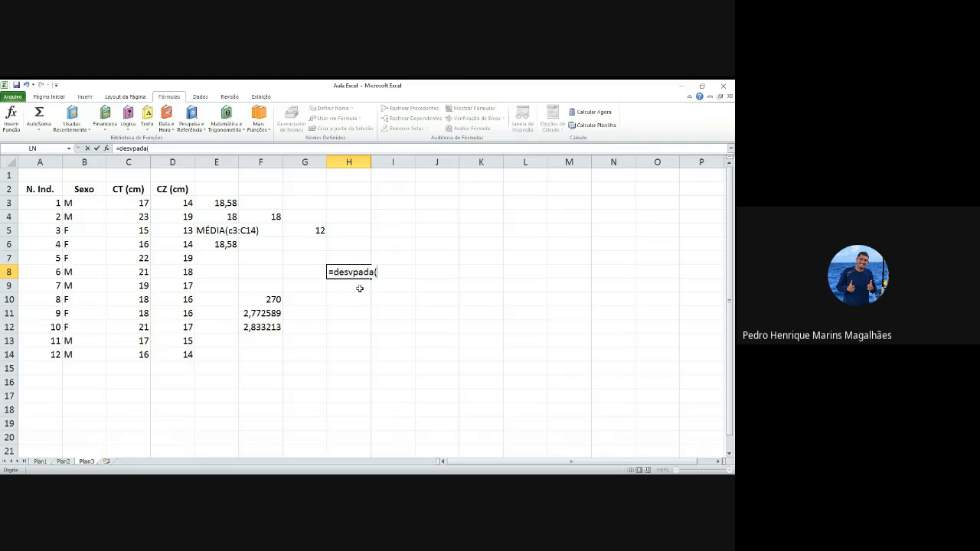
pyautogui.moveTo(138, 203); pyautogui.dragTo(138, 354)
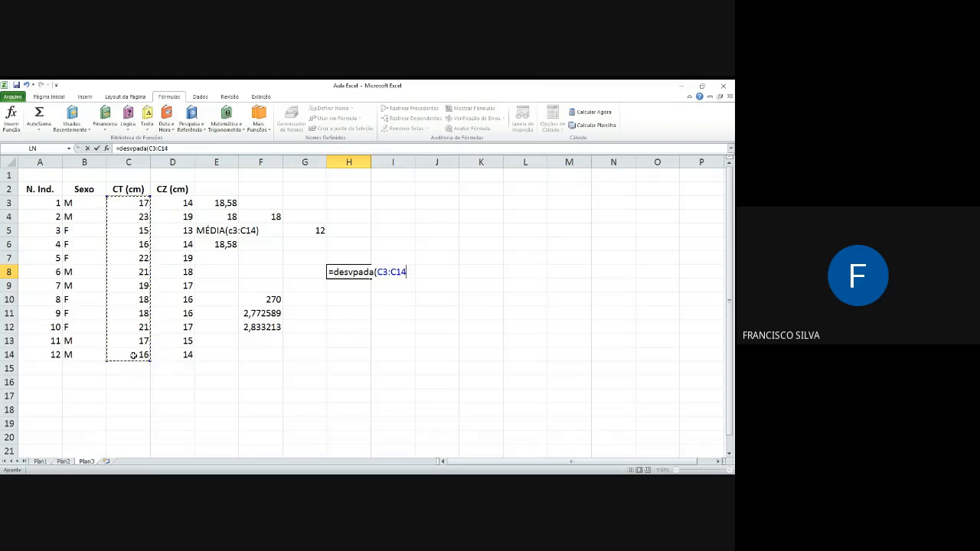
pyautogui.press('Return')
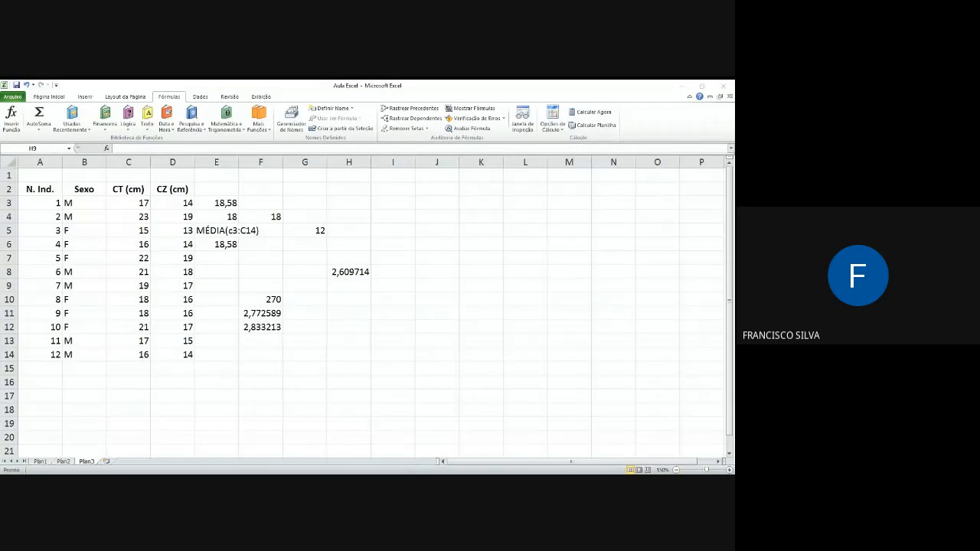
# Step: Paste the copied picture of the standard deviation formula s = √s² at cell J8, and reselect H8
pyautogui.click(380, 301)
pyautogui.click(446, 271)
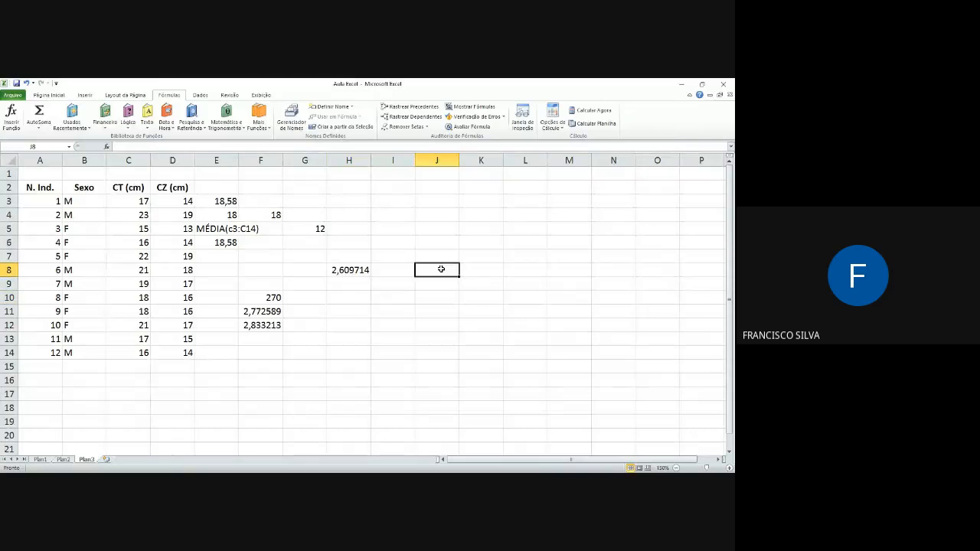
pyautogui.hotkey('ctrl', 'v')
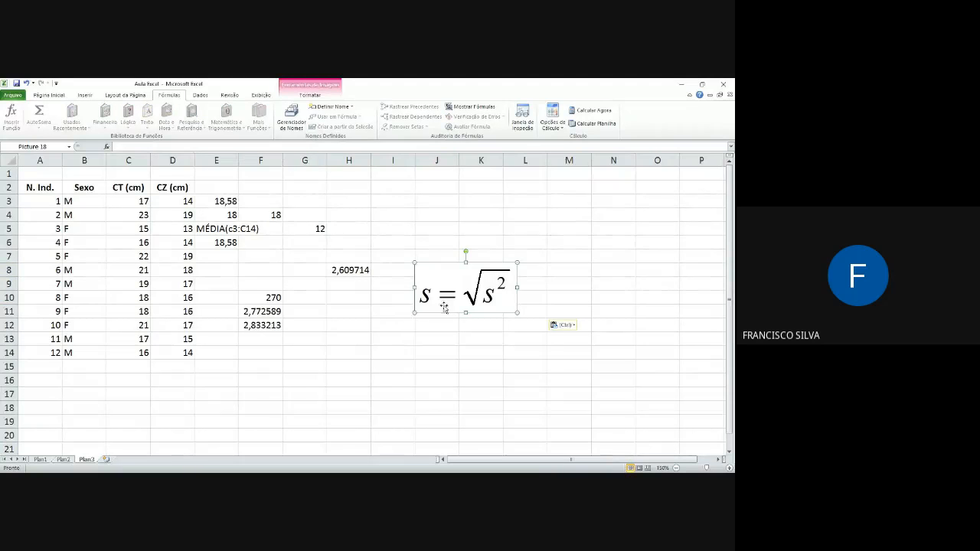
pyautogui.click(353, 271)
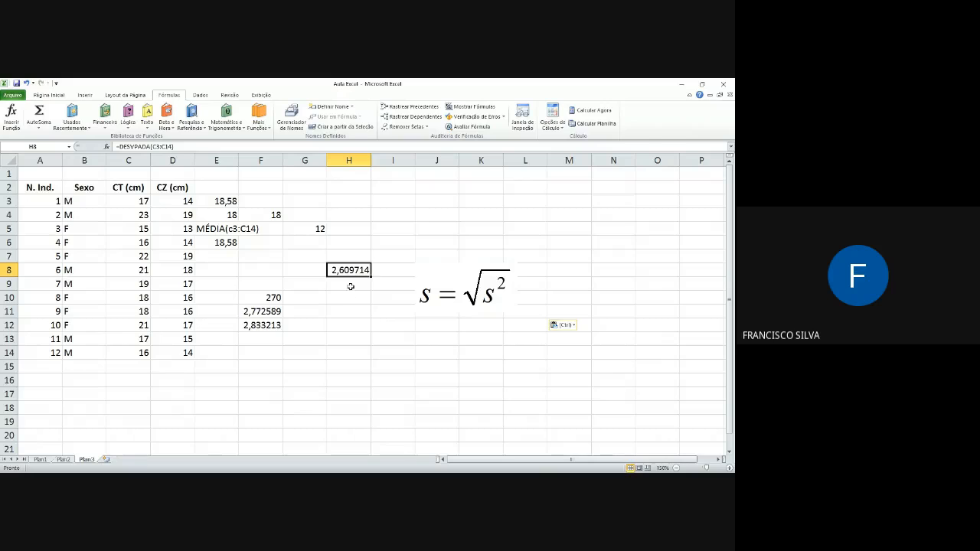
# Step: For cell H10, search the function library for "Variância", compare VARA, VARP and VAR.A, and choose VAR.A
pyautogui.click(347, 300)
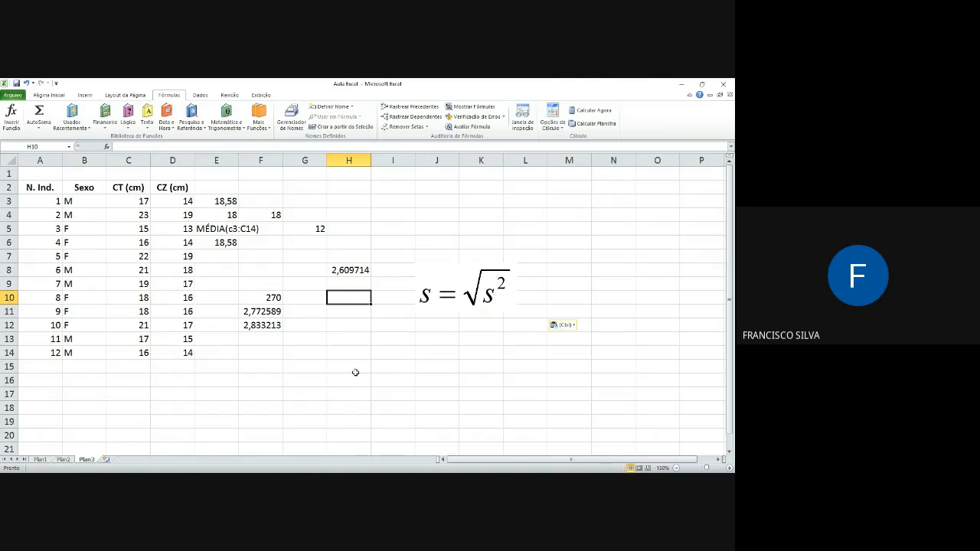
pyautogui.click(12, 115)
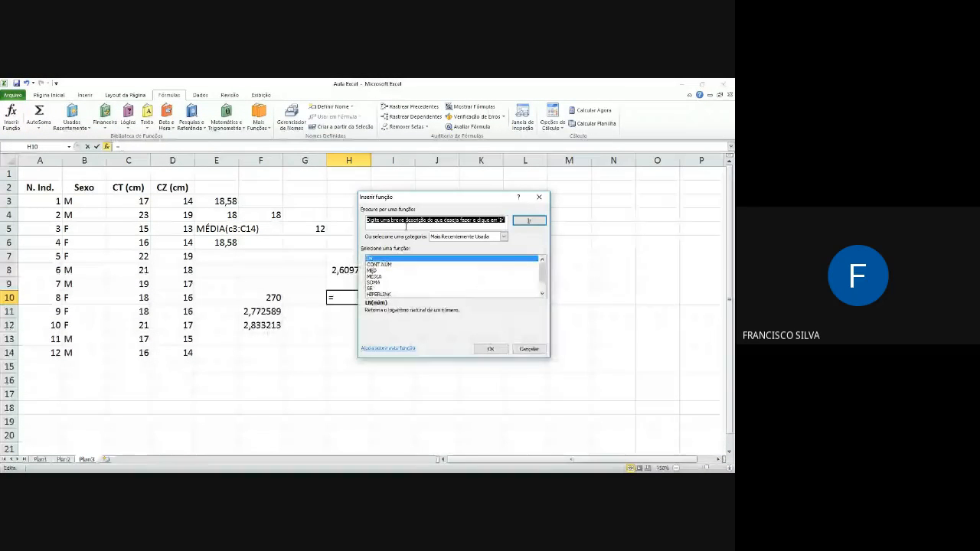
pyautogui.write('Var')
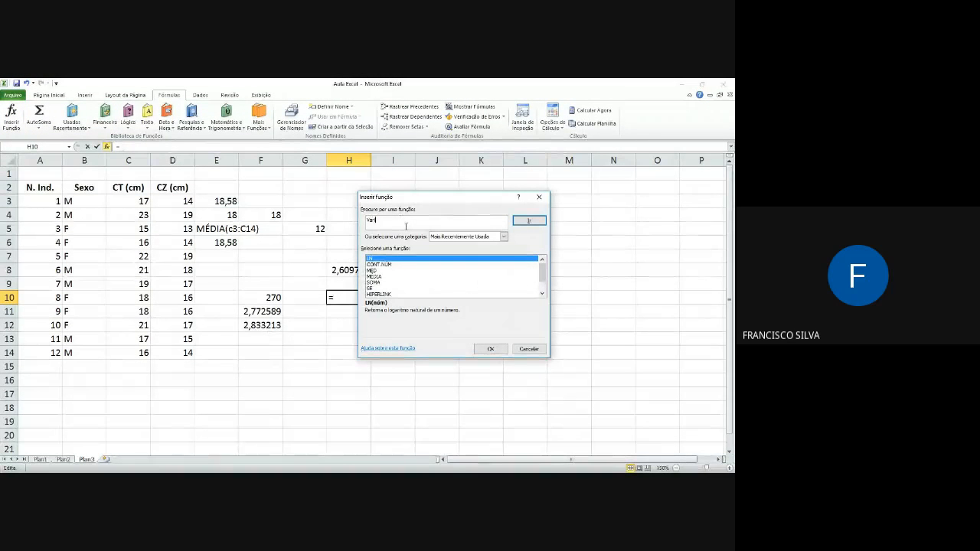
pyautogui.write('iância')
pyautogui.click(525, 221)
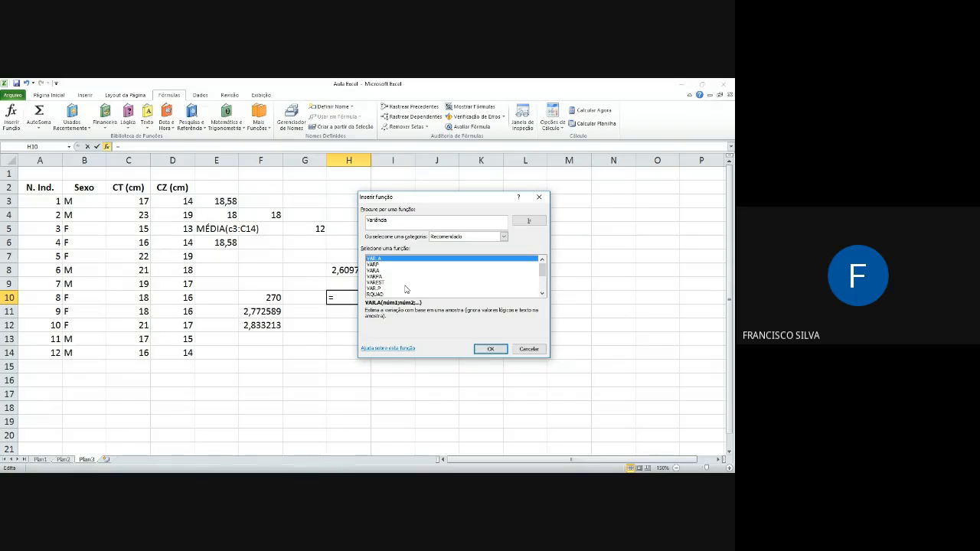
pyautogui.click(376, 271)
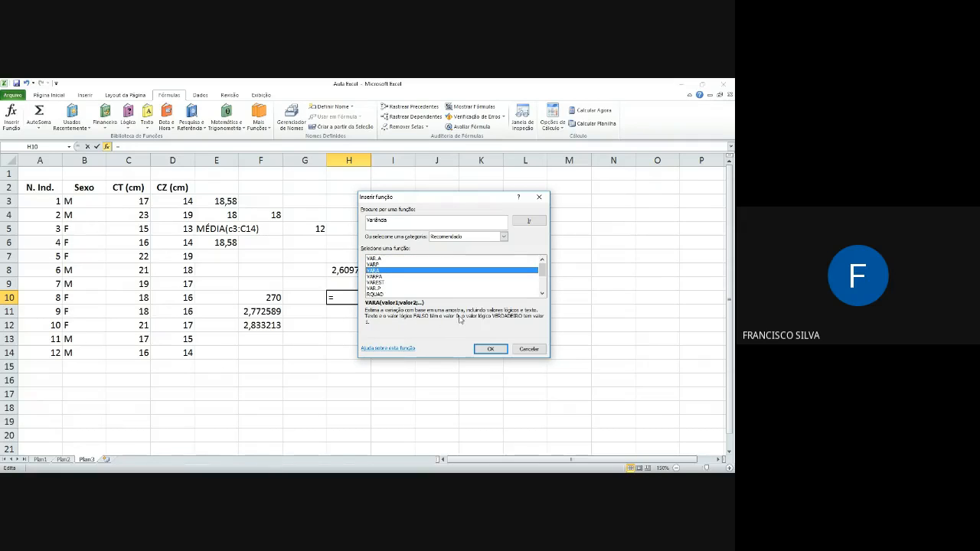
pyautogui.click(377, 260)
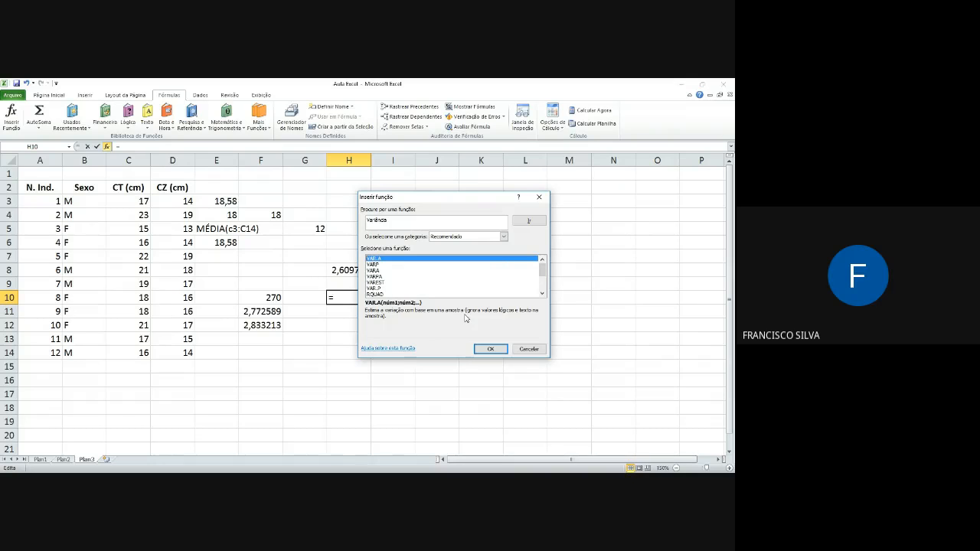
pyautogui.click(380, 265)
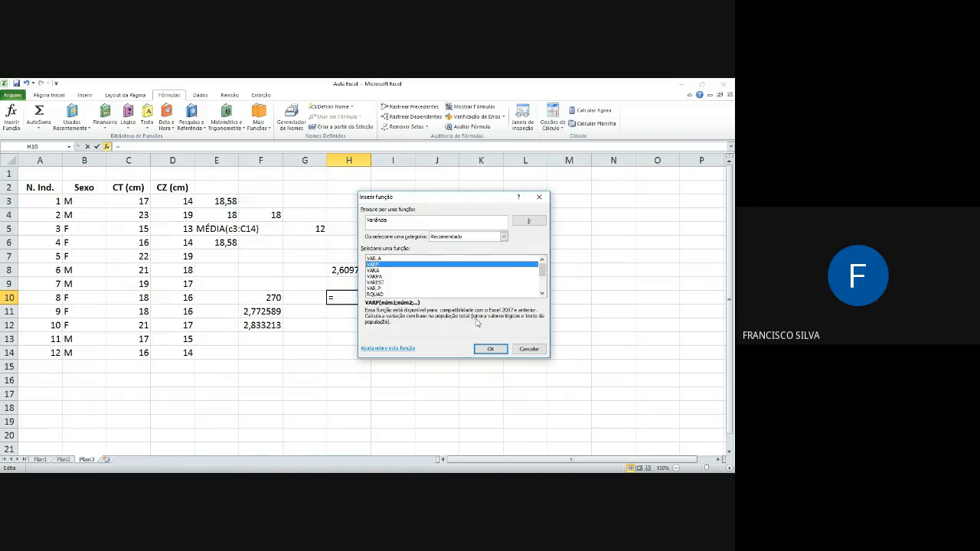
pyautogui.click(375, 259)
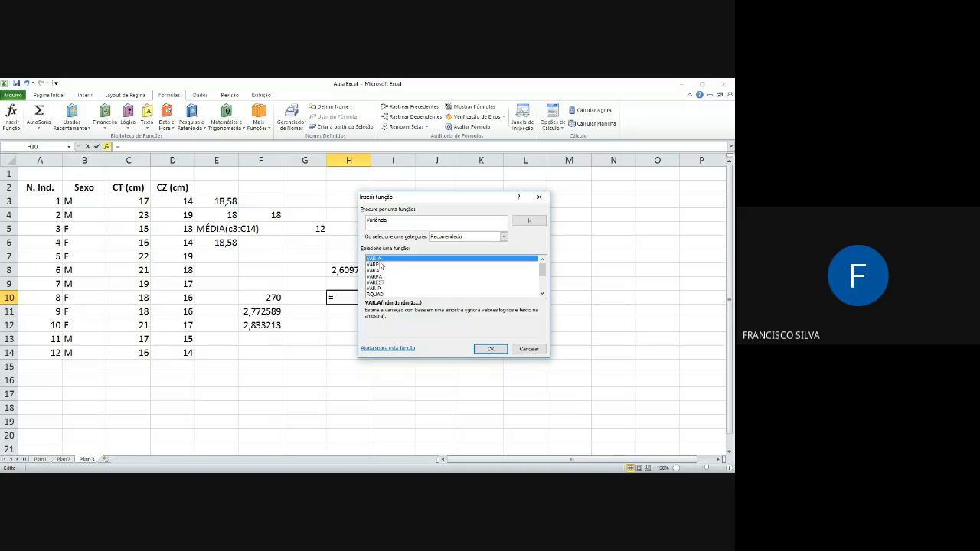
pyautogui.click(492, 350)
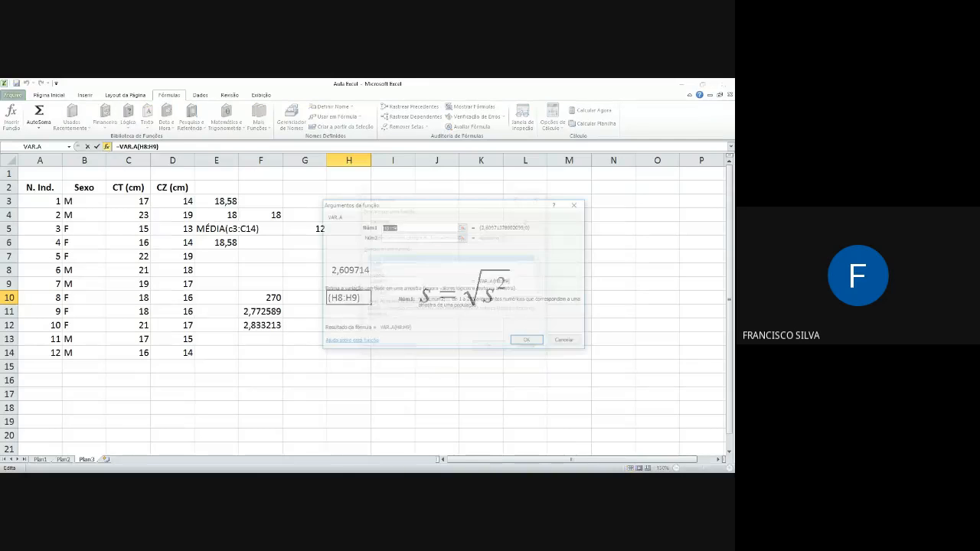
# Step: Set C3:C14 as the first VAR.A argument and insert the function
pyautogui.click(464, 226)
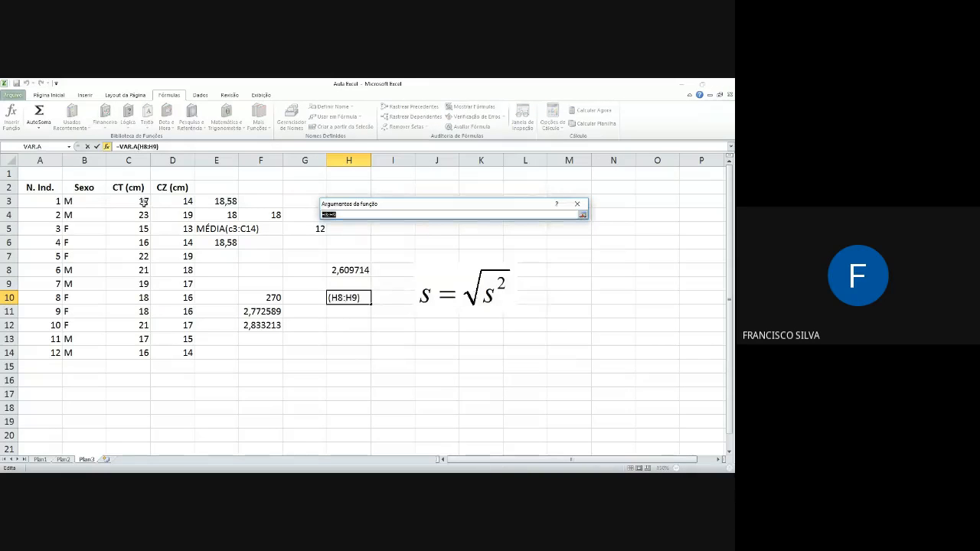
pyautogui.moveTo(142, 201); pyautogui.dragTo(146, 353)
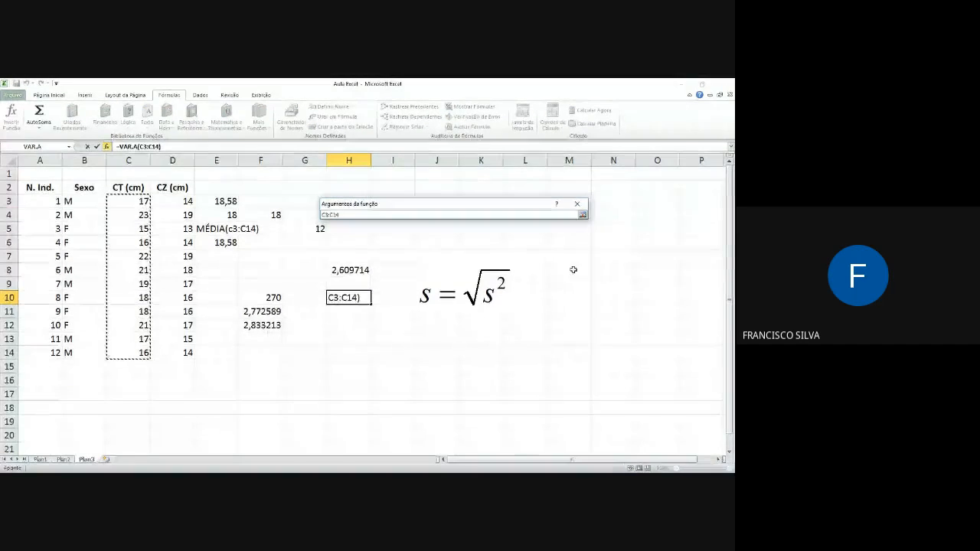
pyautogui.click(582, 220)
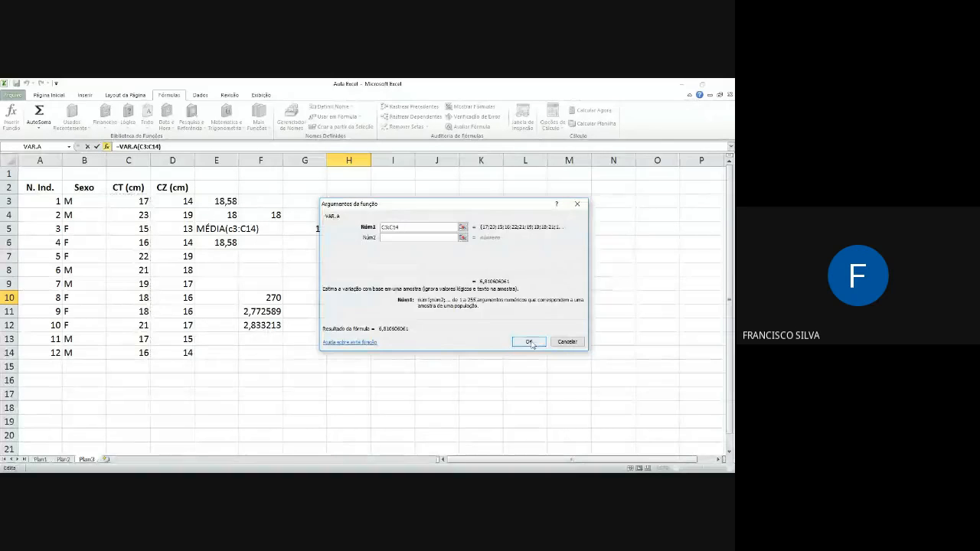
pyautogui.click(530, 342)
# Step: Calculate the square root of the variance in H11 with =raiz(H10), and compare it with H8 and the formula picture
pyautogui.click(339, 310)
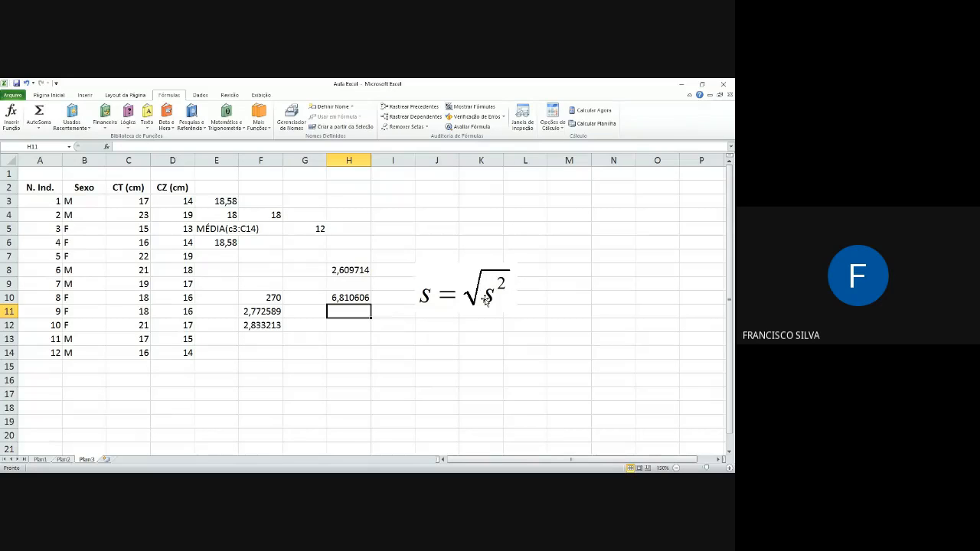
pyautogui.write('=')
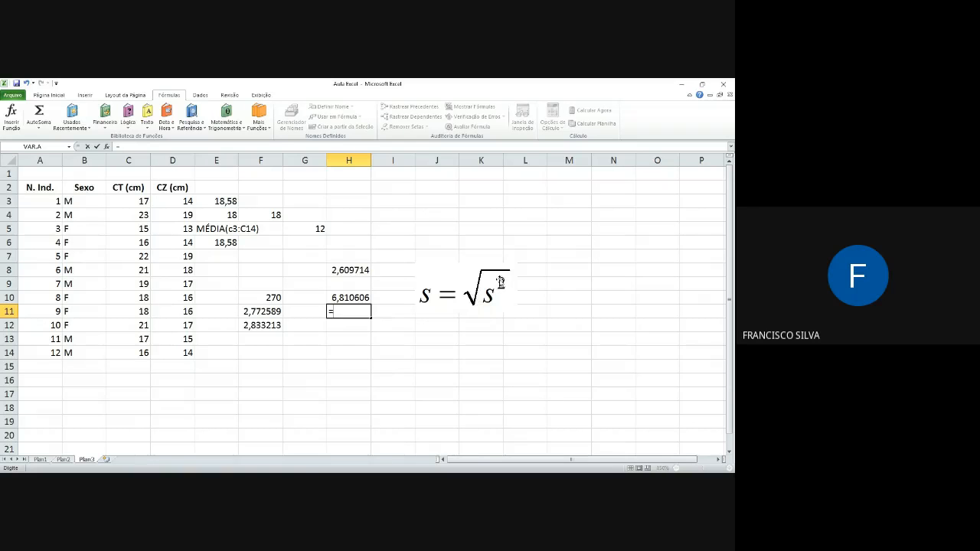
pyautogui.write('raiz')
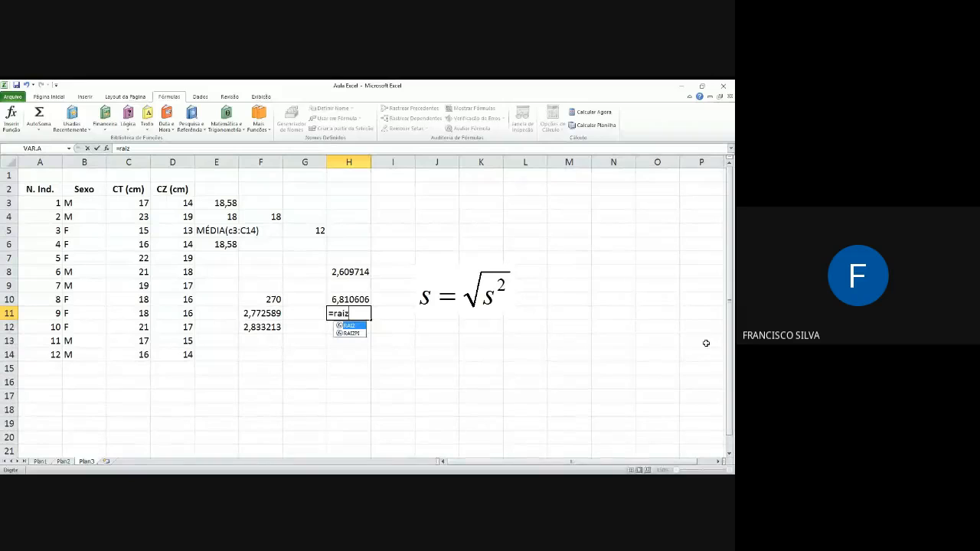
pyautogui.write('(')
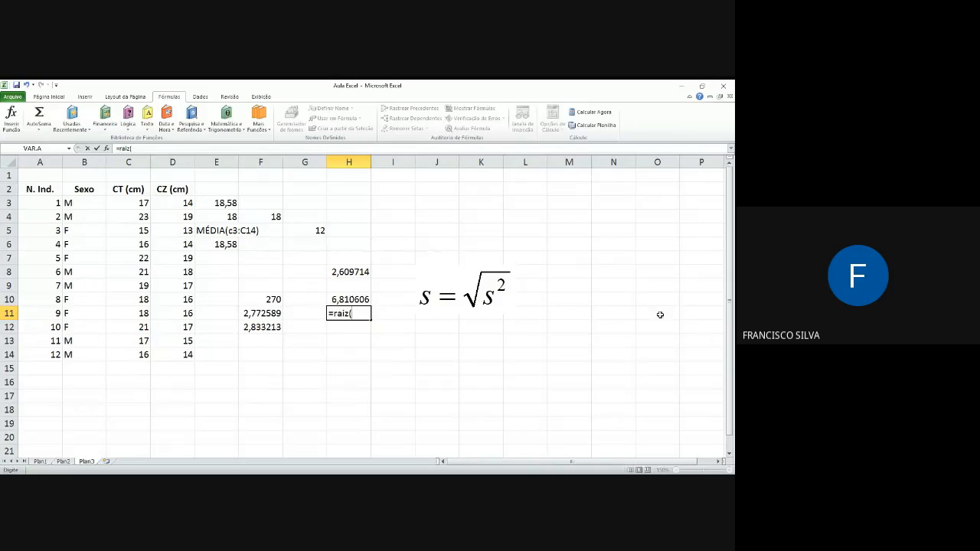
pyautogui.click(349, 299)
pyautogui.press('Return')
pyautogui.click(344, 275)
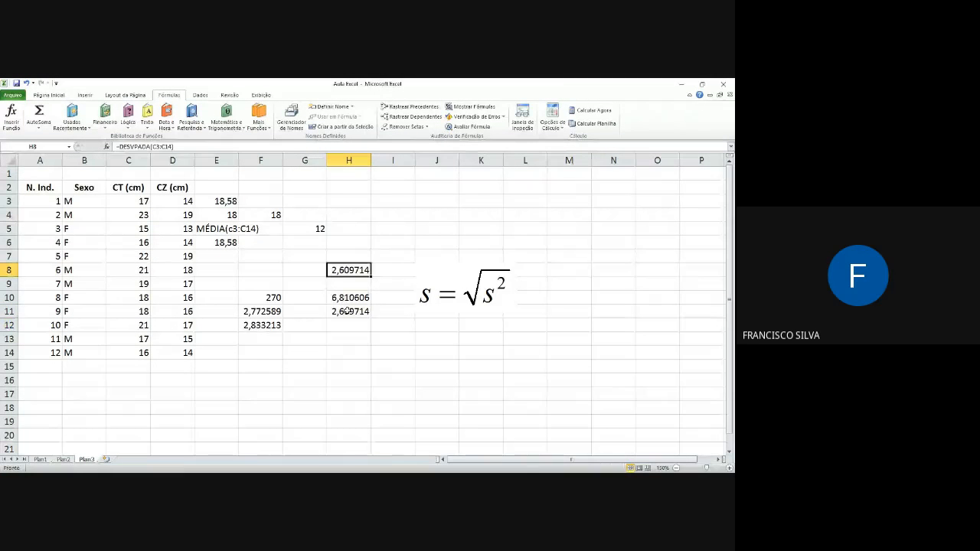
pyautogui.click(347, 312)
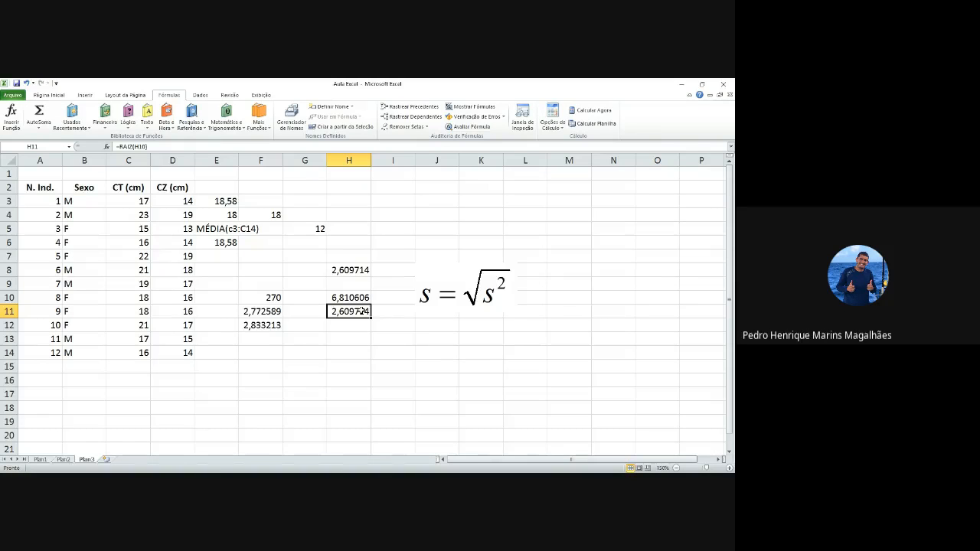
pyautogui.click(448, 296)
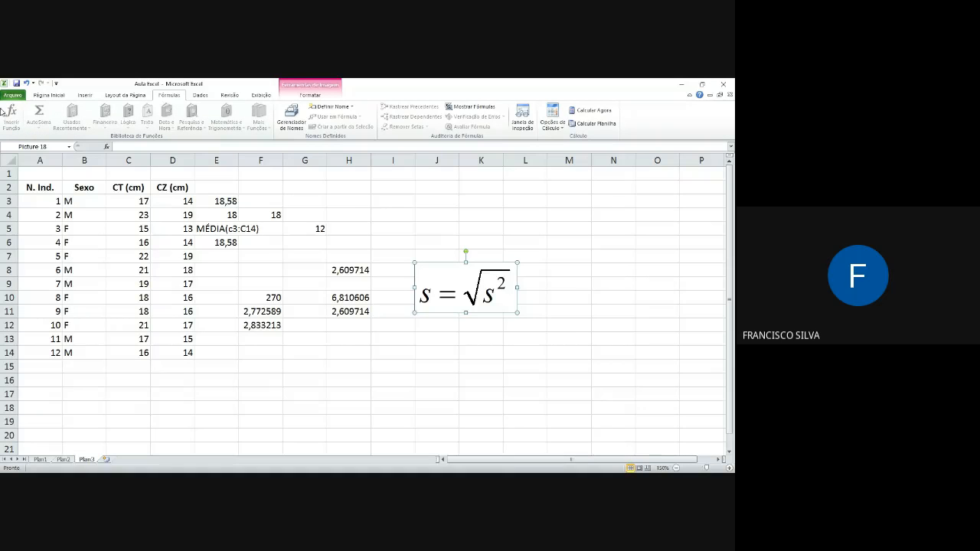
# Step: Open the function library for cell I5 and search it for "Média"
pyautogui.click(412, 230)
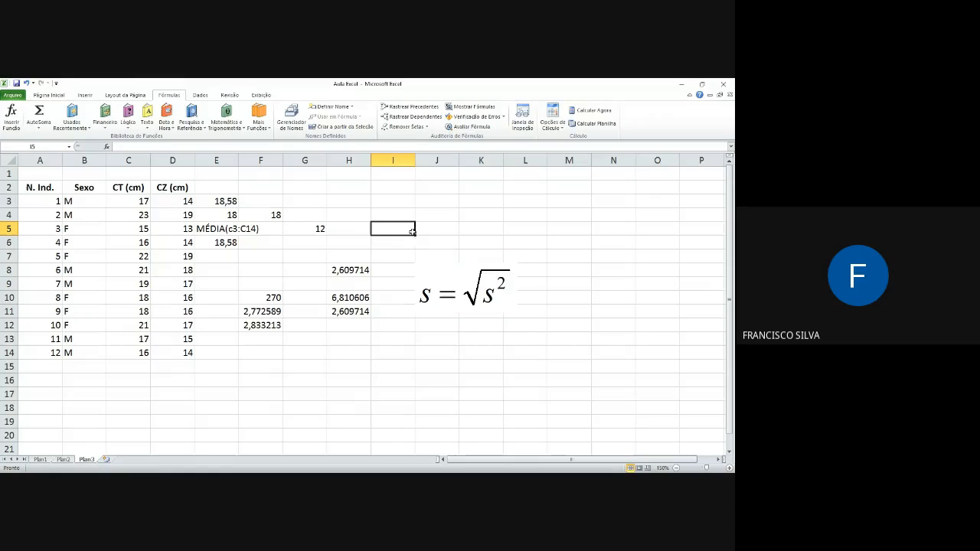
pyautogui.click(10, 117)
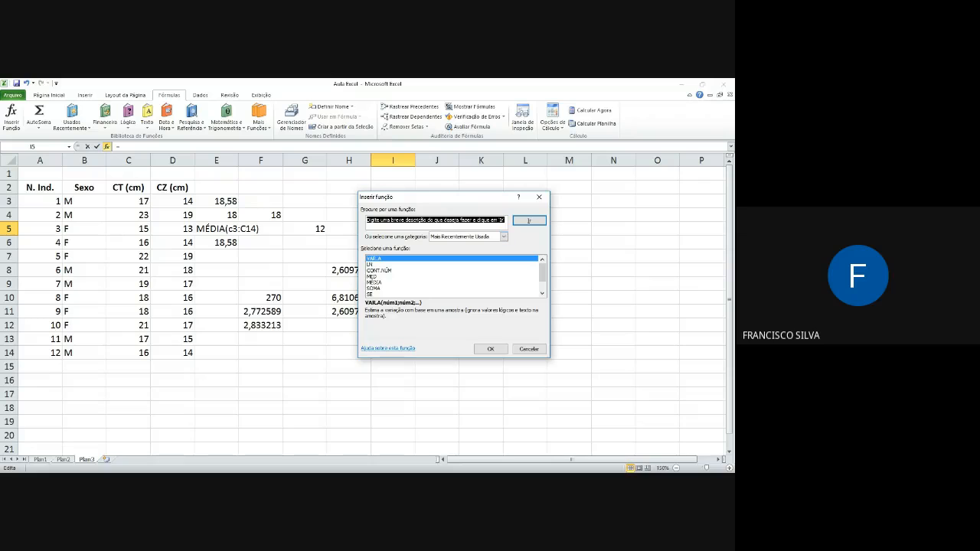
pyautogui.write('Média')
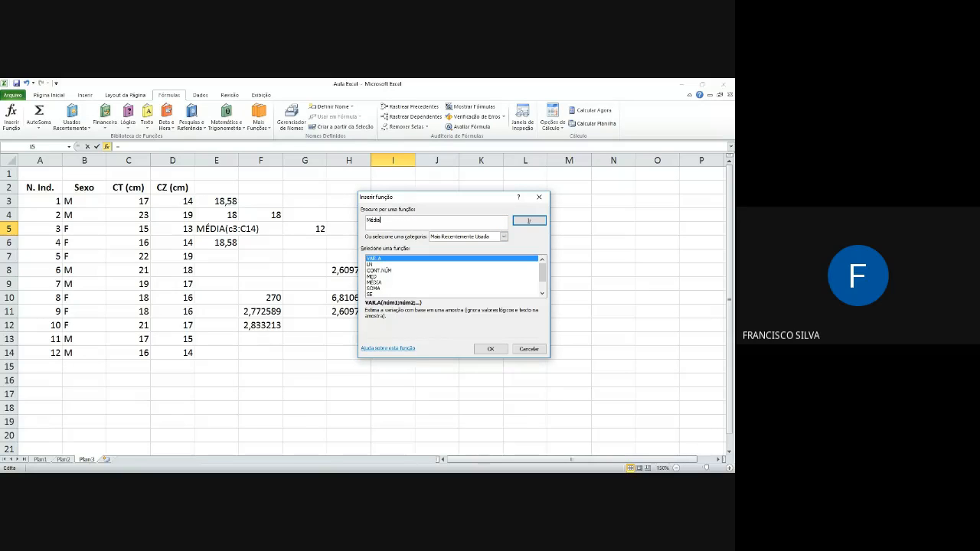
pyautogui.press('Return')
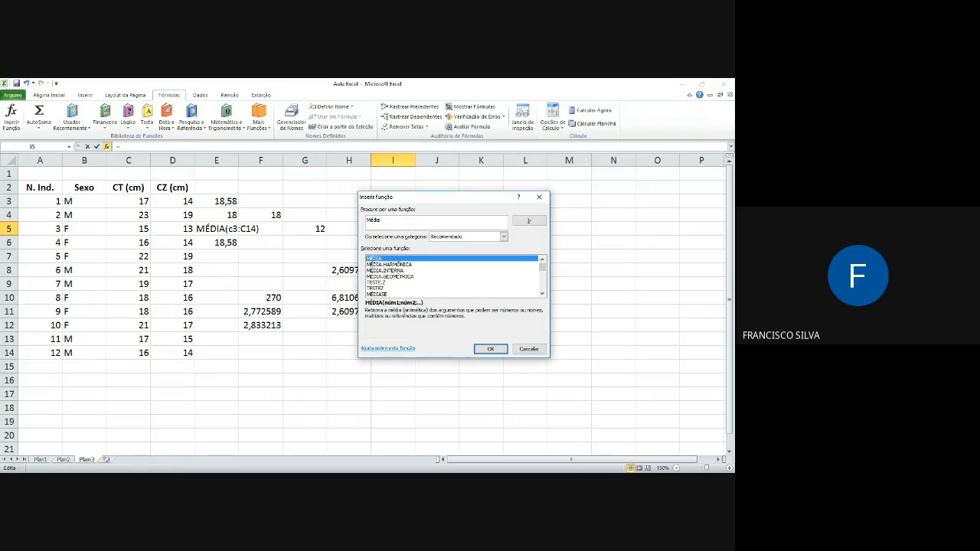
# Step: Examine the suggested average functions, read the MÉDIA.HARMÔNICA and MÉDIA.INTERNA descriptions, and leave without inserting one
pyautogui.click(542, 294)
pyautogui.click(542, 293)
pyautogui.click(542, 293)
pyautogui.click(542, 294)
pyautogui.click(542, 294)
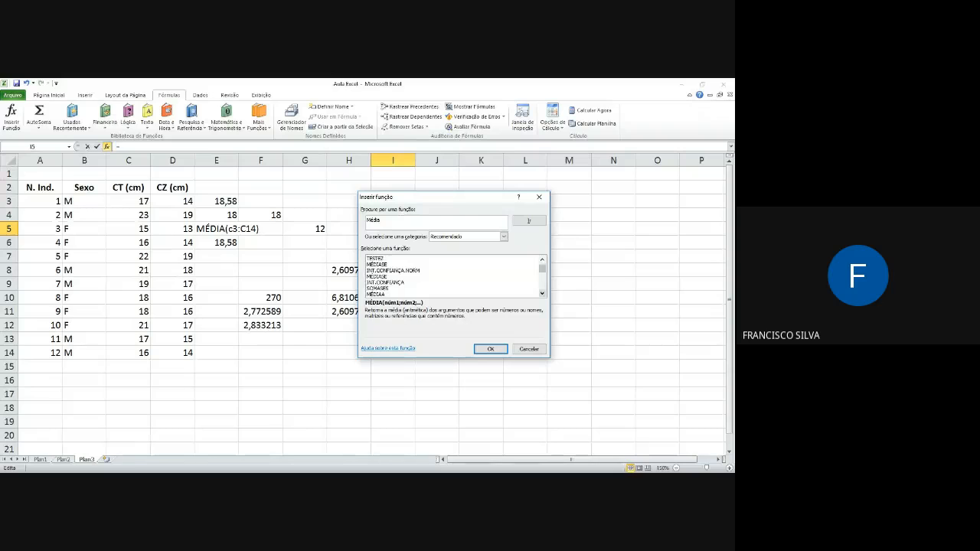
pyautogui.click(542, 294)
pyautogui.moveTo(542, 270); pyautogui.dragTo(542, 264)
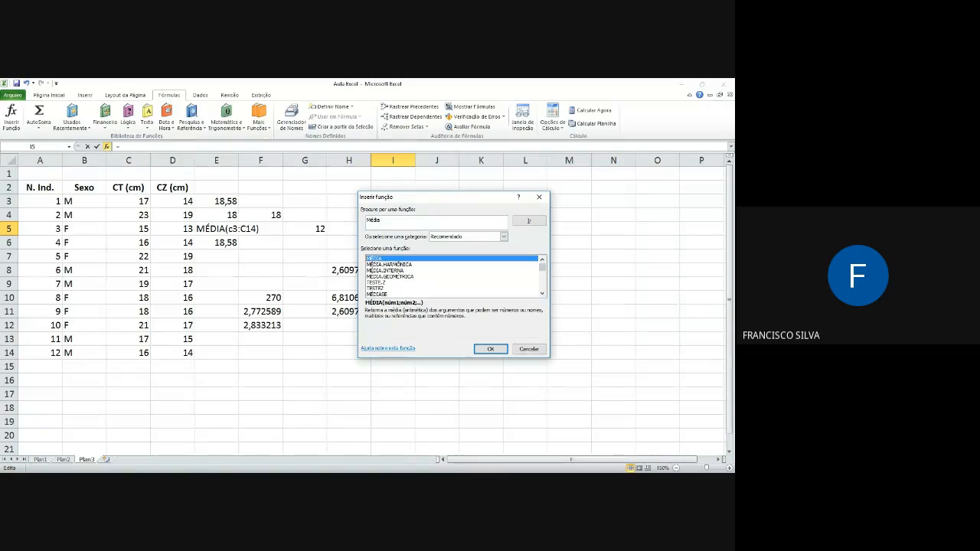
pyautogui.click(390, 265)
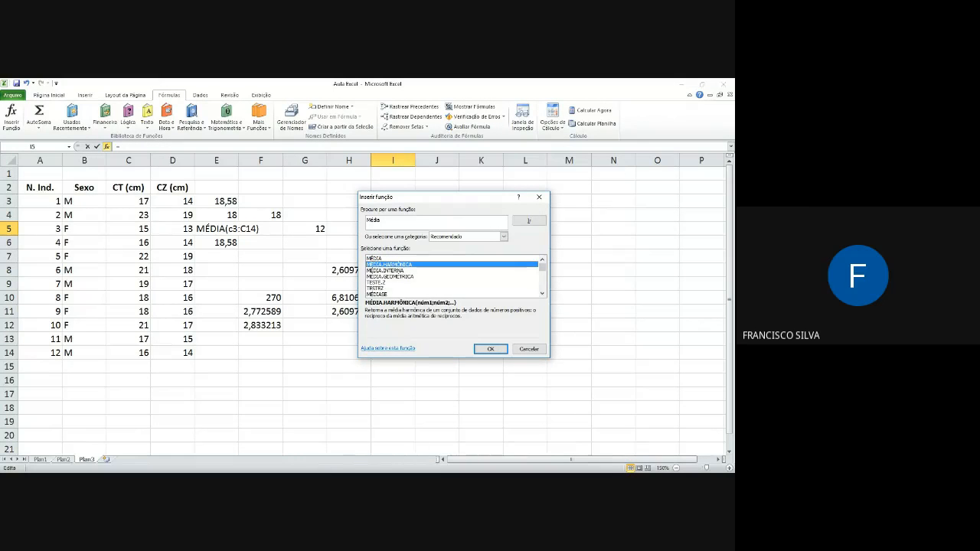
pyautogui.click(385, 270)
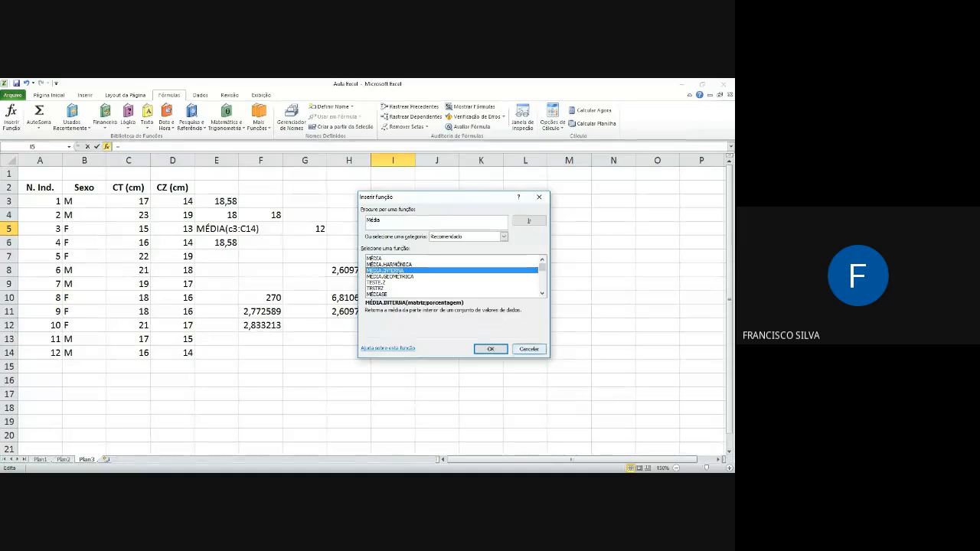
pyautogui.click(538, 348)
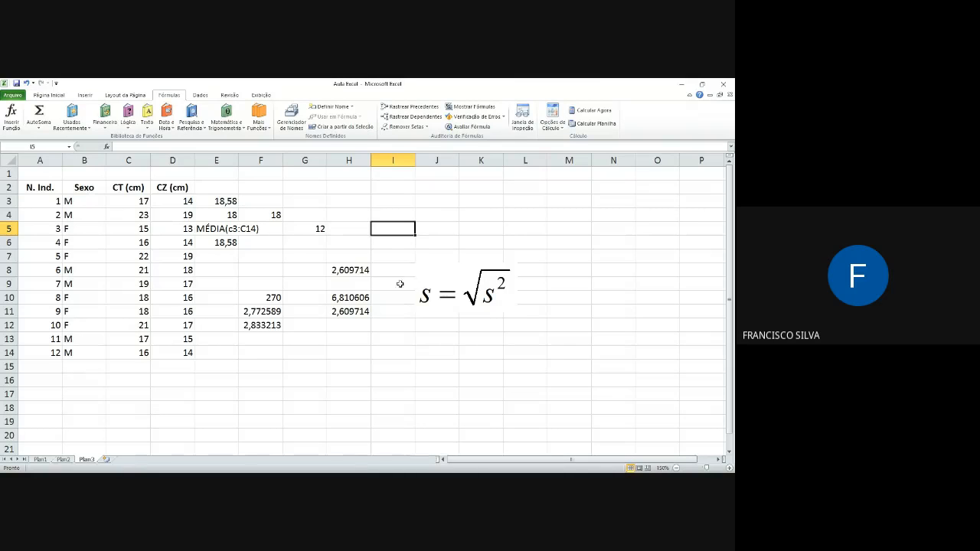
# Step: Open the function library for cell H12 and search it for "Raiz quadrada"
pyautogui.click(440, 298)
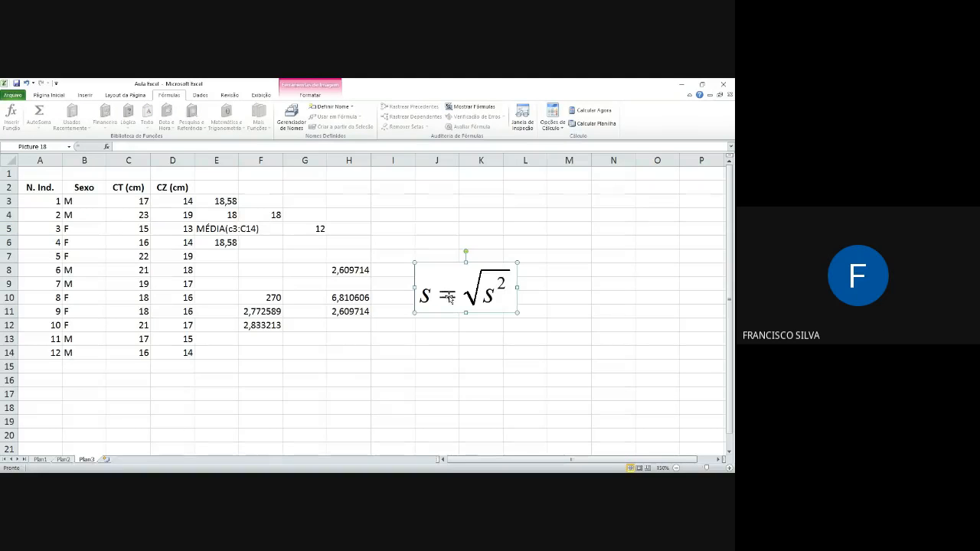
pyautogui.click(348, 328)
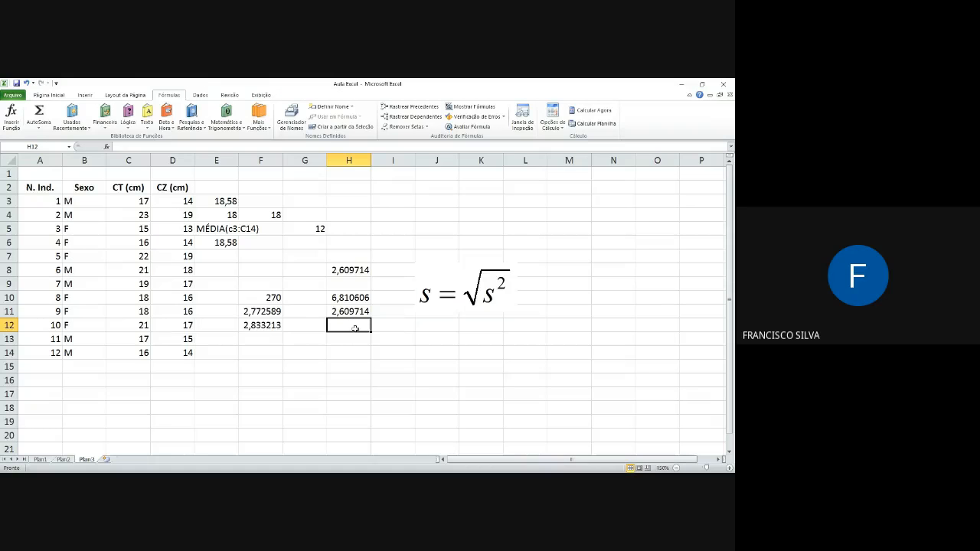
pyautogui.click(12, 116)
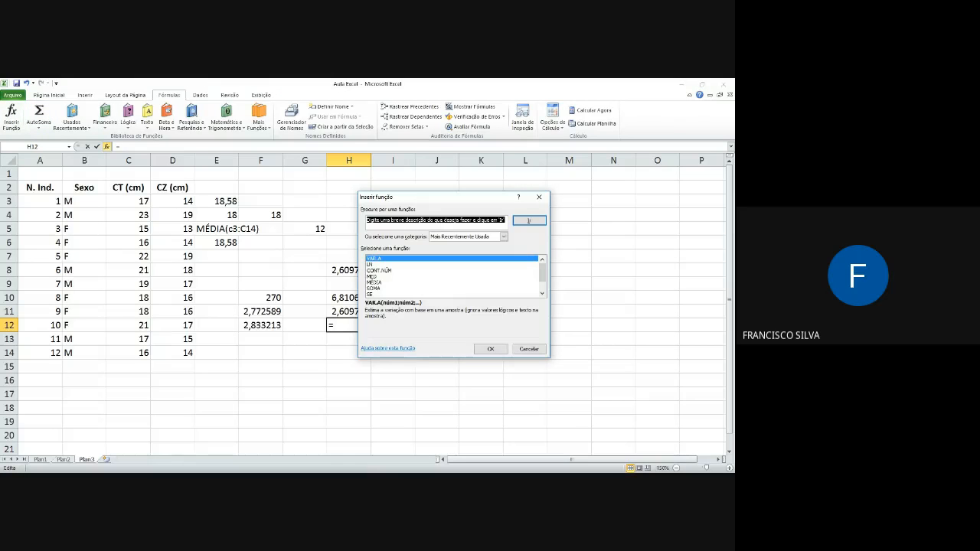
pyautogui.write('Rai')
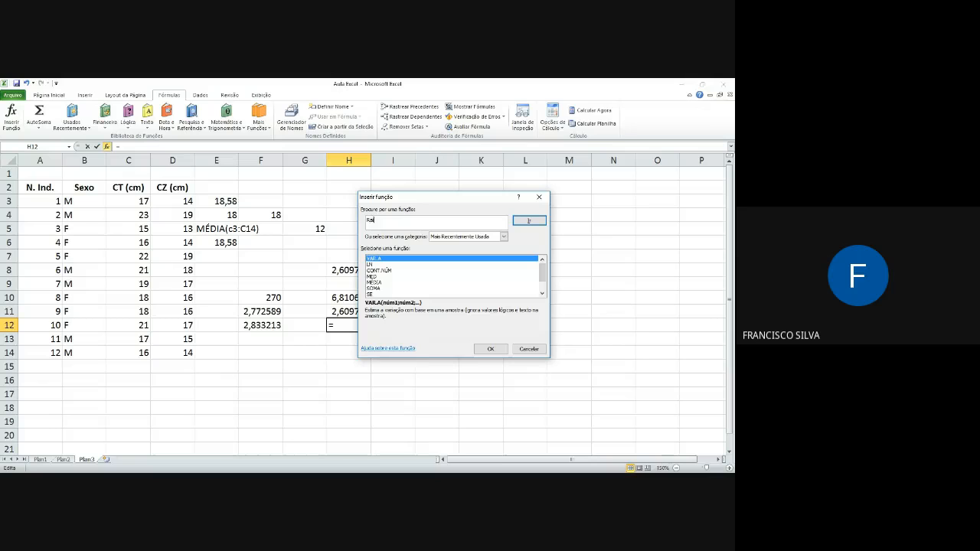
pyautogui.write('z quadrada')
pyautogui.press('Return')
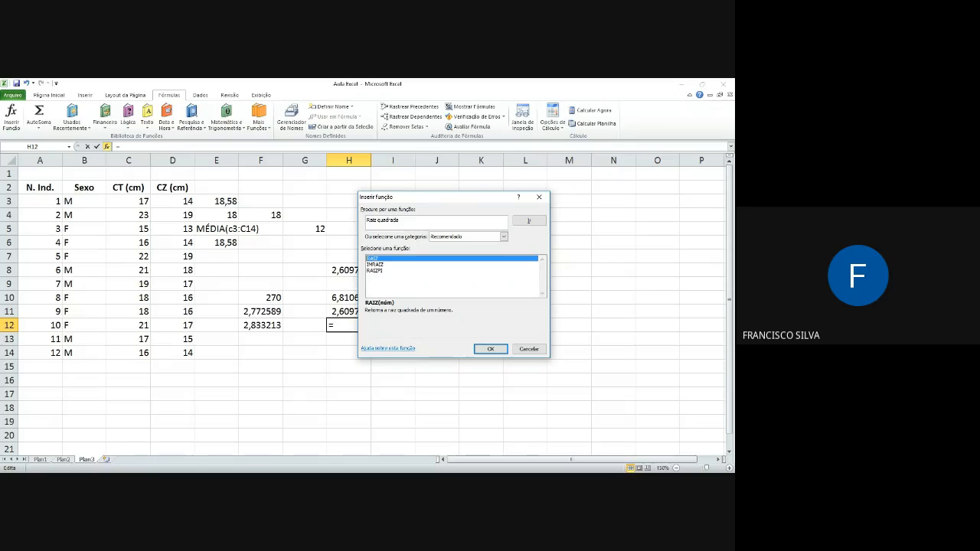
# Step: Replace the function search term with "Cosseno" and look up the matching functions
pyautogui.moveTo(401, 221); pyautogui.dragTo(366, 221)
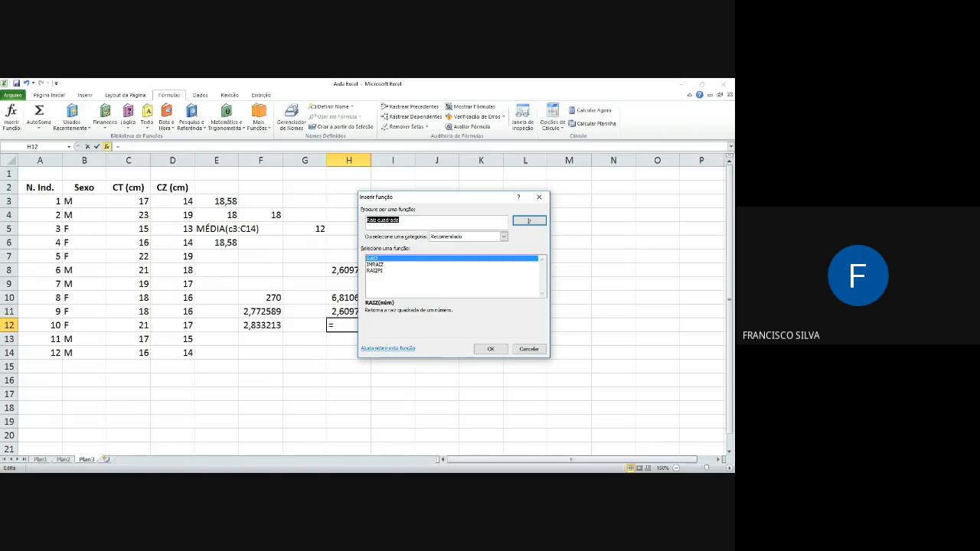
pyautogui.write('coss')
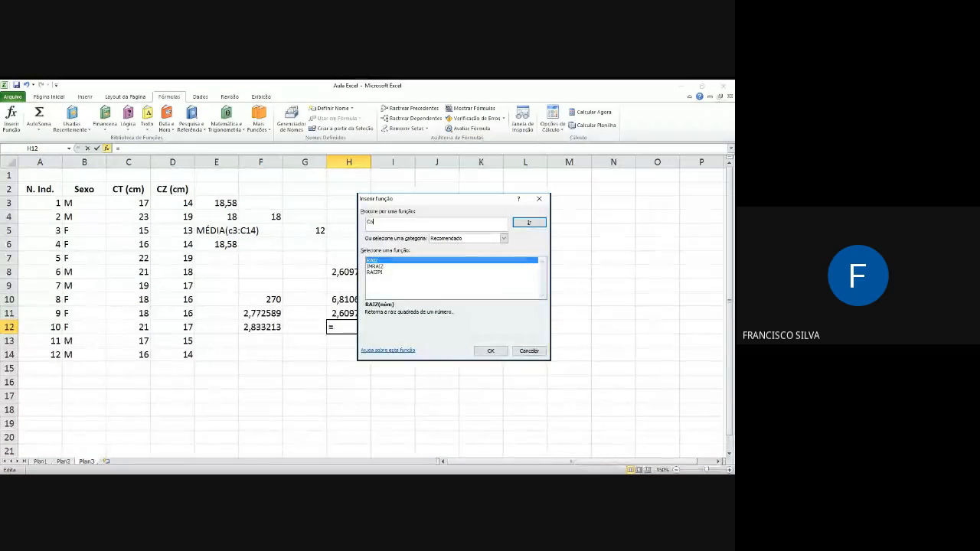
pyautogui.write('eno')
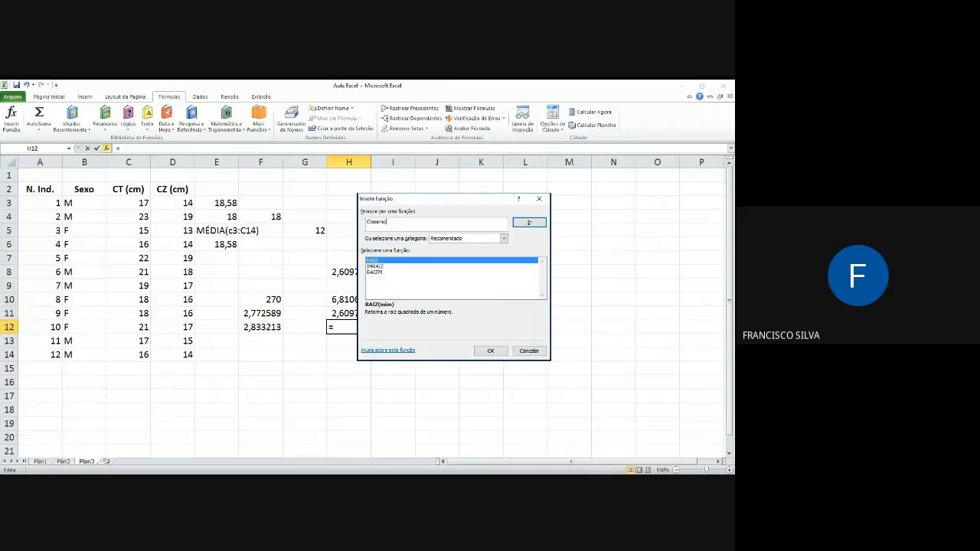
pyautogui.click(529, 224)
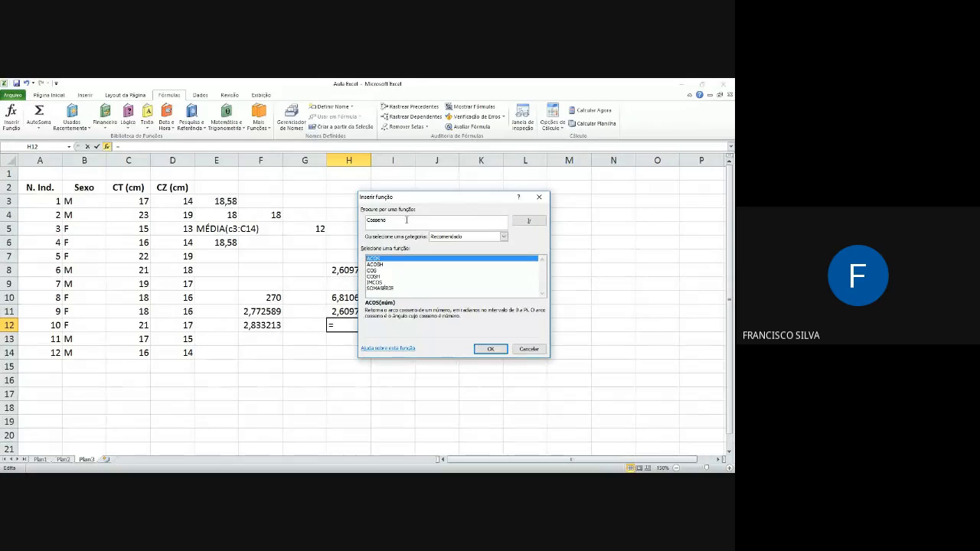
# Step: Search the function library for "Seno", then leave it without inserting a function and select H13
pyautogui.click(393, 222)
pyautogui.write('Seno')
pyautogui.click(526, 221)
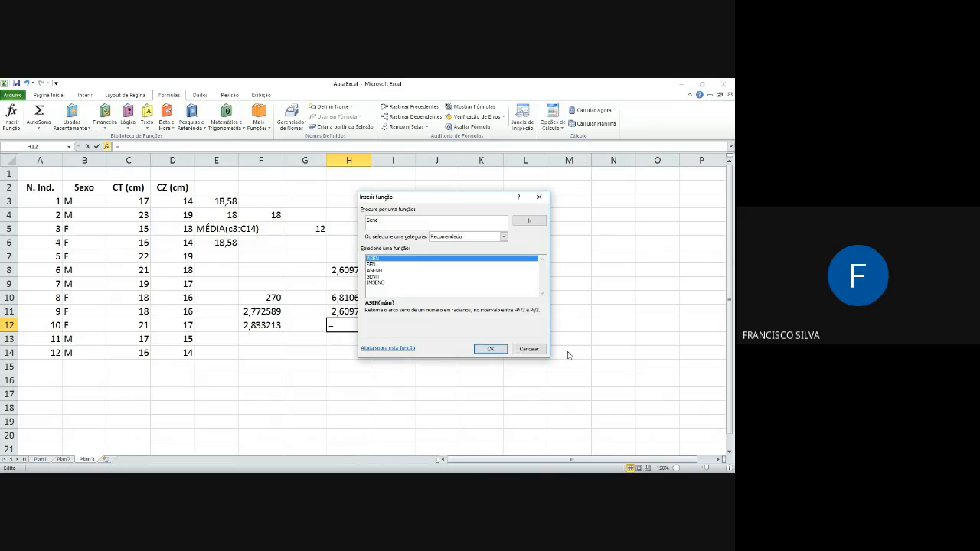
pyautogui.click(522, 350)
pyautogui.click(343, 344)
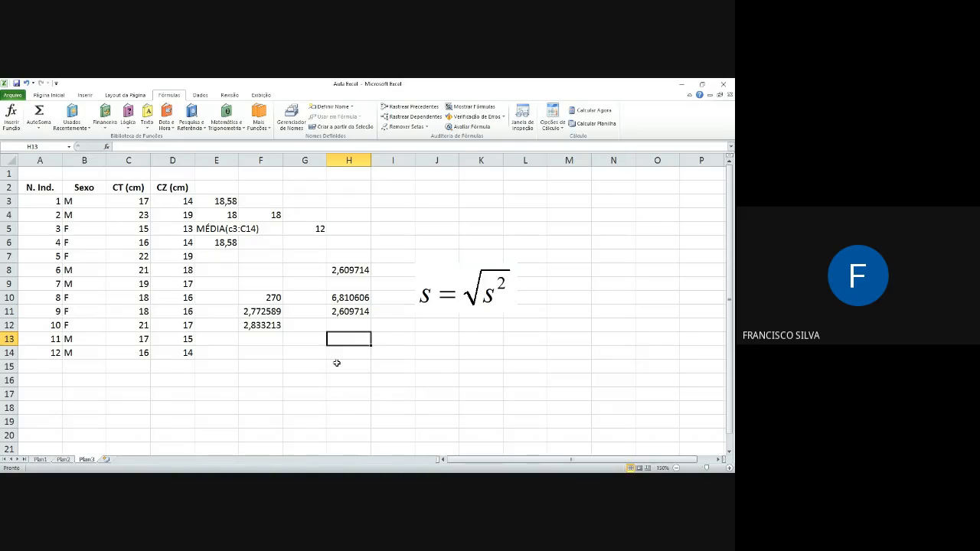
# Step: Dismiss the presentation notification and delete the standard deviation formula picture from the sheet
pyautogui.hotkey('alt', 'Tab')
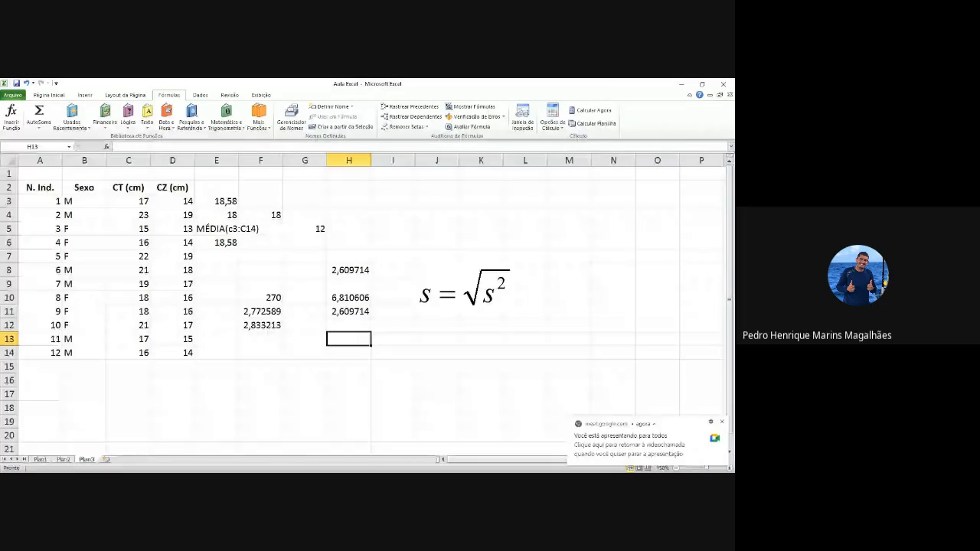
pyautogui.click(721, 422)
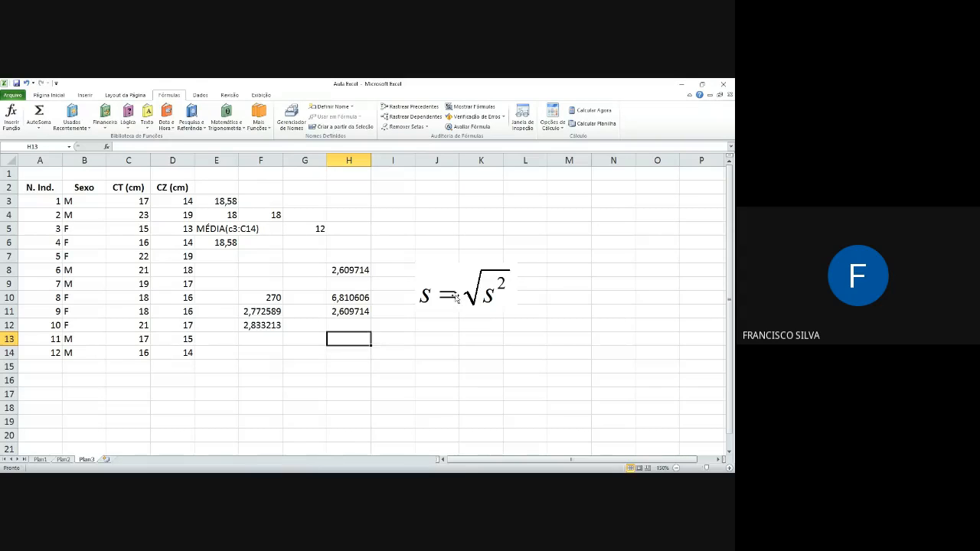
pyautogui.click(457, 298)
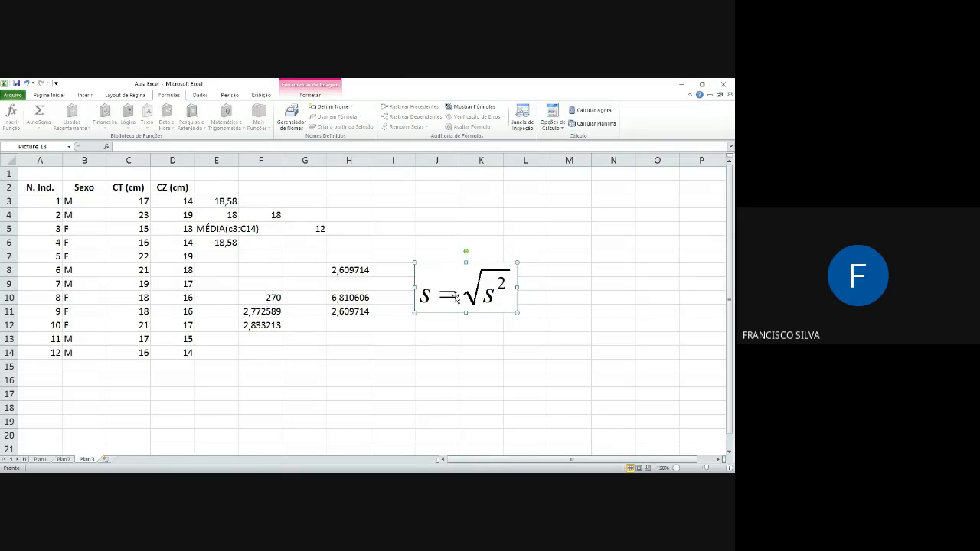
pyautogui.press('Delete')
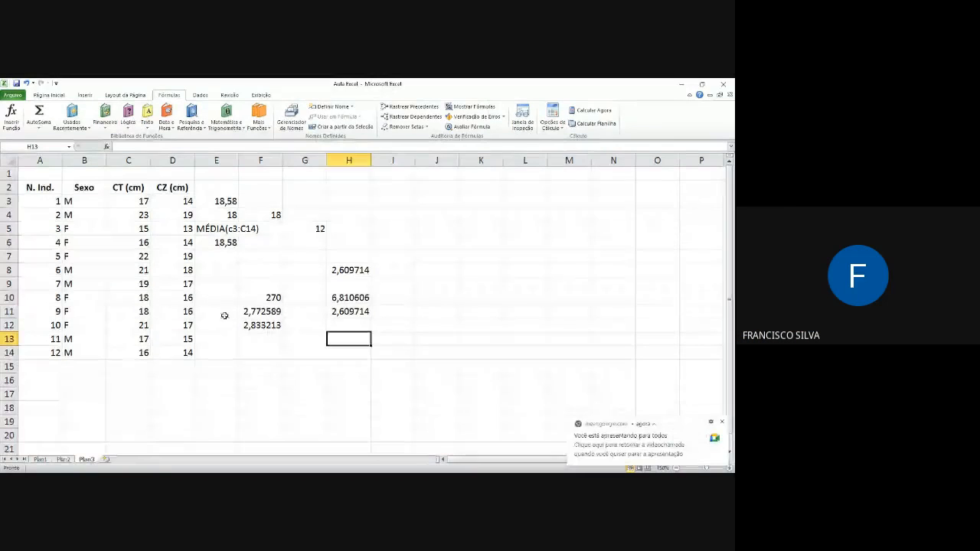
# Step: Clear the practice calculations in E3:I13, leaving only the measurements table
pyautogui.click(392, 343)
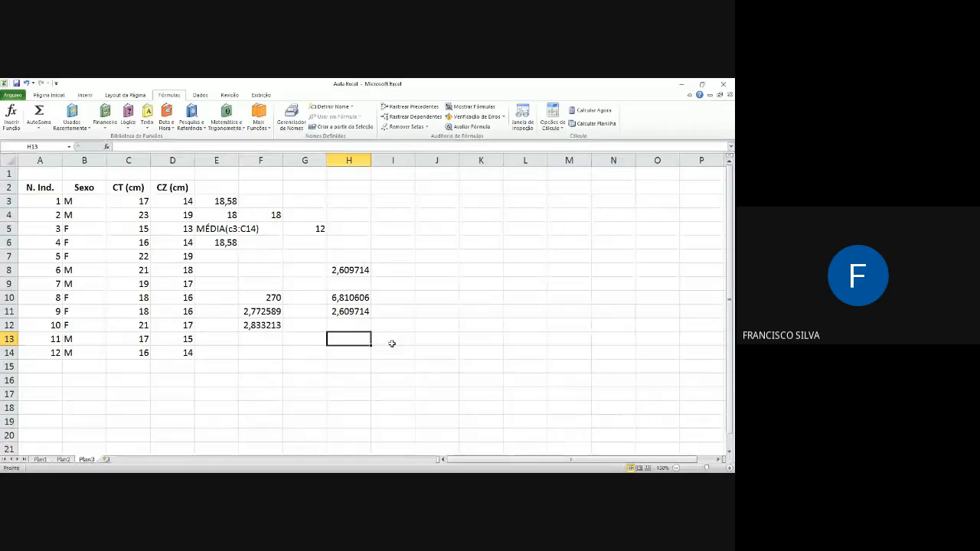
pyautogui.moveTo(219, 201); pyautogui.dragTo(376, 341)
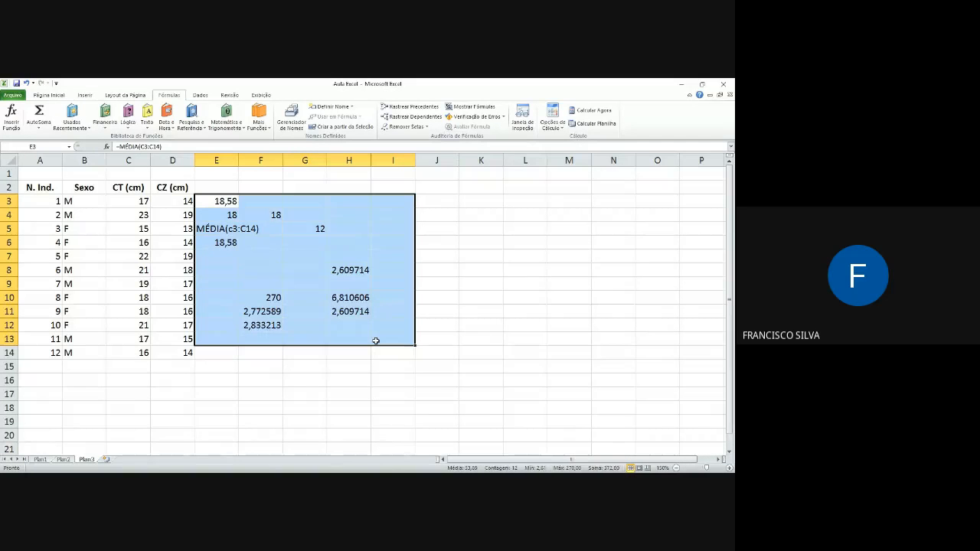
pyautogui.press('Delete')
pyautogui.click(231, 355)
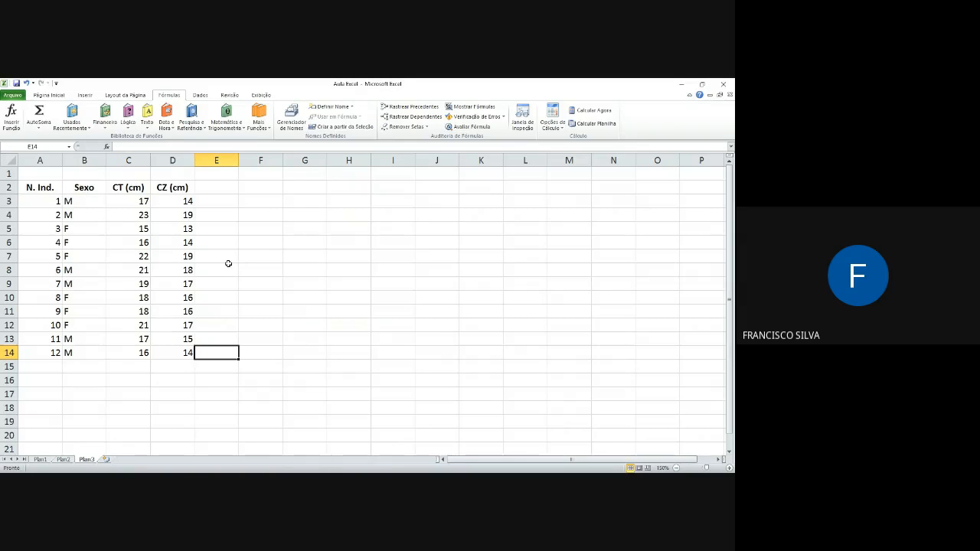
pyautogui.click(300, 201)
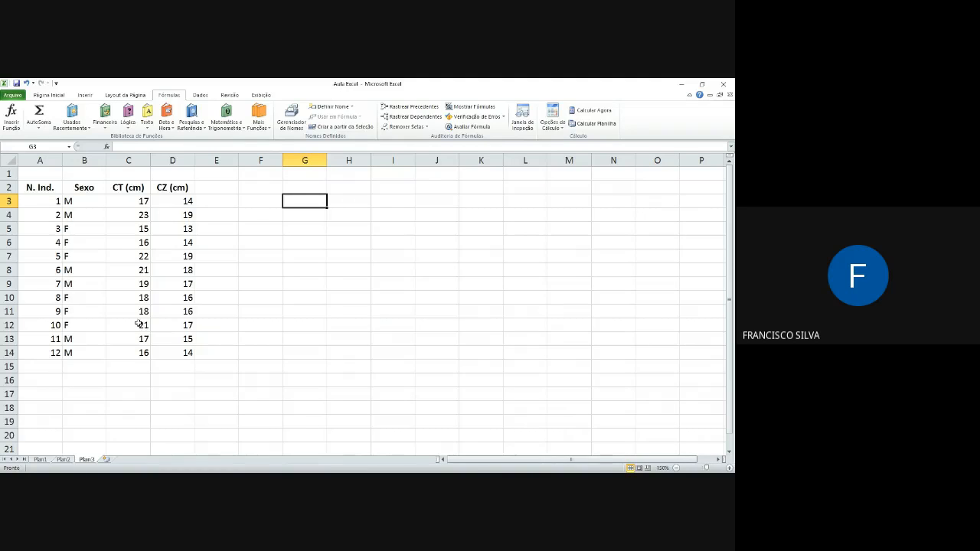
pyautogui.click(261, 200)
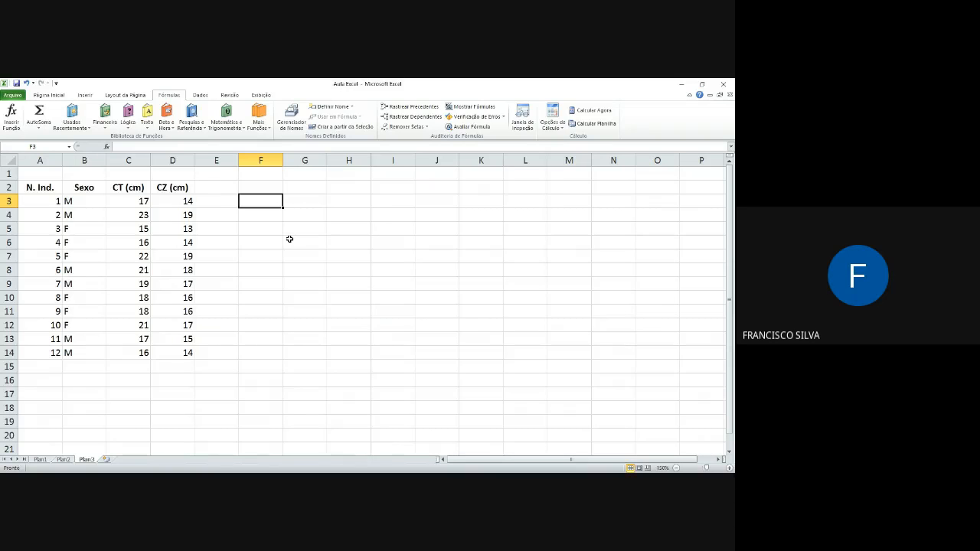
pyautogui.click(359, 479)
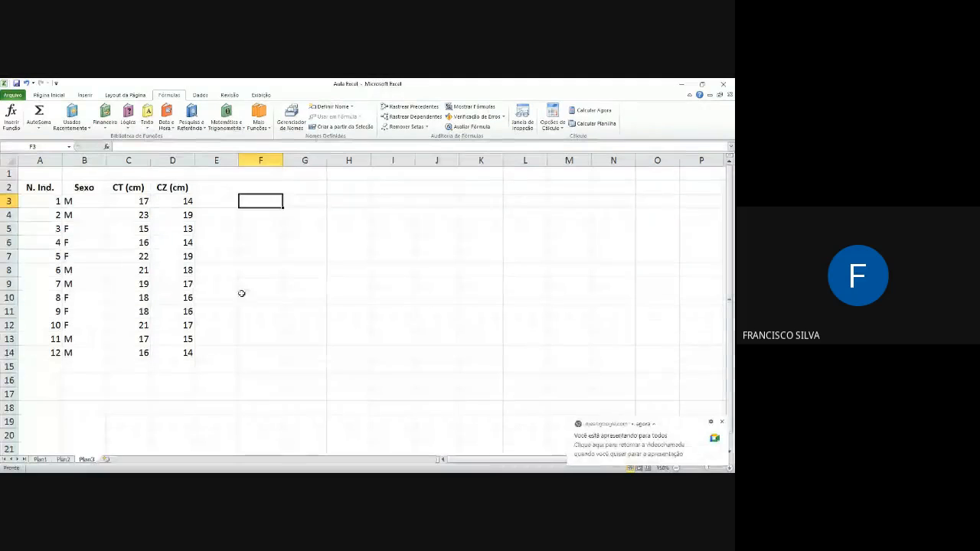
pyautogui.click(259, 232)
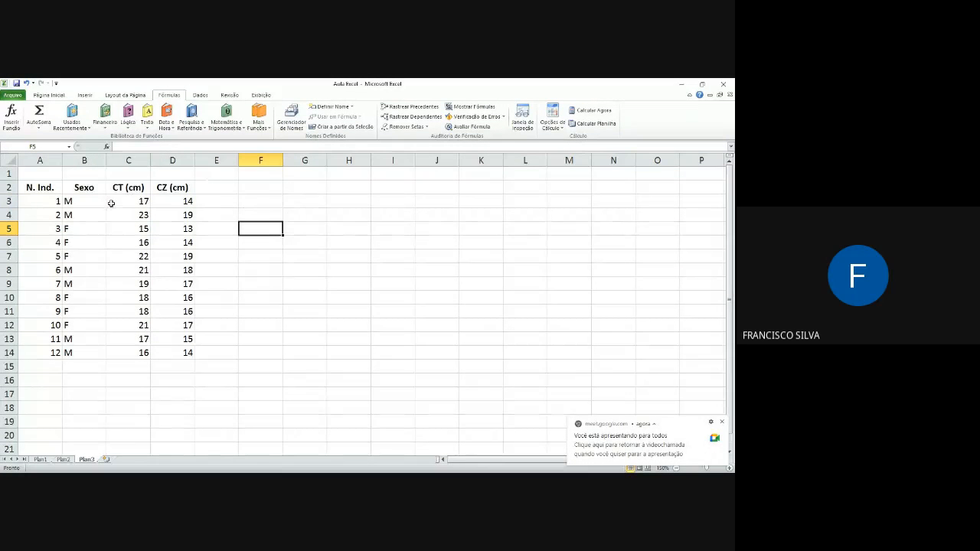
# Step: Insert a 2D clustered column chart from the CT (cm) values in C3:C14
pyautogui.moveTo(121, 204); pyautogui.dragTo(138, 350)
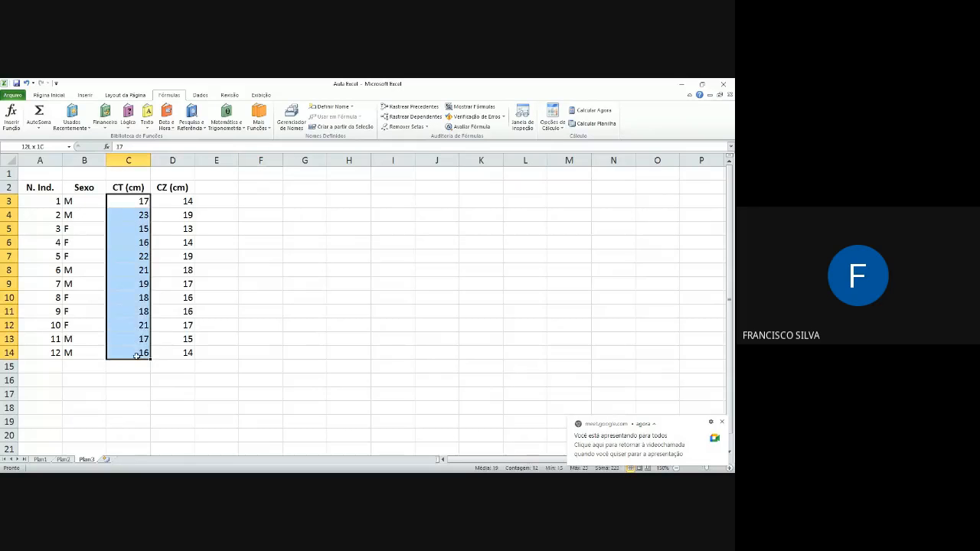
pyautogui.click(85, 95)
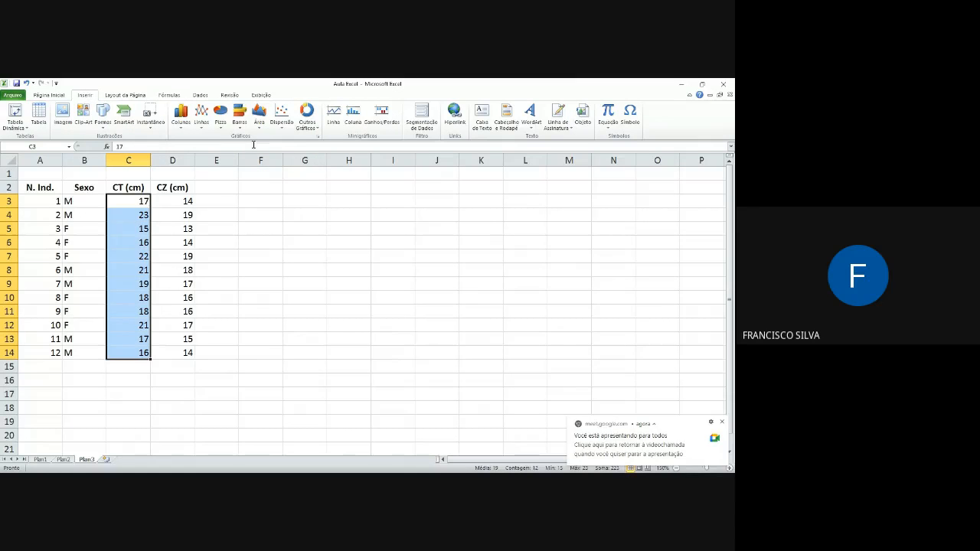
pyautogui.click(181, 114)
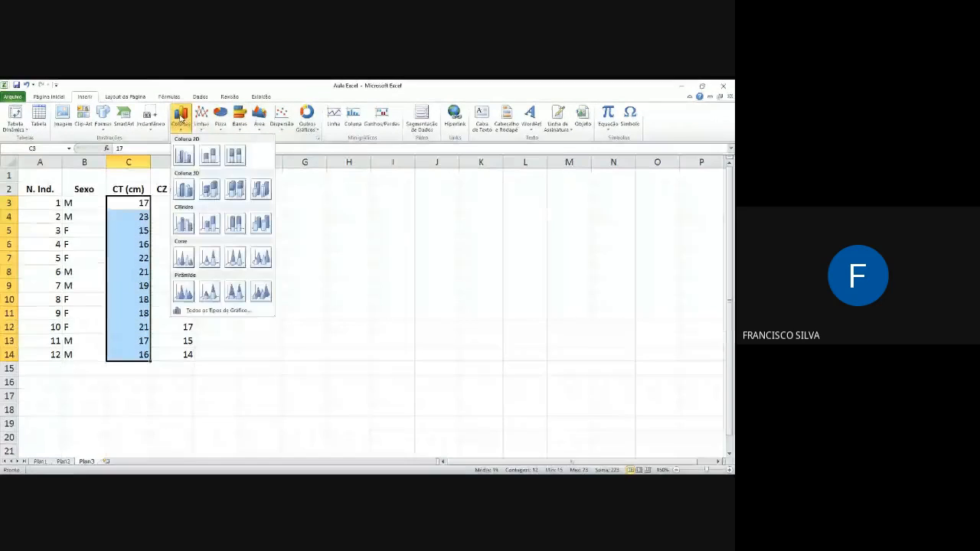
pyautogui.click(187, 151)
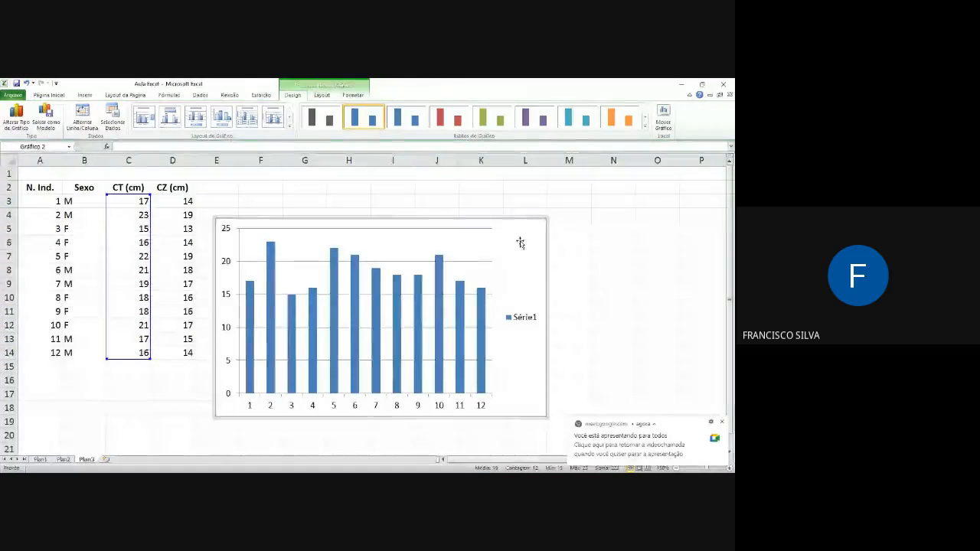
# Step: Delete the column chart of the CT values, leaving only the measurements table on the sheet
pyautogui.moveTo(528, 215); pyautogui.dragTo(602, 182)
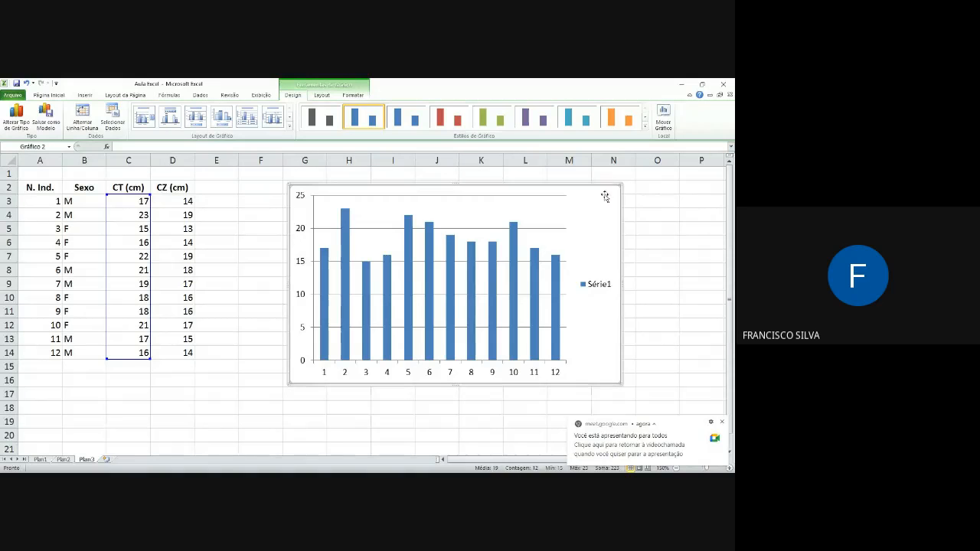
pyautogui.press('Delete')
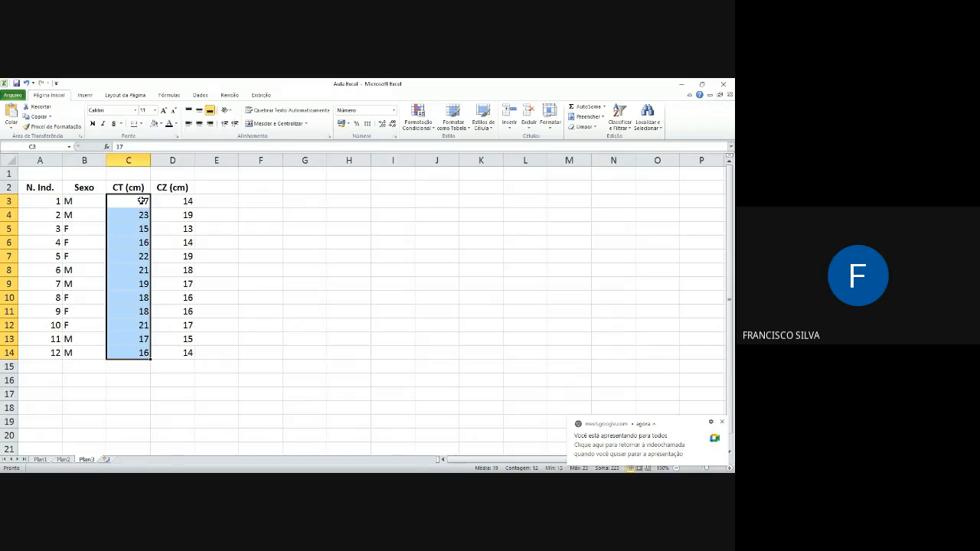
pyautogui.hotkey('ctrl', 'c')
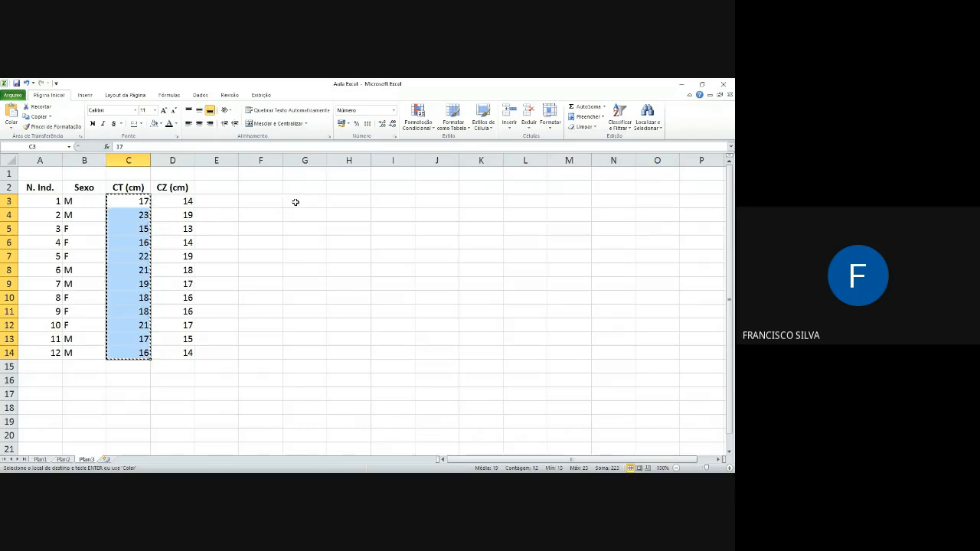
pyautogui.click(296, 202)
pyautogui.click(279, 191)
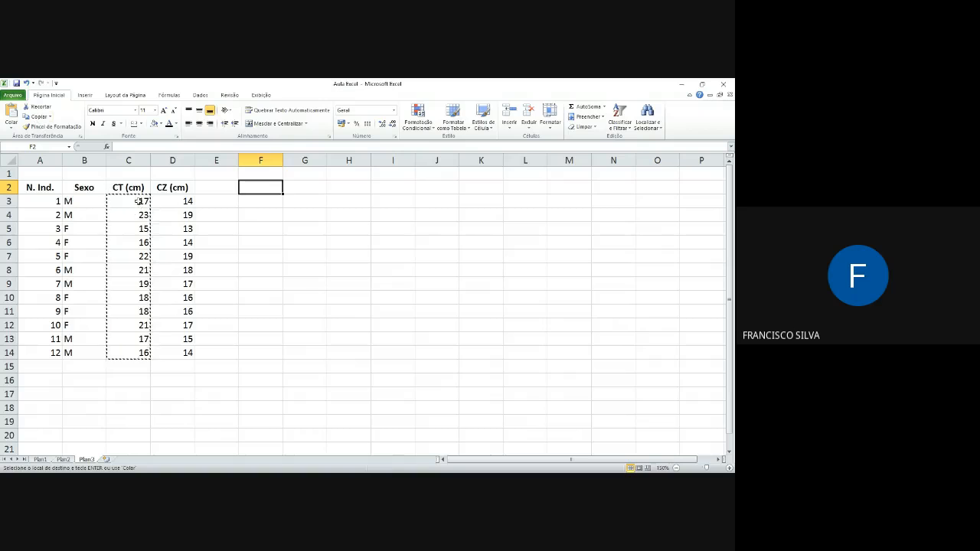
pyautogui.click(26, 83)
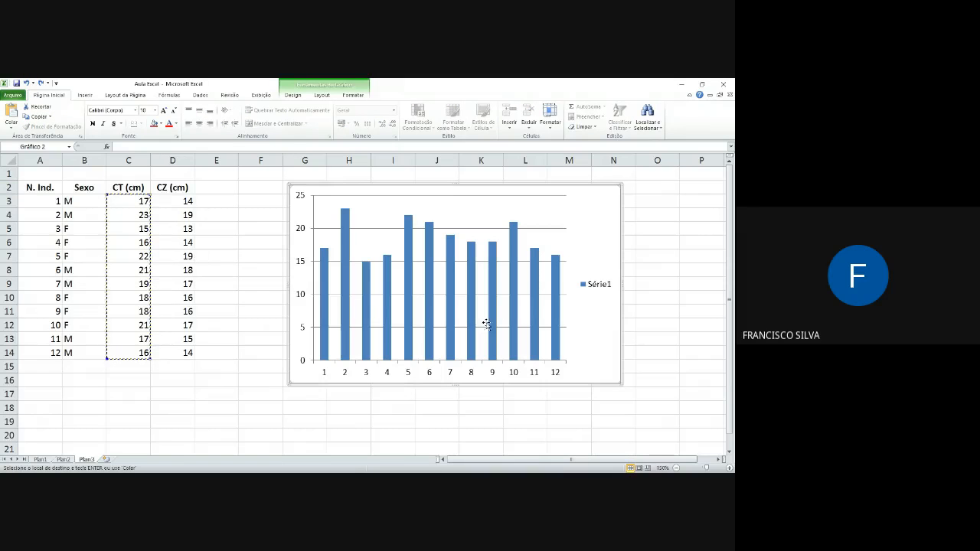
pyautogui.press('Delete')
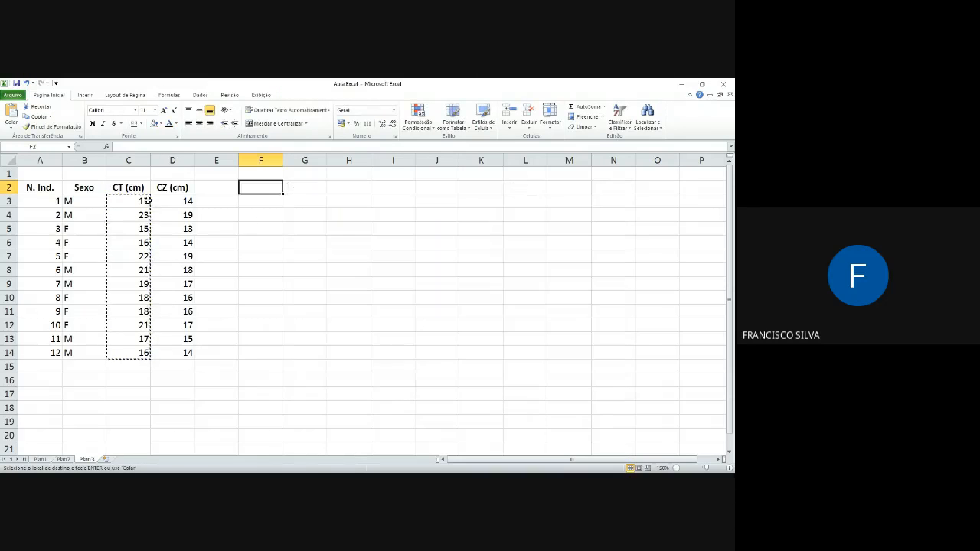
# Step: Copy the CT (cm) column with its header from C2:C14 and paste it starting at G2
pyautogui.click(135, 188)
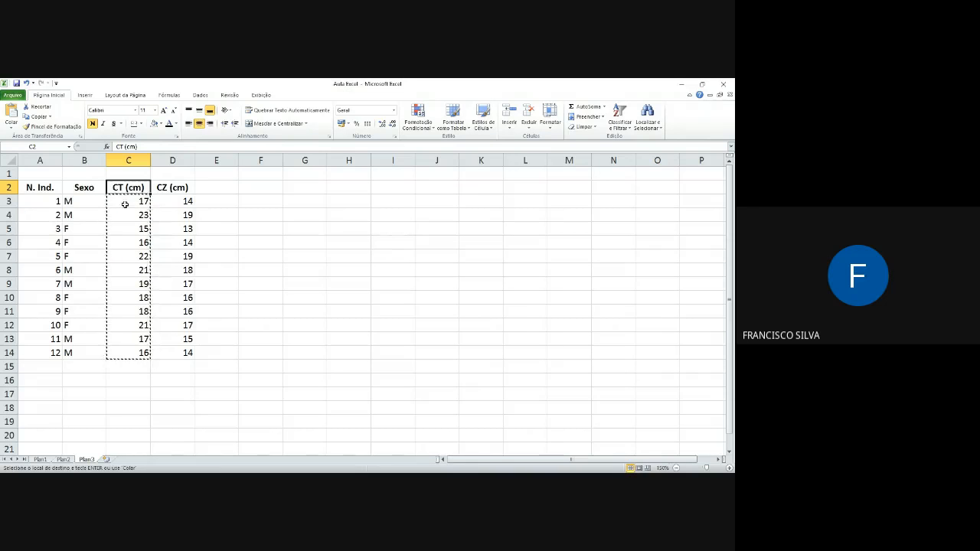
pyautogui.moveTo(124, 204); pyautogui.dragTo(130, 353)
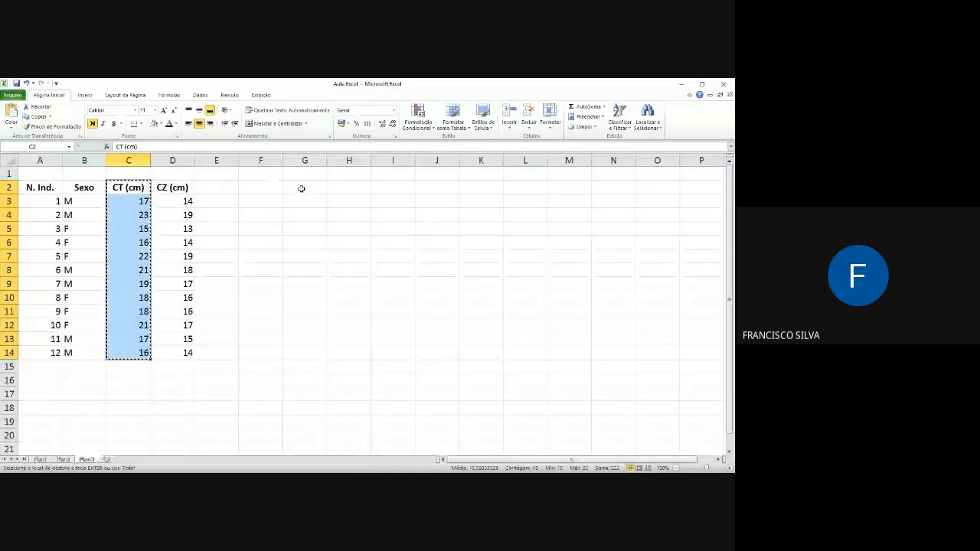
pyautogui.moveTo(302, 188); pyautogui.dragTo(305, 343)
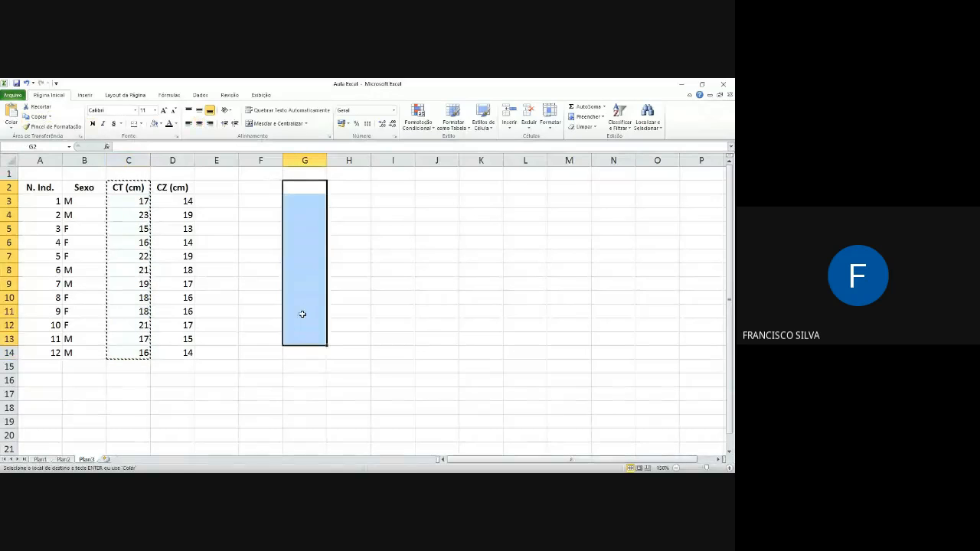
pyautogui.click(299, 184)
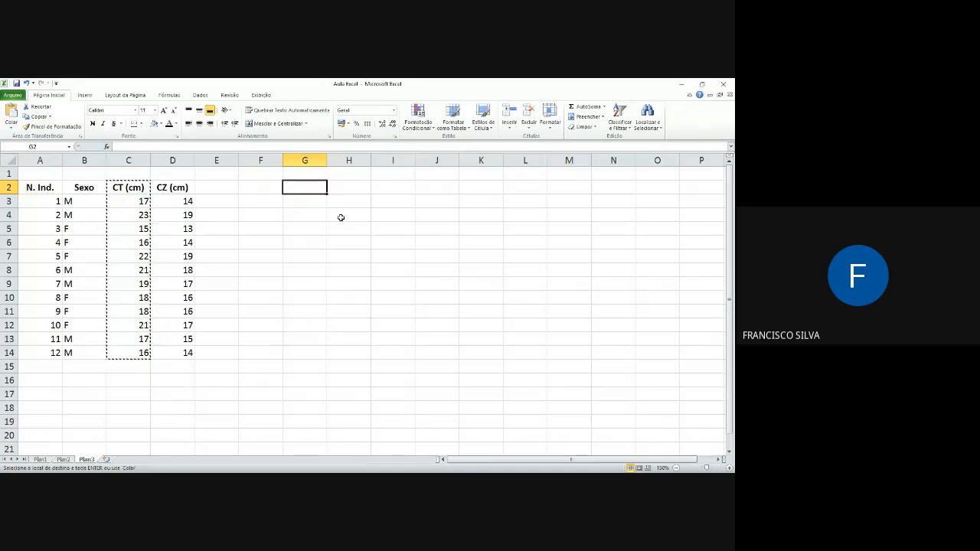
pyautogui.click(13, 114)
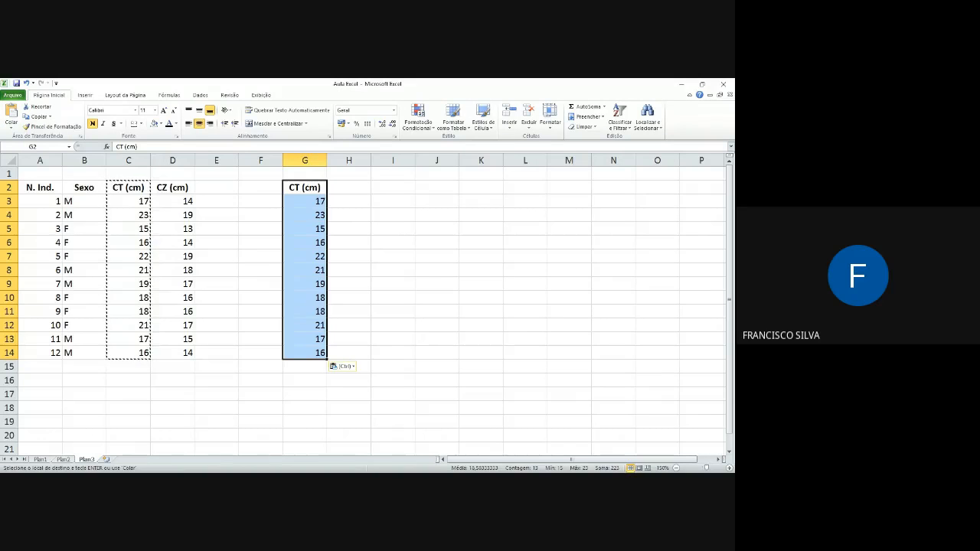
# Step: Enter the formula =G3+G4 in H3 to add the first two values of the copied CT column
pyautogui.click(312, 201)
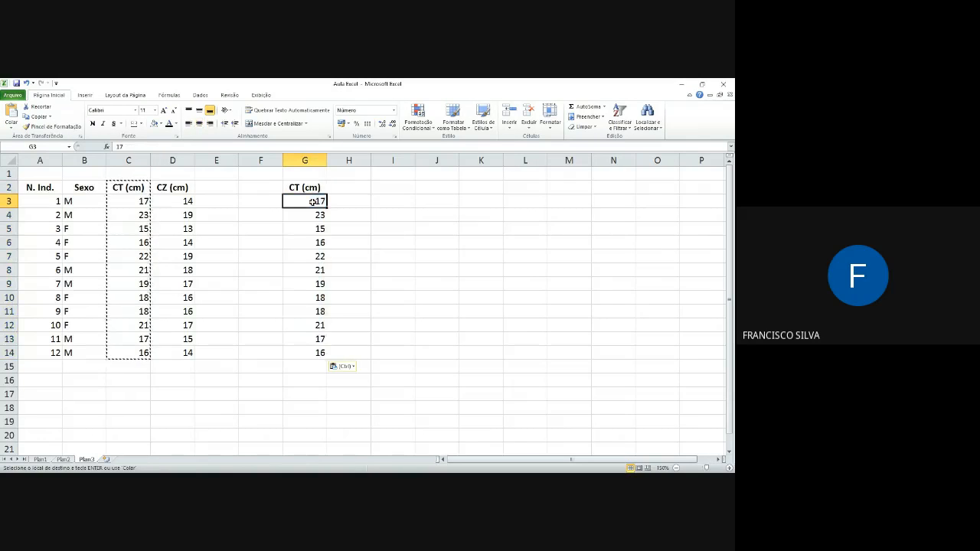
pyautogui.click(353, 200)
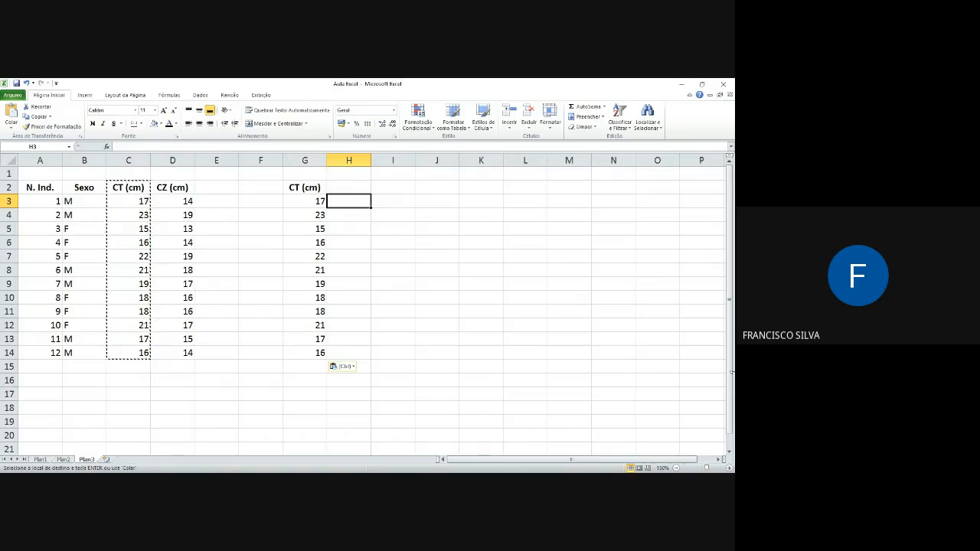
pyautogui.write('=')
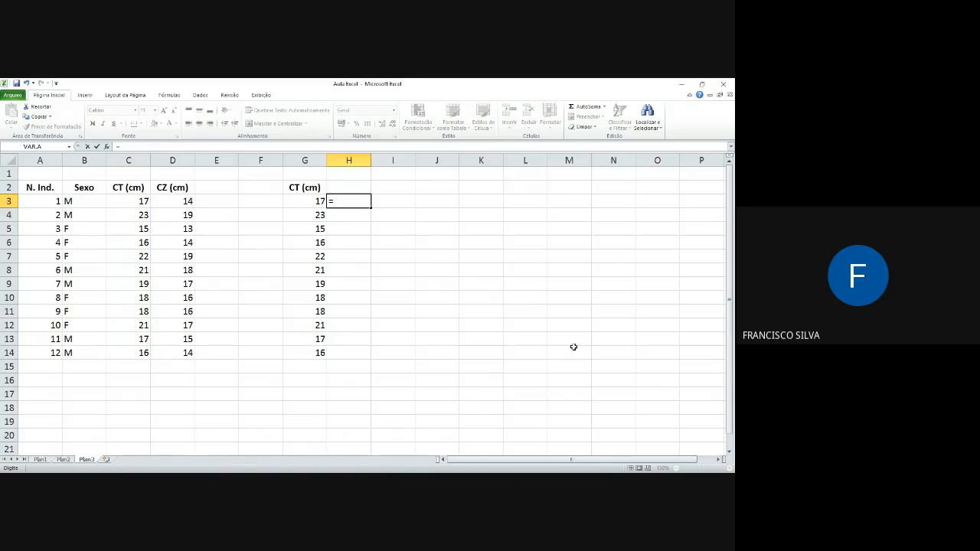
pyautogui.click(307, 202)
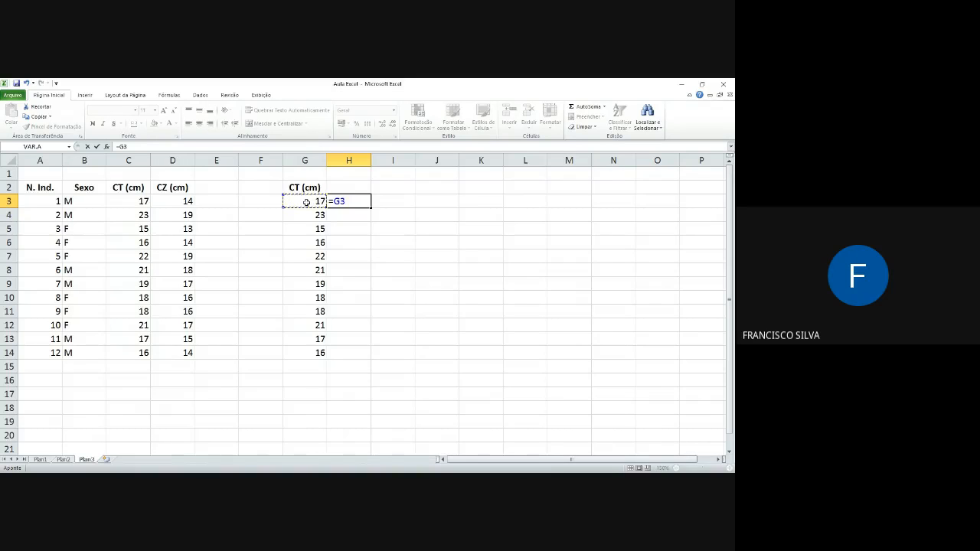
pyautogui.write('+')
pyautogui.click(306, 216)
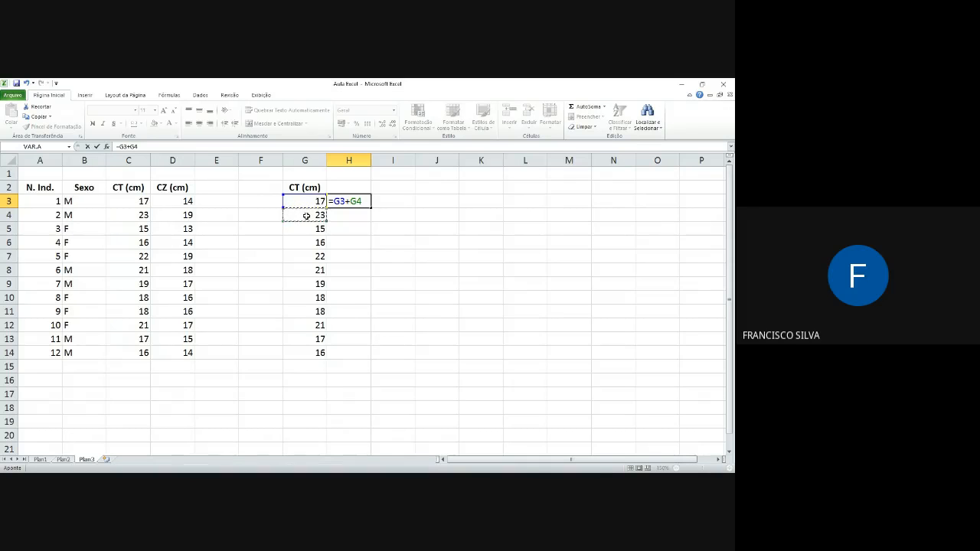
pyautogui.press('Return')
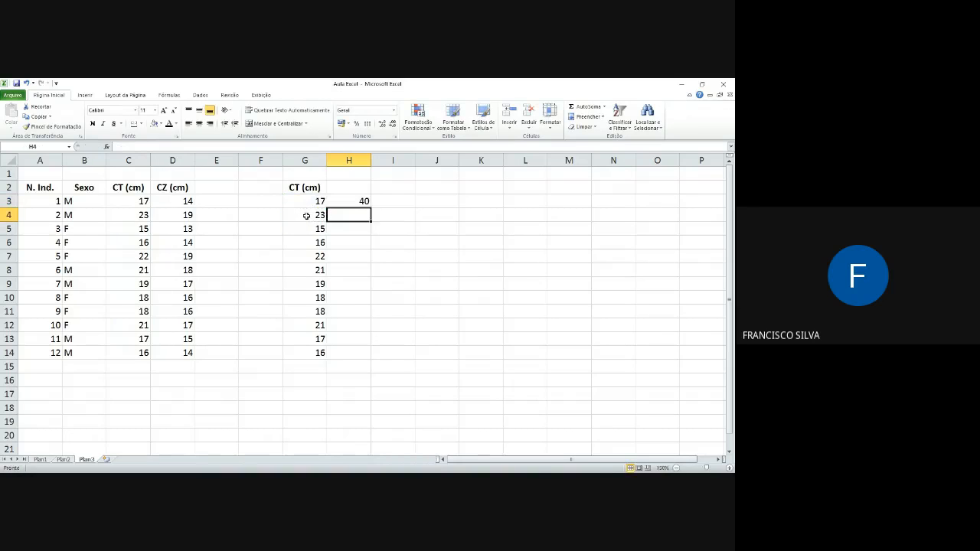
# Step: Copy the relative-reference sum formula from H3 and paste it into E3
pyautogui.click(354, 204)
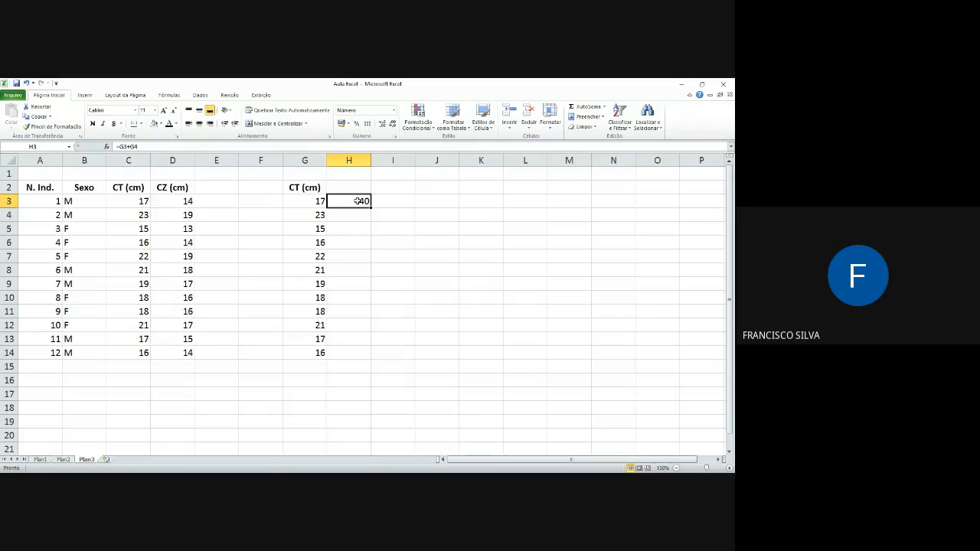
pyautogui.click(35, 117)
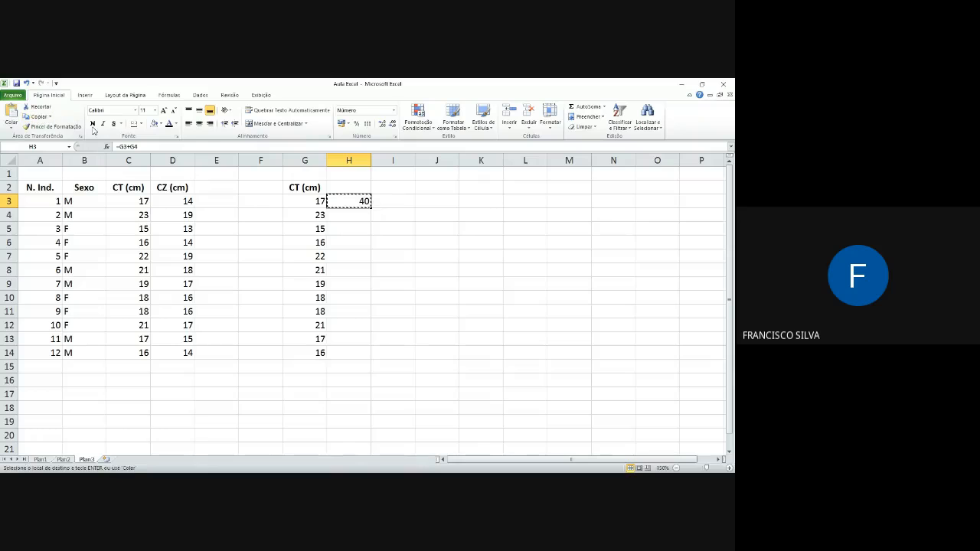
pyautogui.click(214, 200)
pyautogui.click(13, 113)
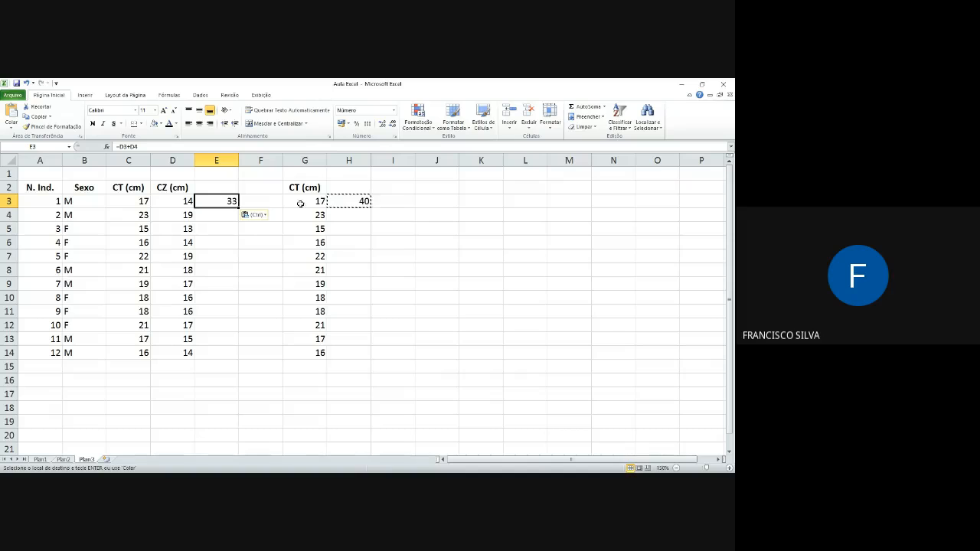
# Step: Compare the formulas in H3 and E3, examining which cells each one references
pyautogui.click(360, 201)
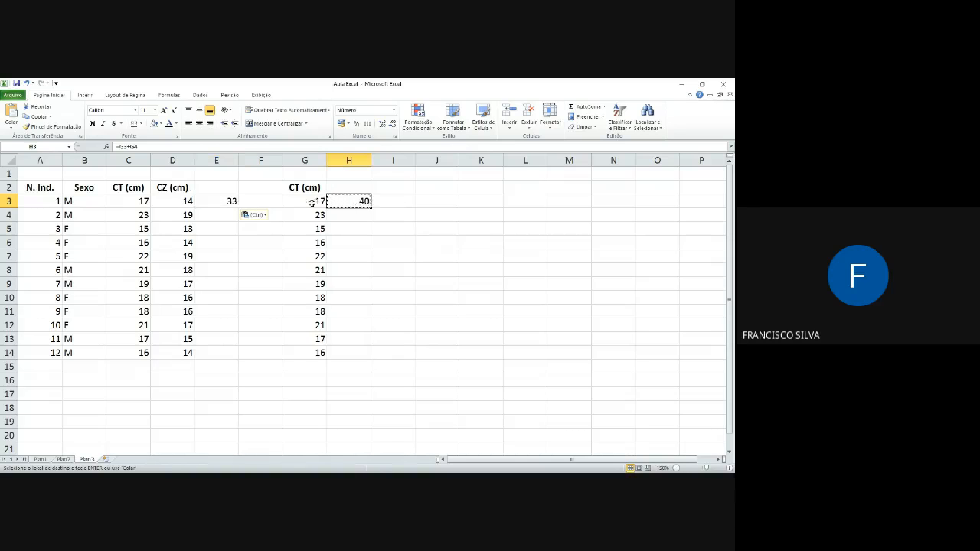
pyautogui.click(222, 200)
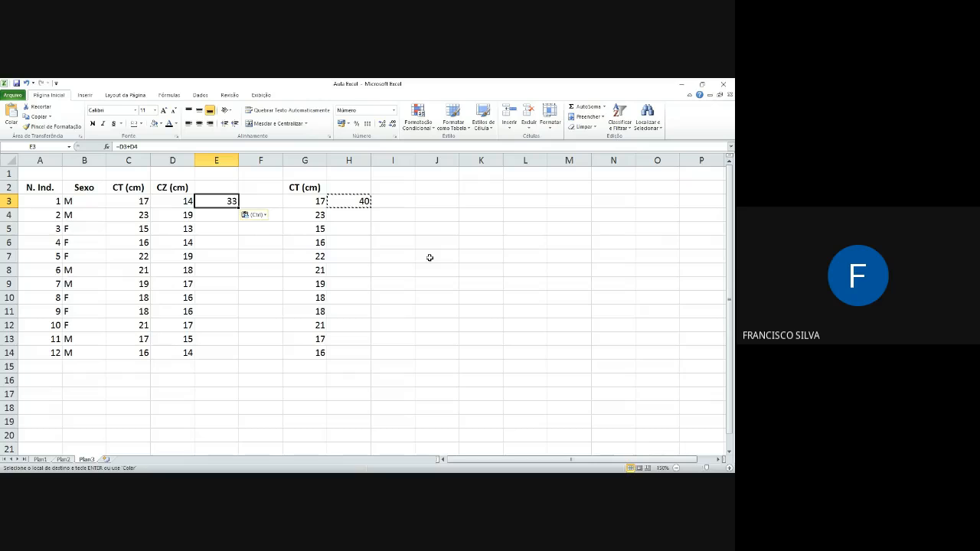
pyautogui.click(363, 202)
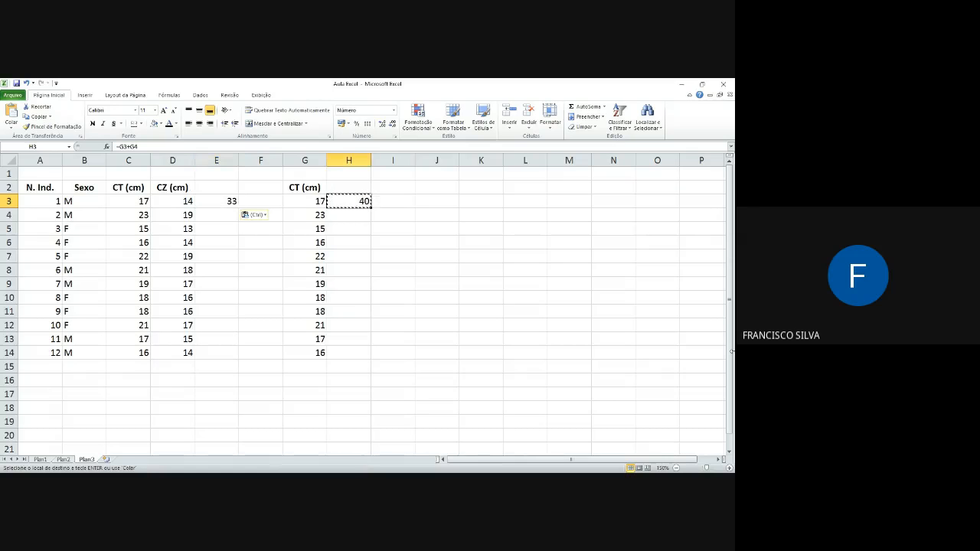
pyautogui.press('F2')
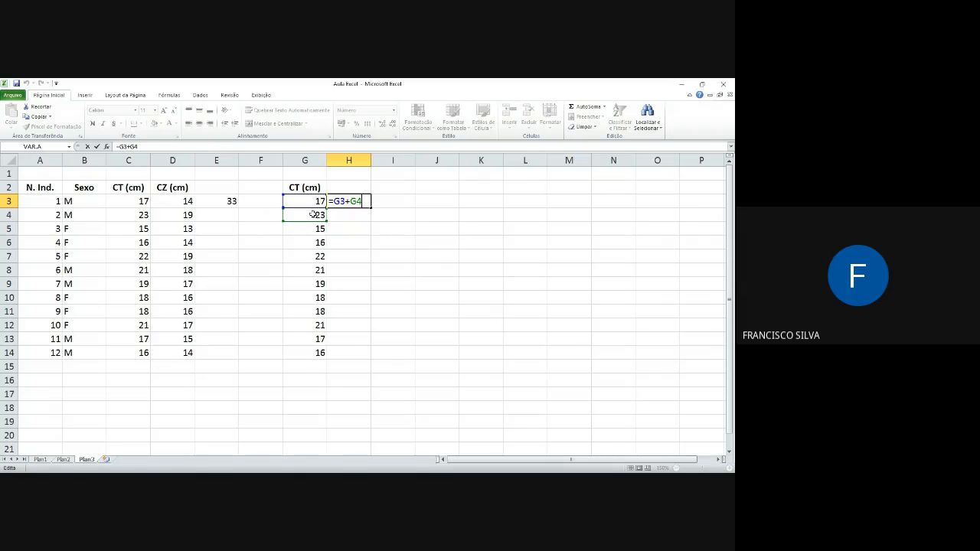
pyautogui.press('Return')
pyautogui.click(357, 201)
pyautogui.click(221, 201)
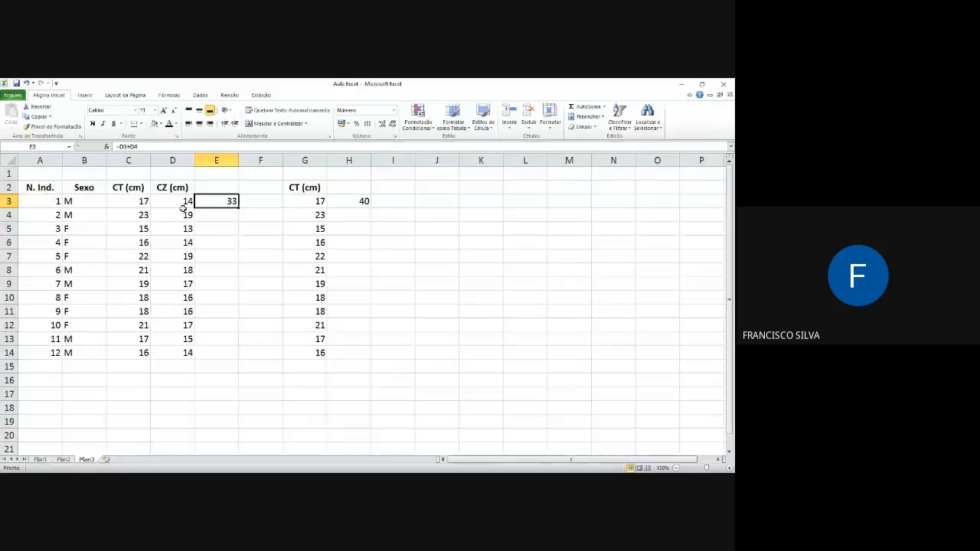
pyautogui.press('F2')
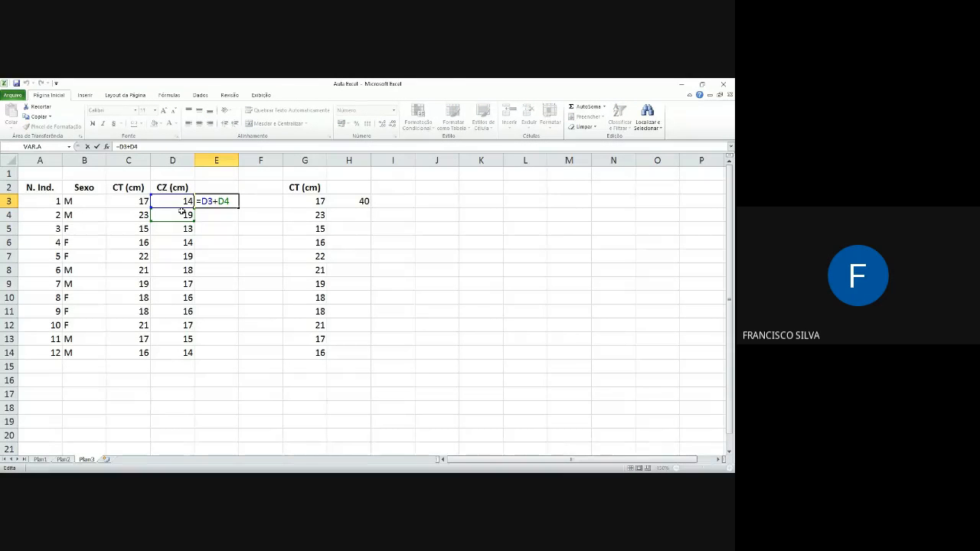
pyautogui.click(360, 201)
pyautogui.click(222, 199)
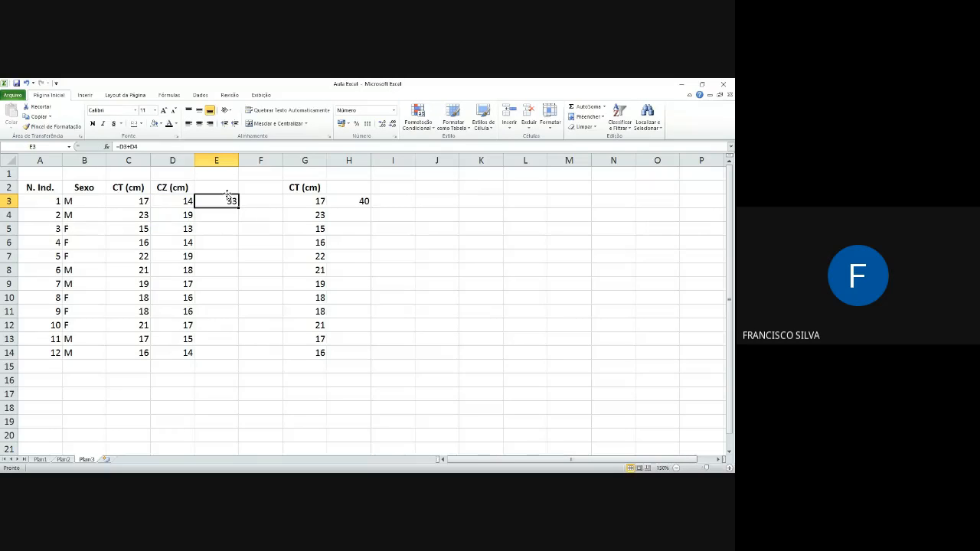
pyautogui.doubleClick(228, 196)
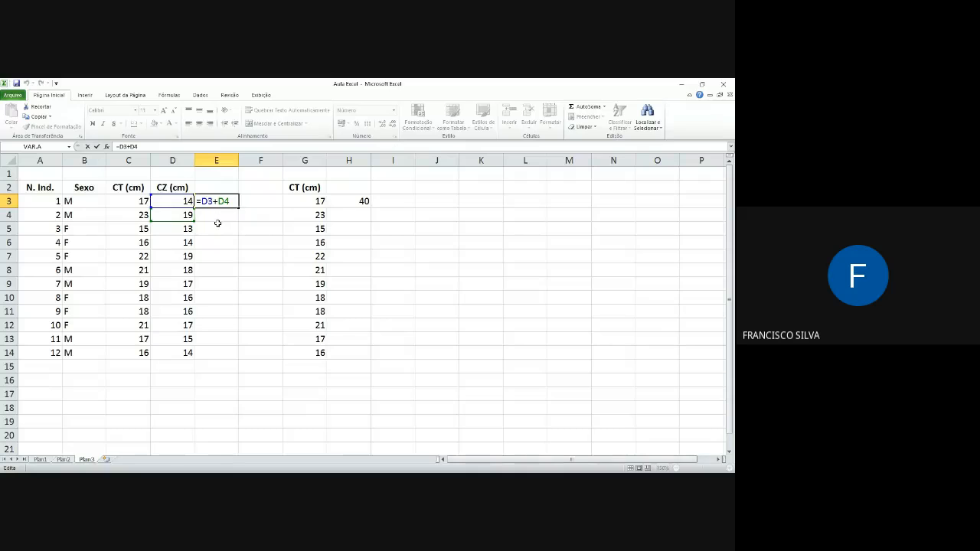
pyautogui.press('Return')
# Step: Make both references in the H3 formula absolute so it reads =$G$3+$G$4
pyautogui.click(363, 202)
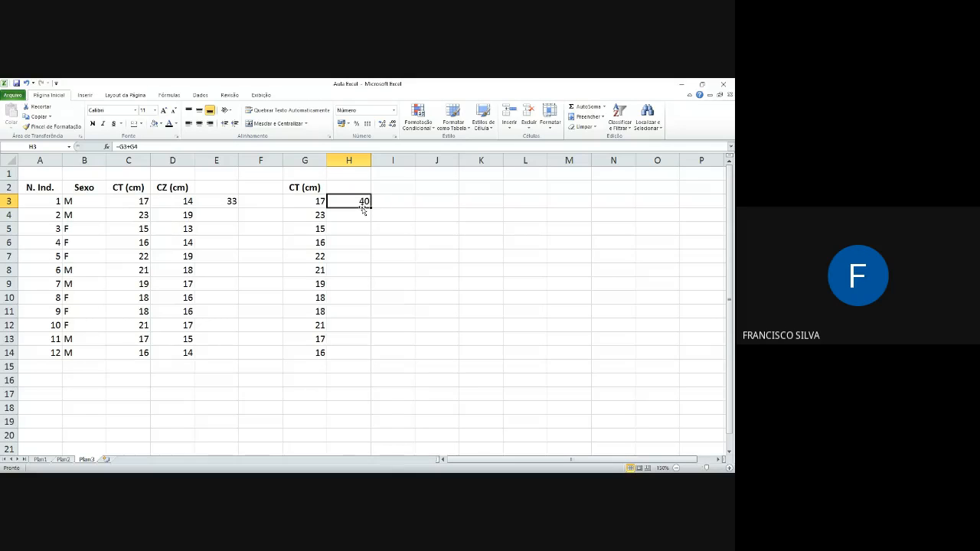
pyautogui.press('F2')
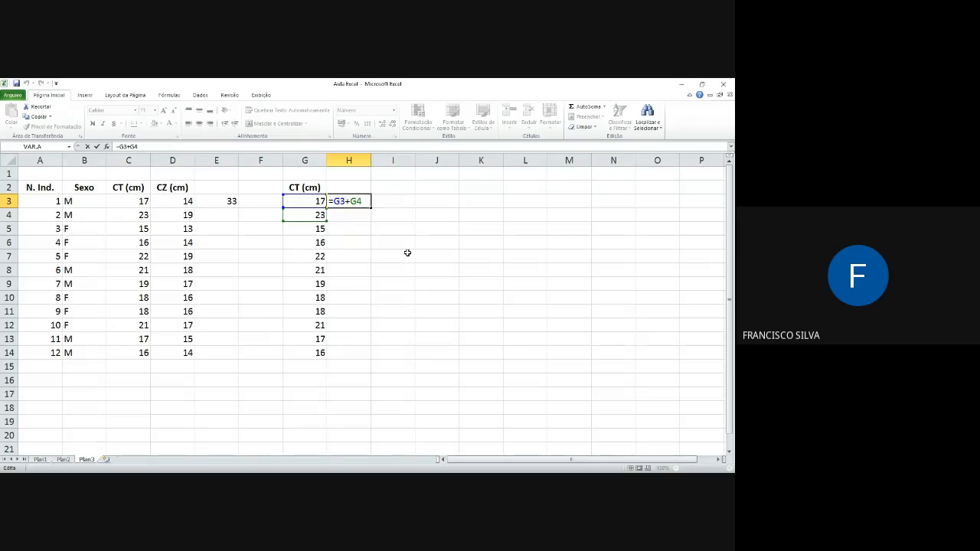
pyautogui.click(341, 201)
pyautogui.press('F4')
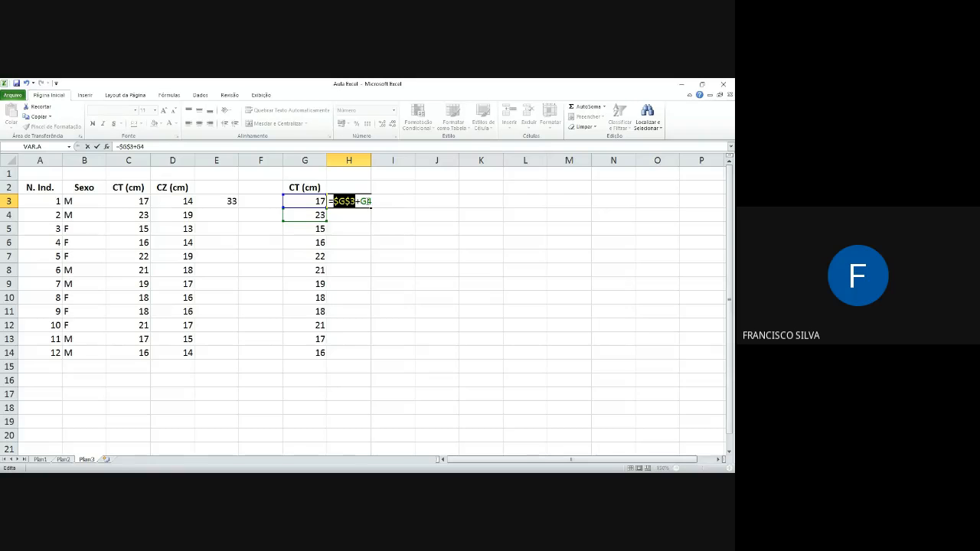
pyautogui.click(370, 201)
pyautogui.press('F4')
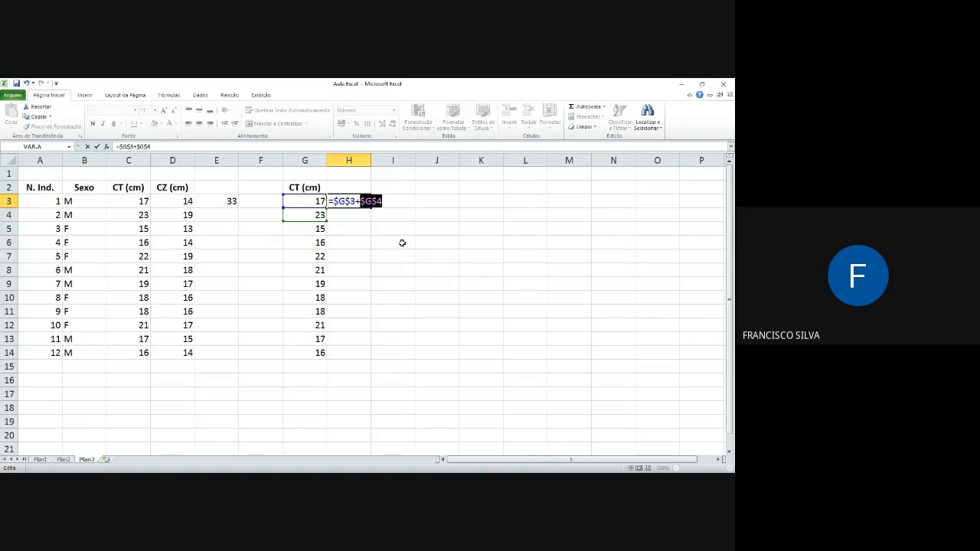
pyautogui.press('Return')
# Step: Copy the absolute-reference formula from H3 into E3 and open the pasted formula to inspect its references
pyautogui.click(360, 199)
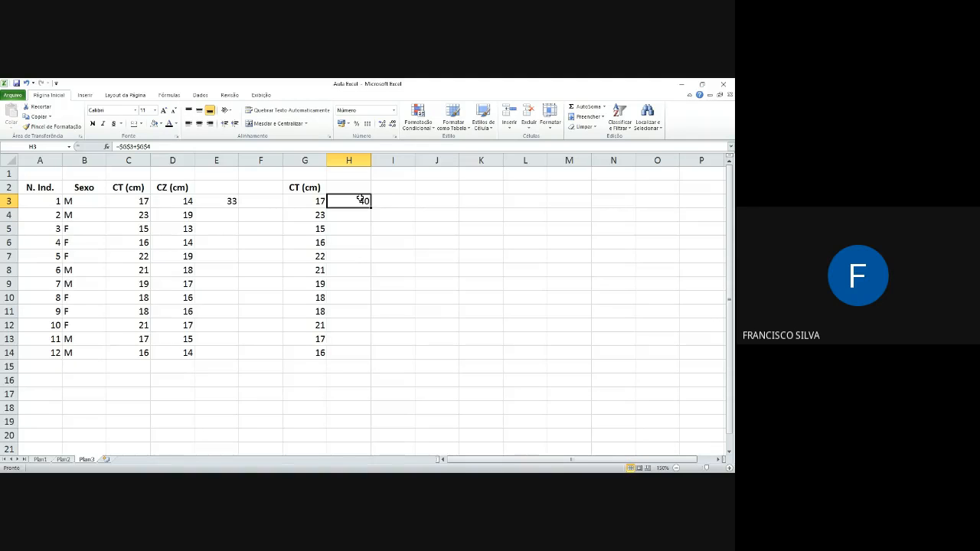
pyautogui.hotkey('ctrl', 'c')
pyautogui.click(223, 201)
pyautogui.hotkey('ctrl', 'v')
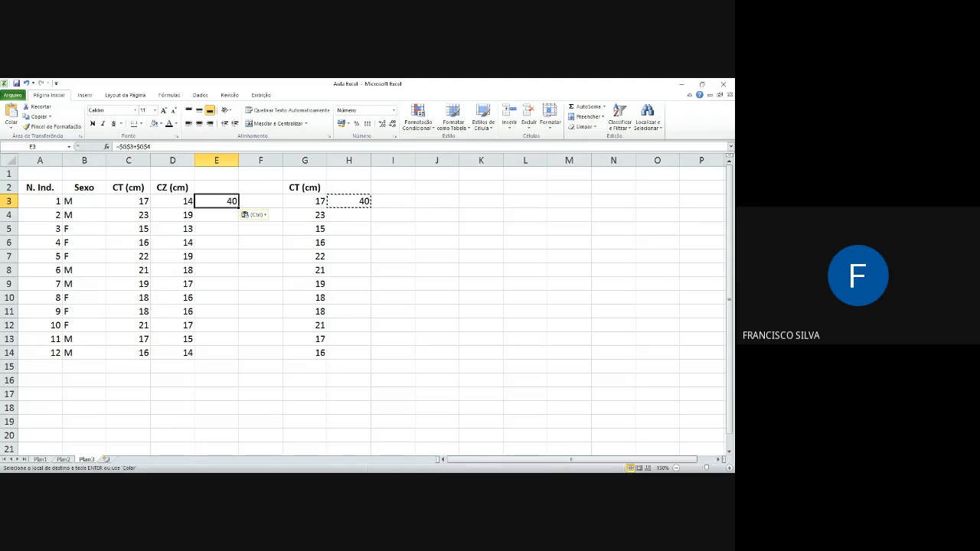
pyautogui.doubleClick(231, 201)
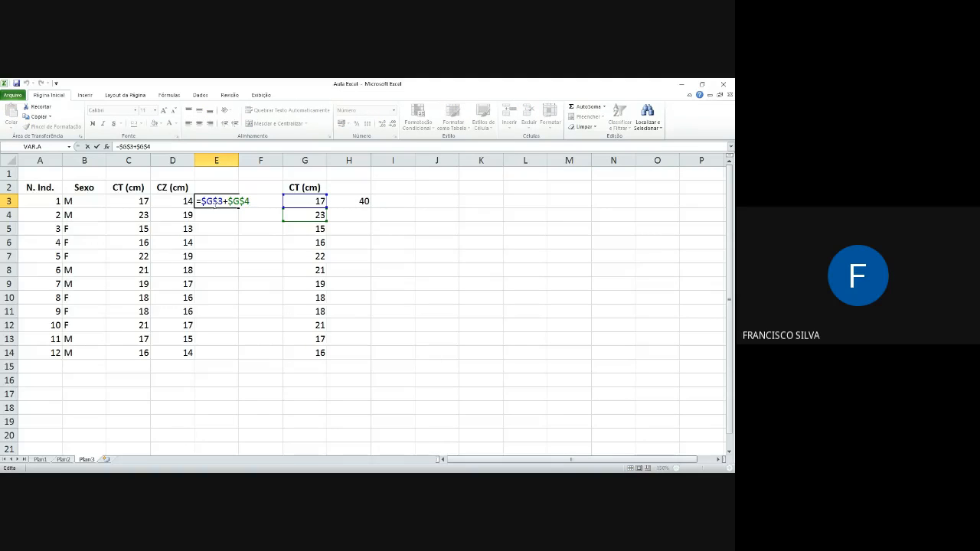
# Step: Edit the H3 formula so only its row references stay absolute, as =G$3+G$4
pyautogui.click(344, 203)
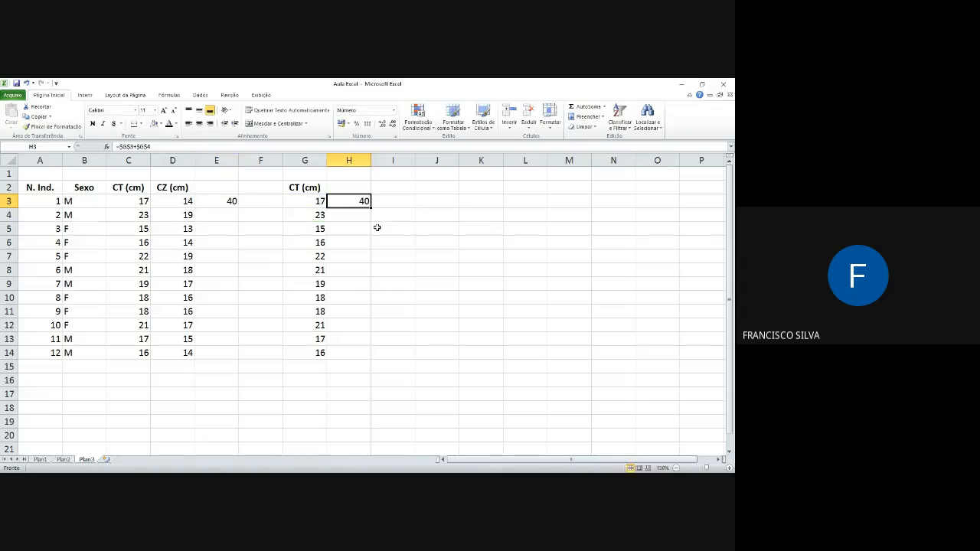
pyautogui.press('F2')
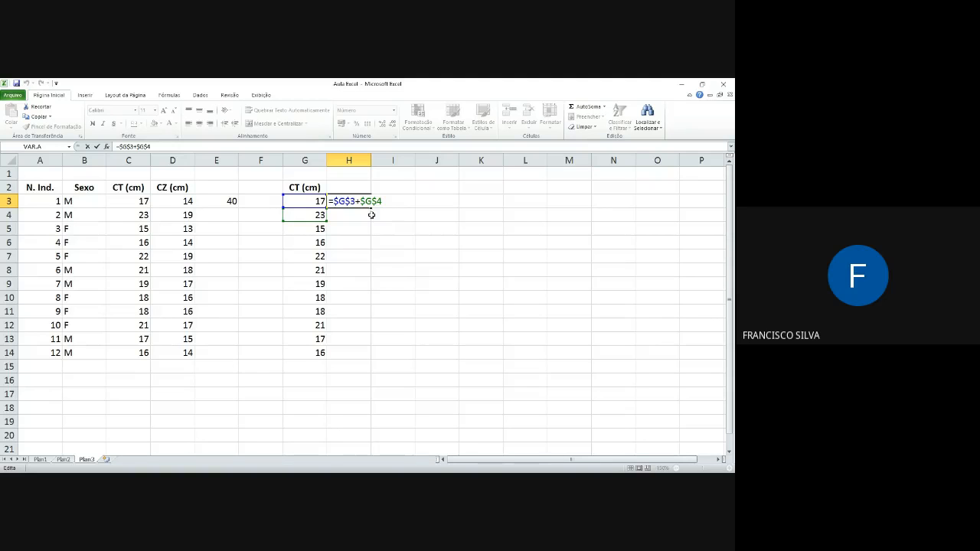
pyautogui.click(339, 203)
pyautogui.press('Right')
pyautogui.press('Right')
pyautogui.press('Left')
pyautogui.press('Left')
pyautogui.press('BackSpace')
pyautogui.press('Right')
pyautogui.press('Right')
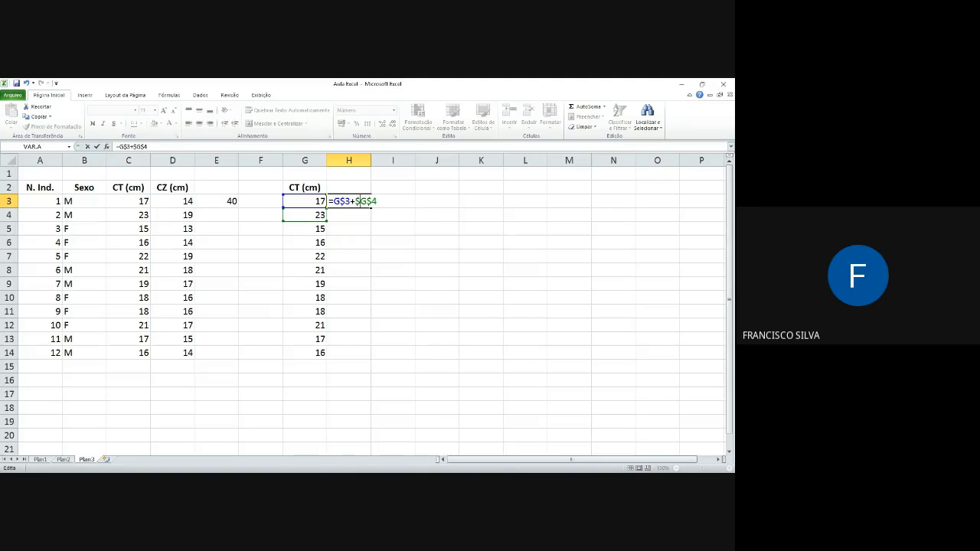
pyautogui.press('BackSpace')
pyautogui.press('Return')
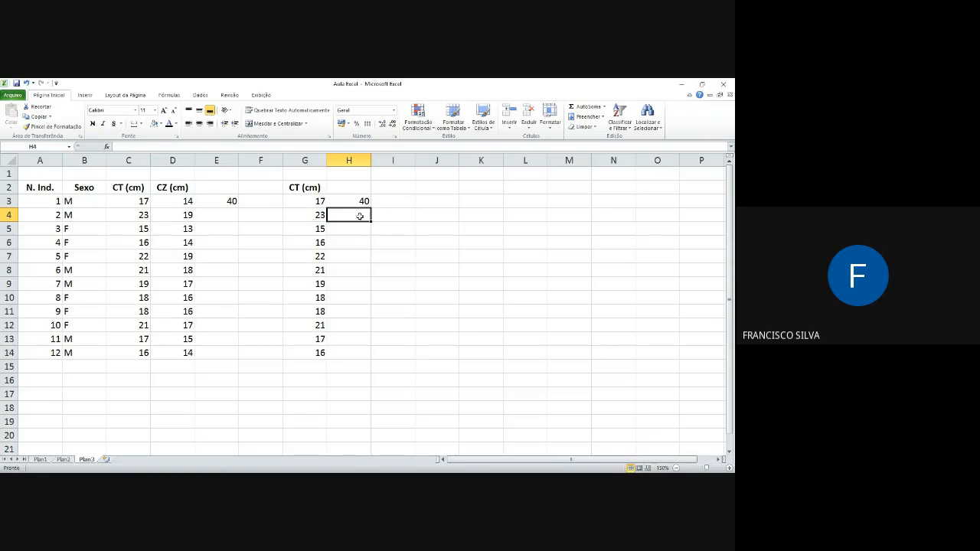
# Step: Copy the row-locked formula from H3 into E6 and open the pasted formula to inspect its references
pyautogui.click(339, 202)
pyautogui.hotkey('ctrl', 'c')
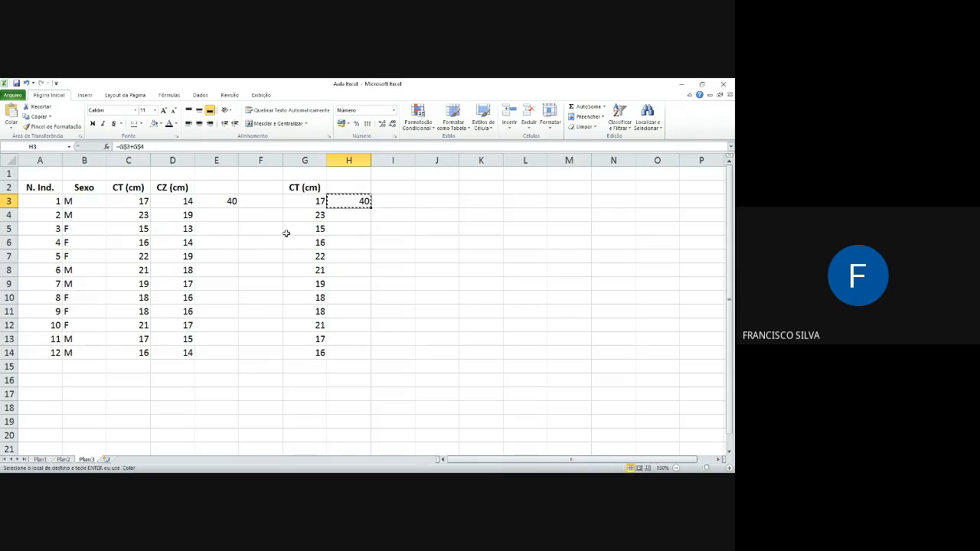
pyautogui.click(213, 242)
pyautogui.hotkey('ctrl', 'v')
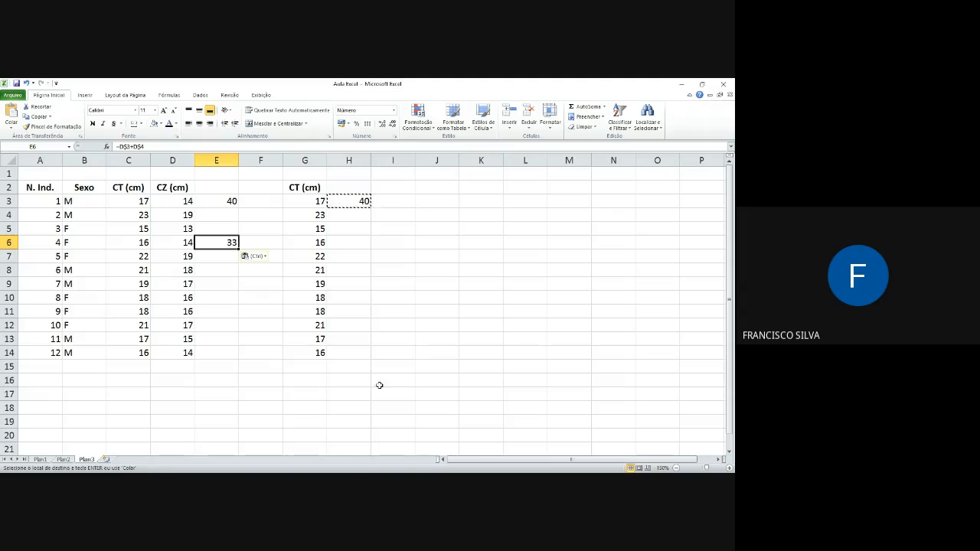
pyautogui.doubleClick(232, 242)
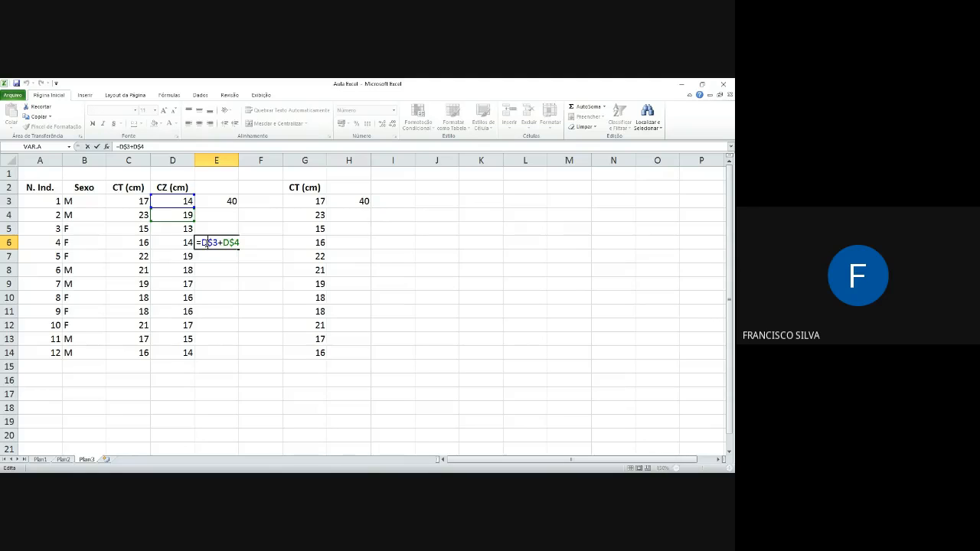
# Step: Compare the row-locked formula in H3 with the fully absolute formula in E3
pyautogui.click(360, 202)
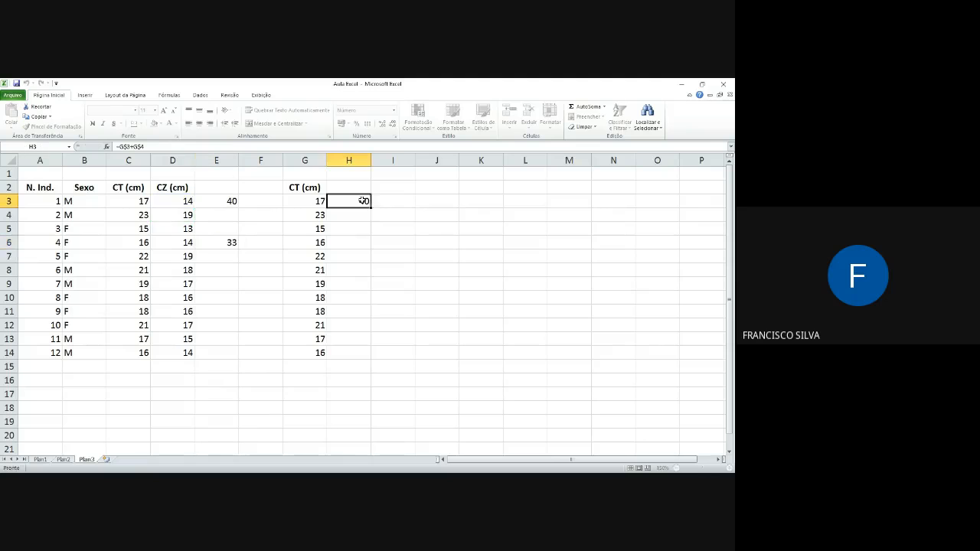
pyautogui.click(216, 199)
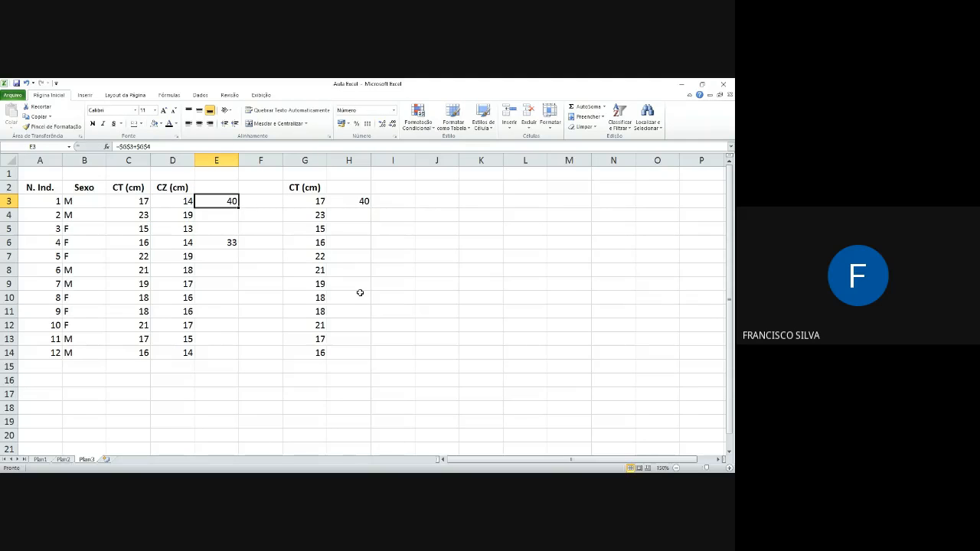
pyautogui.click(362, 201)
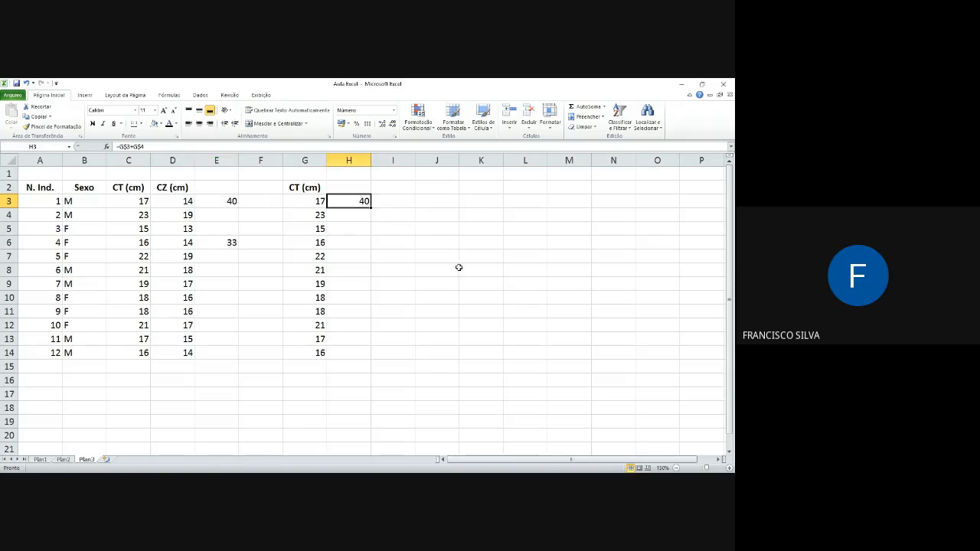
pyautogui.hotkey('alt', 'Tab')
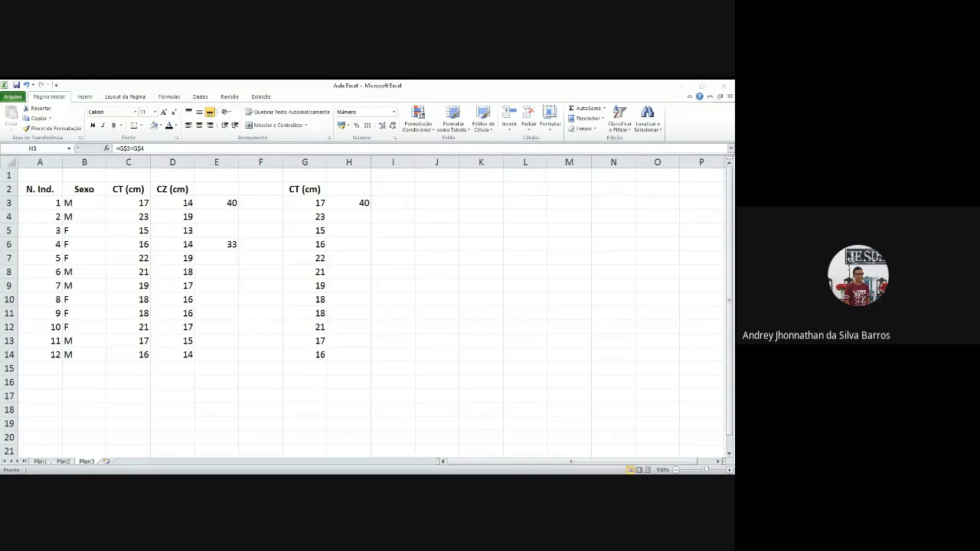
# Step: Clear the test formulas in E3:E8 and the duplicate CT column with its formula in G2:H15
pyautogui.moveTo(222, 202); pyautogui.dragTo(228, 266)
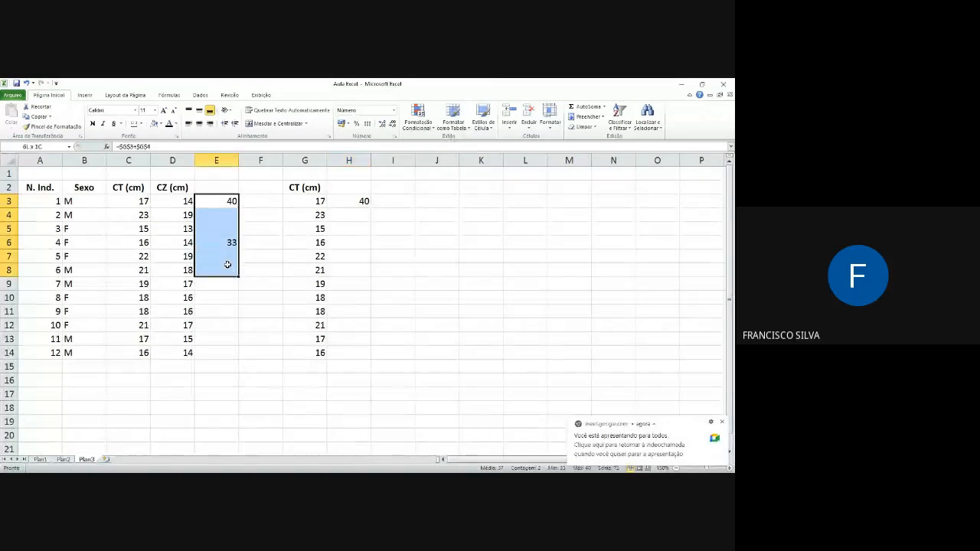
pyautogui.press('Delete')
pyautogui.click(304, 184)
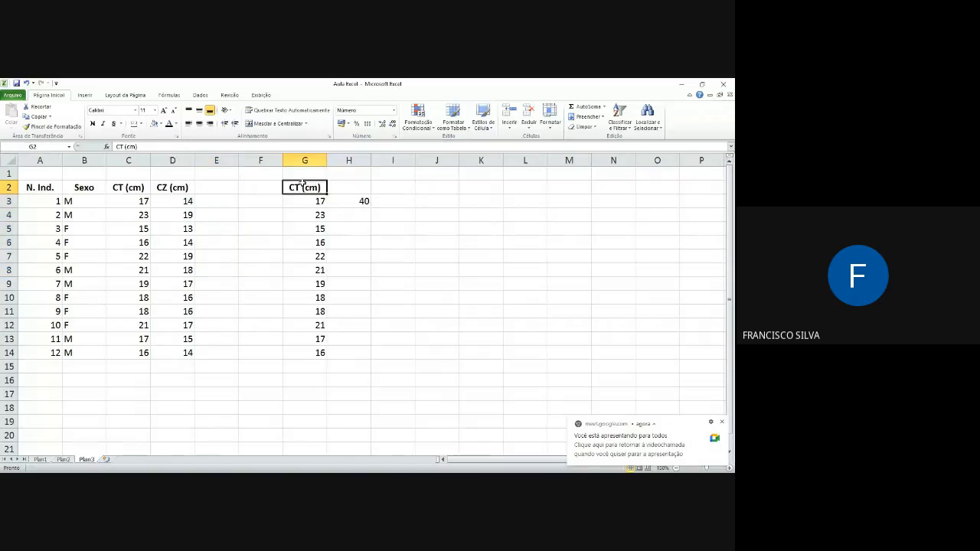
pyautogui.moveTo(303, 184); pyautogui.dragTo(363, 369)
pyautogui.press('Delete')
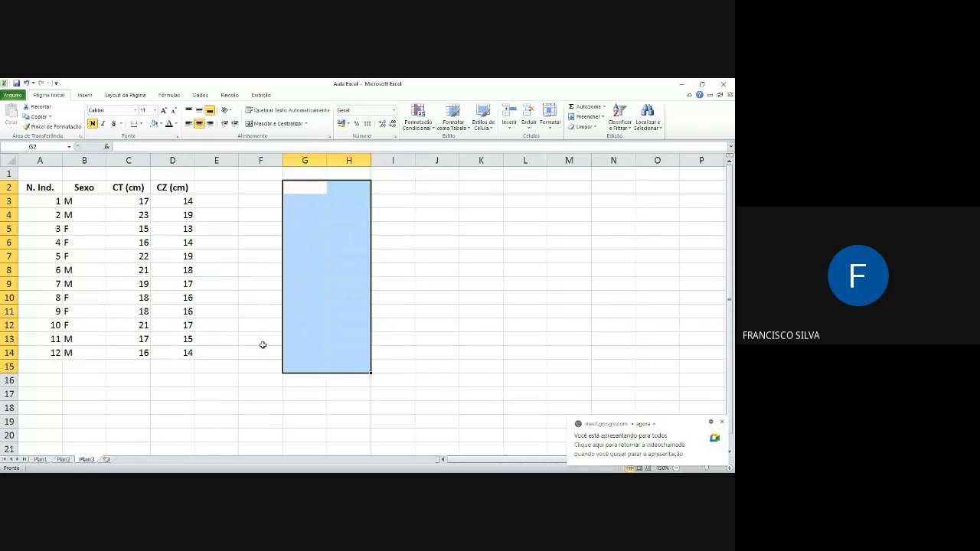
# Step: Sum the CT (cm) values in C15 with the SOMA function over C3:C14
pyautogui.click(135, 366)
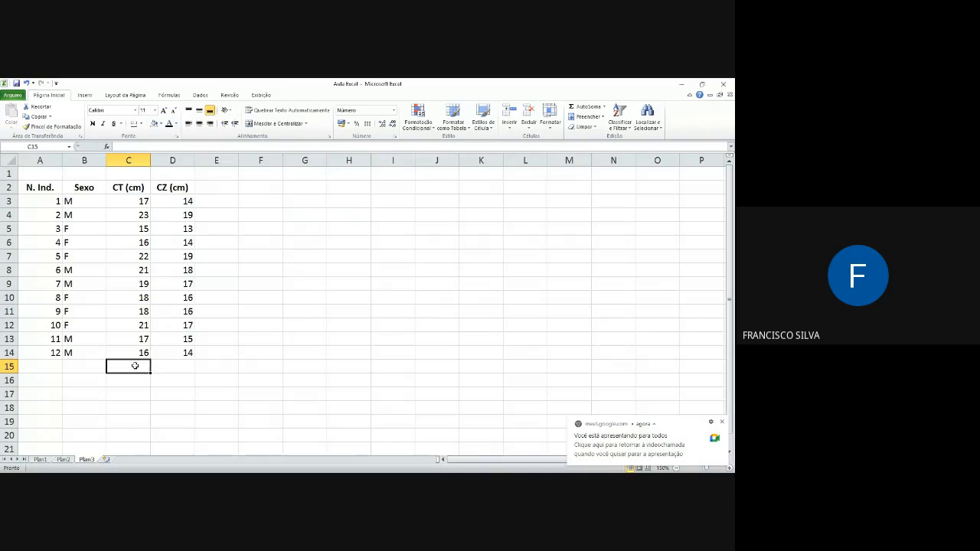
pyautogui.write('=som')
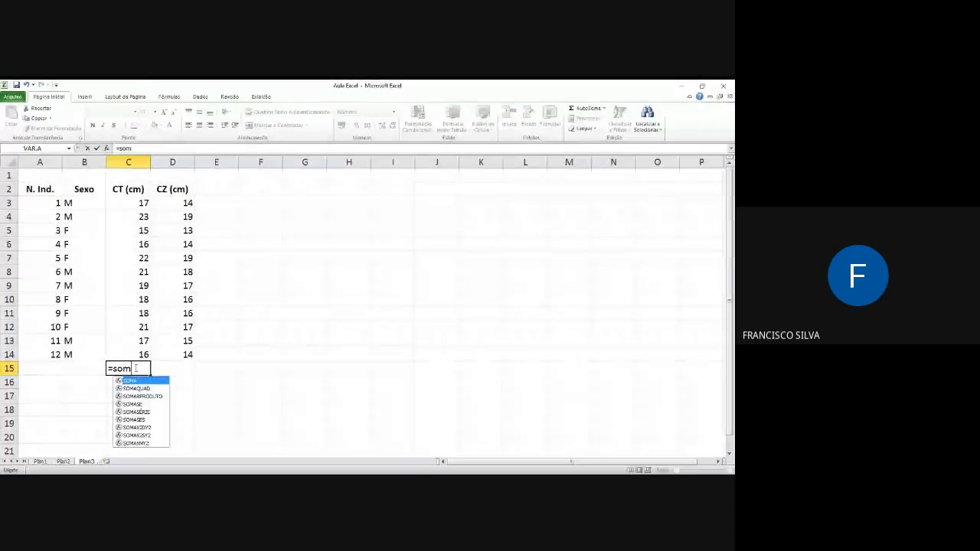
pyautogui.write('a(')
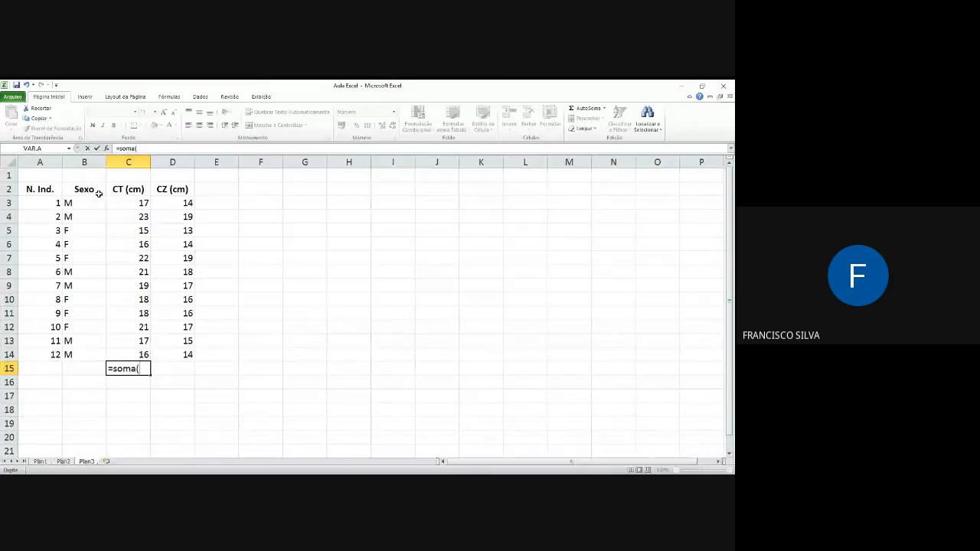
pyautogui.moveTo(140, 212); pyautogui.dragTo(134, 358)
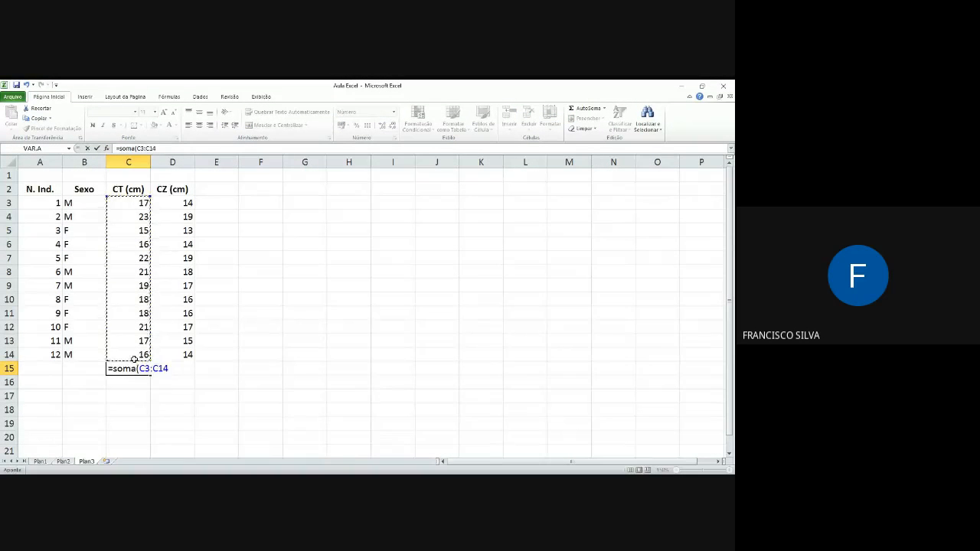
pyautogui.press('Return')
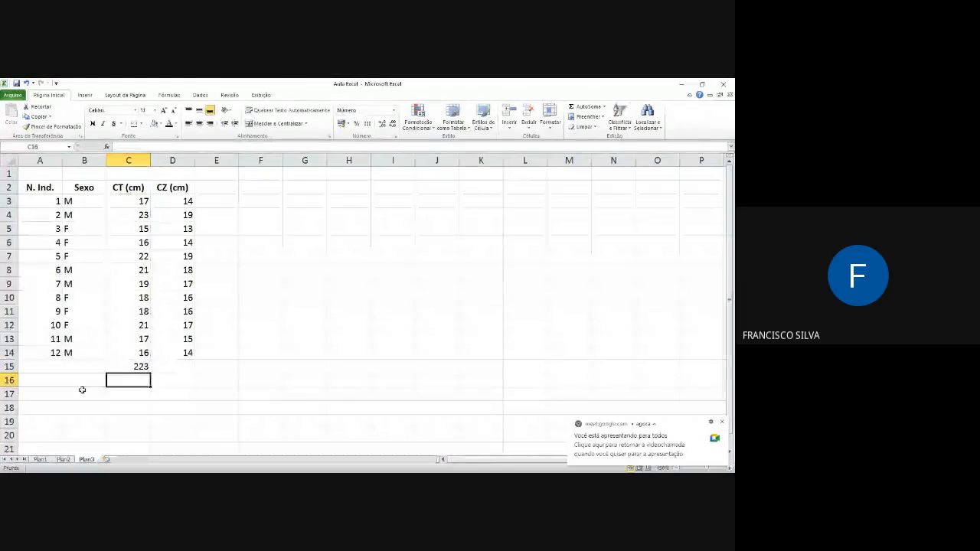
# Step: Extend the CT sum formula from C15 into D15 to total the CZ (cm) column
pyautogui.click(128, 366)
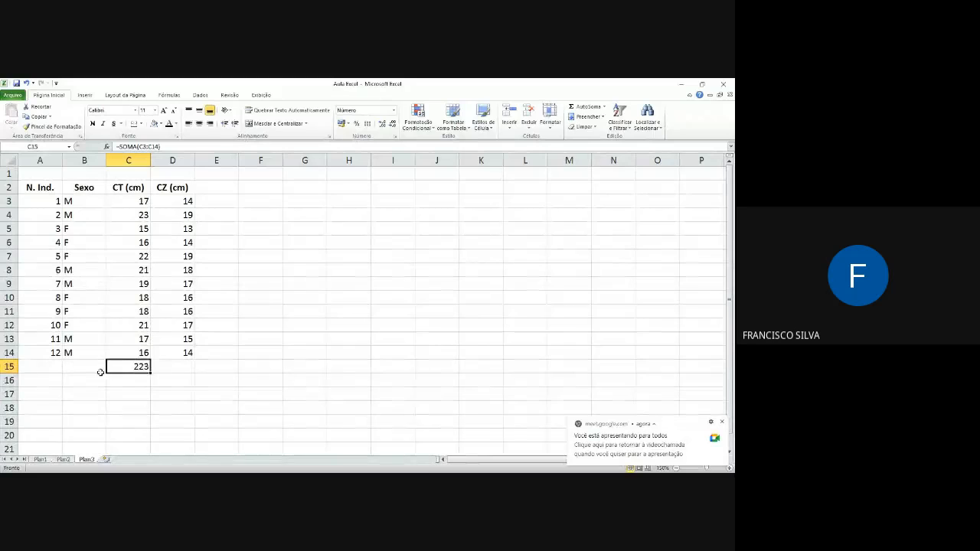
pyautogui.press('Up')
pyautogui.click(127, 367)
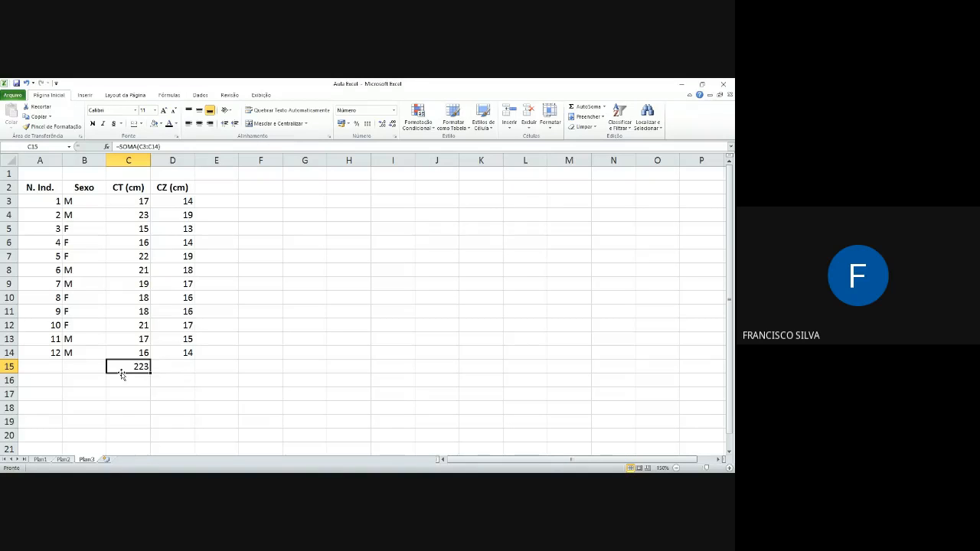
pyautogui.moveTo(121, 375); pyautogui.dragTo(197, 376)
# Step: Open the sum formula in C15 to examine which cell range it references
pyautogui.click(134, 366)
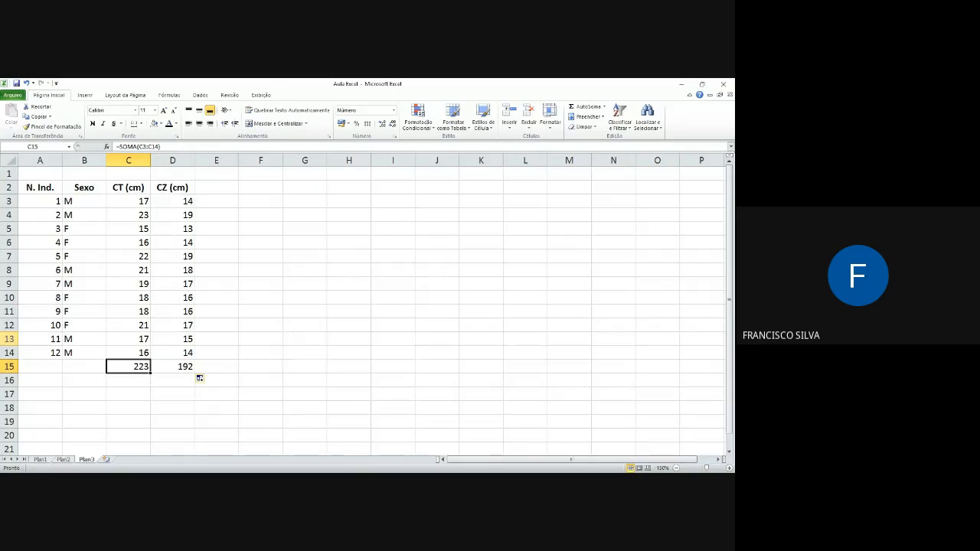
pyautogui.press('F2')
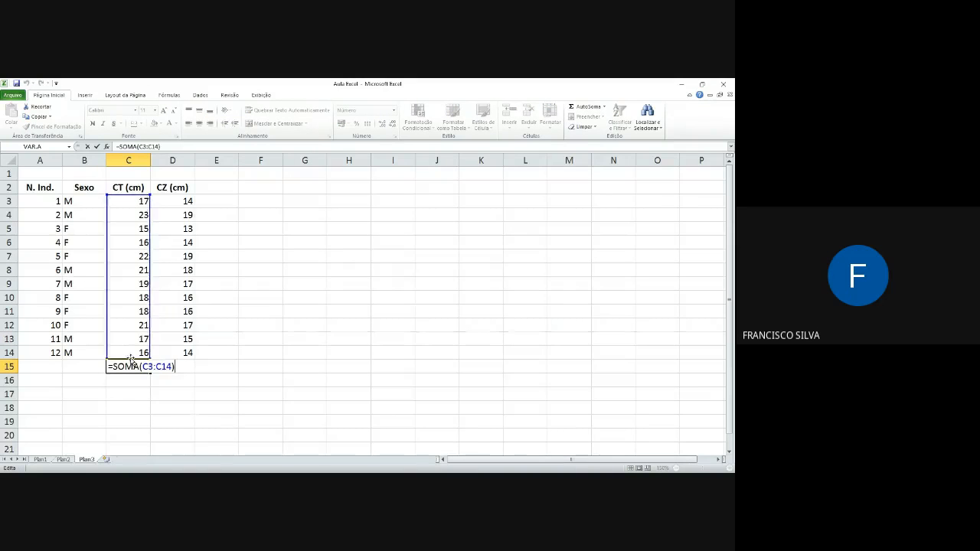
pyautogui.click(141, 383)
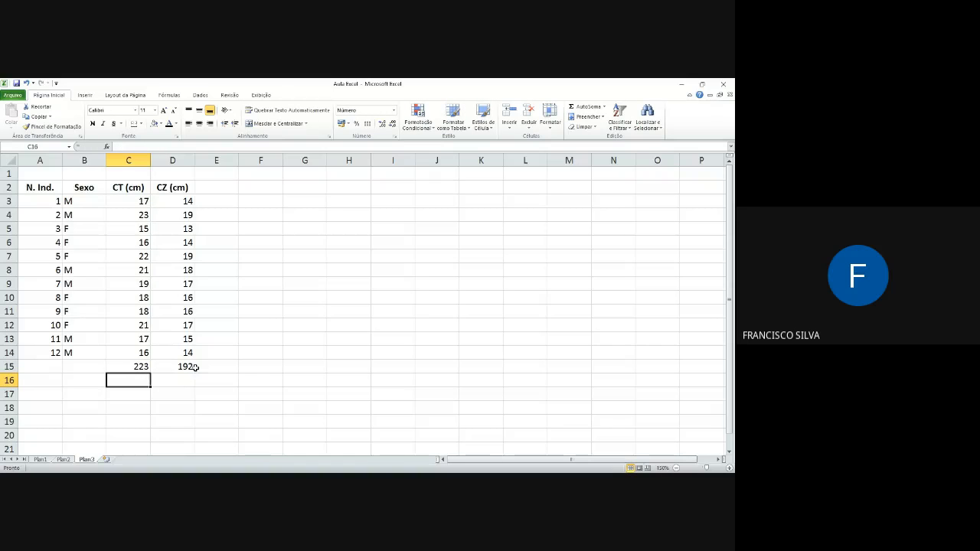
# Step: Fill the C15 sum formula into D15 again and open the copy to inspect its range
pyautogui.click(137, 366)
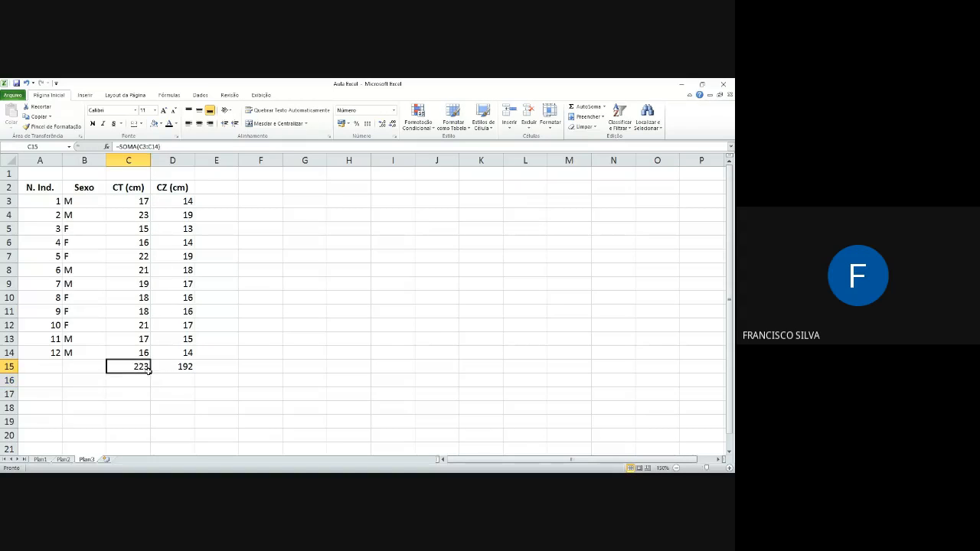
pyautogui.moveTo(151, 373); pyautogui.dragTo(179, 369)
pyautogui.click(179, 366)
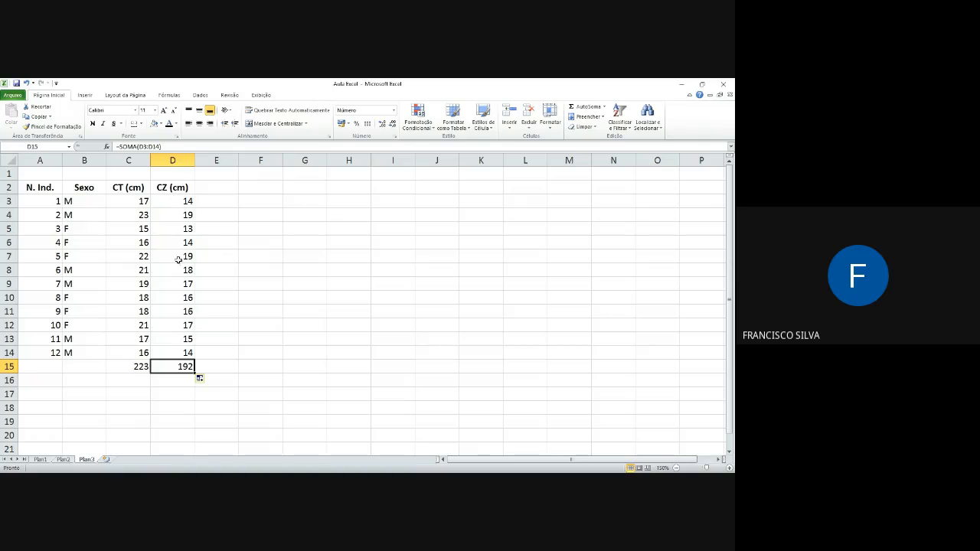
pyautogui.press('F2')
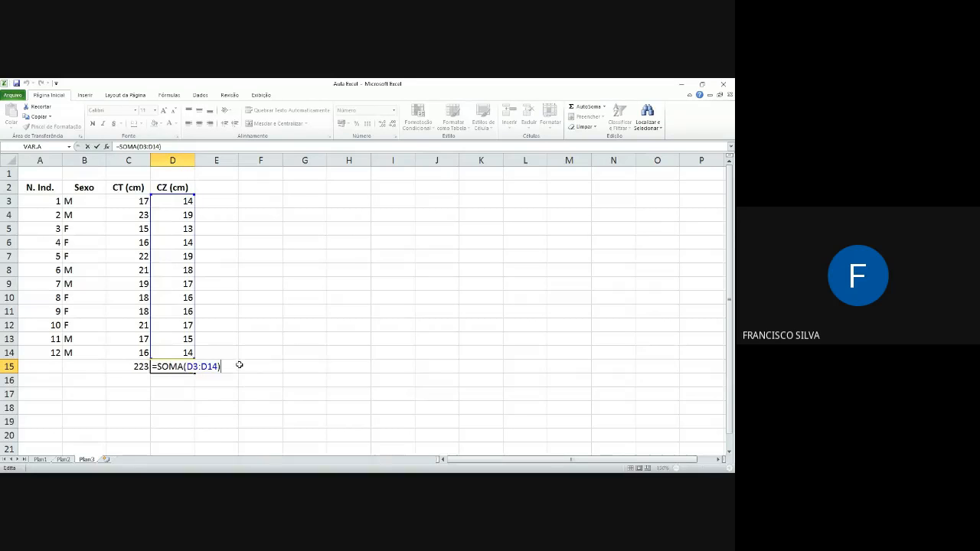
pyautogui.click(242, 365)
# Step: Fill the relative sum formula from D15 into E15 and inspect the range of the copy
pyautogui.click(190, 367)
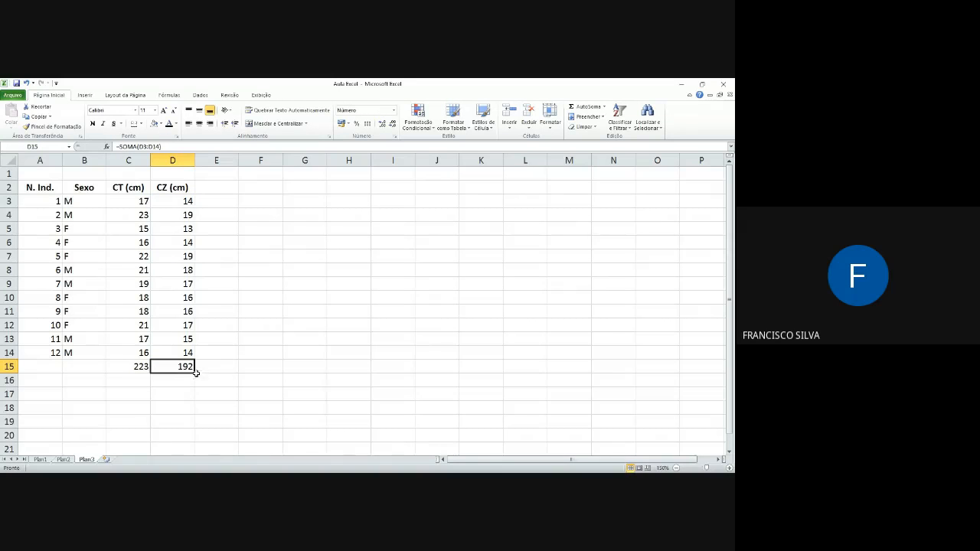
pyautogui.moveTo(192, 369); pyautogui.dragTo(239, 374)
pyautogui.click(222, 367)
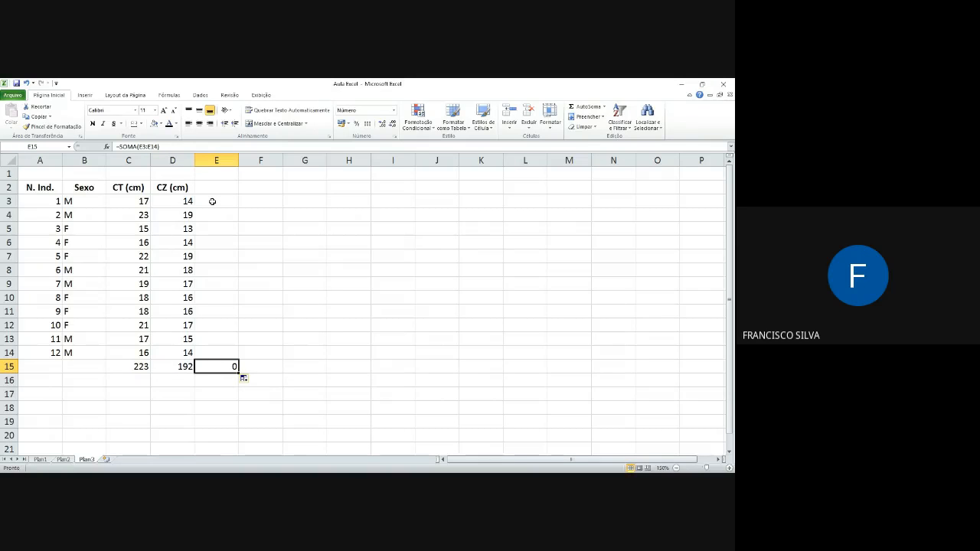
pyautogui.press('F2')
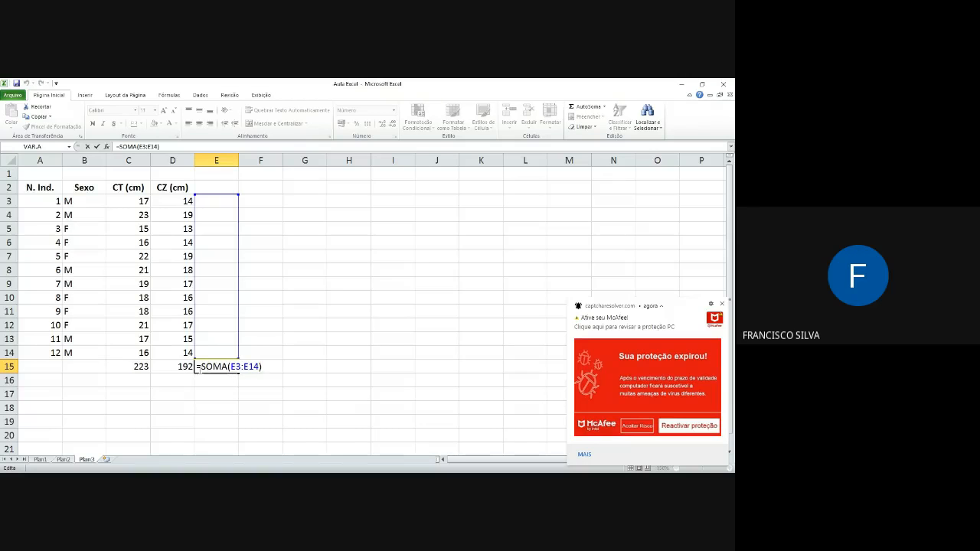
pyautogui.press('Return')
# Step: Lock the column in the D15 formula as =SOMA($D3:$D14) and fill it into E15
pyautogui.click(177, 367)
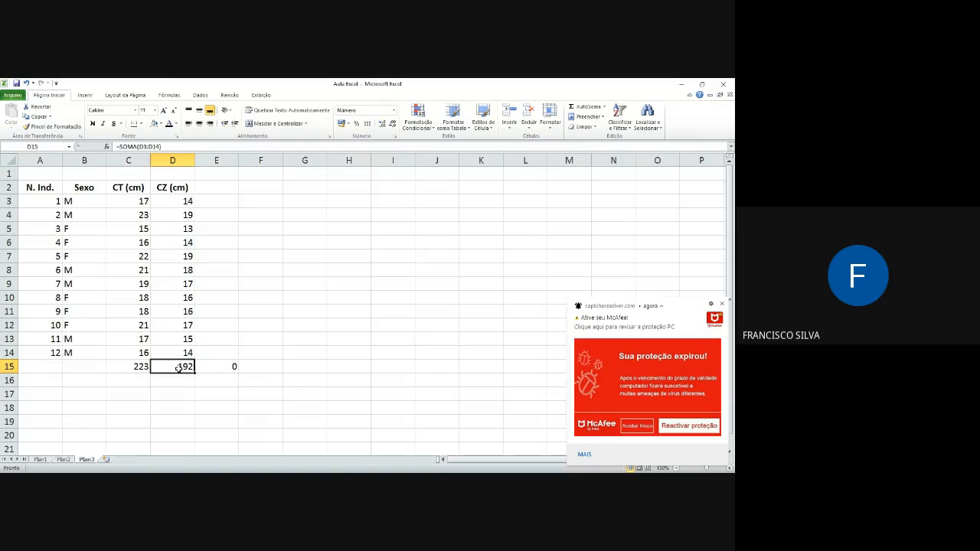
pyautogui.doubleClick(177, 367)
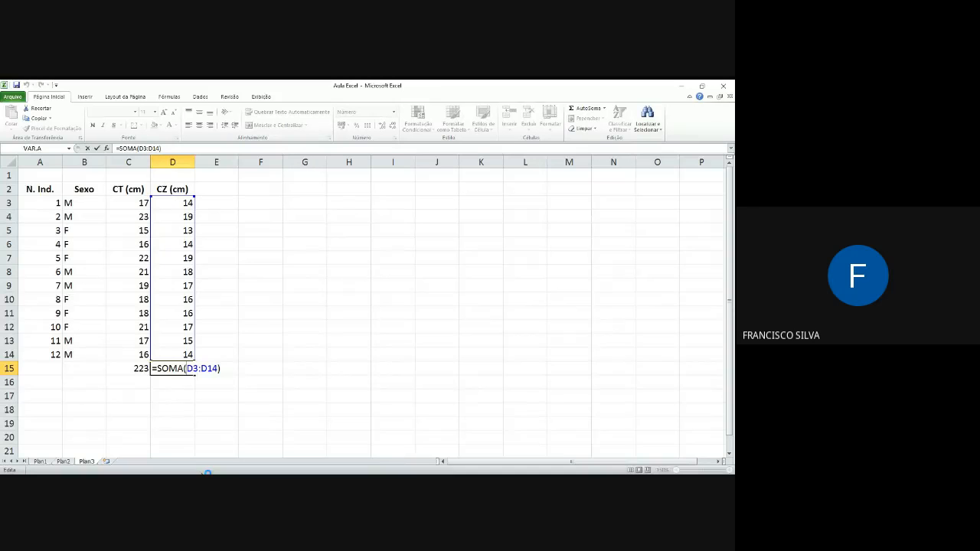
pyautogui.write('$D3:$')
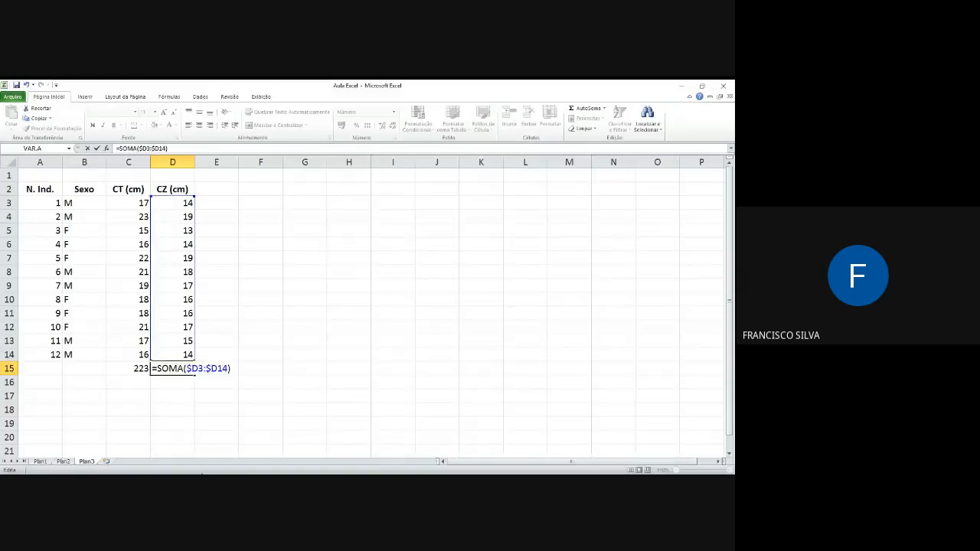
pyautogui.press('Return')
pyautogui.click(190, 369)
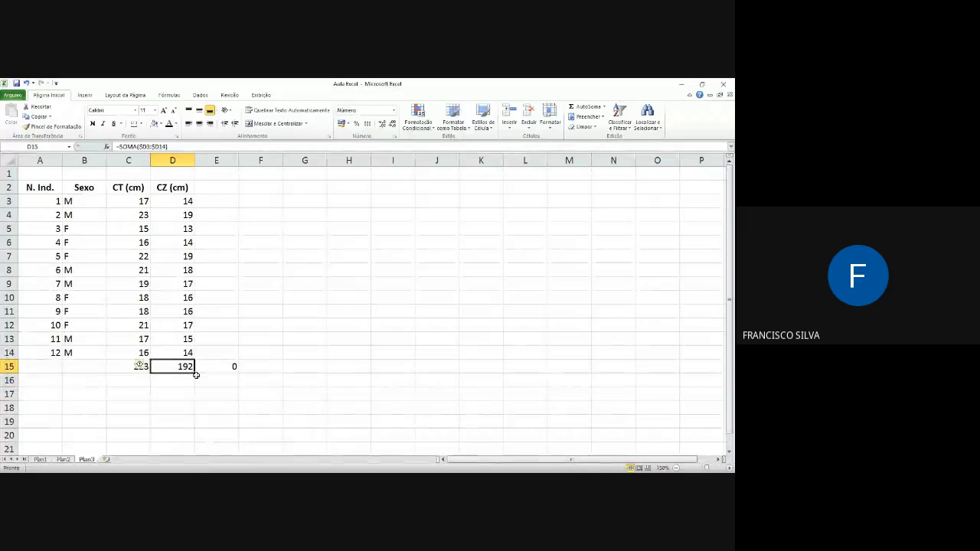
pyautogui.moveTo(196, 375); pyautogui.dragTo(244, 376)
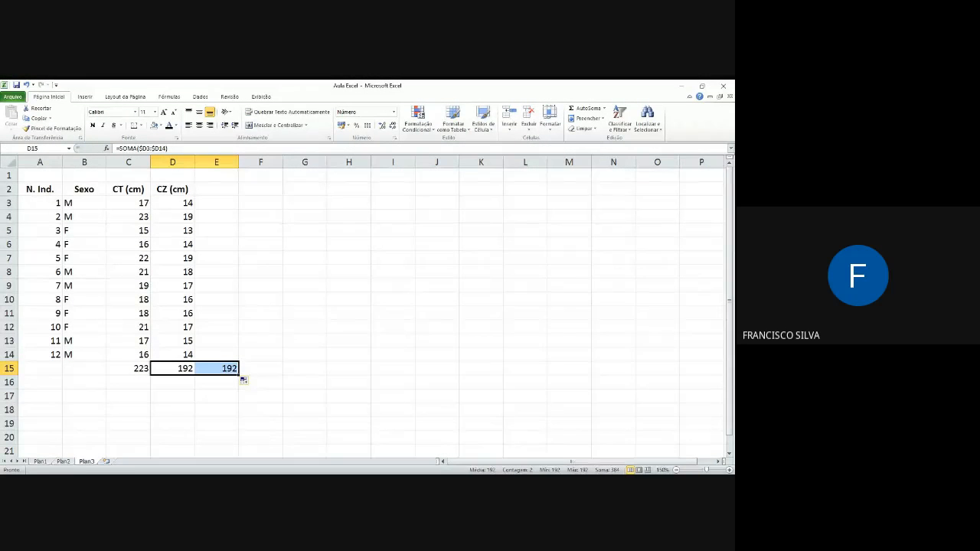
# Step: Extend the column-locked sum formula along row 15 through O15 and open the E15 copy to inspect its range
pyautogui.moveTo(238, 374); pyautogui.dragTo(679, 375)
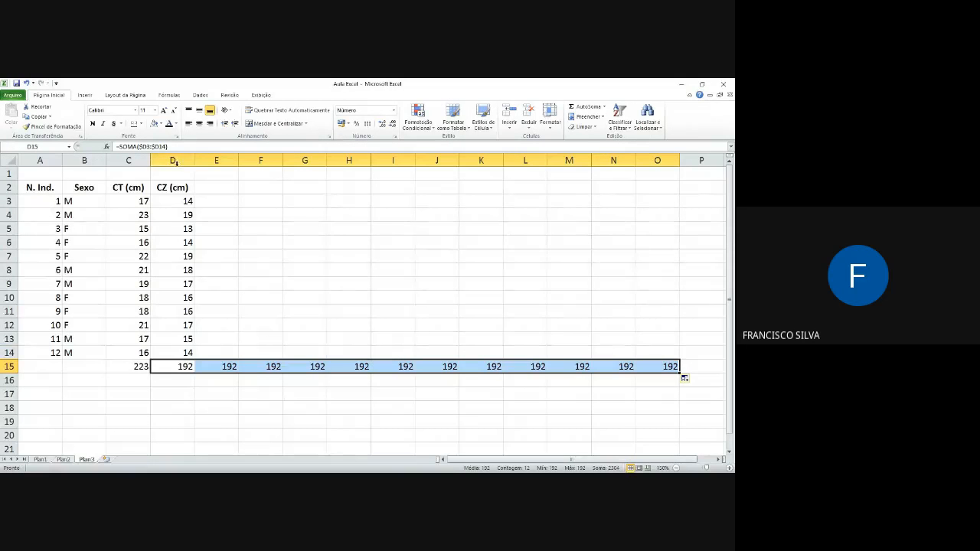
pyautogui.click(230, 367)
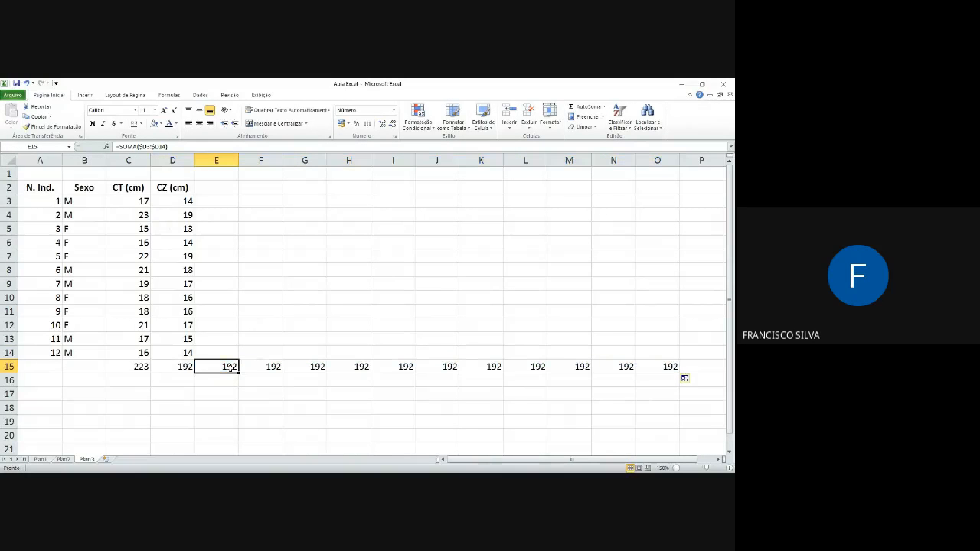
pyautogui.doubleClick(230, 368)
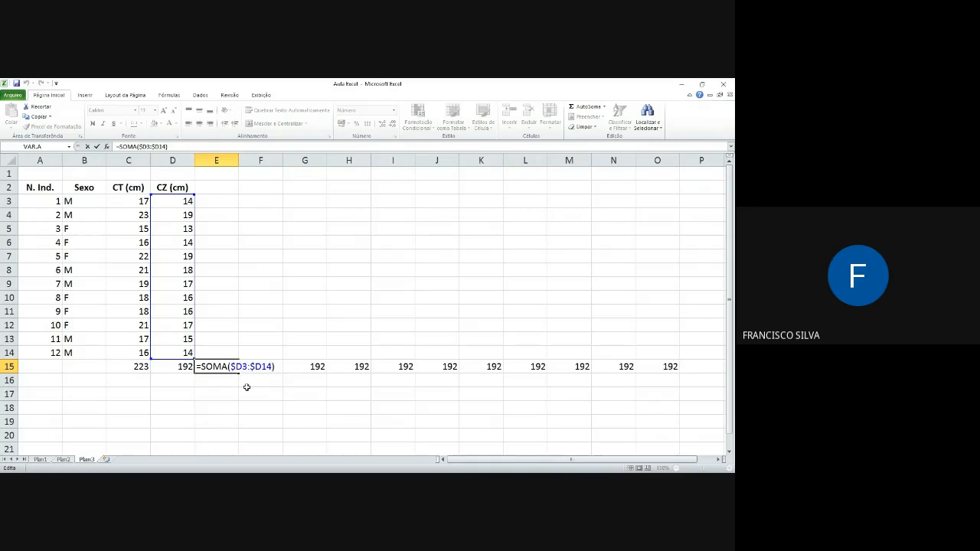
pyautogui.press('Return')
# Step: Clear the copied sum formulas in row 15 from E15 onward, keeping the totals in C15 and D15
pyautogui.moveTo(230, 366); pyautogui.dragTo(733, 387)
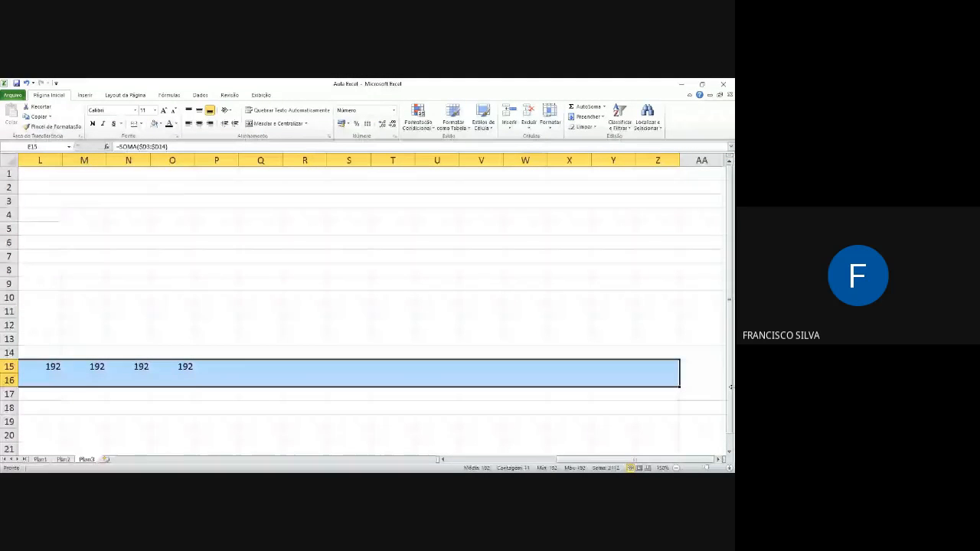
pyautogui.press('Delete')
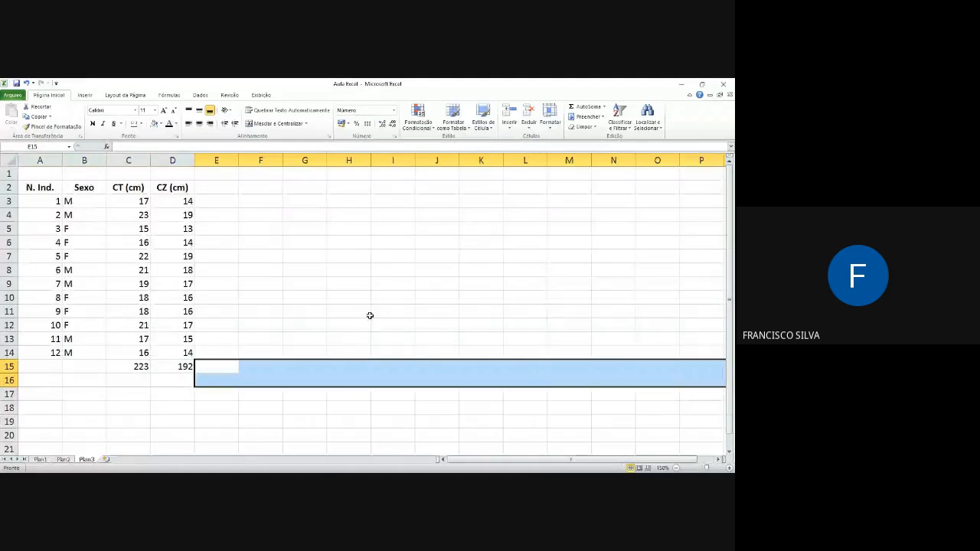
# Step: Enter the formula =C15/D15 in F4 to divide the CT total by the CZ total
pyautogui.click(265, 212)
pyautogui.write('=')
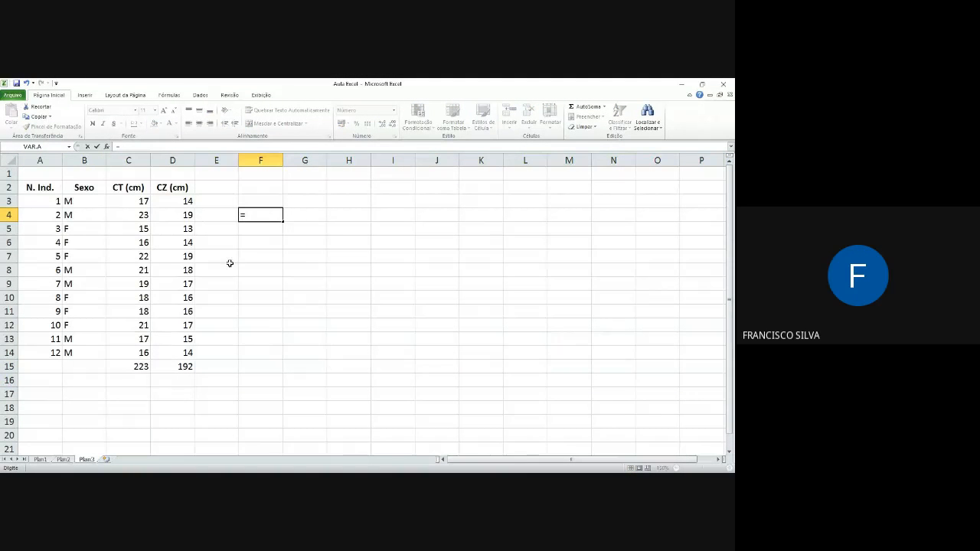
pyautogui.click(131, 368)
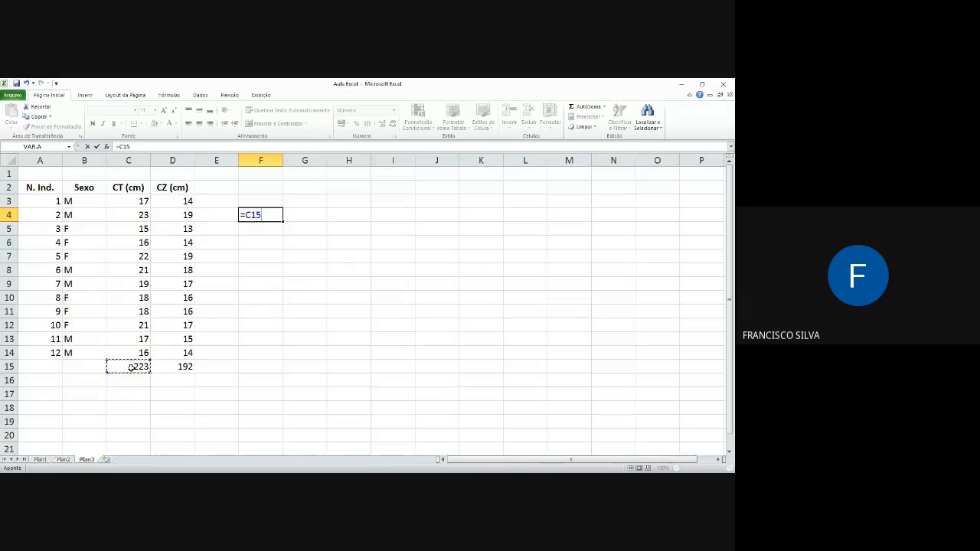
pyautogui.write('/')
pyautogui.click(183, 367)
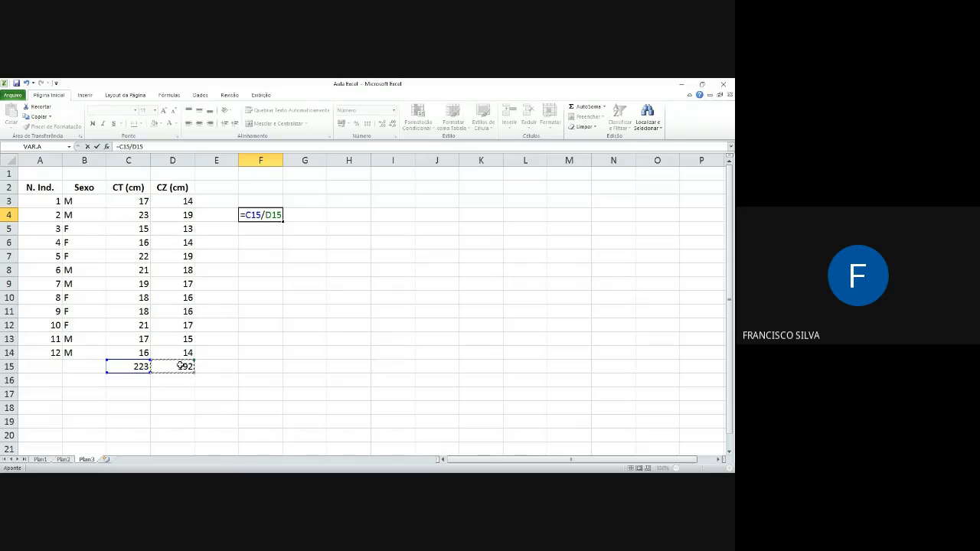
pyautogui.press('Return')
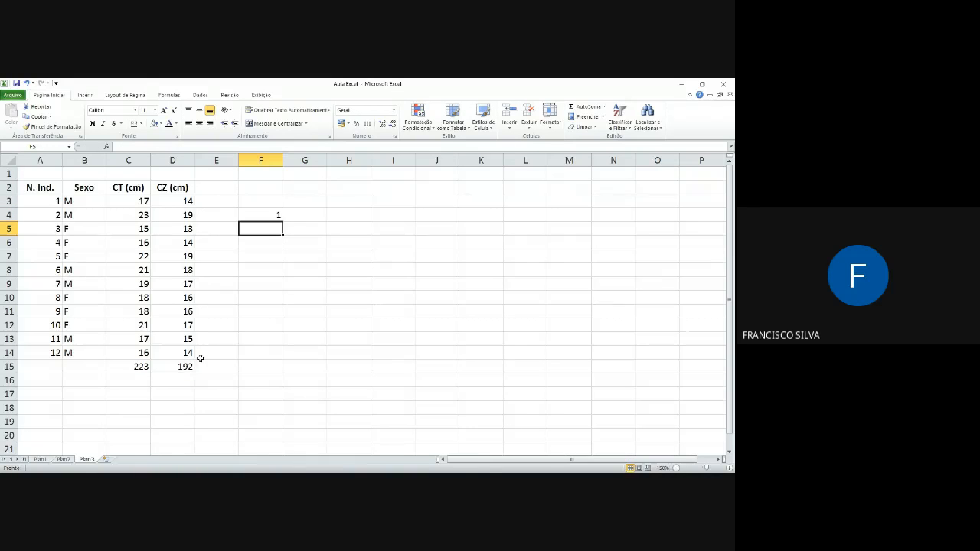
# Step: Show the ratio in F4 with two decimal places
pyautogui.click(266, 217)
pyautogui.click(382, 123)
pyautogui.click(381, 123)
pyautogui.click(280, 228)
pyautogui.click(271, 216)
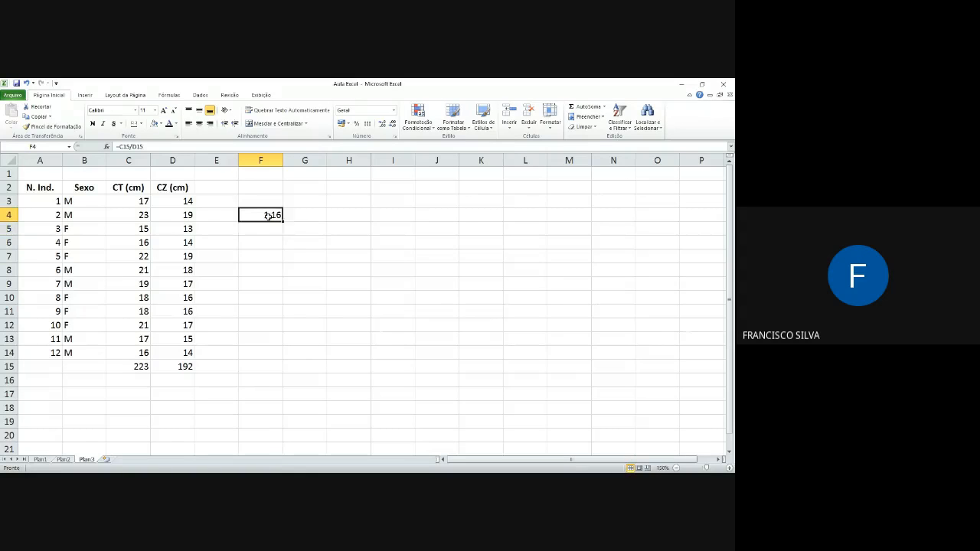
# Step: Fill the relative ratio formula from F4 into G4 and open the copy to inspect its references
pyautogui.moveTo(283, 222); pyautogui.dragTo(330, 222)
pyautogui.click(216, 366)
pyautogui.click(300, 215)
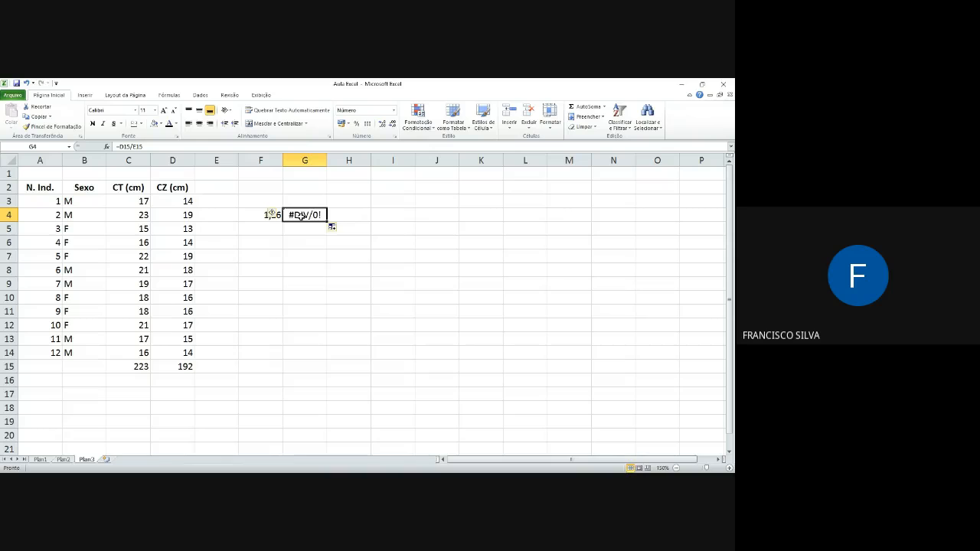
pyautogui.doubleClick(300, 216)
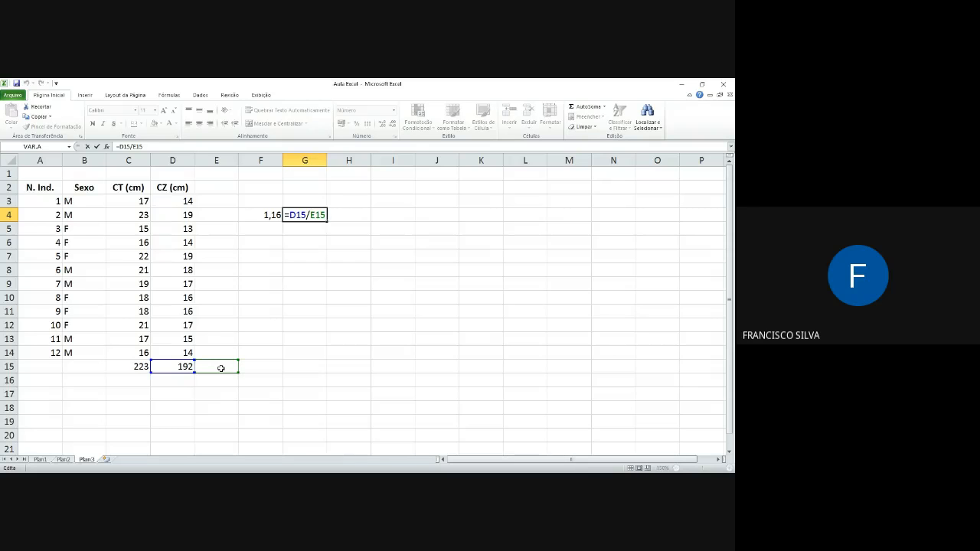
pyautogui.press('Return')
# Step: Make both references in F4 absolute as =$C$15/$D$15 and fill the formula across row 4 through M4
pyautogui.click(275, 216)
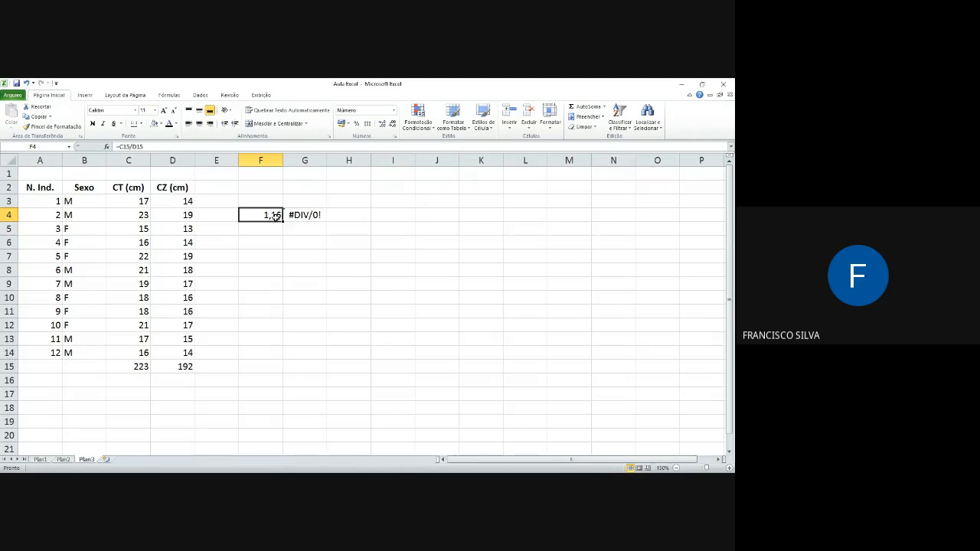
pyautogui.doubleClick(275, 215)
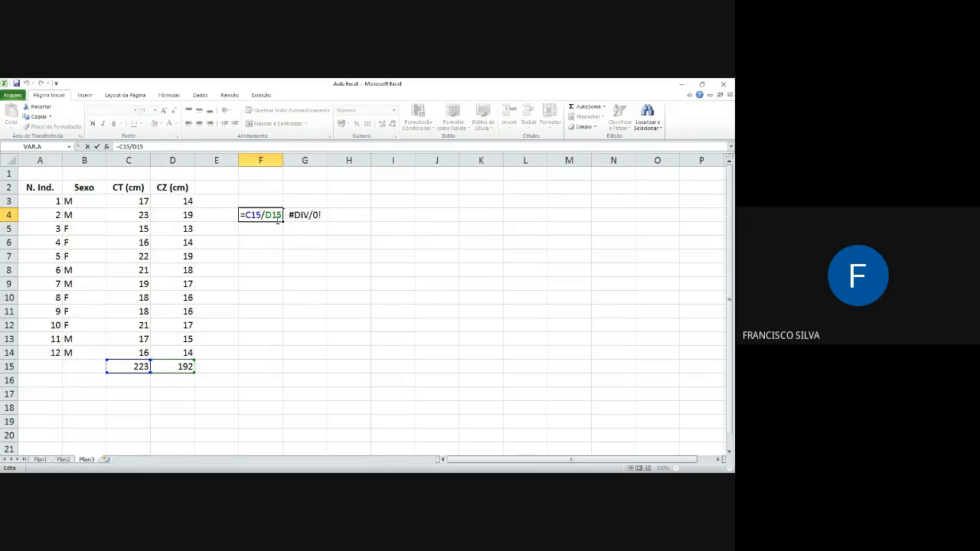
pyautogui.write('$')
pyautogui.press('Right')
pyautogui.write('$')
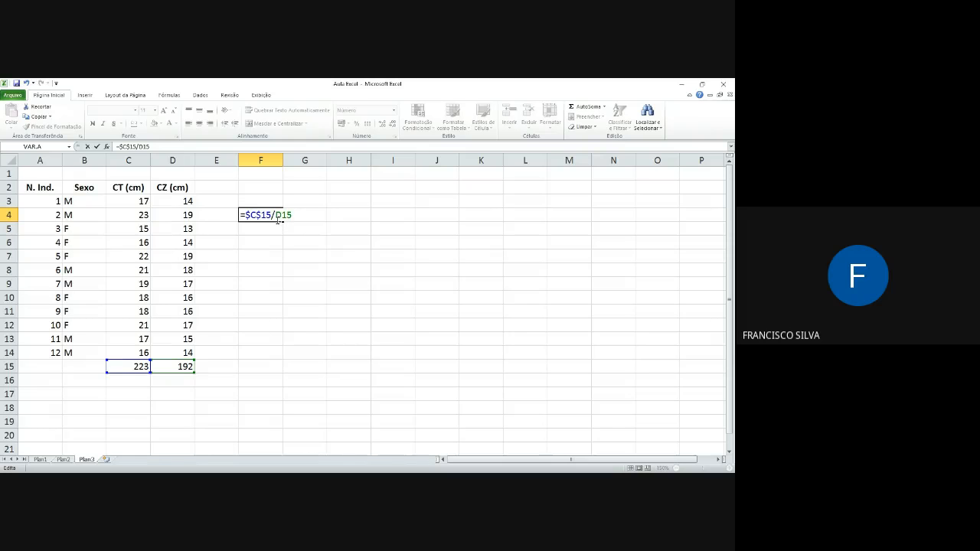
pyautogui.press('F4')
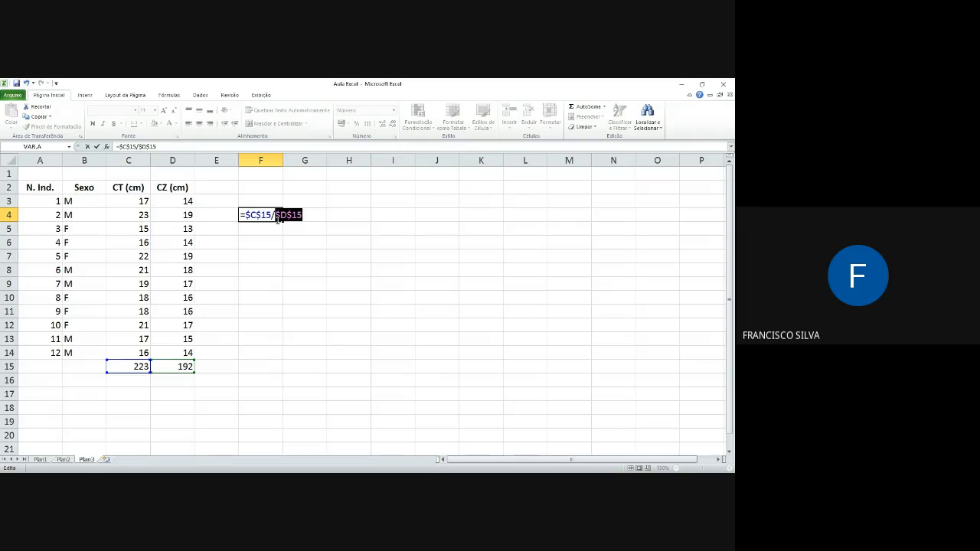
pyautogui.press('Return')
pyautogui.click(276, 218)
pyautogui.moveTo(284, 222); pyautogui.dragTo(588, 224)
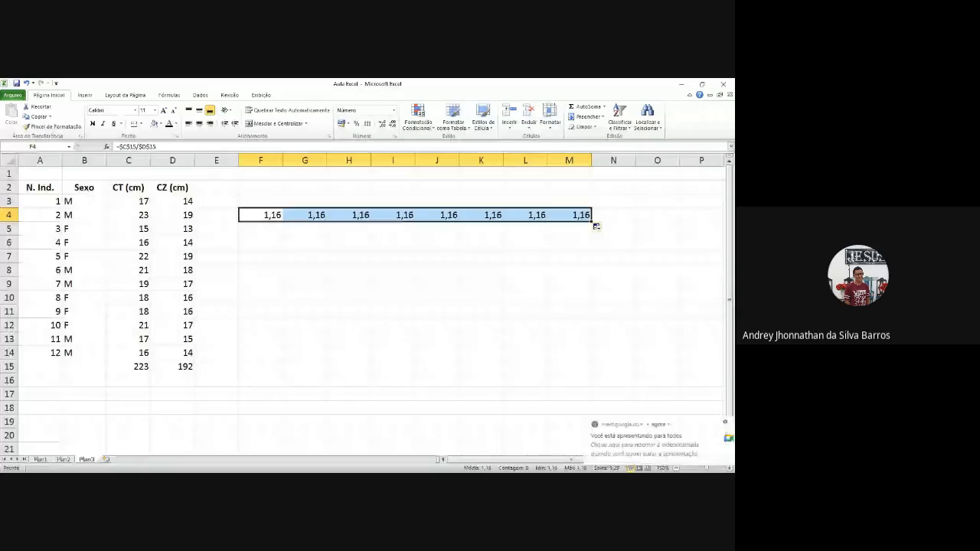
# Step: Delete the ratio formulas in F4:M4 and save the workbook
pyautogui.click(266, 239)
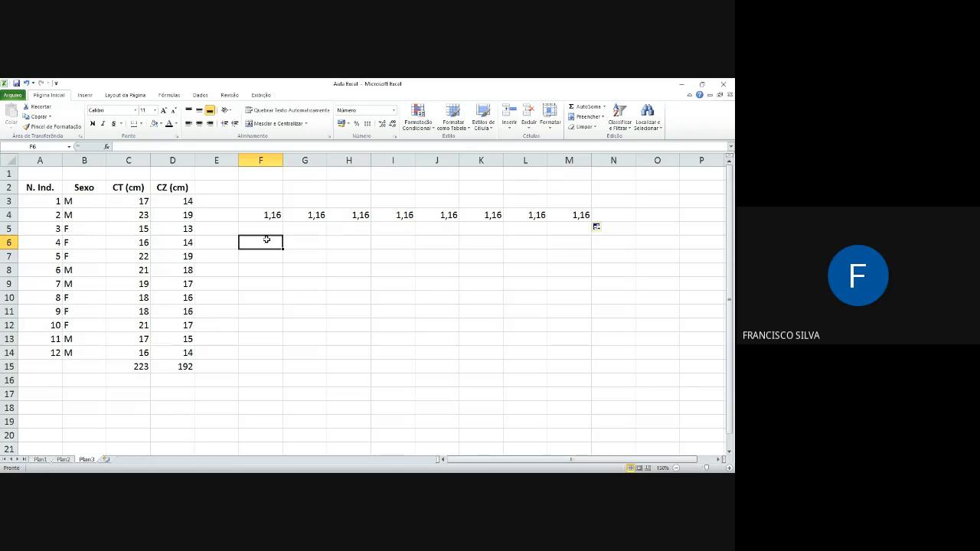
pyautogui.moveTo(270, 216); pyautogui.dragTo(624, 236)
pyautogui.press('Delete')
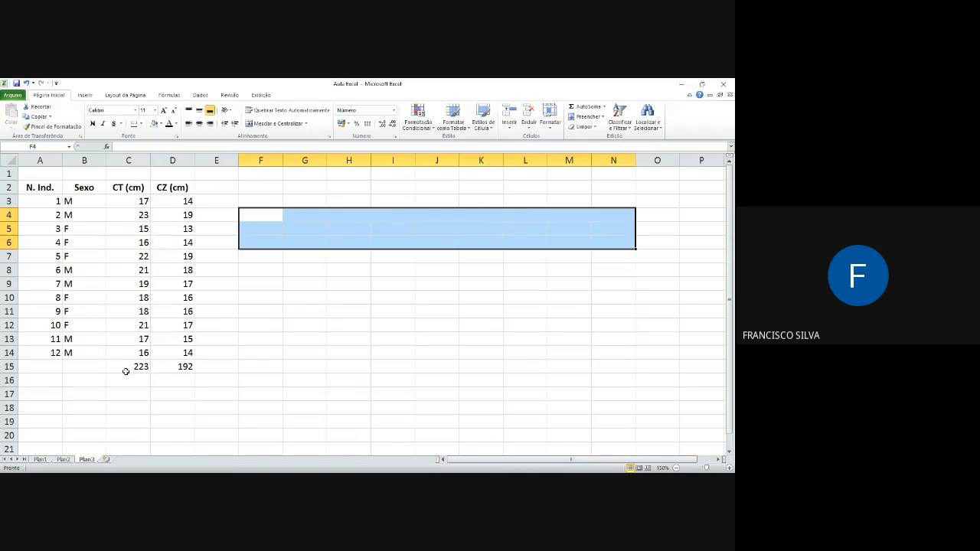
pyautogui.moveTo(135, 369); pyautogui.dragTo(160, 372)
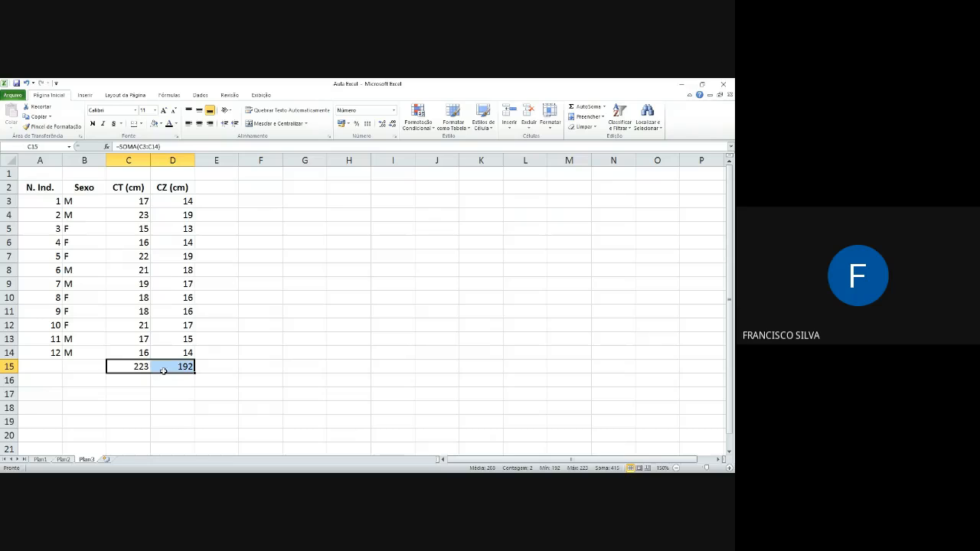
pyautogui.click(260, 353)
pyautogui.click(17, 82)
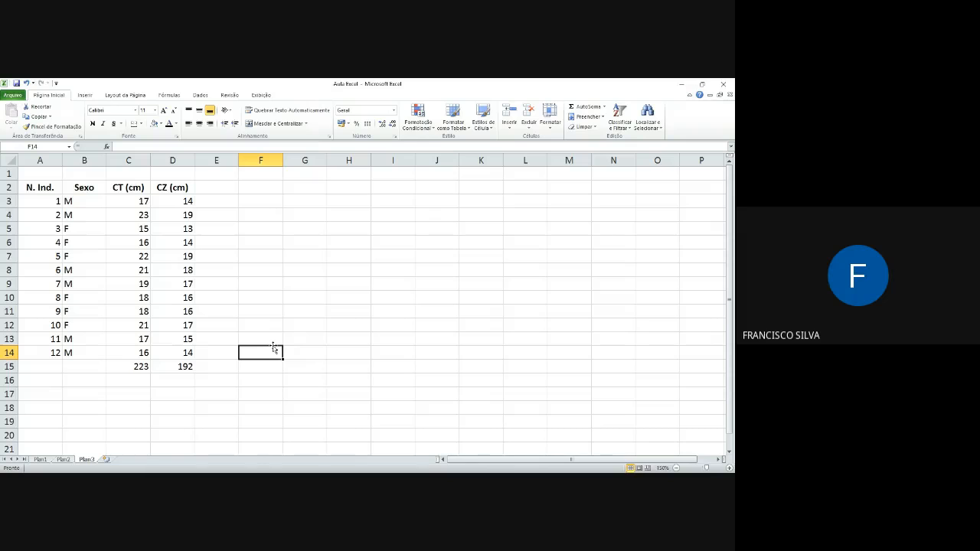
# Step: Delete the CT and CZ totals in C15:D15 and save the workbook
pyautogui.moveTo(135, 367); pyautogui.dragTo(182, 369)
pyautogui.press('Delete')
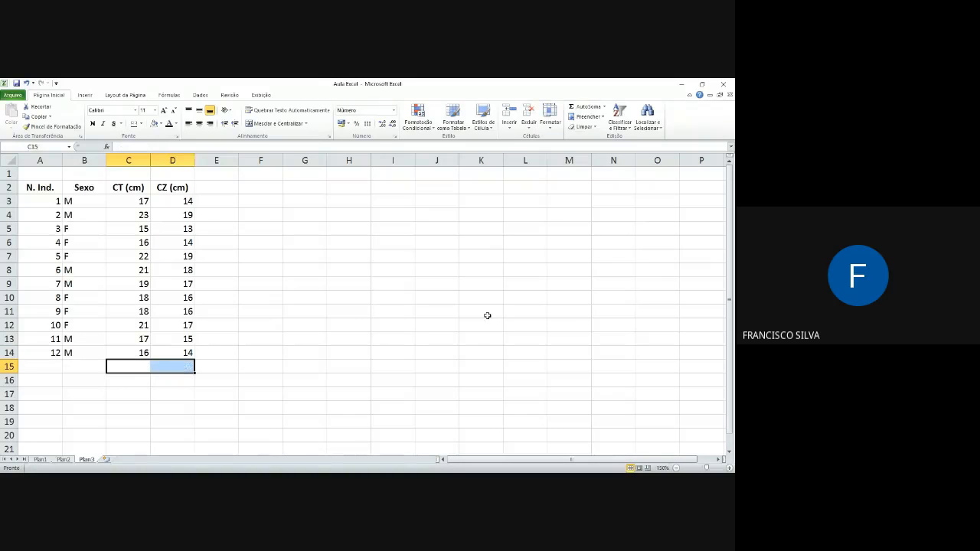
pyautogui.click(15, 83)
# Step: Delete the CZ (cm) header and all its measurements from column D
pyautogui.moveTo(163, 186); pyautogui.dragTo(159, 383)
pyautogui.press('Delete')
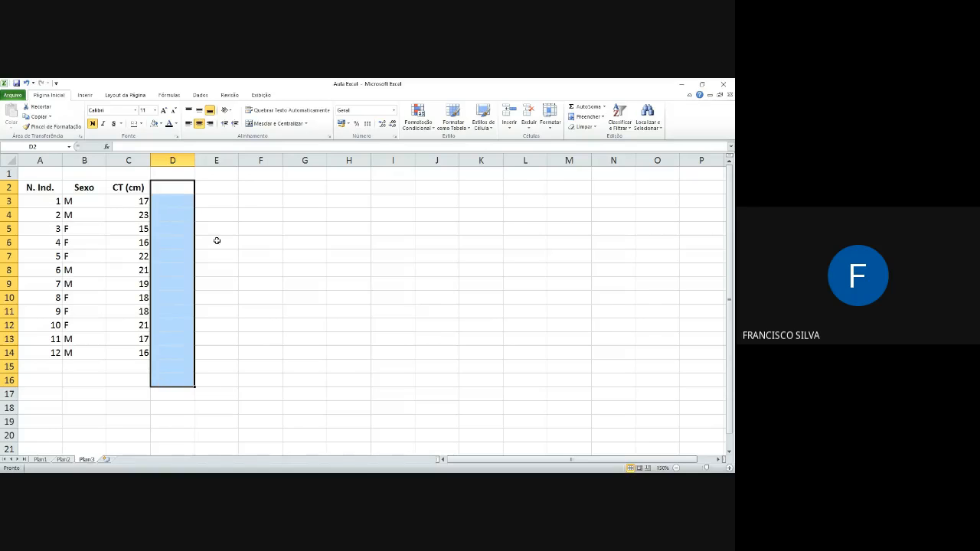
pyautogui.click(175, 204)
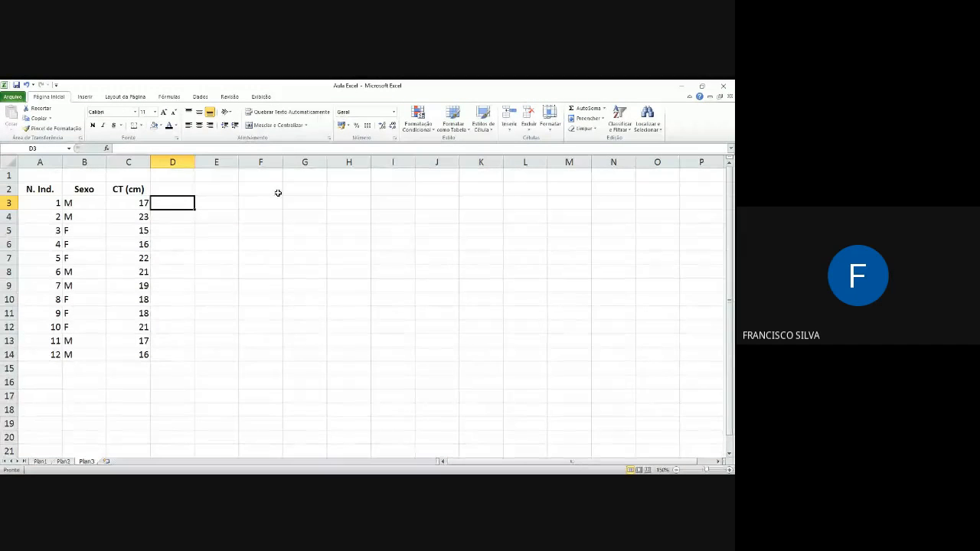
# Step: Enter the header Classe in E2
pyautogui.click(223, 203)
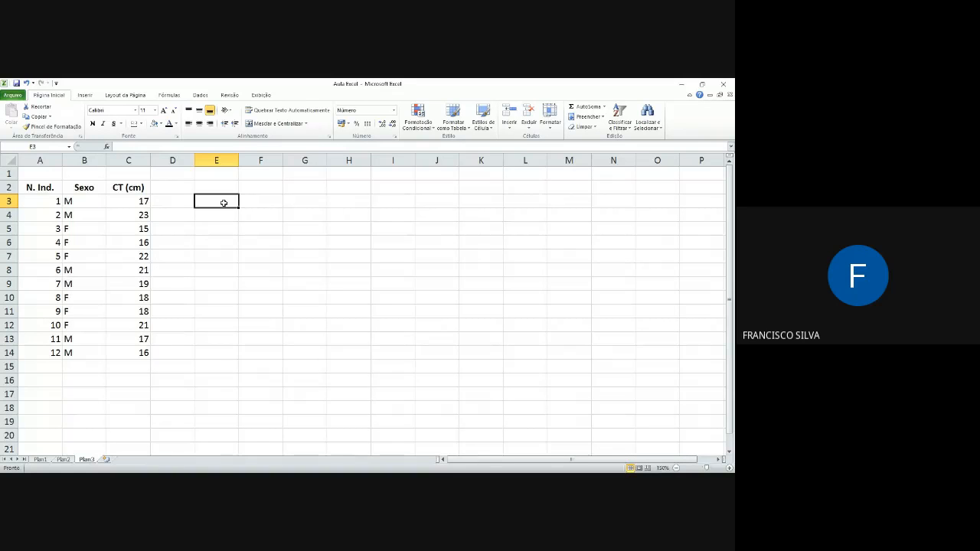
pyautogui.press('Up')
pyautogui.write('Classe')
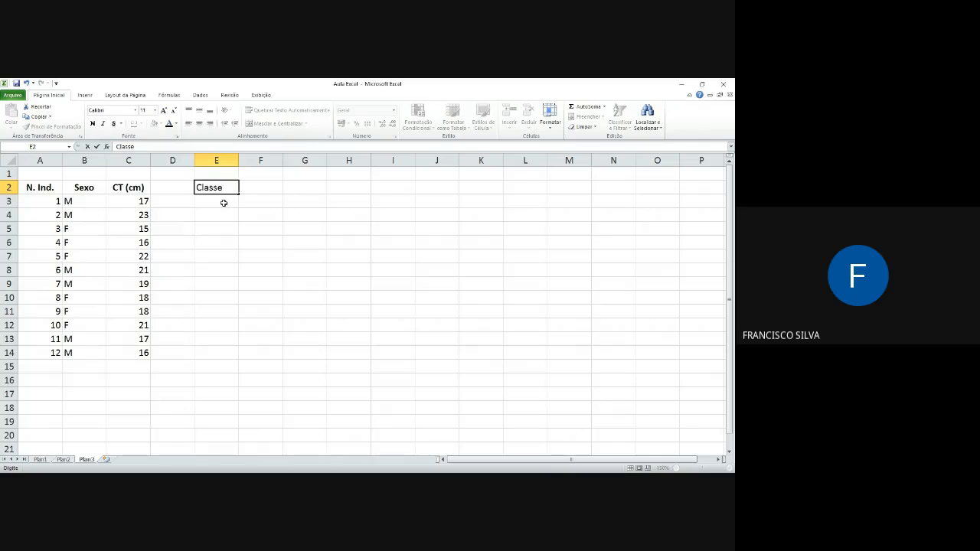
pyautogui.press('Return')
pyautogui.press('Up')
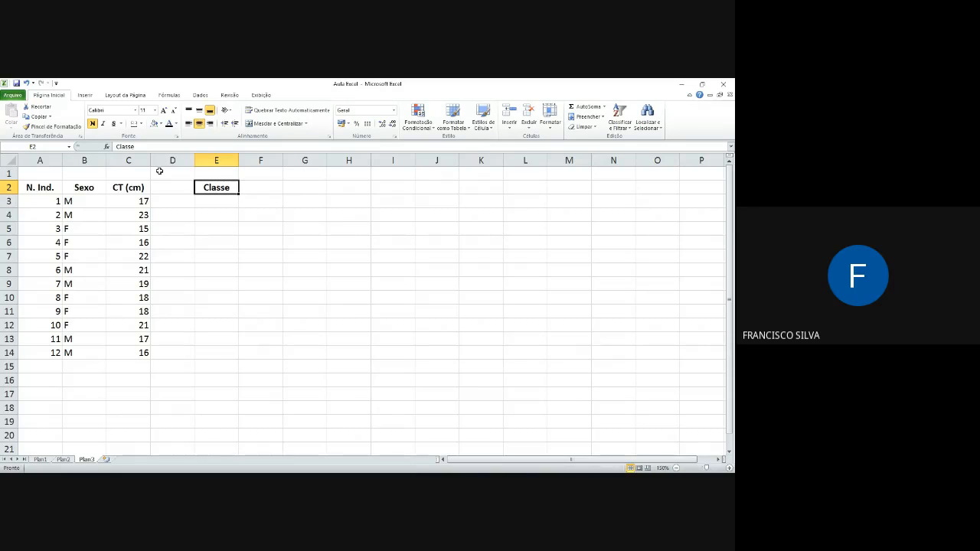
pyautogui.press('Down')
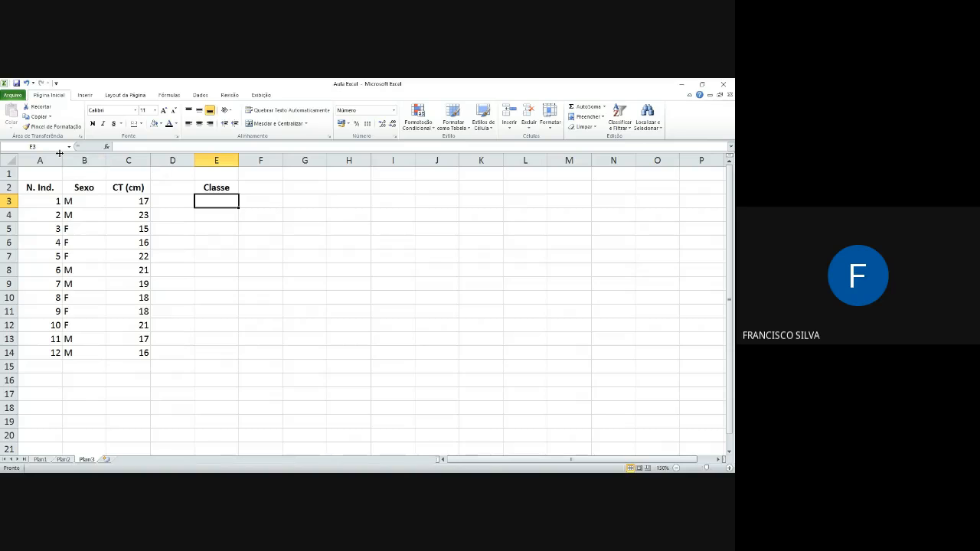
# Step: Insert an empty column before the Classe column so that its header moves to F2
pyautogui.click(216, 160)
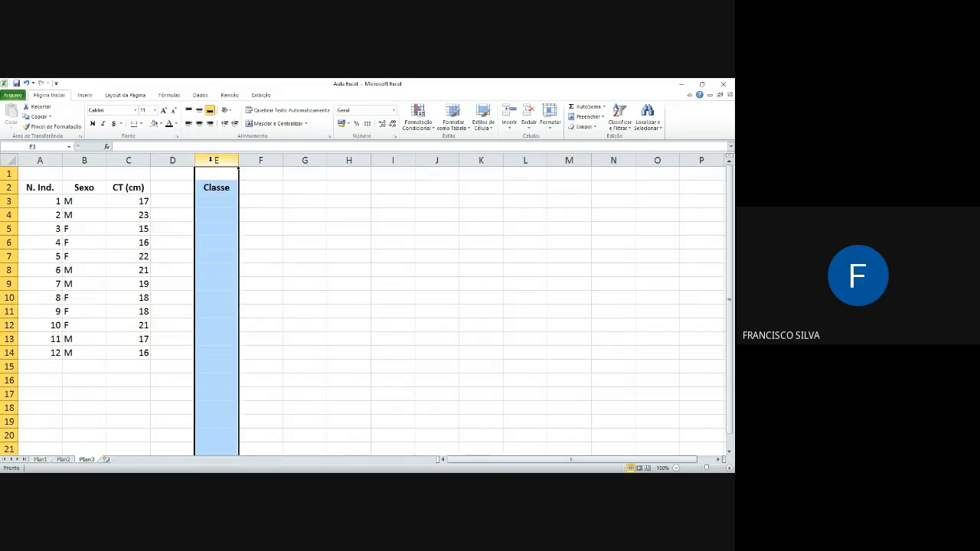
pyautogui.rightClick(216, 160)
pyautogui.click(257, 226)
pyautogui.click(273, 200)
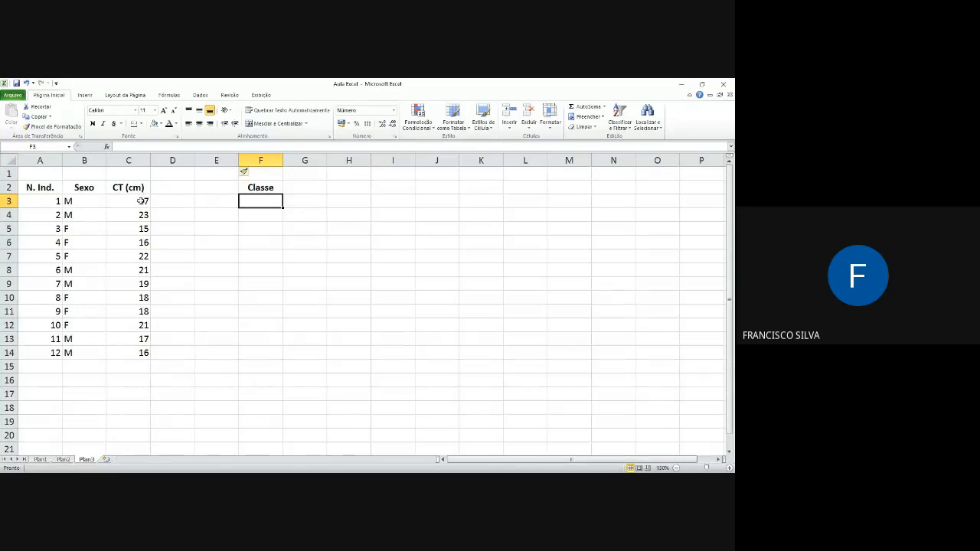
# Step: Check the CT values in C3:C14 and enter the whole-number classes 15 to 23 in F3:F11 under Classe
pyautogui.moveTo(141, 201); pyautogui.dragTo(142, 353)
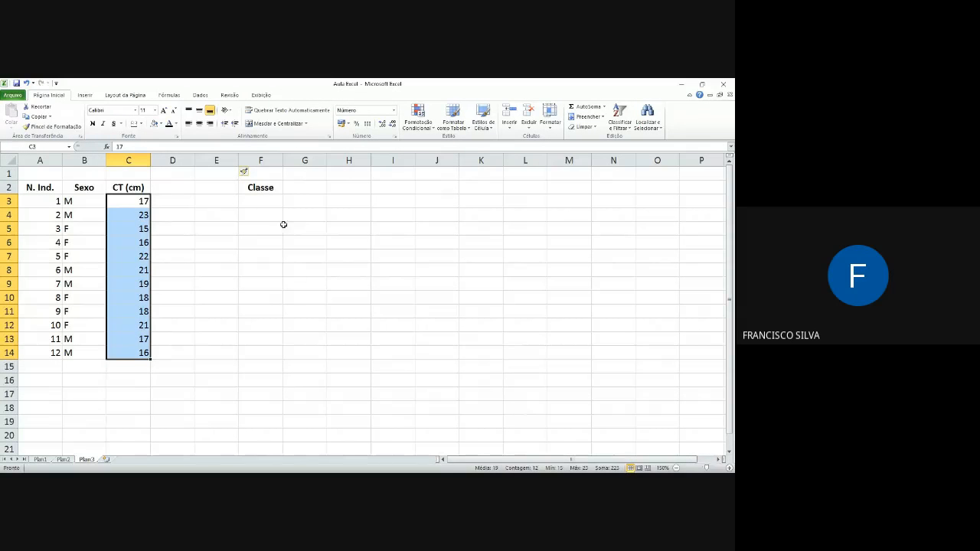
pyautogui.click(254, 199)
pyautogui.write('15')
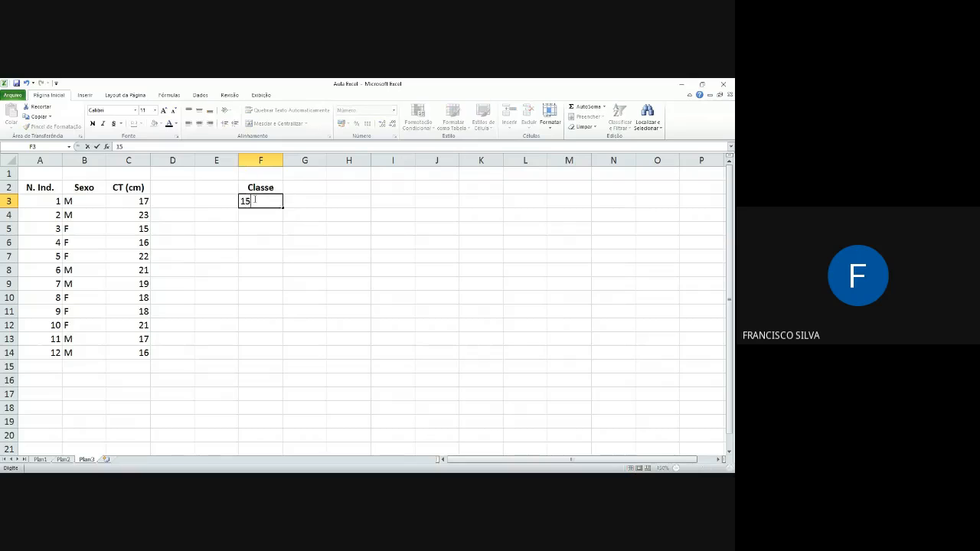
pyautogui.press('Return')
pyautogui.write('16')
pyautogui.press('Return')
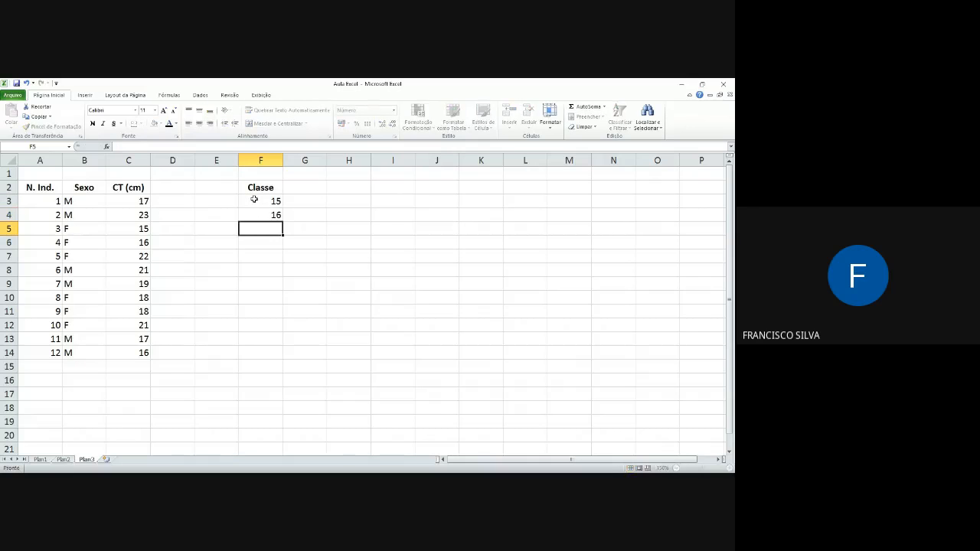
pyautogui.write('17')
pyautogui.press('Return')
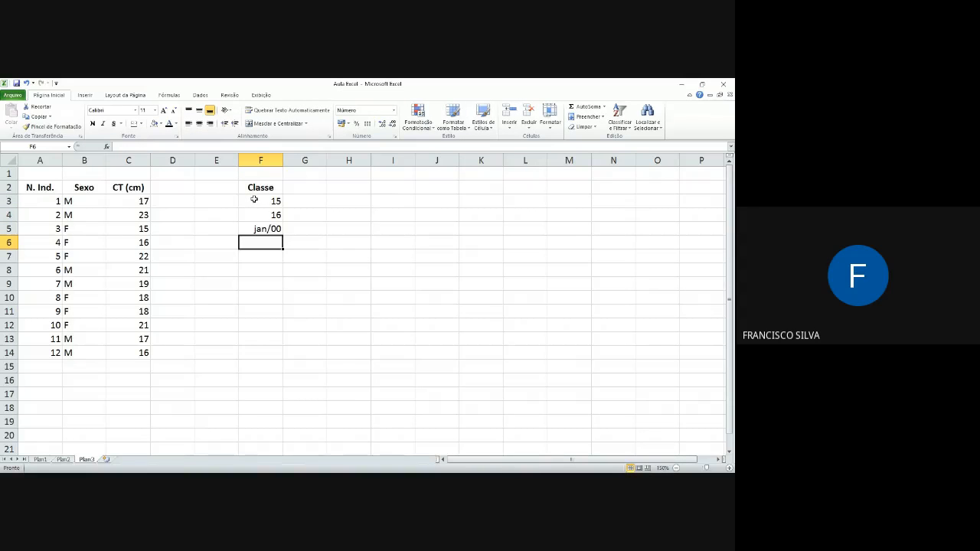
pyautogui.write('18')
pyautogui.press('Return')
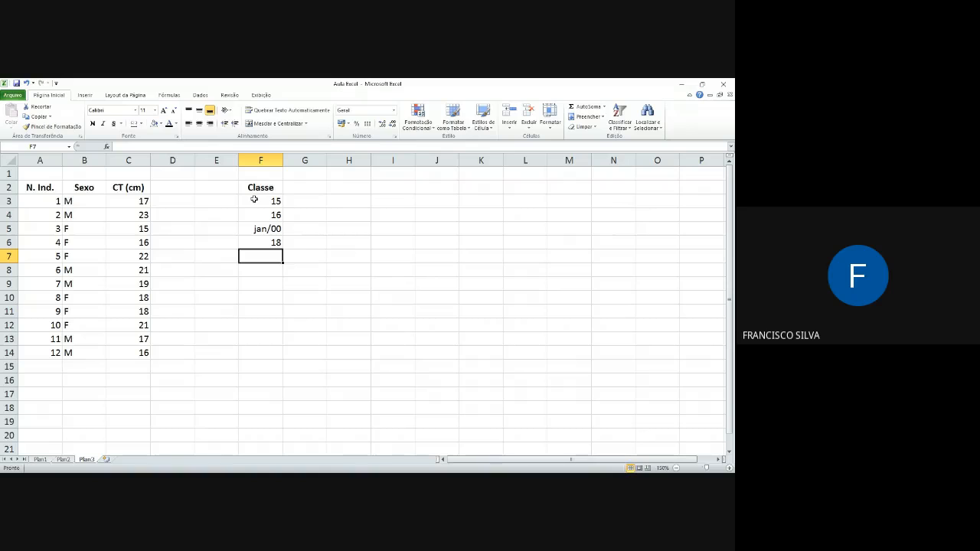
pyautogui.write('19')
pyautogui.press('Return')
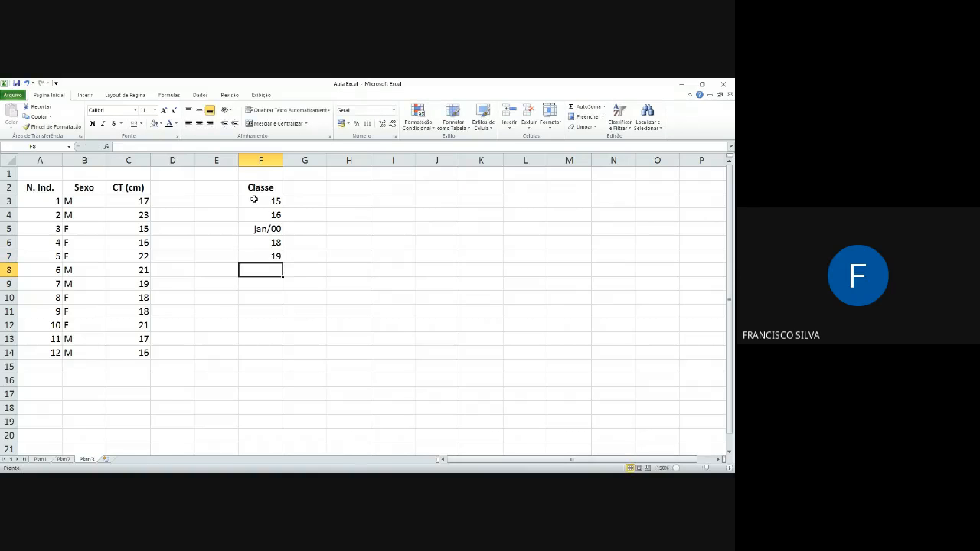
pyautogui.write('20')
pyautogui.press('Return')
pyautogui.write('21')
pyautogui.press('Return')
pyautogui.write('22')
pyautogui.press('Return')
pyautogui.write('23')
pyautogui.press('Up')
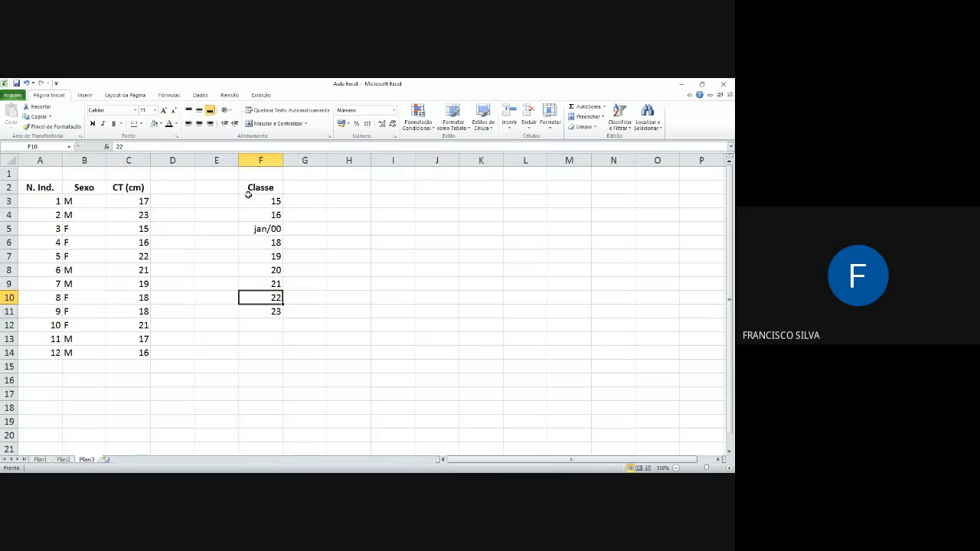
# Step: Select the date-formatted class cell F5 for correction
pyautogui.click(267, 230)
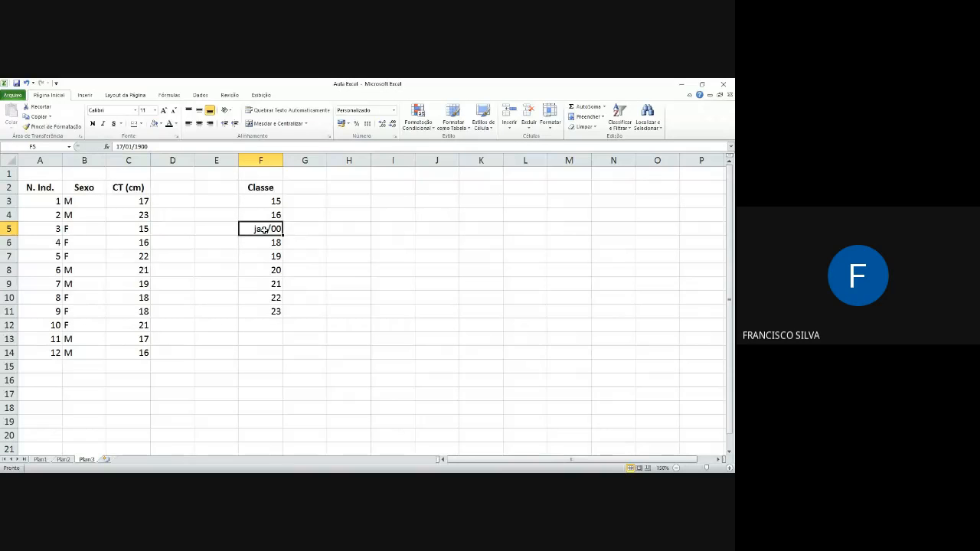
# Step: Format the class cell F5 as a Number with no decimal places
pyautogui.rightClick(264, 230)
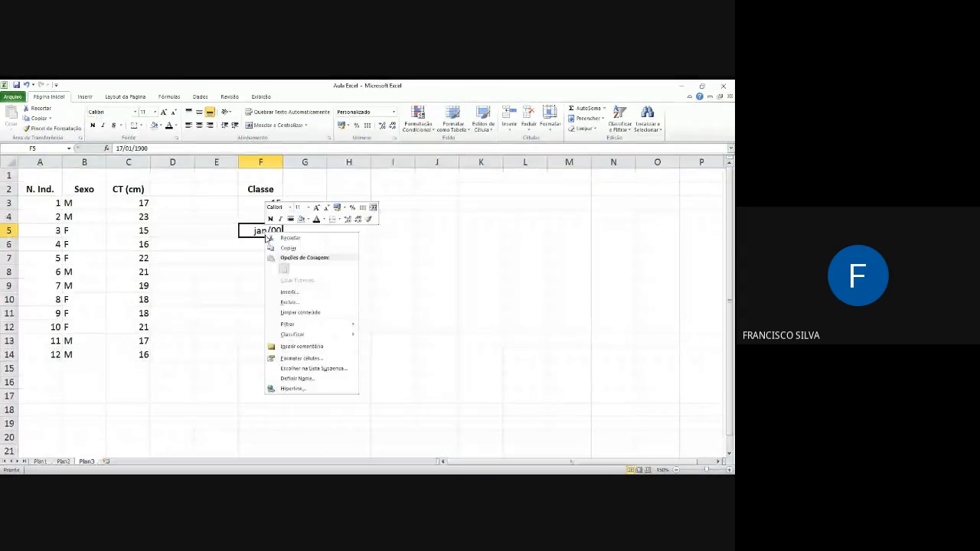
pyautogui.click(320, 359)
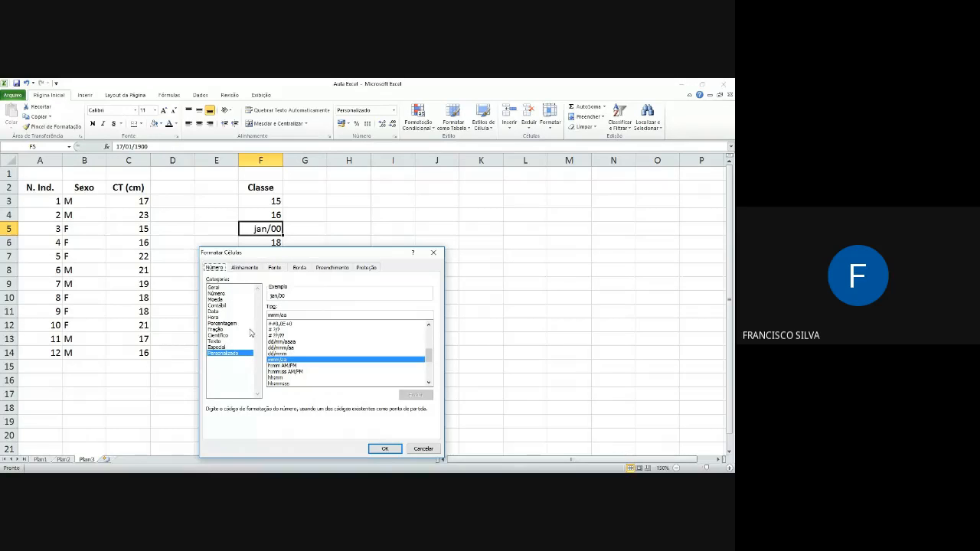
pyautogui.click(217, 294)
pyautogui.click(328, 310)
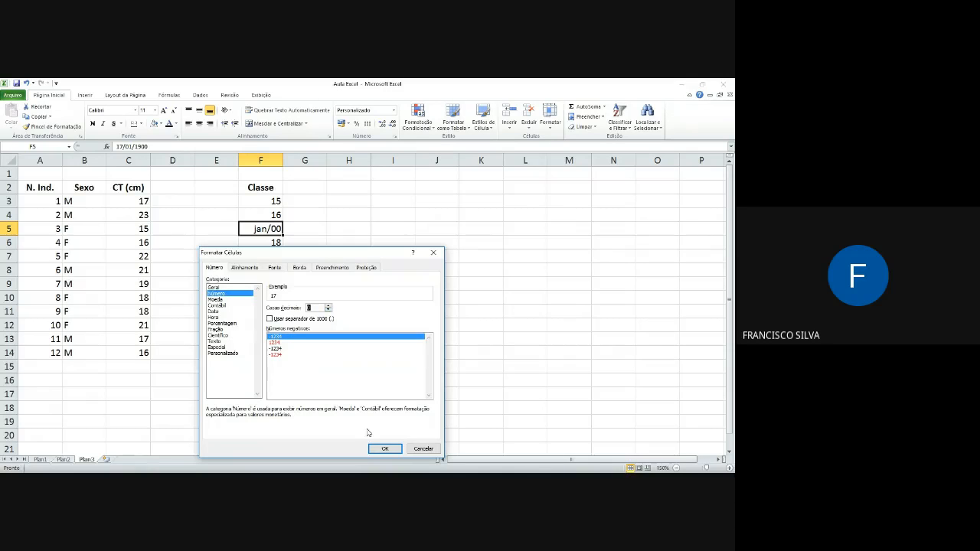
pyautogui.click(385, 449)
# Step: Enter the header Fabs in G2 beside Classe
pyautogui.click(327, 205)
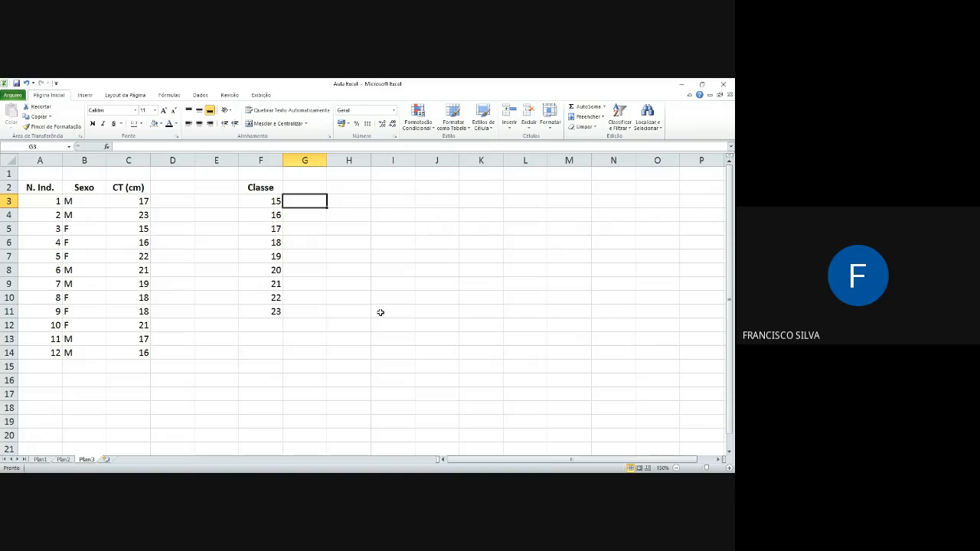
pyautogui.click(315, 190)
pyautogui.write('F')
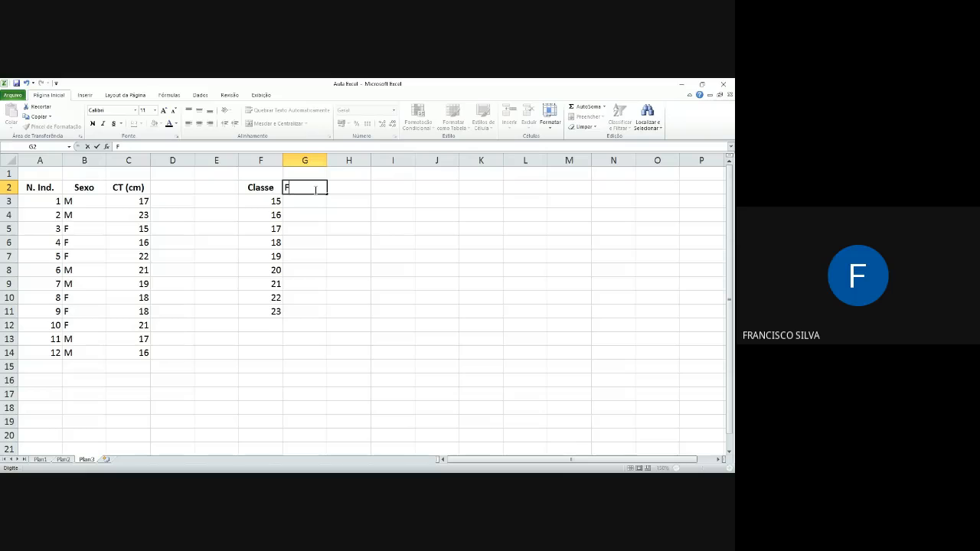
pyautogui.write('abs.')
pyautogui.press('Return')
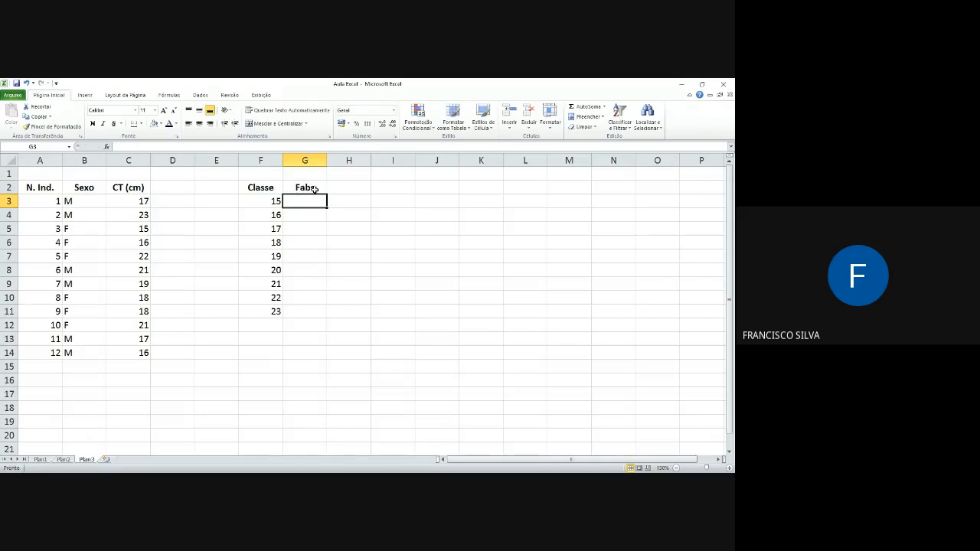
# Step: Copy the CT values from C3:C14 into column J starting at J3
pyautogui.moveTo(136, 201); pyautogui.dragTo(148, 354)
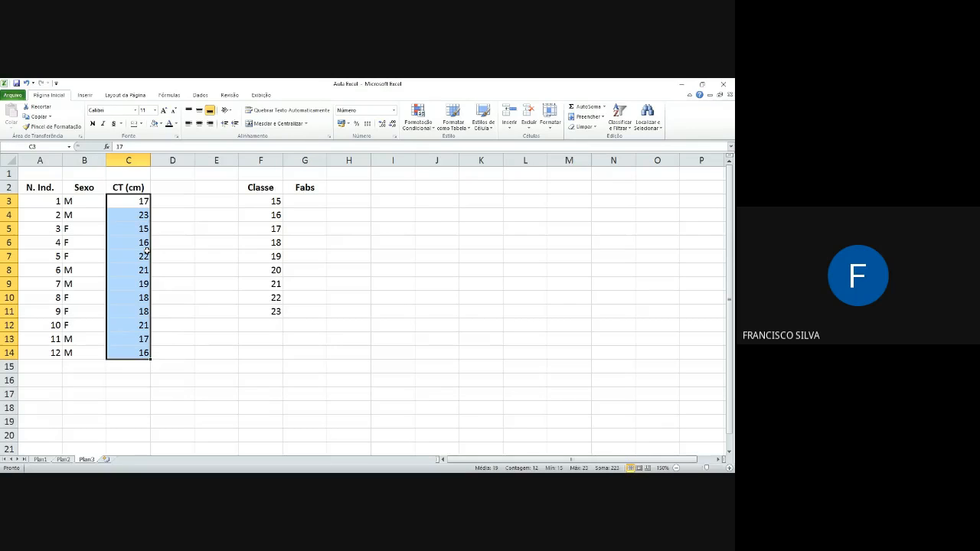
pyautogui.hotkey('ctrl', 'c')
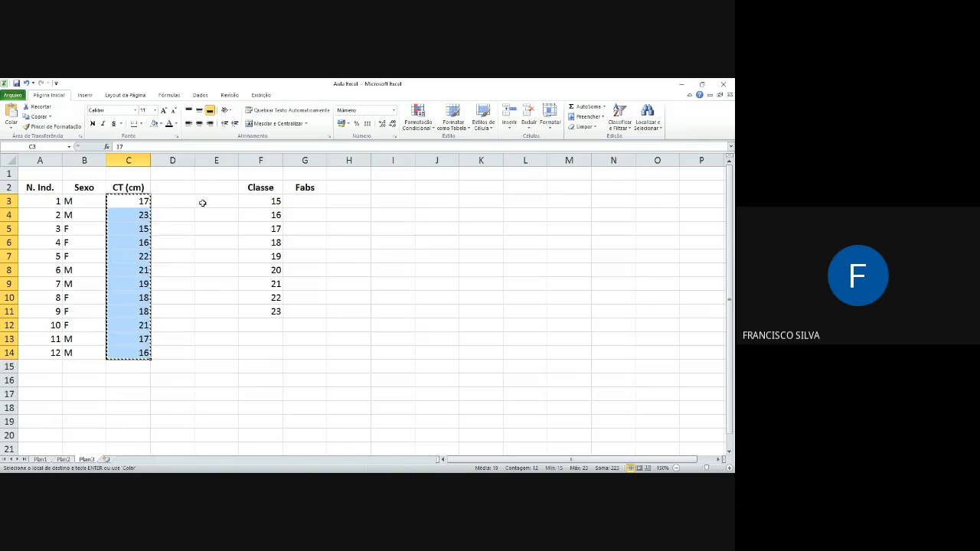
pyautogui.click(448, 204)
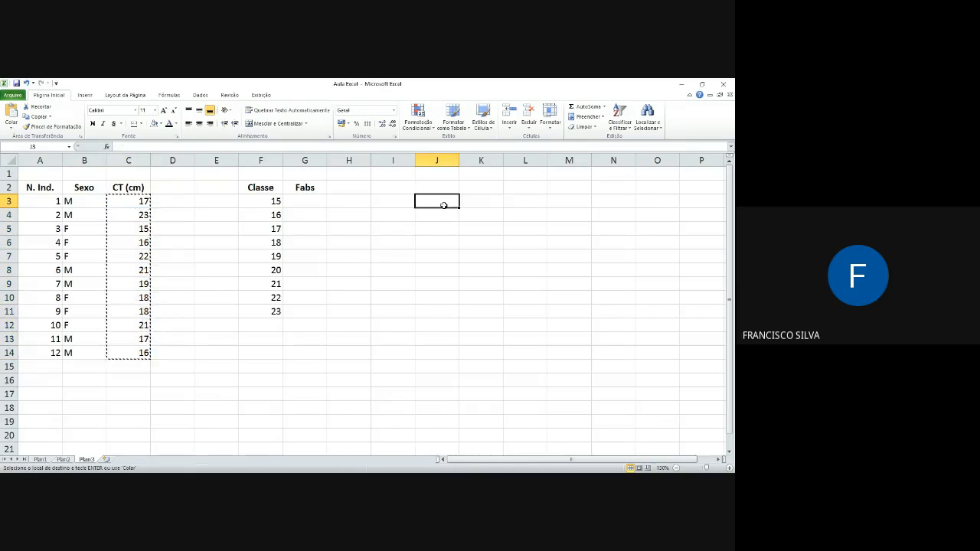
pyautogui.hotkey('ctrl', 'v')
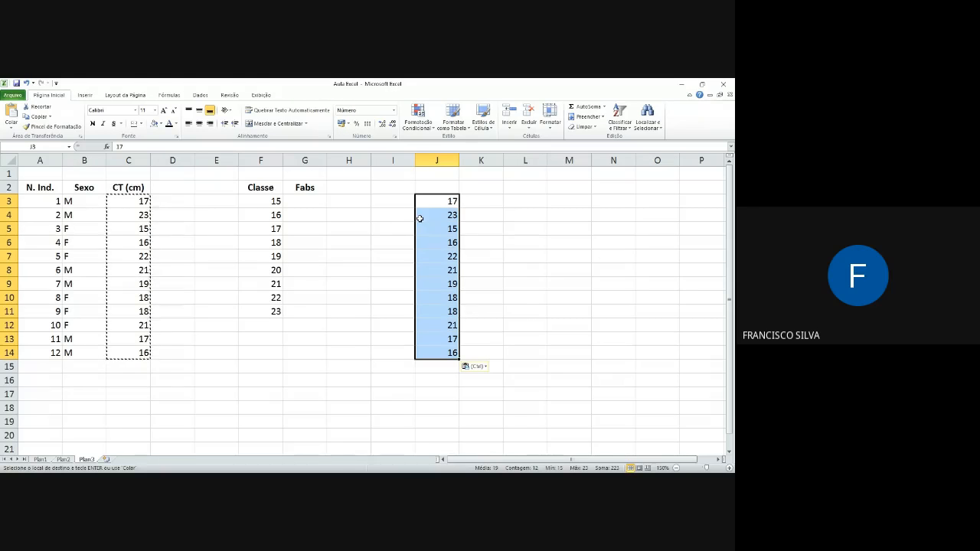
pyautogui.click(200, 95)
pyautogui.click(214, 120)
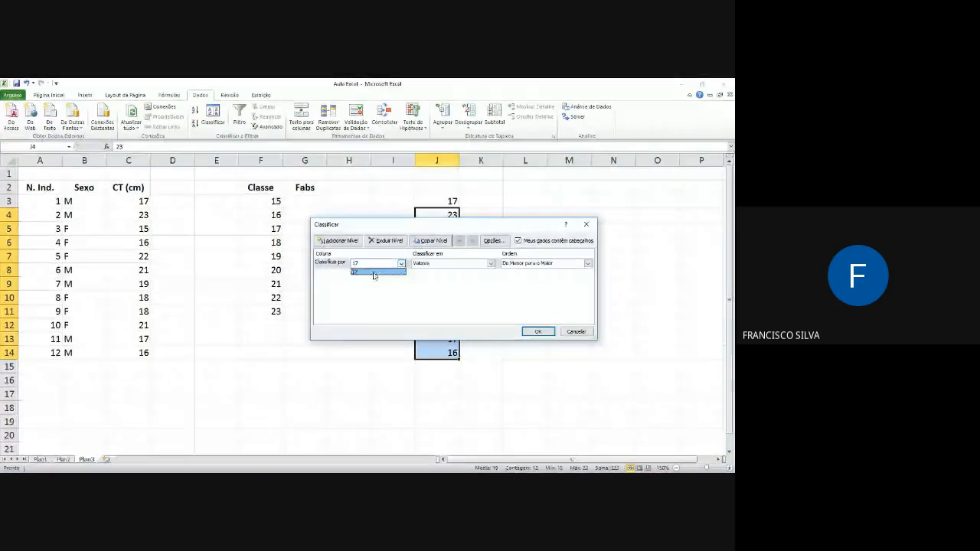
pyautogui.click(576, 334)
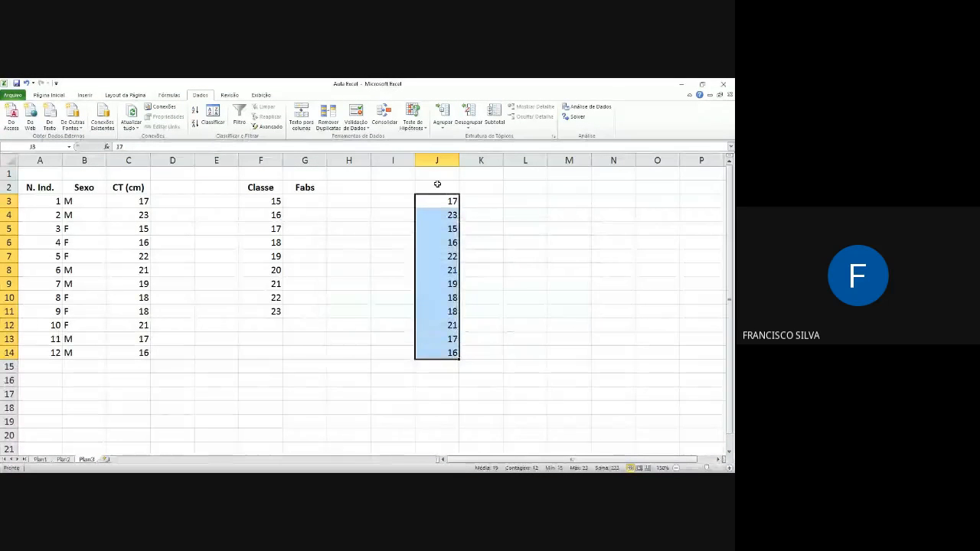
# Step: Copy the CT (cm) header from C2 to J2 above the copied values
pyautogui.click(440, 188)
pyautogui.click(132, 188)
pyautogui.hotkey('ctrl', 'c')
pyautogui.click(432, 187)
pyautogui.hotkey('ctrl', 'v')
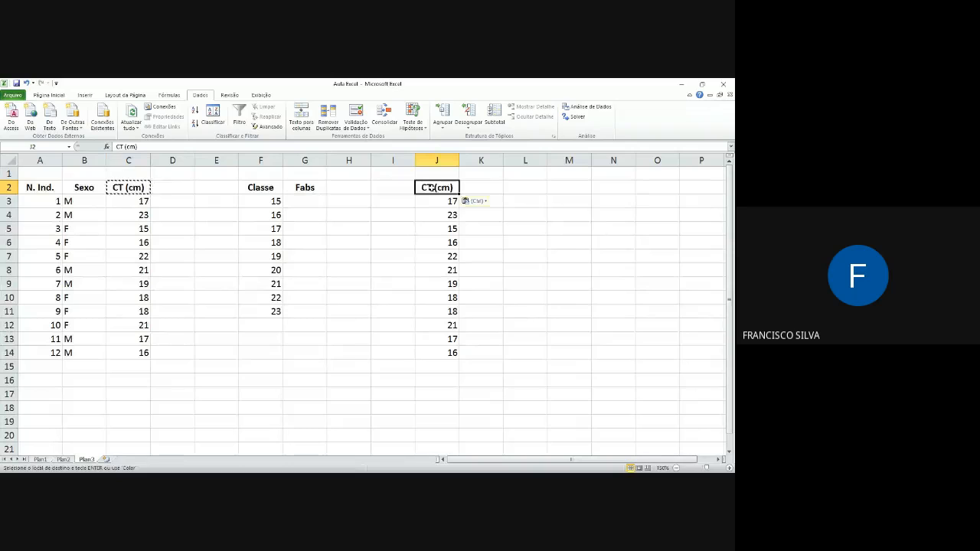
# Step: Sort the copied list J2:J14 by CT (cm) from smallest to largest, treating the first row as a header
pyautogui.moveTo(432, 187); pyautogui.dragTo(425, 353)
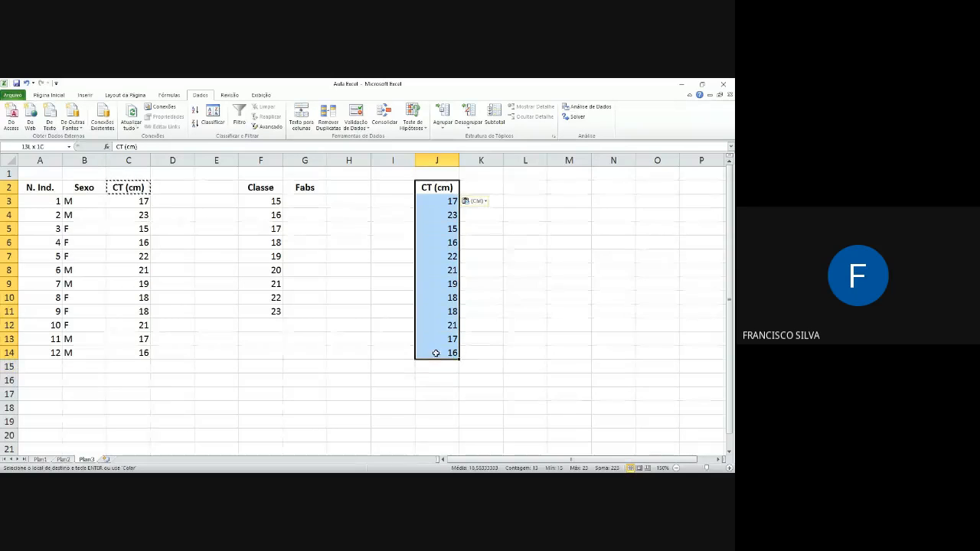
pyautogui.click(213, 117)
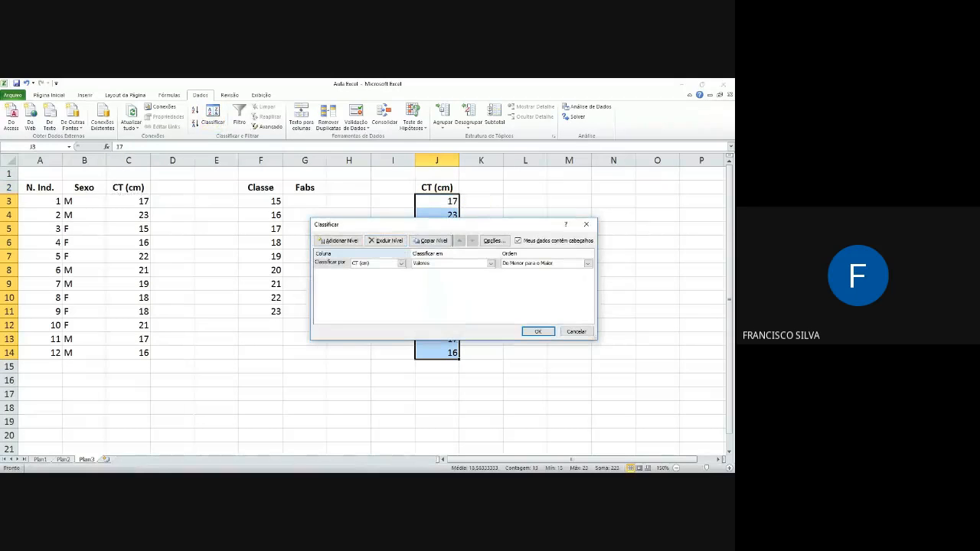
pyautogui.click(538, 331)
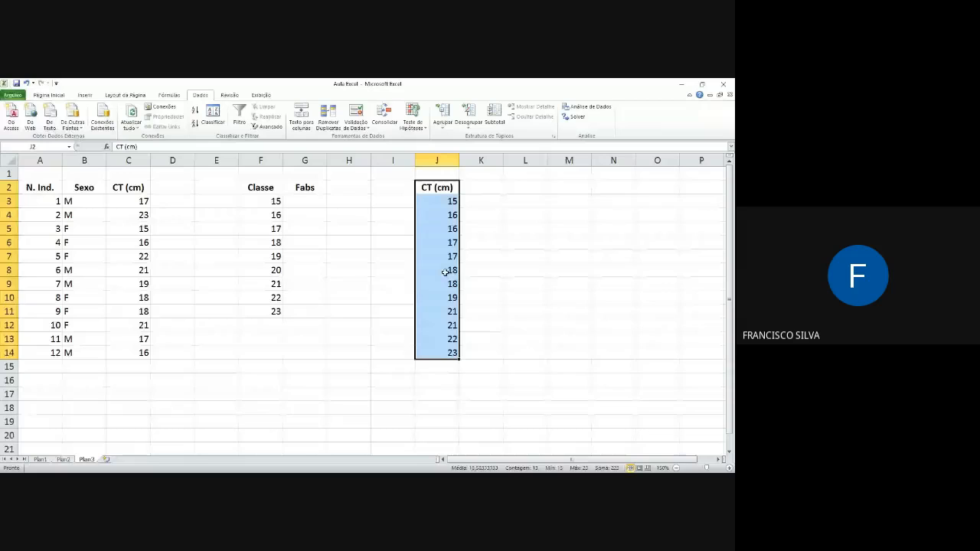
pyautogui.click(447, 201)
# Step: Enter the absolute frequencies 1, 2, 2, 2 and 1 for classes 15 to 19 in G3:G7
pyautogui.click(312, 200)
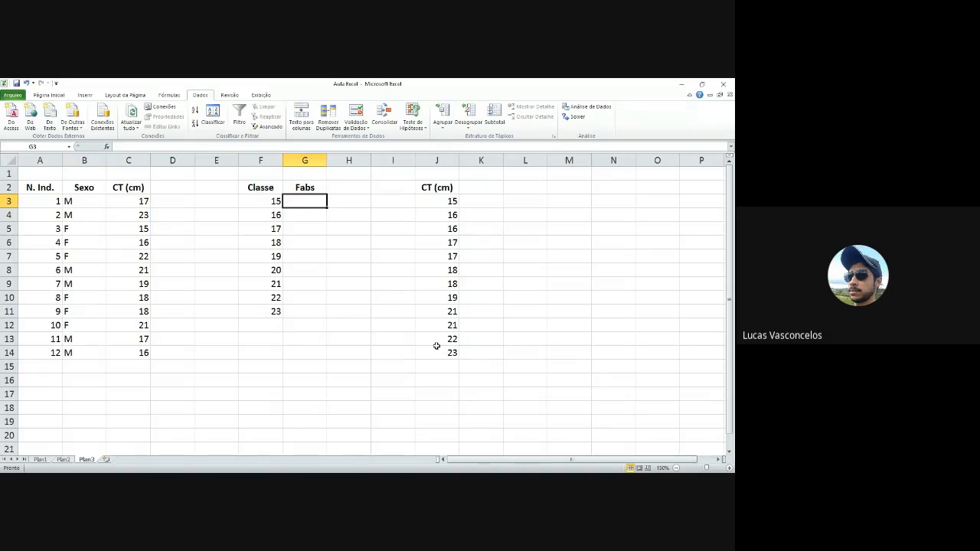
pyautogui.write('1')
pyautogui.press('Return')
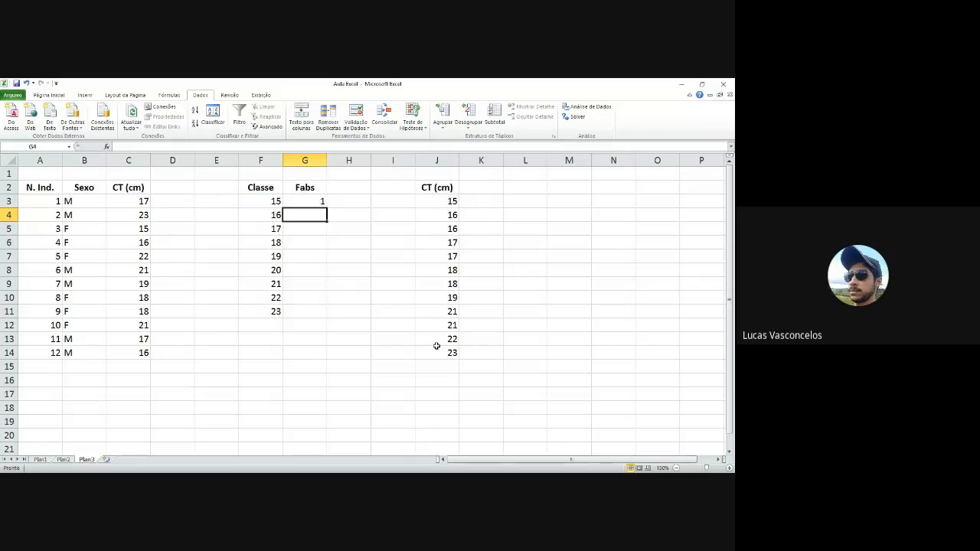
pyautogui.write('2')
pyautogui.press('Return')
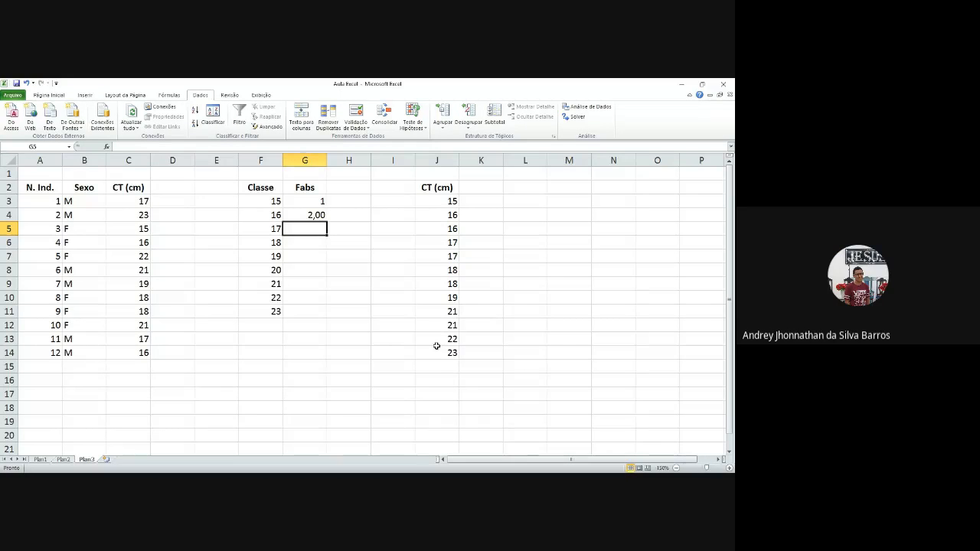
pyautogui.write('2')
pyautogui.press('Return')
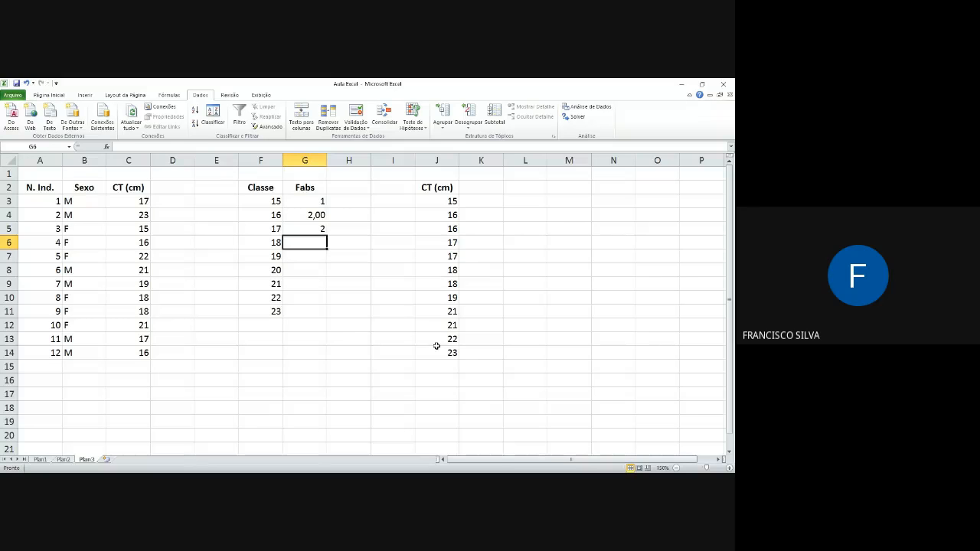
pyautogui.write('2')
pyautogui.press('Return')
pyautogui.write('1')
pyautogui.press('Return')
# Step: Enter 2 for class 20 in G8 and 1 for class 21 in G9
pyautogui.write('2')
pyautogui.press('Return')
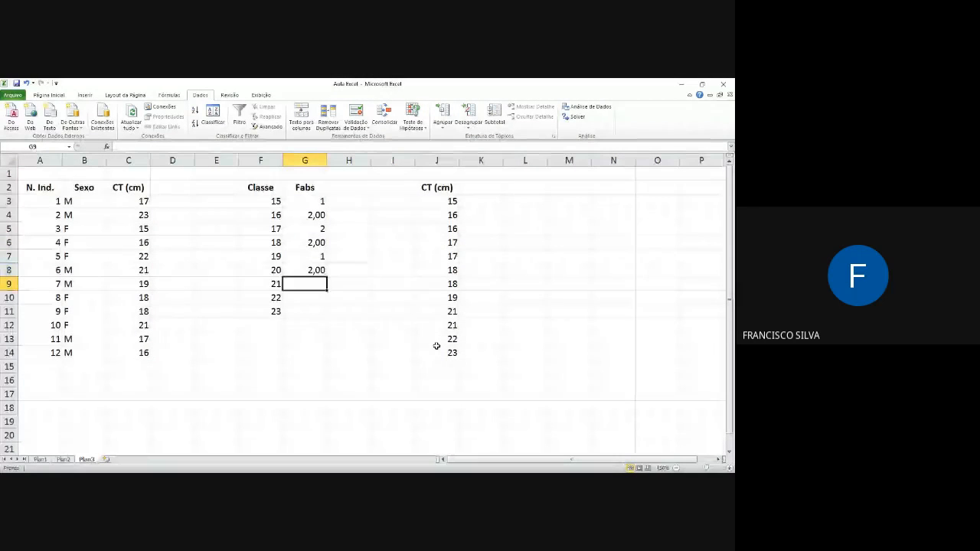
pyautogui.write('1')
pyautogui.press('Return')
# Step: Enter the absolute frequencies 0, 2, 1 and 1 for classes 20 to 23 in G8:G11, replacing the wrong entries
pyautogui.press('Up')
pyautogui.press('Up')
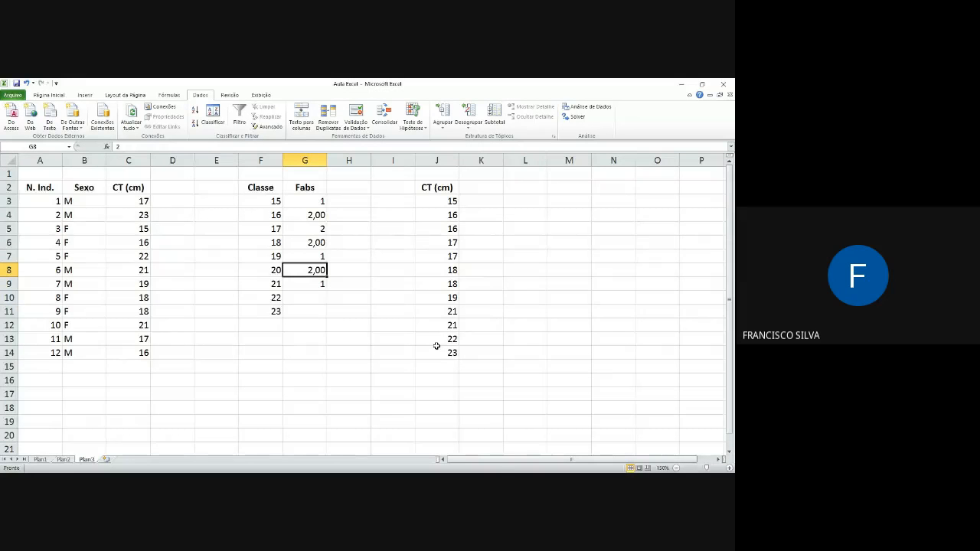
pyautogui.write('0')
pyautogui.press('Return')
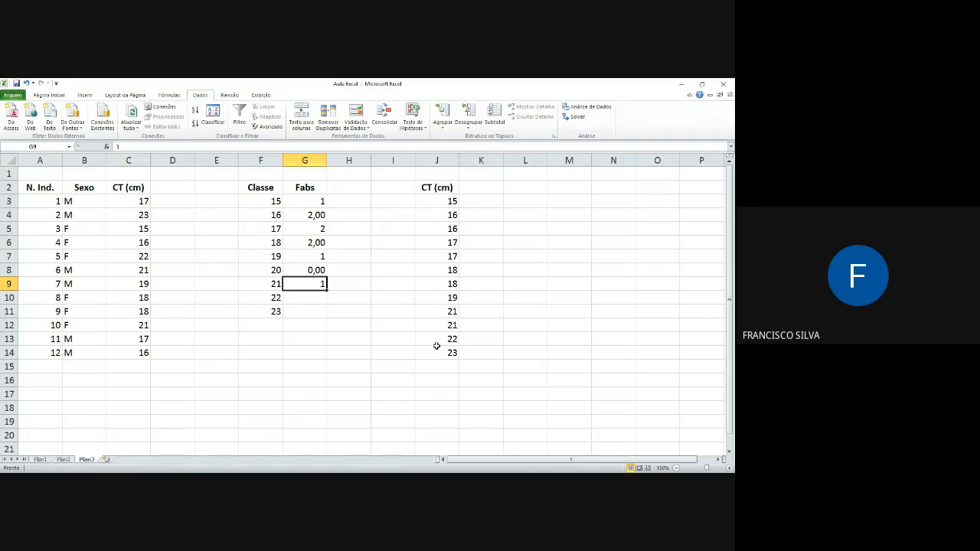
pyautogui.write('2')
pyautogui.press('Return')
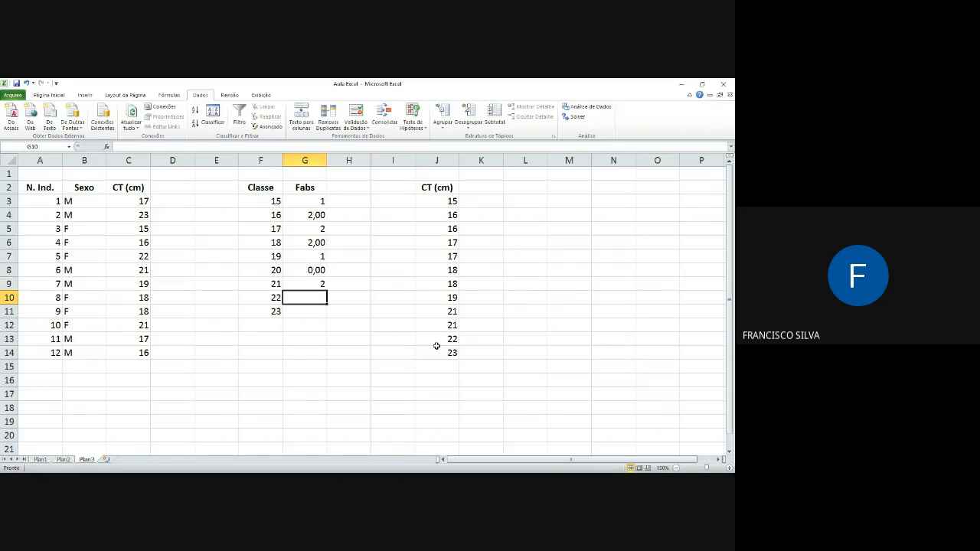
pyautogui.write('1')
pyautogui.press('Return')
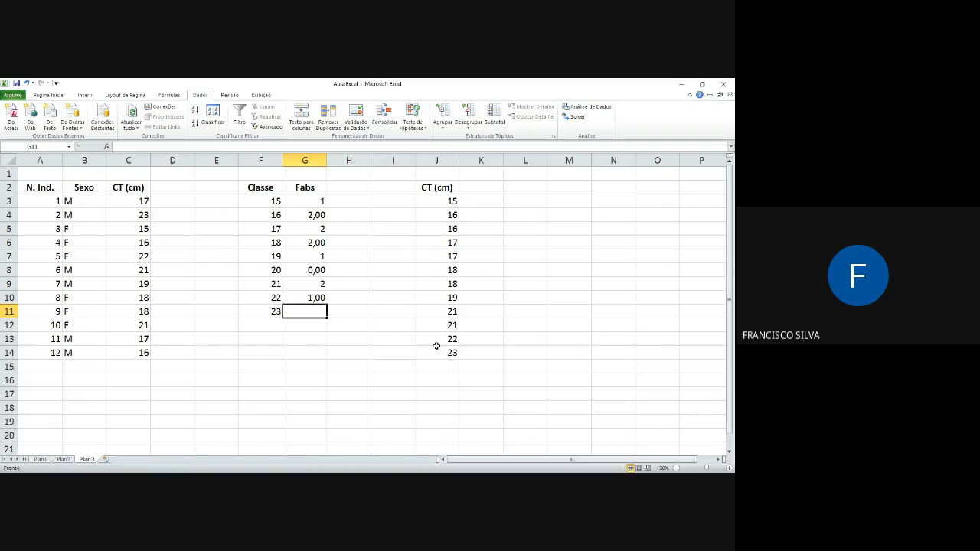
pyautogui.write('1')
pyautogui.press('Return')
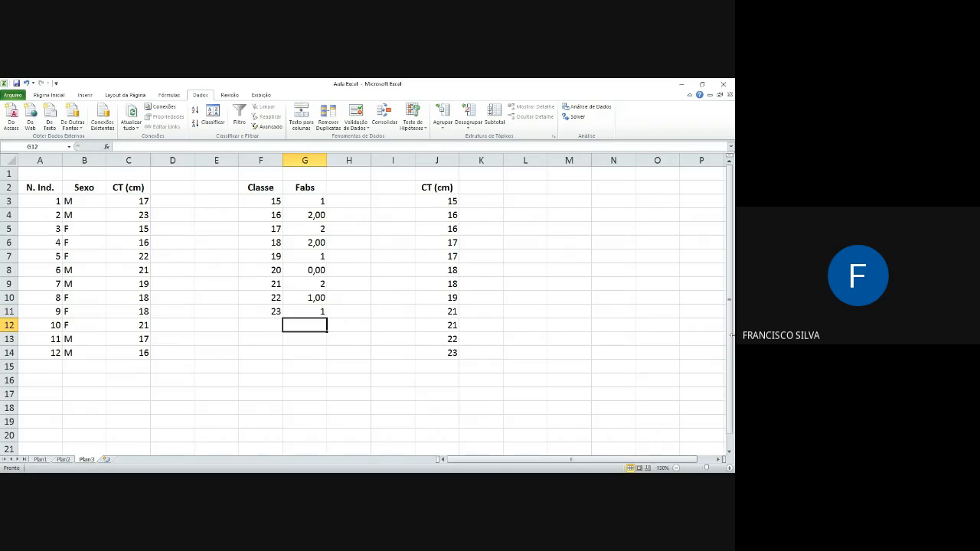
# Step: Format the Fabs values in G3:G11 to show no decimal places
pyautogui.moveTo(322, 201); pyautogui.dragTo(317, 303)
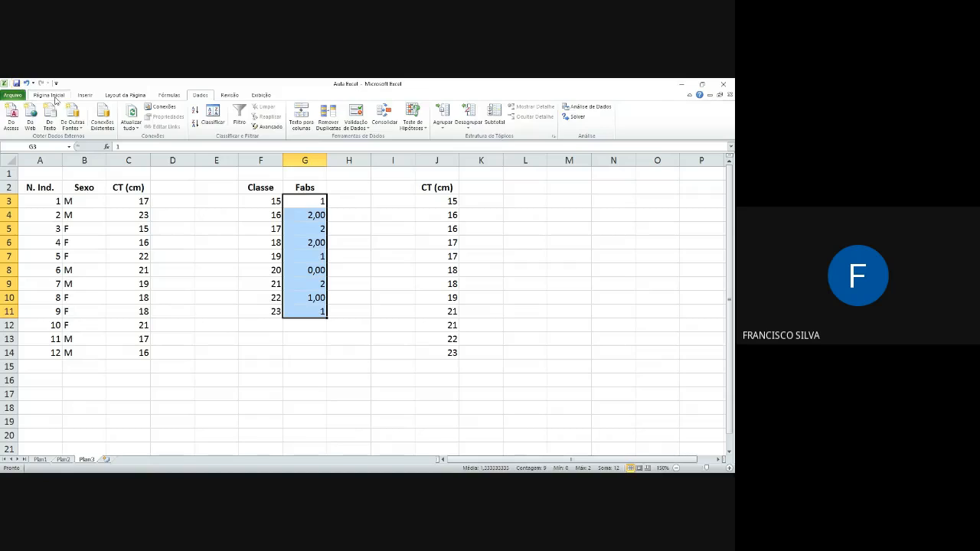
pyautogui.click(49, 95)
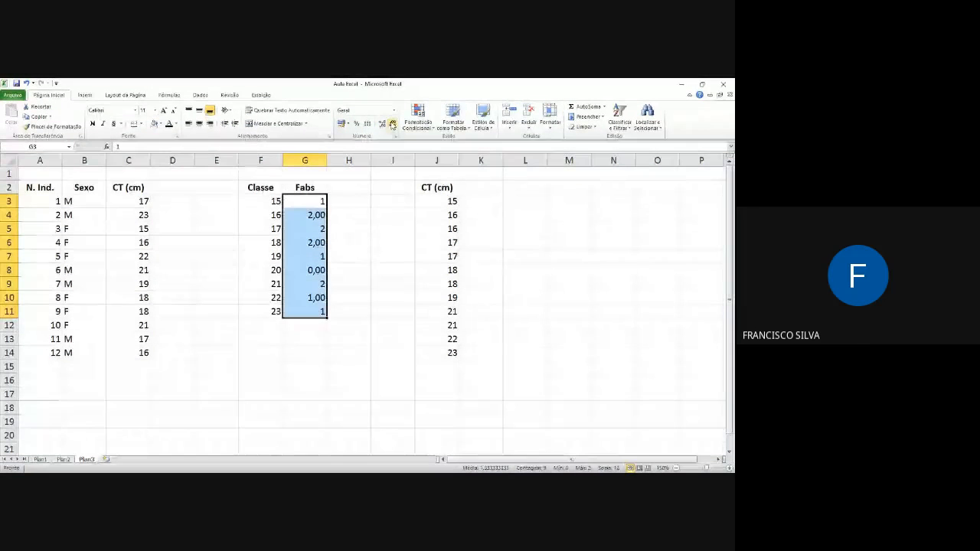
pyautogui.click(383, 124)
pyautogui.click(392, 123)
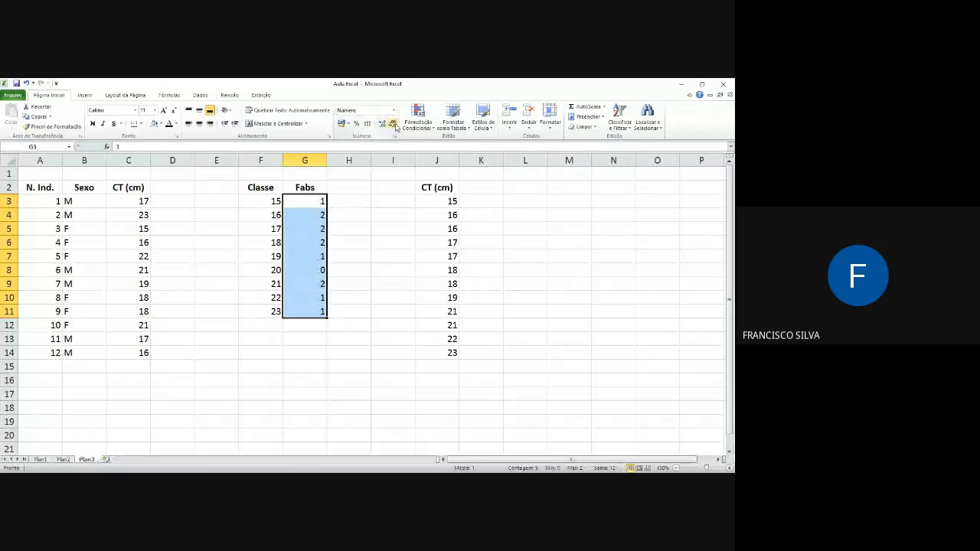
pyautogui.hotkey('alt', 'Tab')
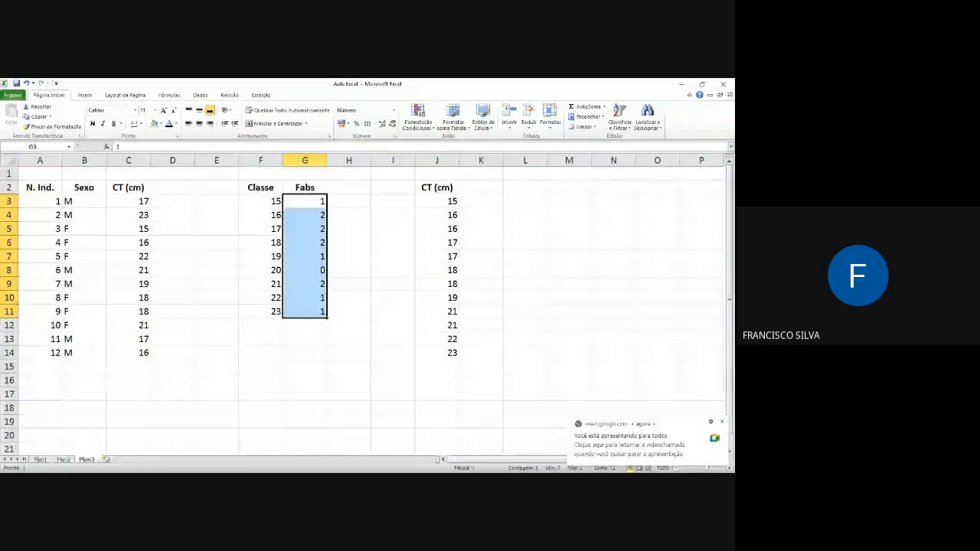
pyautogui.click(372, 256)
pyautogui.click(721, 421)
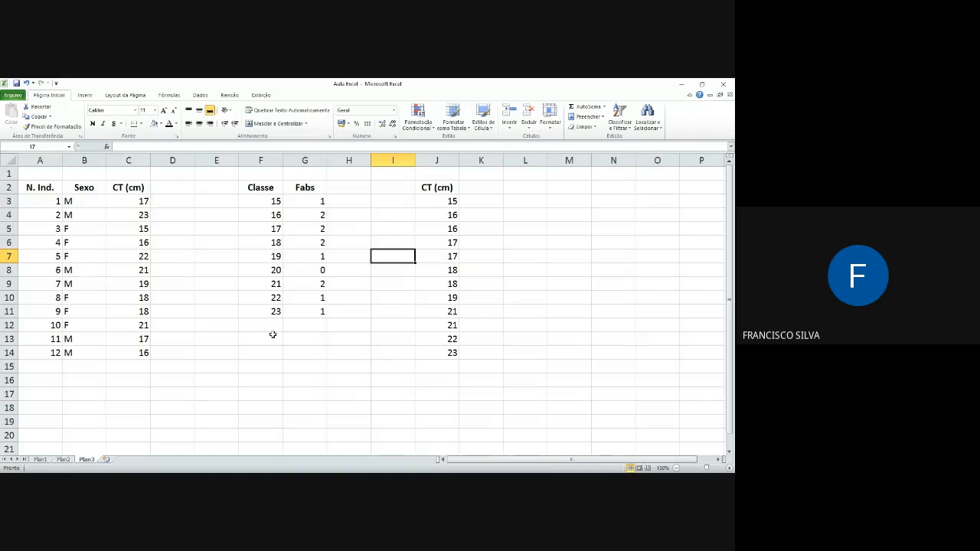
# Step: Delete the contents of the sorted CT (cm) helper list in column J, including its header
pyautogui.moveTo(312, 201); pyautogui.dragTo(310, 310)
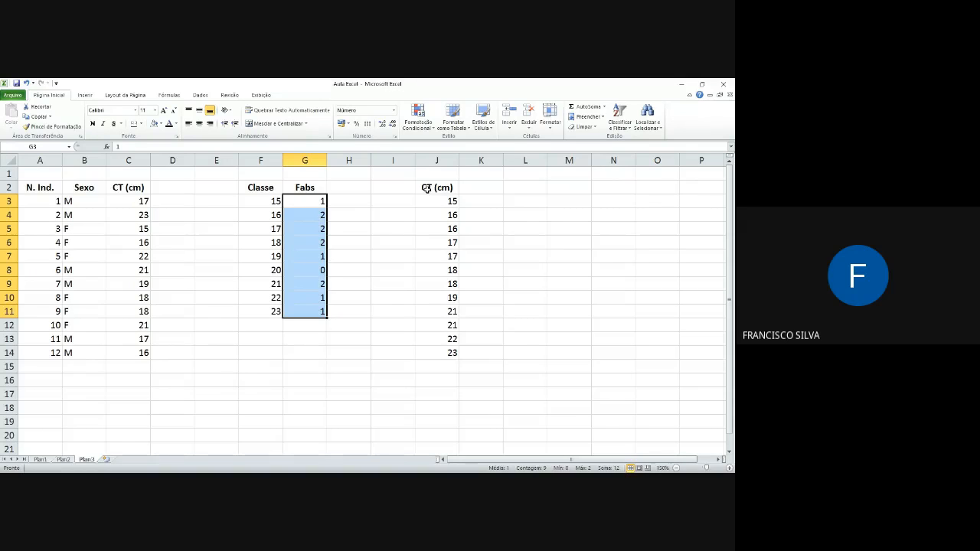
pyautogui.moveTo(426, 188); pyautogui.dragTo(433, 363)
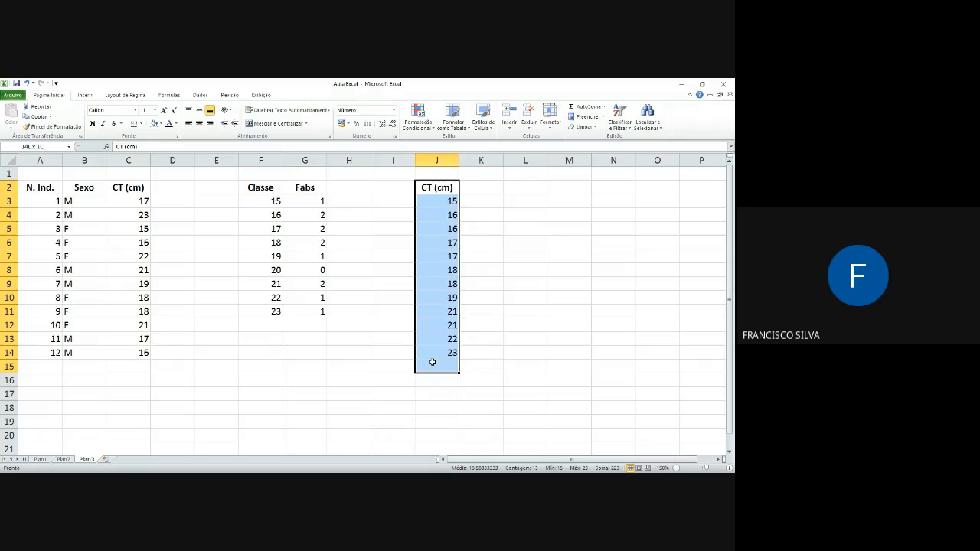
pyautogui.press('Delete')
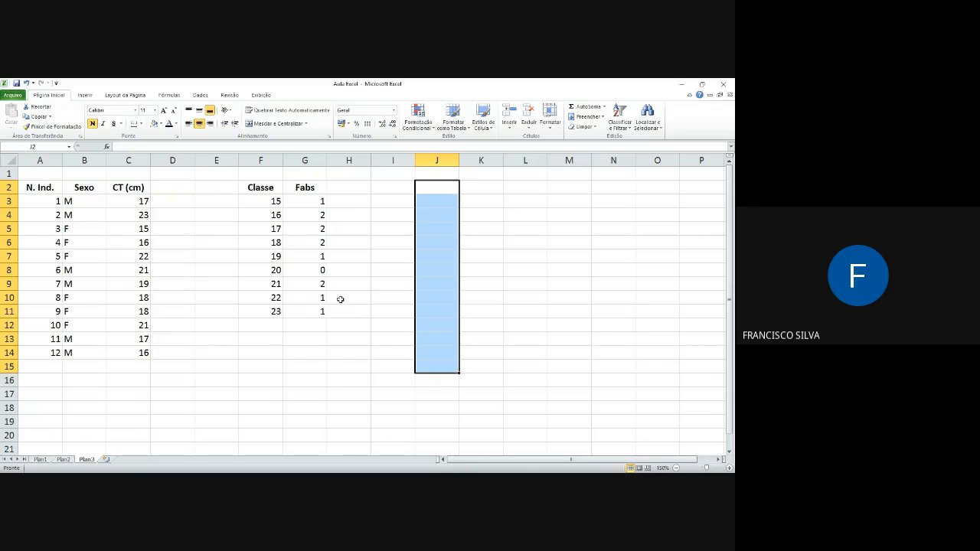
pyautogui.click(393, 202)
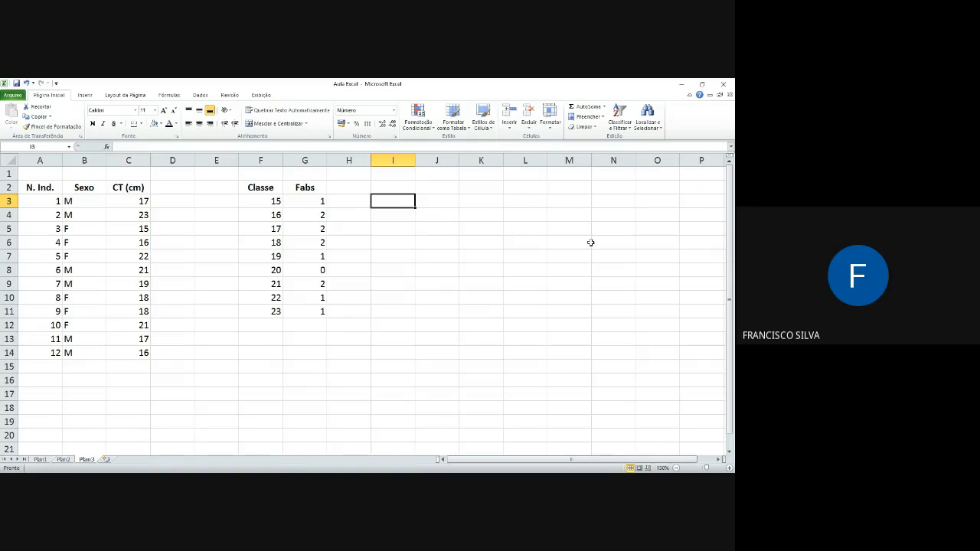
# Step: Delete the Classe and Fabs frequency table in F2:G12 and undo the deletion
pyautogui.moveTo(259, 188); pyautogui.dragTo(313, 327)
pyautogui.press('Delete')
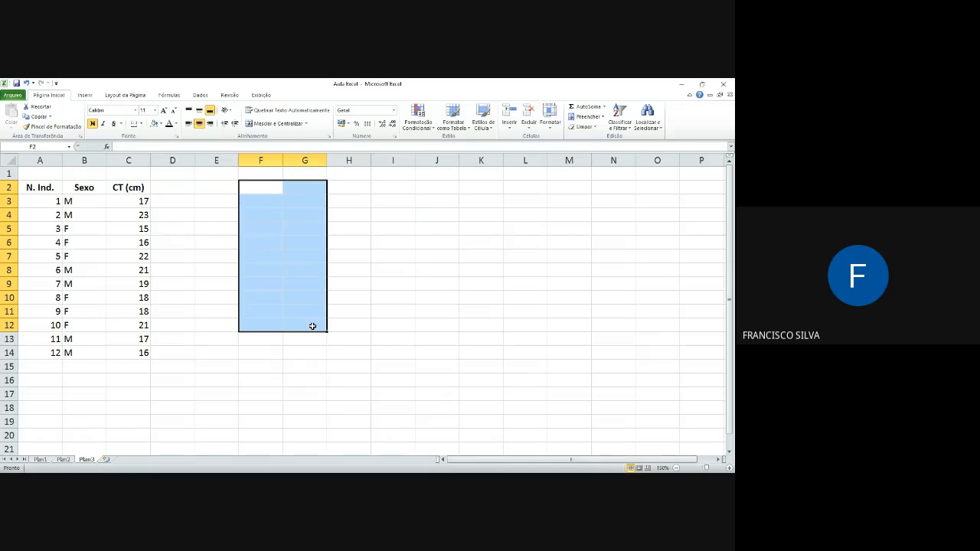
pyautogui.click(268, 200)
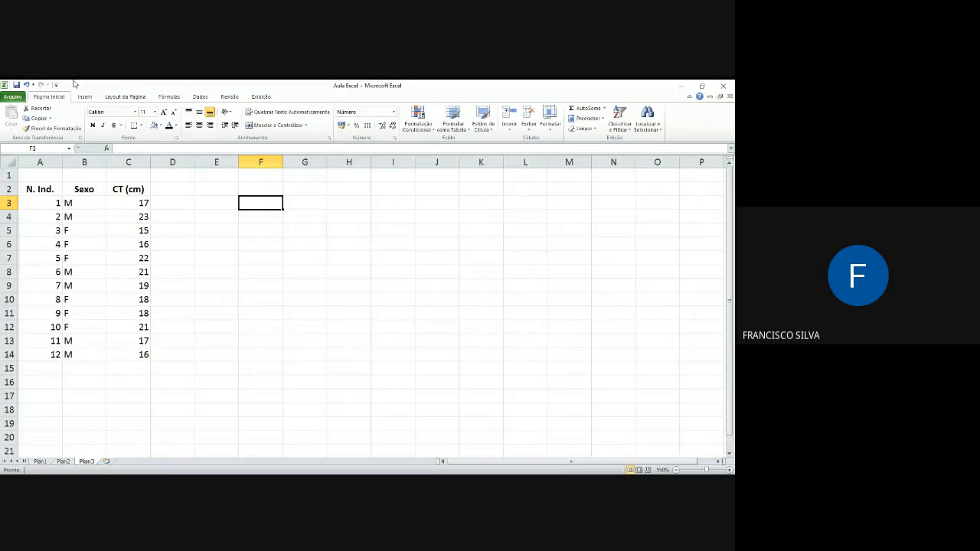
pyautogui.click(25, 84)
pyautogui.click(337, 229)
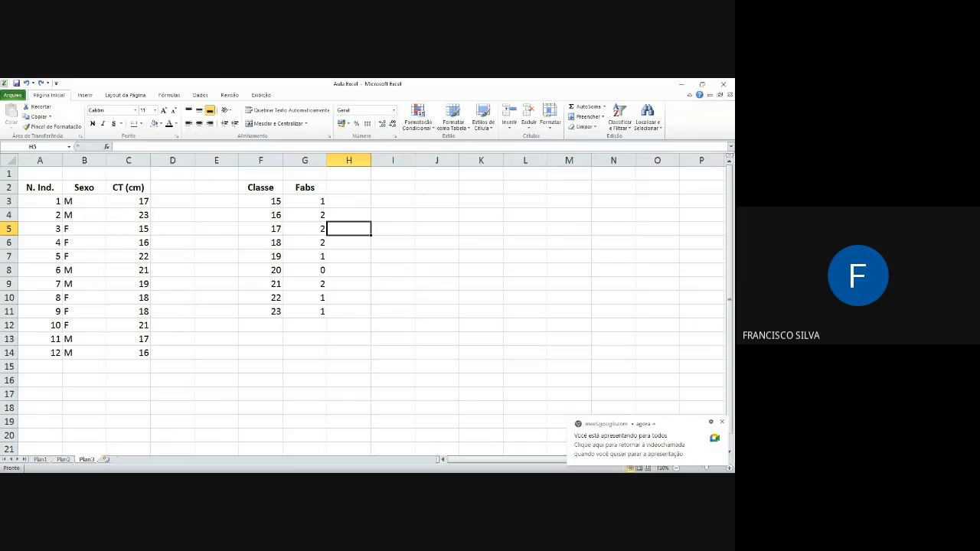
# Step: Copy the Sexo and CT (cm) columns B:C and paste them into columns I:J of the same sheet
pyautogui.moveTo(50, 188); pyautogui.dragTo(132, 354)
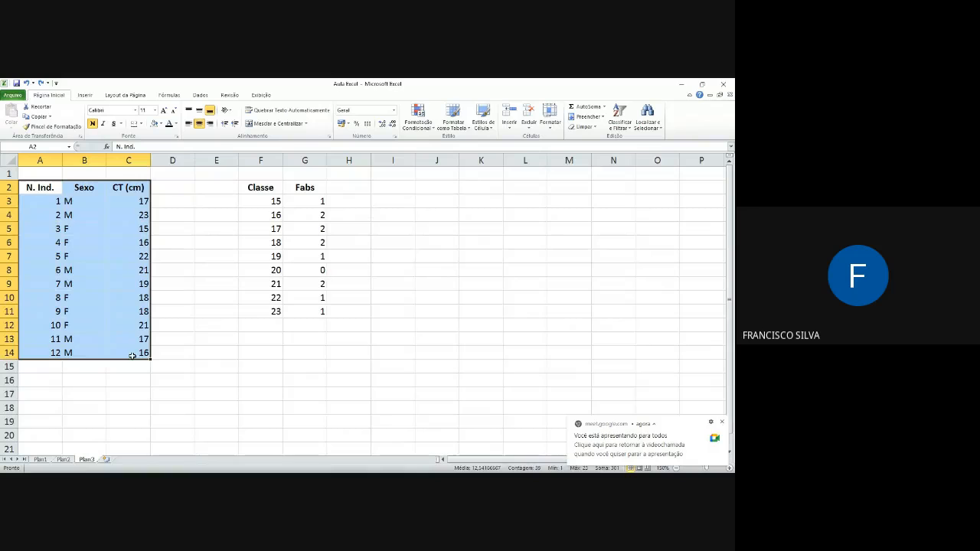
pyautogui.click(95, 163)
pyautogui.moveTo(95, 163); pyautogui.dragTo(122, 163)
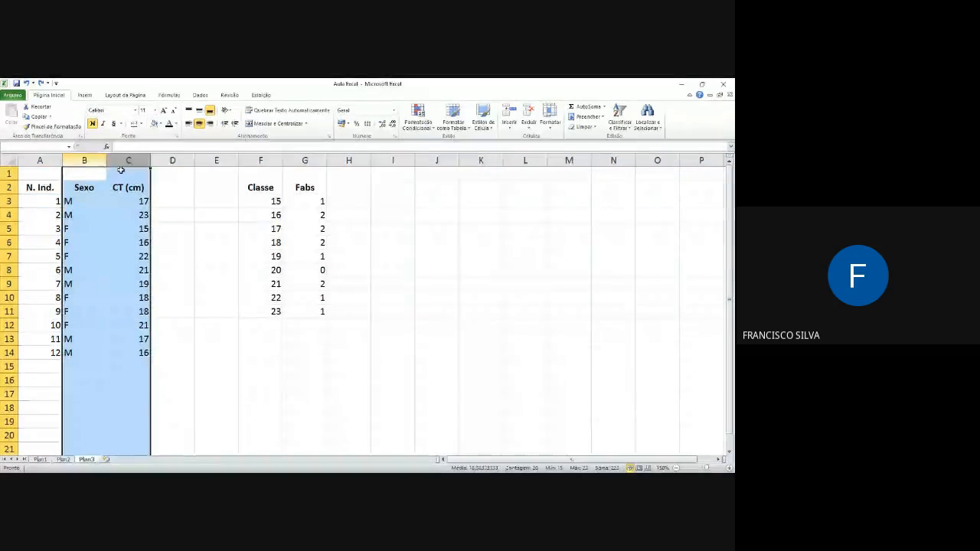
pyautogui.hotkey('ctrl', 'c')
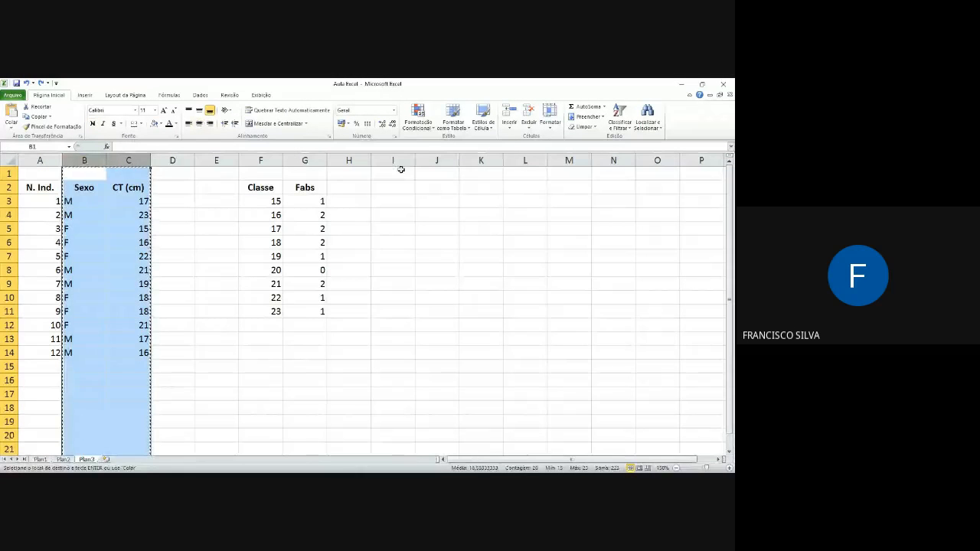
pyautogui.click(394, 161)
pyautogui.hotkey('ctrl', 'v')
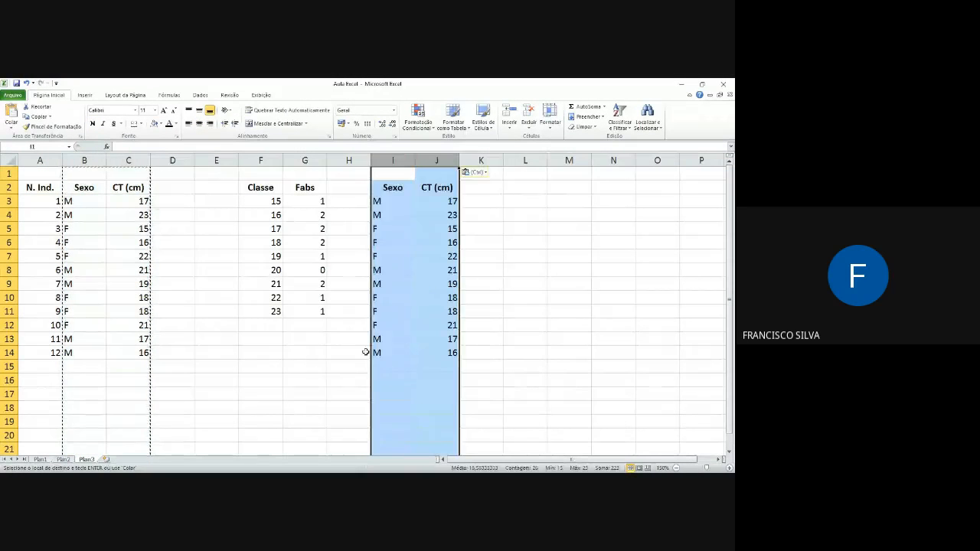
# Step: Delete the pasted copy of the Sexo and CT (cm) data from I2:J15 on Plan3
pyautogui.click(39, 460)
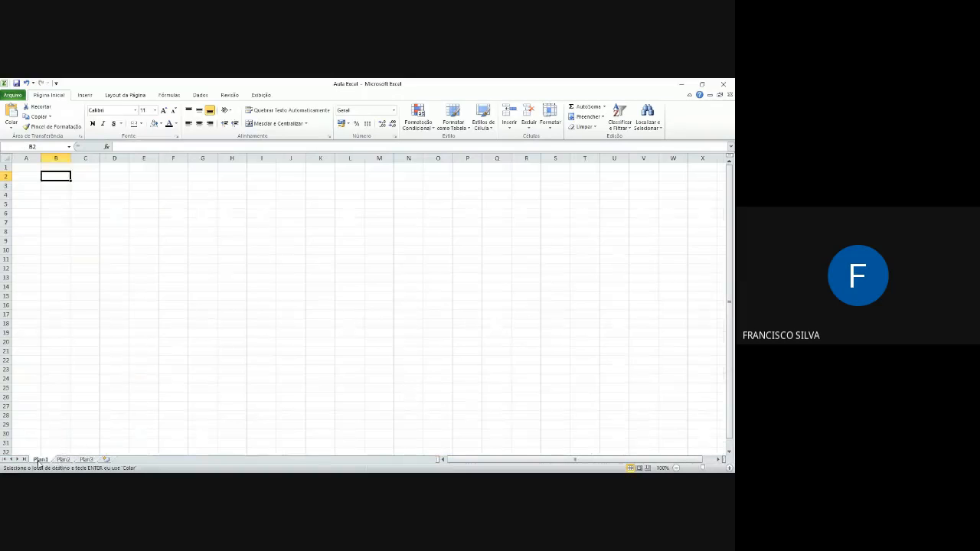
pyautogui.click(85, 460)
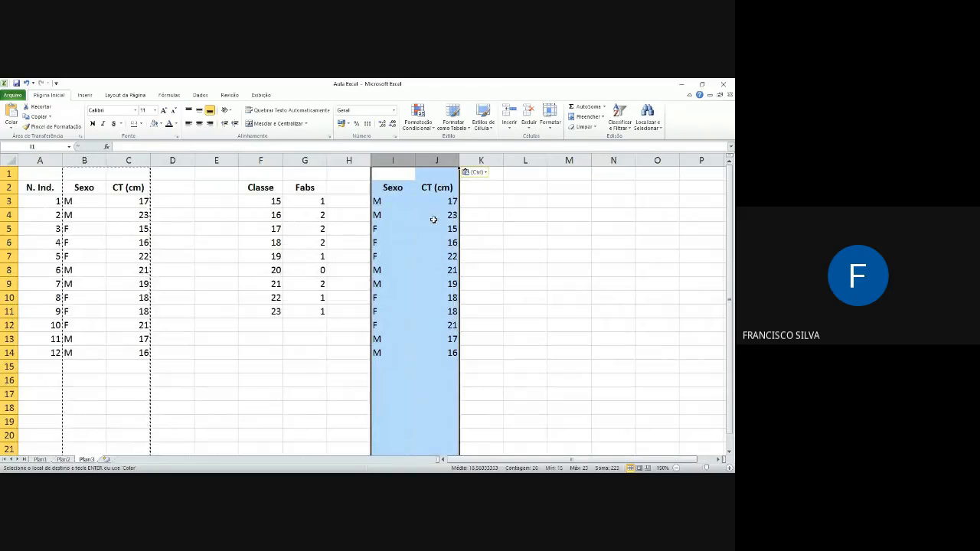
pyautogui.click(392, 188)
pyautogui.moveTo(392, 188); pyautogui.dragTo(445, 353)
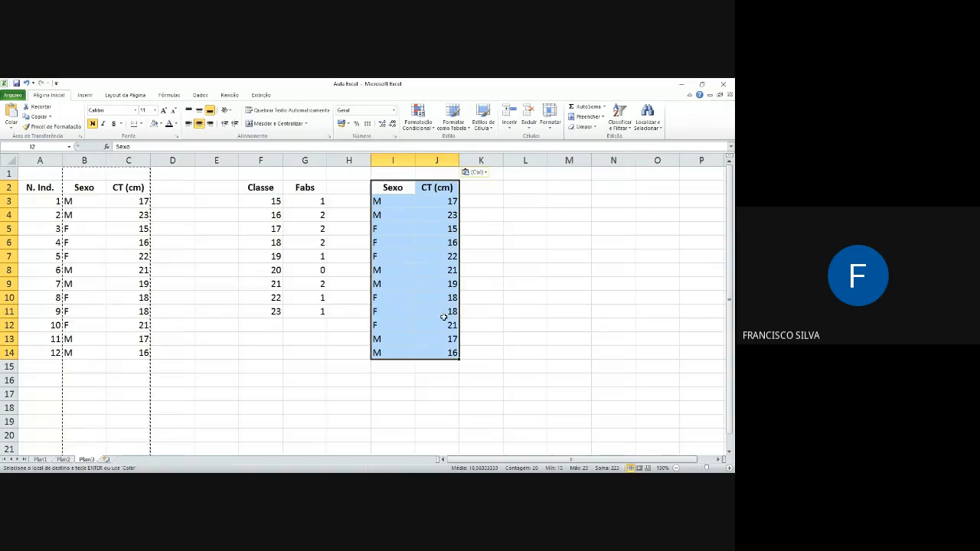
pyautogui.moveTo(44, 201); pyautogui.dragTo(113, 375)
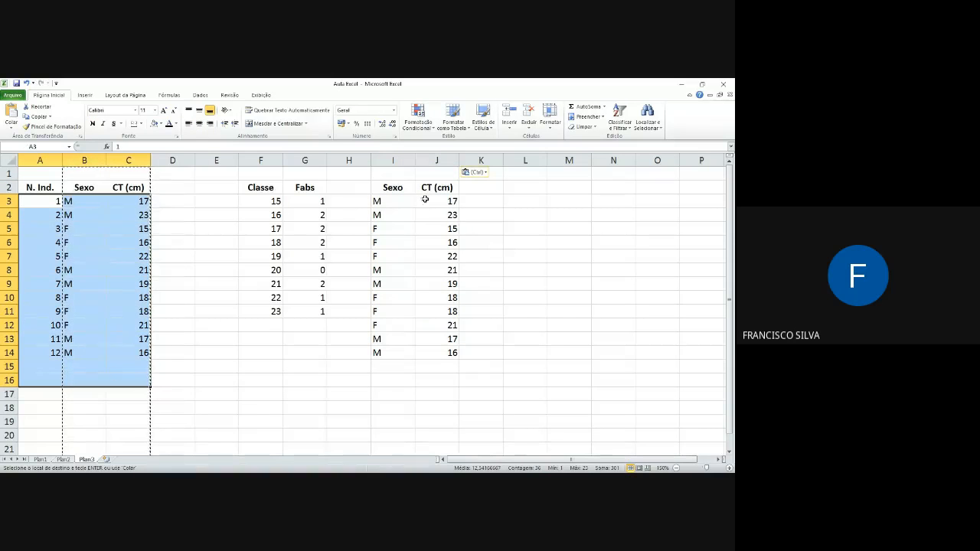
pyautogui.moveTo(400, 189); pyautogui.dragTo(445, 375)
pyautogui.press('Delete')
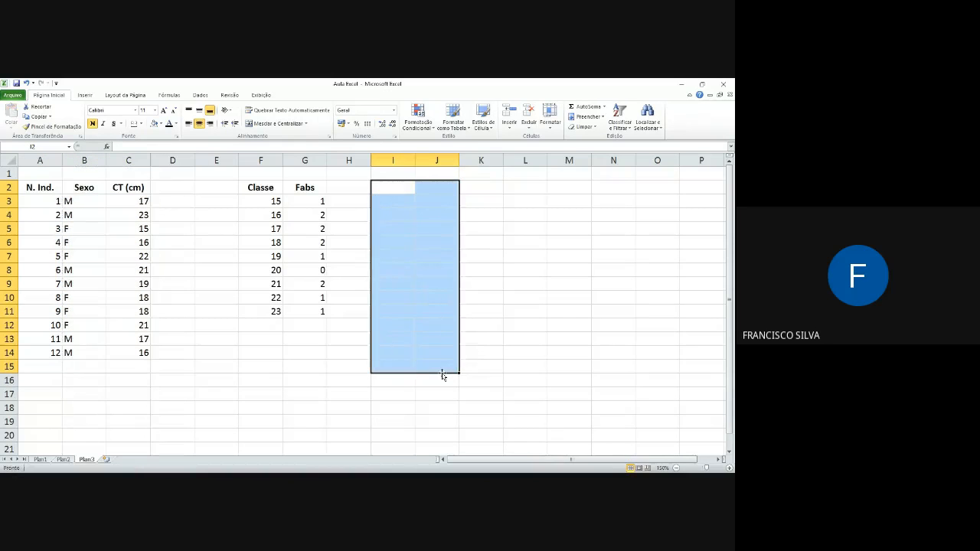
# Step: Copy the Sexo and CT (cm) data with its headers, range B2:C14 on Plan3
pyautogui.click(50, 186)
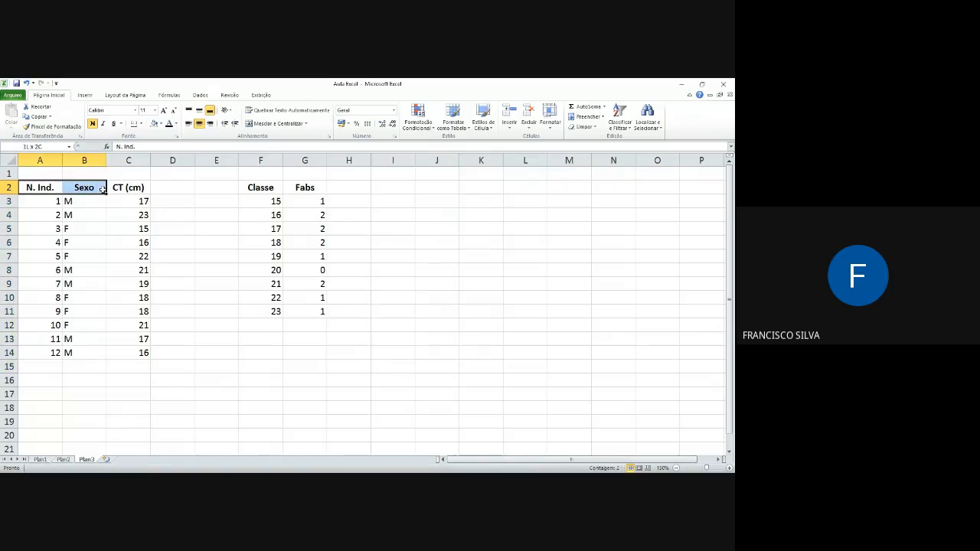
pyautogui.moveTo(102, 190); pyautogui.dragTo(123, 304)
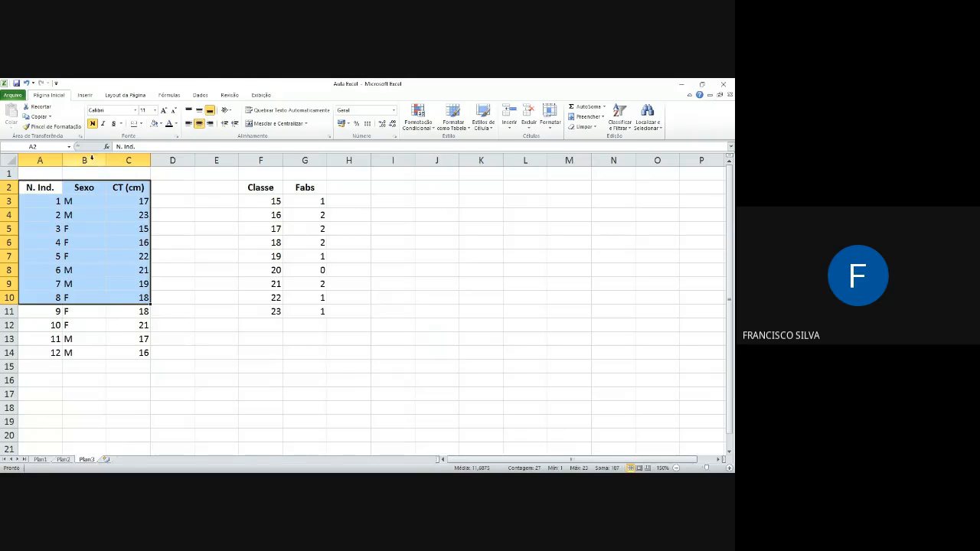
pyautogui.moveTo(91, 158); pyautogui.dragTo(126, 160)
pyautogui.hotkey('ctrl', 'c')
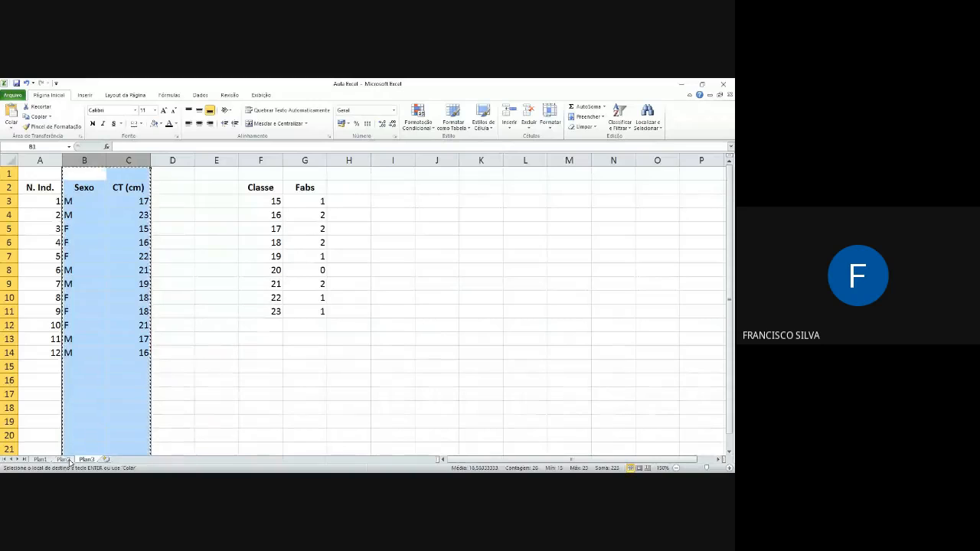
pyautogui.moveTo(82, 187); pyautogui.dragTo(132, 353)
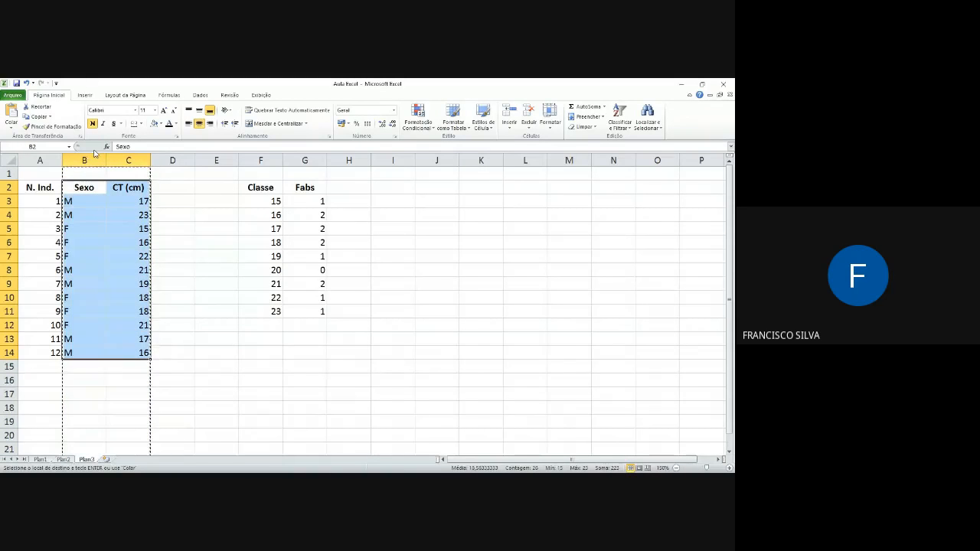
pyautogui.click(36, 116)
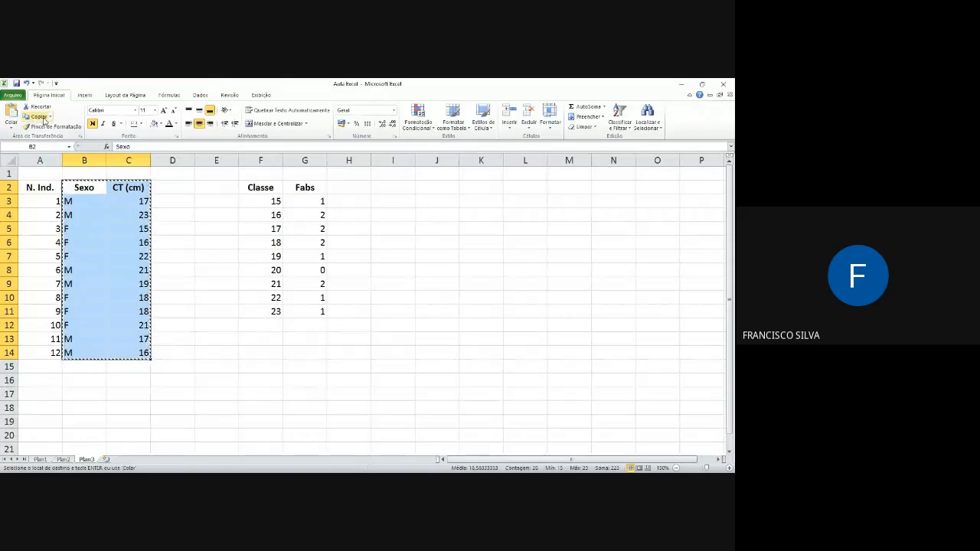
pyautogui.click(50, 117)
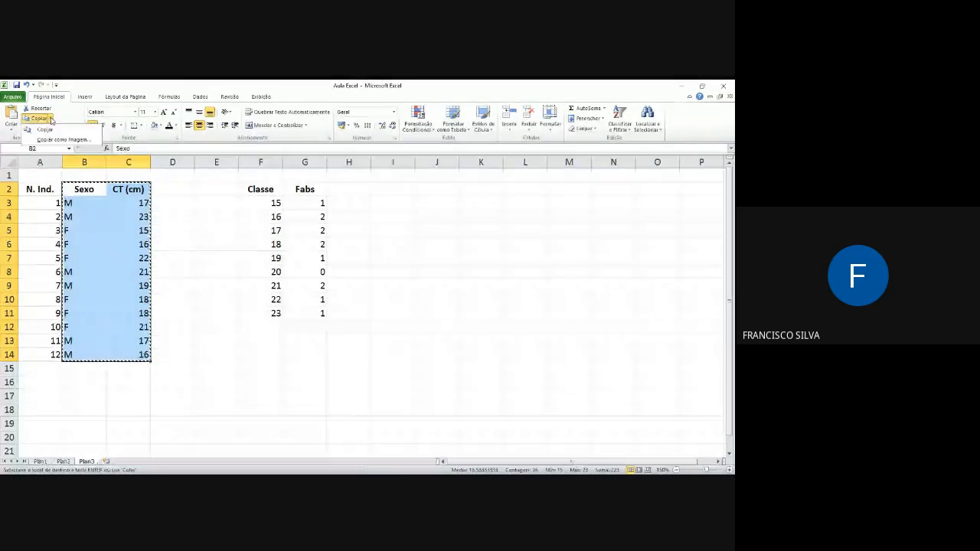
pyautogui.click(47, 130)
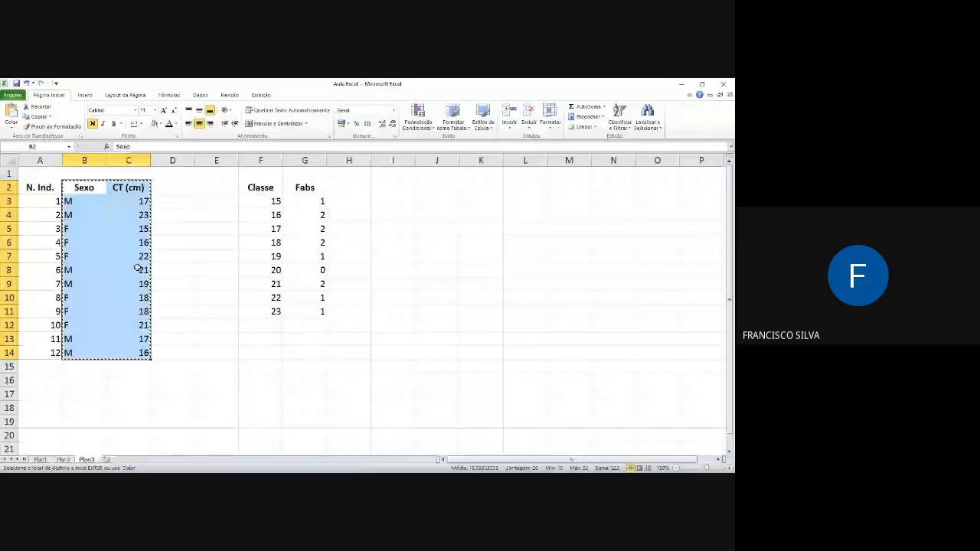
# Step: Paste the copied Sexo and CT (cm) data into Plan1 starting at cell B2
pyautogui.click(63, 460)
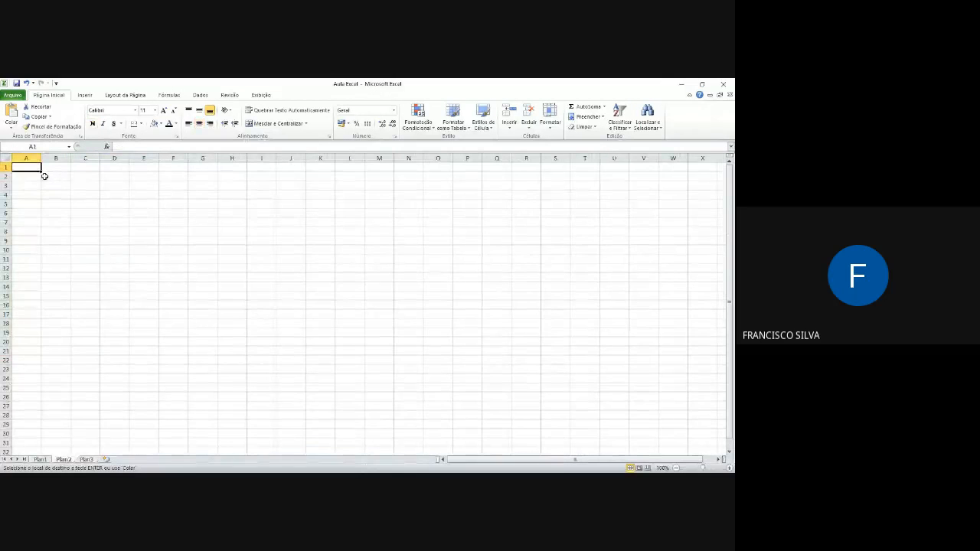
pyautogui.click(41, 461)
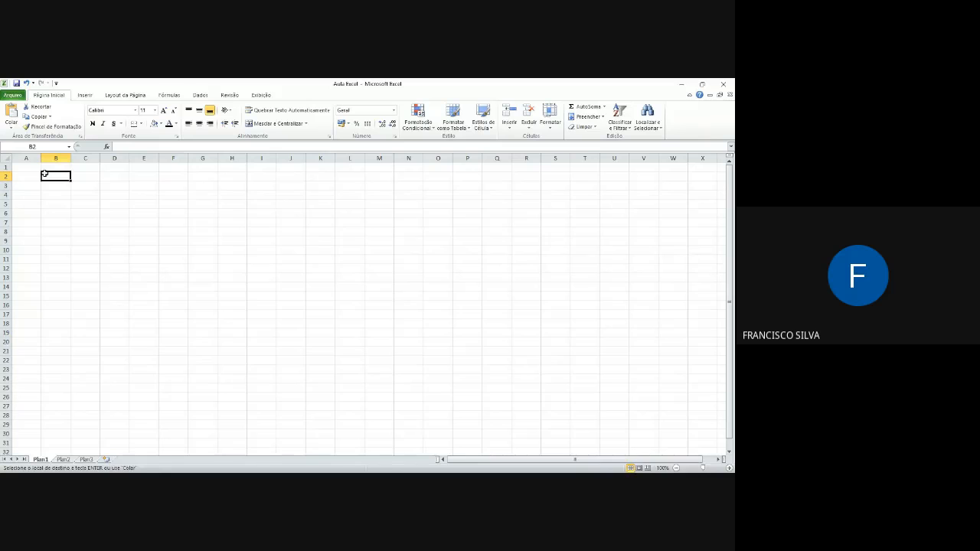
pyautogui.click(10, 130)
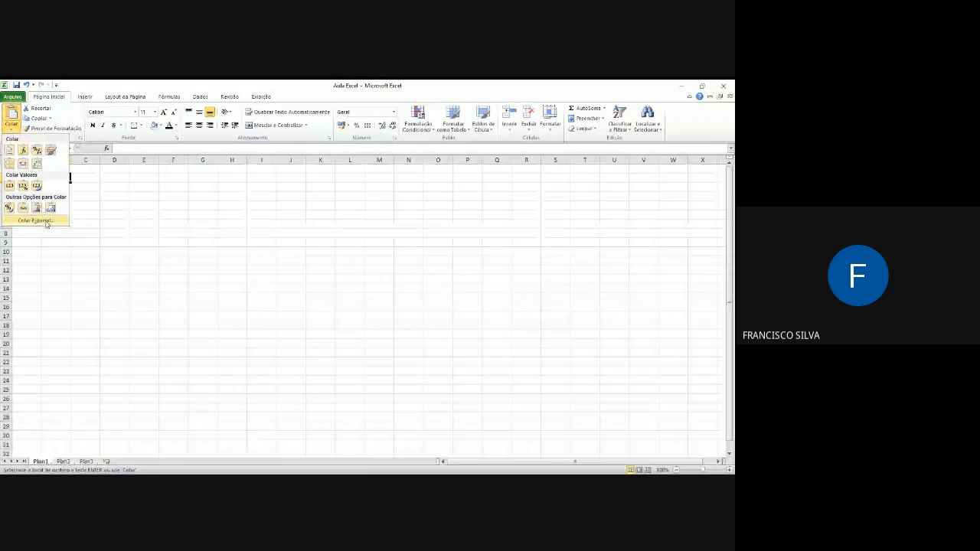
pyautogui.click(37, 150)
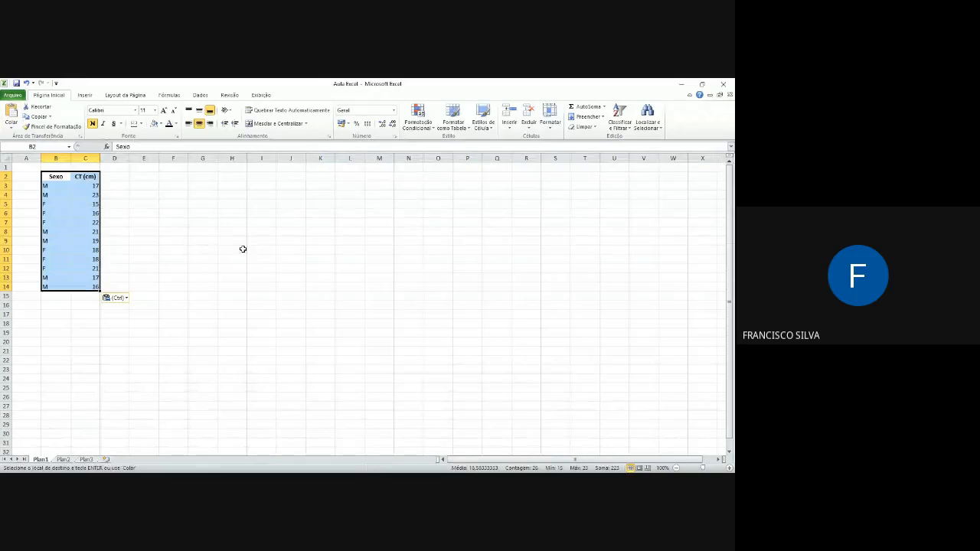
# Step: Move the pasted Sexo and CT (cm) table on Plan1 one column over to A2:B14
pyautogui.click(730, 468)
pyautogui.click(729, 469)
pyautogui.click(729, 469)
pyautogui.click(730, 468)
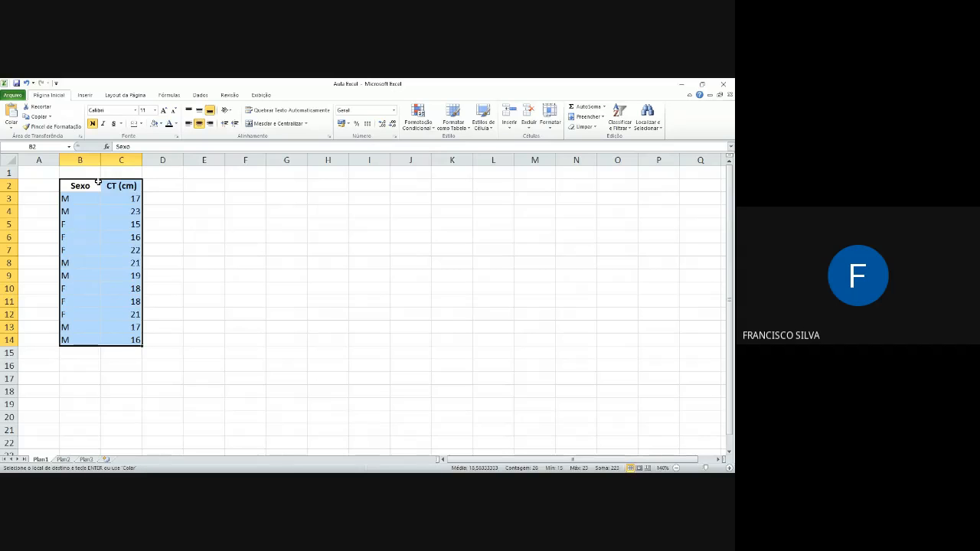
pyautogui.moveTo(99, 181); pyautogui.dragTo(81, 342)
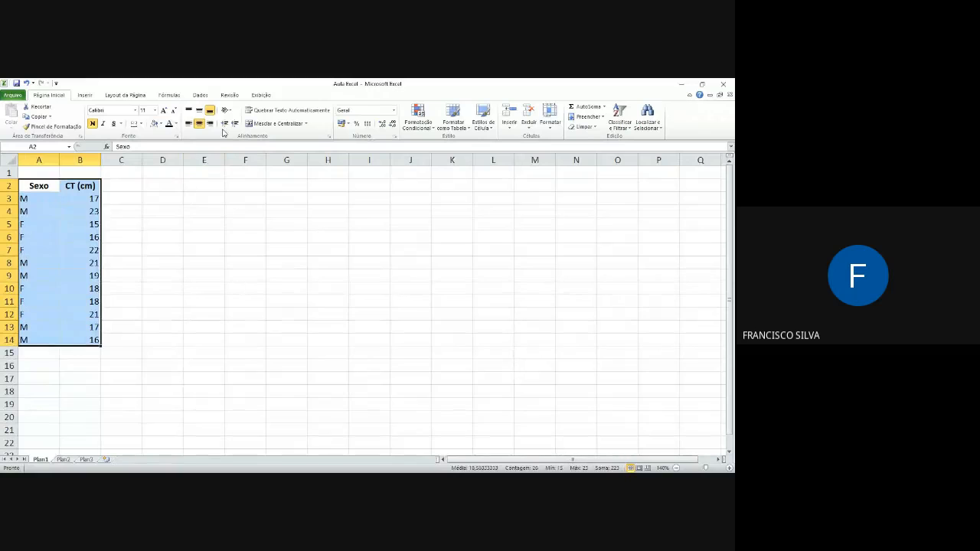
# Step: Sort the table in A2:B14 by the Sexo column from A to Z, treating the first row as headers
pyautogui.click(84, 95)
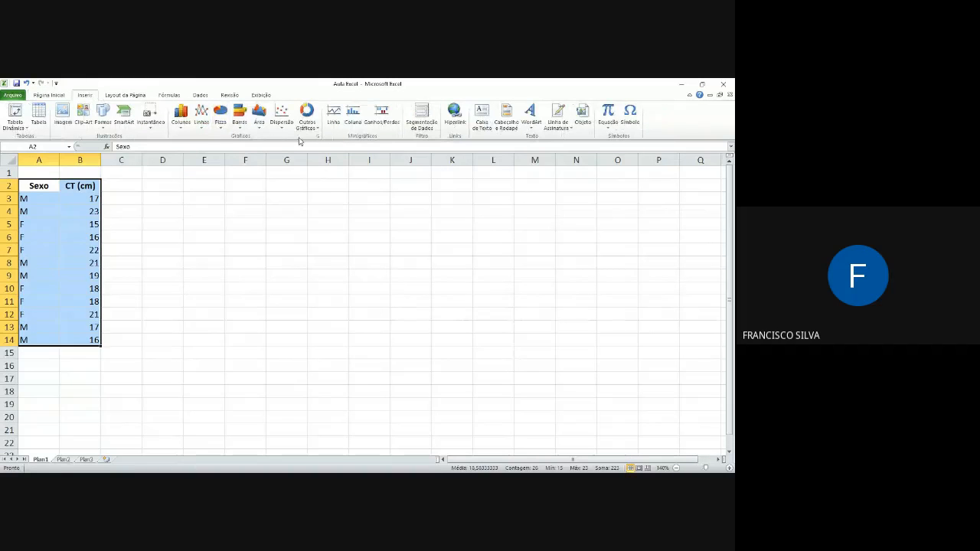
pyautogui.click(58, 96)
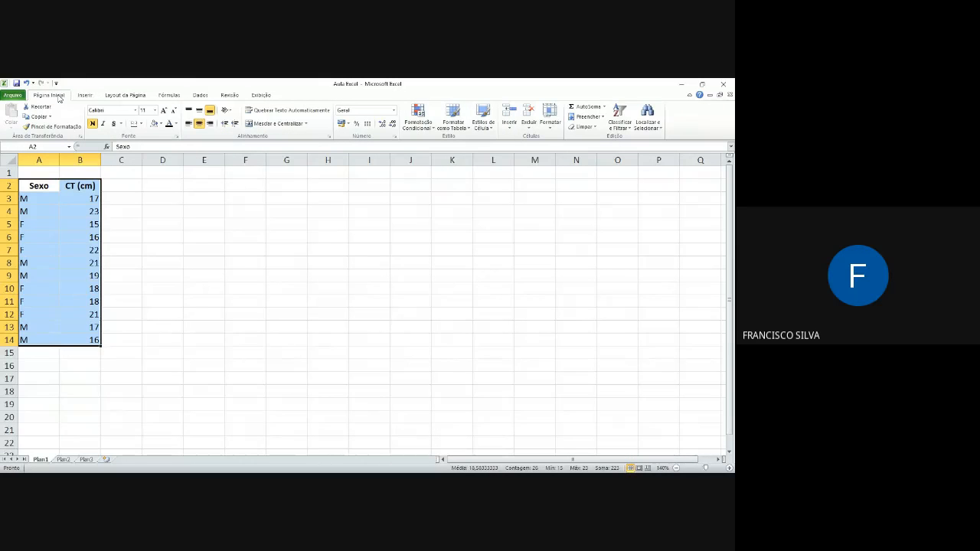
pyautogui.click(201, 96)
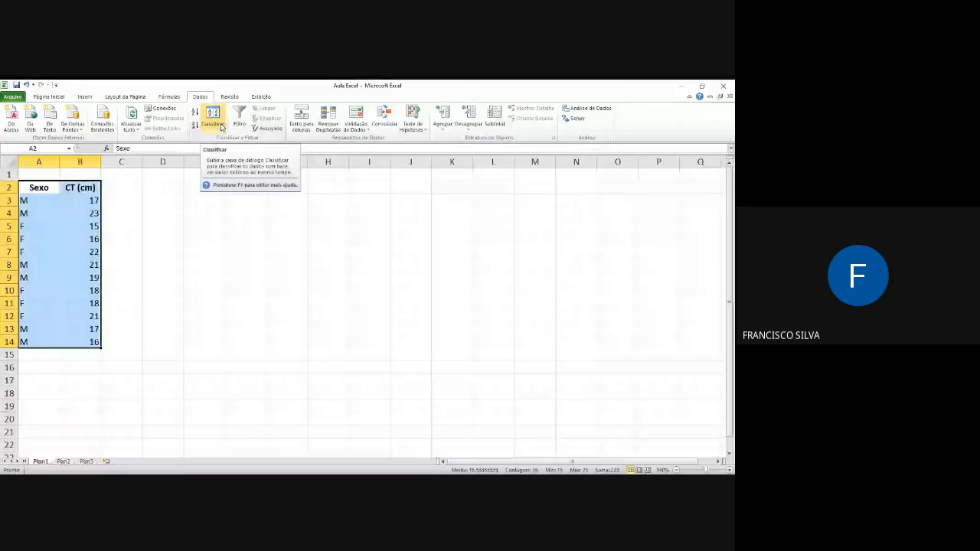
pyautogui.click(222, 125)
pyautogui.click(401, 265)
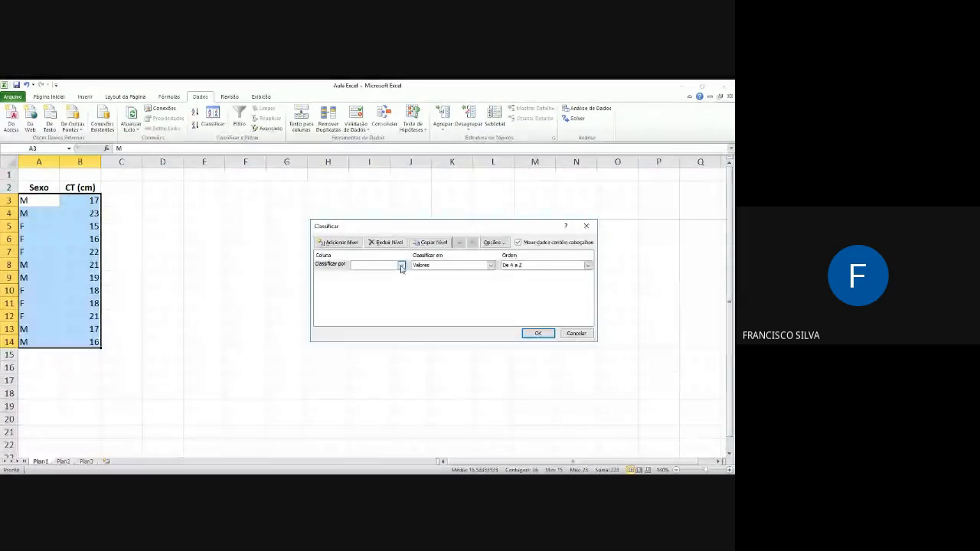
pyautogui.click(375, 272)
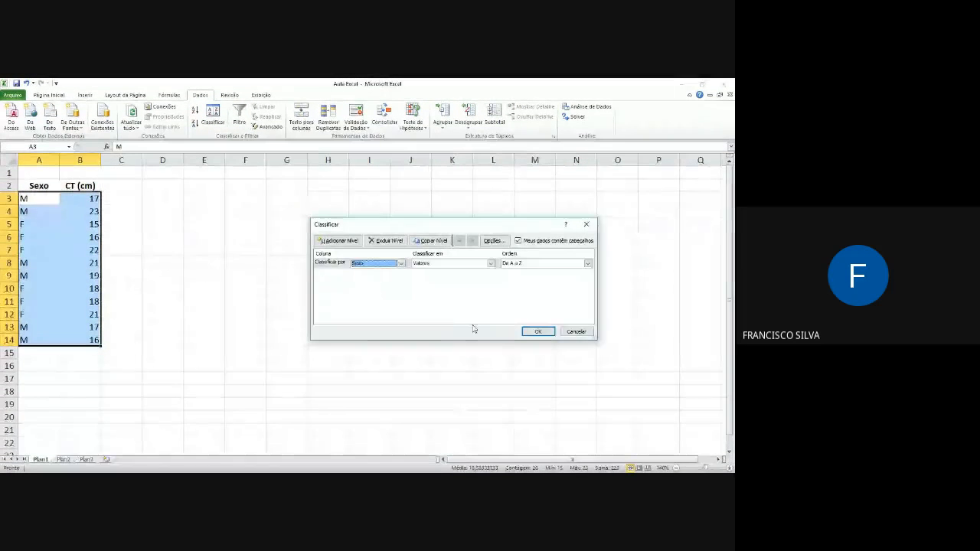
pyautogui.click(538, 332)
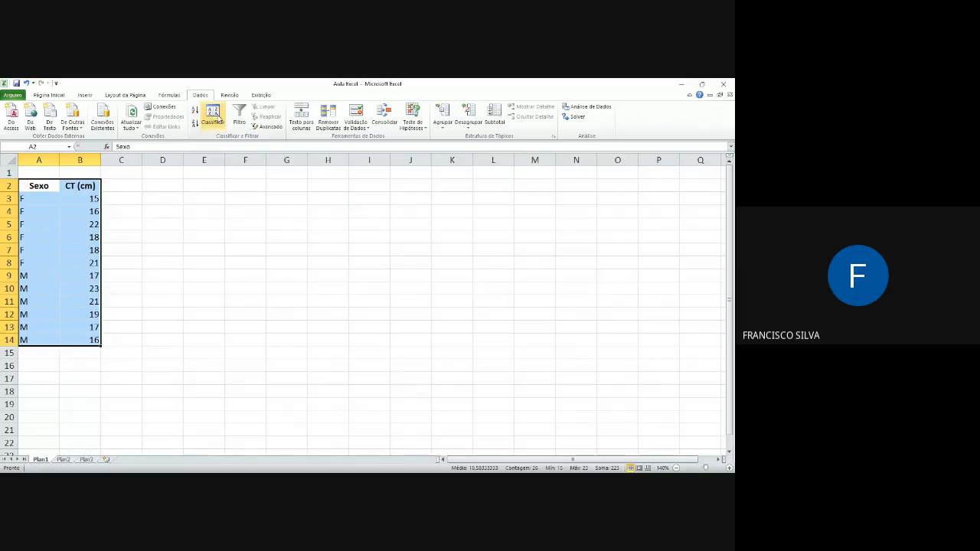
# Step: Sort the table again by Sexo from A to Z with CT (cm) from smallest to largest as the second level
pyautogui.click(206, 115)
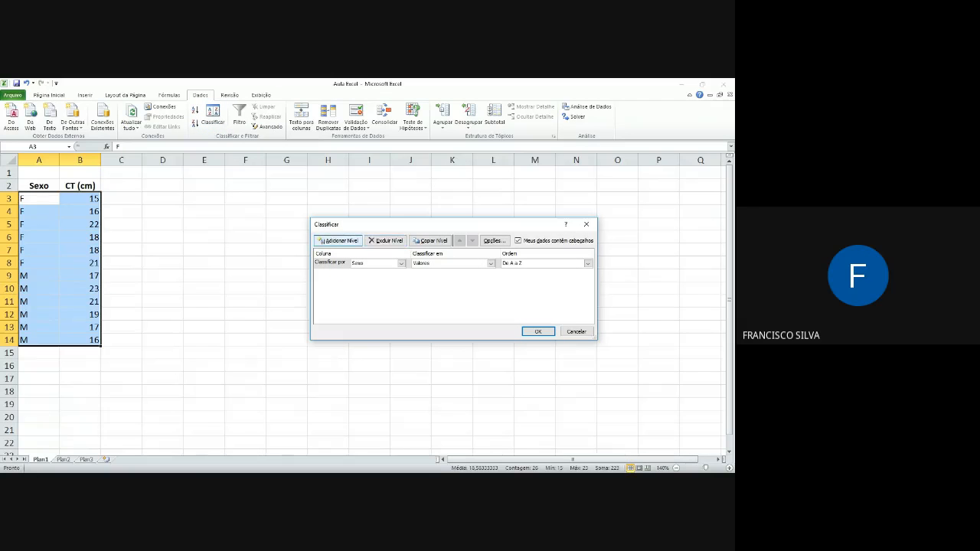
pyautogui.click(338, 240)
pyautogui.click(400, 274)
pyautogui.click(373, 293)
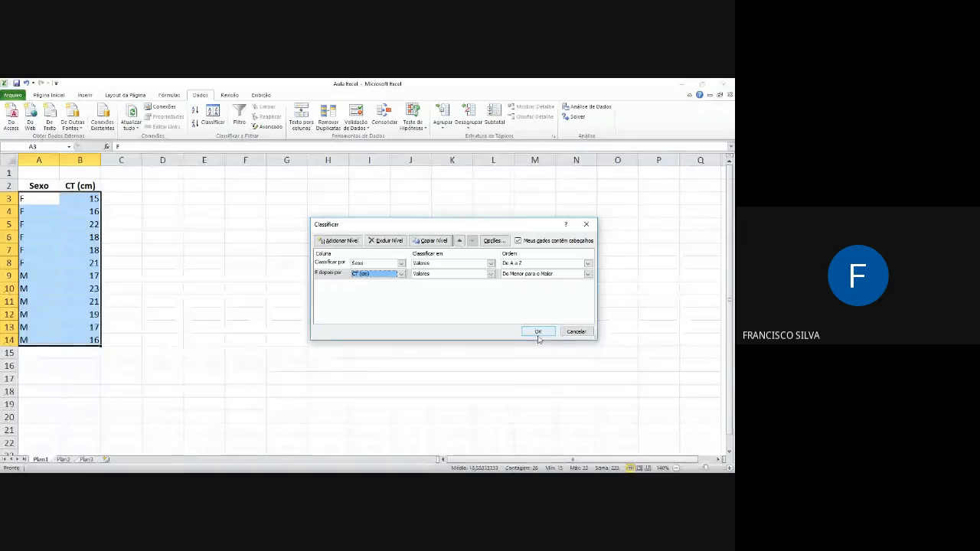
pyautogui.click(539, 333)
pyautogui.moveTo(88, 198); pyautogui.dragTo(88, 261)
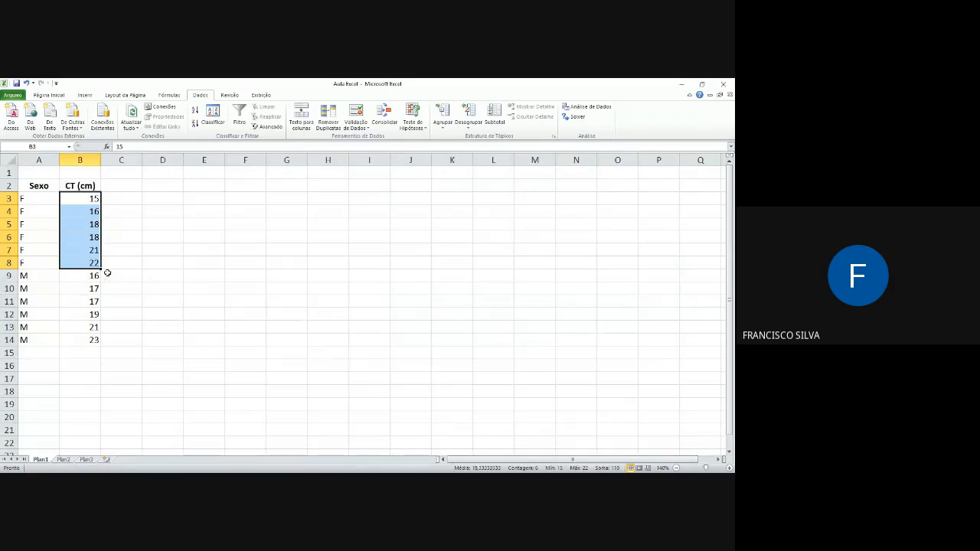
pyautogui.click(290, 222)
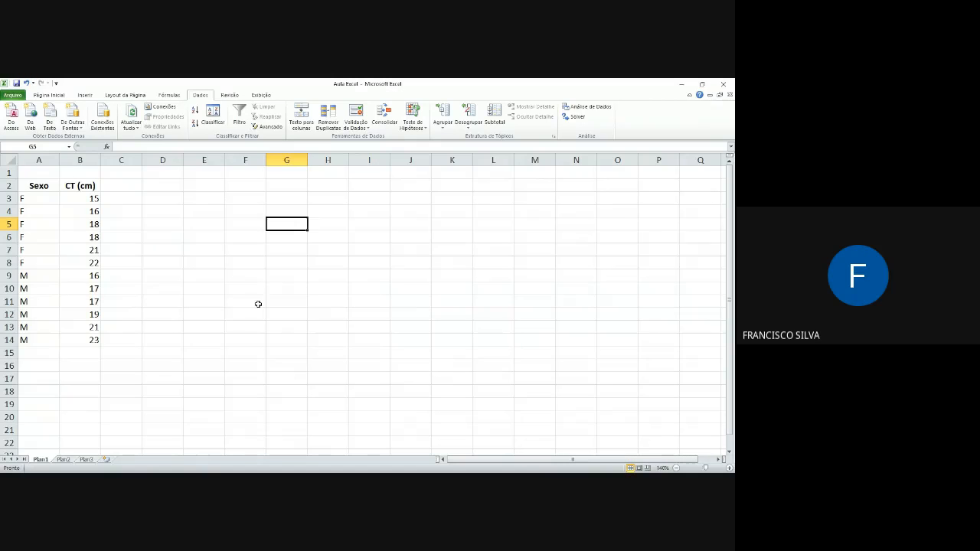
# Step: Enter the label "Média F =" in cell E3 of Plan1
pyautogui.click(189, 201)
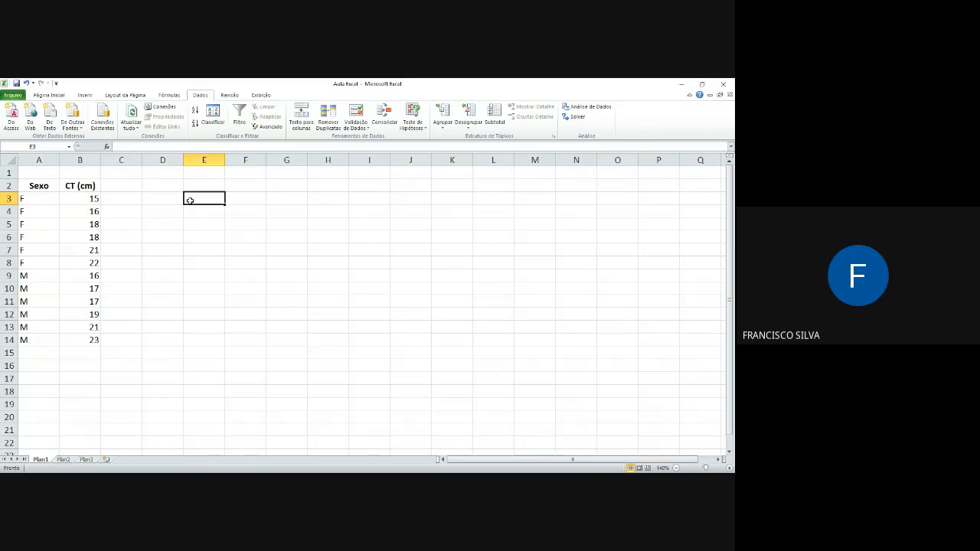
pyautogui.write('Média ')
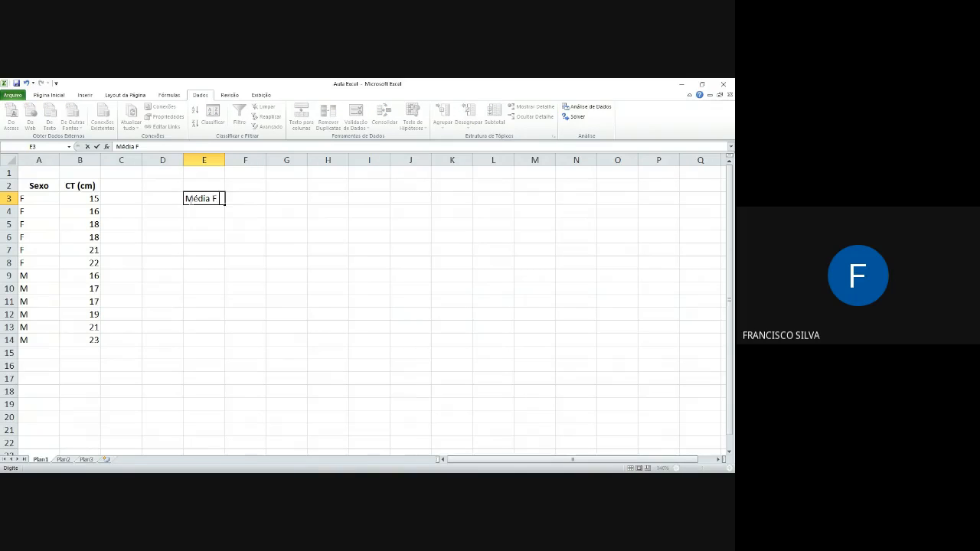
pyautogui.write('F =')
pyautogui.press('Return')
# Step: Copy the E3 label into E4 as "Média M =" and widen column E slightly to fit it
pyautogui.click(190, 199)
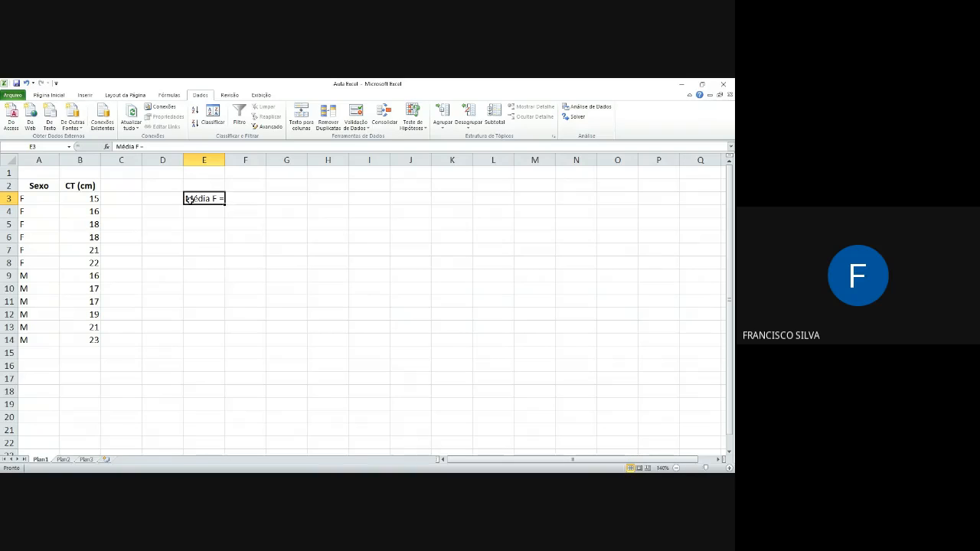
pyautogui.hotkey('ctrl', 'c')
pyautogui.click(195, 210)
pyautogui.hotkey('ctrl', 'v')
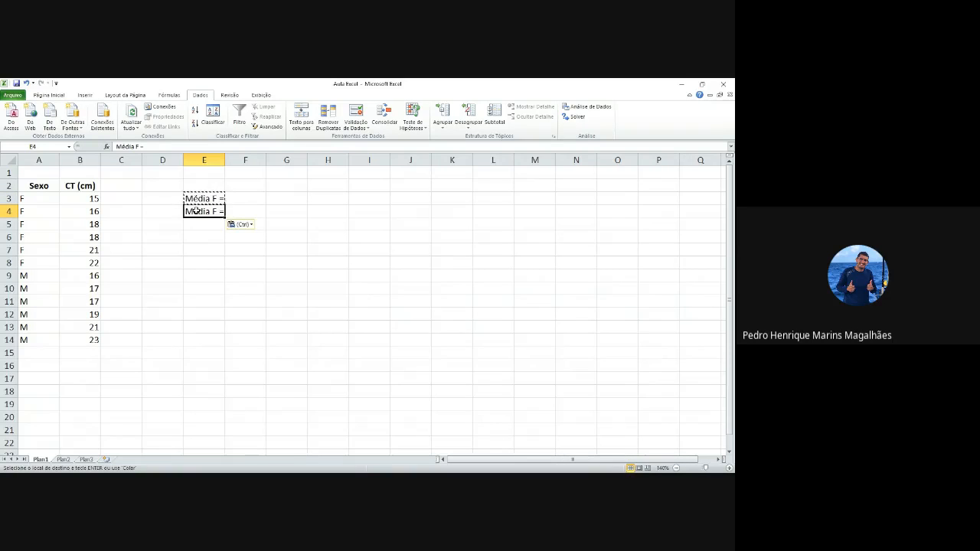
pyautogui.press('F2')
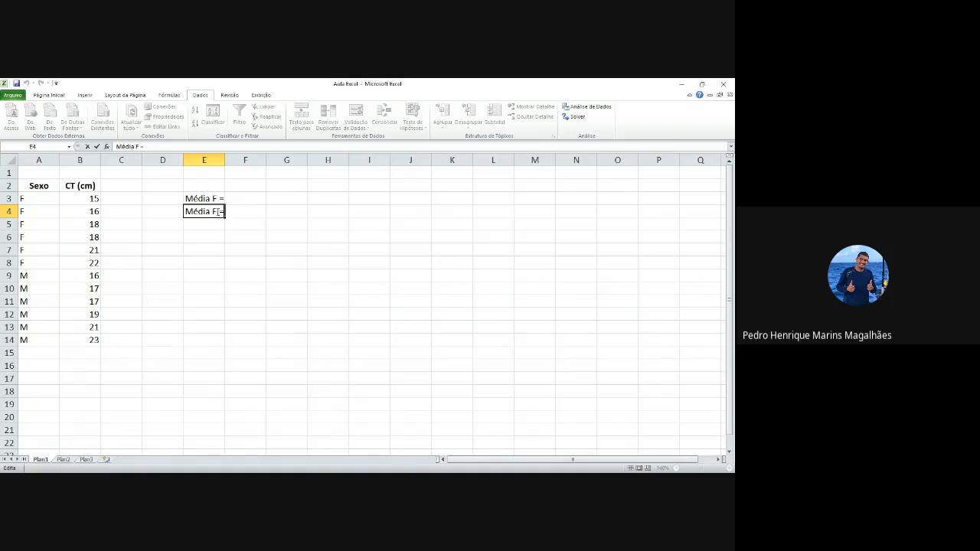
pyautogui.click(216, 212)
pyautogui.press('BackSpace')
pyautogui.write('M')
pyautogui.click(220, 248)
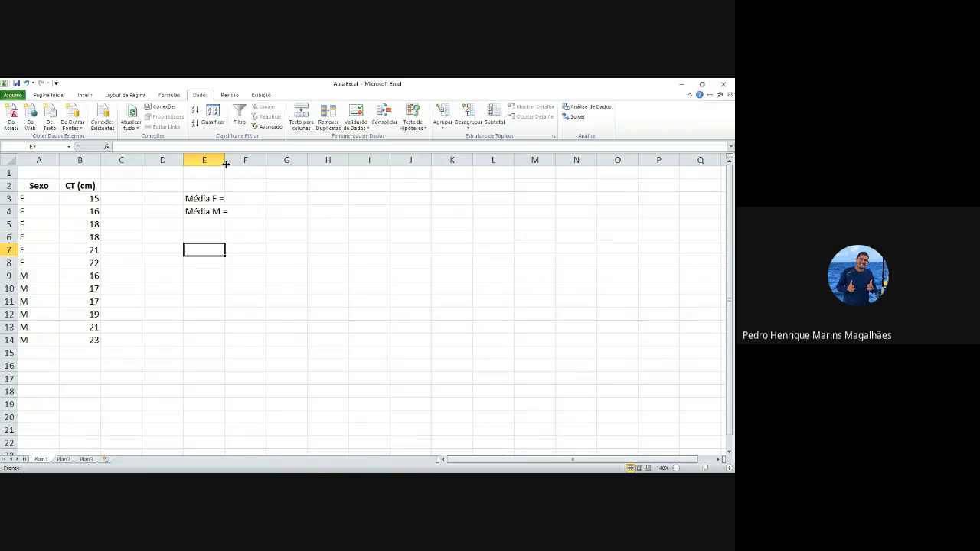
pyautogui.moveTo(225, 164); pyautogui.dragTo(230, 164)
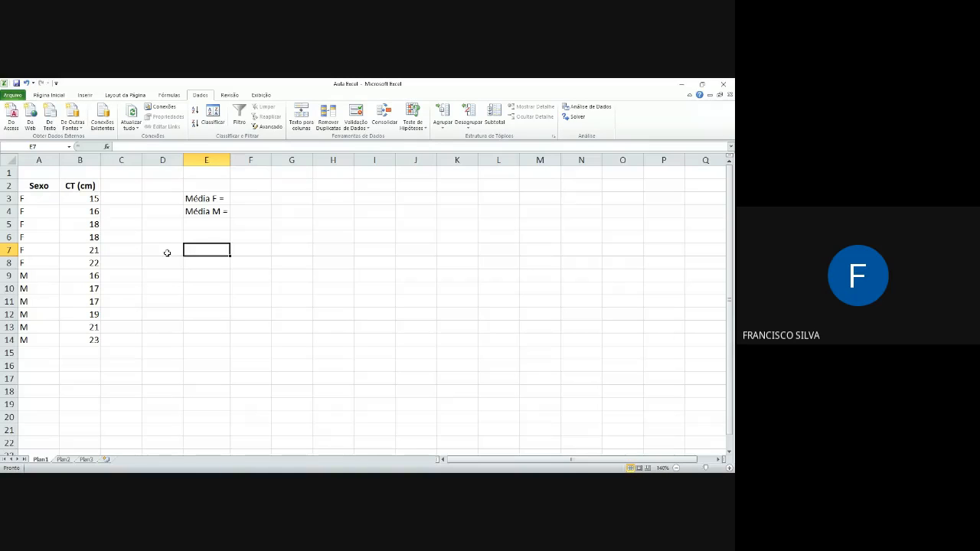
# Step: Calculate the mean CT of the F rows in F3 with the formula =média(B3:B8)
pyautogui.moveTo(88, 198); pyautogui.dragTo(87, 263)
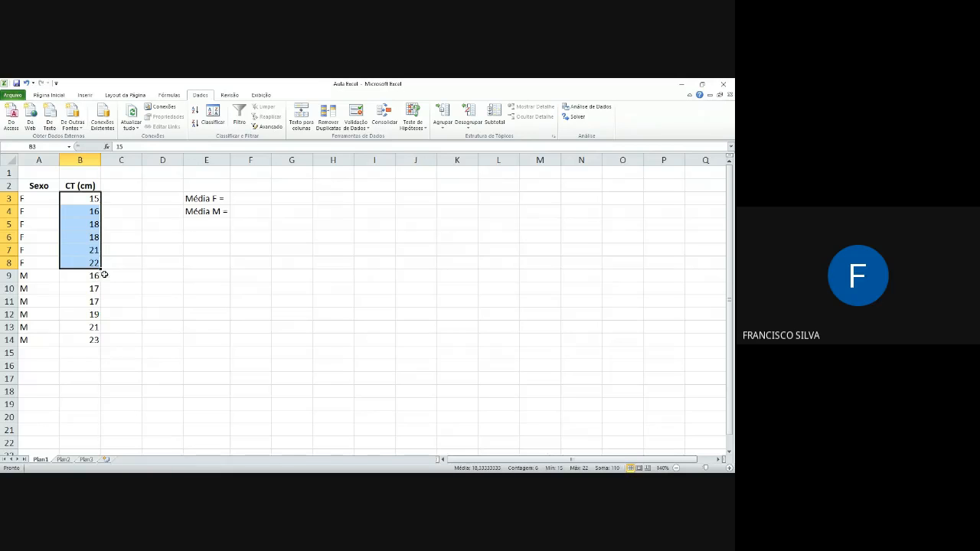
pyautogui.moveTo(84, 278); pyautogui.dragTo(88, 337)
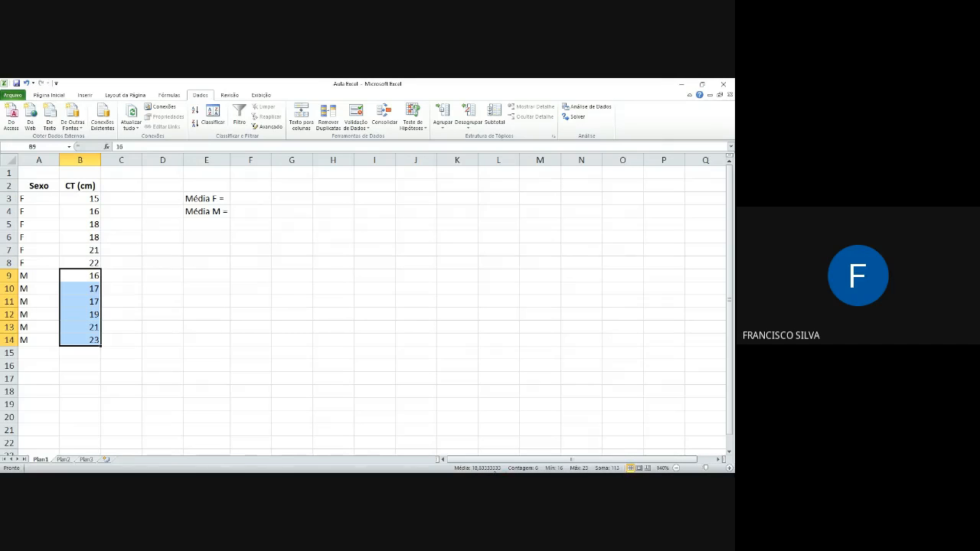
pyautogui.click(255, 199)
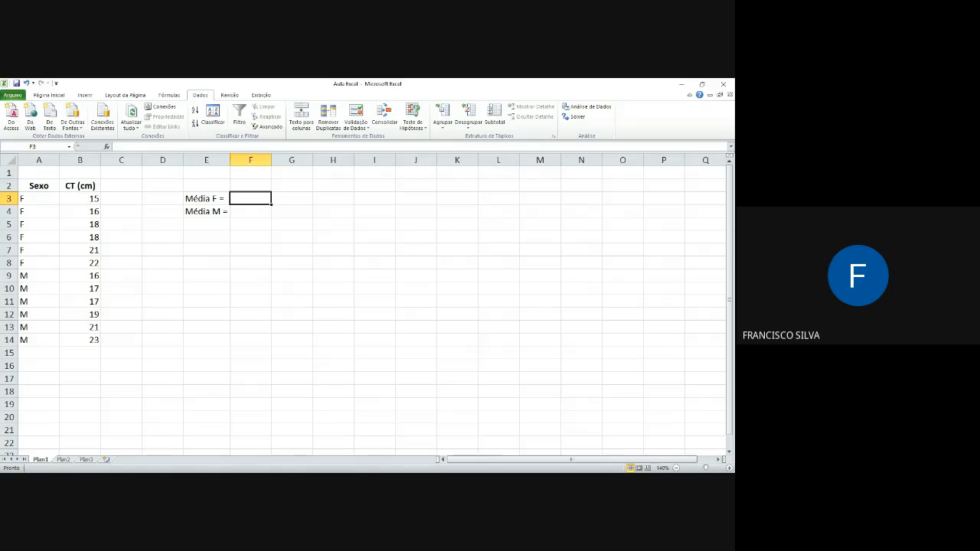
pyautogui.click(86, 97)
pyautogui.click(170, 97)
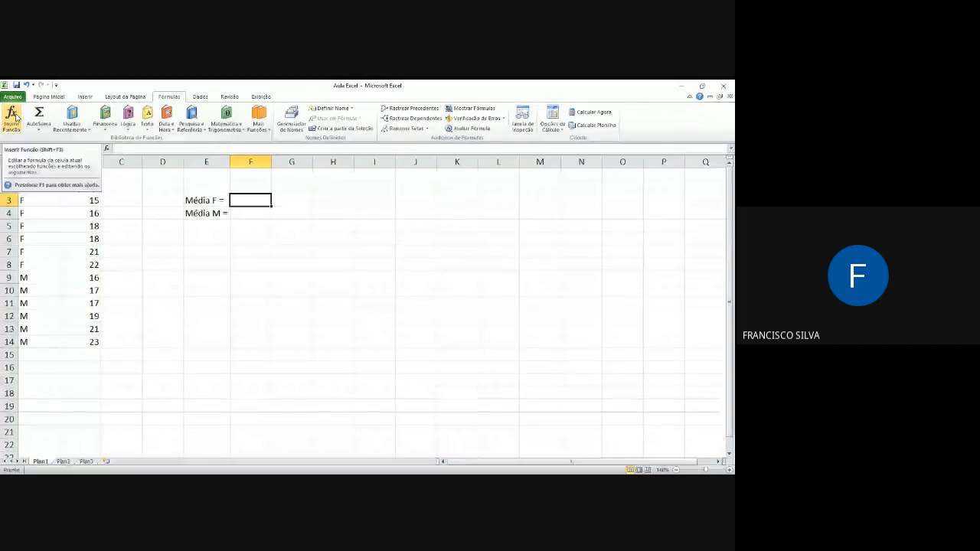
pyautogui.write('=média(')
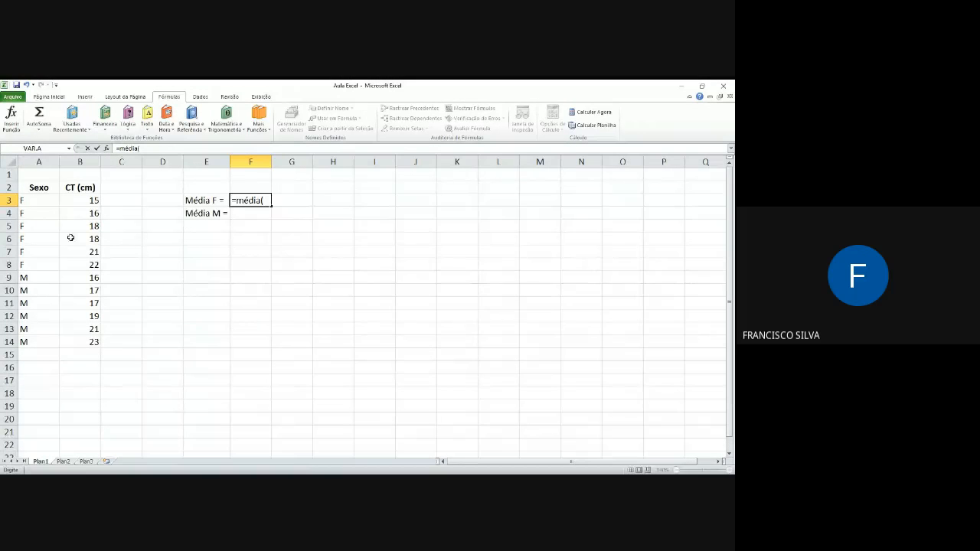
pyautogui.moveTo(66, 203); pyautogui.dragTo(82, 266)
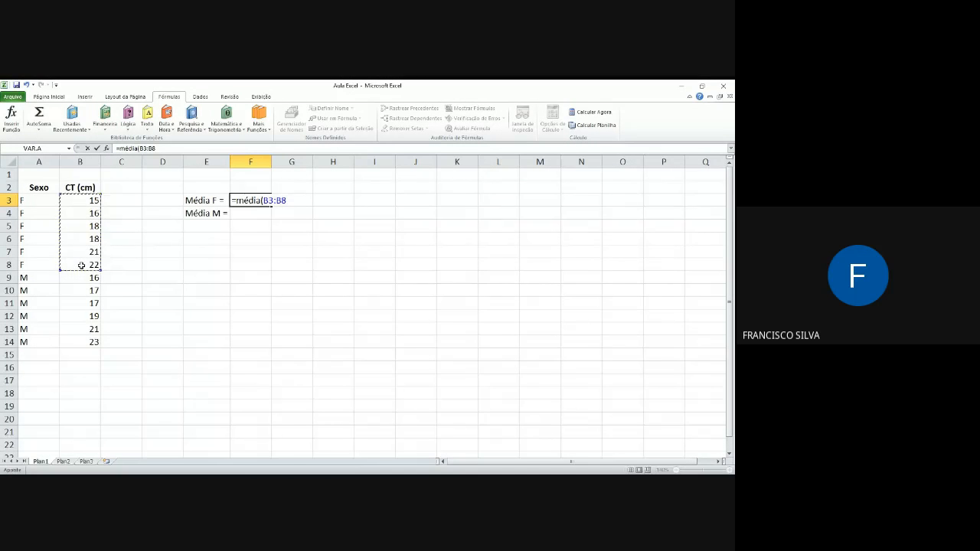
pyautogui.write(')')
pyautogui.press('Return')
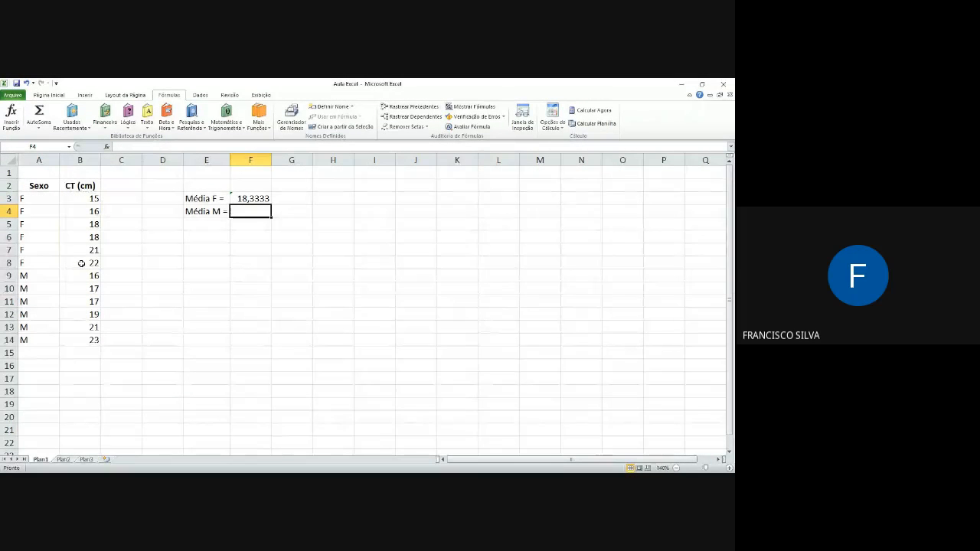
# Step: Fill the mean formula from F3 down to F4 and check which range F3 uses
pyautogui.click(263, 199)
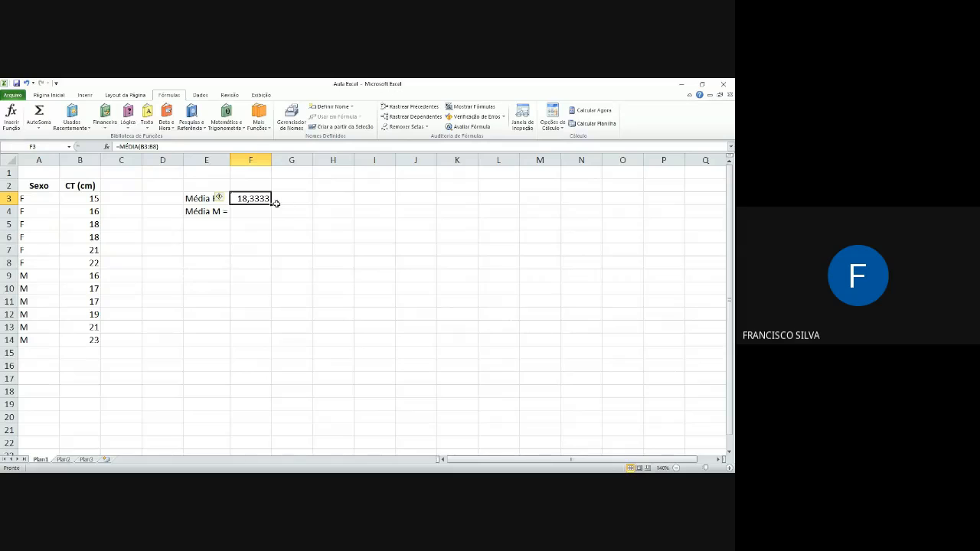
pyautogui.moveTo(272, 204); pyautogui.dragTo(273, 220)
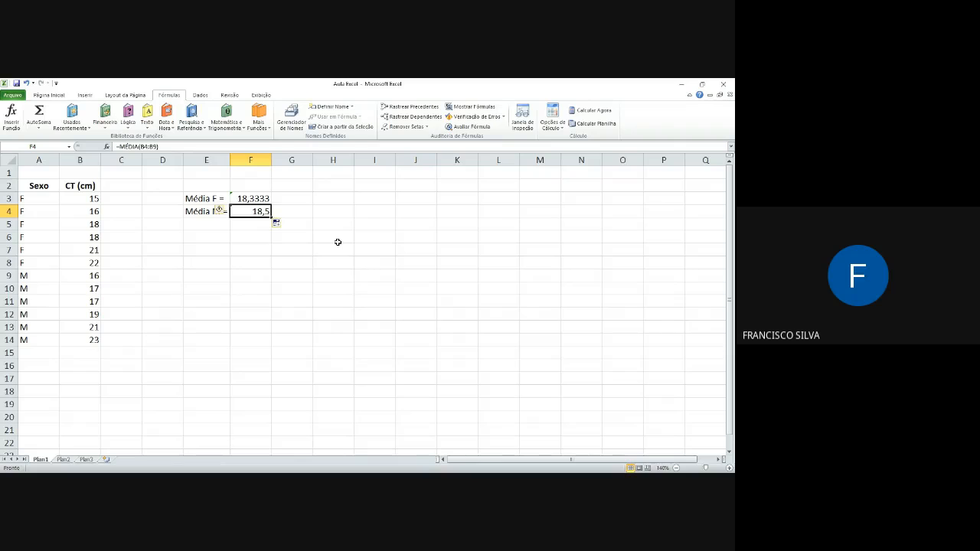
pyautogui.click(380, 210)
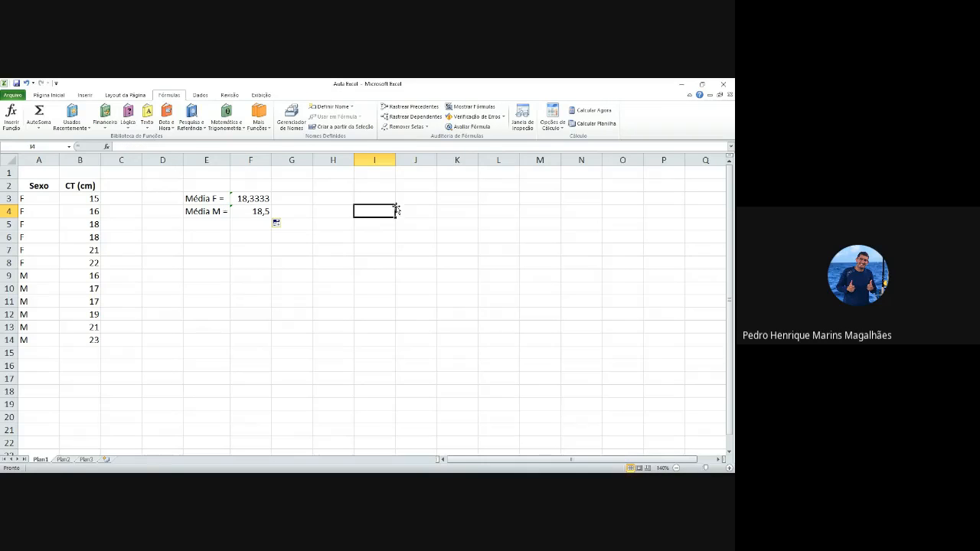
pyautogui.click(251, 197)
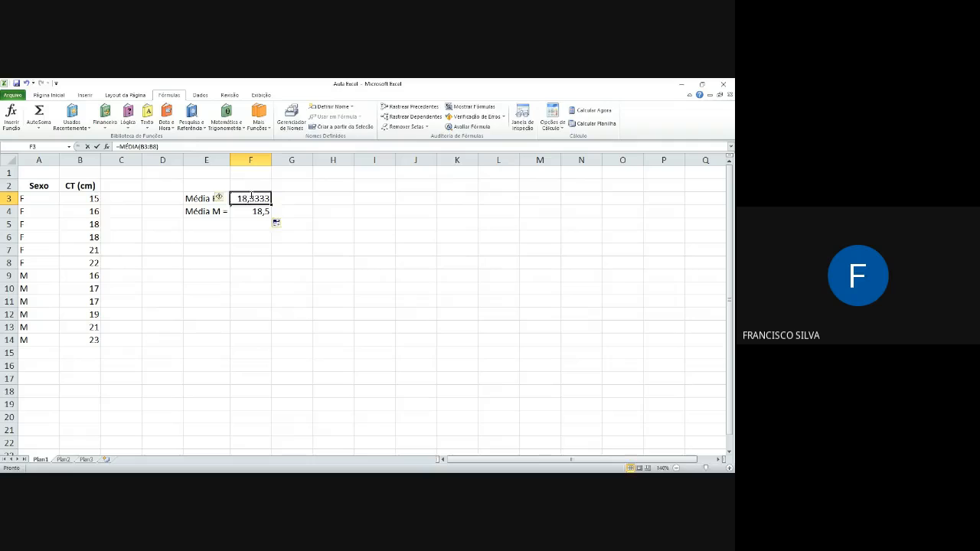
pyautogui.doubleClick(250, 196)
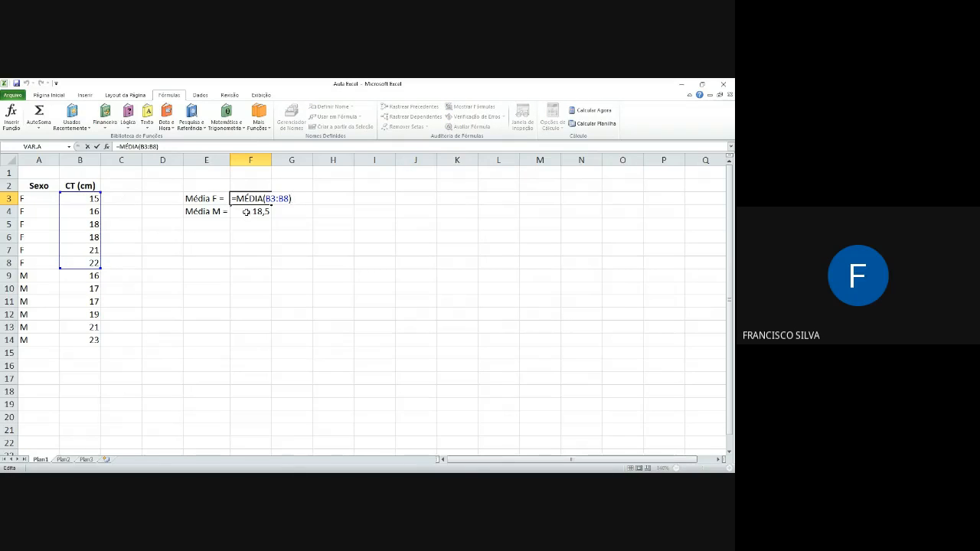
pyautogui.press('Return')
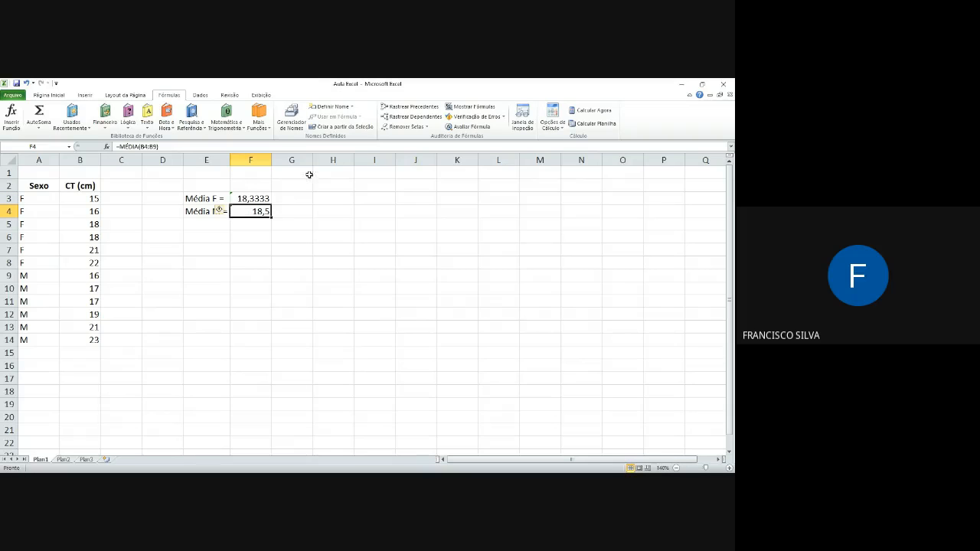
# Step: Shift the range of the mean formula in F4 to the M rows, B9:B14, and review the formula
pyautogui.doubleClick(260, 212)
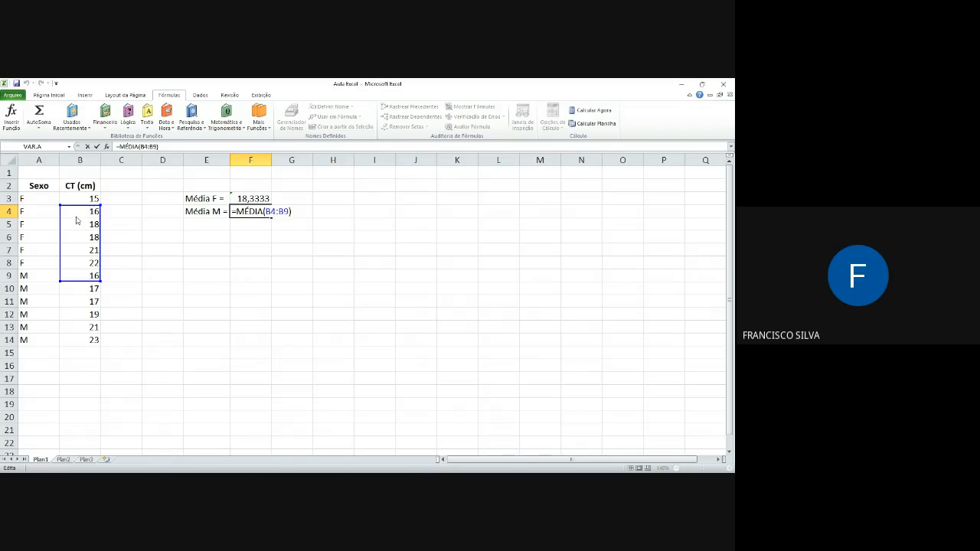
pyautogui.moveTo(79, 214); pyautogui.dragTo(79, 277)
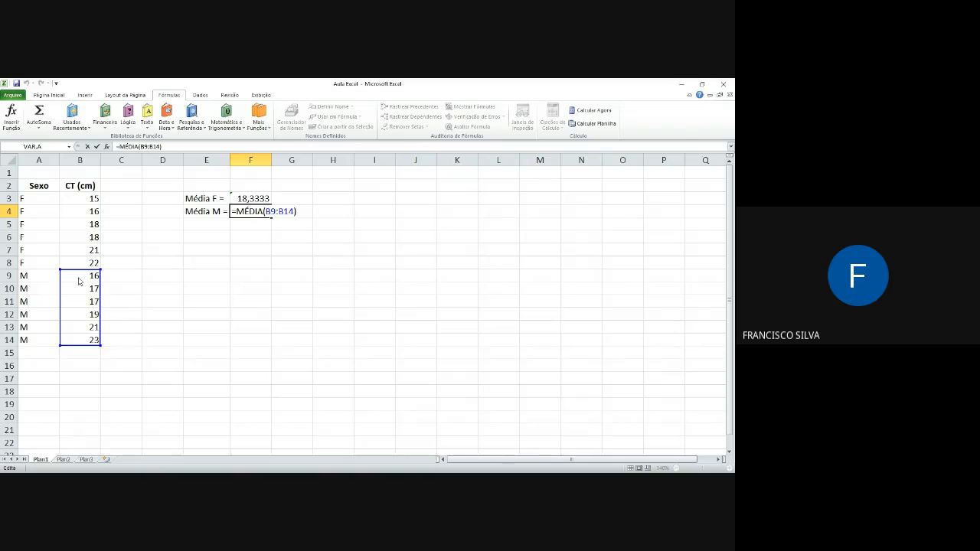
pyautogui.press('Return')
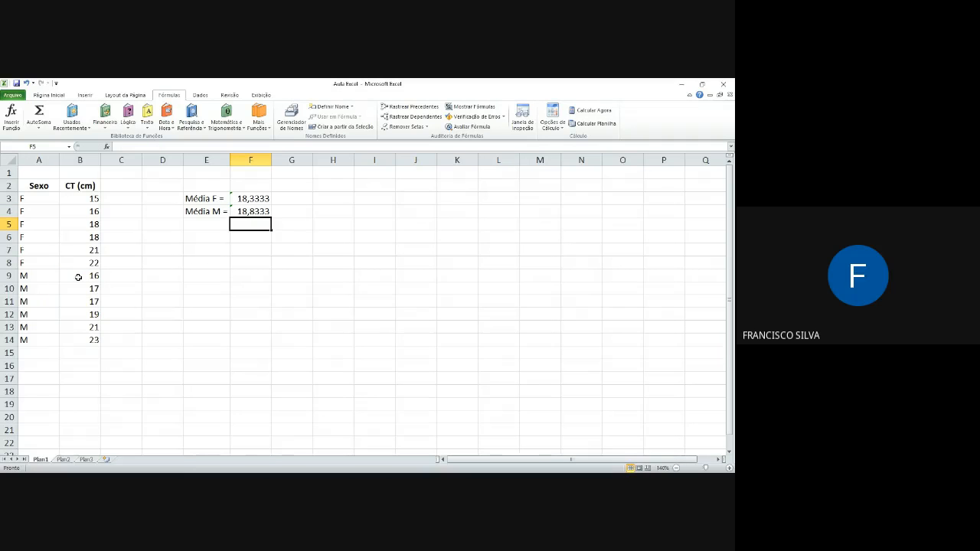
pyautogui.click(257, 213)
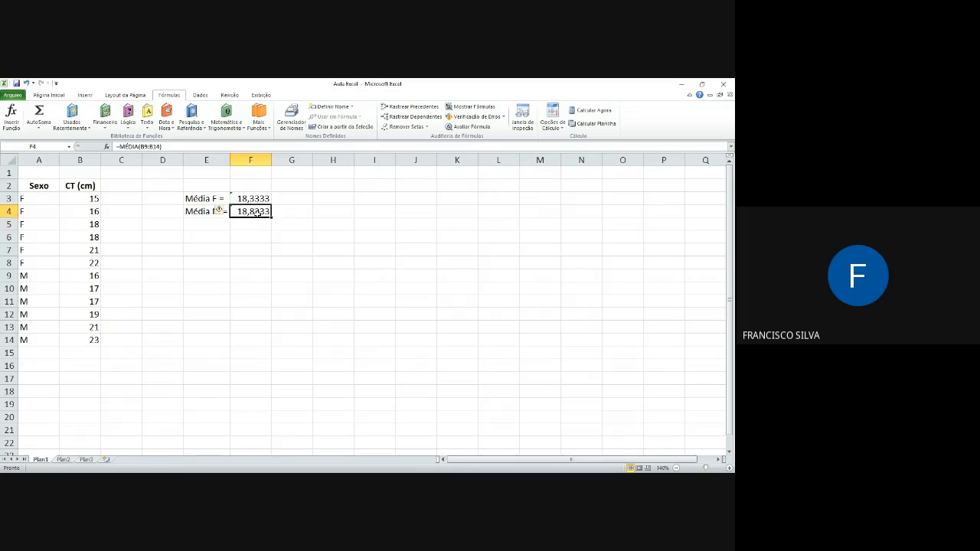
pyautogui.doubleClick(257, 213)
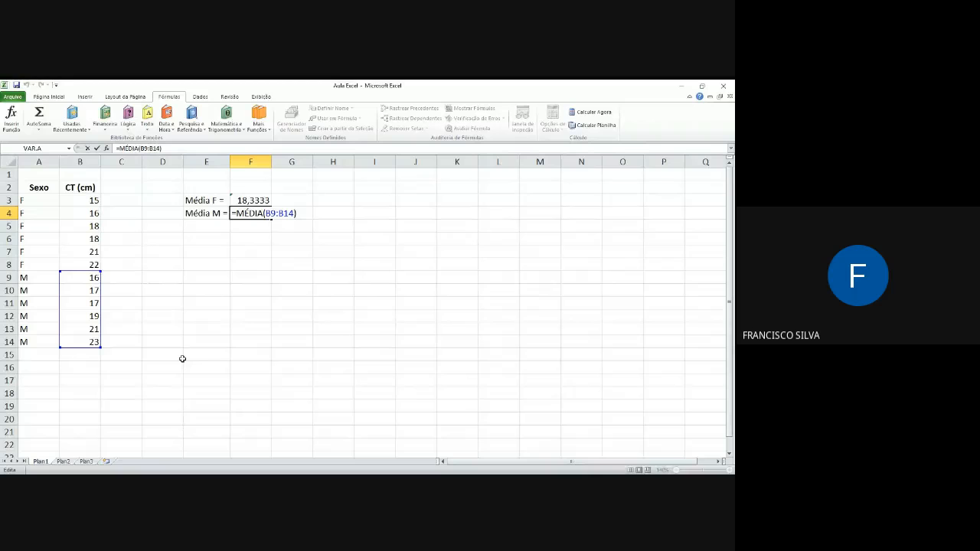
pyautogui.press('Return')
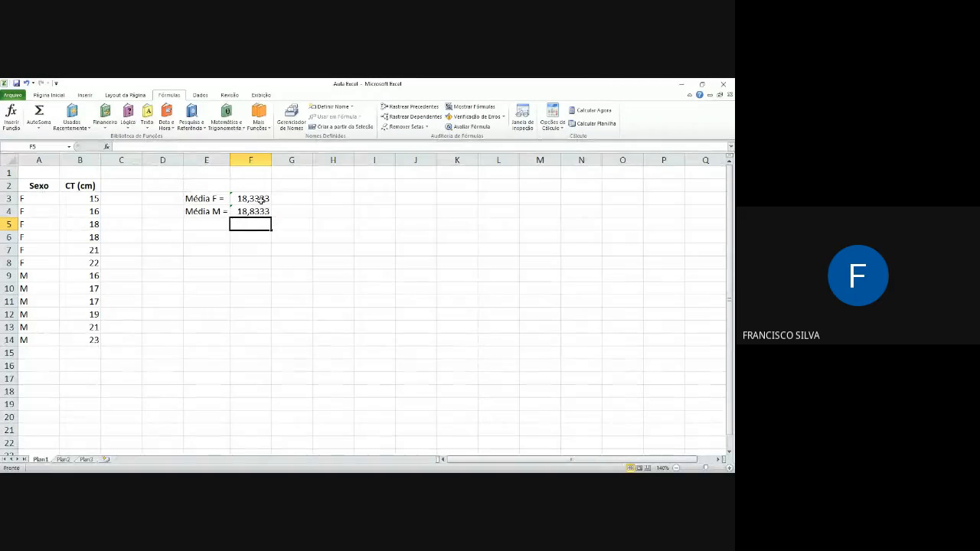
# Step: Calculate the F rows' standard deviation in E7 with =desvpada(B3:B8) and move it to G3 beside the F mean
pyautogui.click(215, 253)
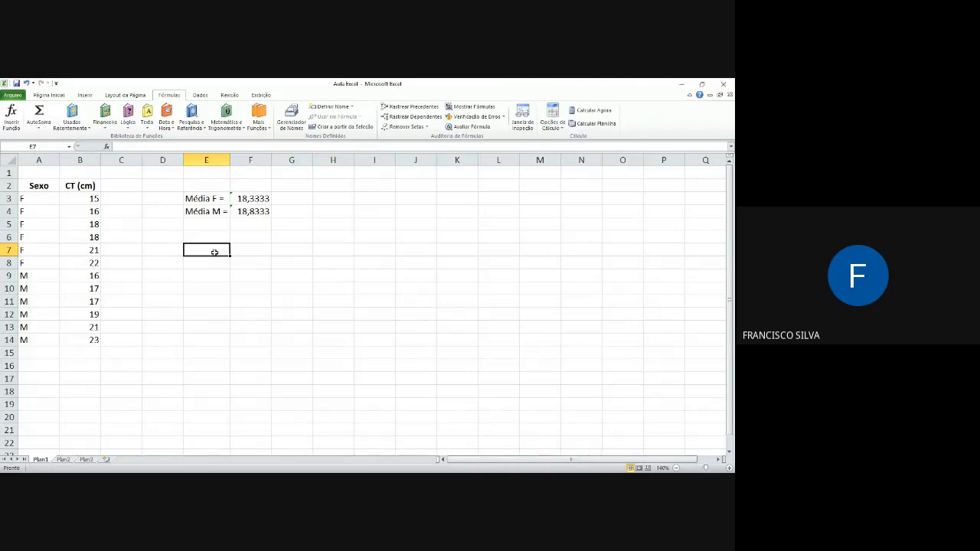
pyautogui.write('=')
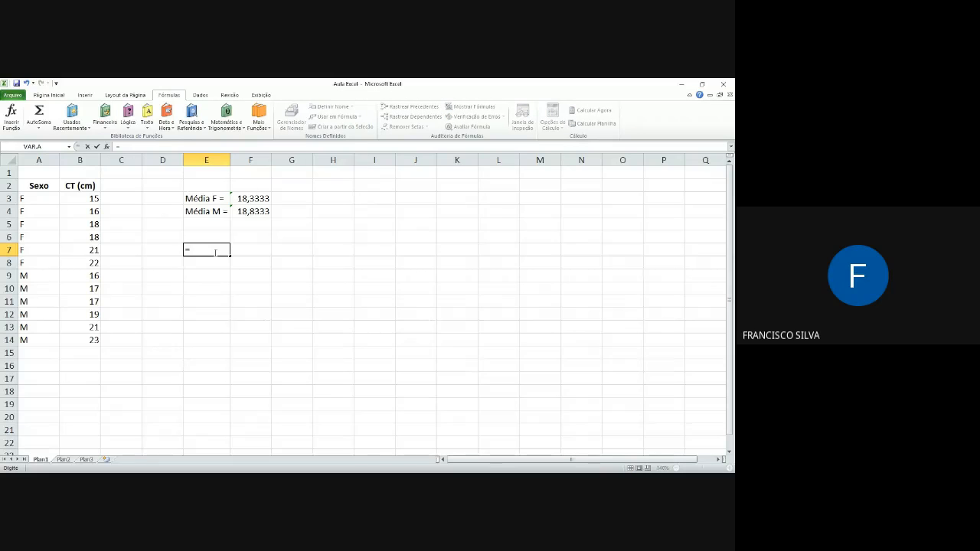
pyautogui.write('desvpa')
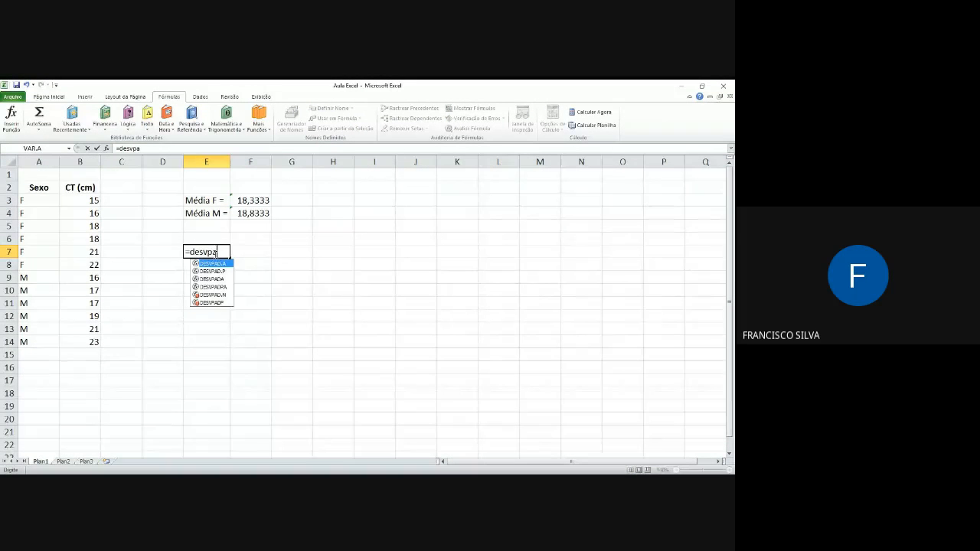
pyautogui.write('da')
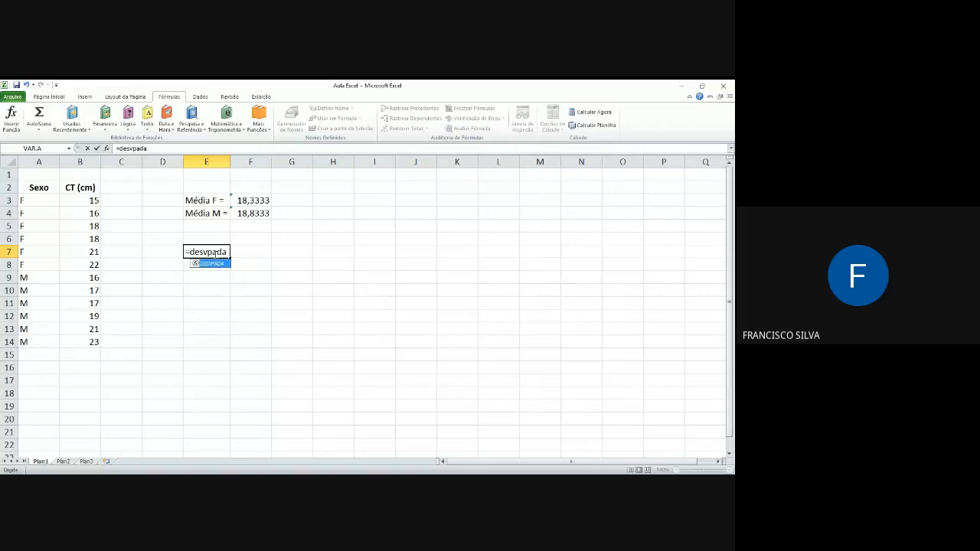
pyautogui.write('(')
pyautogui.moveTo(67, 203); pyautogui.dragTo(72, 263)
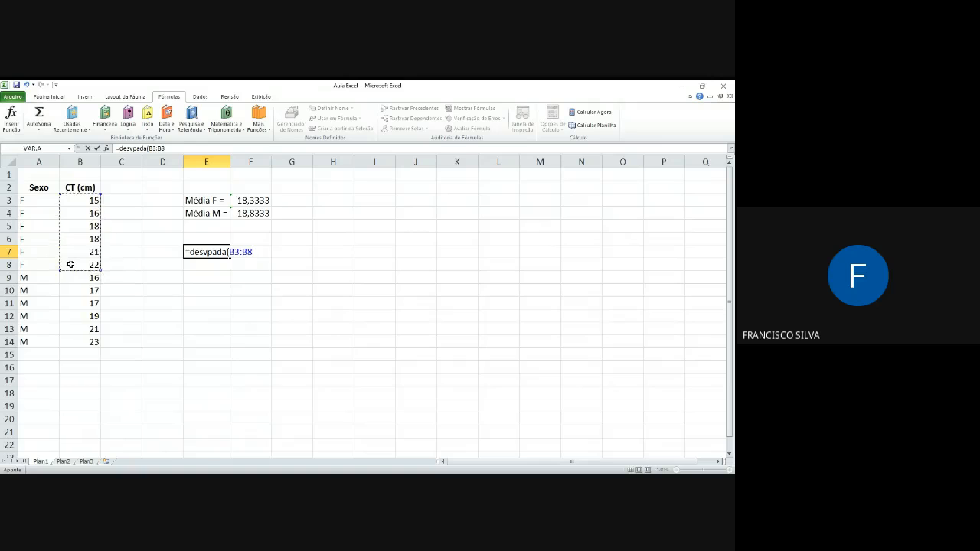
pyautogui.write(')')
pyautogui.press('Return')
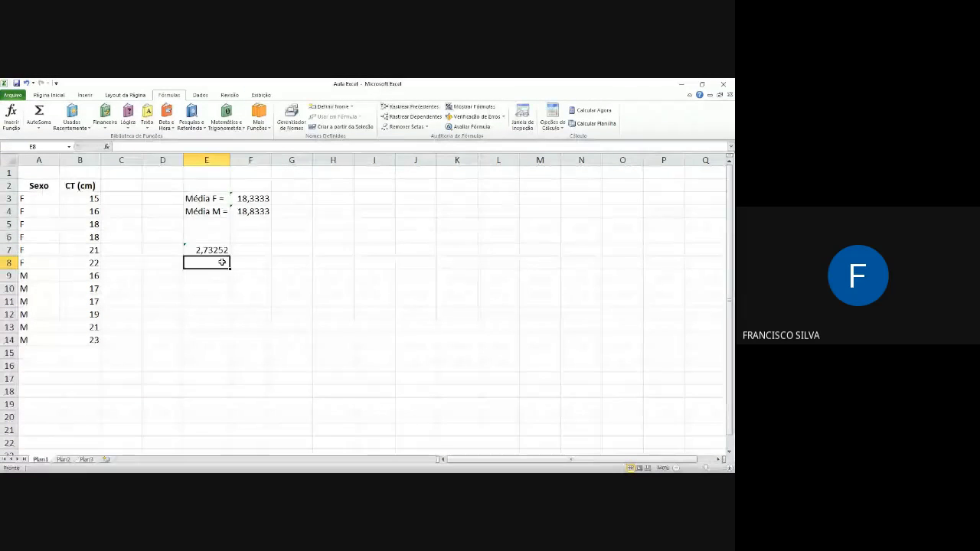
pyautogui.click(222, 249)
pyautogui.moveTo(227, 247); pyautogui.dragTo(291, 207)
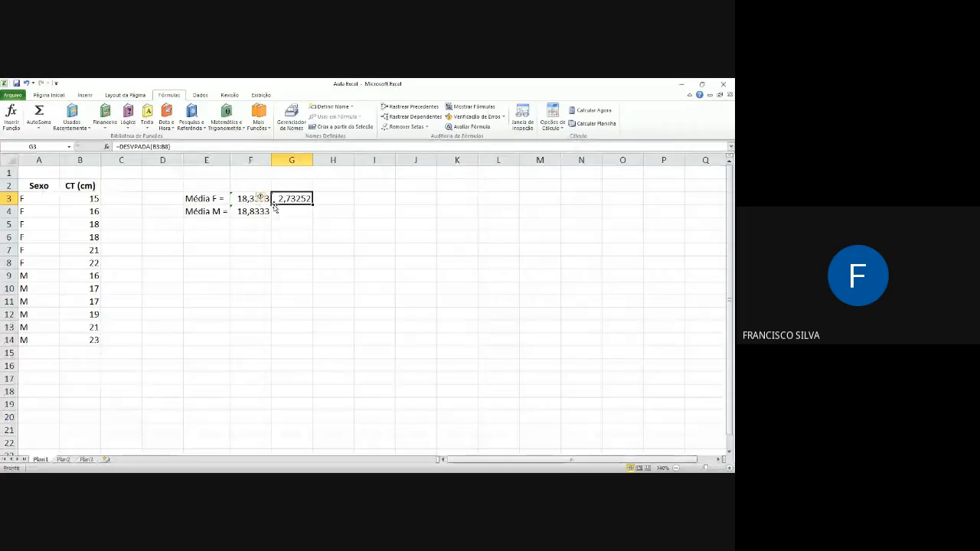
# Step: Fill the standard deviation formula from G3 down to G4 and shift its range to the M rows, B9:B14
pyautogui.moveTo(316, 205); pyautogui.dragTo(315, 219)
pyautogui.click(295, 212)
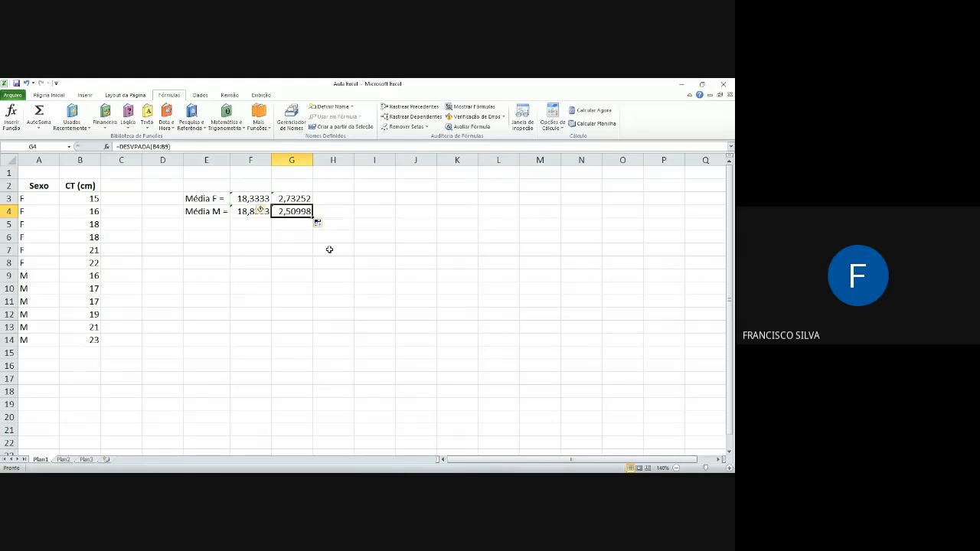
pyautogui.press('F2')
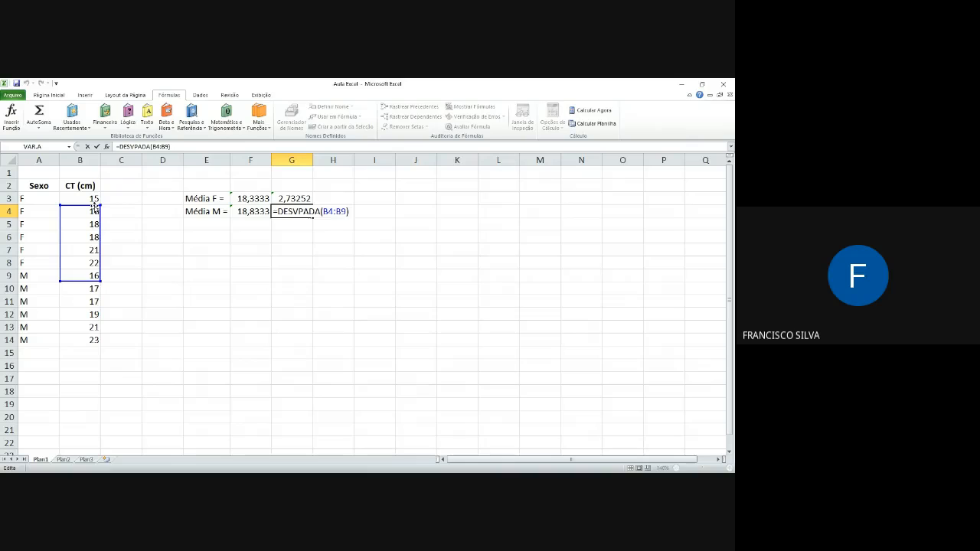
pyautogui.moveTo(96, 208); pyautogui.dragTo(85, 275)
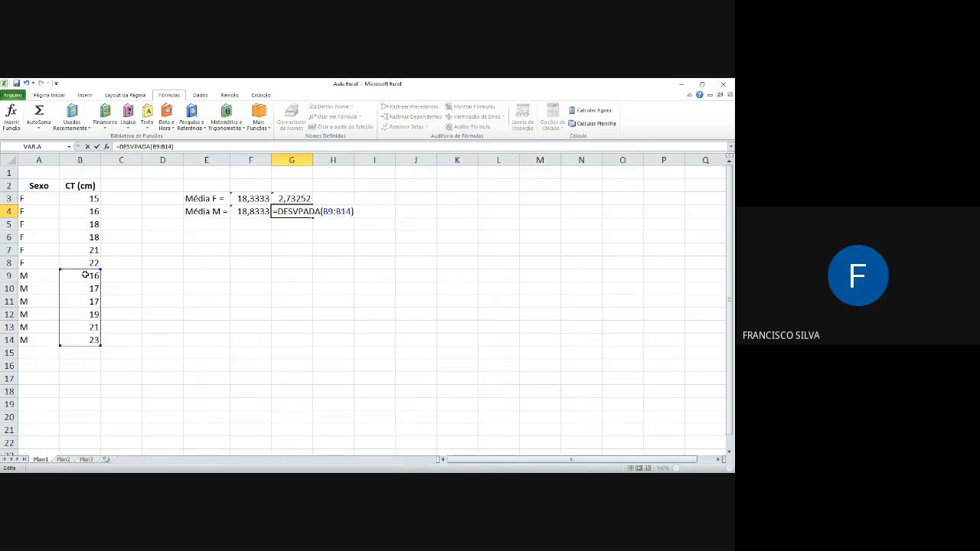
# Step: Add an extra M record with a CT of 25 in row 15, below the existing data
pyautogui.click(48, 351)
pyautogui.write('M0')
pyautogui.press('BackSpace')
pyautogui.press('Return')
pyautogui.press('Up')
pyautogui.press('Right')
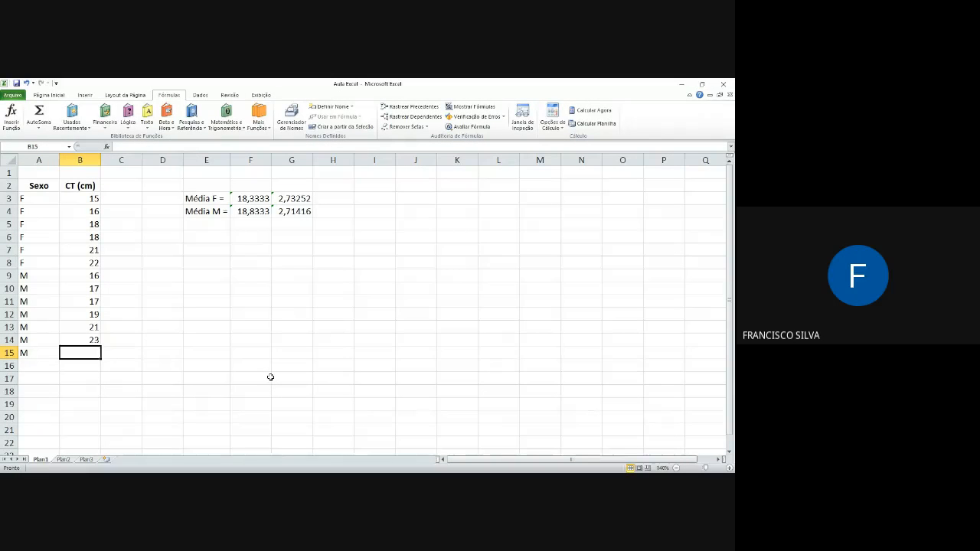
pyautogui.write('25')
pyautogui.press('Return')
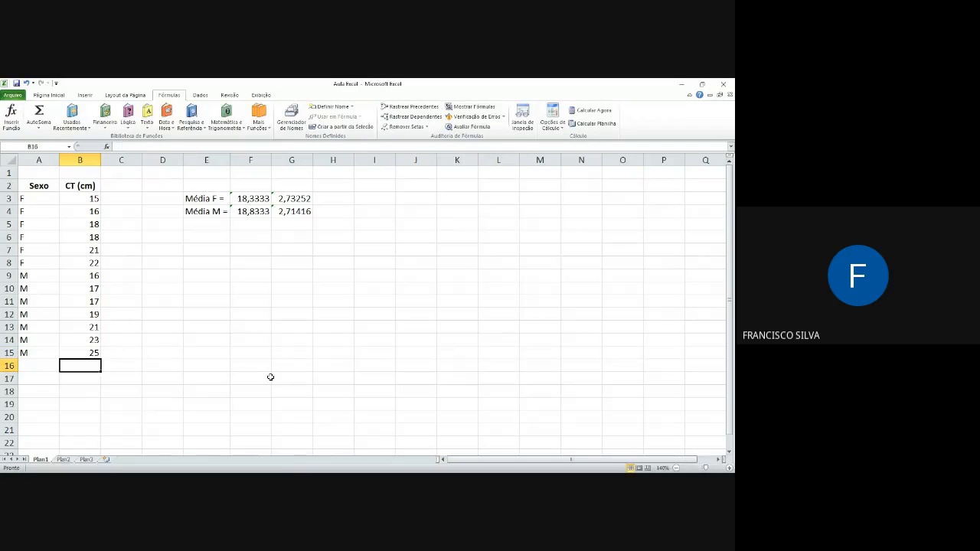
# Step: Extend the range of the standard deviation formula in G4 to B9:B15, covering the extra M record
pyautogui.click(295, 212)
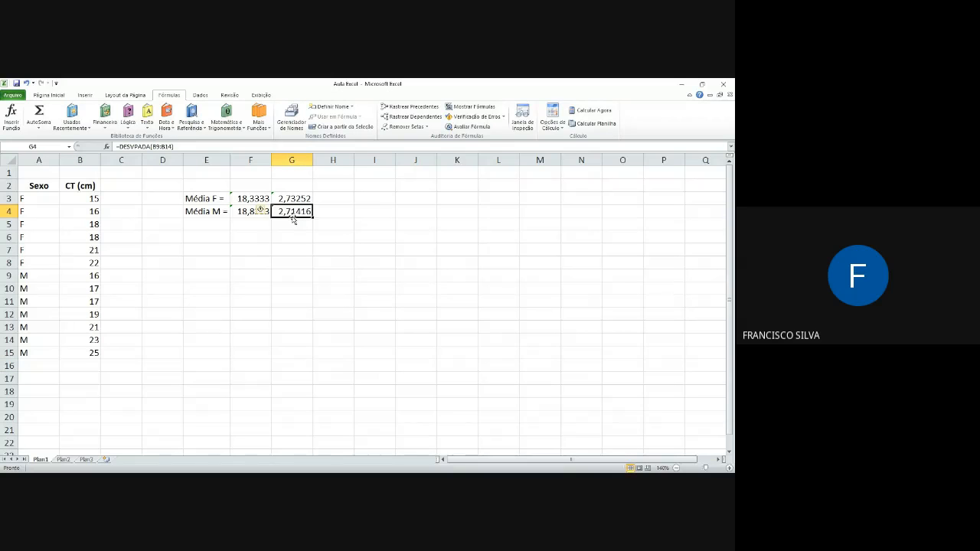
pyautogui.doubleClick(293, 215)
pyautogui.moveTo(101, 345); pyautogui.dragTo(102, 357)
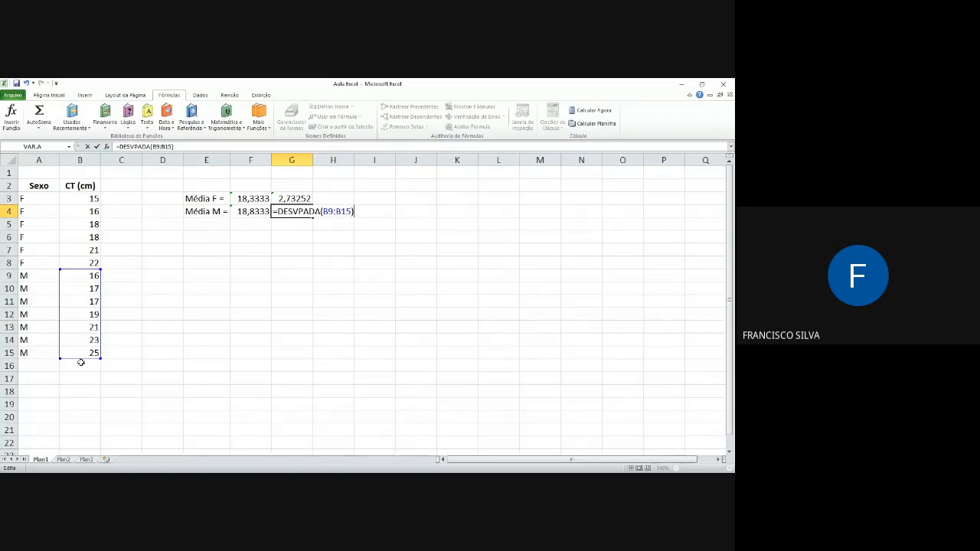
# Step: Shrink the G4 formula's range back to B9:B14 and delete the extra M record from A15:B15
pyautogui.moveTo(97, 362); pyautogui.dragTo(100, 350)
pyautogui.moveTo(35, 352); pyautogui.dragTo(79, 358)
pyautogui.press('Delete')
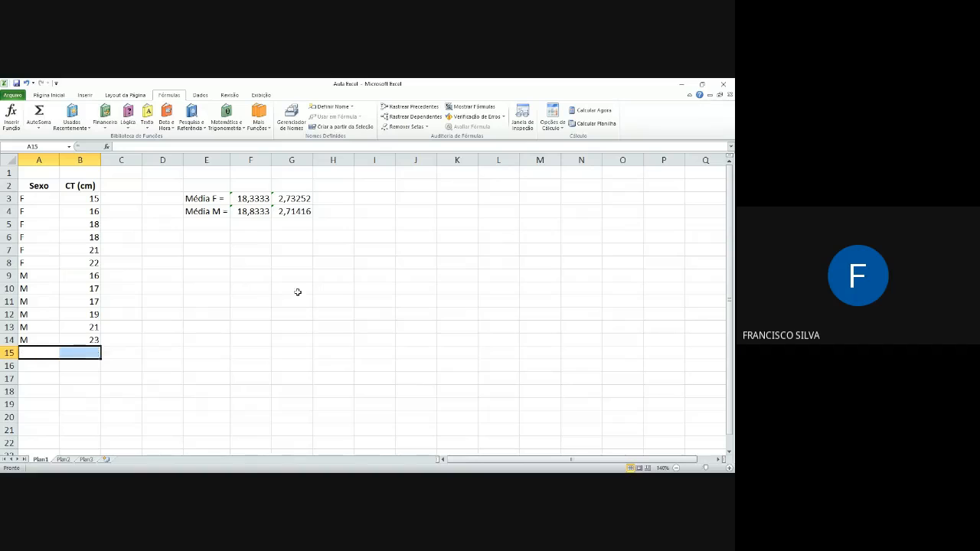
# Step: Check which range the standard deviation formula in G4 uses, leaving the formula as it is
pyautogui.click(296, 210)
pyautogui.doubleClick(296, 210)
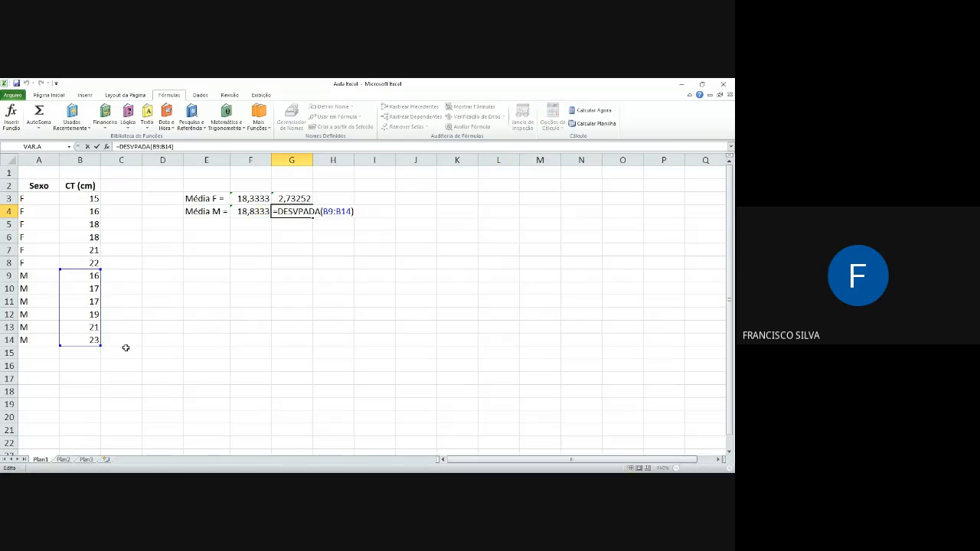
pyautogui.press('Return')
pyautogui.click(303, 211)
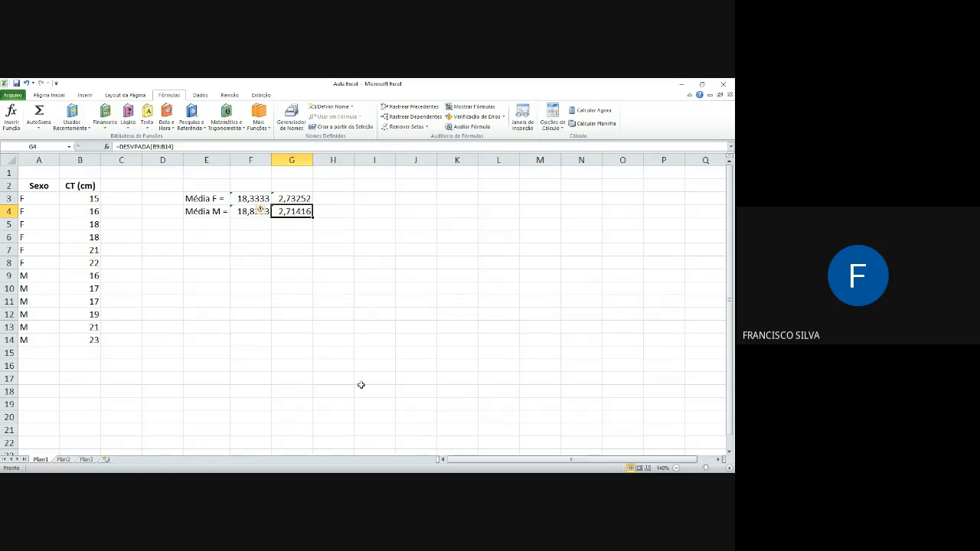
pyautogui.hotkey('alt', 'Tab')
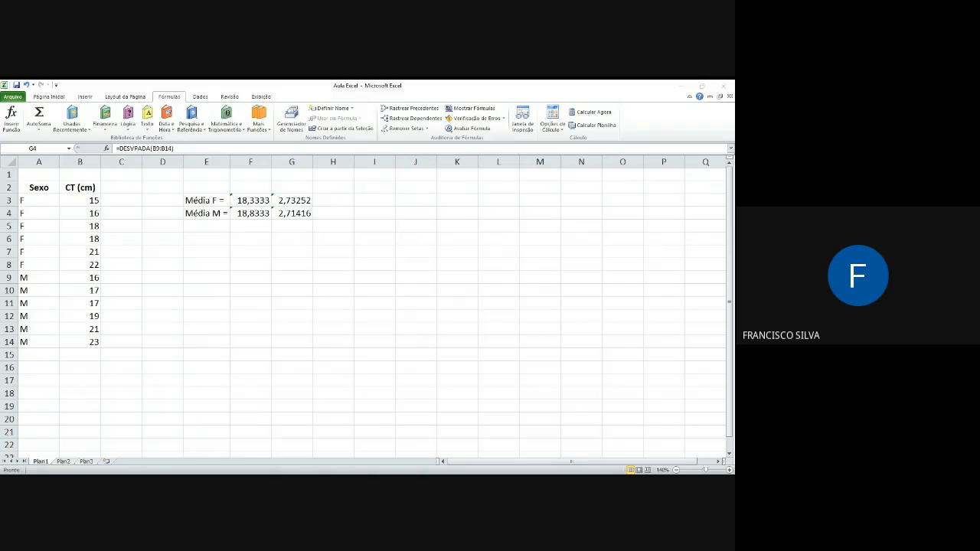
pyautogui.hotkey('alt', 'Tab')
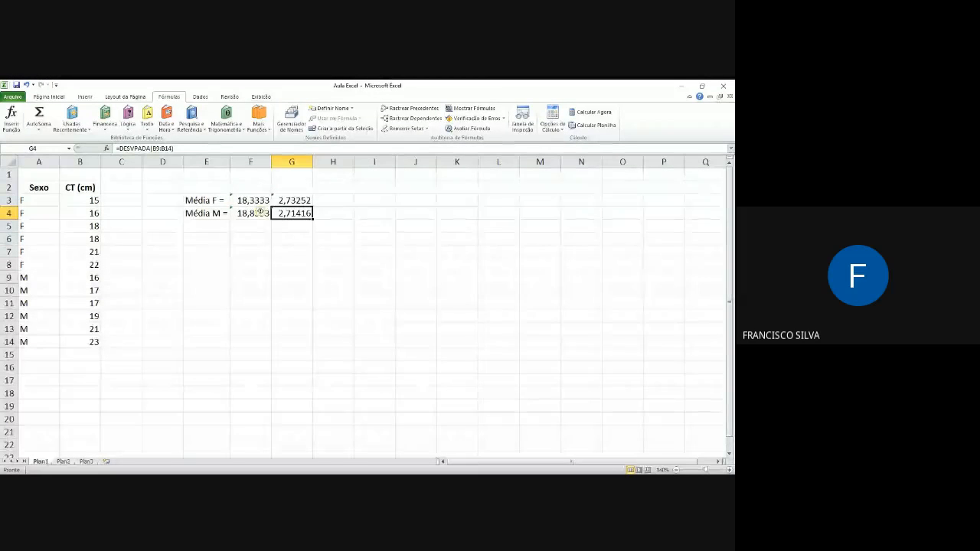
pyautogui.hotkey('alt', 'Tab')
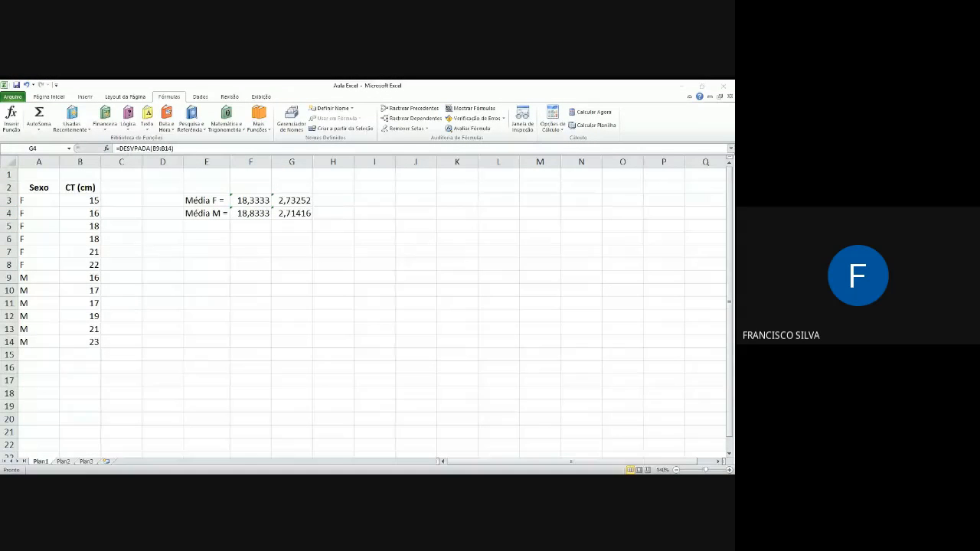